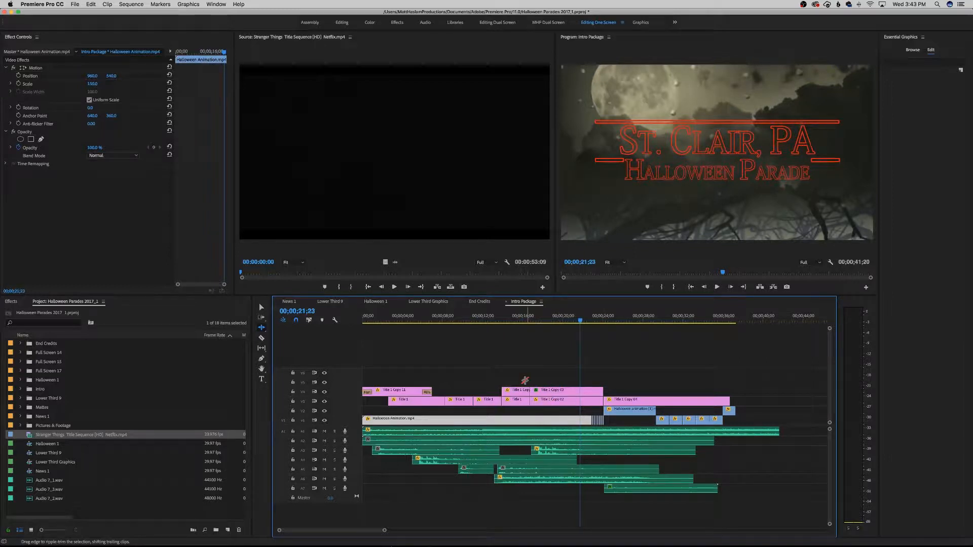
# - Scrub the Stranger Things source clip to its title logo, and preview the credit titles in the End Credits sequence
pyautogui.press('v')
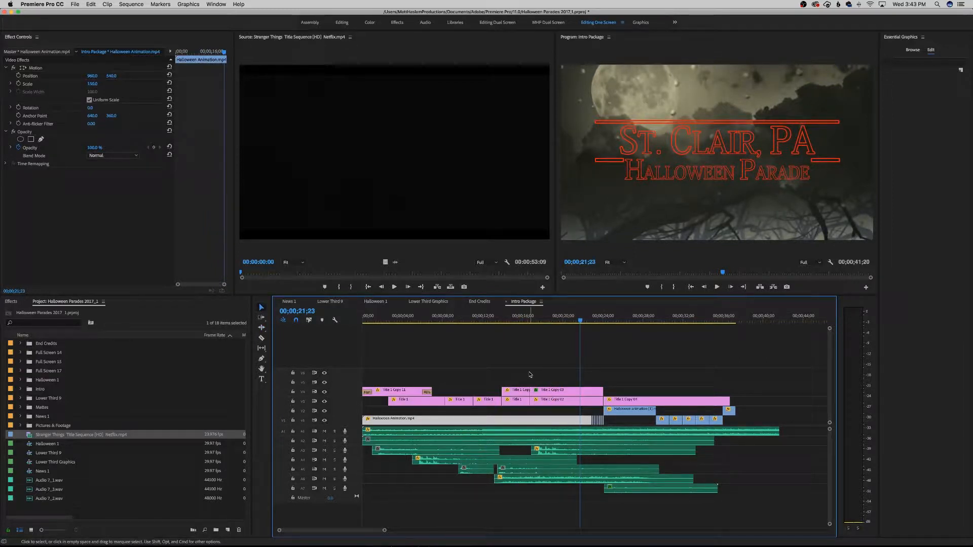
pyautogui.moveTo(478, 273); pyautogui.dragTo(482, 277)
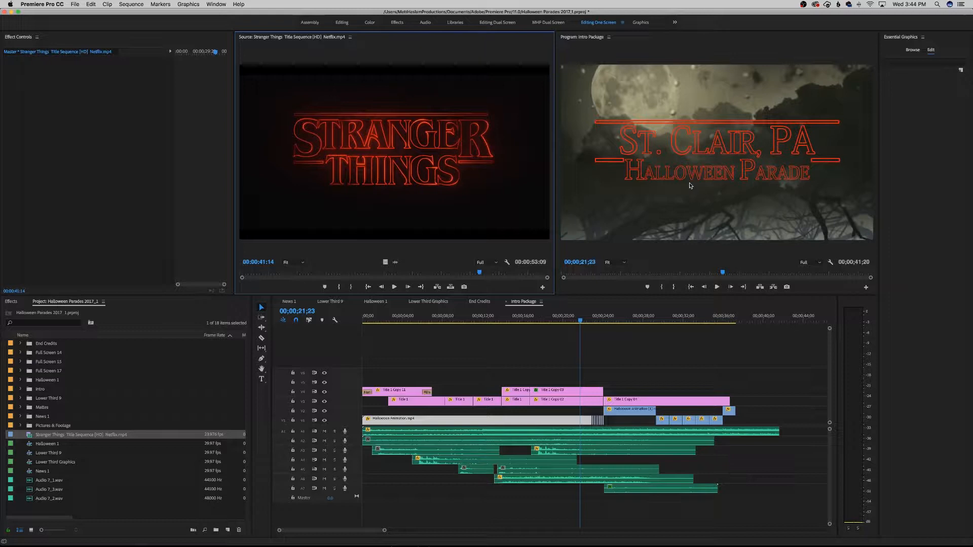
pyautogui.click(479, 302)
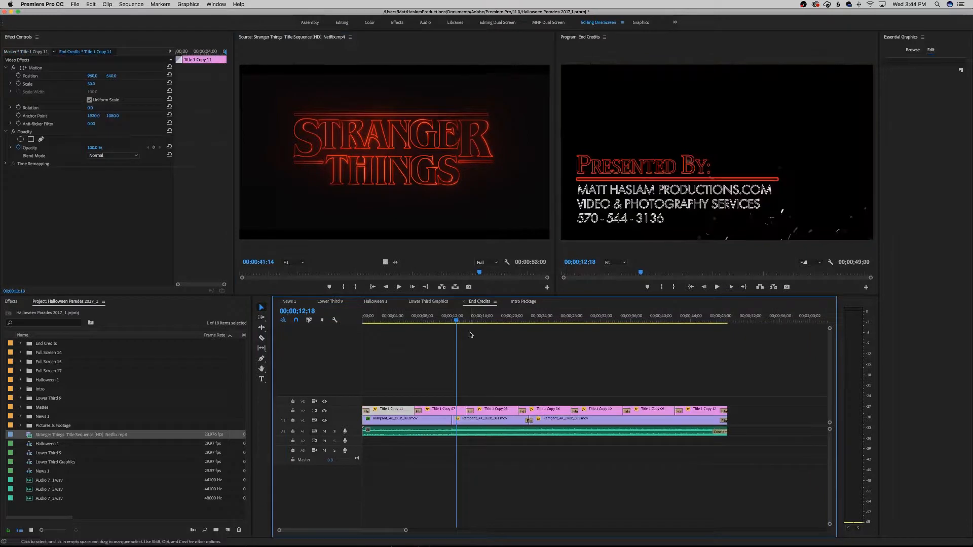
pyautogui.moveTo(455, 318); pyautogui.dragTo(538, 331)
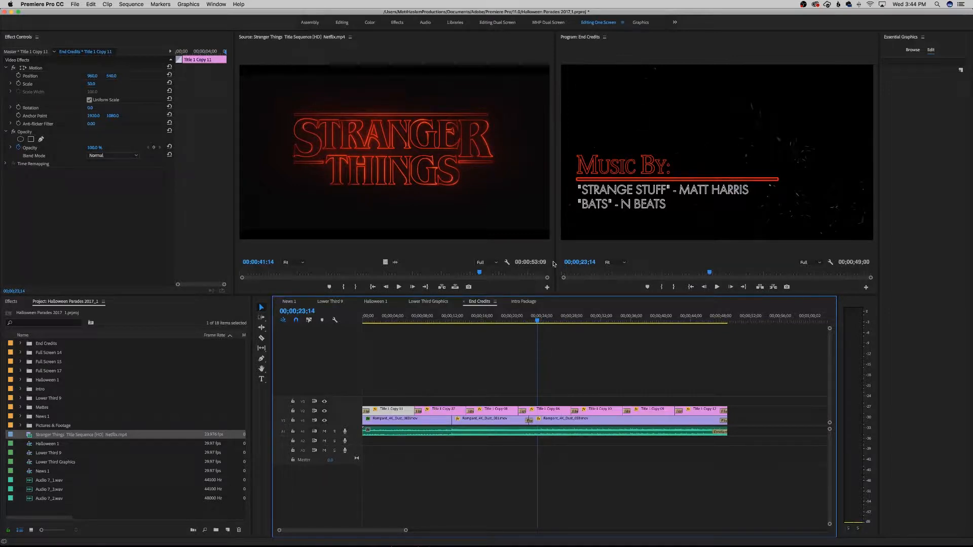
# - Compare the zoomed-in letter shots near the start of the Intro Package sequence with those in the Stranger Things source clip
pyautogui.click(522, 302)
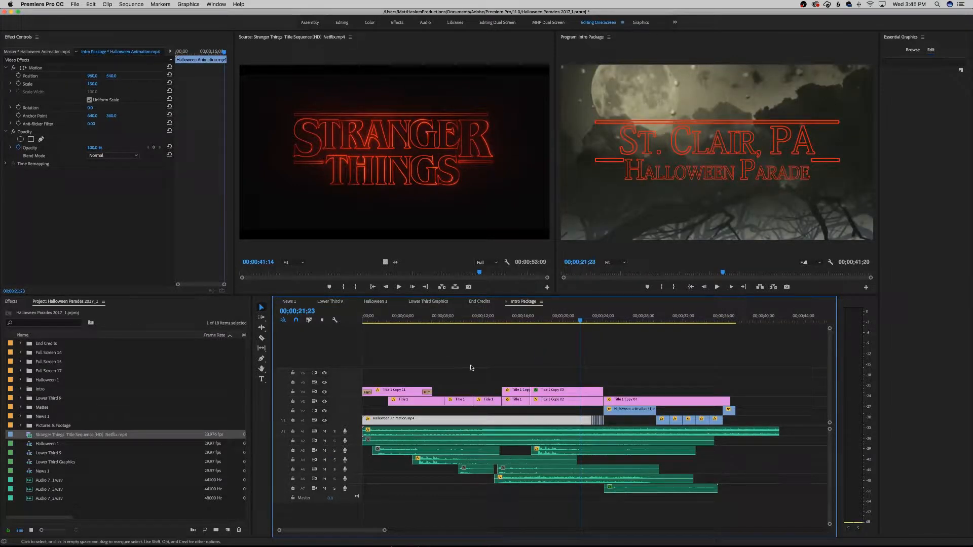
pyautogui.moveTo(376, 320); pyautogui.dragTo(446, 334)
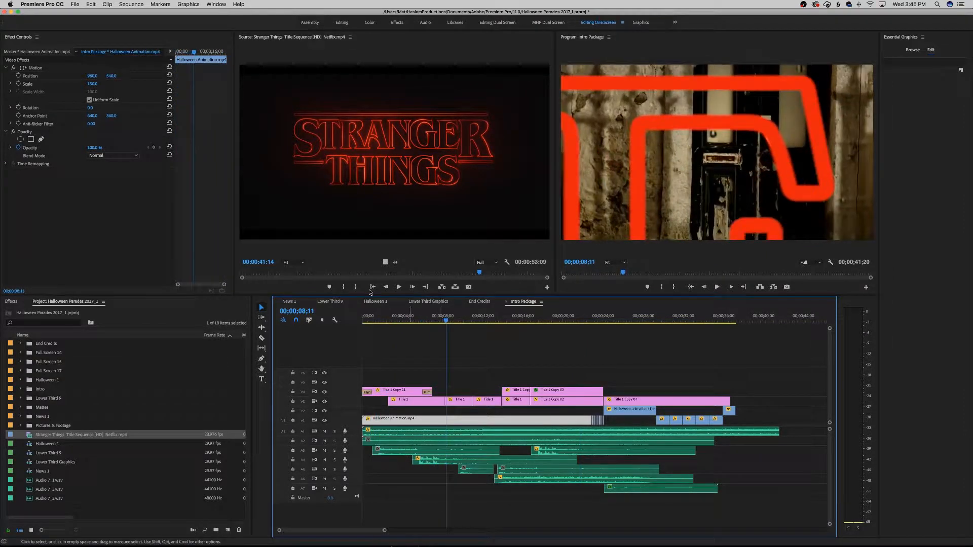
pyautogui.moveTo(293, 274)
pyautogui.mouseDown()
pyautogui.moveTo(251, 274)
pyautogui.moveTo(287, 281)
pyautogui.mouseUp()
pyautogui.moveTo(572, 276); pyautogui.dragTo(613, 279)
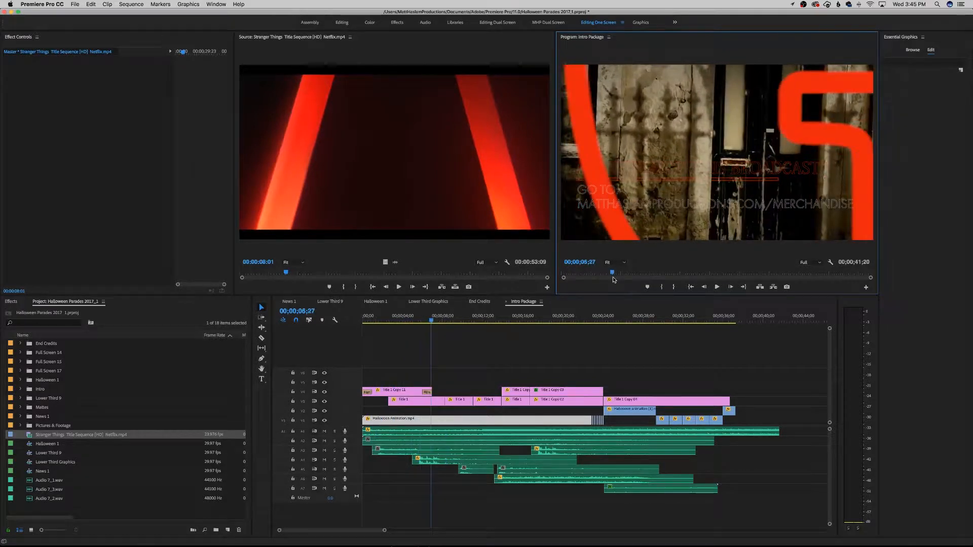
pyautogui.moveTo(299, 274); pyautogui.dragTo(301, 274)
pyautogui.moveTo(612, 274); pyautogui.dragTo(629, 273)
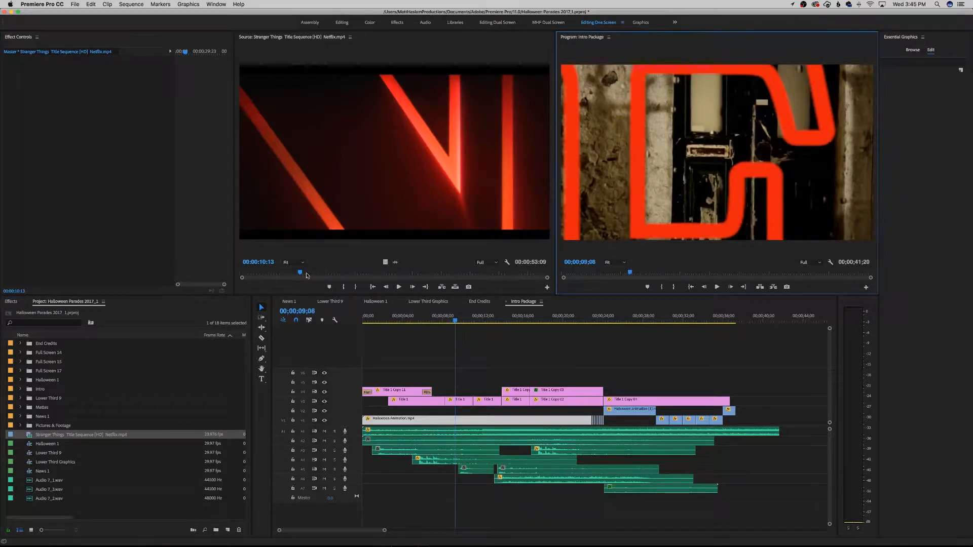
pyautogui.moveTo(306, 275); pyautogui.dragTo(327, 277)
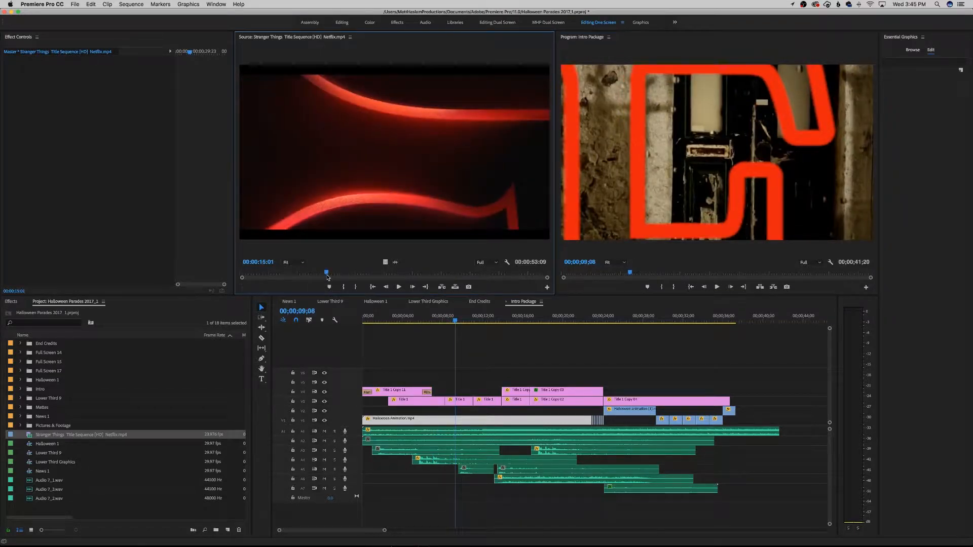
# - Scrub and play the Intro Package section where the St. Clair, PA Halloween Parade title comes together
pyautogui.moveTo(631, 274); pyautogui.dragTo(689, 278)
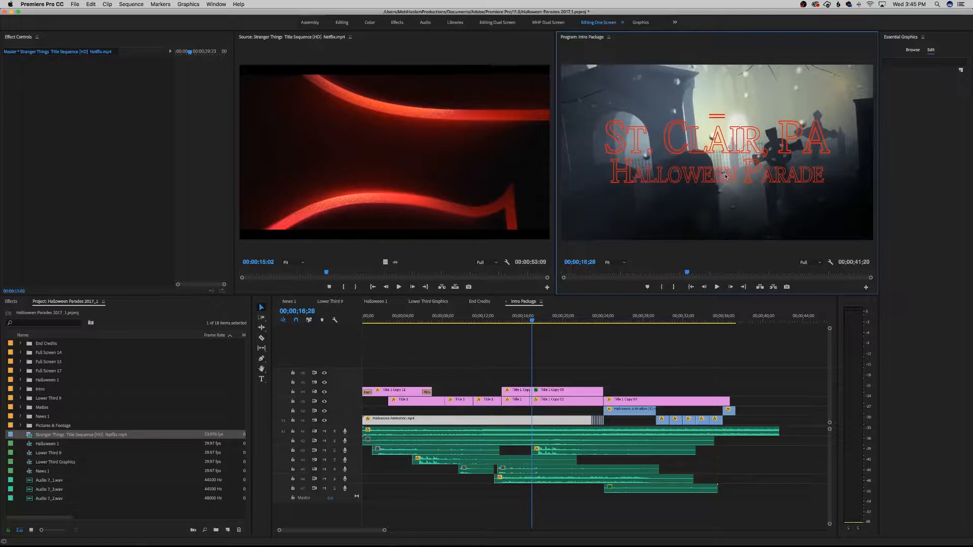
pyautogui.moveTo(694, 280)
pyautogui.mouseDown()
pyautogui.moveTo(644, 277)
pyautogui.moveTo(676, 276)
pyautogui.mouseUp()
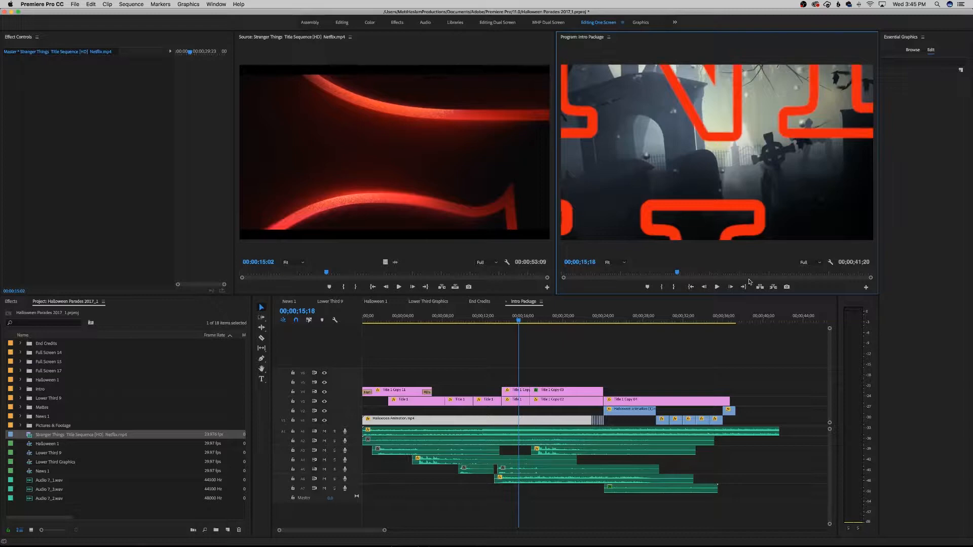
pyautogui.click(695, 277)
pyautogui.moveTo(698, 276); pyautogui.dragTo(720, 273)
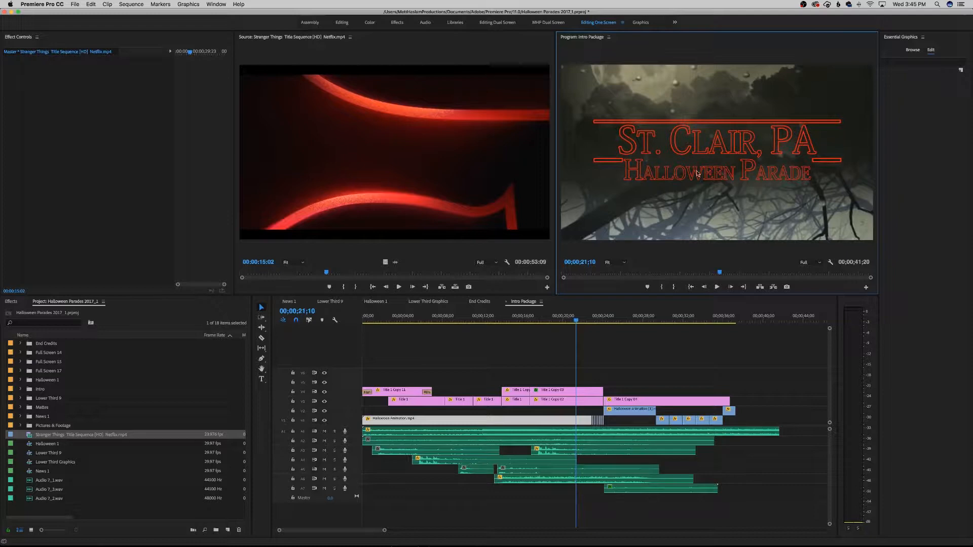
pyautogui.moveTo(676, 278); pyautogui.dragTo(705, 281)
pyautogui.press('space')
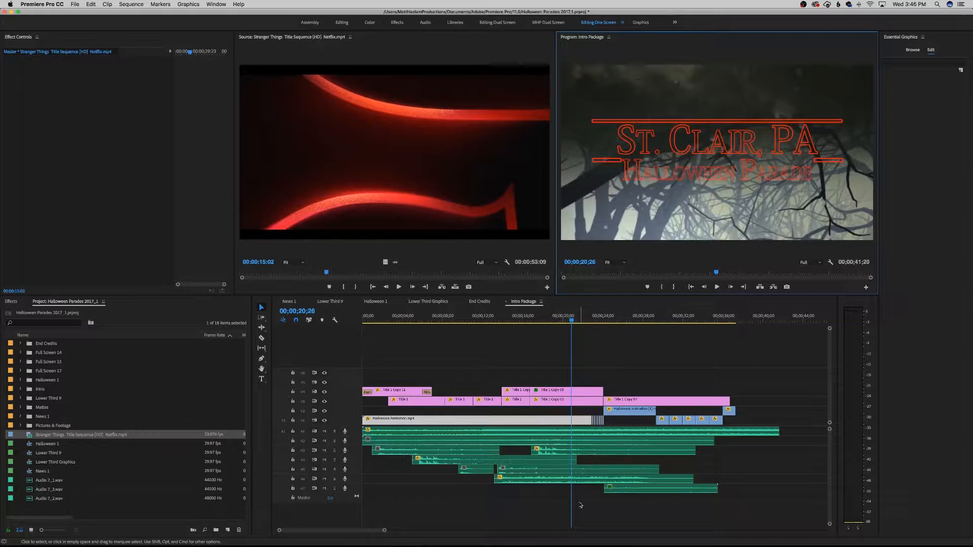
# - Review the Intro Package's title and audio layers, and compare its "Presented by" ending with the end of the Stranger Things clip
pyautogui.moveTo(601, 361); pyautogui.dragTo(500, 517)
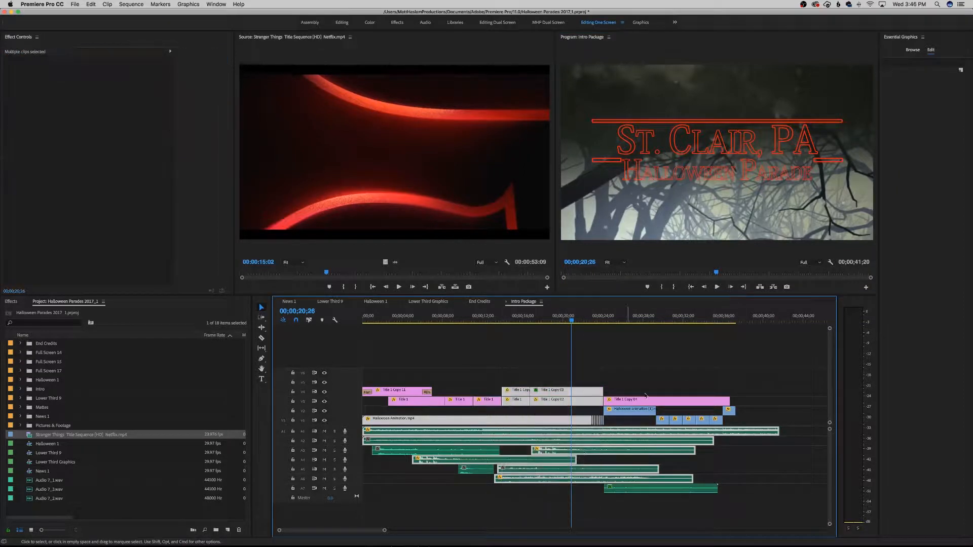
pyautogui.moveTo(678, 368); pyautogui.dragTo(432, 505)
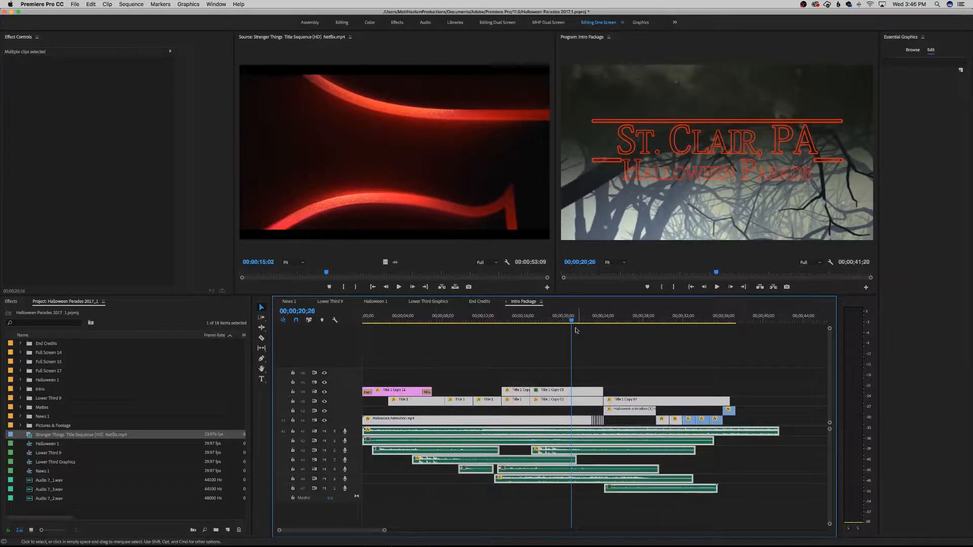
pyautogui.moveTo(575, 331); pyautogui.dragTo(625, 331)
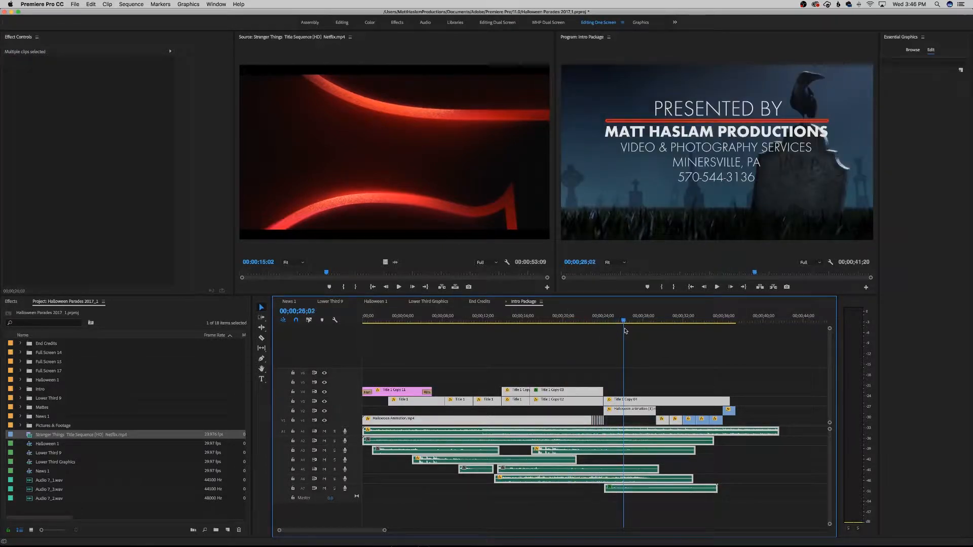
pyautogui.moveTo(419, 273); pyautogui.dragTo(495, 273)
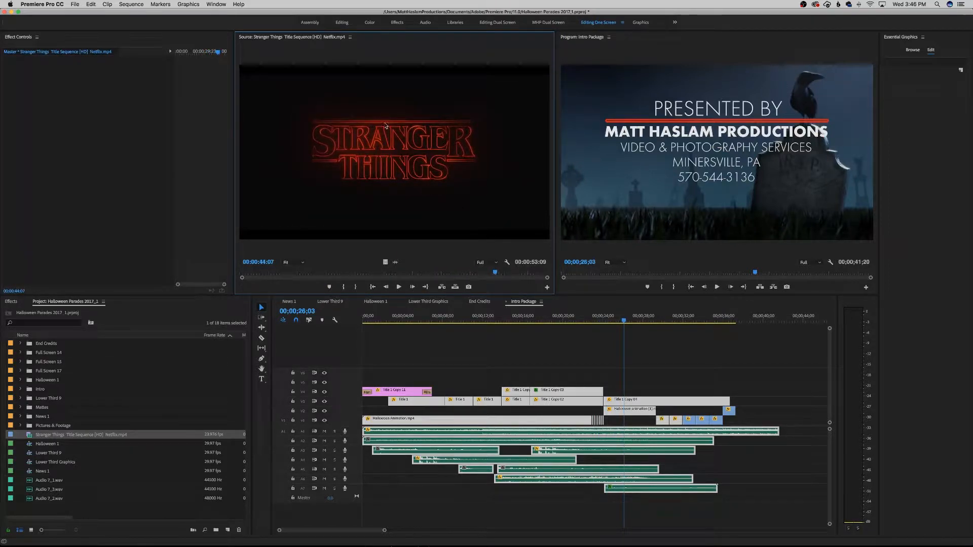
pyautogui.moveTo(496, 275); pyautogui.dragTo(507, 277)
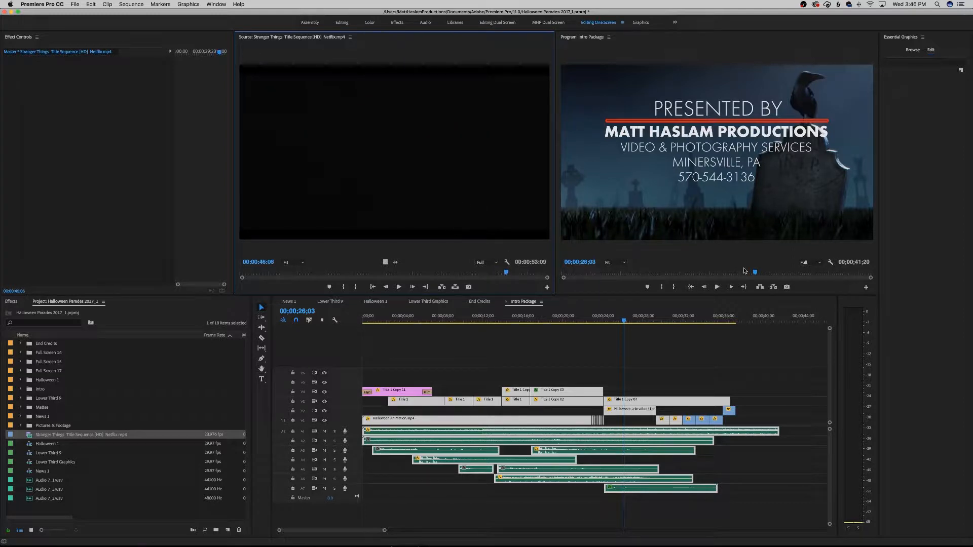
pyautogui.moveTo(755, 272); pyautogui.dragTo(782, 273)
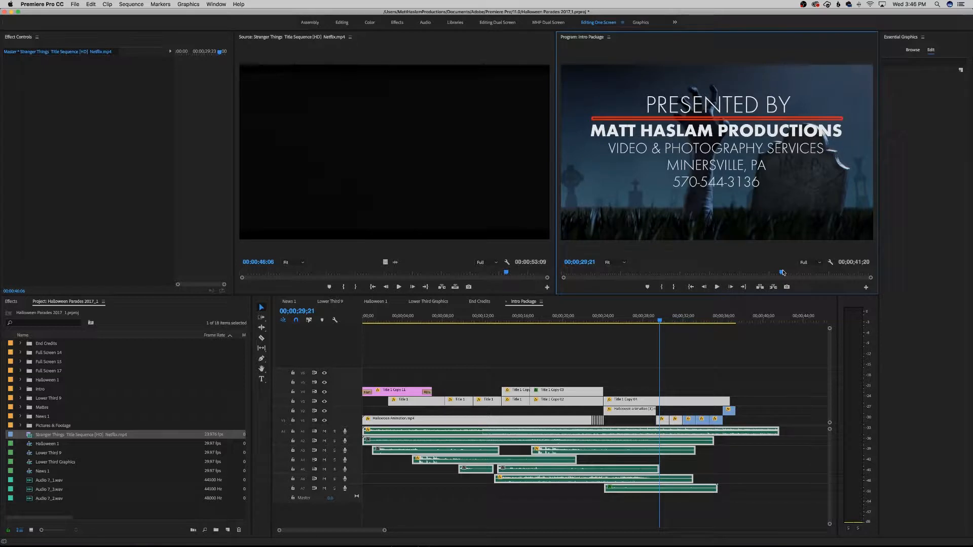
pyautogui.moveTo(783, 273); pyautogui.dragTo(831, 274)
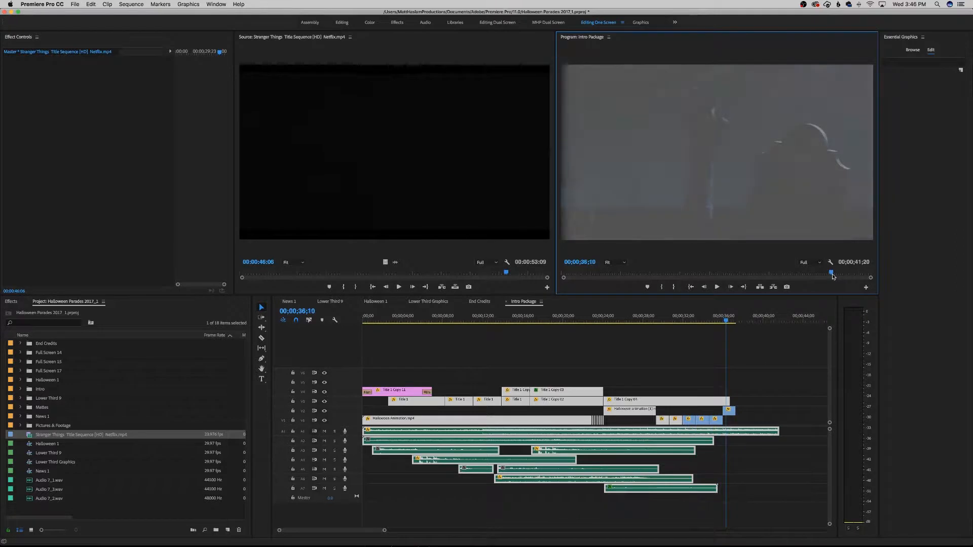
pyautogui.click(683, 353)
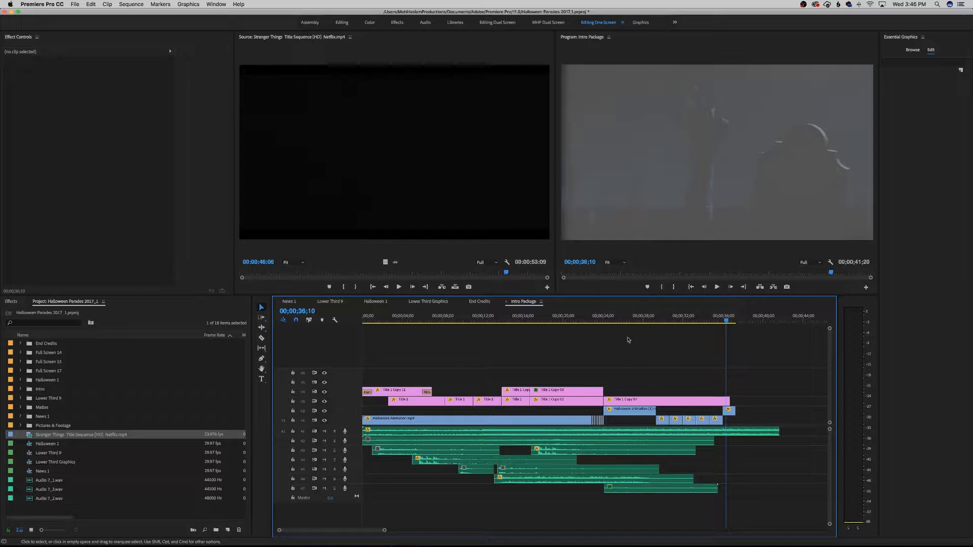
# - Create a new sequence named VLAMP Intro with the DSLR 1080p30 preset
pyautogui.press('super+n')
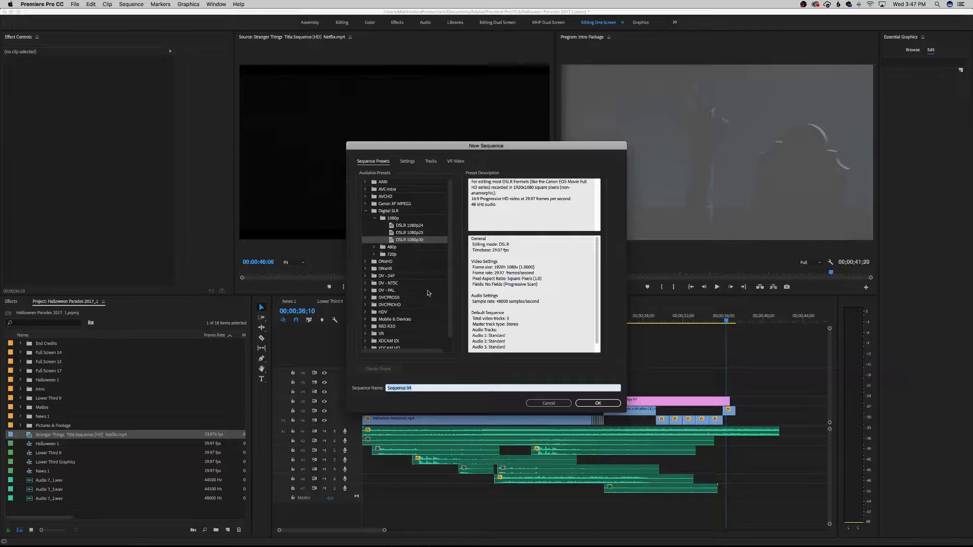
pyautogui.click(408, 162)
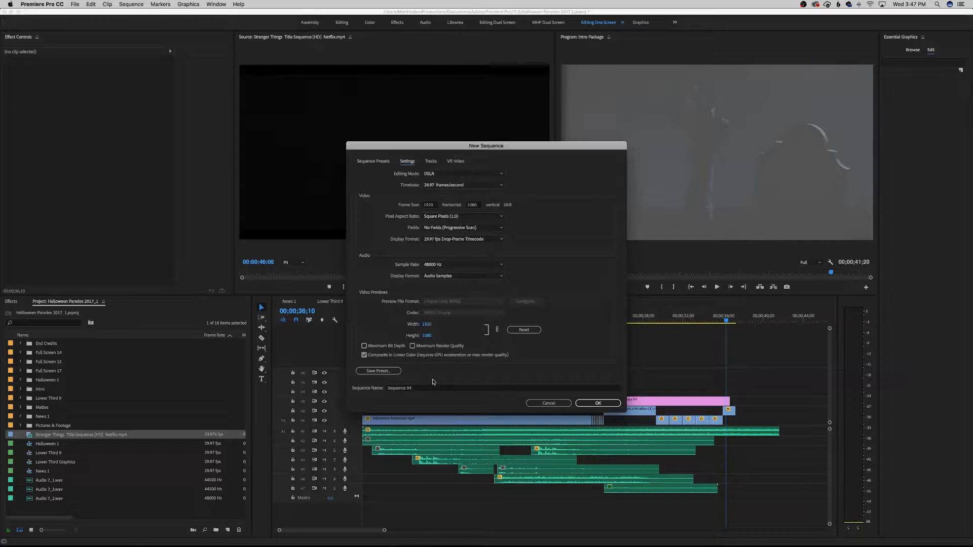
pyautogui.click(374, 161)
pyautogui.click(427, 389)
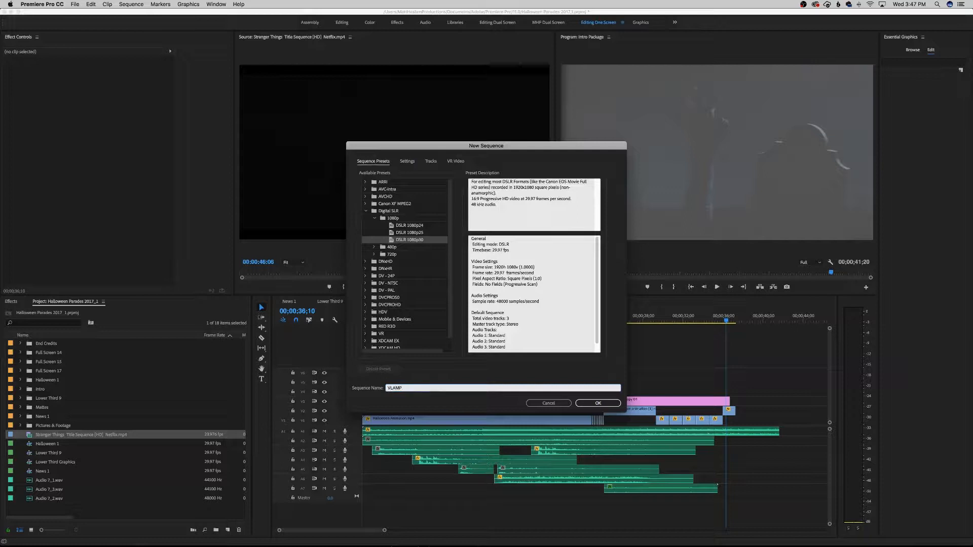
pyautogui.write('VLAMP Intro')
pyautogui.press('Return')
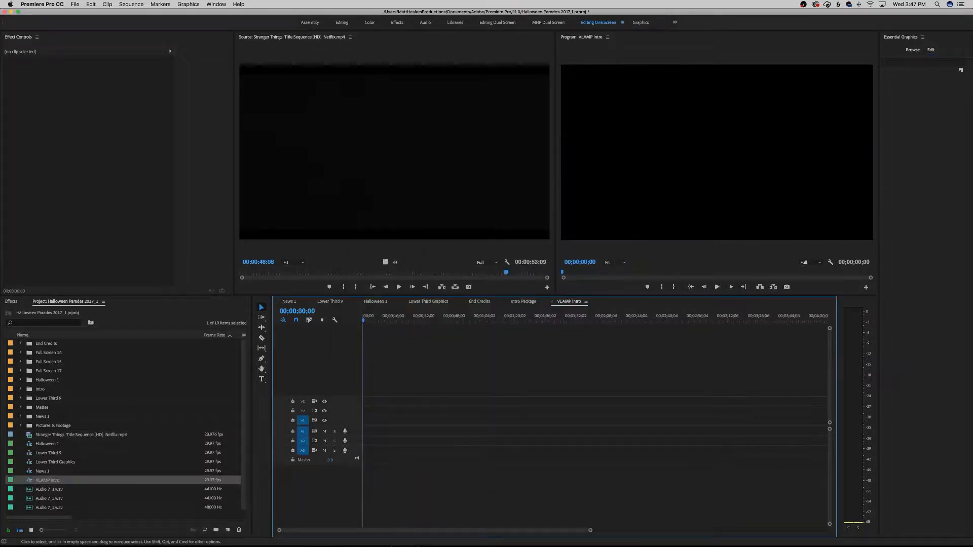
# - Turn off track targeting for video track V1 and audio tracks A1, A2 and A3 in the VLAMP Intro sequence
pyautogui.click(302, 420)
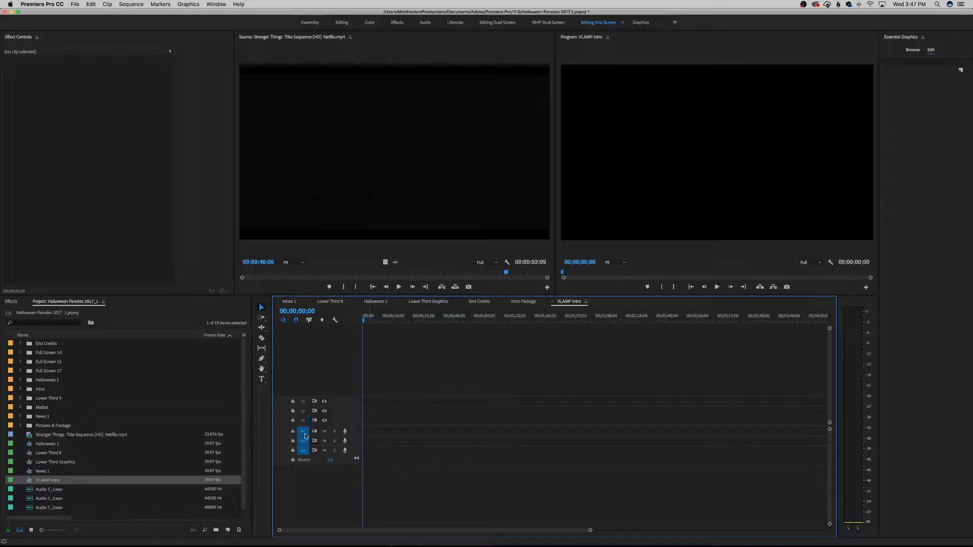
pyautogui.click(303, 431)
pyautogui.click(304, 442)
pyautogui.click(304, 451)
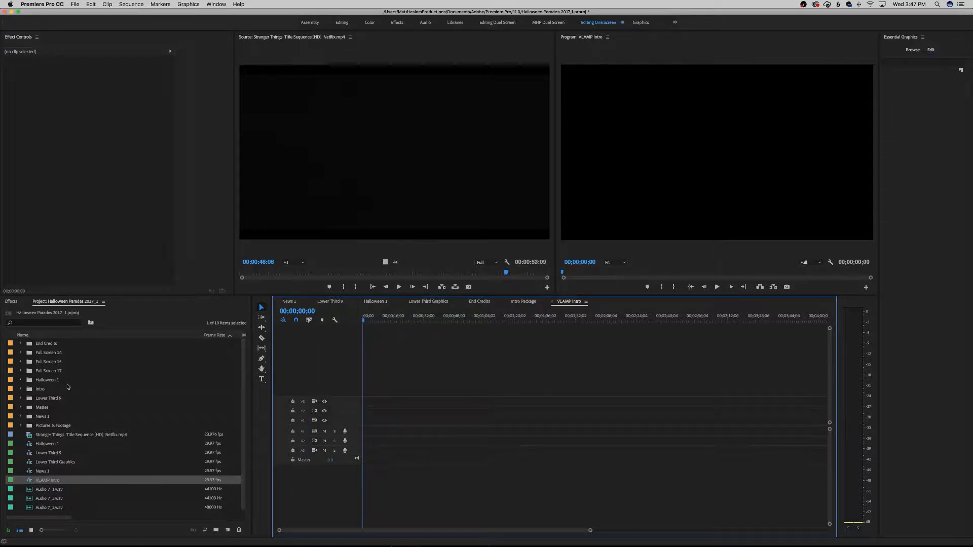
# - Play the Intro Package sequence from its start and select its Strange_Stuff.mp3 music clip
pyautogui.click(521, 301)
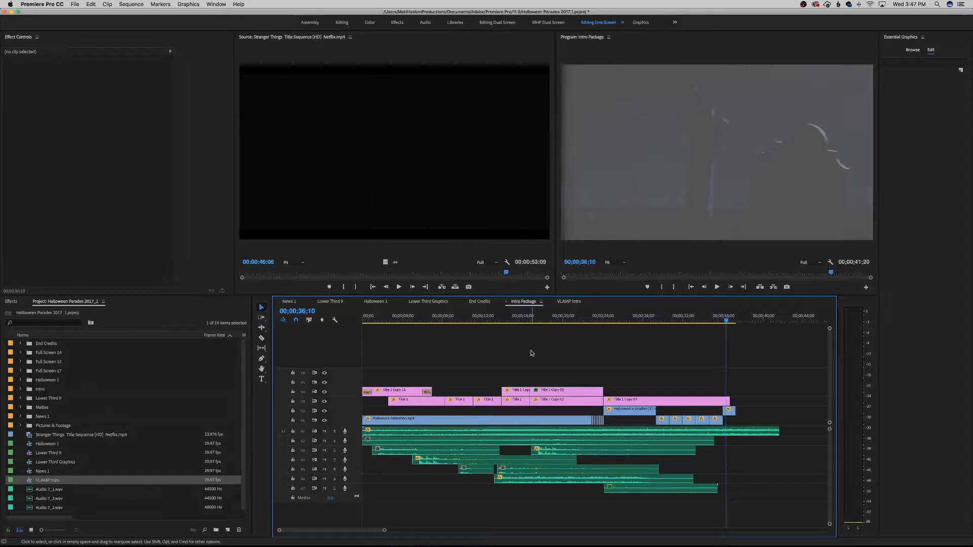
pyautogui.press('Home')
pyautogui.press('space')
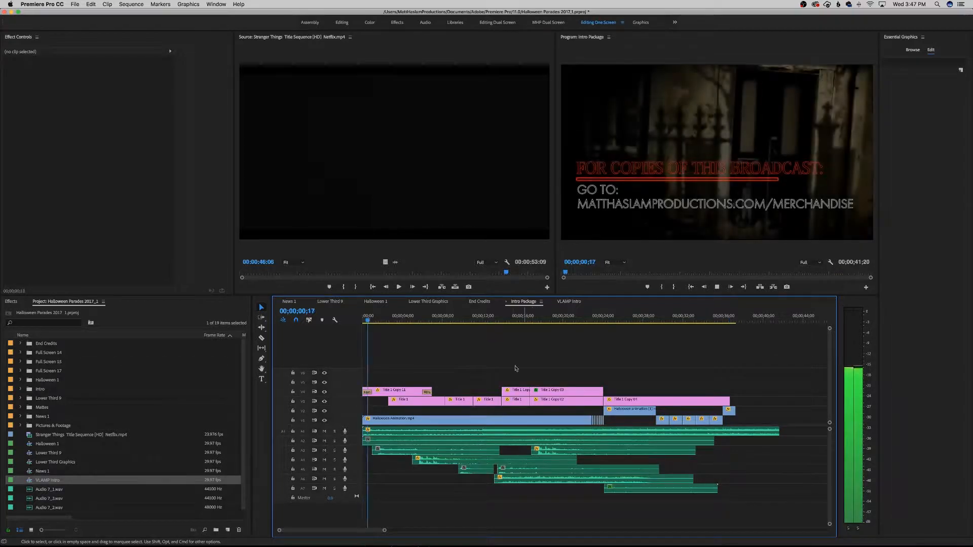
pyautogui.click(450, 434)
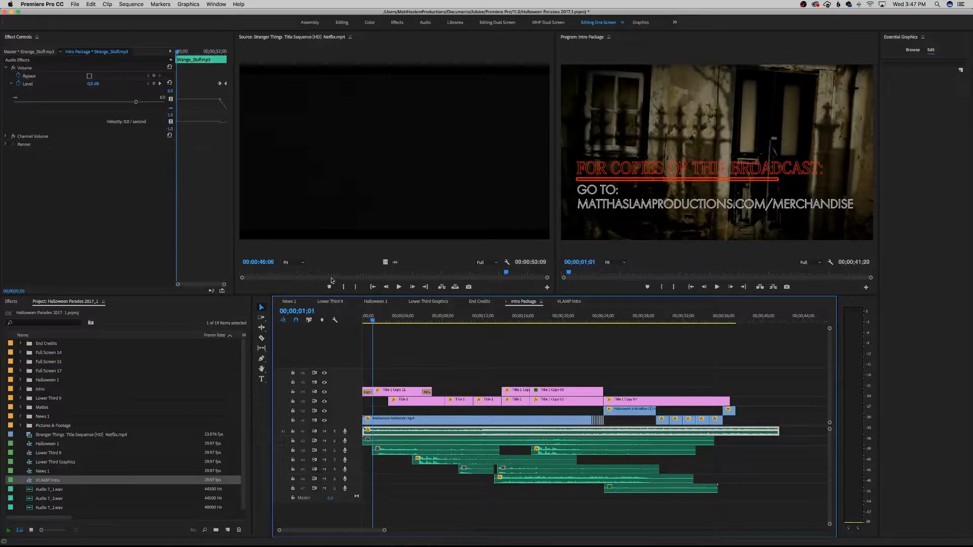
# - Play the opening of the Stranger Things source clip from its first frame to hear its music
pyautogui.moveTo(324, 274); pyautogui.dragTo(193, 302)
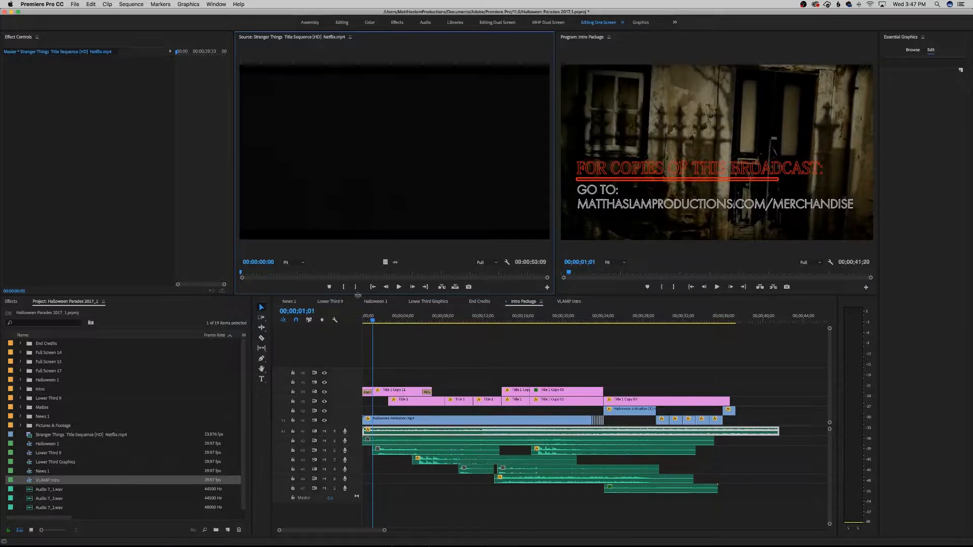
pyautogui.press('space')
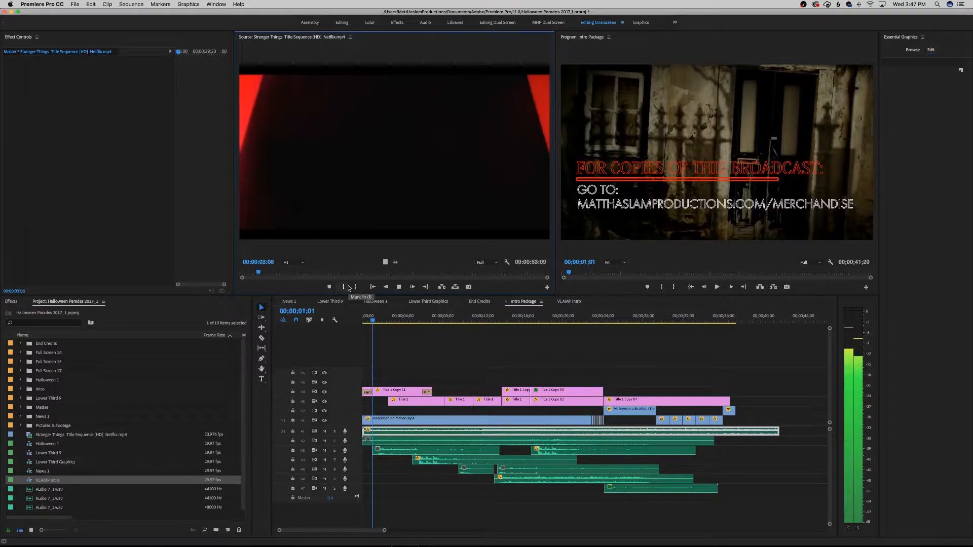
pyautogui.press('space')
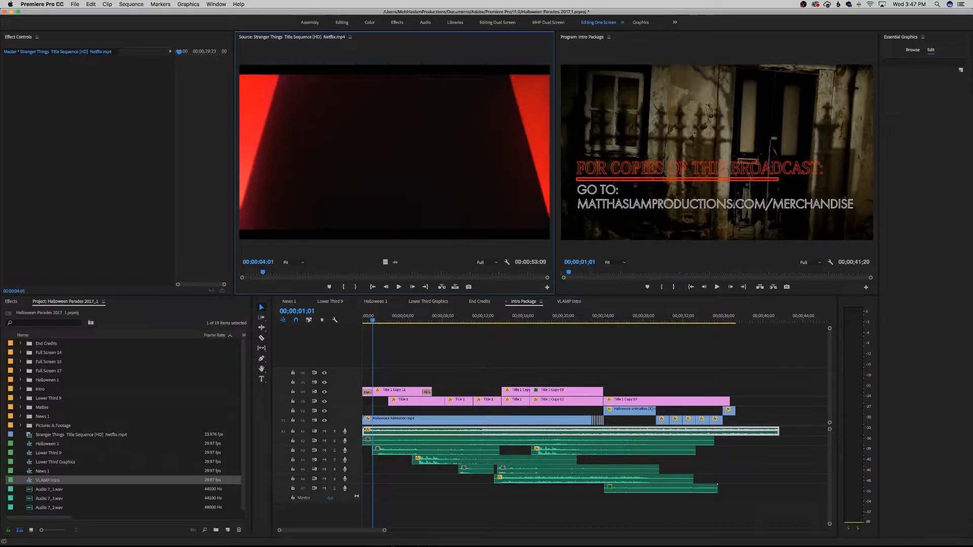
# - Switch to Chrome to view the Strange Stuff track in the YouTube Audio Library
pyautogui.moveTo(421, 537)
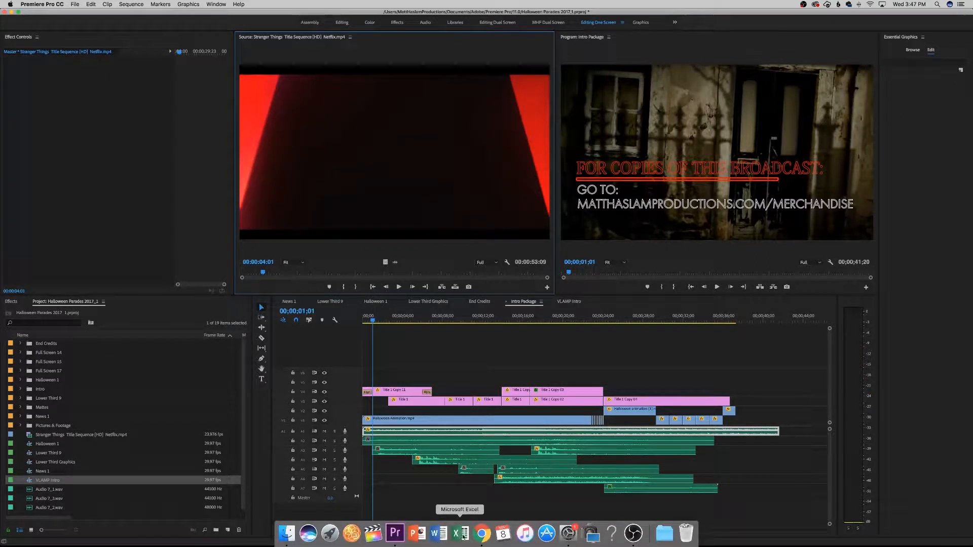
pyautogui.click(482, 534)
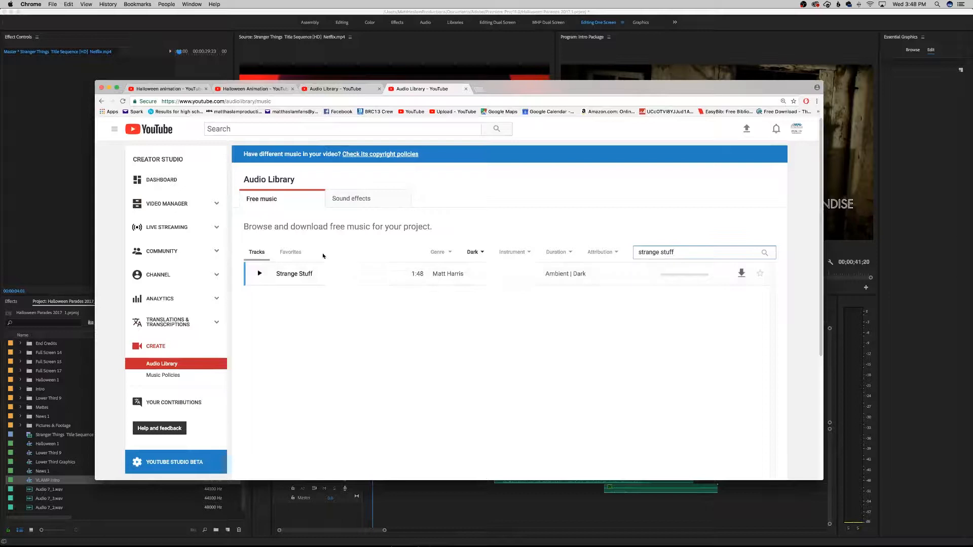
pyautogui.click(801, 129)
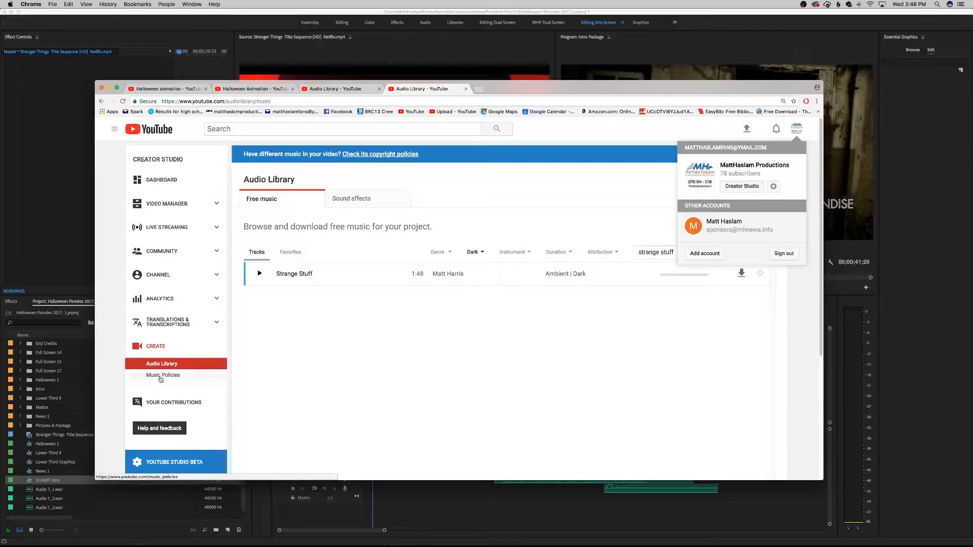
pyautogui.click(316, 295)
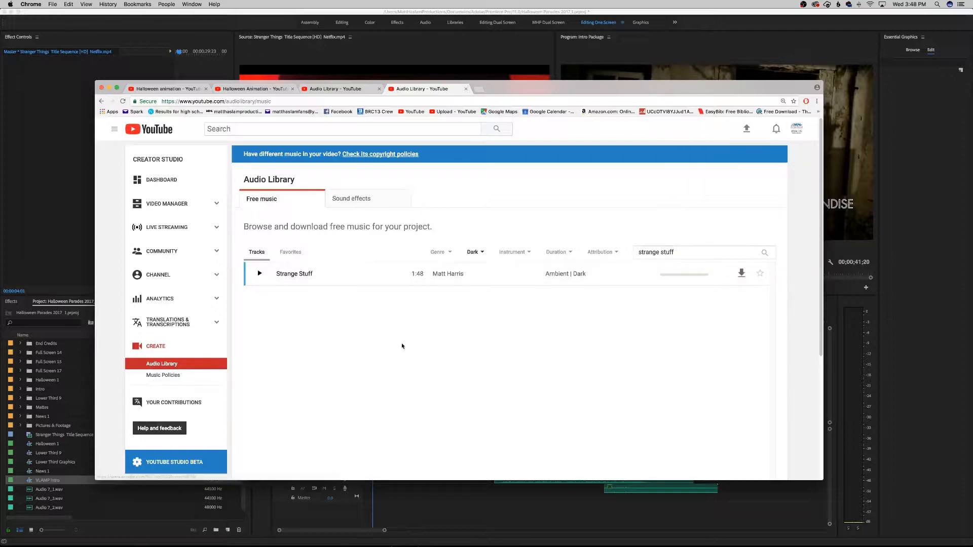
pyautogui.click(704, 246)
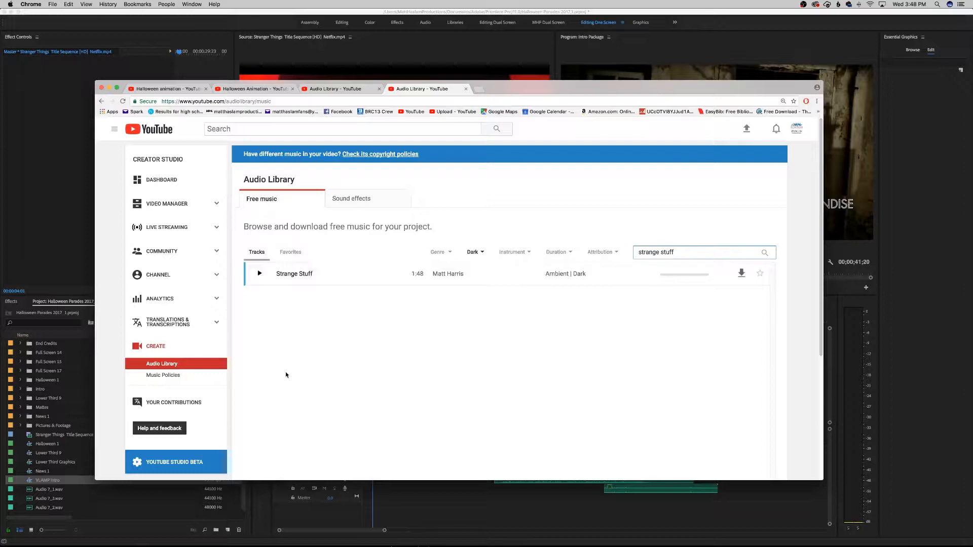
# - Preview the Strange Stuff music track and the Hallow Wind sound effect in the YouTube Audio Library
pyautogui.click(259, 274)
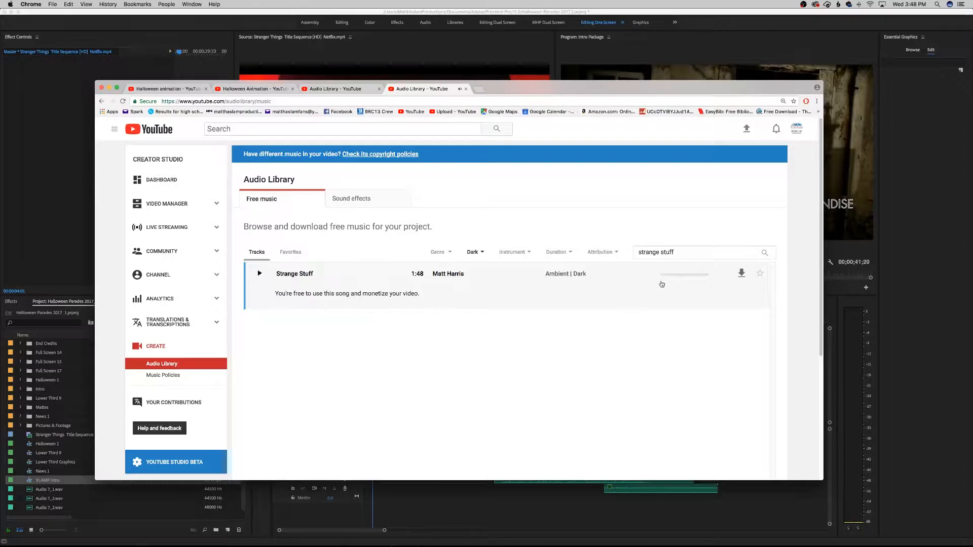
pyautogui.click(741, 274)
pyautogui.click(351, 89)
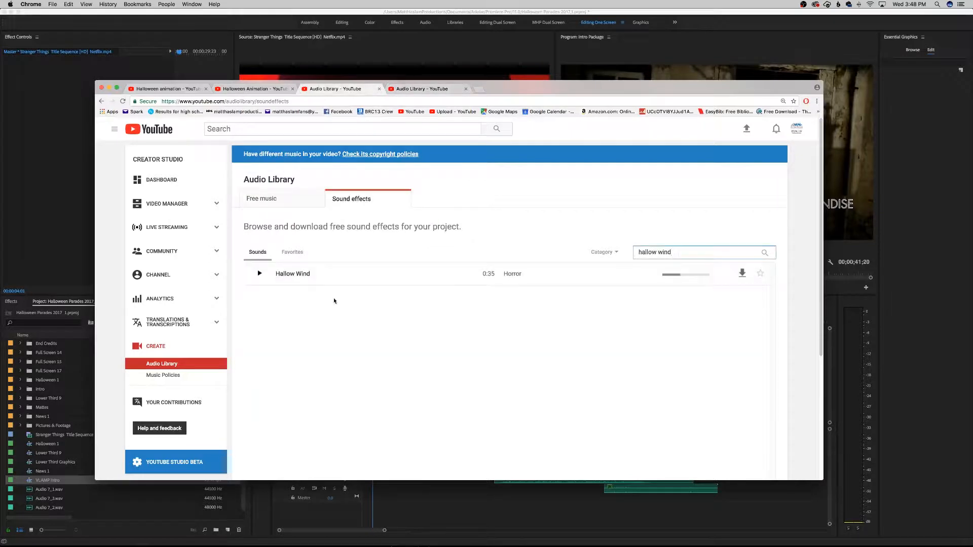
pyautogui.click(260, 274)
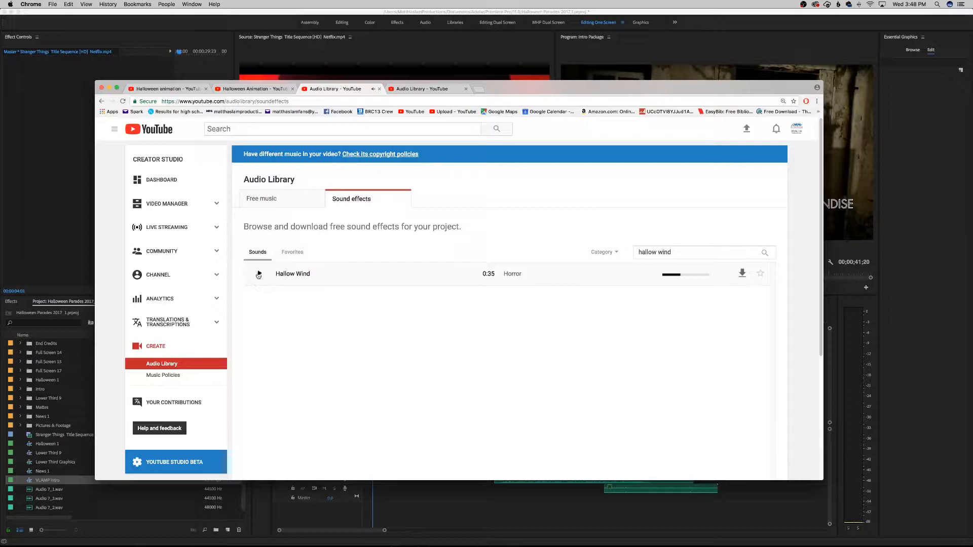
pyautogui.click(259, 275)
# - Switch back to Premiere Pro, expand the Intro bin and play part of the BATS SOUND EFFECT IN HIGH QUALITY.mp3 clip
pyautogui.click(43, 487)
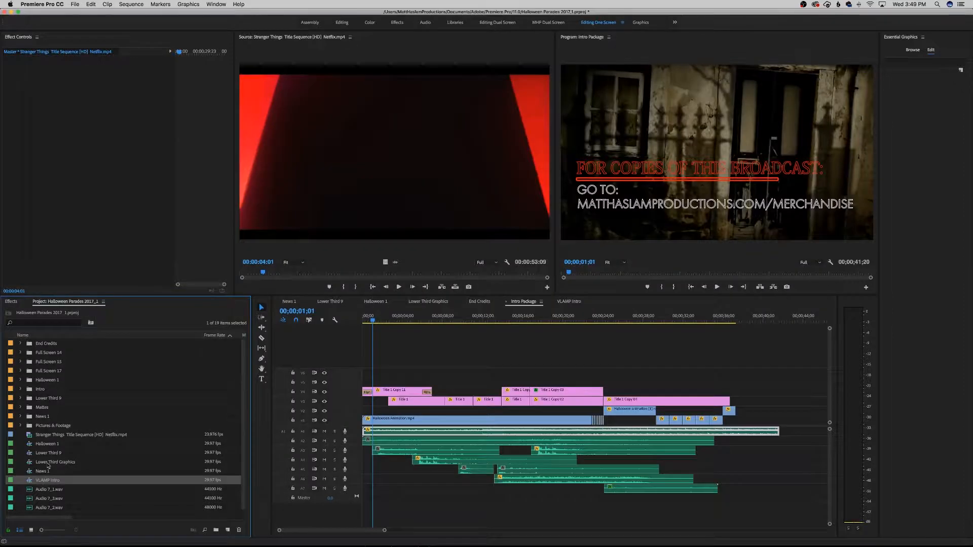
pyautogui.click(20, 389)
pyautogui.scroll(-2, 70, 461)
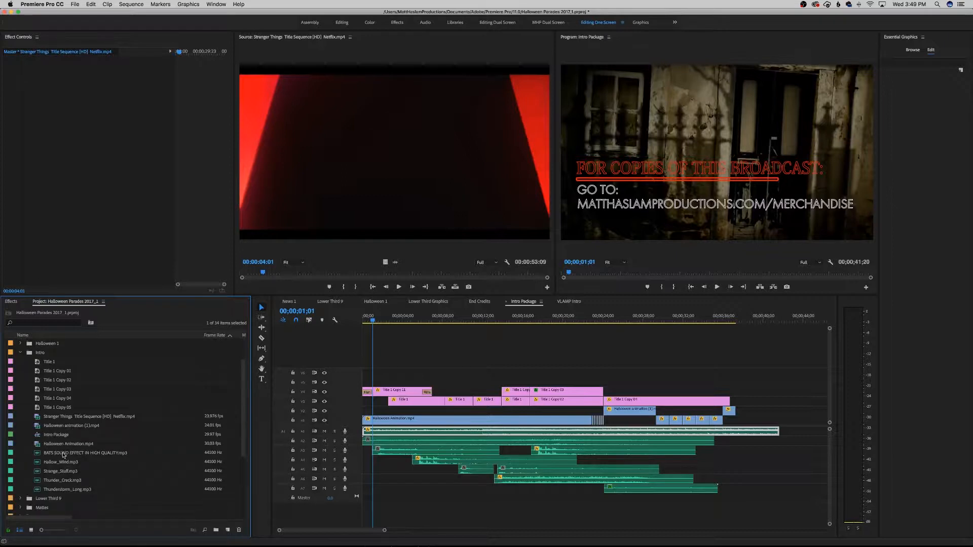
pyautogui.doubleClick(64, 454)
pyautogui.press('space')
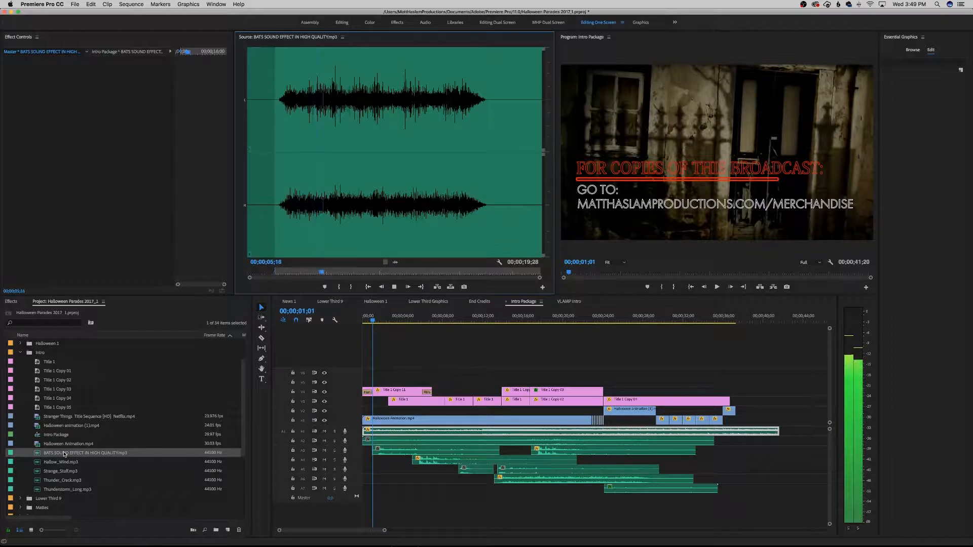
pyautogui.press('space')
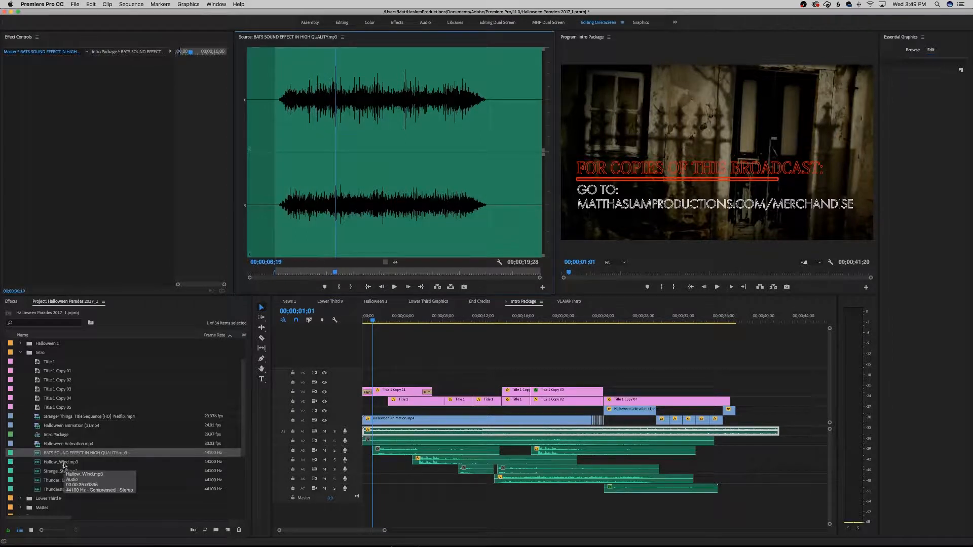
# - Play Thunder_Crack.mp3 and a short part of Thunderstorm_Long.mp3 from the Intro bin
pyautogui.doubleClick(65, 483)
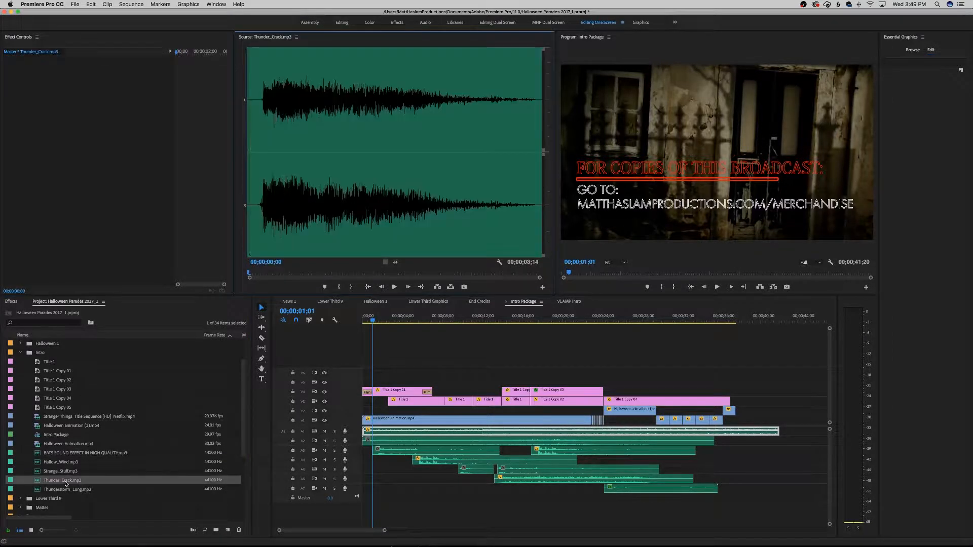
pyautogui.press('space')
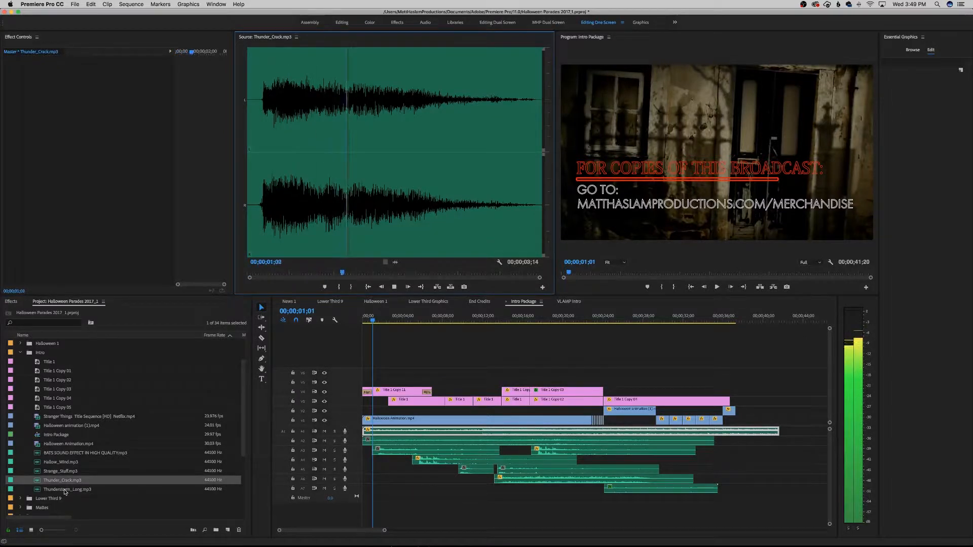
pyautogui.doubleClick(66, 490)
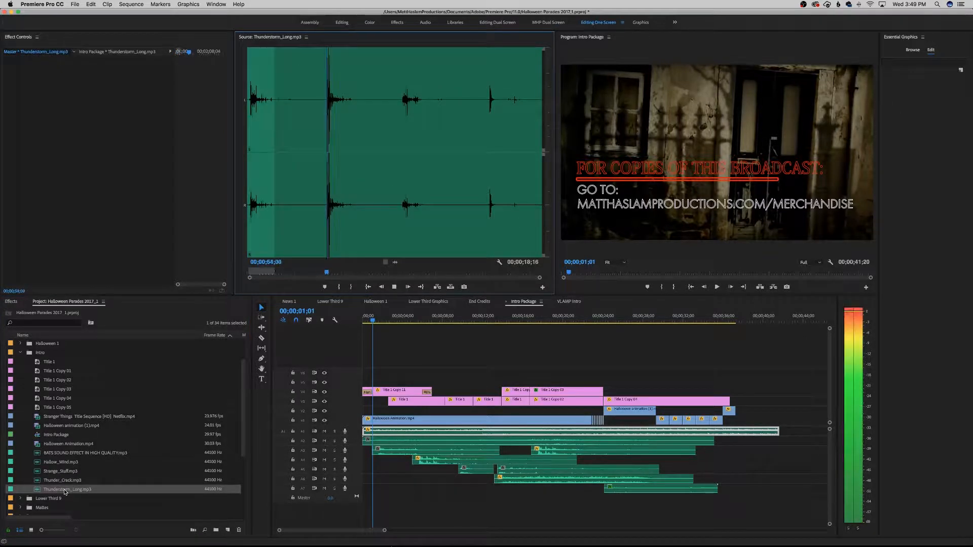
pyautogui.press('space')
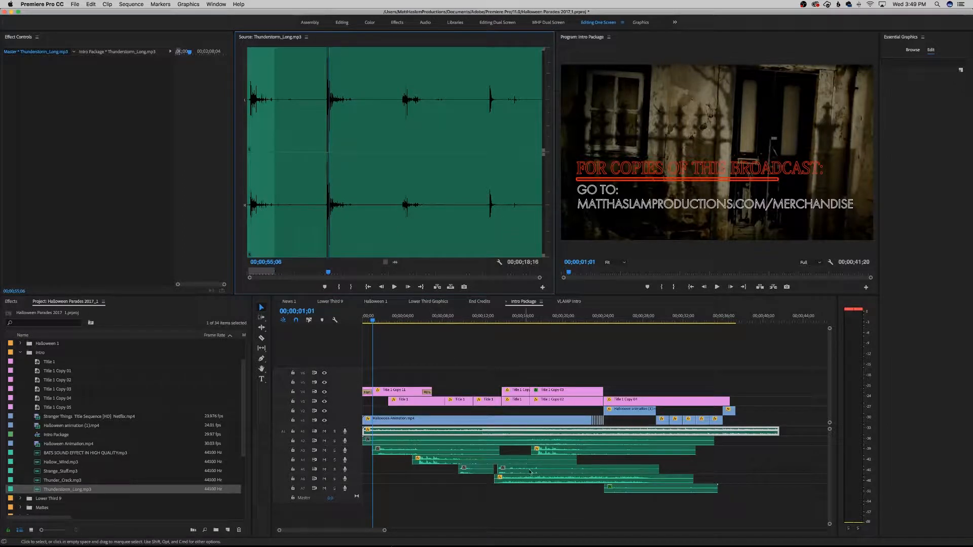
# - Switch to Chrome and play the 0:30 Halloween Animation video from its start, briefly unmuting it to hear its audio
pyautogui.moveTo(355, 539)
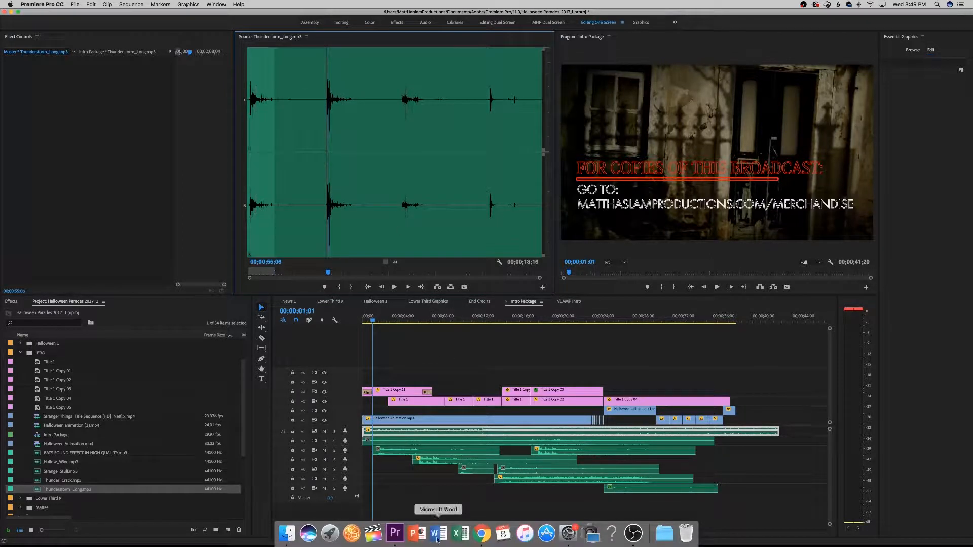
pyautogui.click(481, 533)
pyautogui.click(245, 89)
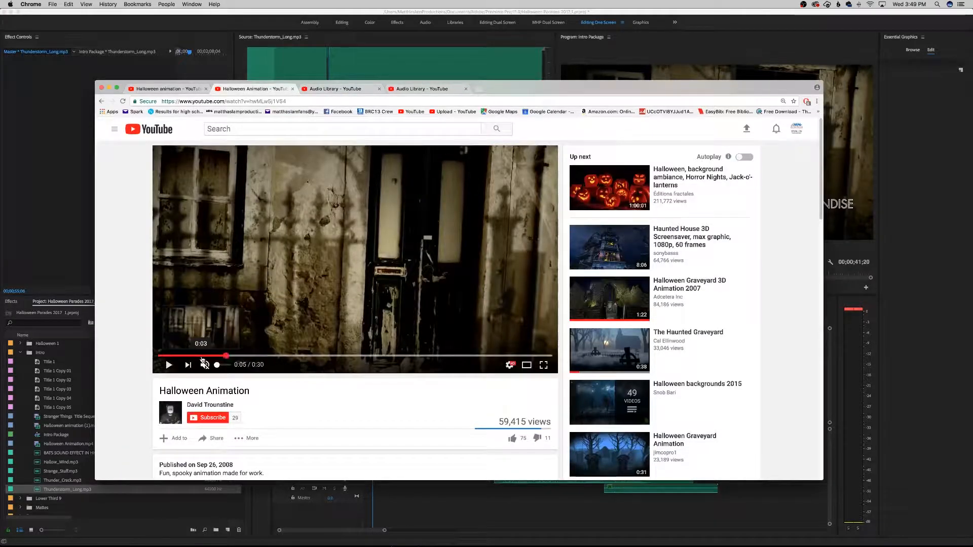
pyautogui.moveTo(197, 356); pyautogui.dragTo(139, 355)
pyautogui.click(216, 336)
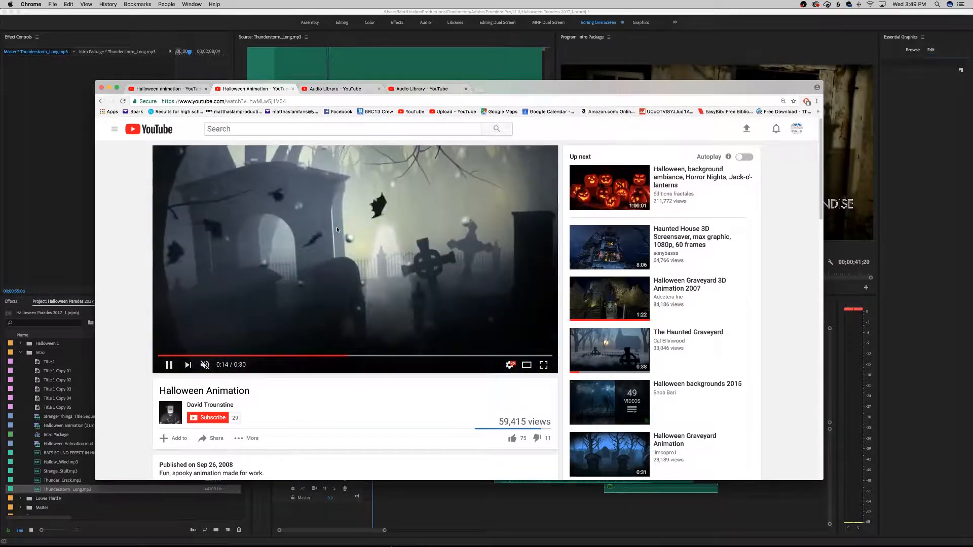
pyautogui.click(205, 365)
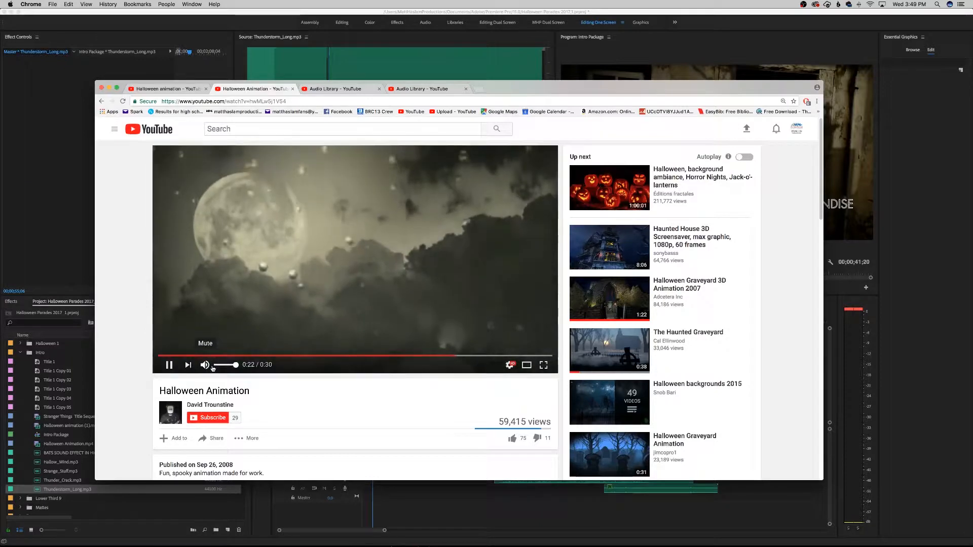
pyautogui.click(206, 365)
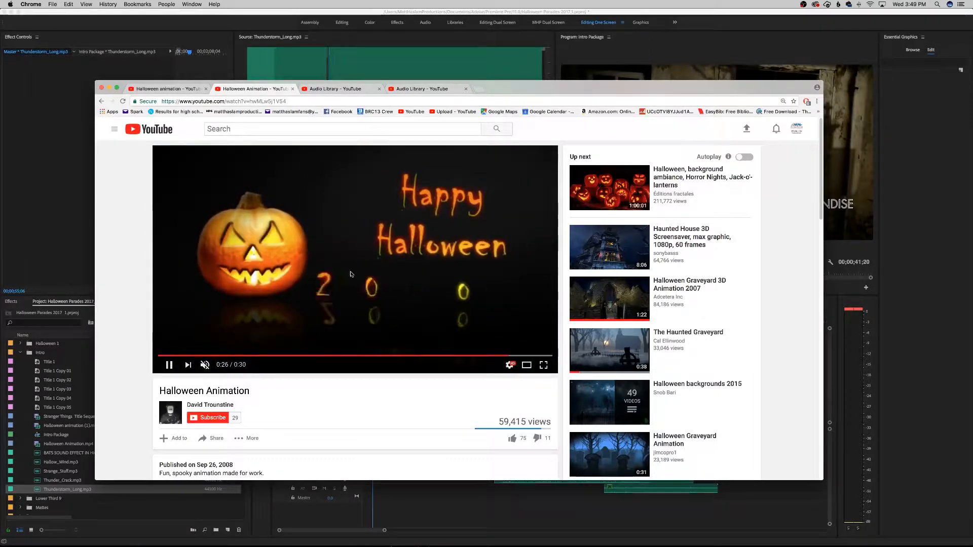
# - Go back to about 0:23 in the Halloween Animation video and replay the transition from the moon to the pumpkin
pyautogui.click(384, 290)
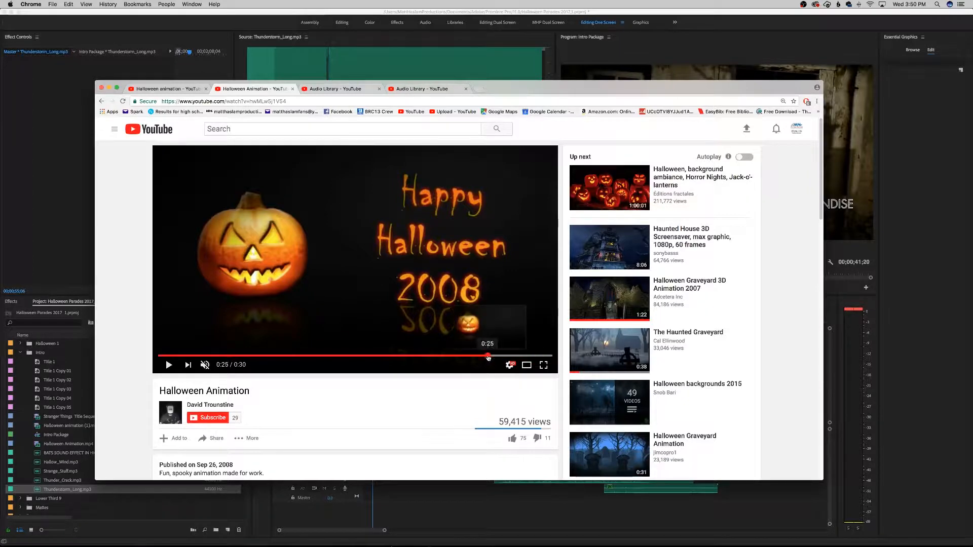
pyautogui.click(465, 356)
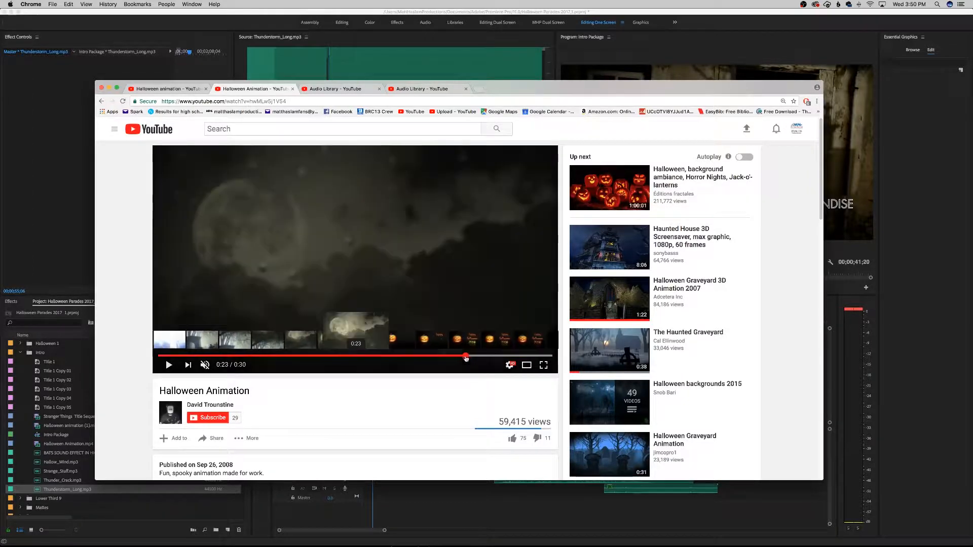
pyautogui.click(363, 258)
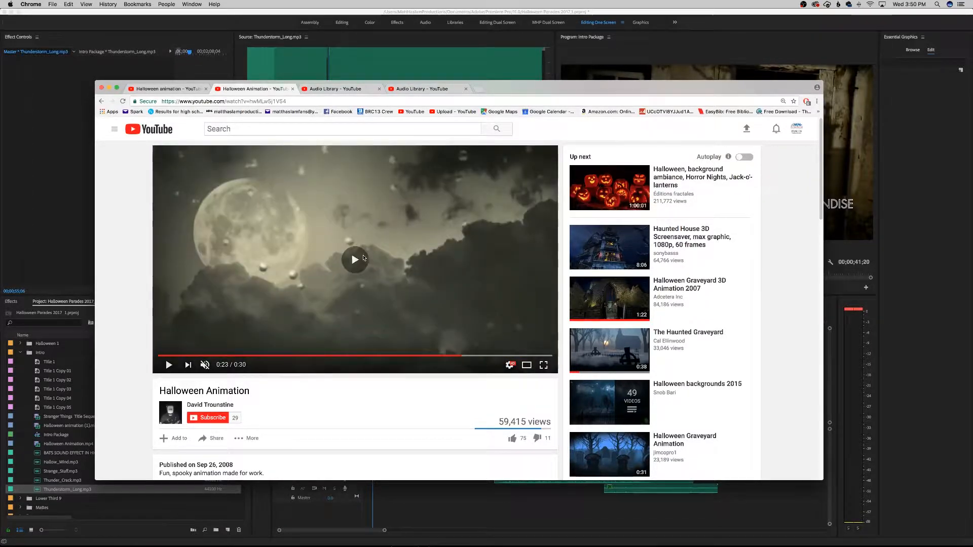
pyautogui.click(363, 258)
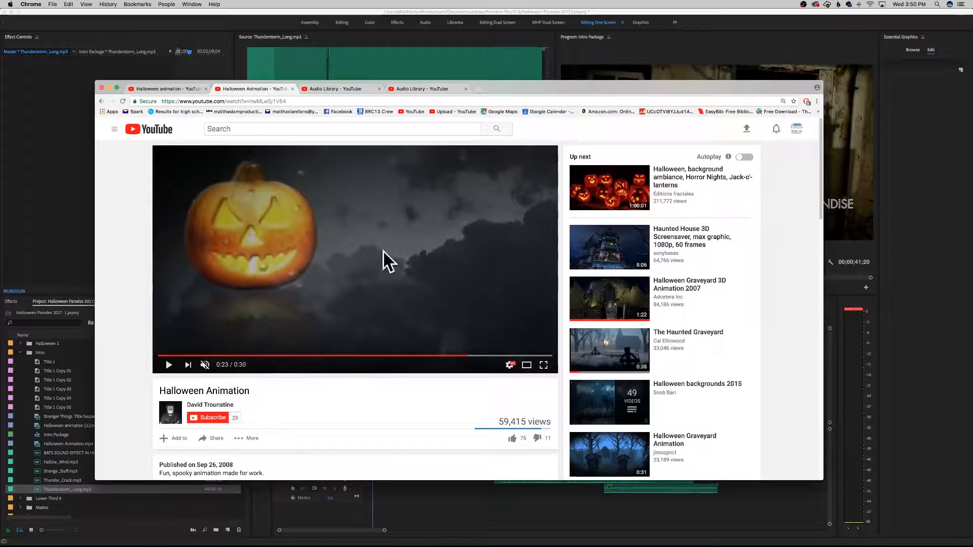
# - Play the 0:21 graveyard Halloween animation video from about 0:02, pause it at 0:06 and copy its link
pyautogui.click(185, 90)
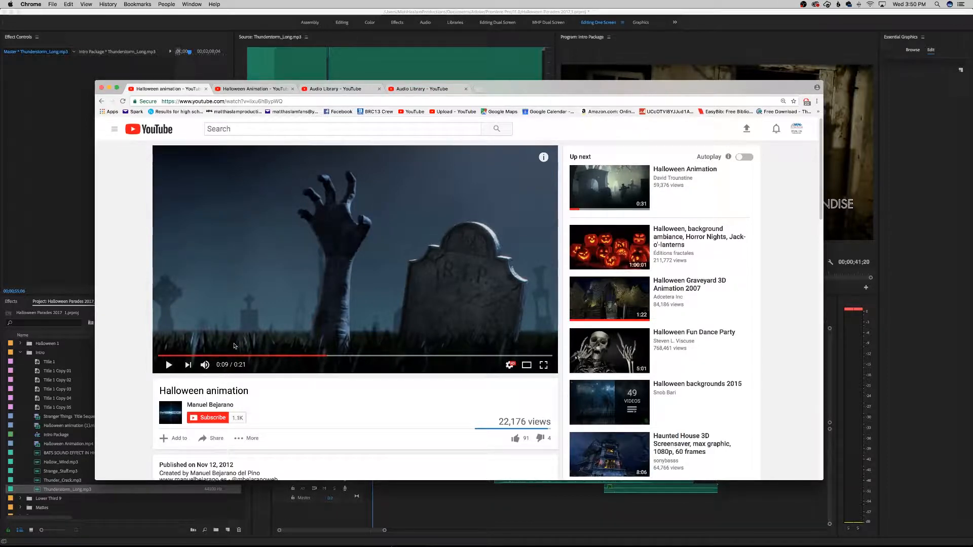
pyautogui.click(313, 304)
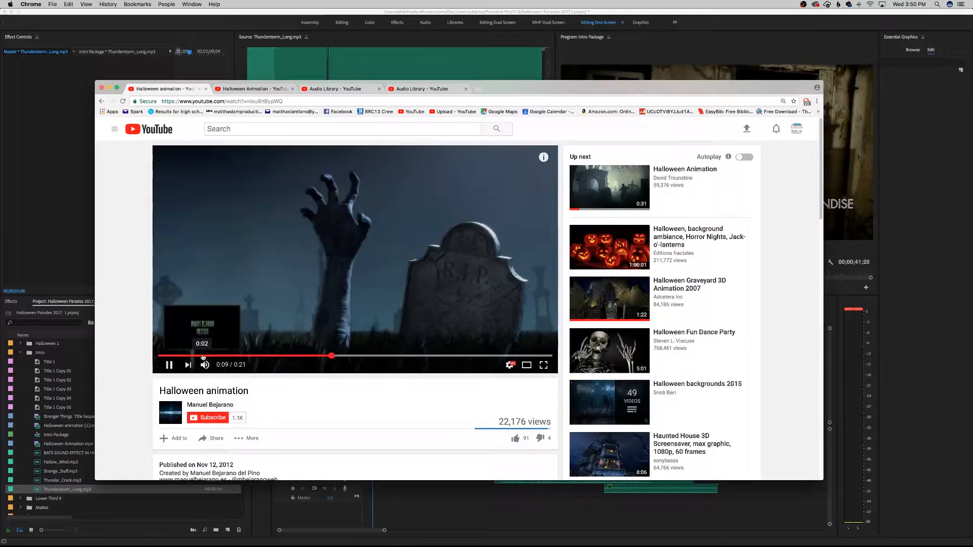
pyautogui.click(203, 355)
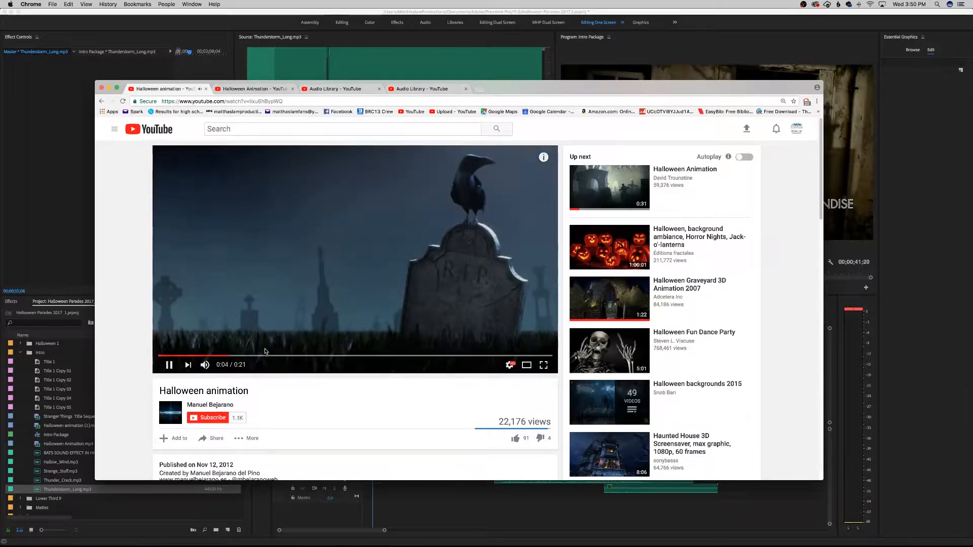
pyautogui.click(491, 200)
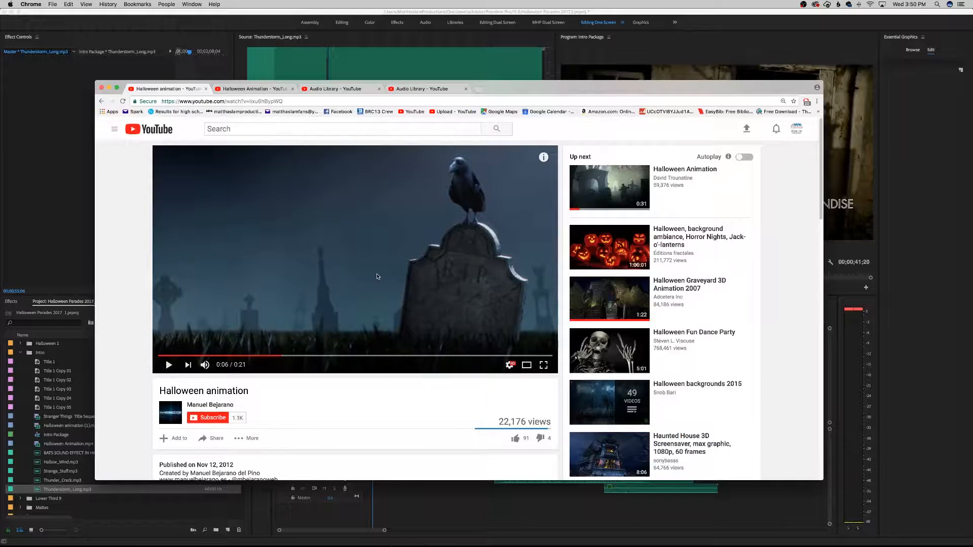
pyautogui.click(247, 102)
pyautogui.press('super+c')
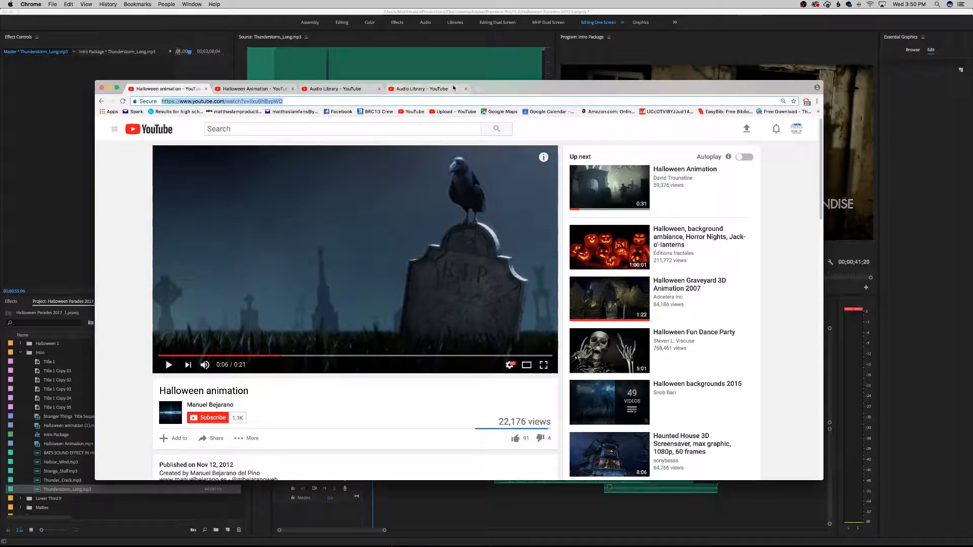
# - Search Google for "youtube to mp4" in a new tab and open the onlinevideoconverter.com video converter result
pyautogui.click(478, 89)
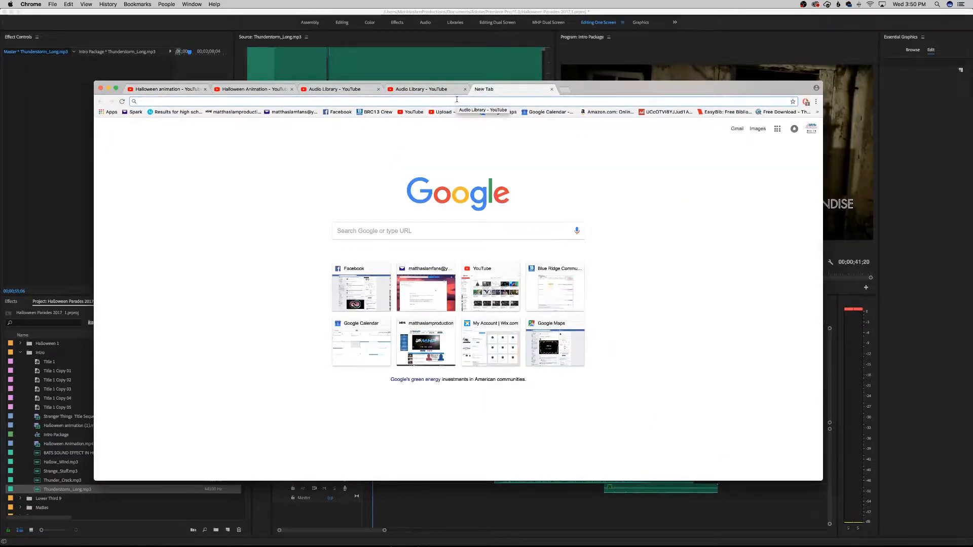
pyautogui.write('youtube to m')
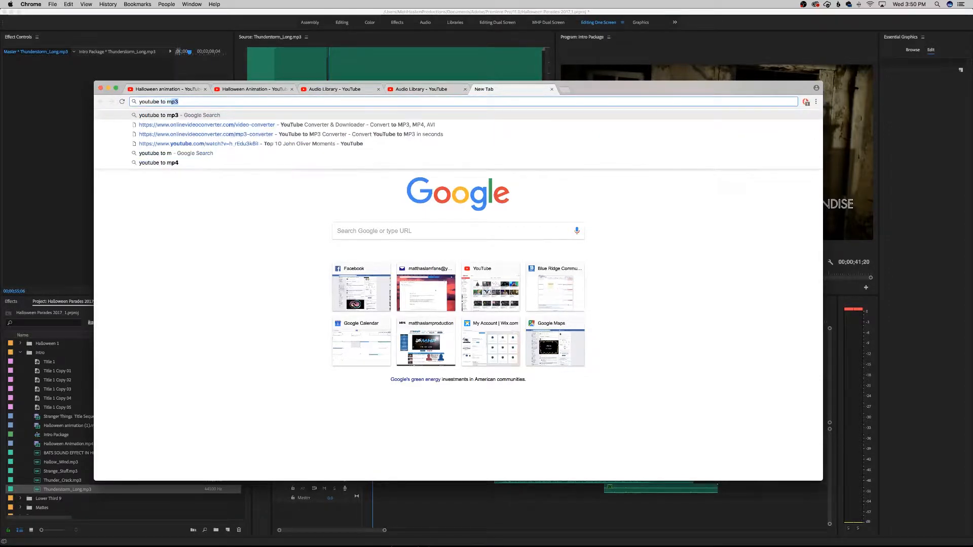
pyautogui.write('p4')
pyautogui.press('Return')
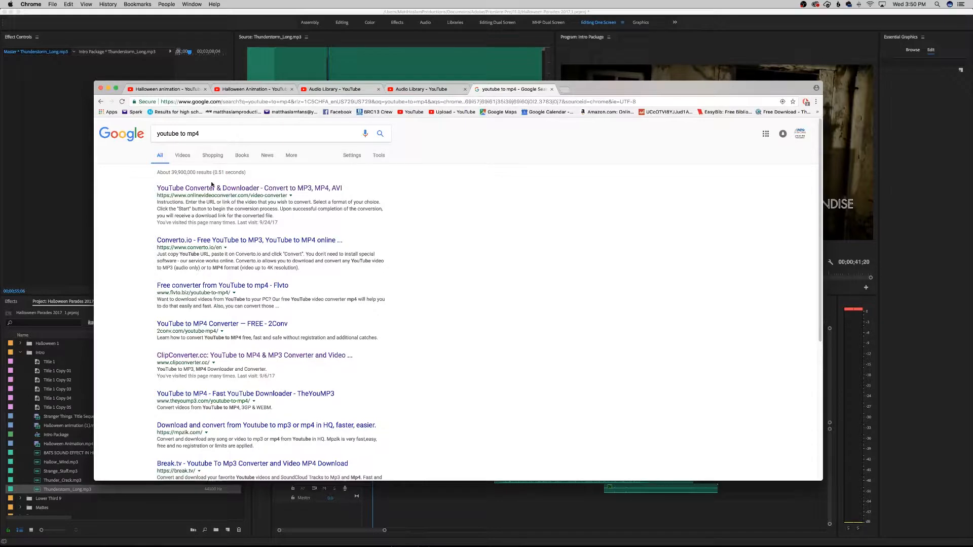
pyautogui.click(211, 188)
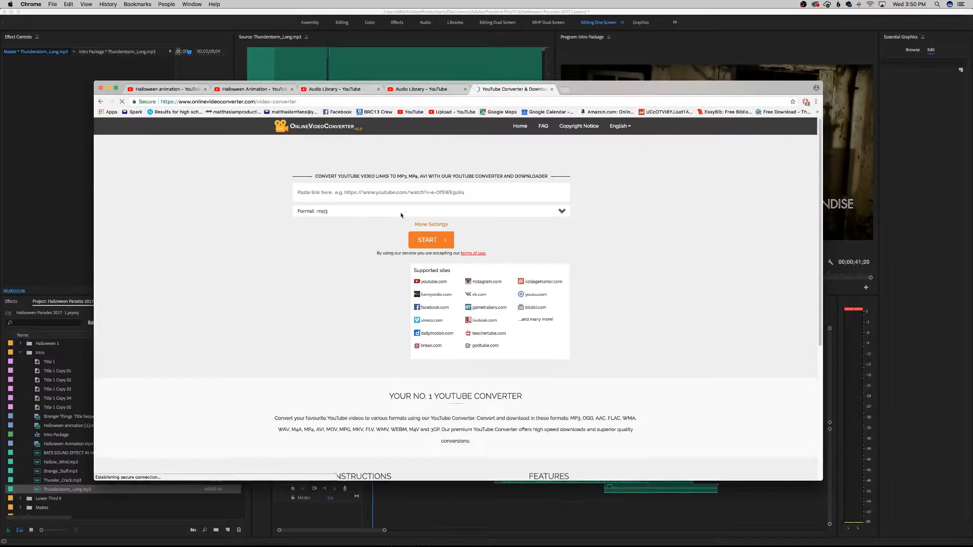
# - Paste the copied YouTube link into the converter, set the format to .mp4 and start the conversion
pyautogui.click(403, 197)
pyautogui.press('super+v')
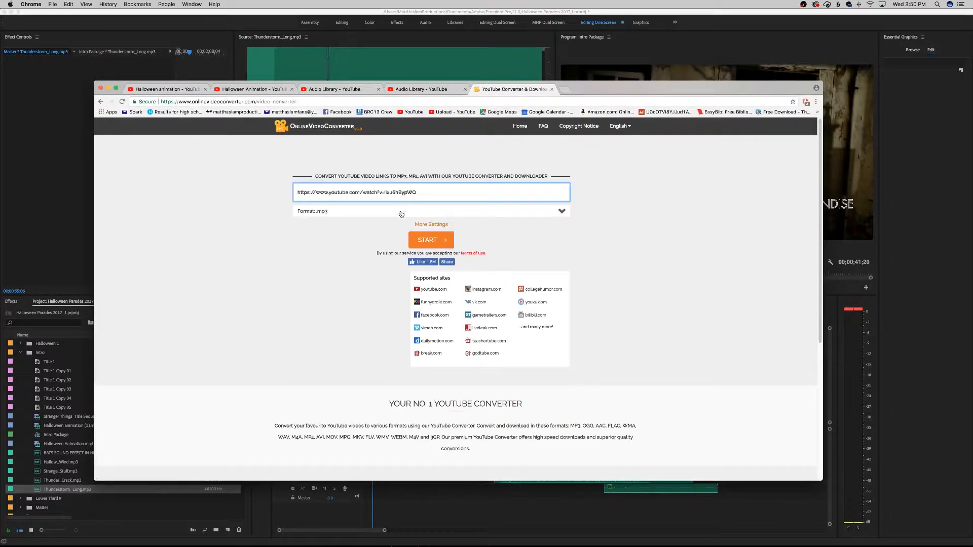
pyautogui.click(401, 212)
pyautogui.click(362, 232)
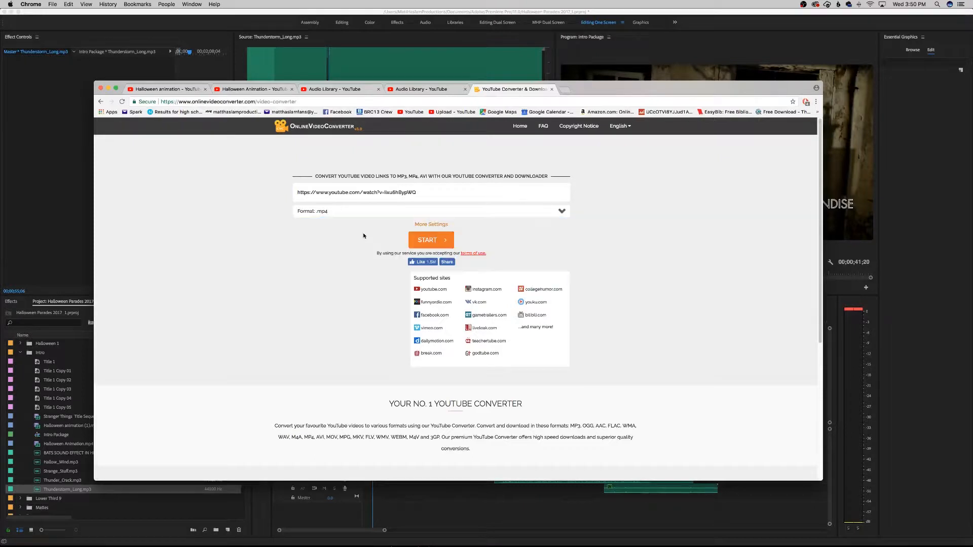
pyautogui.click(431, 240)
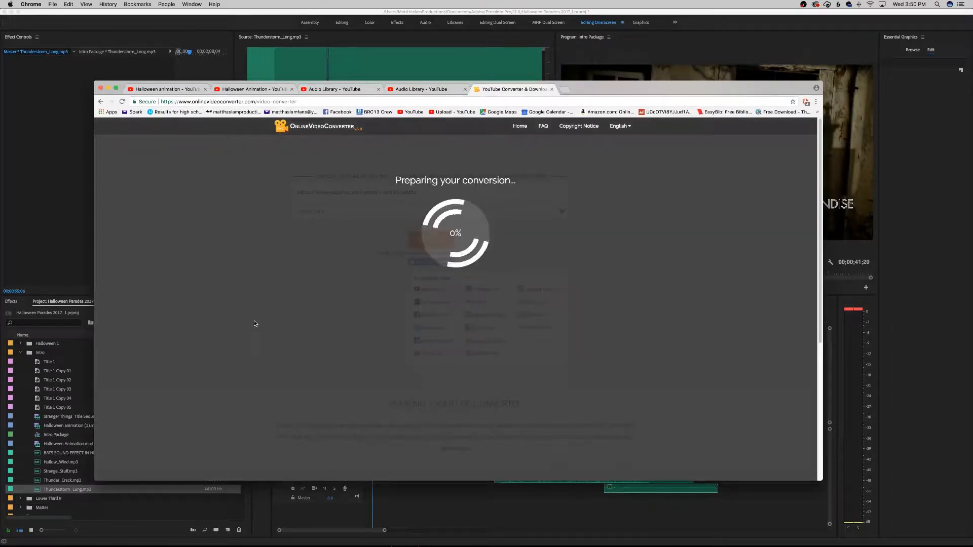
# - Close the video converter tab, return to the graveyard Halloween animation video and minimise the browser to switch back to Premiere Pro
pyautogui.click(552, 90)
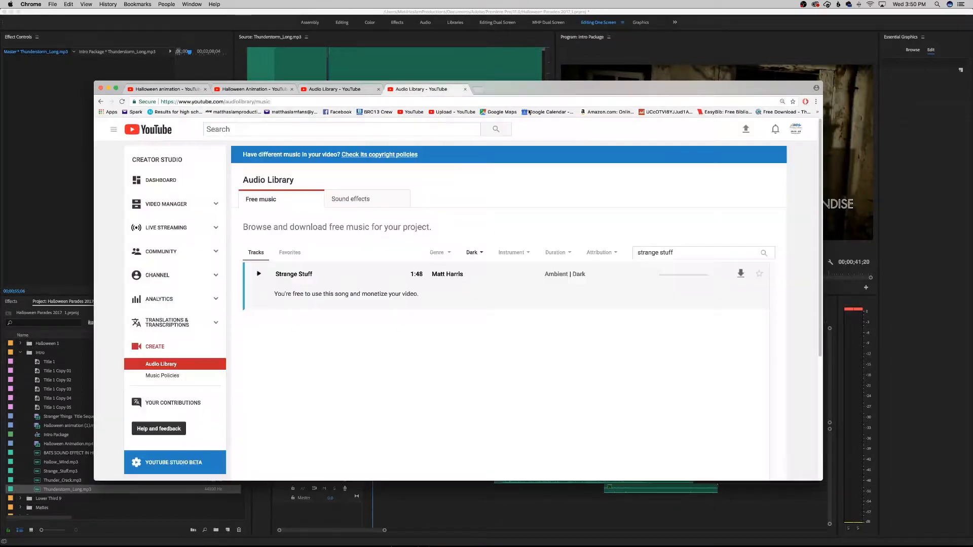
pyautogui.click(174, 90)
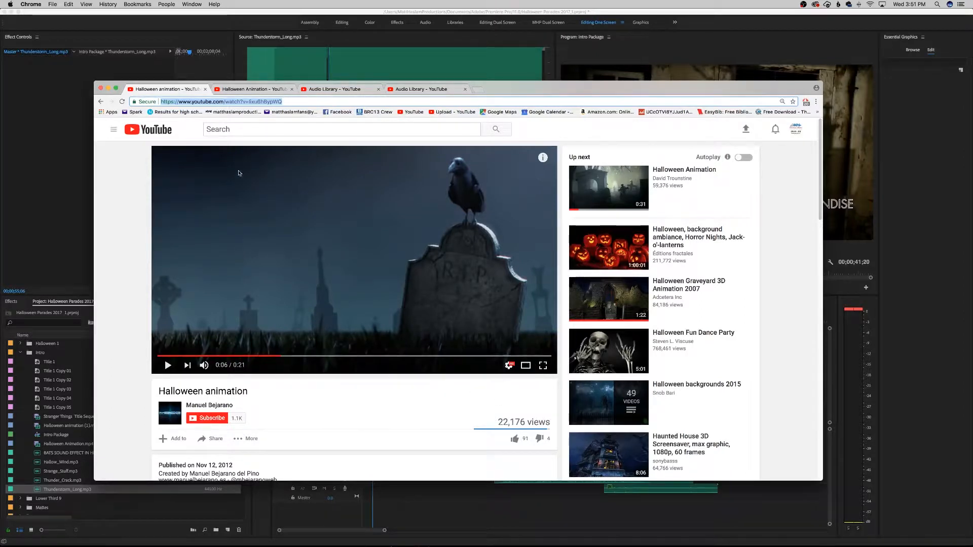
pyautogui.click(108, 88)
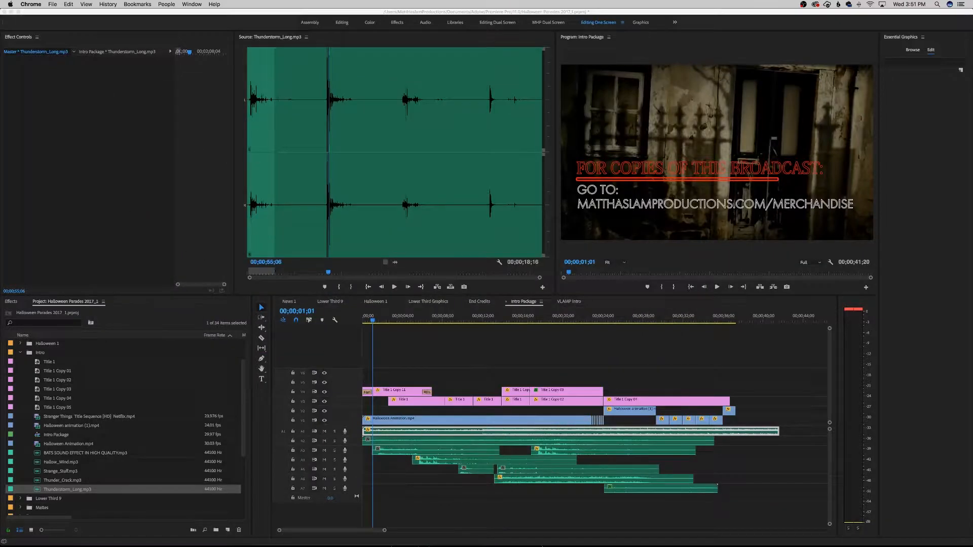
pyautogui.click(708, 378)
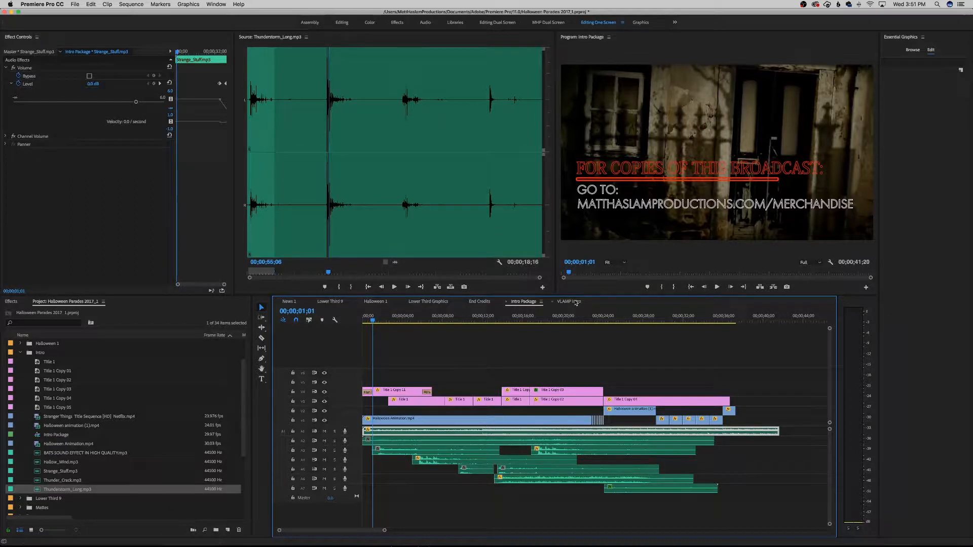
# - Open the VLAMP Intro sequence and play Halloween Animation.mp4 from its beginning as a source clip
pyautogui.click(569, 302)
pyautogui.click(521, 301)
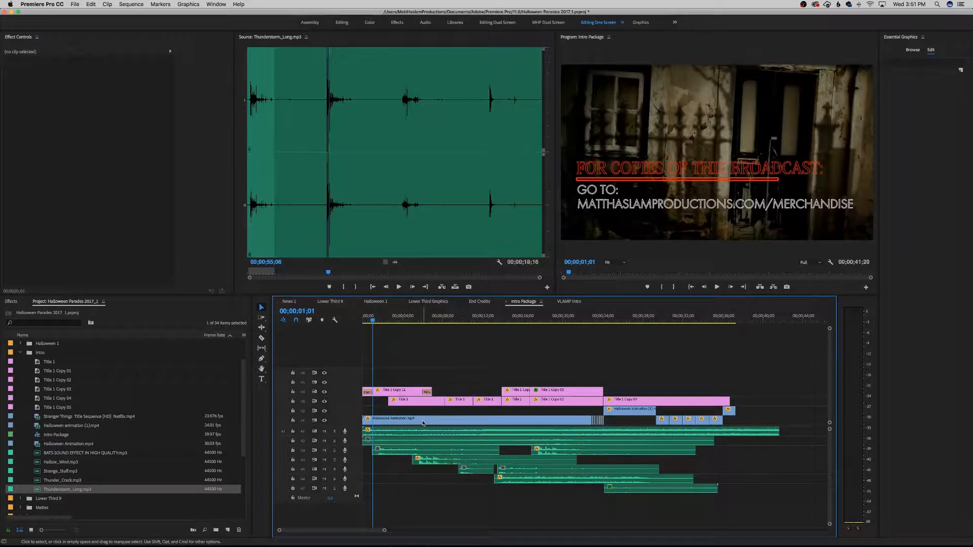
pyautogui.click(569, 302)
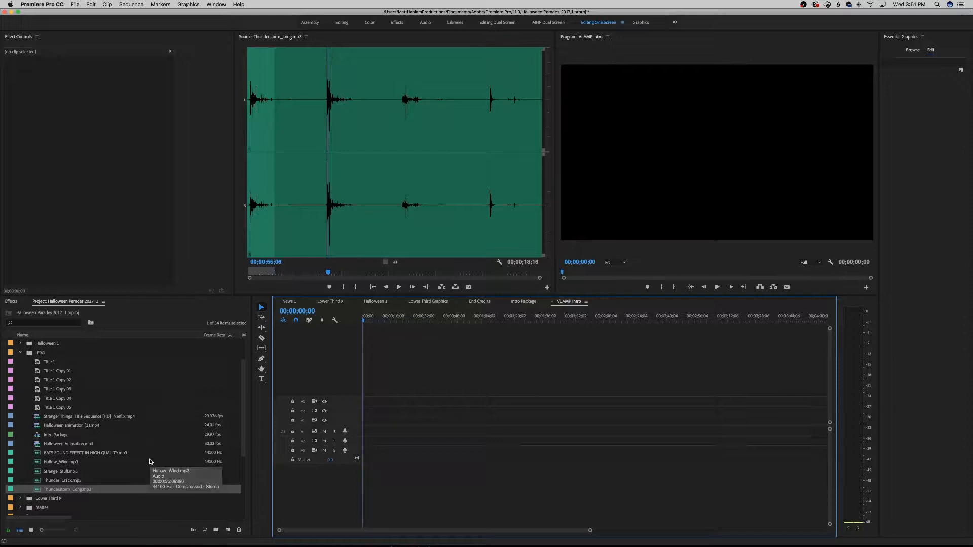
pyautogui.doubleClick(68, 444)
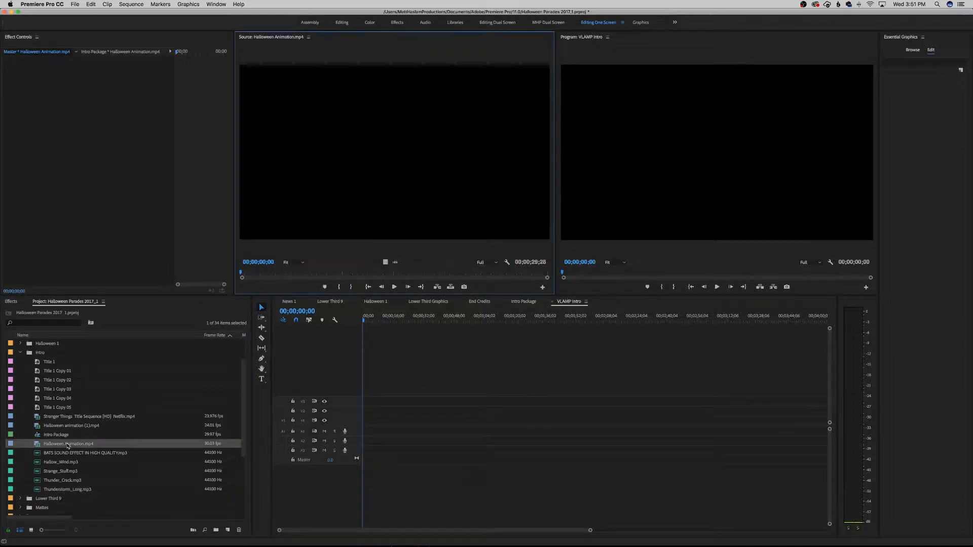
pyautogui.press('space')
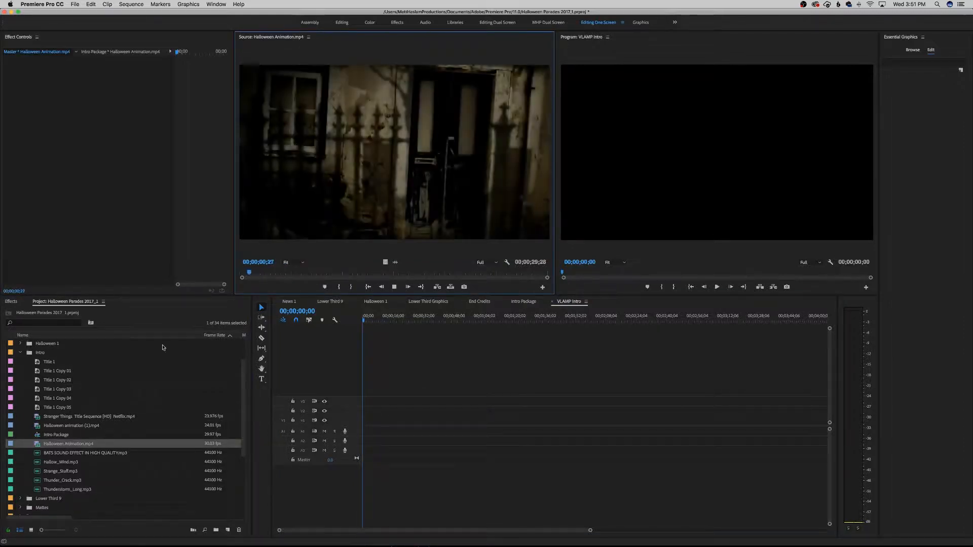
# - Mark the out point of Halloween Animation.mp4 at 00;00;22;28 and place only its video at the start of V1, keeping the existing sequence settings
pyautogui.moveTo(255, 282); pyautogui.dragTo(475, 284)
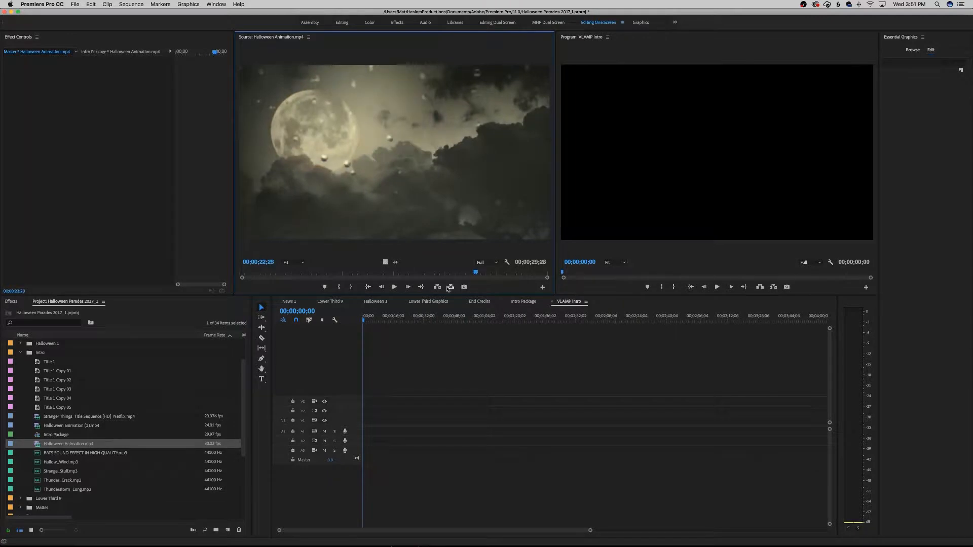
pyautogui.click(356, 288)
pyautogui.moveTo(385, 262); pyautogui.dragTo(349, 426)
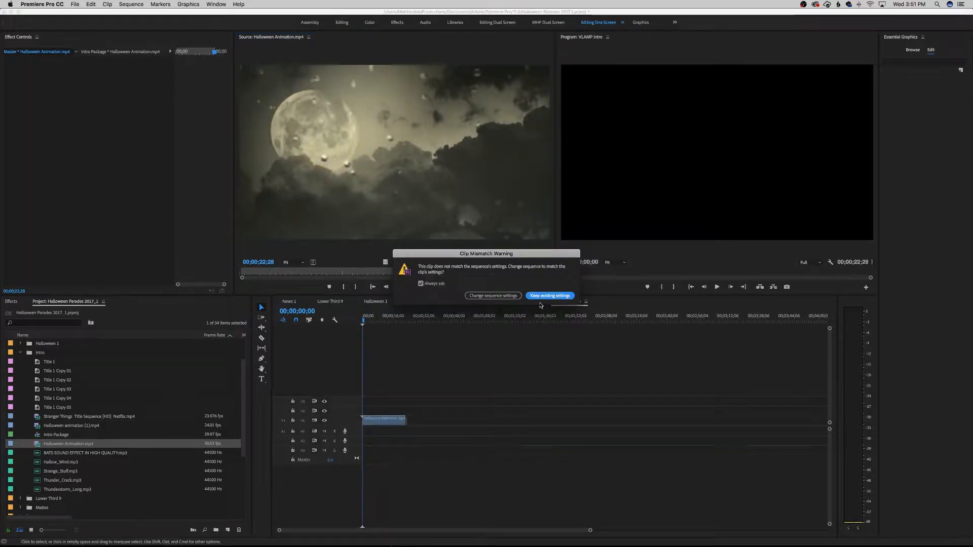
pyautogui.click(541, 296)
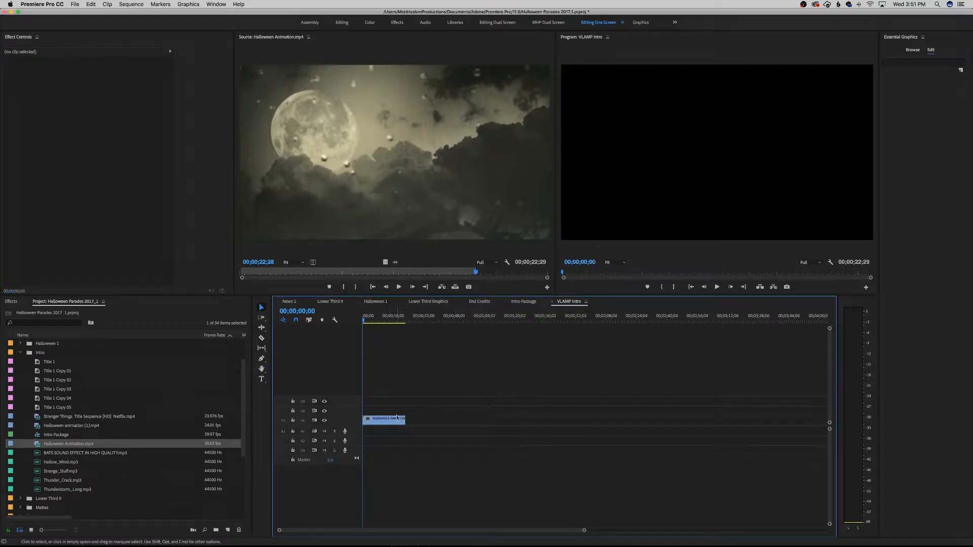
# - Scale the Halloween Animation.mp4 clip in the VLAMP Intro sequence to 150 so it fills the frame
pyautogui.click(395, 421)
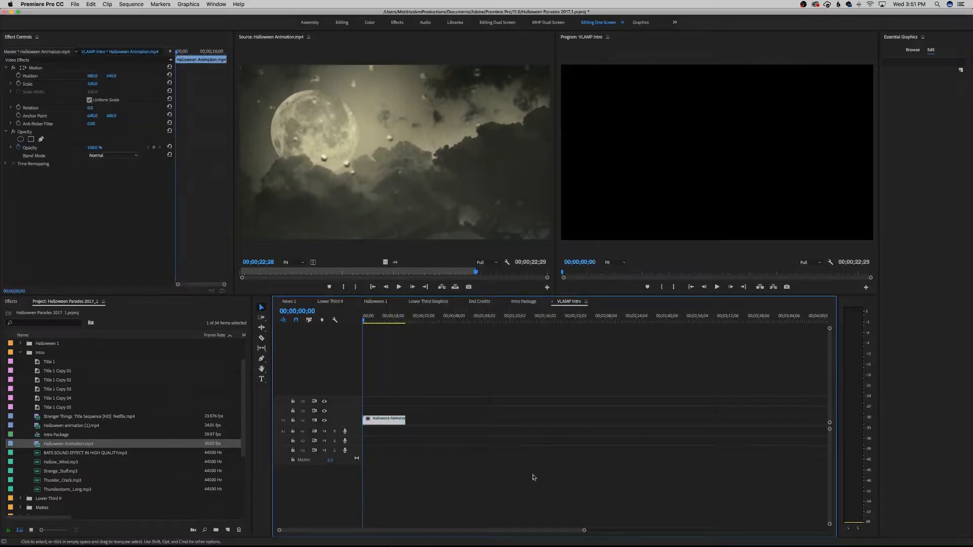
pyautogui.press('space')
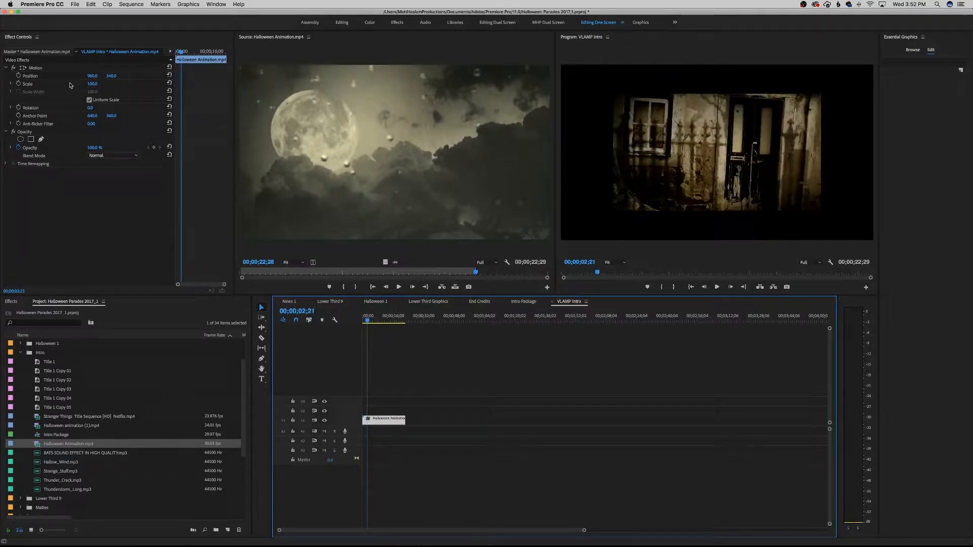
pyautogui.moveTo(92, 84); pyautogui.dragTo(116, 84)
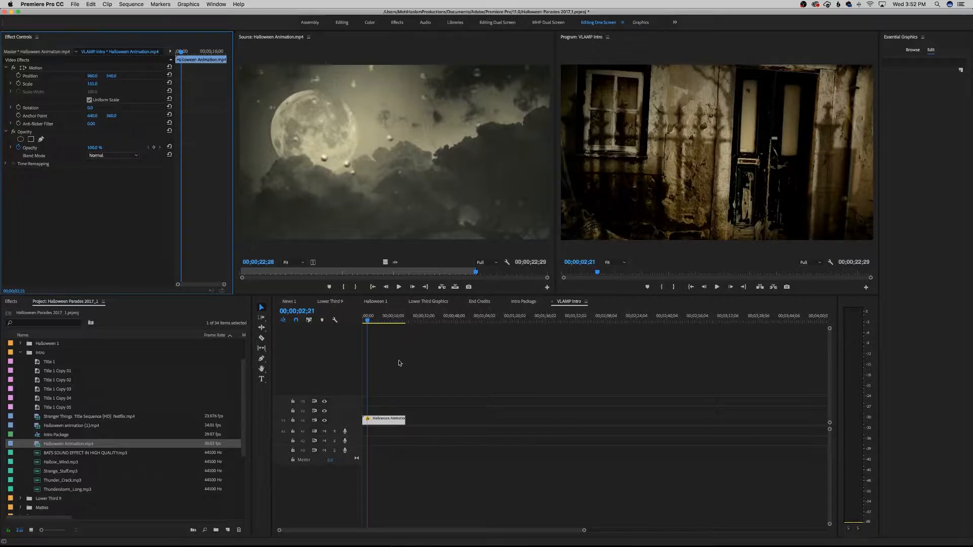
pyautogui.click(92, 83)
pyautogui.write('10')
pyautogui.press('Return')
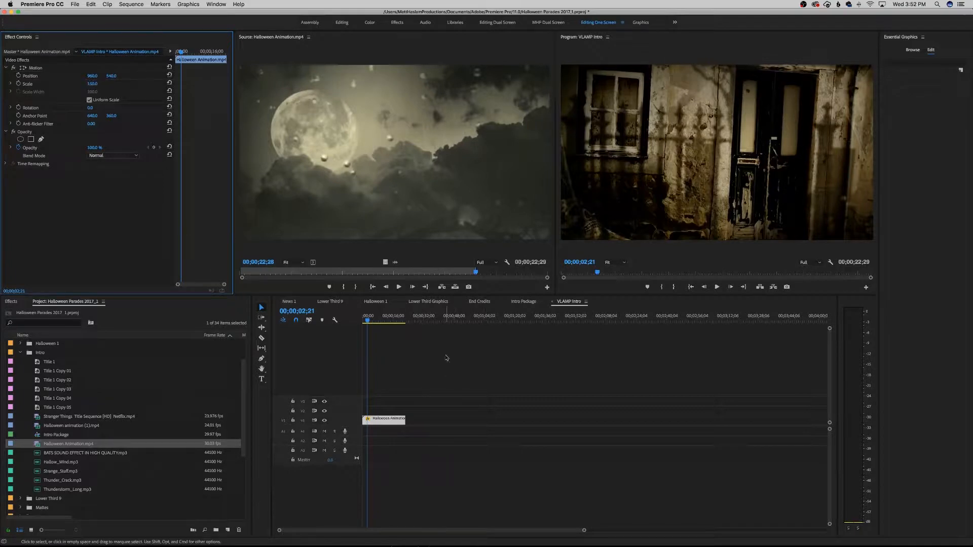
# - Examine the short cut-up moon clips near 00;00;23;00 in the Intro Package sequence and check the speed and duration of the first one
pyautogui.click(518, 303)
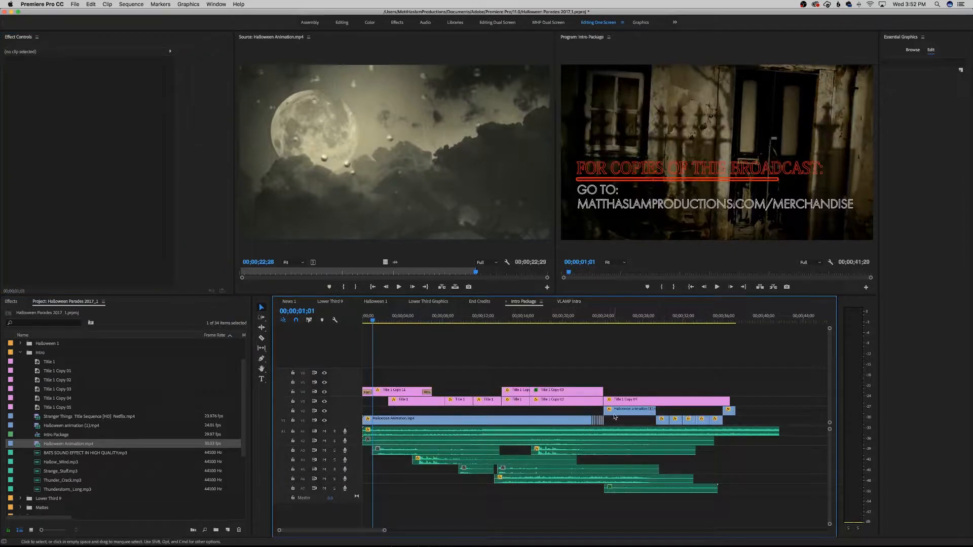
pyautogui.moveTo(384, 530); pyautogui.dragTo(335, 532)
pyautogui.click(665, 316)
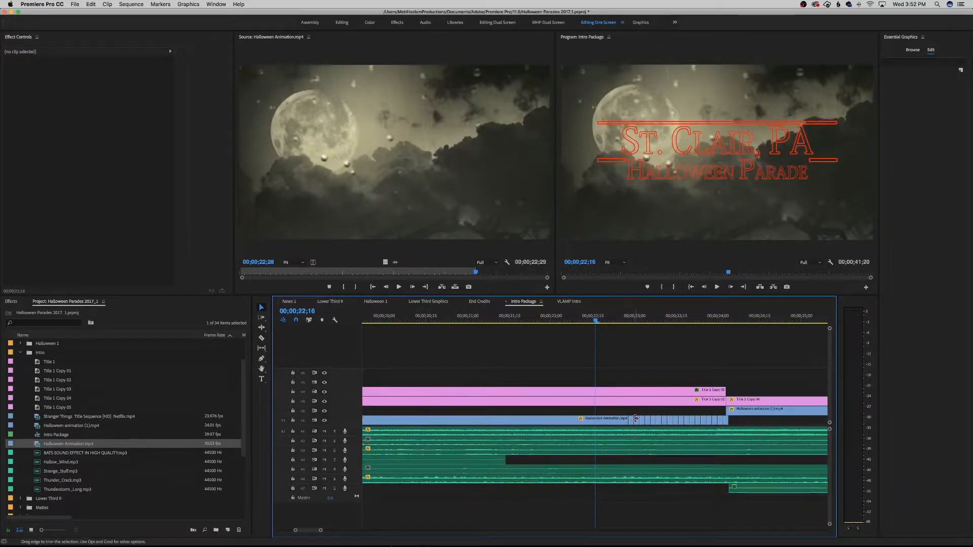
pyautogui.click(630, 421)
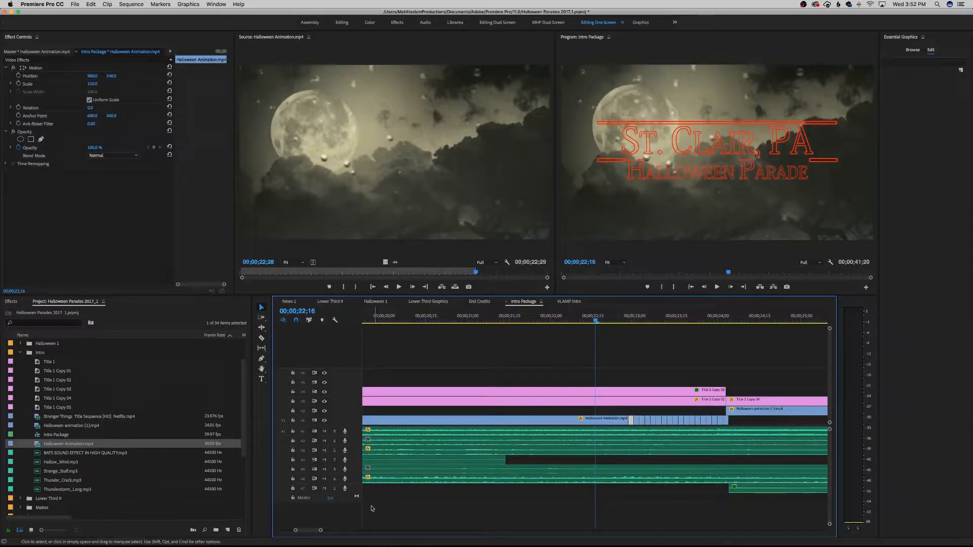
pyautogui.click(637, 319)
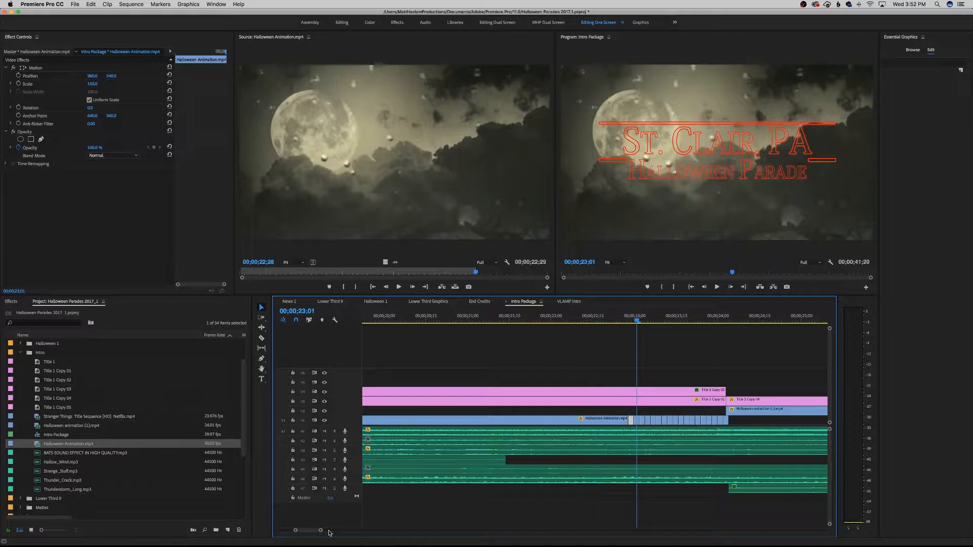
pyautogui.moveTo(328, 531); pyautogui.dragTo(306, 530)
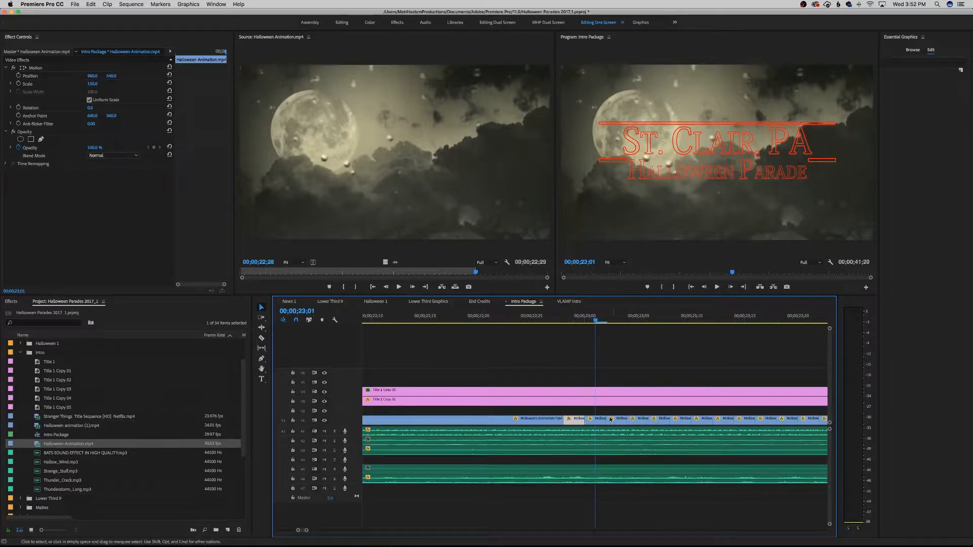
pyautogui.rightClick(580, 421)
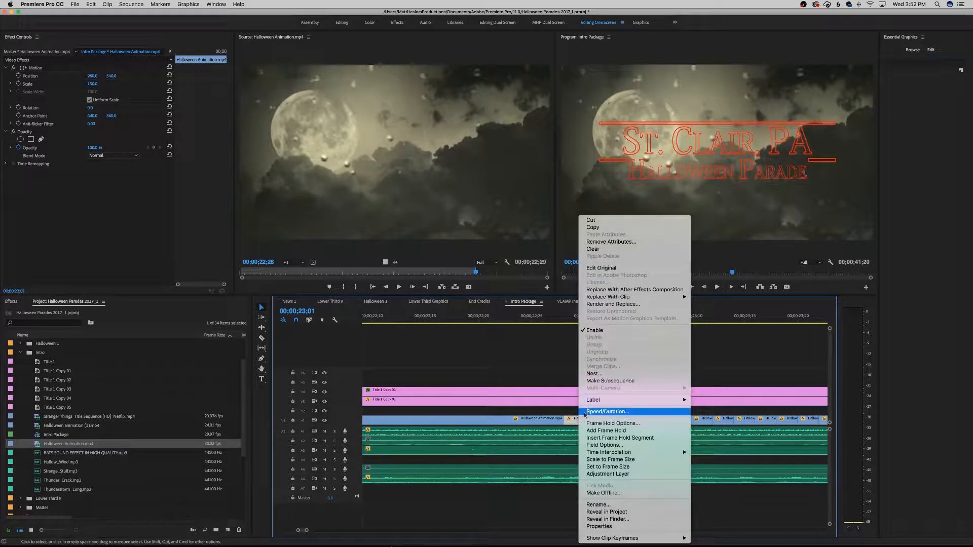
pyautogui.click(588, 412)
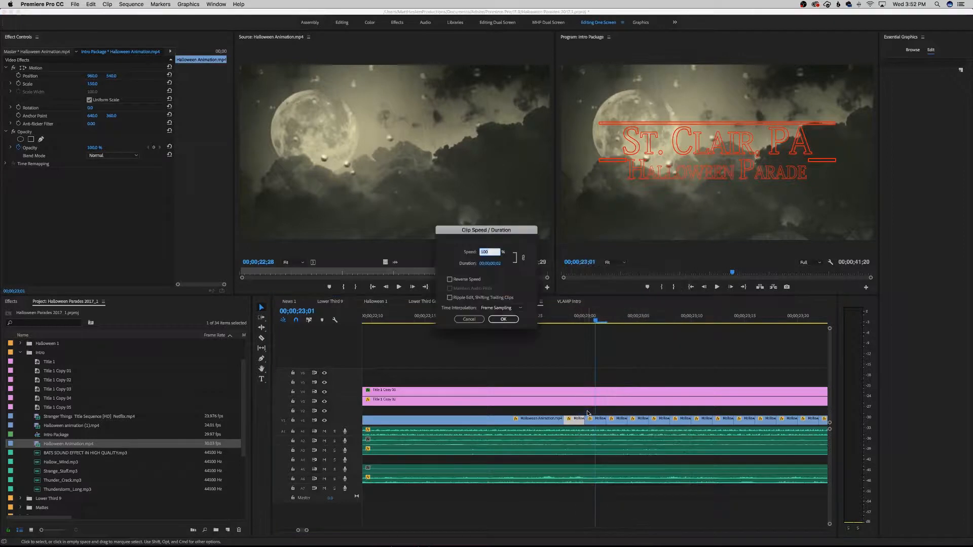
pyautogui.click(502, 319)
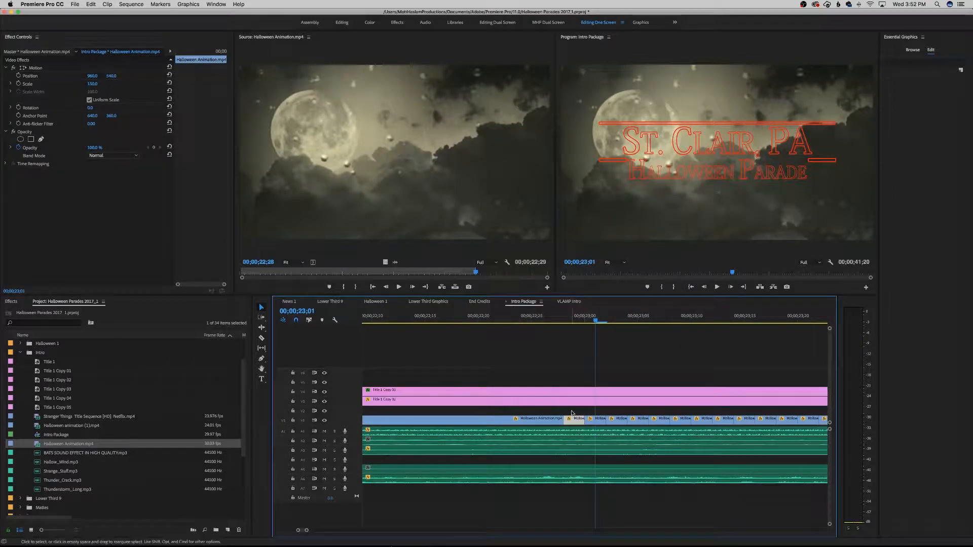
# - Copy all the short moon clips from the Intro Package sequence and paste them behind the Halloween Animation clip in VLAMP Intro
pyautogui.moveTo(306, 530); pyautogui.dragTo(321, 530)
pyautogui.moveTo(654, 423); pyautogui.dragTo(589, 422)
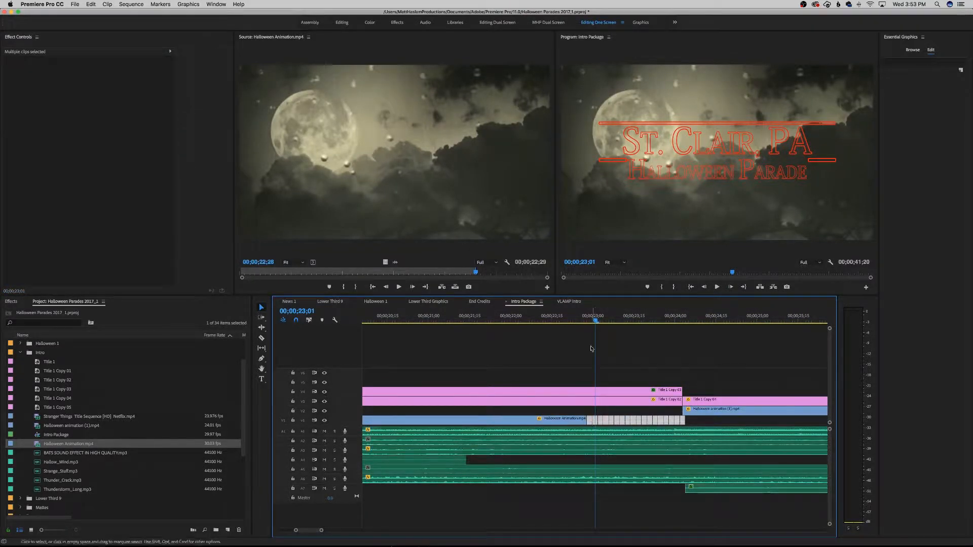
pyautogui.click(569, 301)
pyautogui.click(412, 319)
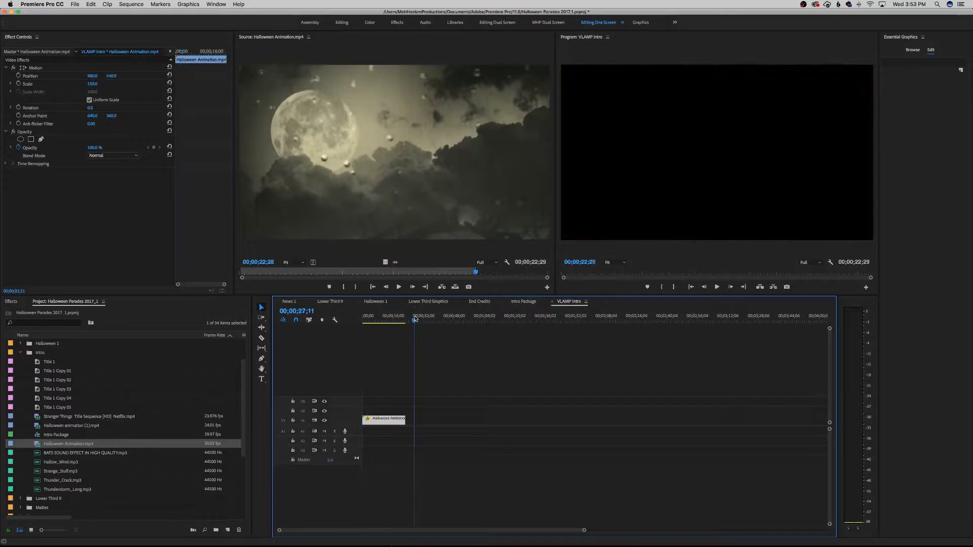
pyautogui.press('super+v')
# - Ripple delete the gap between the Halloween Animation clip and the pasted short moon clips
pyautogui.click(410, 422)
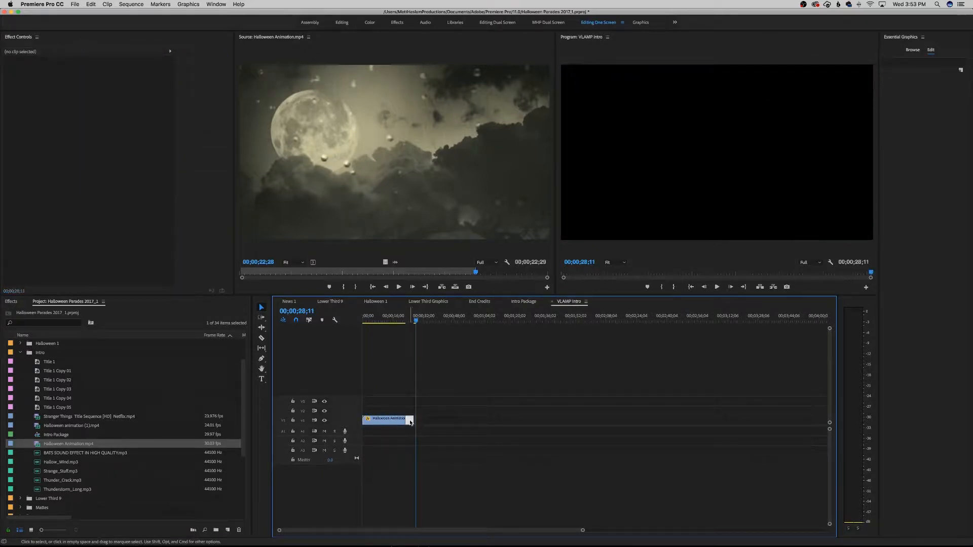
pyautogui.rightClick(411, 424)
pyautogui.click(415, 429)
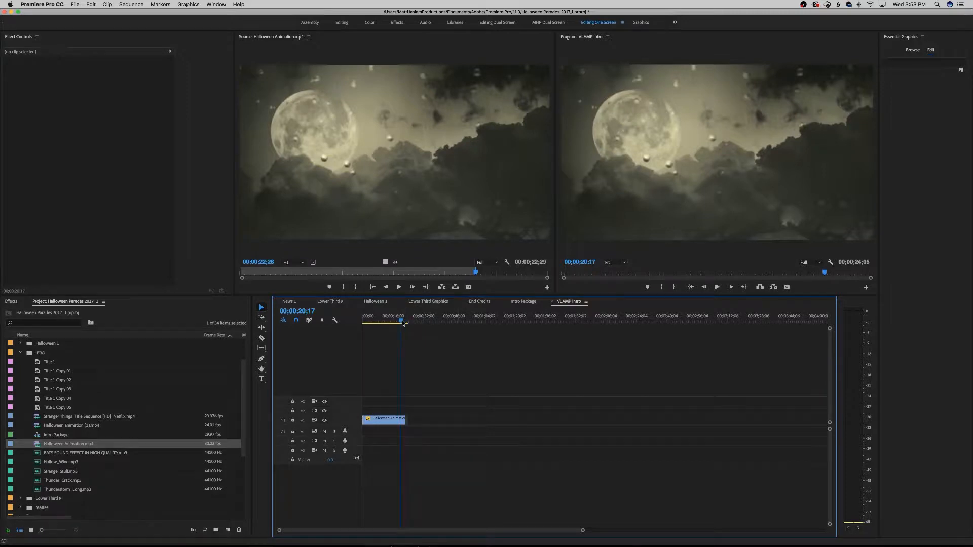
# - Scrub through the short moon clips at the end of the VLAMP Intro sequence up to 00;00;23;27
pyautogui.click(409, 322)
pyautogui.moveTo(410, 326); pyautogui.dragTo(408, 325)
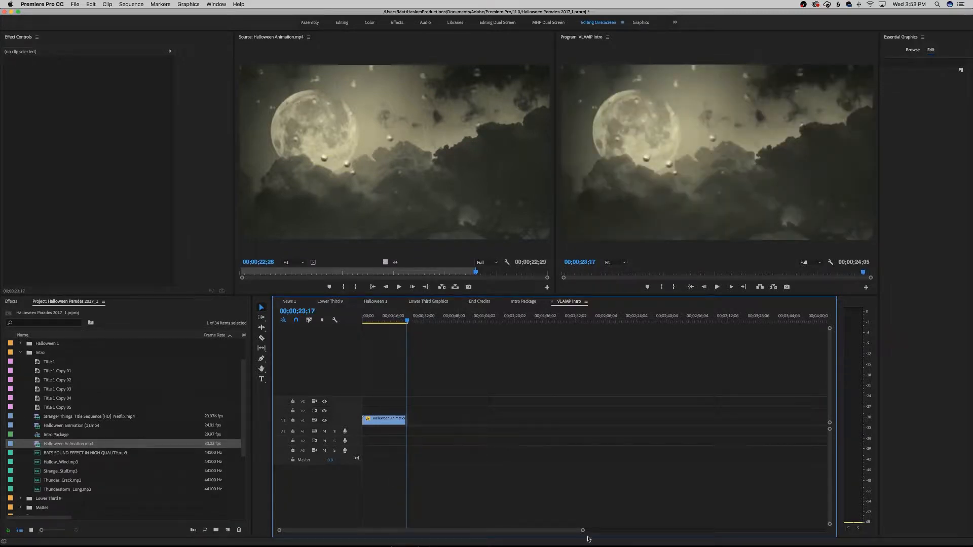
pyautogui.moveTo(582, 531); pyautogui.dragTo(446, 530)
pyautogui.moveTo(553, 321); pyautogui.dragTo(616, 336)
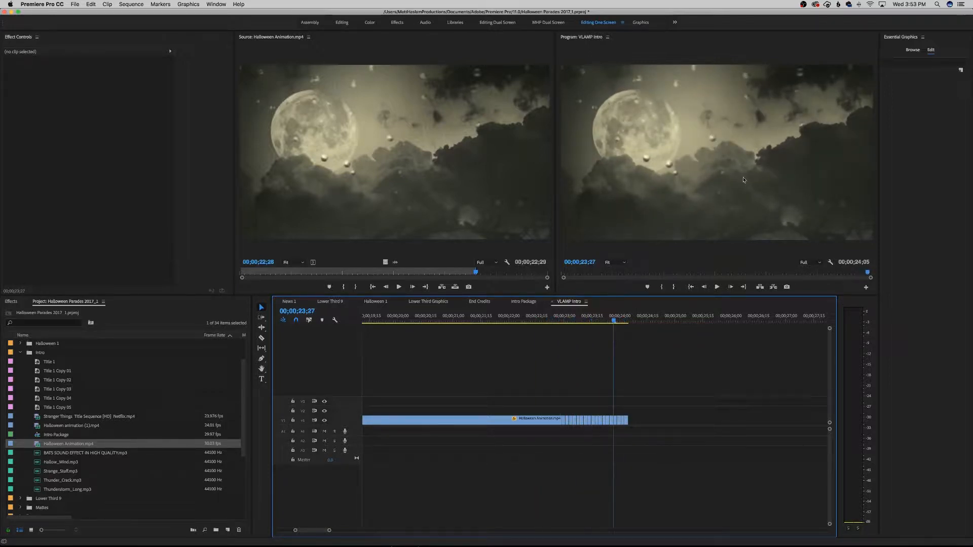
# - Examine the graveyard clip following the short moon clips in the Intro Package sequence, viewing the frame at 00;00;24;15
pyautogui.click(513, 304)
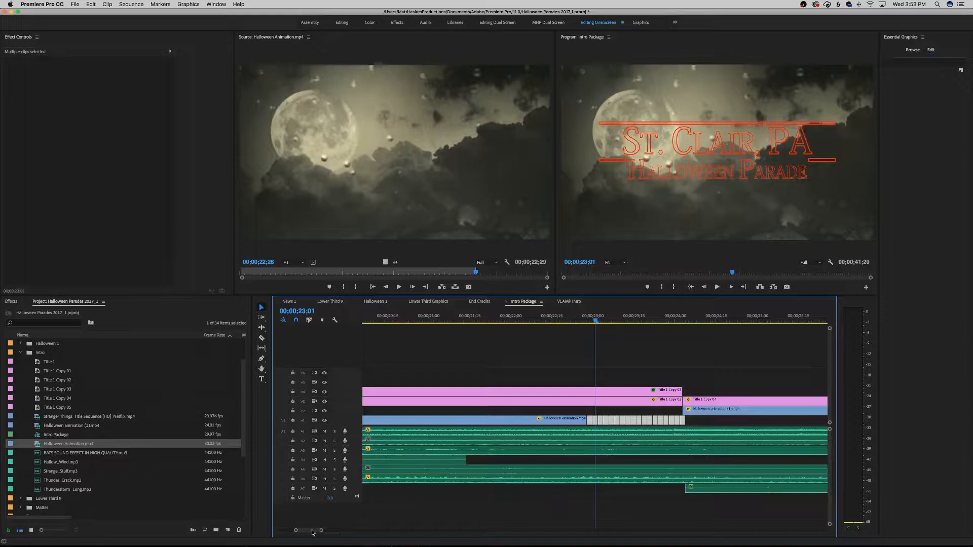
pyautogui.moveTo(312, 531); pyautogui.dragTo(316, 533)
pyautogui.click(425, 409)
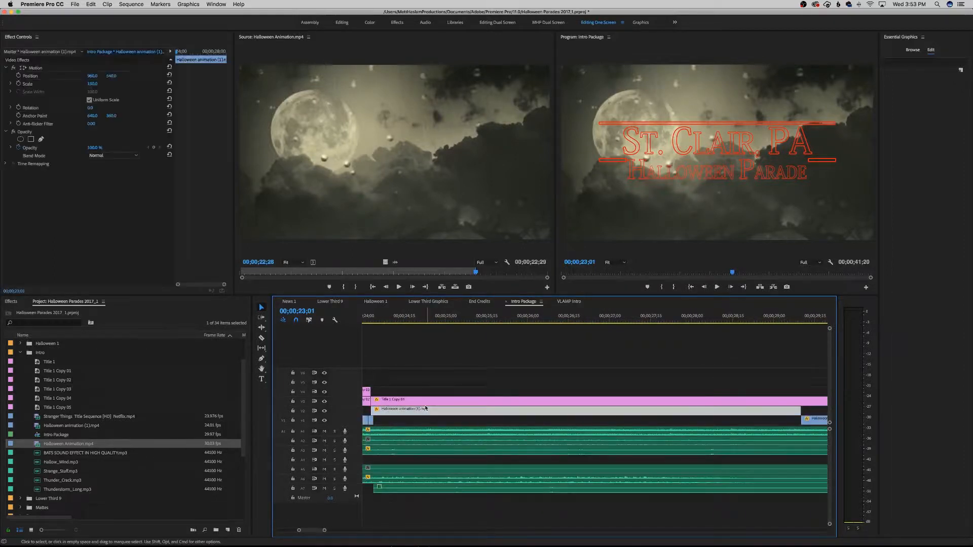
pyautogui.click(404, 315)
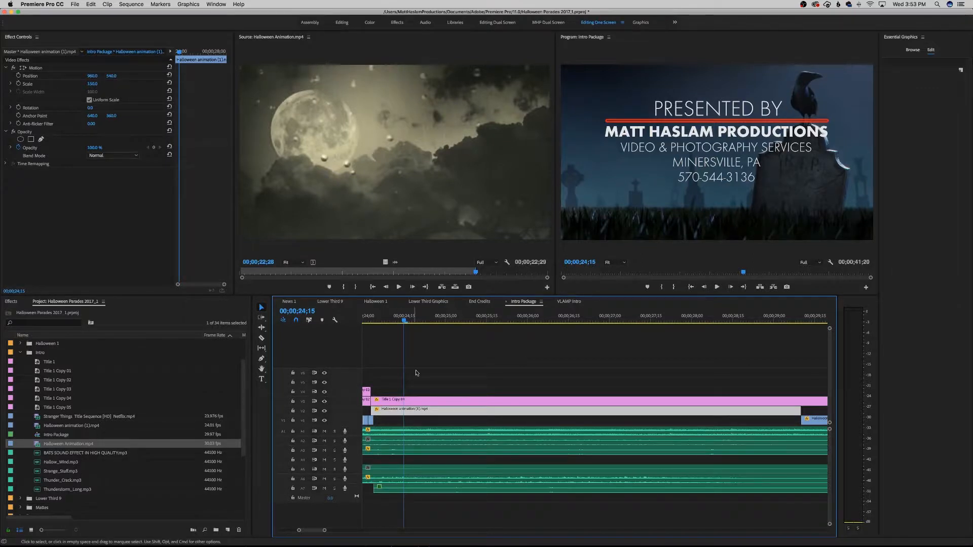
# - Place the marked graveyard portion of Halloween animation (1).mp4 on V1 directly after the short moon clips in the VLAMP Intro sequence
pyautogui.click(565, 302)
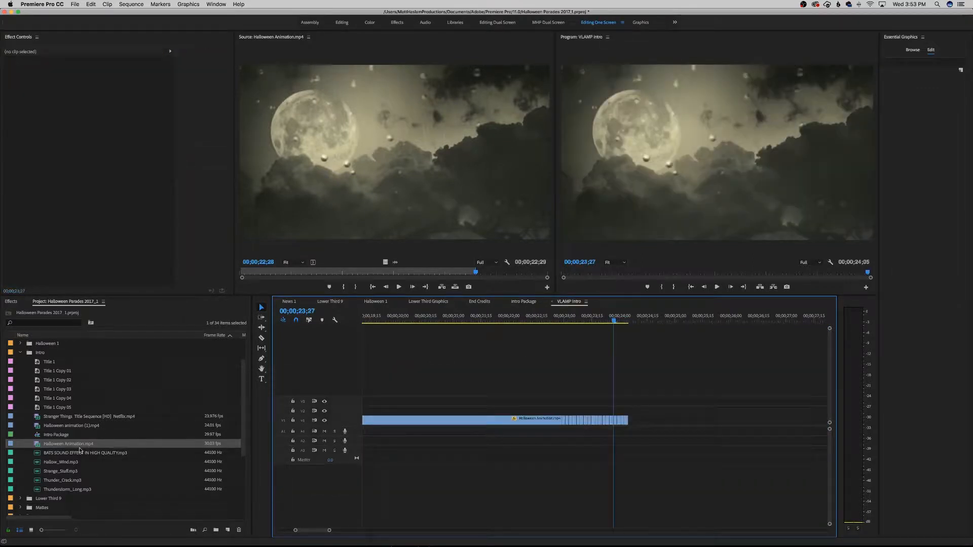
pyautogui.doubleClick(53, 427)
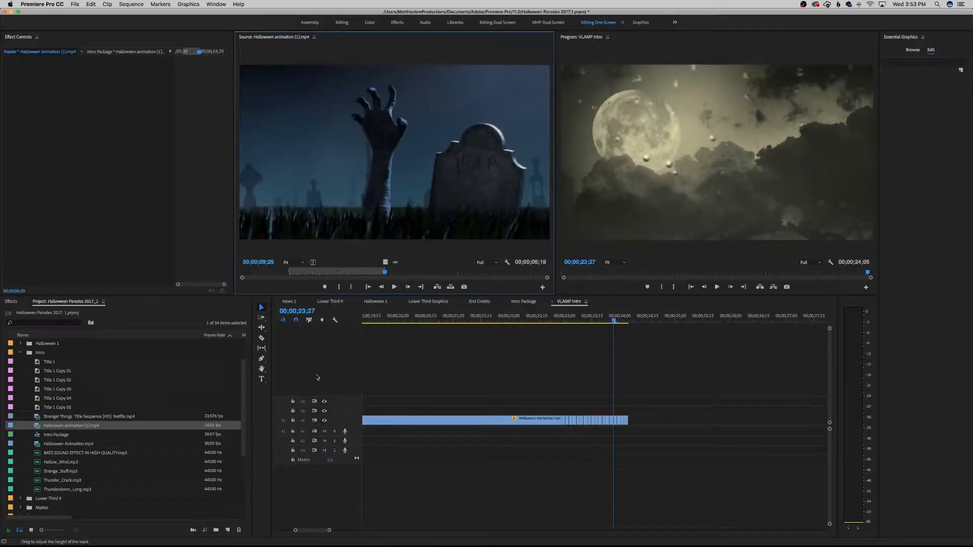
pyautogui.moveTo(301, 274); pyautogui.dragTo(634, 421)
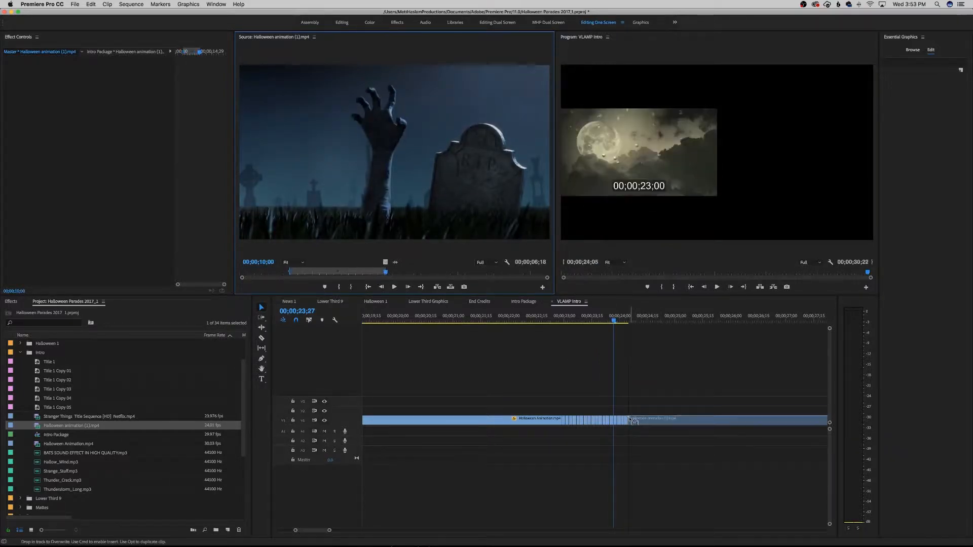
# - Set the Scale of the graveyard clip after the short moon clips in VLAMP Intro to 150
pyautogui.press('space')
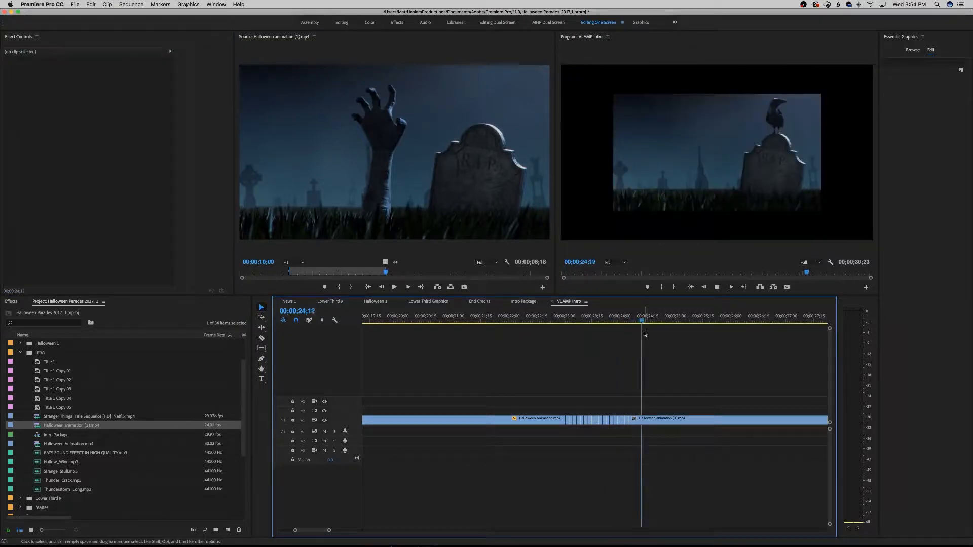
pyautogui.click(692, 419)
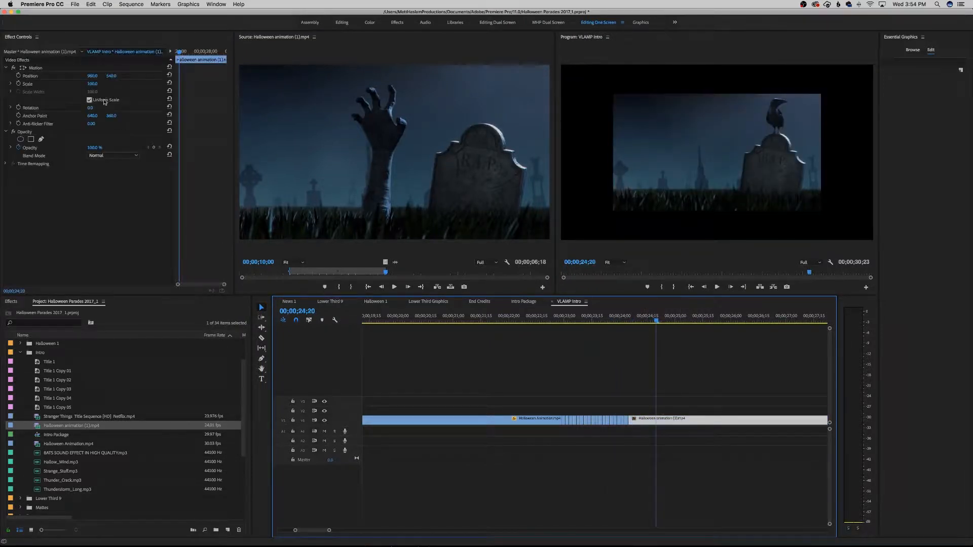
pyautogui.click(93, 84)
pyautogui.write('150')
pyautogui.press('Return')
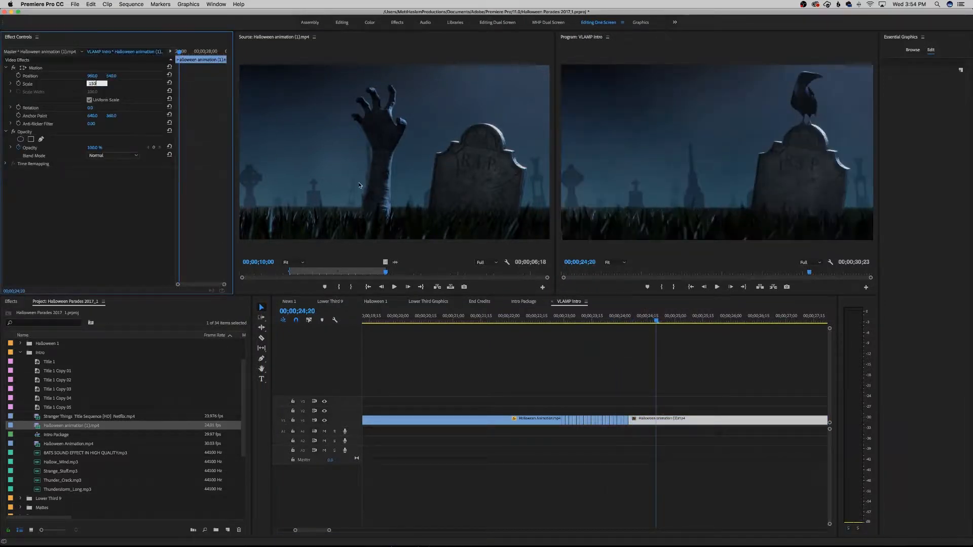
# - Check the Speed/Duration settings of the first two short graveyard clips following the long graveyard clip in the Intro Package sequence
pyautogui.click(523, 302)
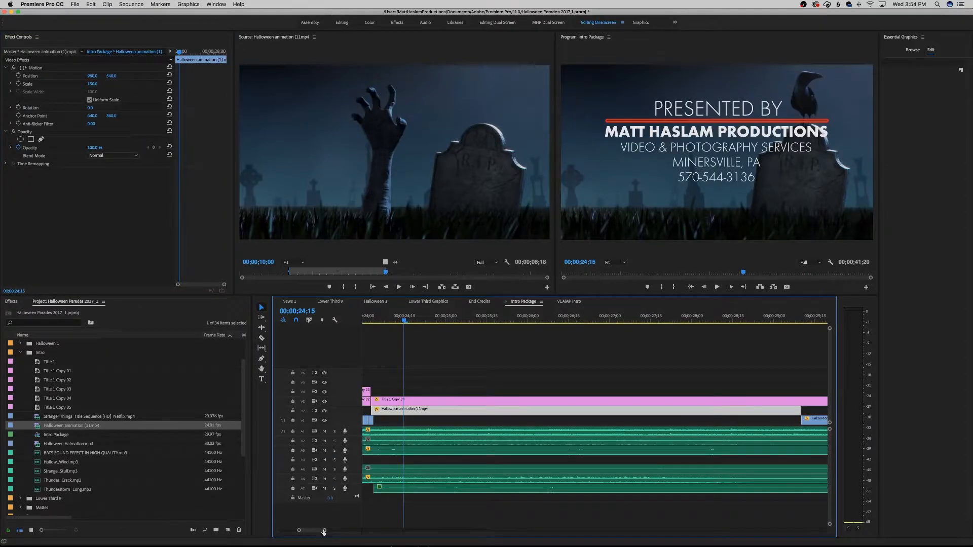
pyautogui.moveTo(324, 530); pyautogui.dragTo(350, 533)
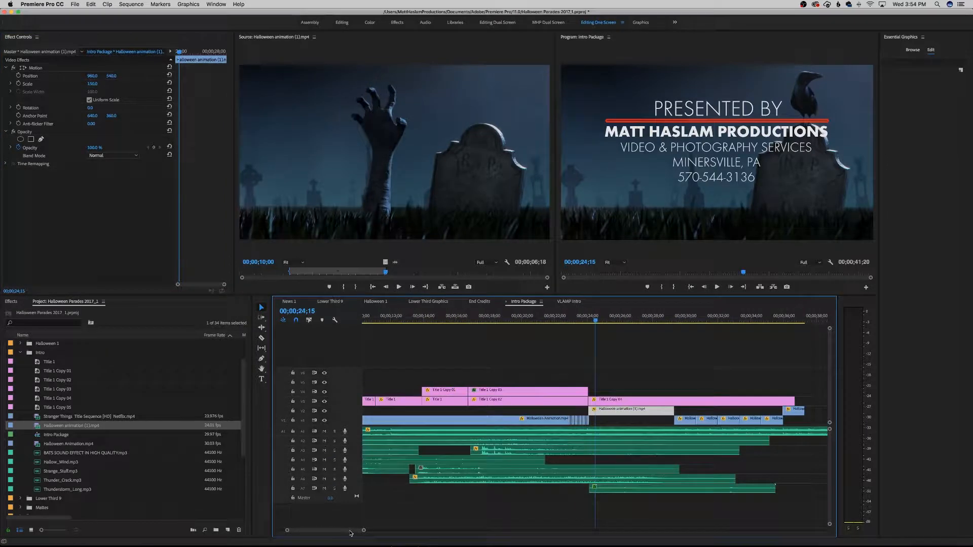
pyautogui.click(679, 321)
pyautogui.moveTo(679, 322); pyautogui.dragTo(690, 324)
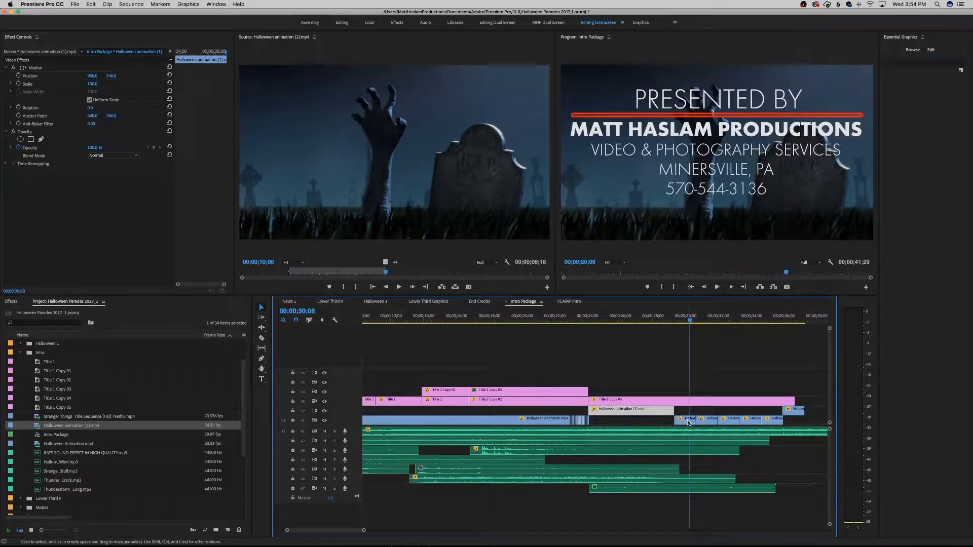
pyautogui.click(688, 422)
pyautogui.rightClick(679, 420)
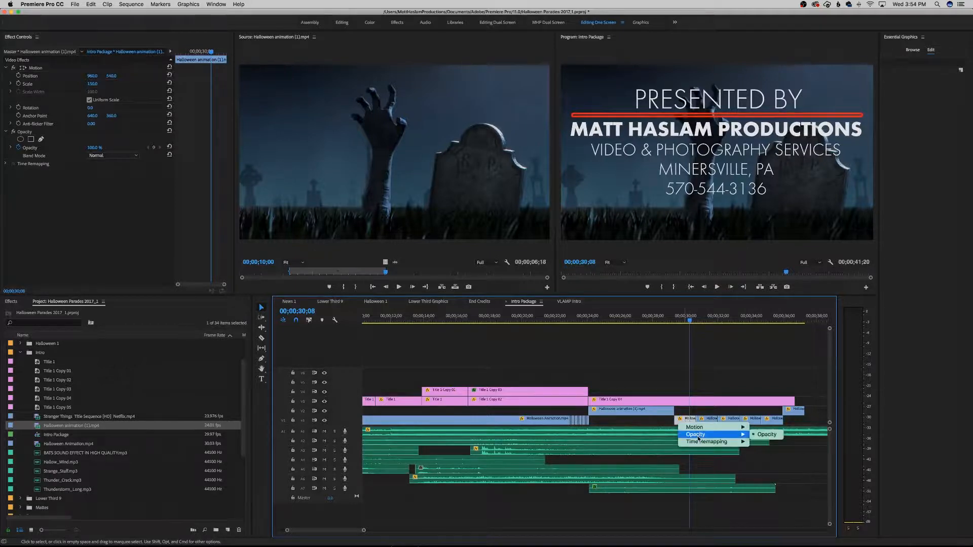
pyautogui.click(679, 420)
pyautogui.rightClick(687, 420)
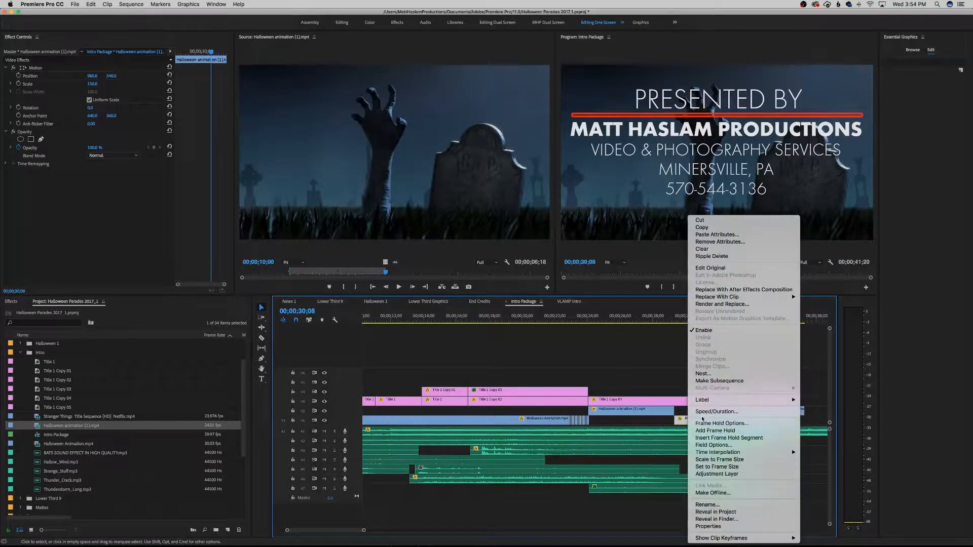
pyautogui.click(707, 408)
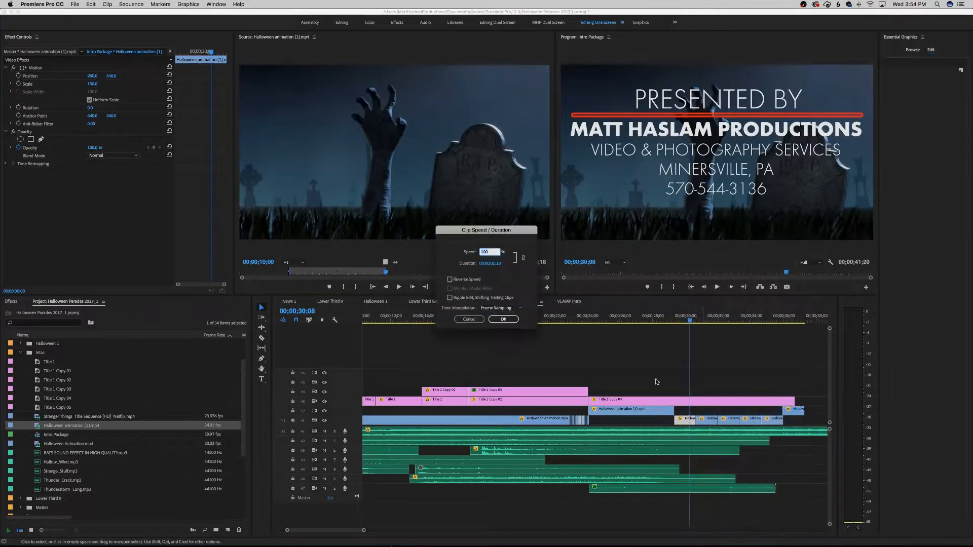
pyautogui.click(503, 319)
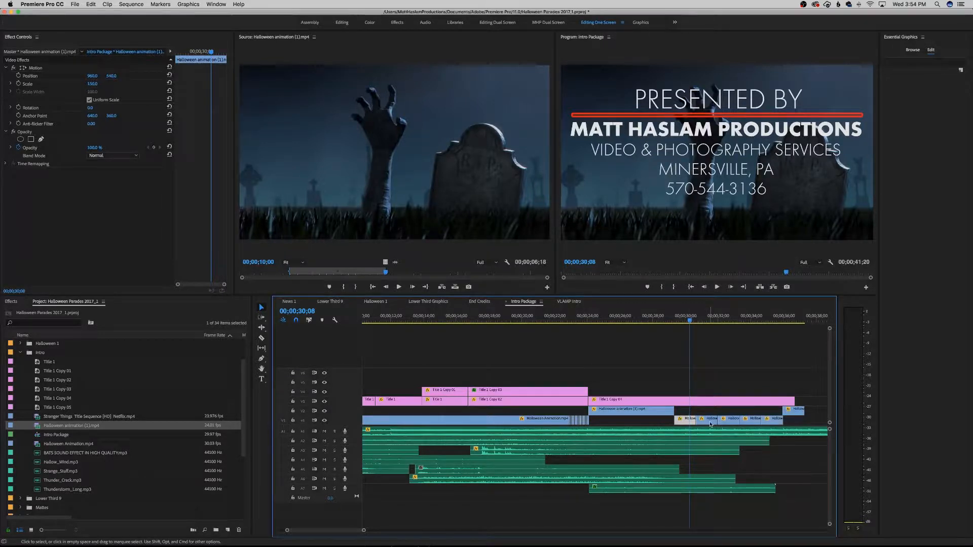
pyautogui.rightClick(710, 424)
pyautogui.click(729, 413)
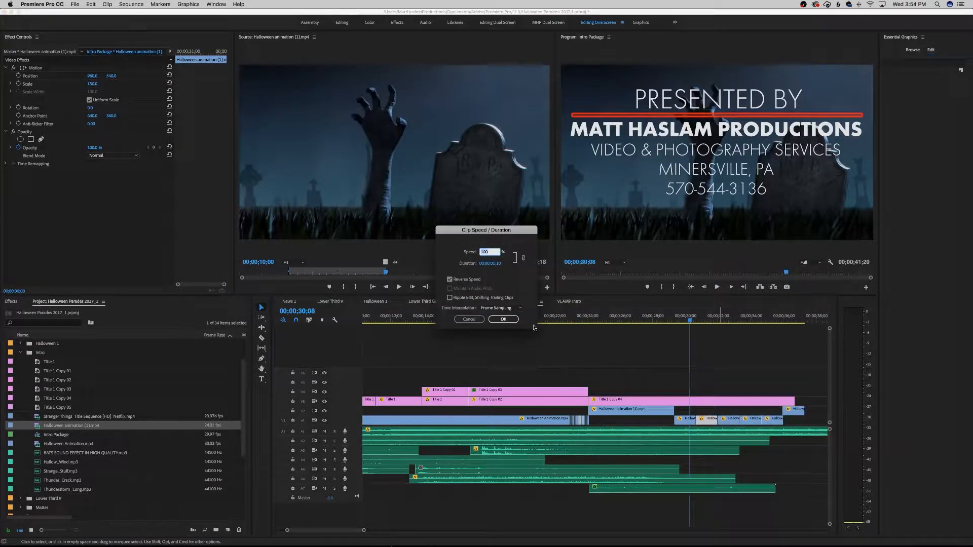
pyautogui.click(503, 319)
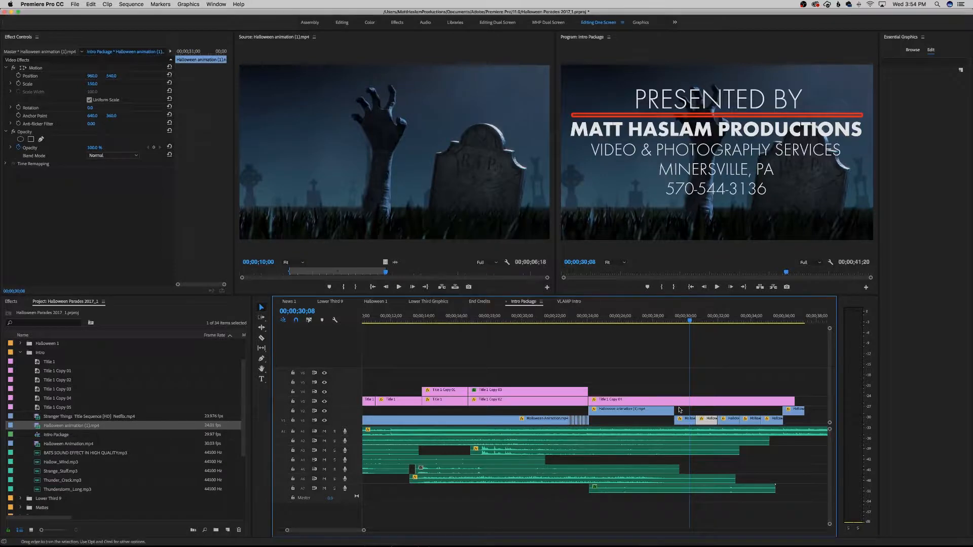
# - Copy the five short forward and reversed graveyard clips from Intro Package and paste them at the end of the VLAMP Intro sequence
pyautogui.moveTo(798, 423); pyautogui.dragTo(689, 421)
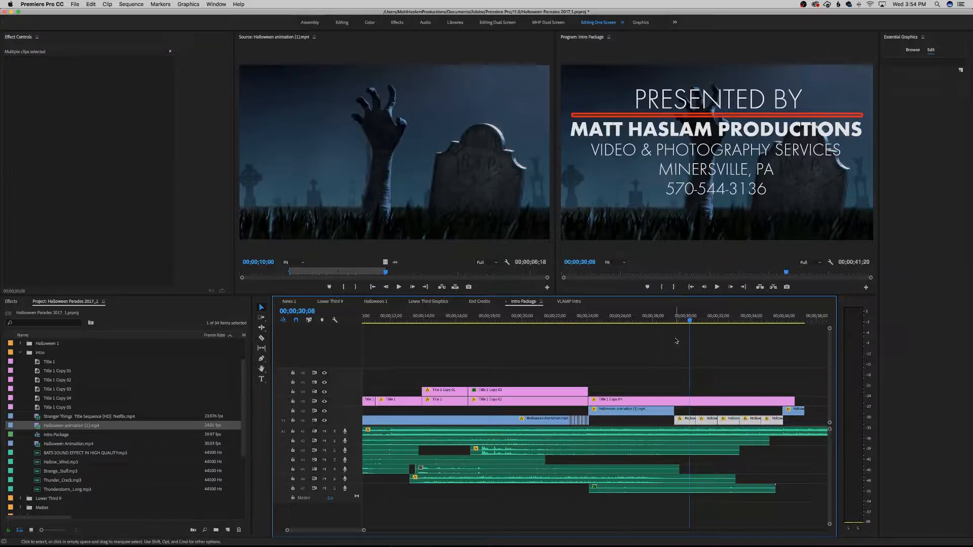
pyautogui.press('space')
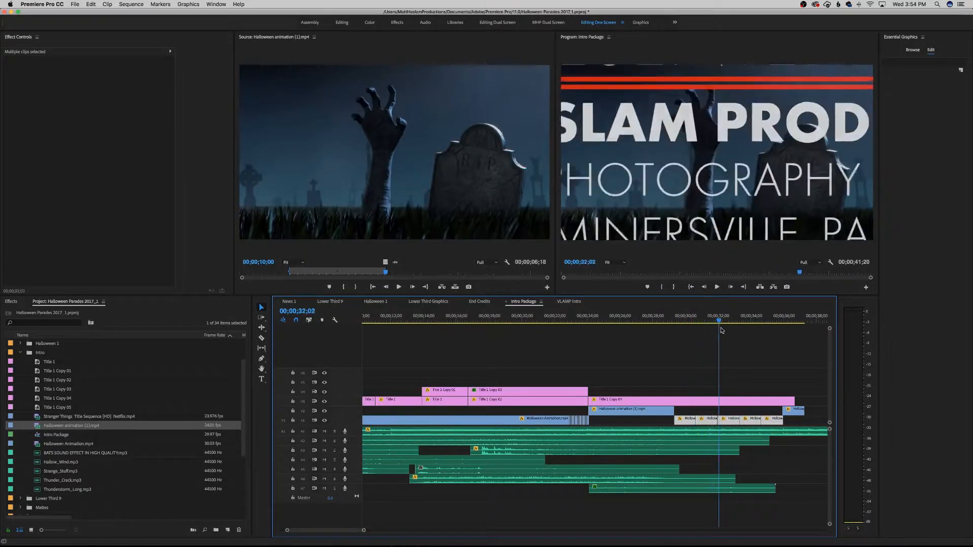
pyautogui.moveTo(720, 327); pyautogui.dragTo(688, 333)
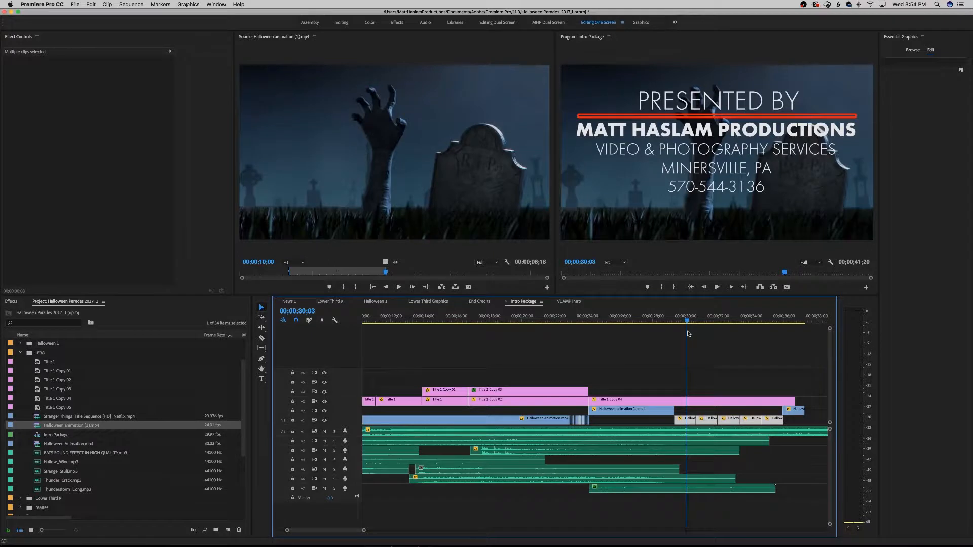
pyautogui.moveTo(687, 332); pyautogui.dragTo(694, 336)
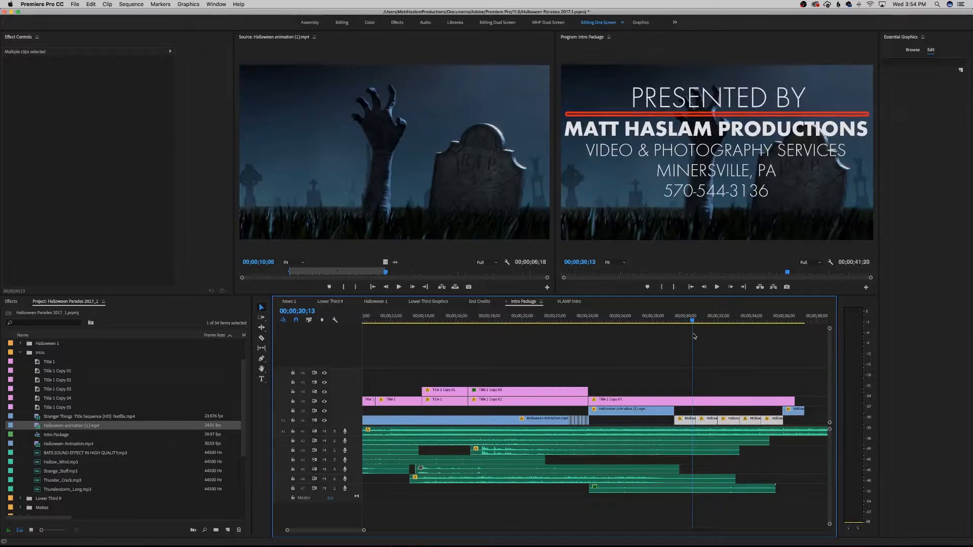
pyautogui.moveTo(694, 336); pyautogui.dragTo(703, 345)
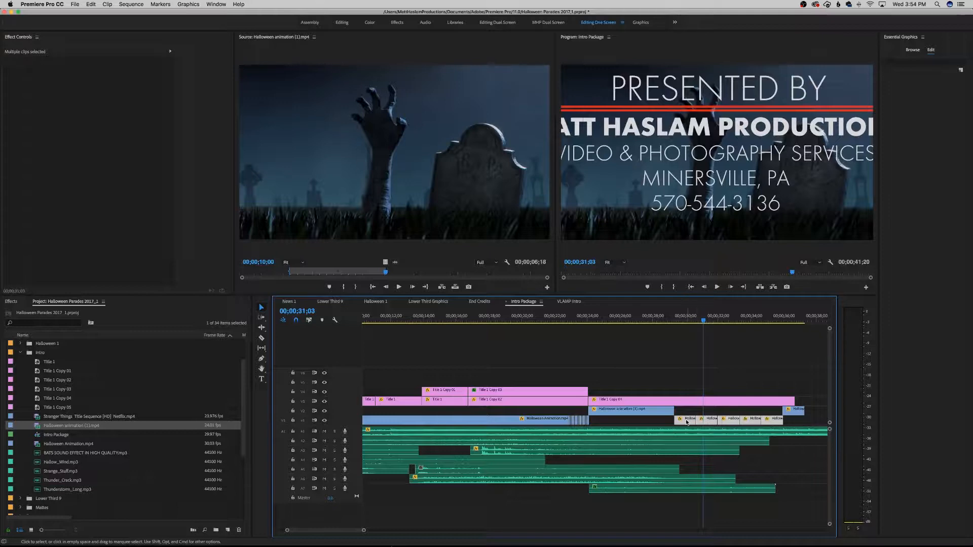
pyautogui.moveTo(703, 320); pyautogui.dragTo(760, 331)
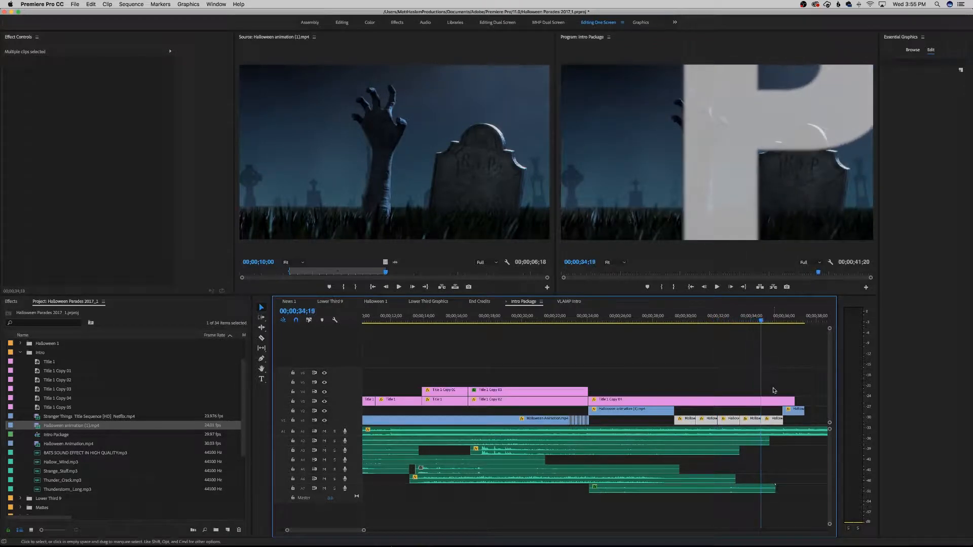
pyautogui.click(568, 301)
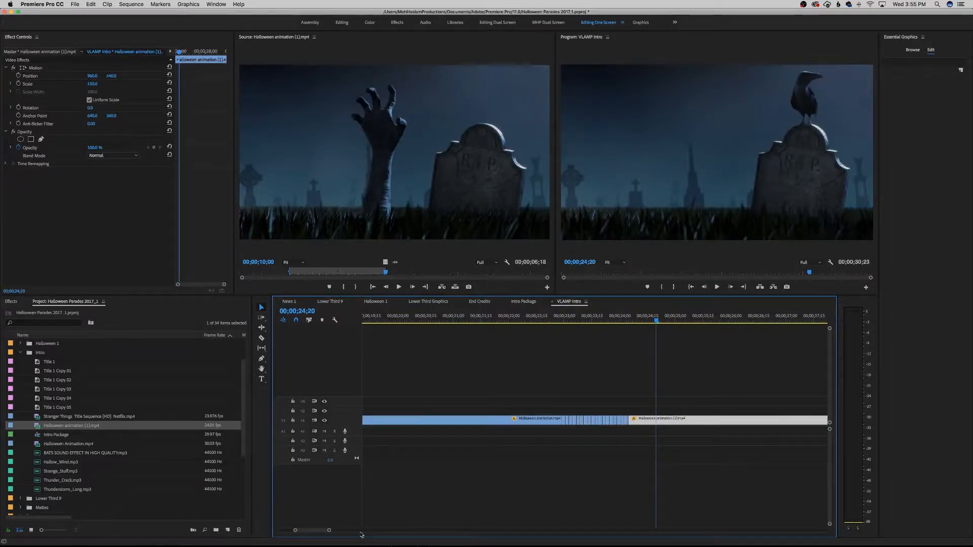
pyautogui.press('End')
pyautogui.press('super+v')
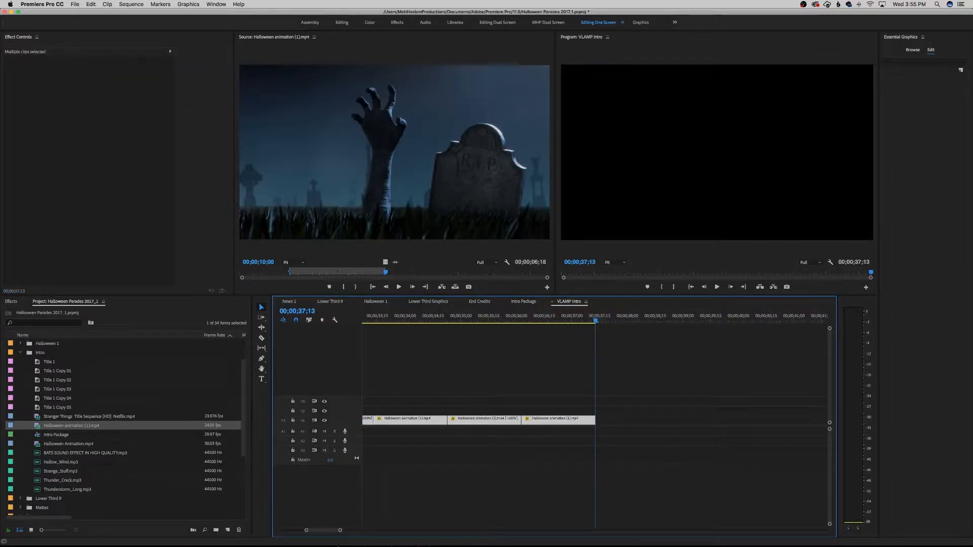
pyautogui.click(509, 484)
# - Examine the opacity keyframes of the last graveyard clip in the Intro Package sequence
pyautogui.click(524, 302)
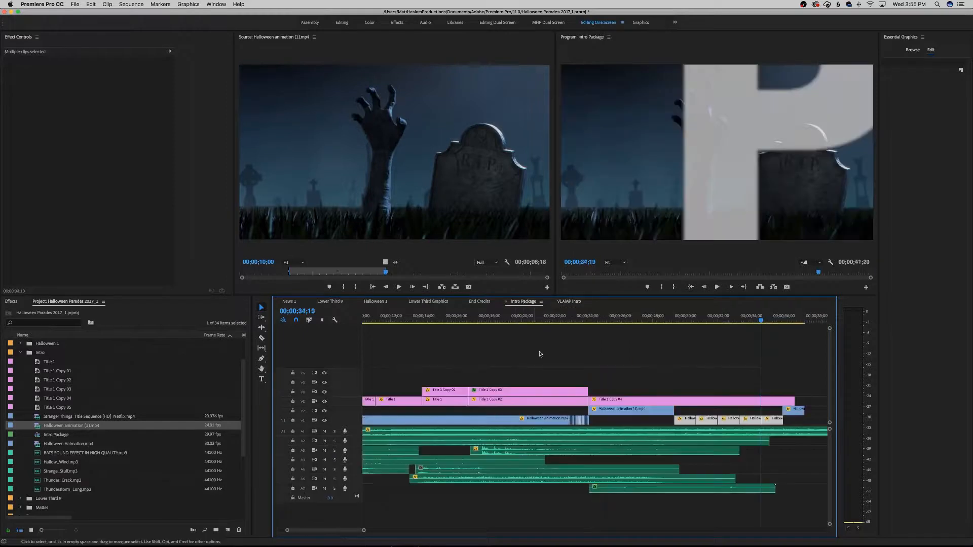
pyautogui.moveTo(782, 315); pyautogui.dragTo(793, 320)
pyautogui.click(797, 410)
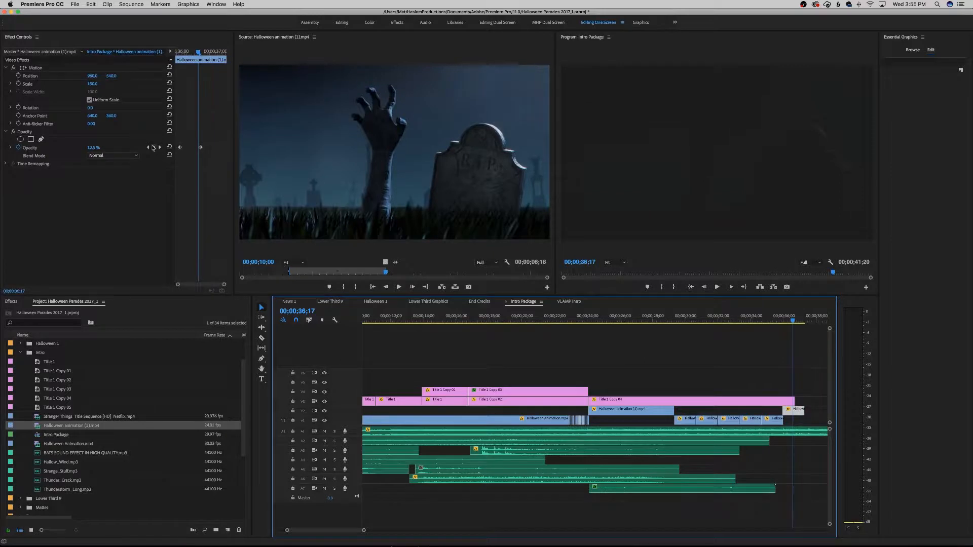
pyautogui.click(149, 148)
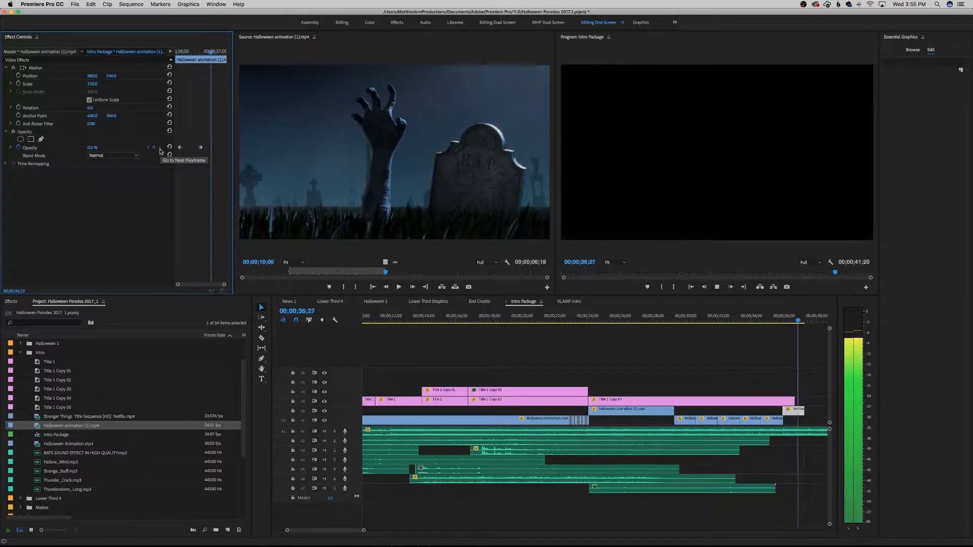
pyautogui.press('space')
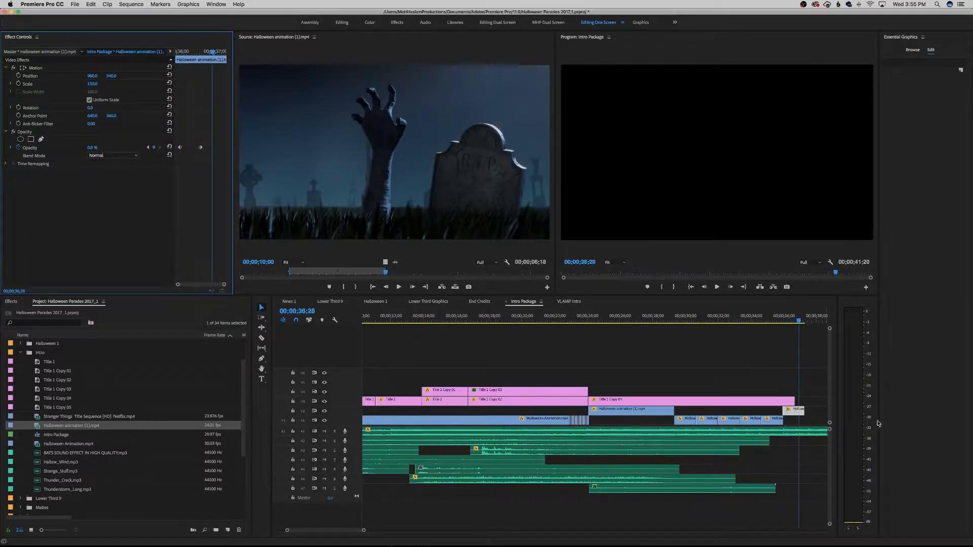
pyautogui.press('super+c')
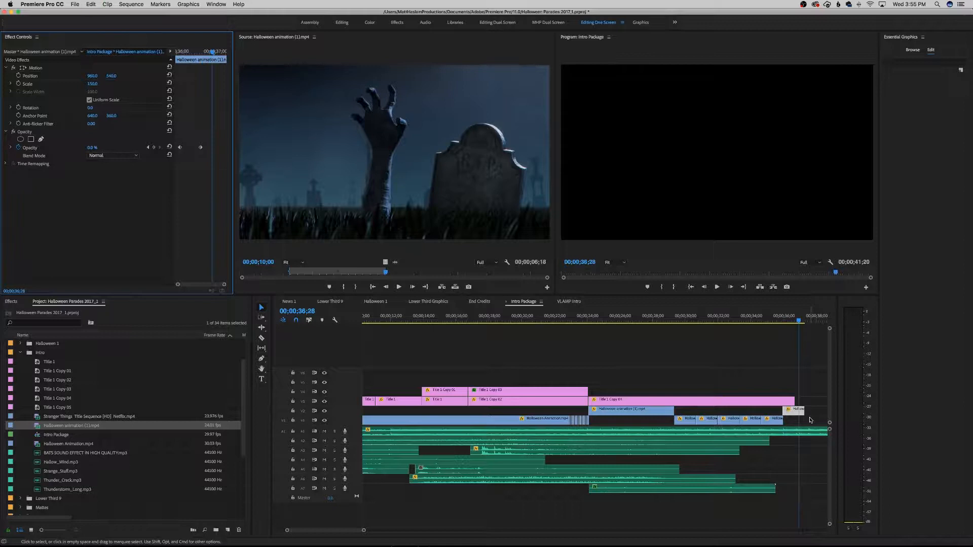
pyautogui.click(569, 302)
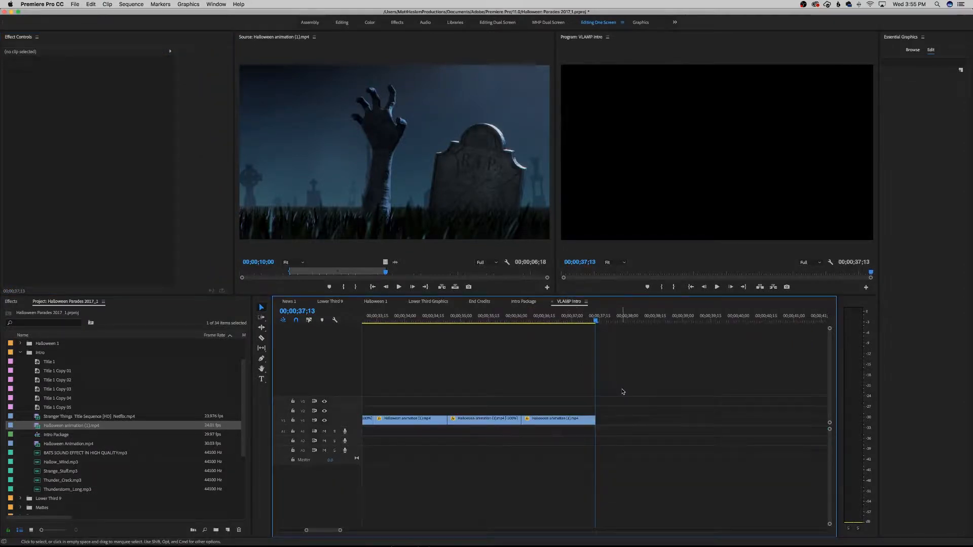
pyautogui.press('super+v')
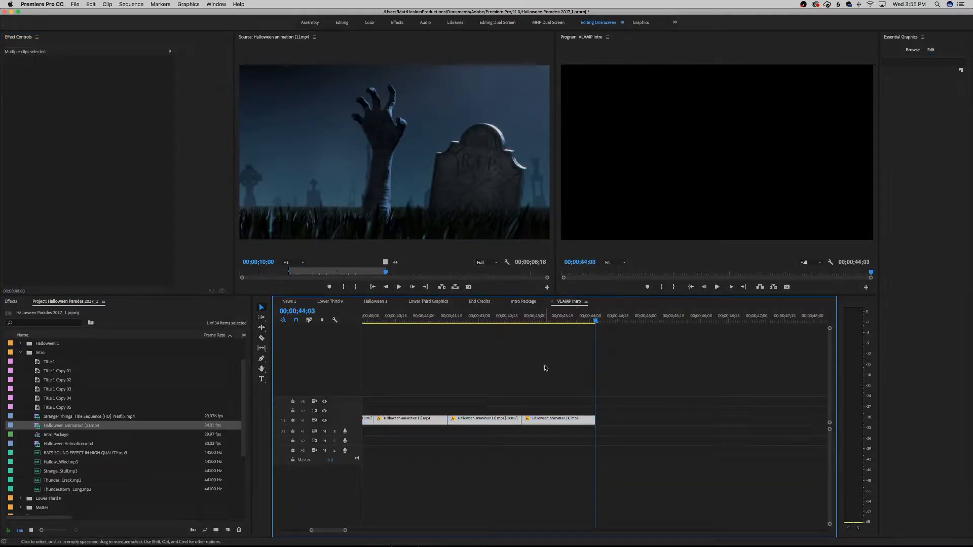
pyautogui.press('super+z')
# - Copy the last fading graveyard clip from Intro Package to the end of VLAMP Intro, placing it on V1 directly after the short graveyard clips
pyautogui.click(525, 302)
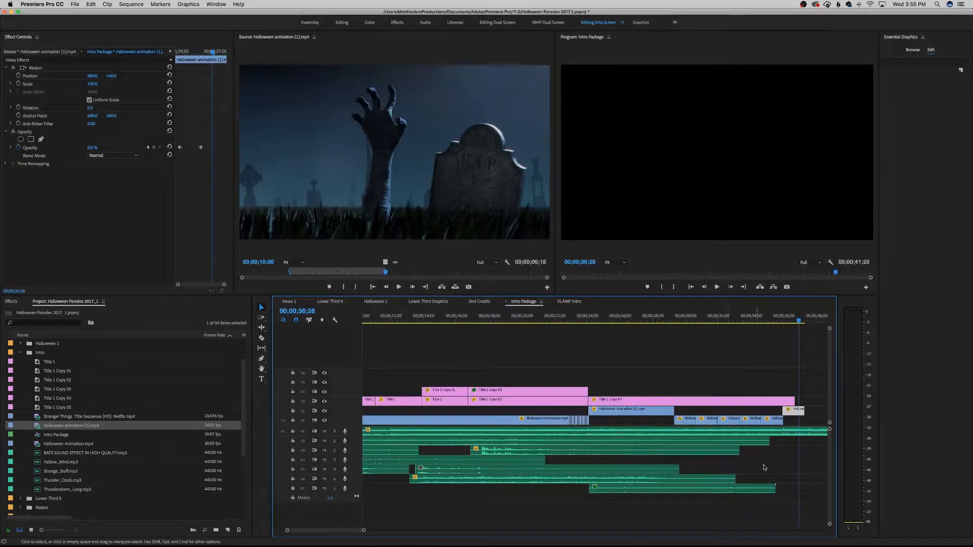
pyautogui.click(565, 303)
pyautogui.press('super+v')
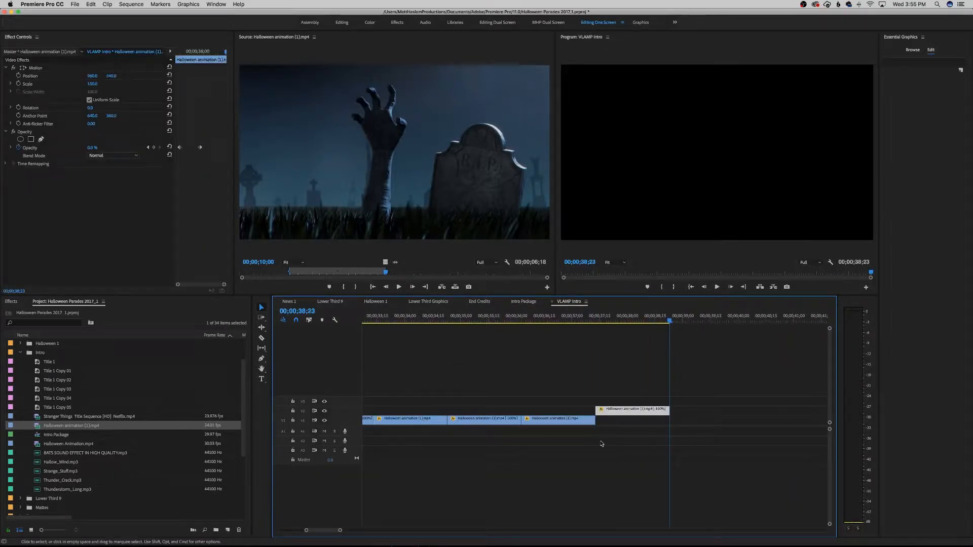
pyautogui.moveTo(628, 410); pyautogui.dragTo(629, 419)
pyautogui.moveTo(580, 319); pyautogui.dragTo(628, 333)
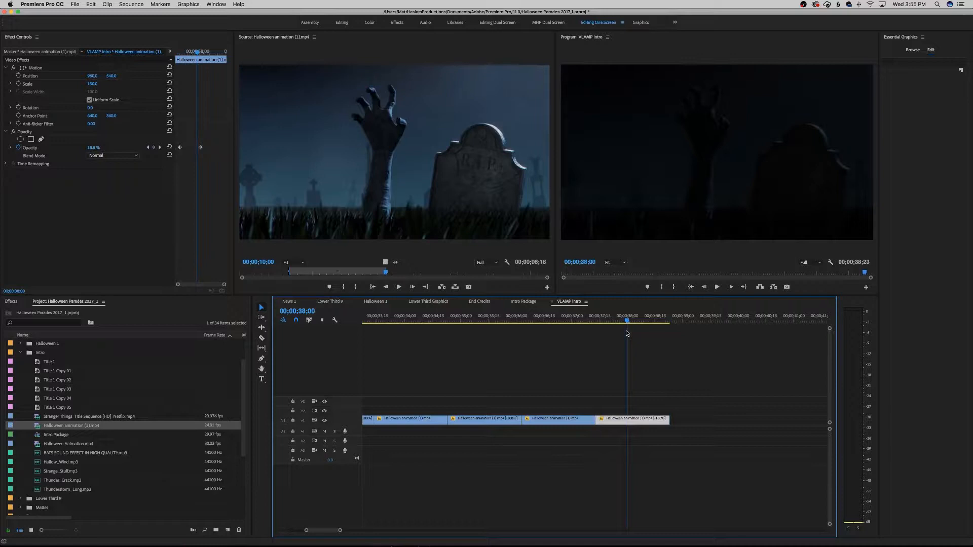
# - Return both the Intro Package and VLAMP Intro sequences to their start and play the opening of VLAMP Intro
pyautogui.click(523, 302)
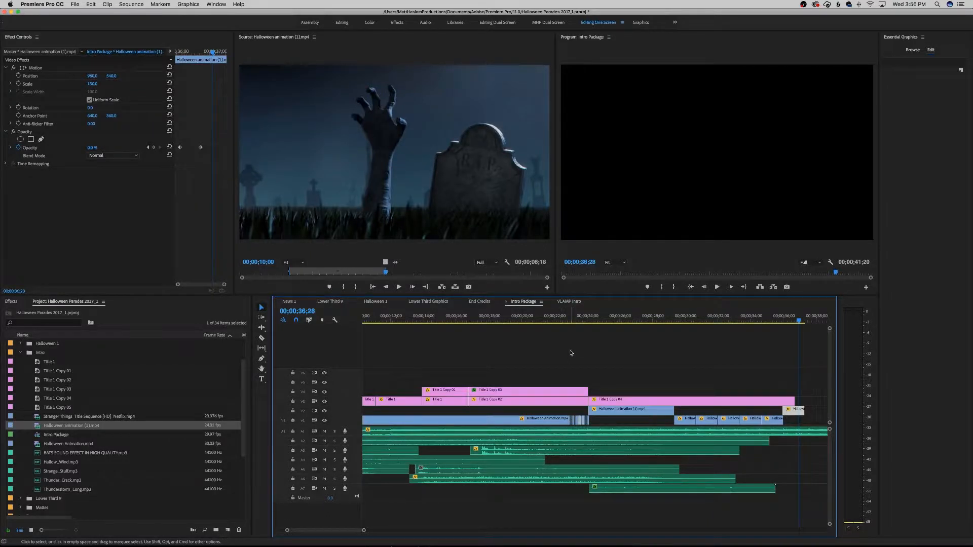
pyautogui.press('Home')
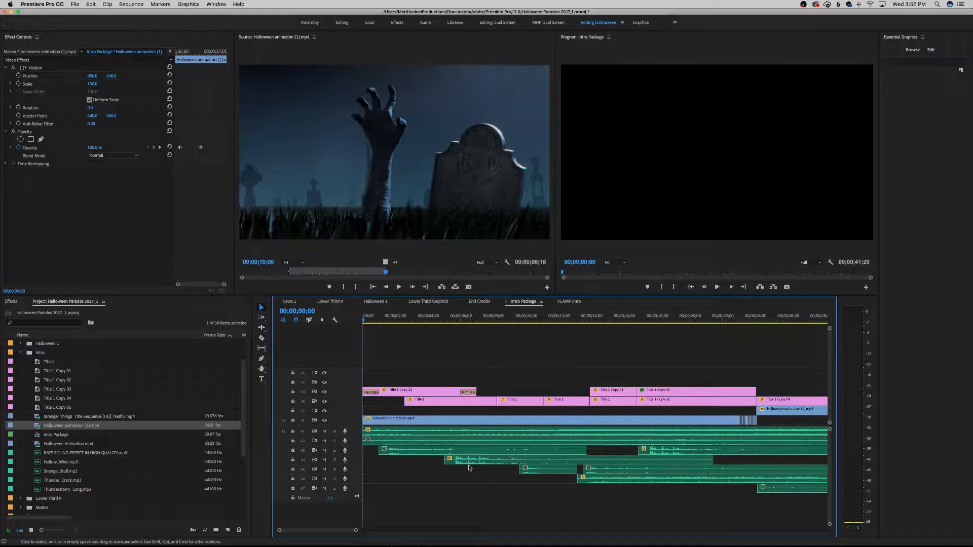
pyautogui.click(571, 302)
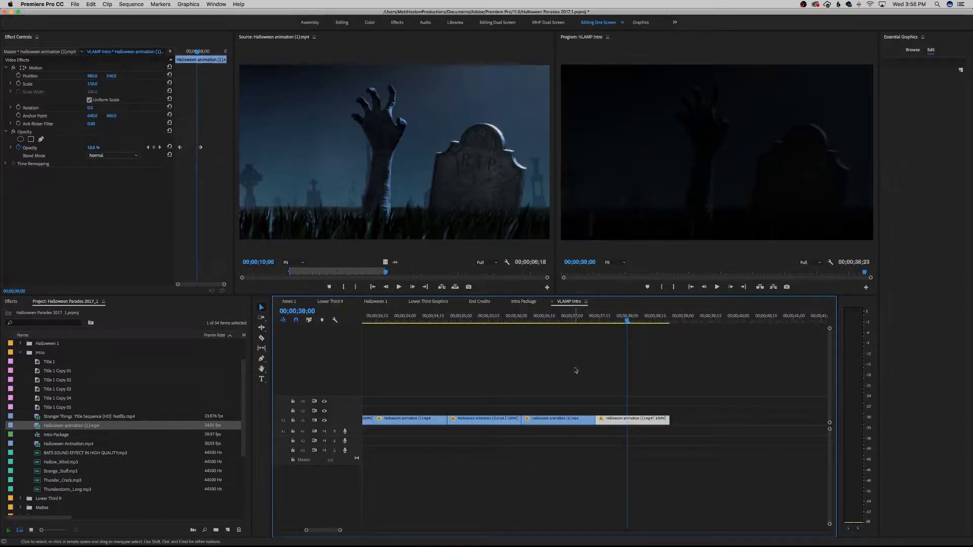
pyautogui.press('Home')
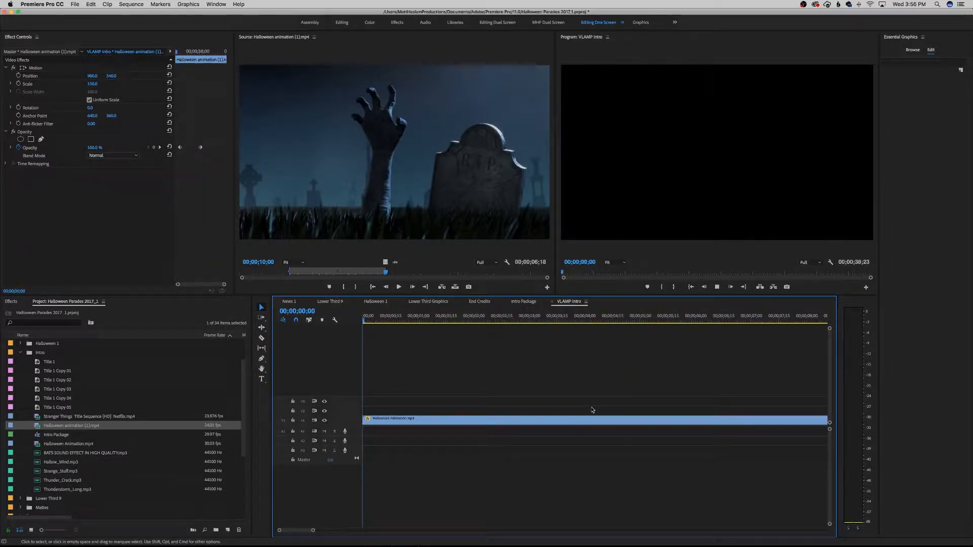
pyautogui.press('space')
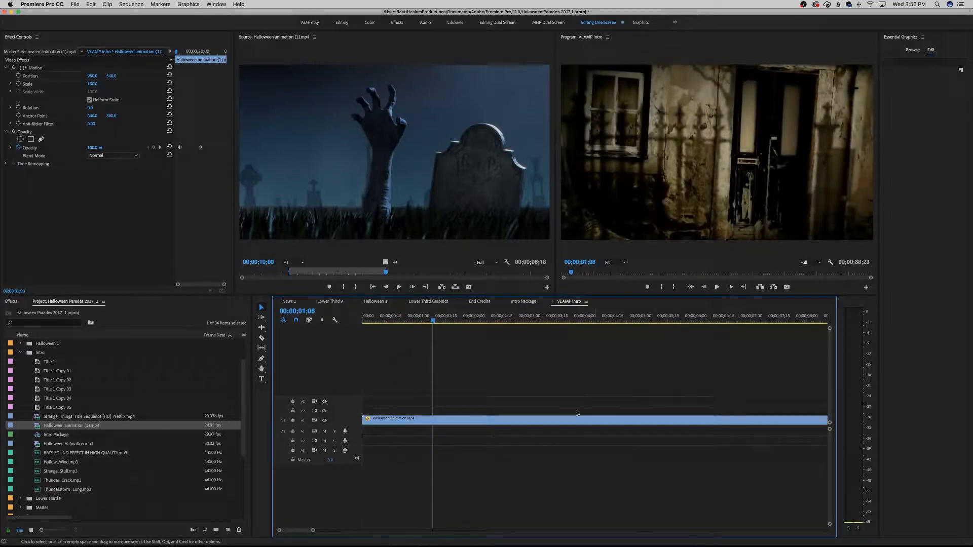
# - Compare the Intro Package and VLAMP Intro sequences, viewing the whole VLAMP Intro edit around the gap at about 23 seconds
pyautogui.click(527, 302)
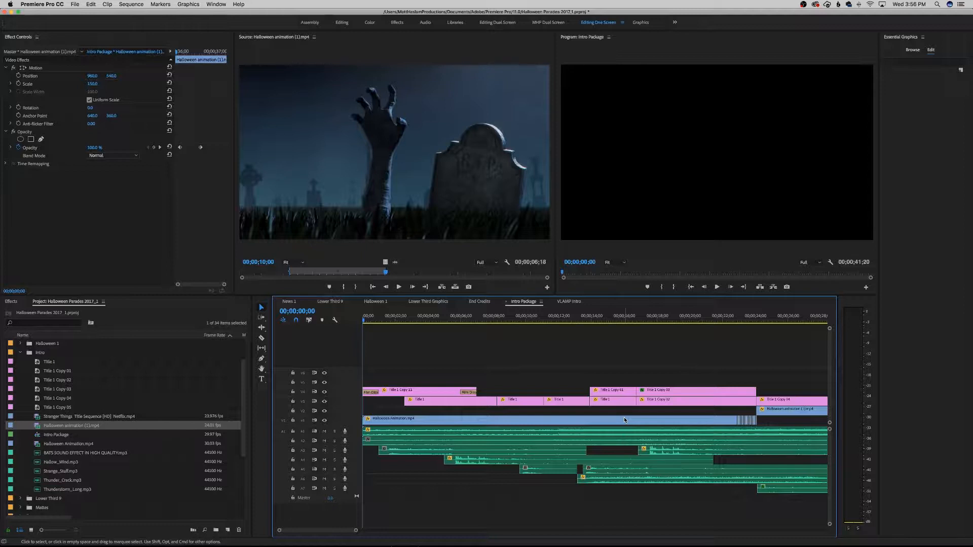
pyautogui.click(567, 302)
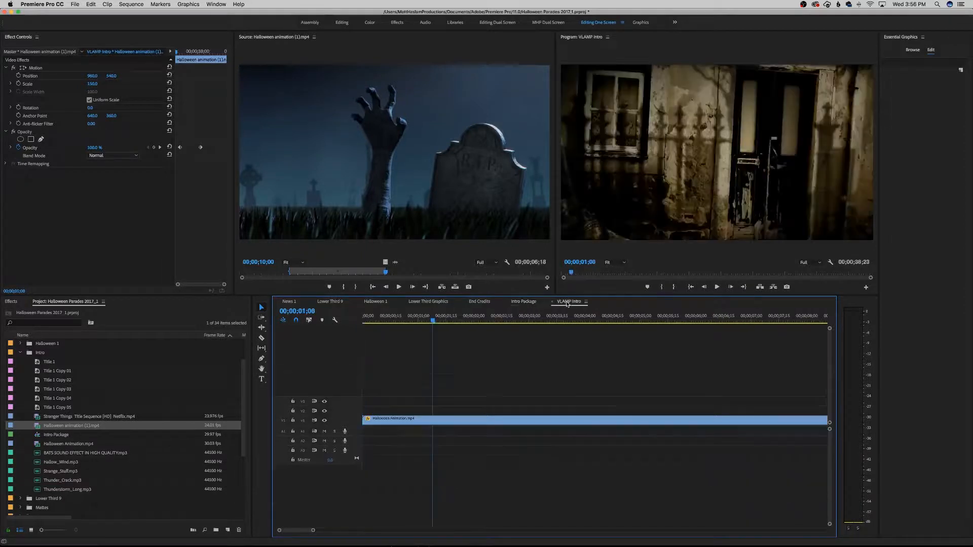
pyautogui.moveTo(312, 530); pyautogui.dragTo(439, 522)
pyautogui.moveTo(476, 320); pyautogui.dragTo(482, 322)
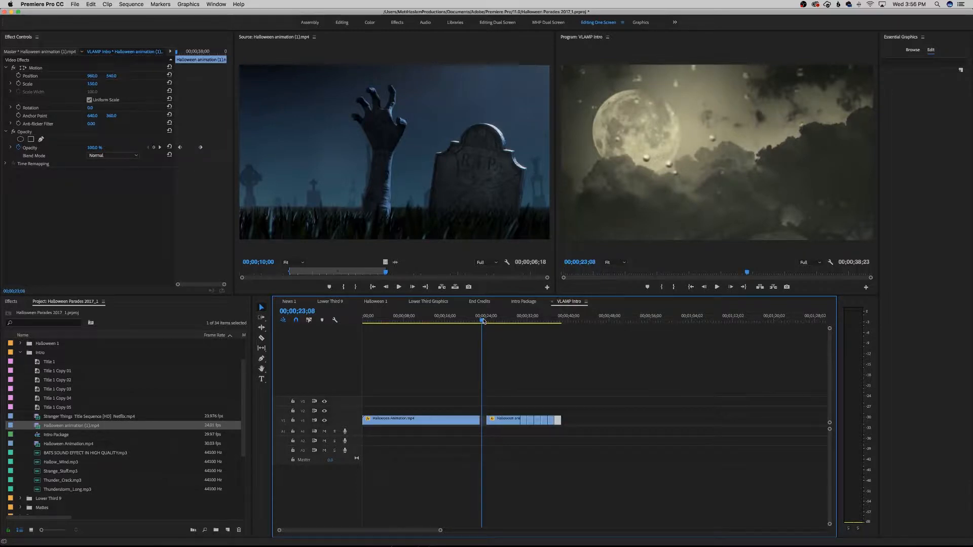
# - Examine the volume fade-out keyframes at the end of the Strange_Stuff.mp3 clip in Intro Package
pyautogui.click(524, 302)
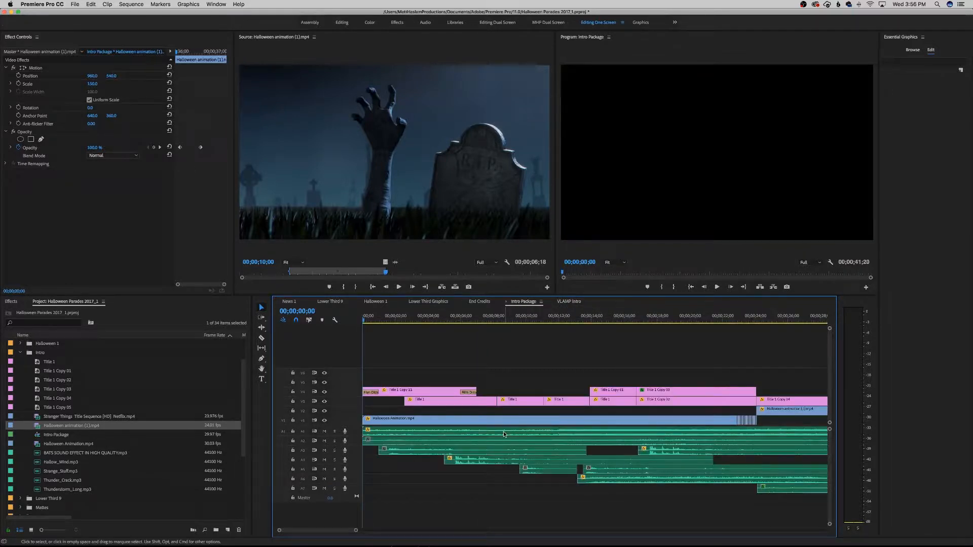
pyautogui.click(503, 431)
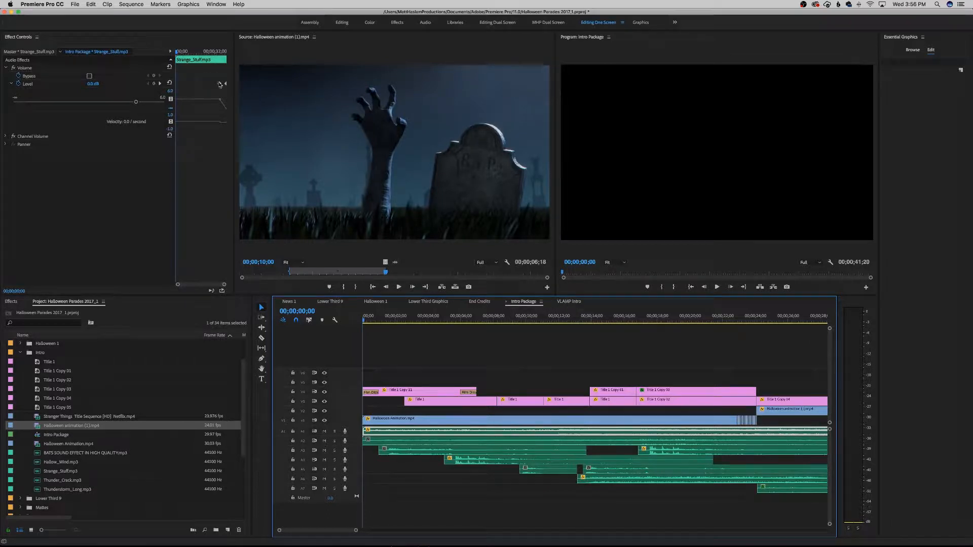
pyautogui.click(223, 52)
pyautogui.moveTo(224, 52); pyautogui.dragTo(222, 52)
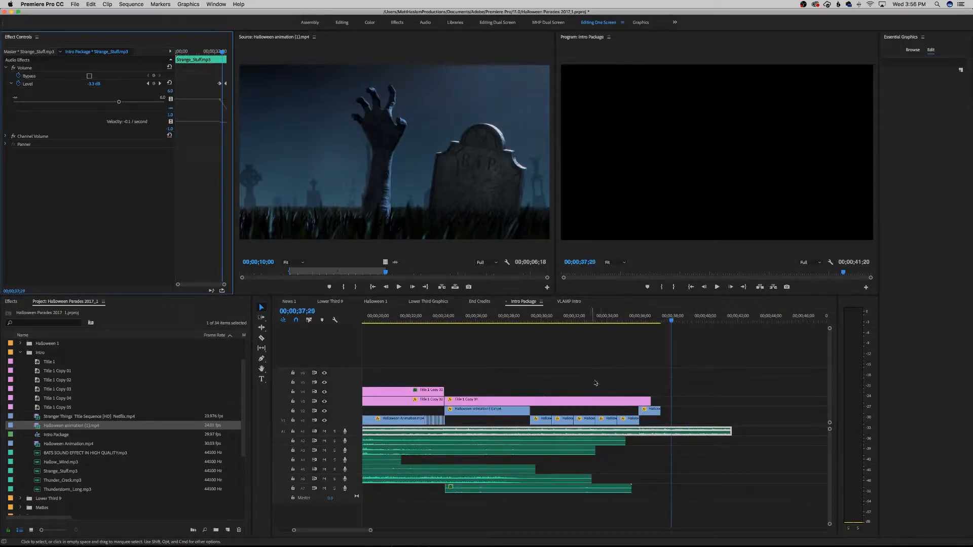
pyautogui.click(572, 302)
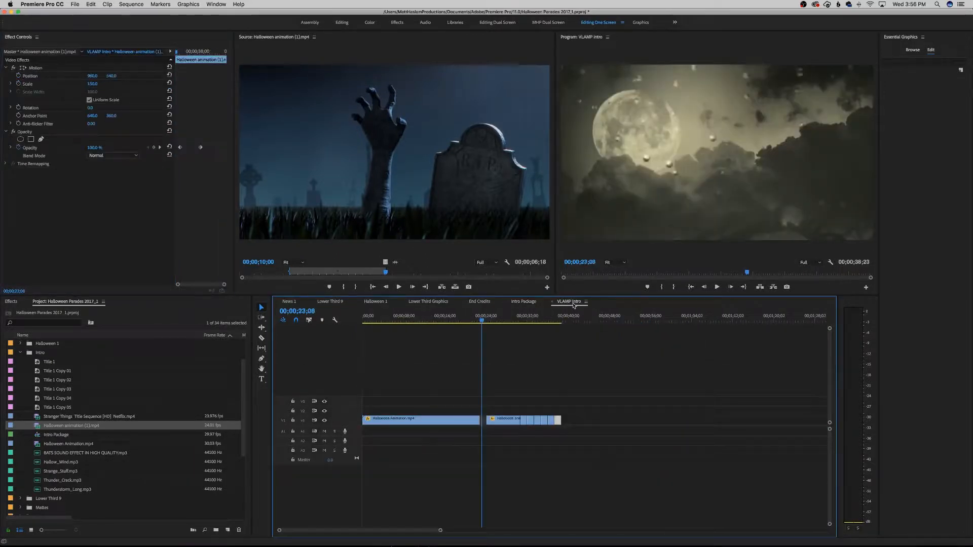
pyautogui.press('Home')
pyautogui.press('space')
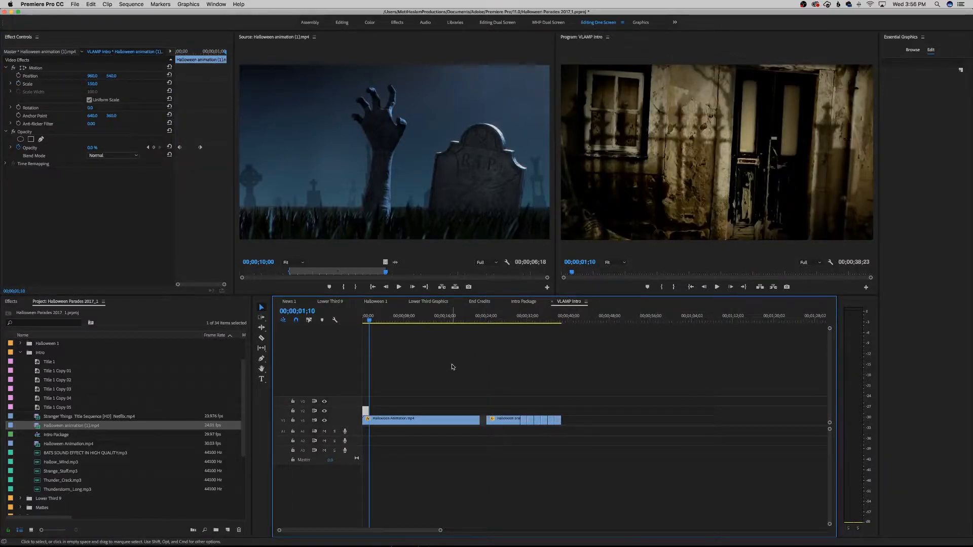
# - Copy the Strange_Stuff.mp3 music clip from Intro Package and paste it on A1 at the start of VLAMP Intro
pyautogui.click(523, 302)
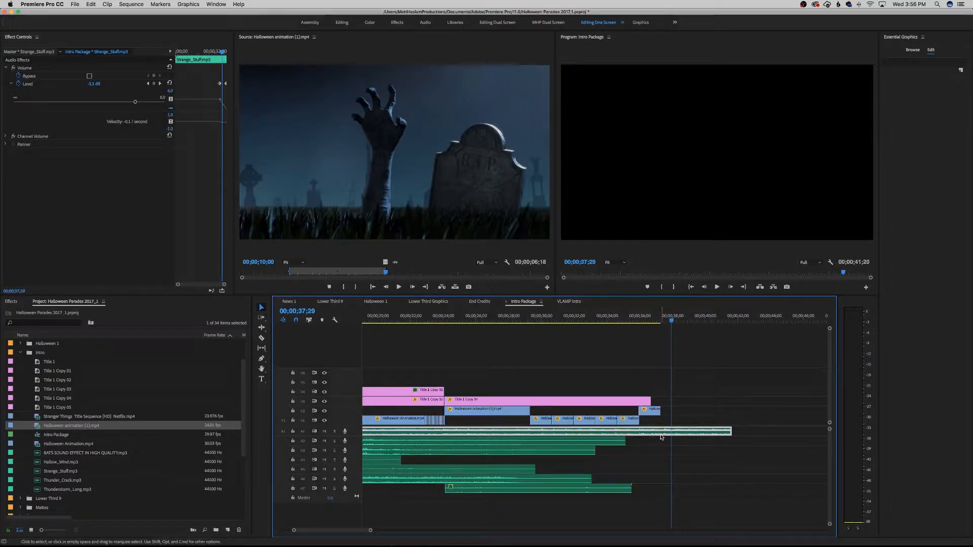
pyautogui.click(568, 302)
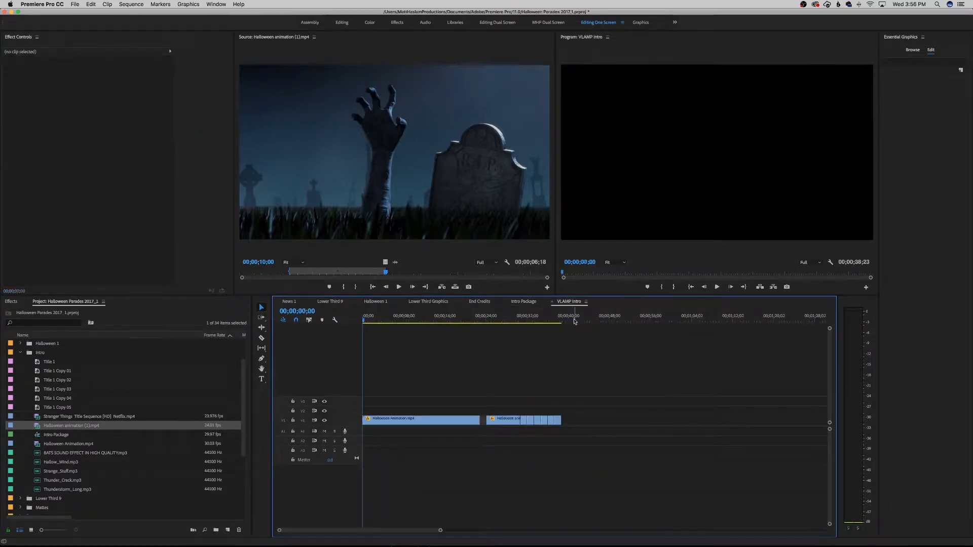
pyautogui.press('super+v')
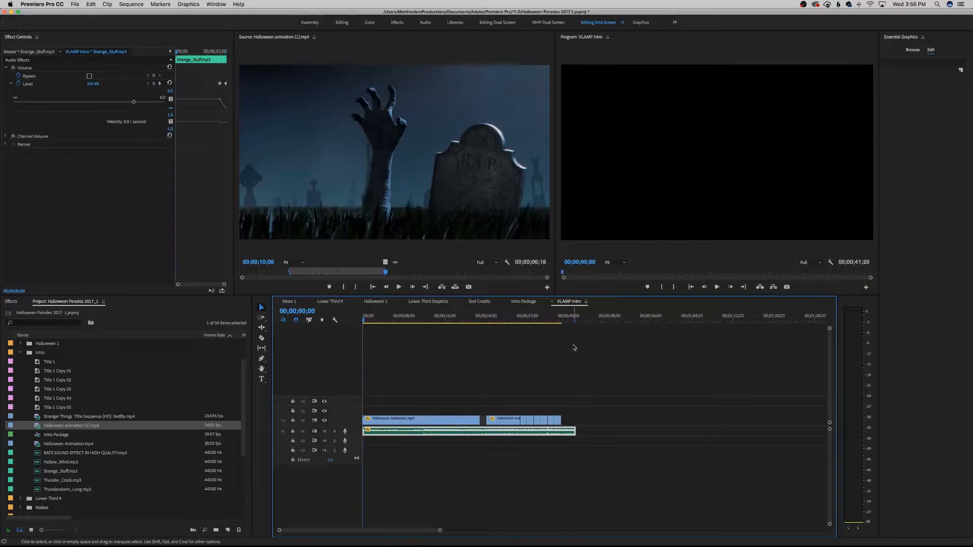
# - Review the end of the Strange_Stuff.mp3 music in VLAMP Intro, from about 38 to 40 seconds, where it outlasts the video
pyautogui.moveTo(570, 320); pyautogui.dragTo(561, 322)
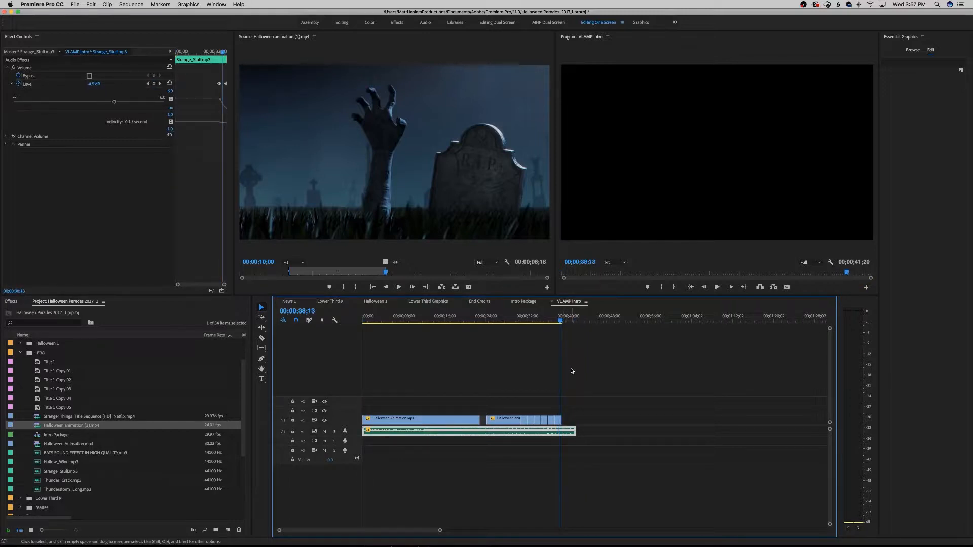
pyautogui.press('space')
pyautogui.press('space')
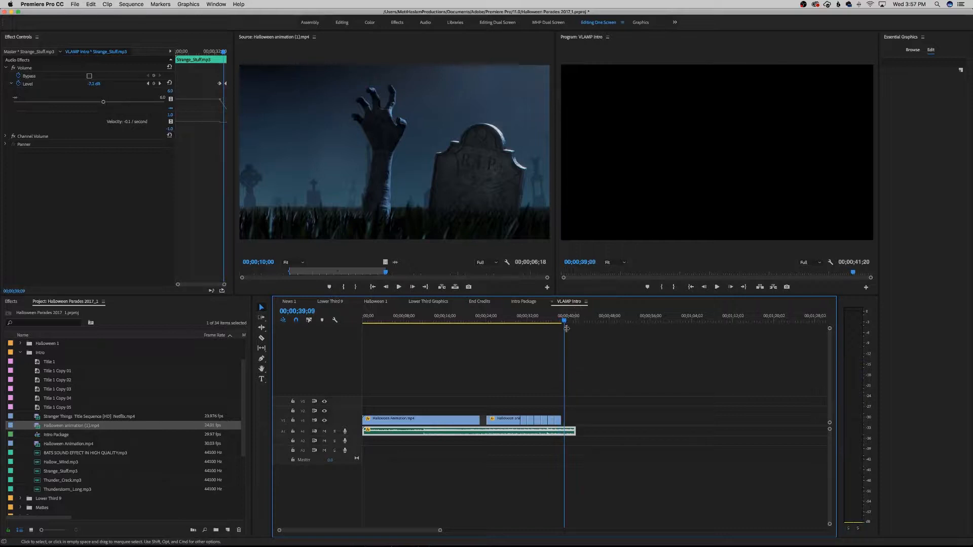
pyautogui.moveTo(562, 320); pyautogui.dragTo(558, 324)
pyautogui.moveTo(559, 324); pyautogui.dragTo(570, 329)
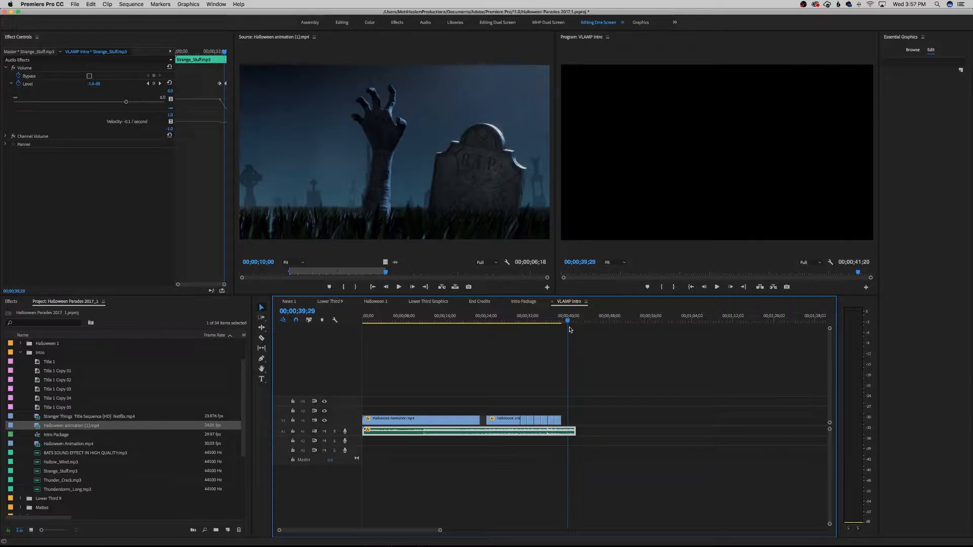
pyautogui.moveTo(570, 329); pyautogui.dragTo(570, 331)
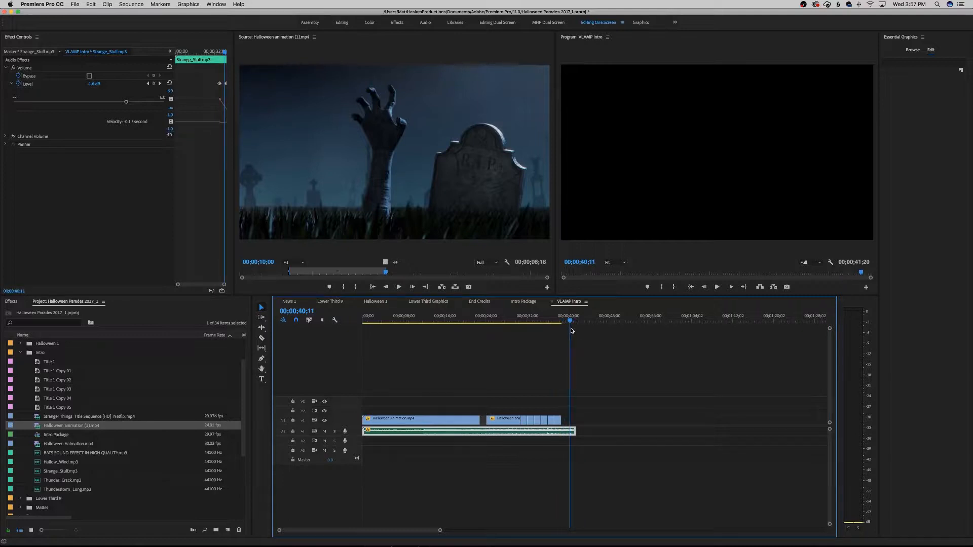
# - Play the first three seconds of VLAMP Intro with the music from the beginning
pyautogui.moveTo(571, 331); pyautogui.dragTo(362, 344)
pyautogui.press('space')
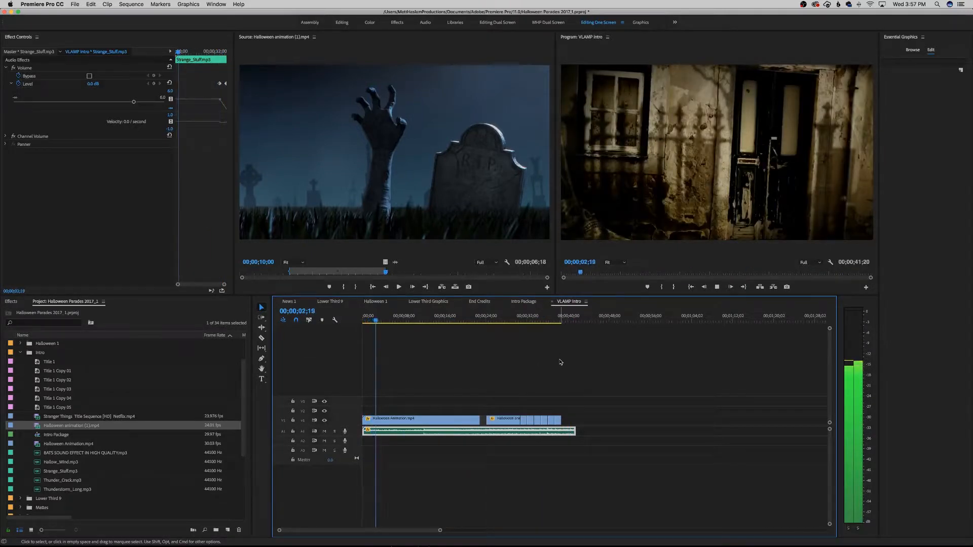
pyautogui.press('space')
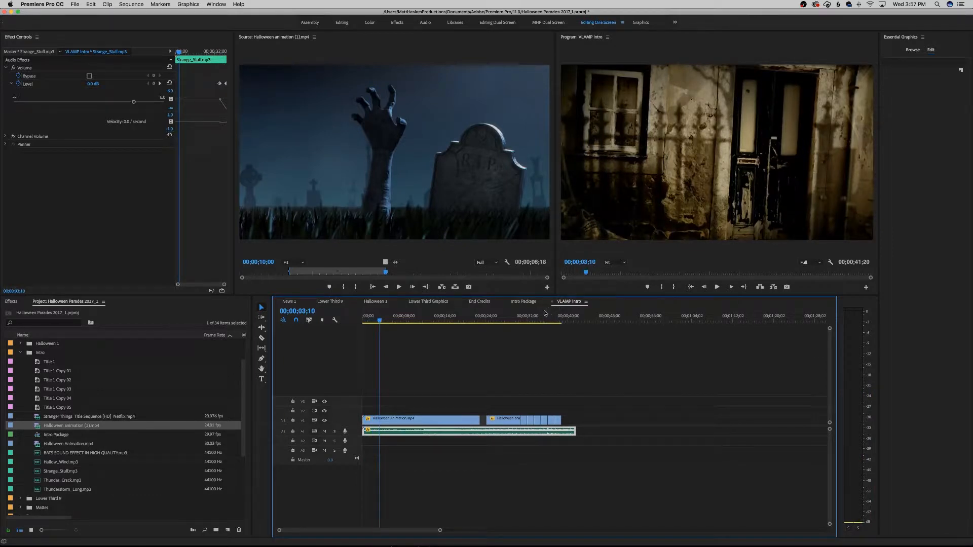
# - Copy the Hallow_Wind.mp3 clip from Intro Package and paste it on A2 at the start of VLAMP Intro
pyautogui.click(524, 302)
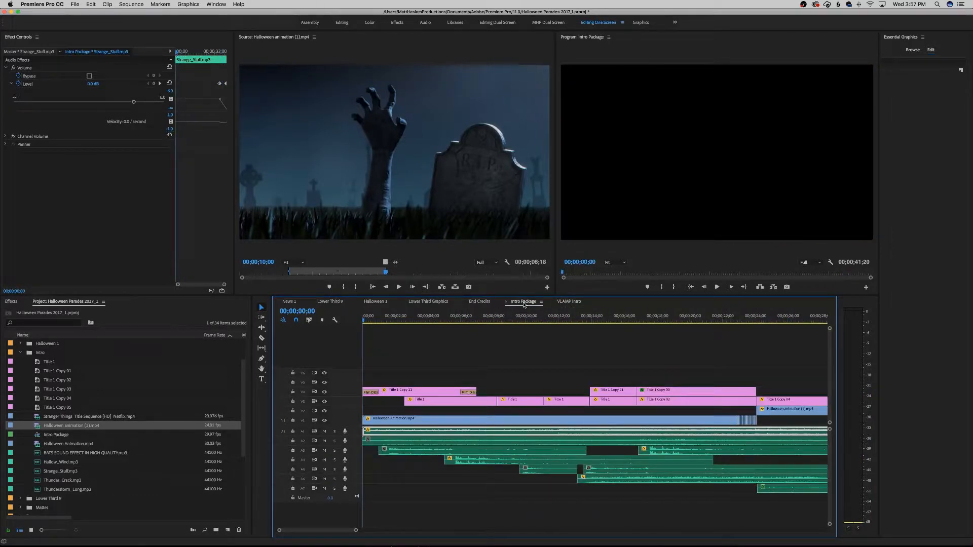
pyautogui.click(521, 445)
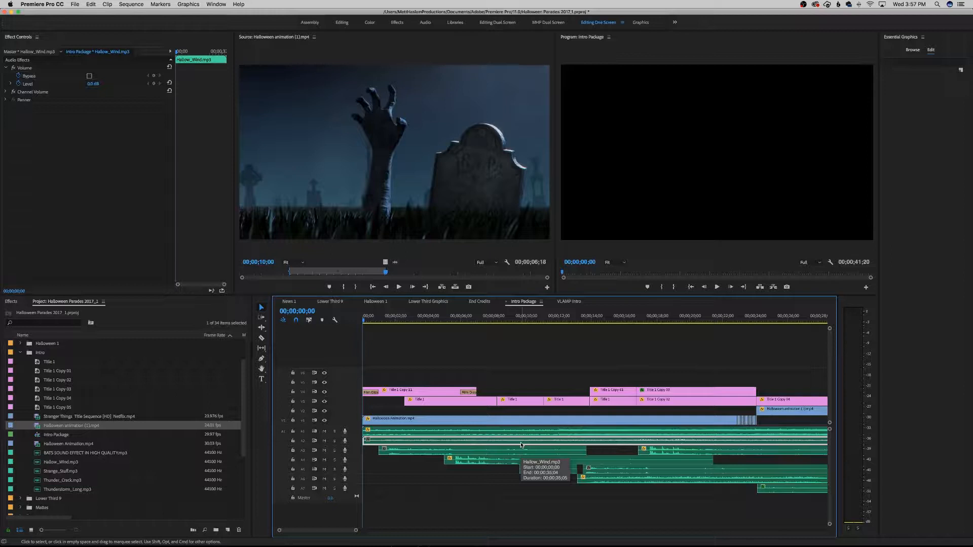
pyautogui.click(570, 301)
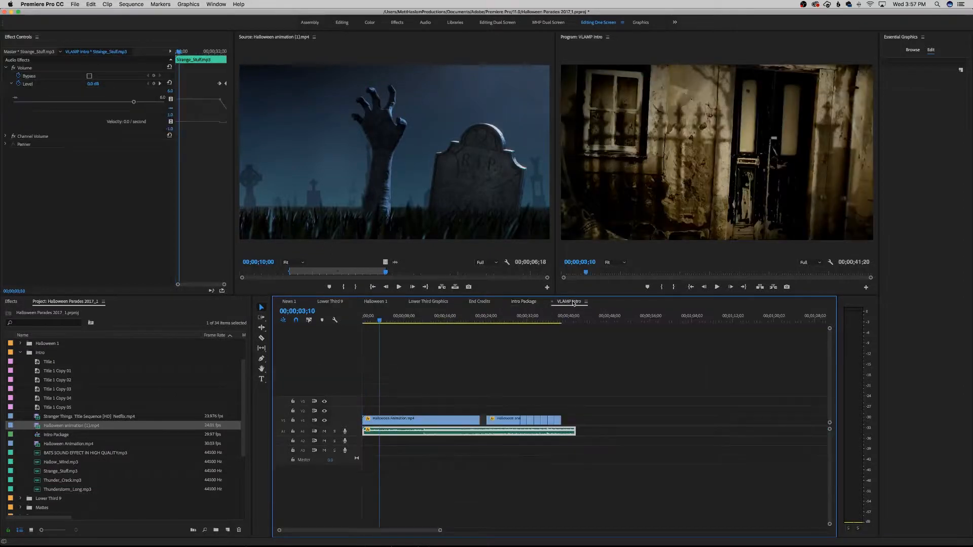
pyautogui.click(531, 303)
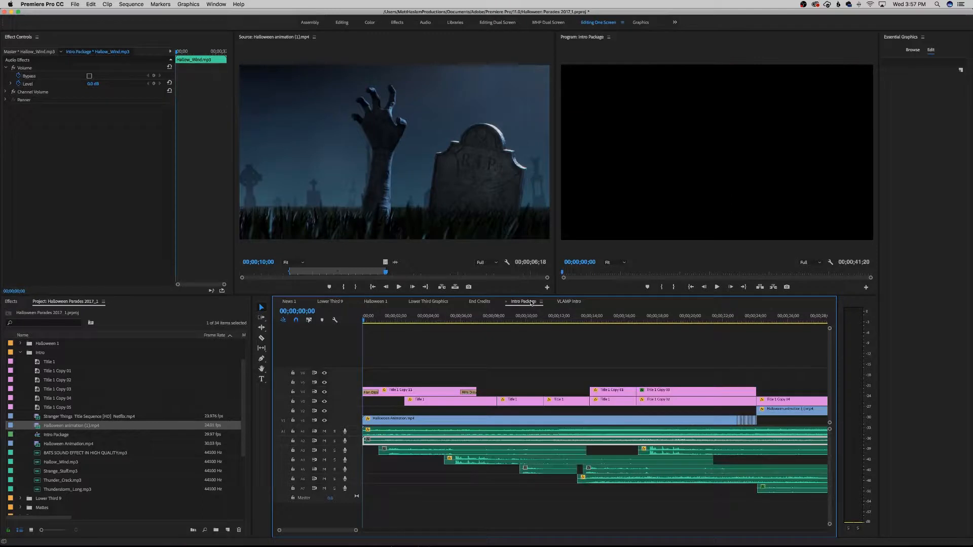
pyautogui.click(568, 303)
pyautogui.press('Home')
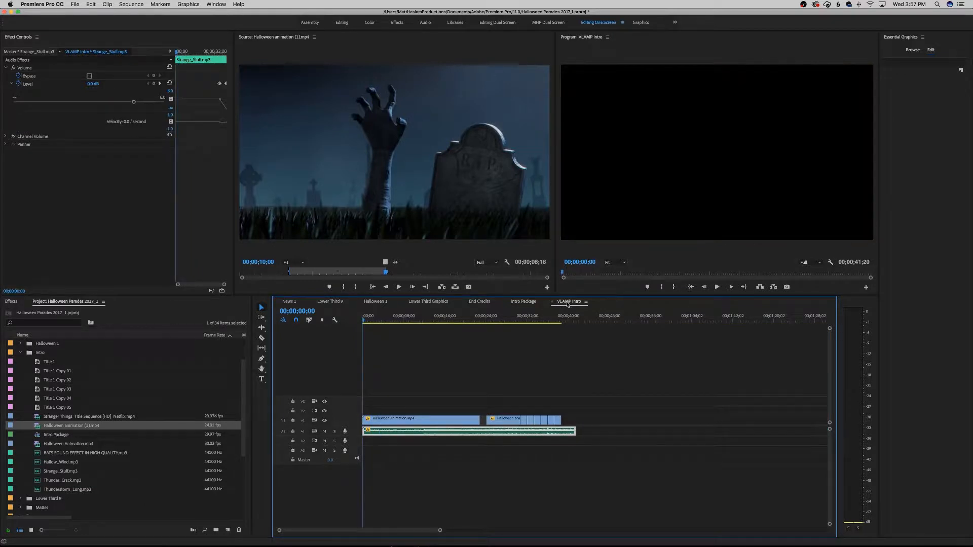
pyautogui.press('super+v')
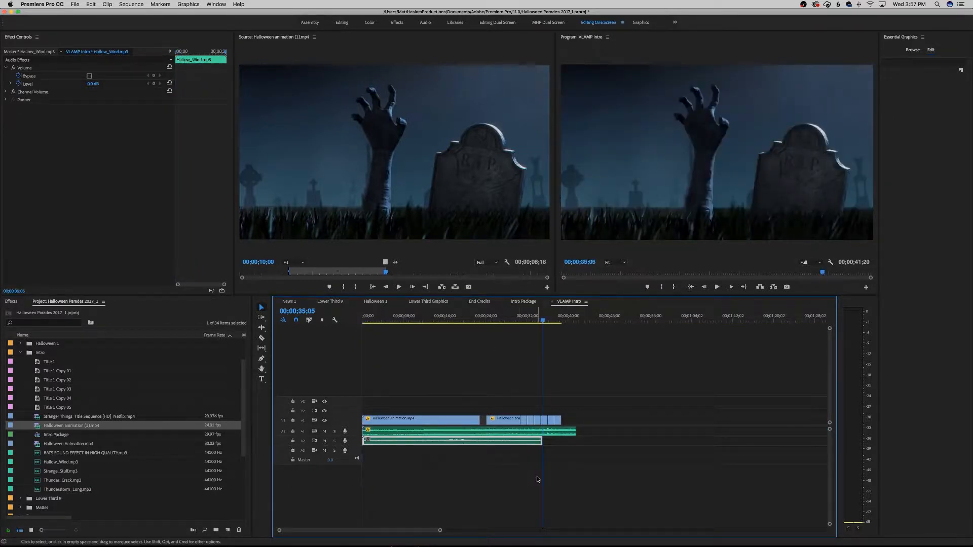
# - Play VLAMP Intro from the start to about 15 seconds to hear the wind and music together
pyautogui.press('Home')
pyautogui.press('space')
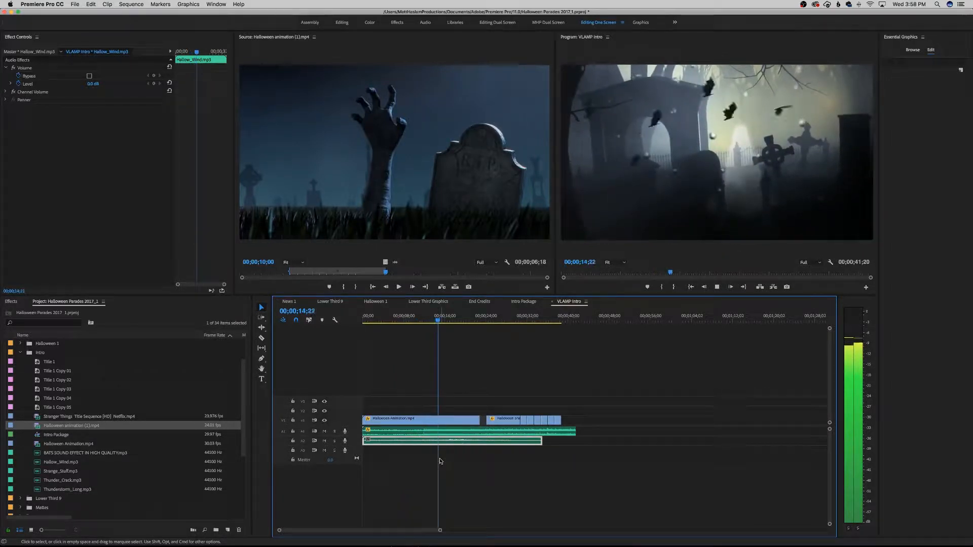
pyautogui.press('space')
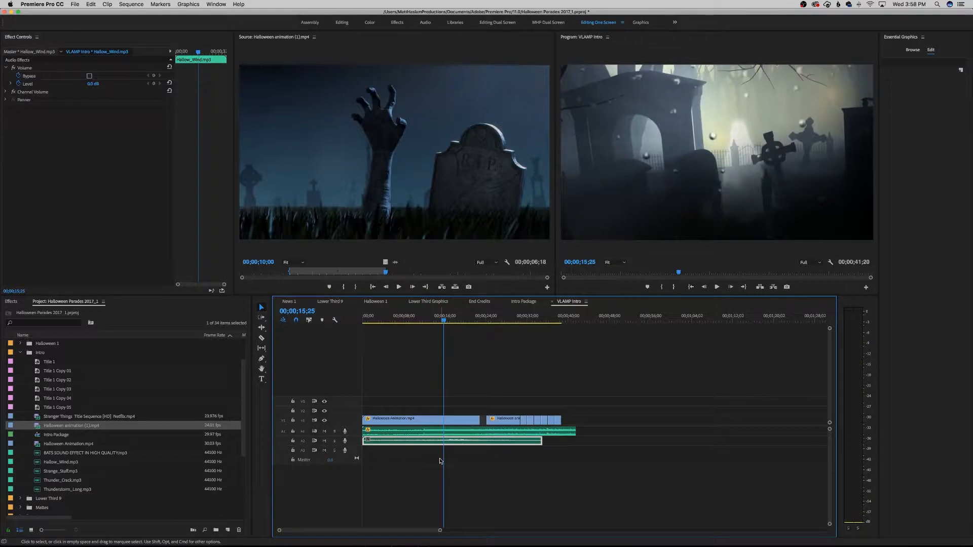
# - Select the first Thunderstorm_Long.mp3 clip in Intro Package, open Thunder_Crack.mp3 in the Source monitor, and save the project
pyautogui.click(522, 301)
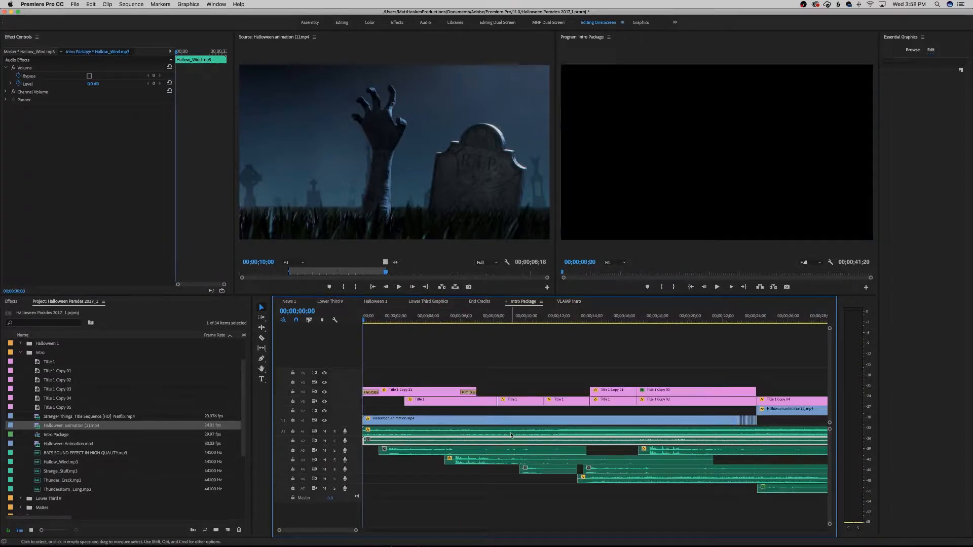
pyautogui.click(504, 452)
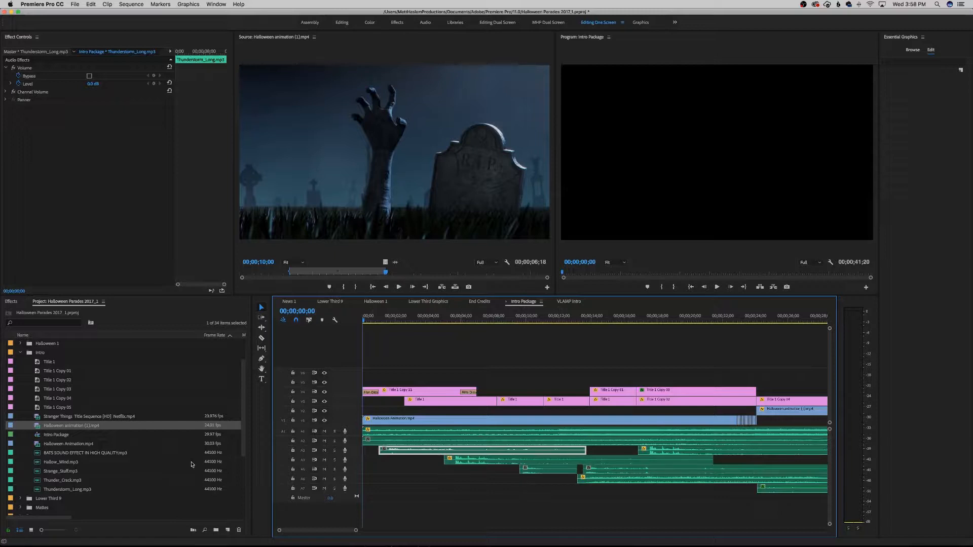
pyautogui.doubleClick(62, 480)
pyautogui.press('super+s')
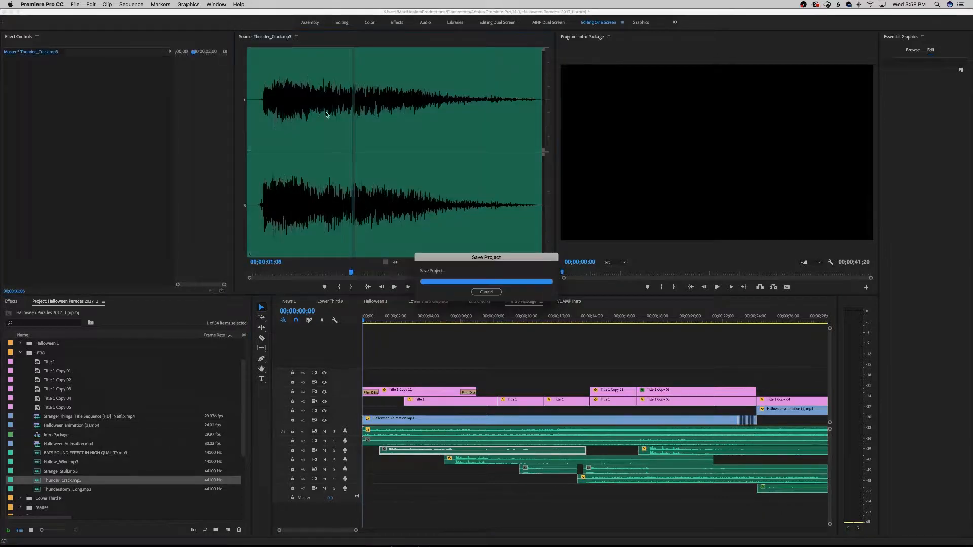
# - Open Thunderstorm_Long.mp3 in the Source monitor and examine the separate thunder strikes along its waveform
pyautogui.doubleClick(64, 490)
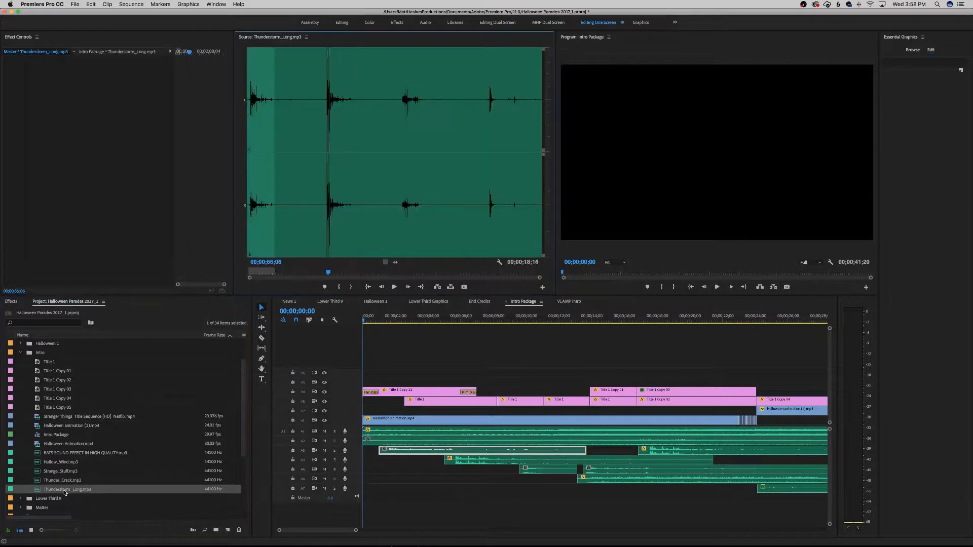
pyautogui.click(330, 242)
pyautogui.click(398, 244)
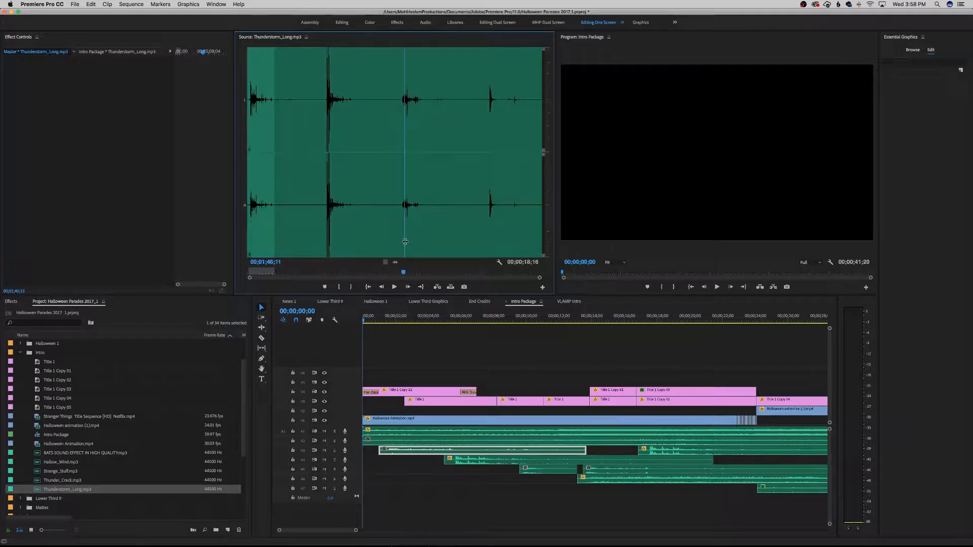
pyautogui.click(288, 245)
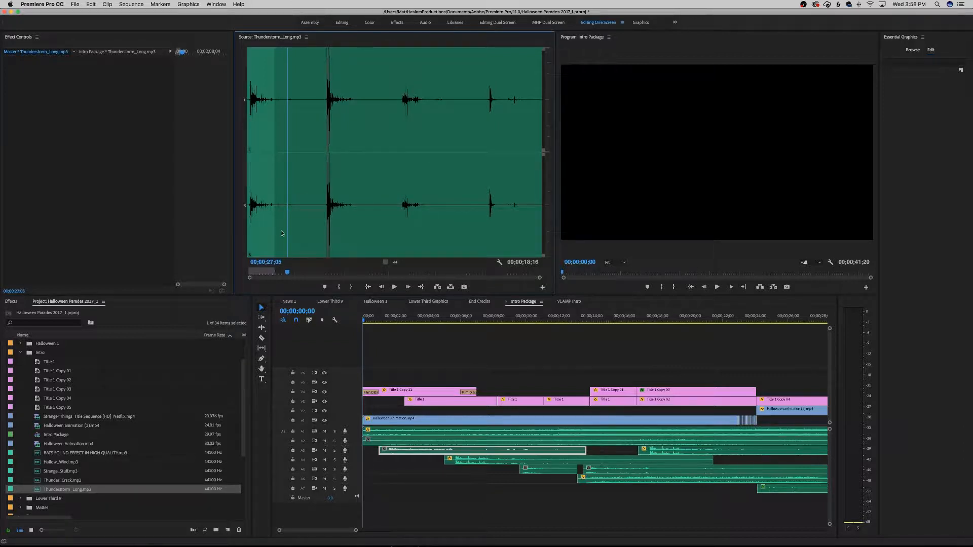
pyautogui.click(391, 243)
pyautogui.click(490, 244)
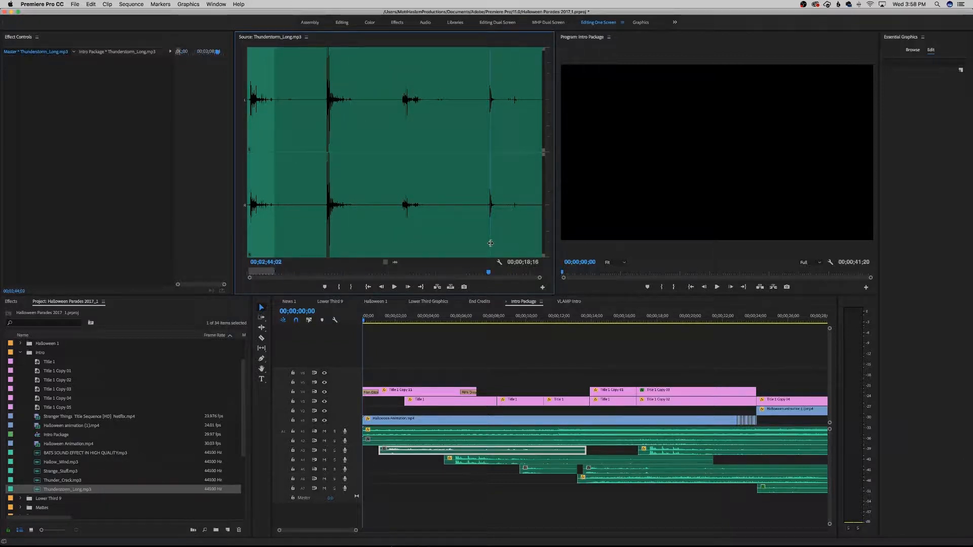
pyautogui.moveTo(490, 243); pyautogui.dragTo(256, 243)
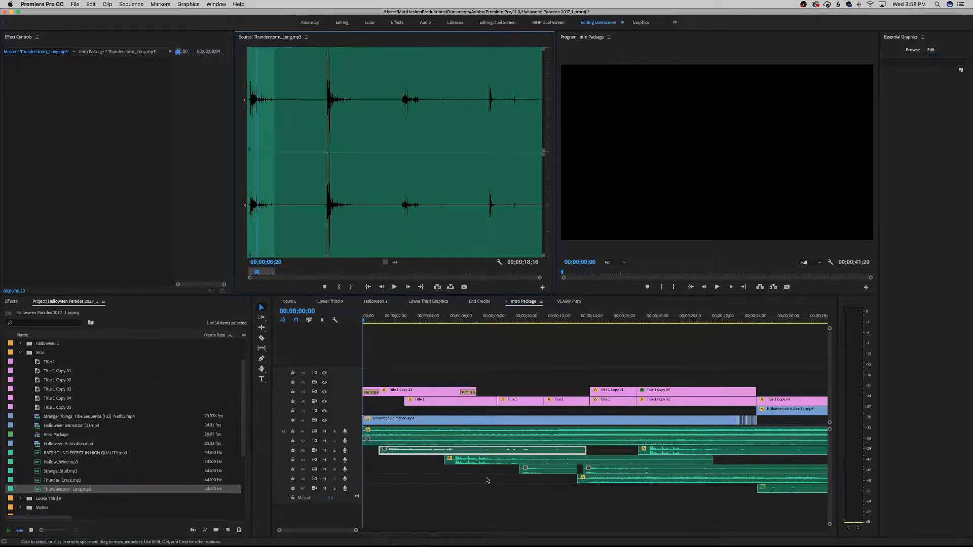
# - Move the first Thunderstorm_Long.mp3 clip on A3 back to the very start of Intro Package
pyautogui.moveTo(356, 530); pyautogui.dragTo(426, 530)
pyautogui.moveTo(573, 469); pyautogui.dragTo(375, 452)
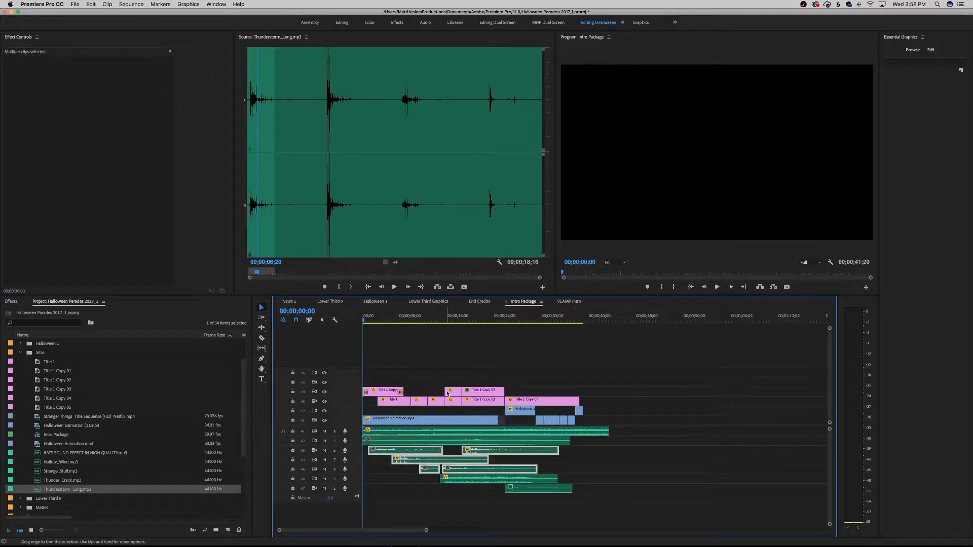
pyautogui.click(580, 302)
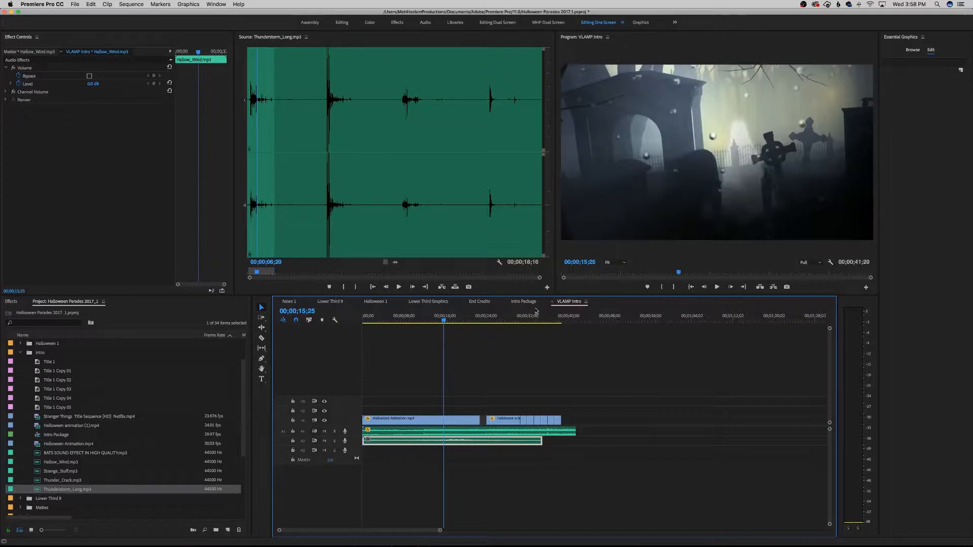
pyautogui.click(531, 302)
pyautogui.click(372, 461)
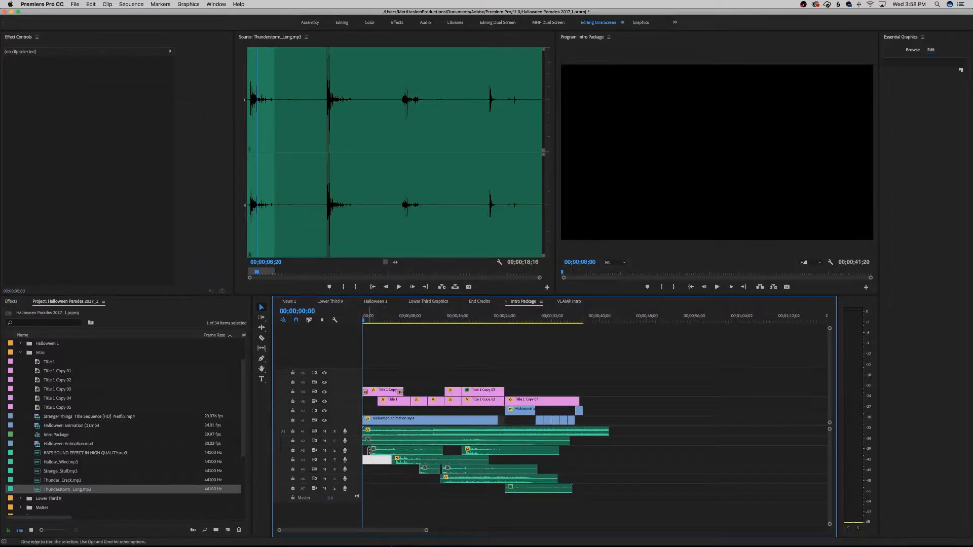
pyautogui.moveTo(370, 451); pyautogui.dragTo(361, 451)
# - Copy the thunder clips on A3 to A5 of Intro Package and paste them at the start of VLAMP Intro
pyautogui.moveTo(577, 469); pyautogui.dragTo(375, 447)
pyautogui.click(569, 301)
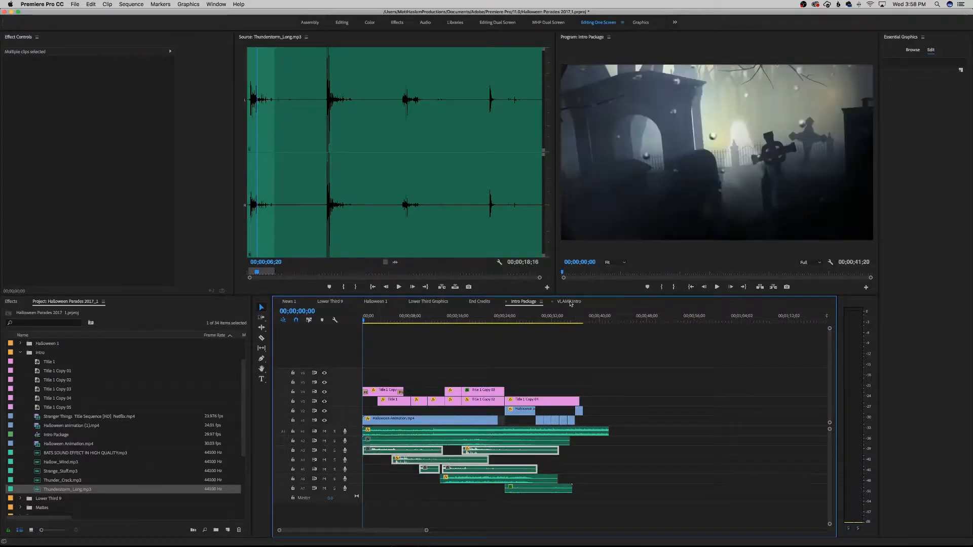
pyautogui.press('Home')
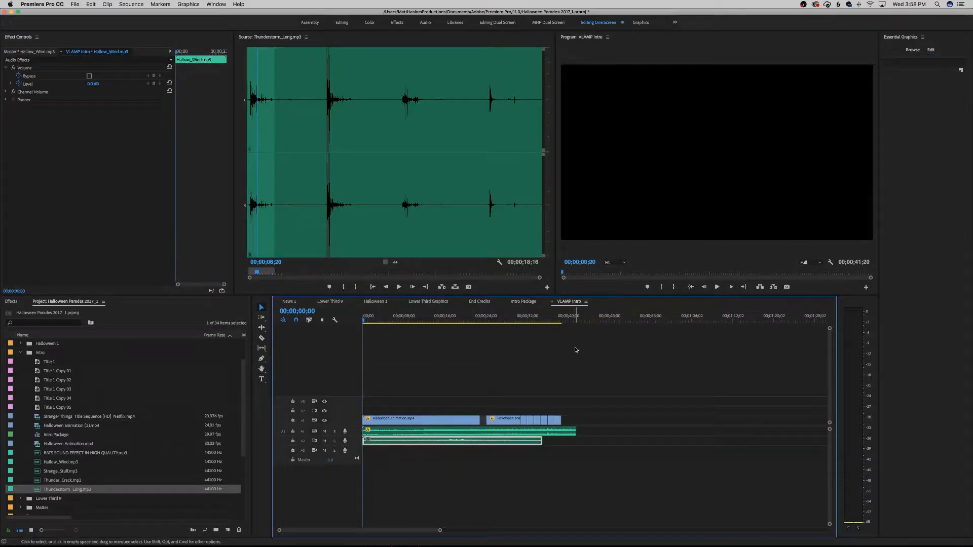
pyautogui.press('super+v')
pyautogui.press('Home')
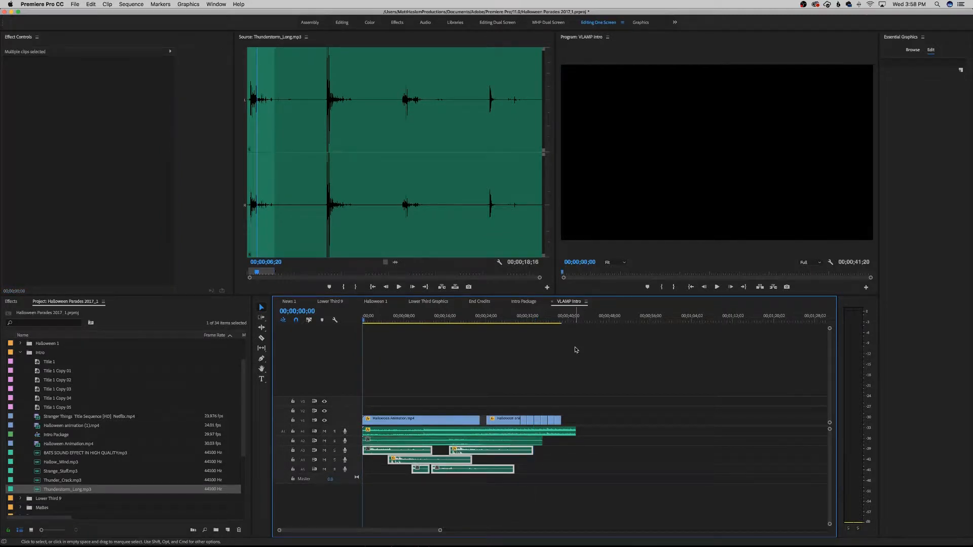
# - Play VLAMP Intro from the start and examine how the first thunder strike lines up with the picture around 00;00;02;02
pyautogui.press('space')
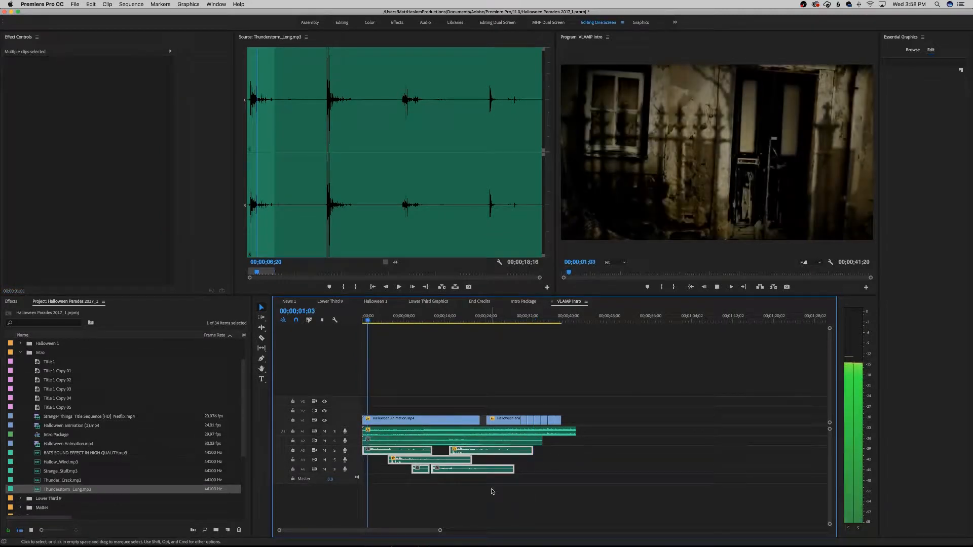
pyautogui.press('space')
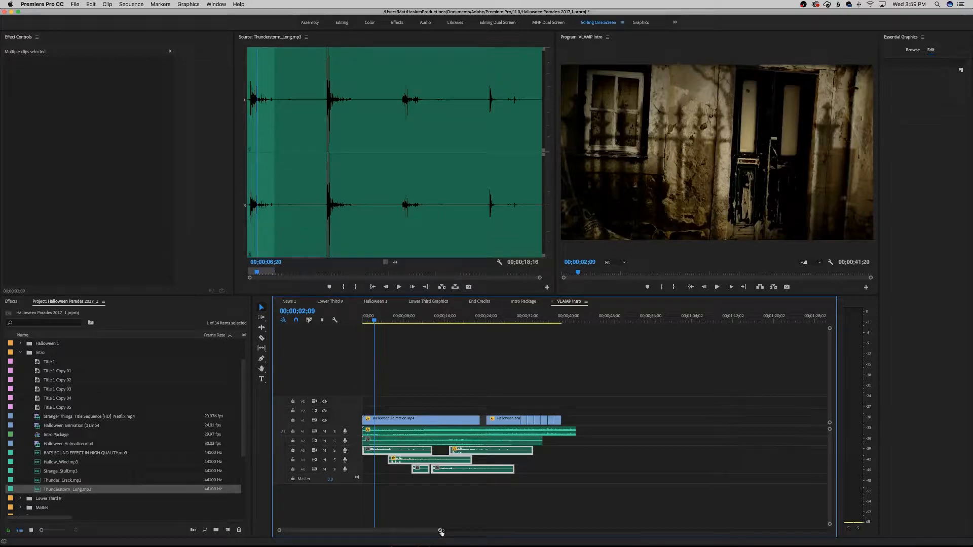
pyautogui.moveTo(442, 531); pyautogui.dragTo(310, 531)
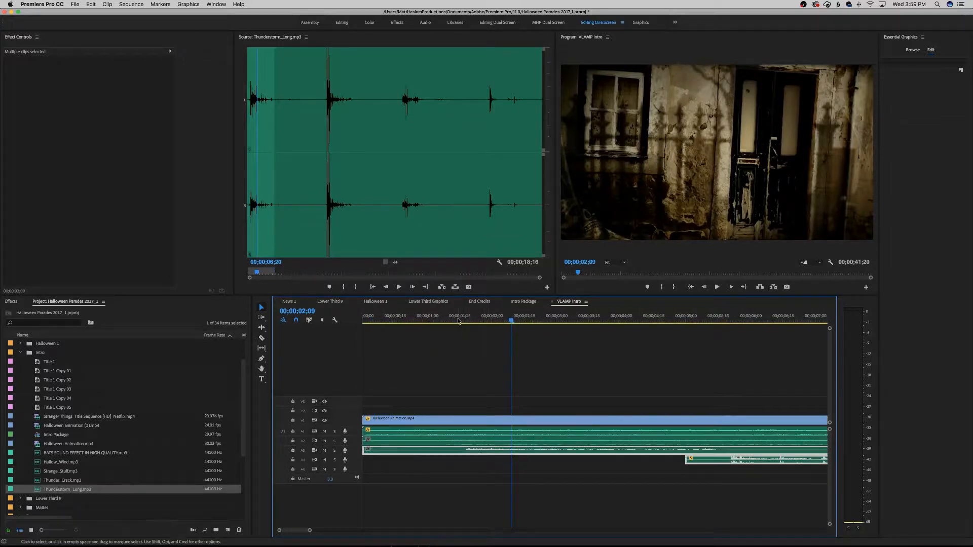
pyautogui.moveTo(459, 321); pyautogui.dragTo(498, 327)
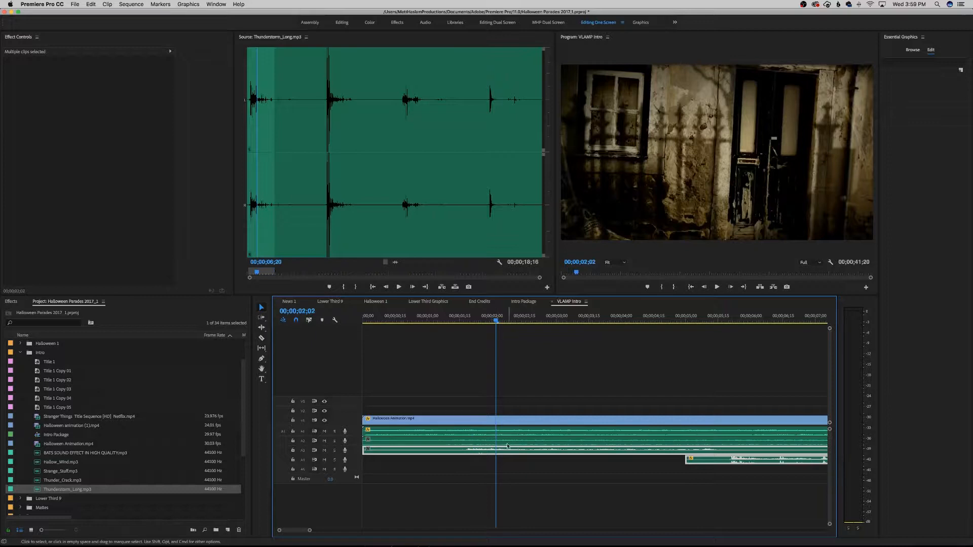
pyautogui.click(505, 474)
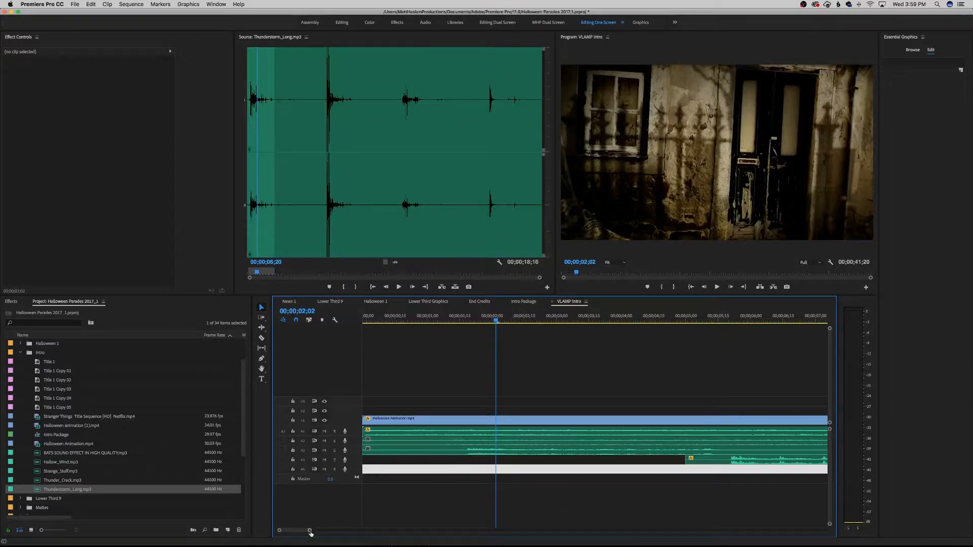
pyautogui.moveTo(310, 530); pyautogui.dragTo(367, 530)
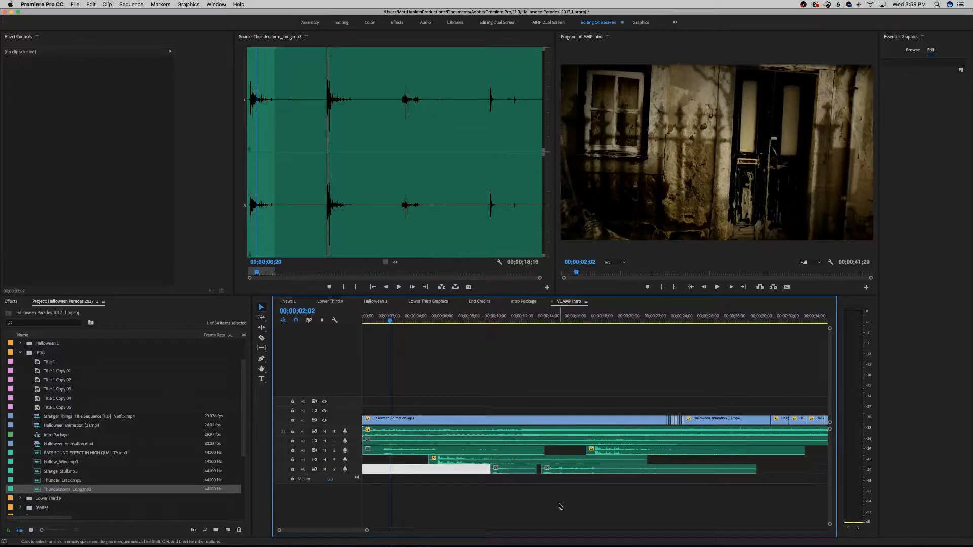
pyautogui.click(673, 509)
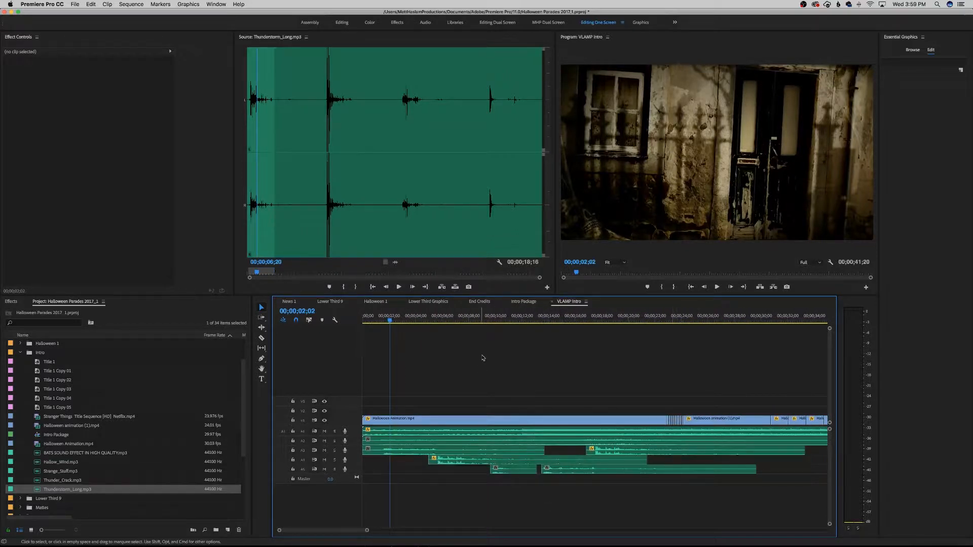
# - Play Intro Package from about 13 seconds to the moment the bats fly in
pyautogui.click(523, 302)
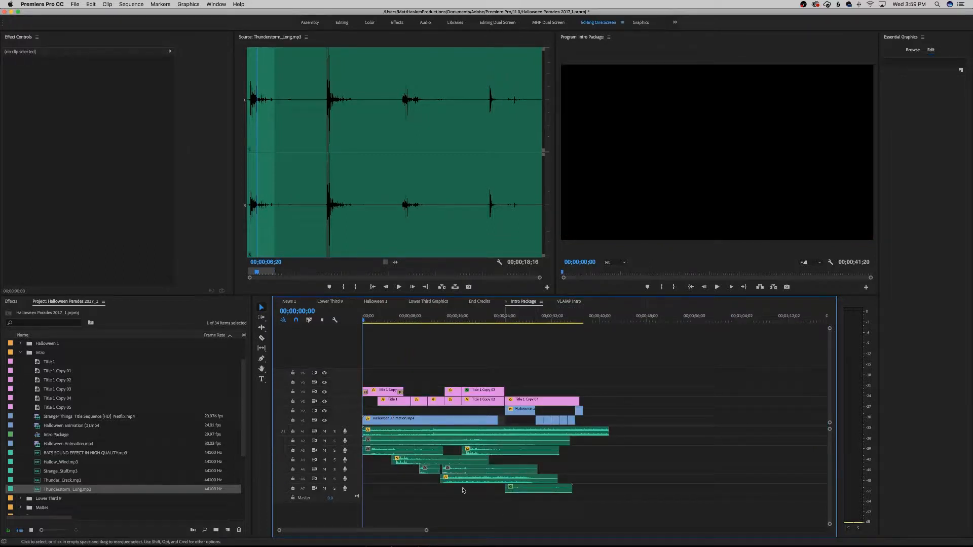
pyautogui.click(440, 322)
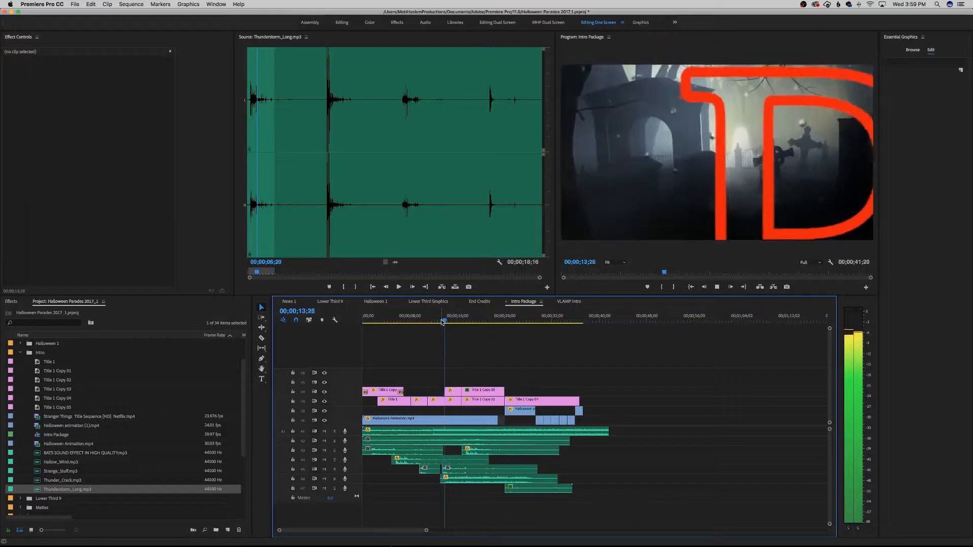
pyautogui.press('space')
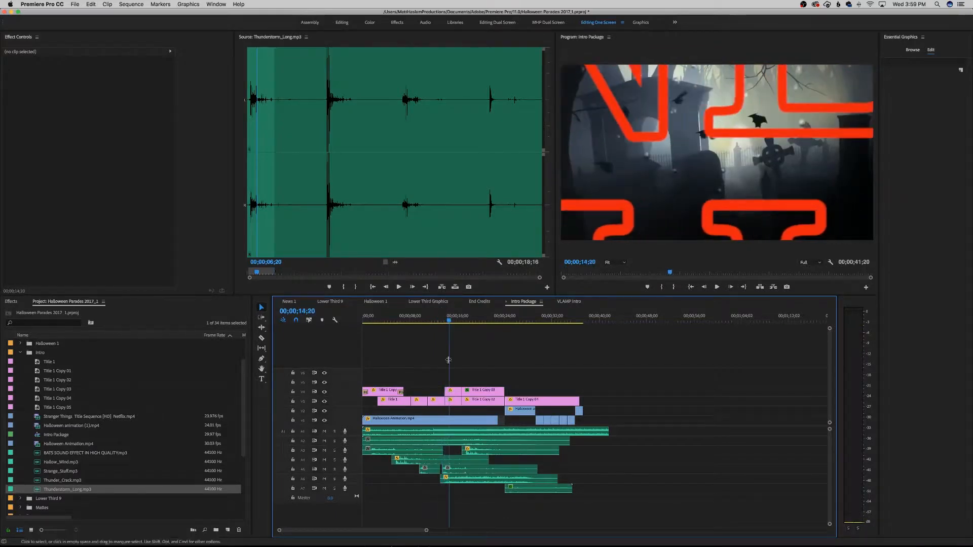
# - Open the bats sound effect in the Source monitor, preview it, and mark its Out point at 00;00;17;28
pyautogui.click(464, 480)
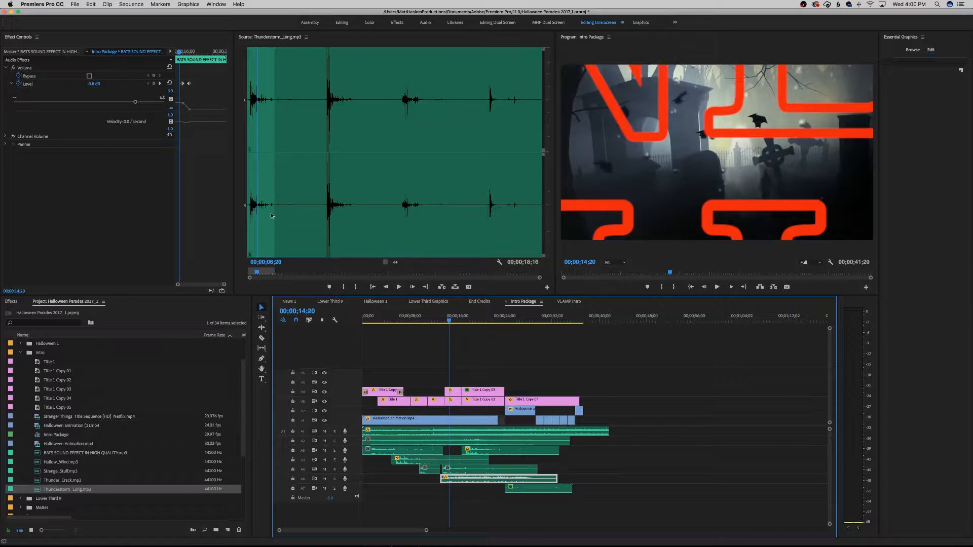
pyautogui.doubleClick(65, 453)
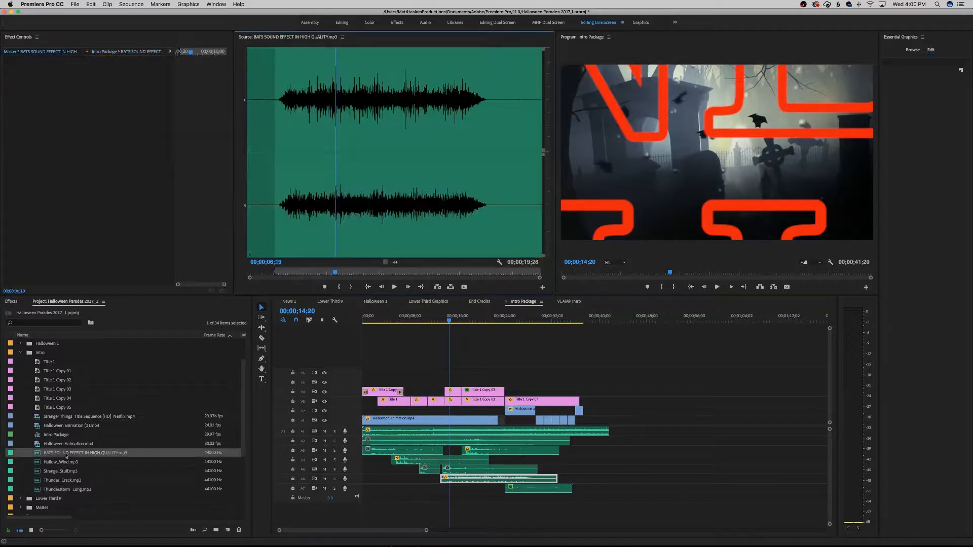
pyautogui.click(282, 273)
pyautogui.press('space')
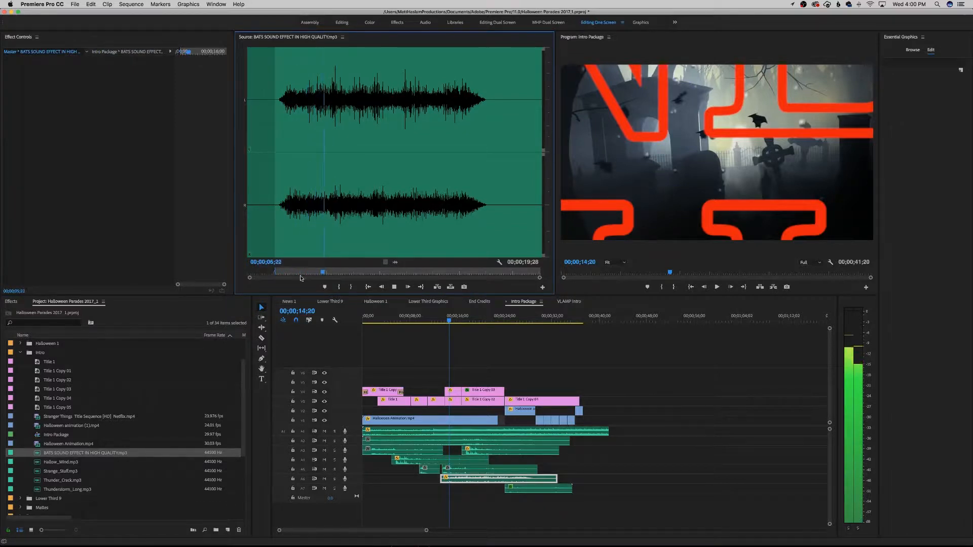
pyautogui.click(484, 273)
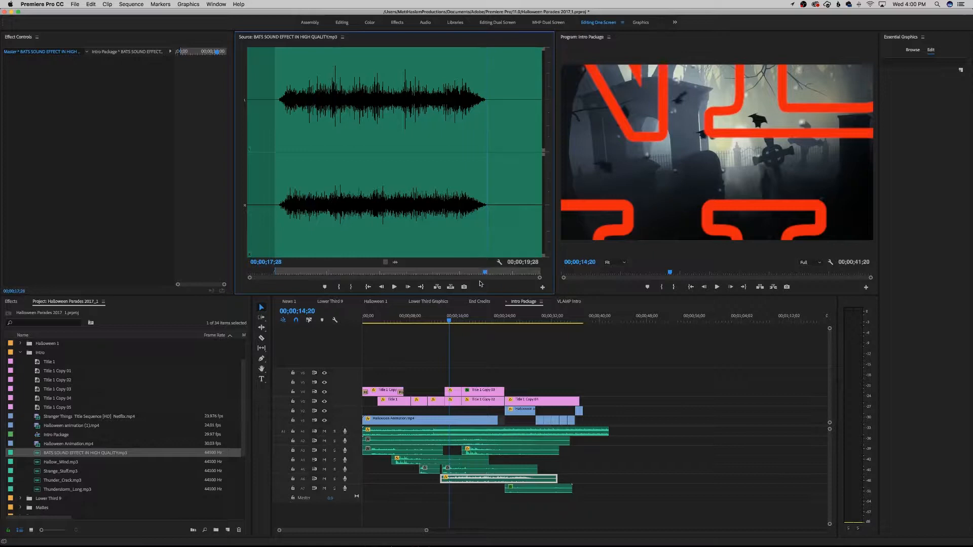
pyautogui.press('o')
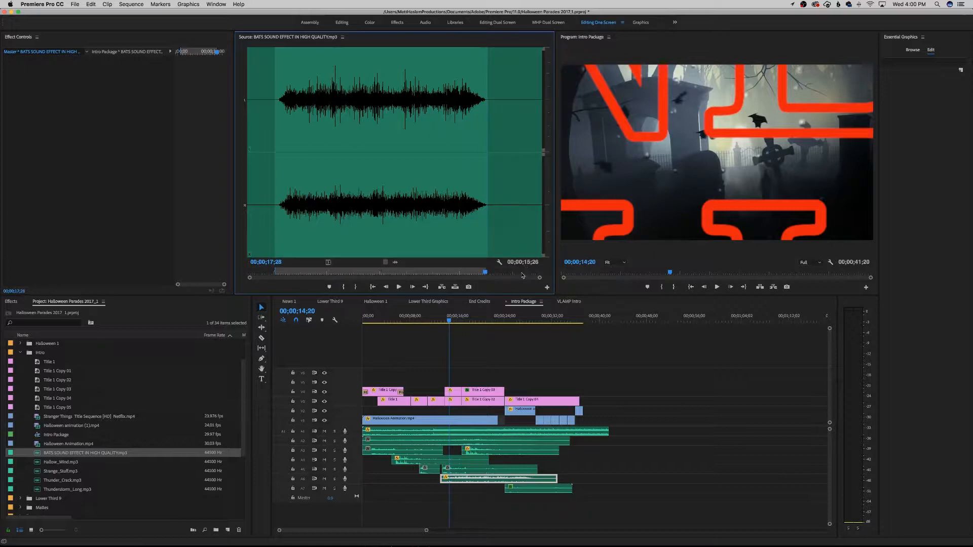
# - Mark the bats section of Intro Package with an In point at 00;00;13;26 and an Out point at 00;00;16;05
pyautogui.click(442, 318)
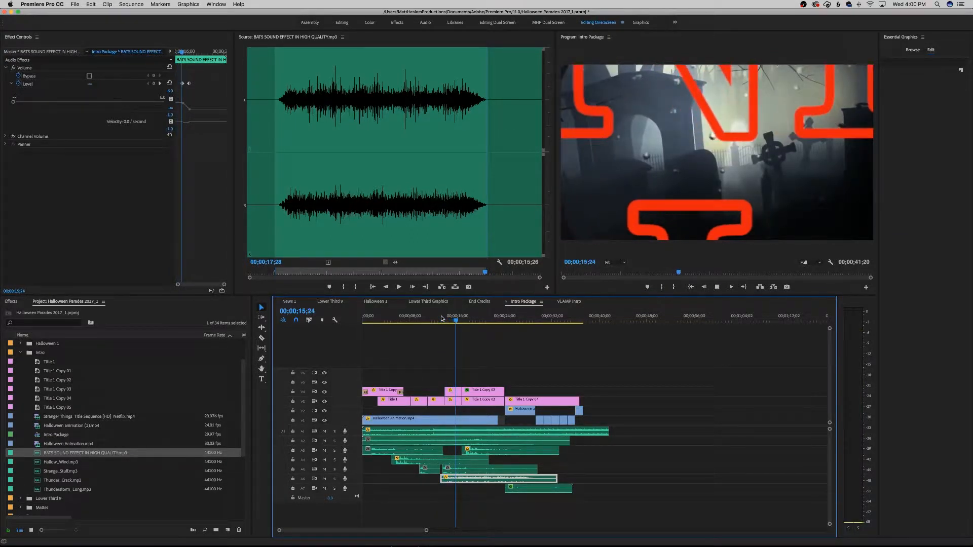
pyautogui.press('space')
pyautogui.press('o')
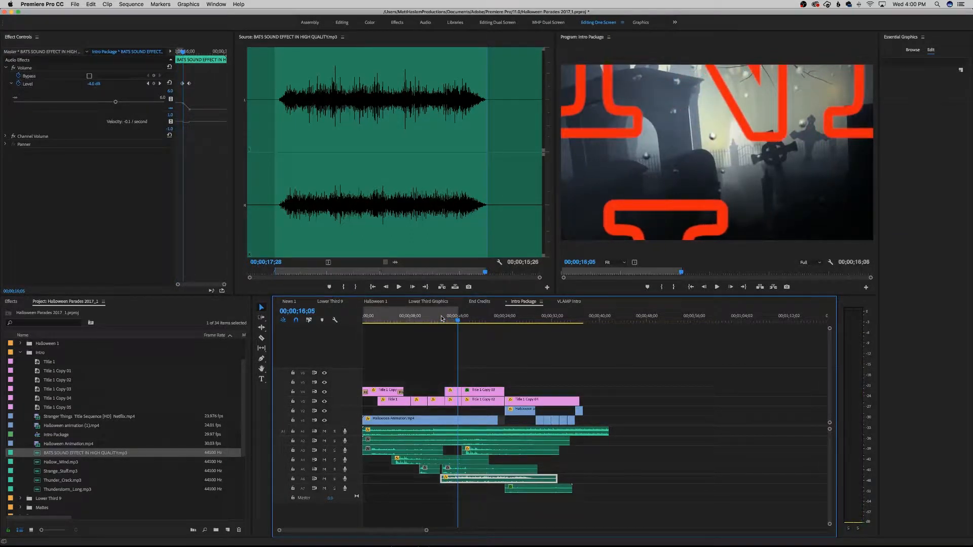
pyautogui.click(442, 317)
pyautogui.moveTo(442, 318); pyautogui.dragTo(445, 318)
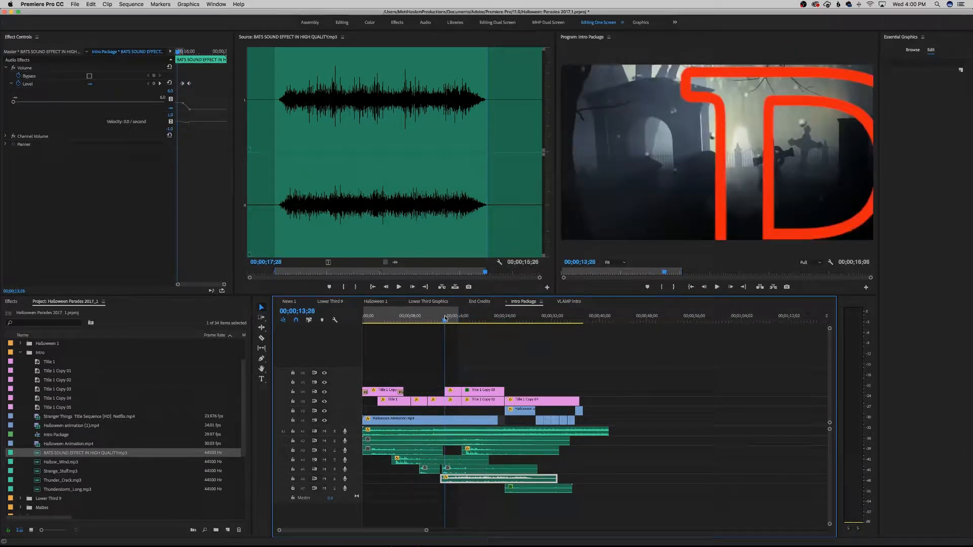
pyautogui.press('u')
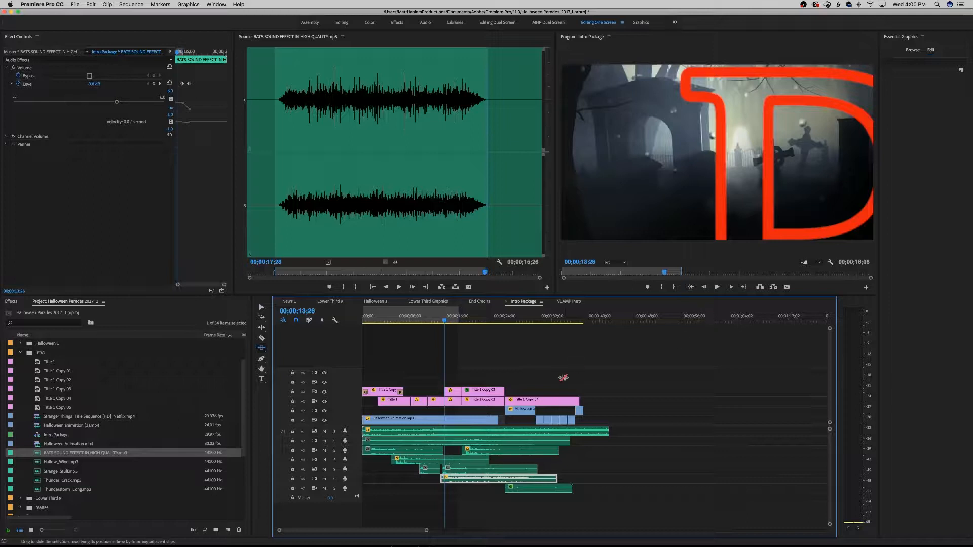
pyautogui.press('i')
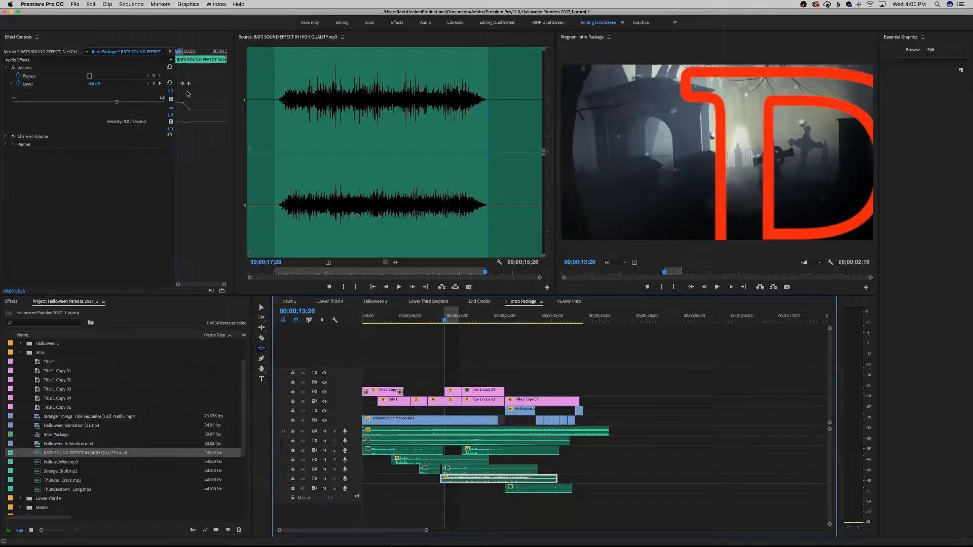
# - Inspect the volume level keyframes of the bats clip in Intro Package and return to the Selection tool
pyautogui.moveTo(189, 73); pyautogui.dragTo(175, 141)
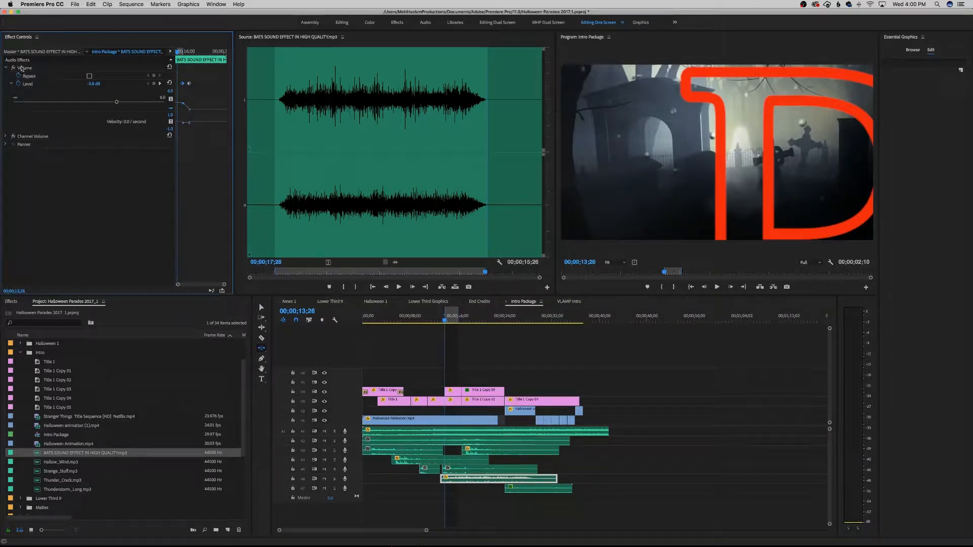
pyautogui.click(568, 301)
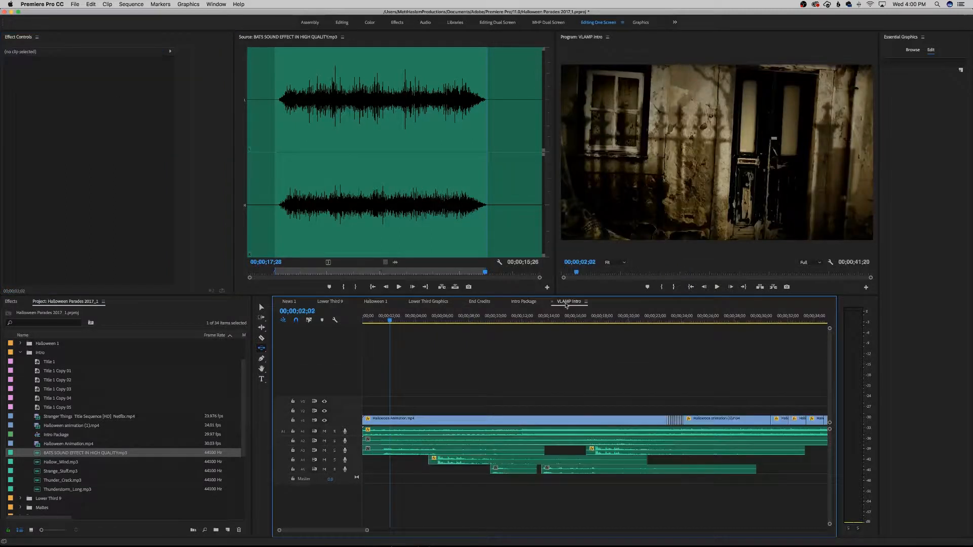
pyautogui.click(517, 303)
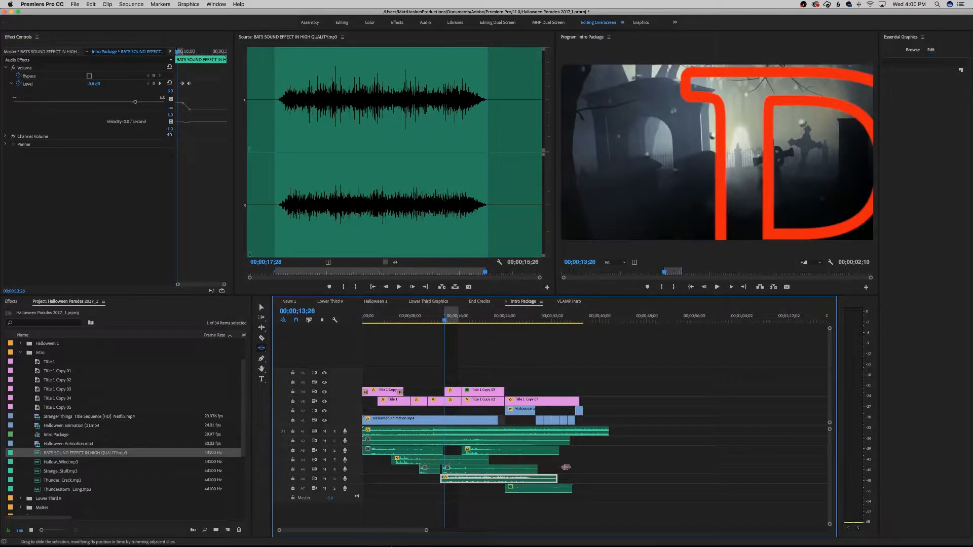
pyautogui.press('v')
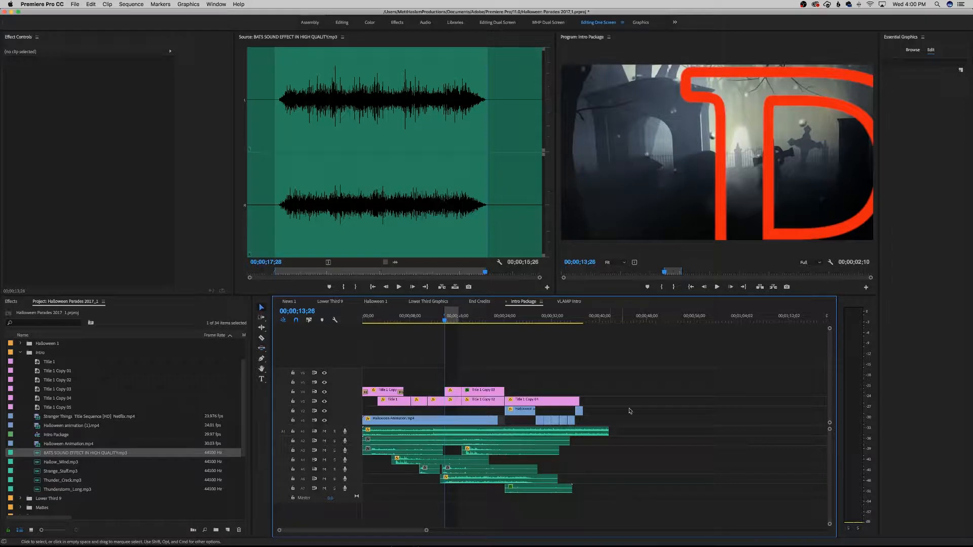
# - Play and scrub Intro Package from about 13 to 16 seconds to check the bats sound against the flying bats
pyautogui.click(440, 318)
pyautogui.press('space')
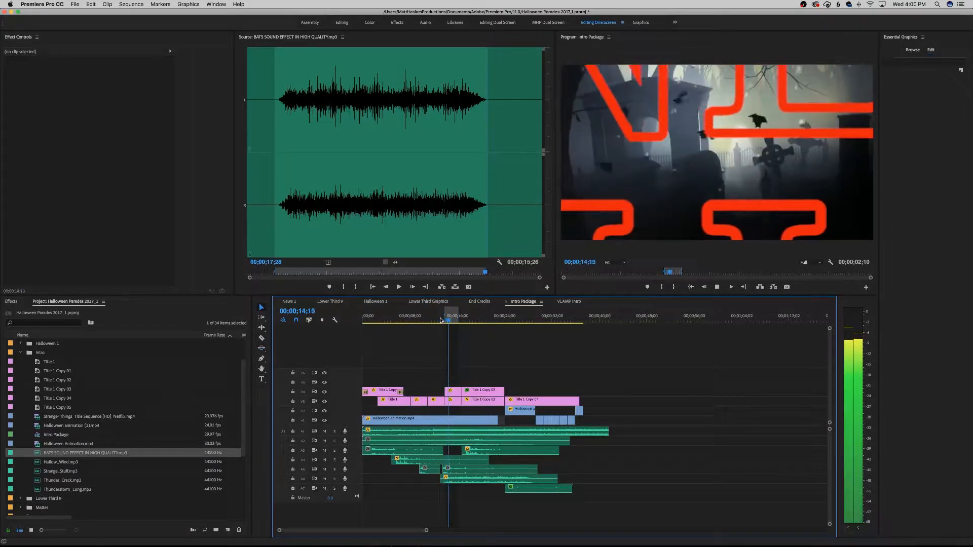
pyautogui.press('space')
pyautogui.click(437, 318)
pyautogui.moveTo(438, 318); pyautogui.dragTo(452, 331)
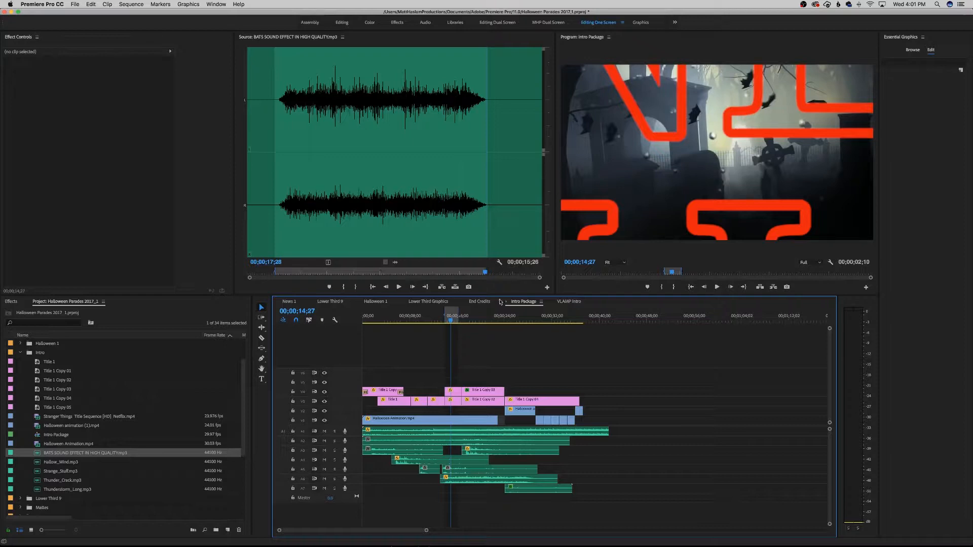
pyautogui.moveTo(453, 325); pyautogui.dragTo(461, 324)
# - Copy the wind, thunder and bats clips on audio tracks A3 to A6 of Intro Package
pyautogui.click(503, 480)
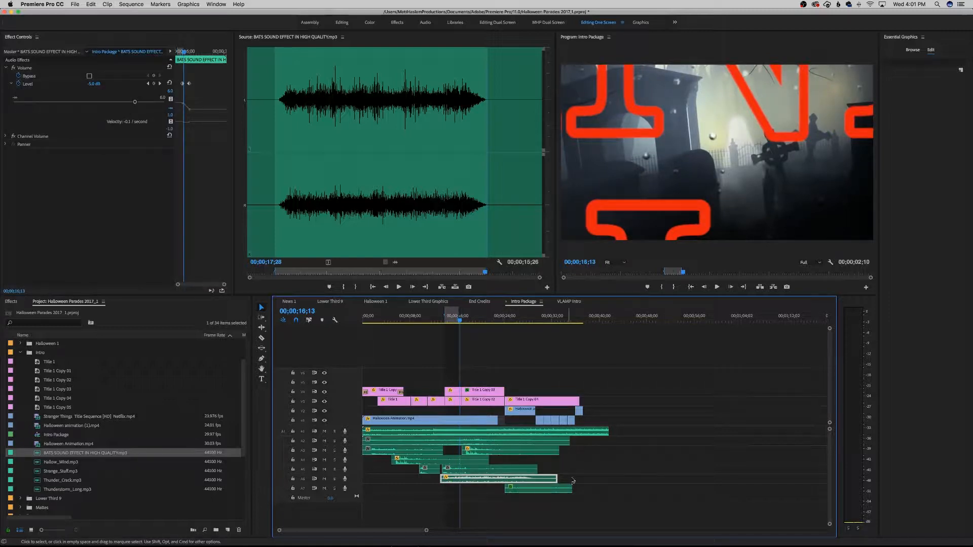
pyautogui.moveTo(596, 481); pyautogui.dragTo(392, 454)
pyautogui.click(594, 478)
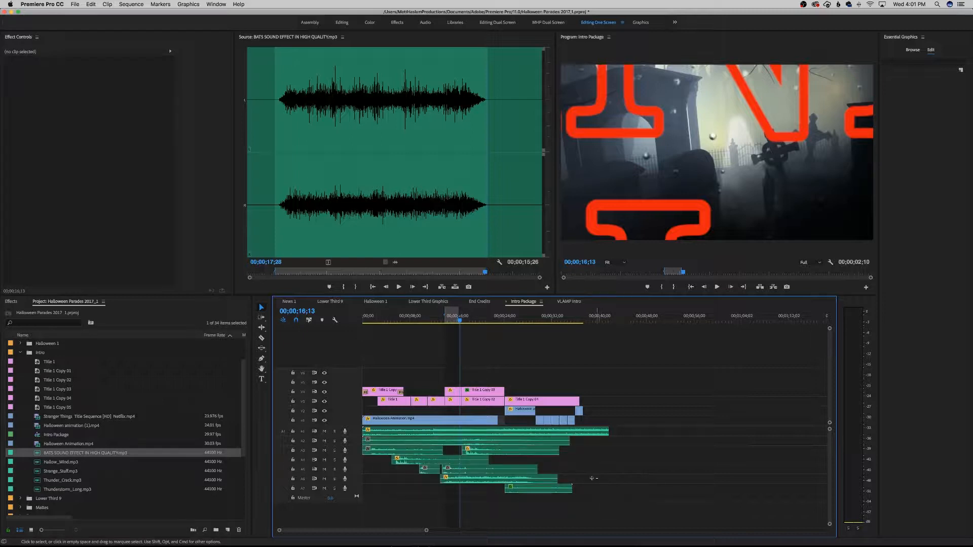
pyautogui.moveTo(596, 477); pyautogui.dragTo(393, 451)
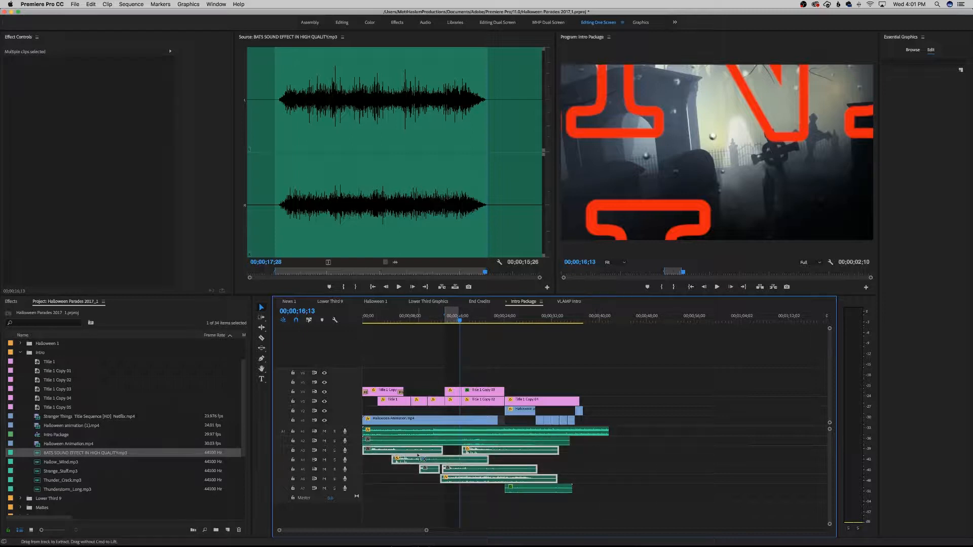
# - Replace the sound effects on the lower audio tracks of VLAMP Intro with the copied wind, thunder and bats clips, starting at 00;00;00;00
pyautogui.click(579, 303)
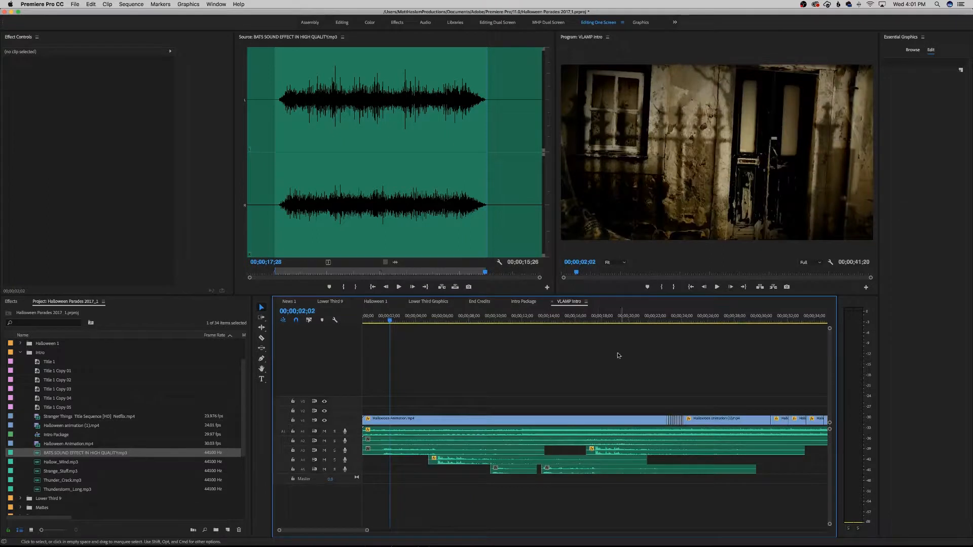
pyautogui.moveTo(794, 485); pyautogui.dragTo(418, 453)
pyautogui.press('Delete')
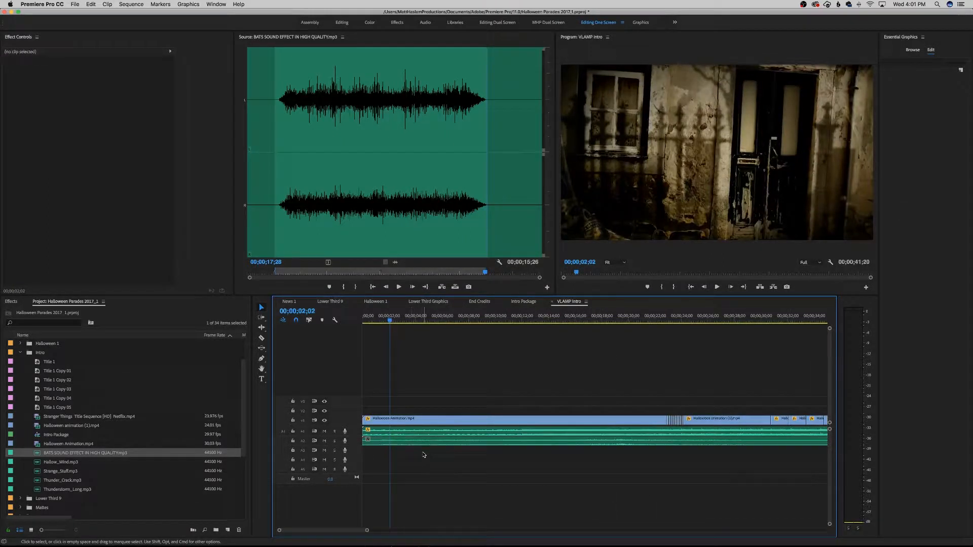
pyautogui.press('Home')
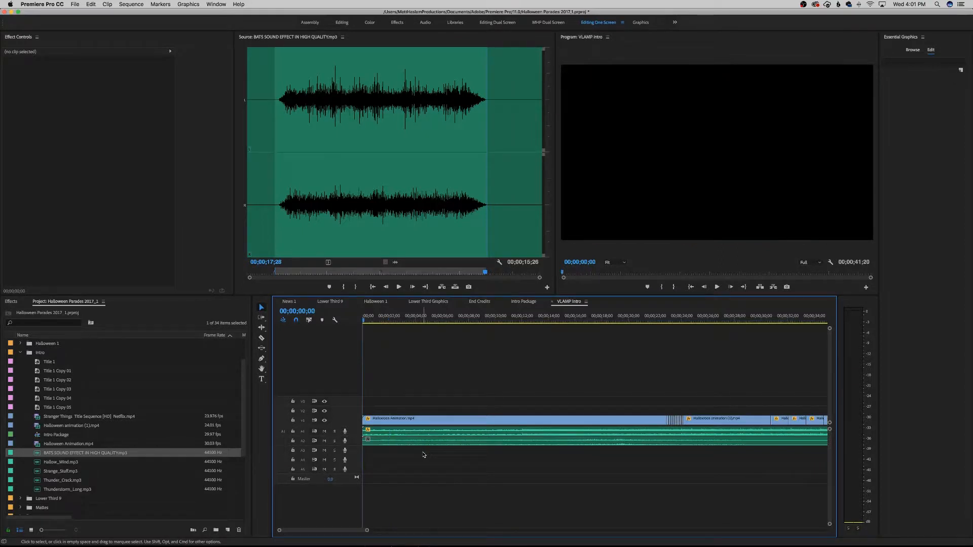
pyautogui.press('super+z')
# - Play VLAMP Intro from 00;00;12;27 to about 18 seconds to check the bats sound against the graveyard scene
pyautogui.click(535, 316)
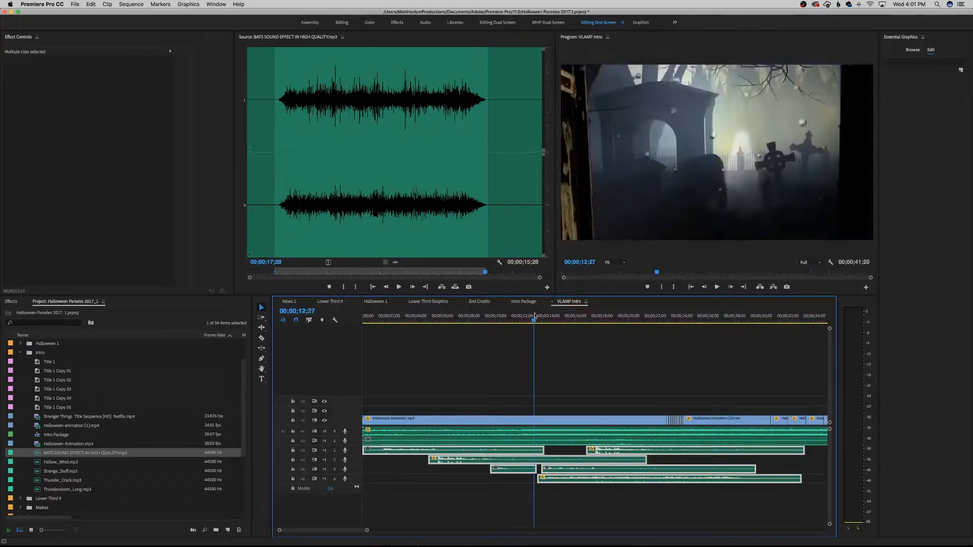
pyautogui.press('space')
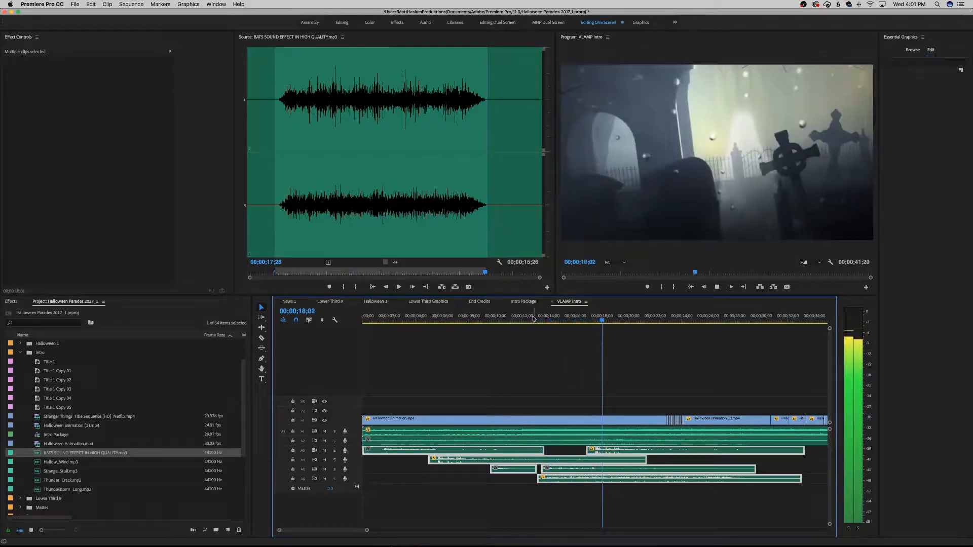
# - Inspect the Audio 7_3.wav clip in Intro Package and play the sequence from 00;00;24;02 through the closing title
pyautogui.click(524, 302)
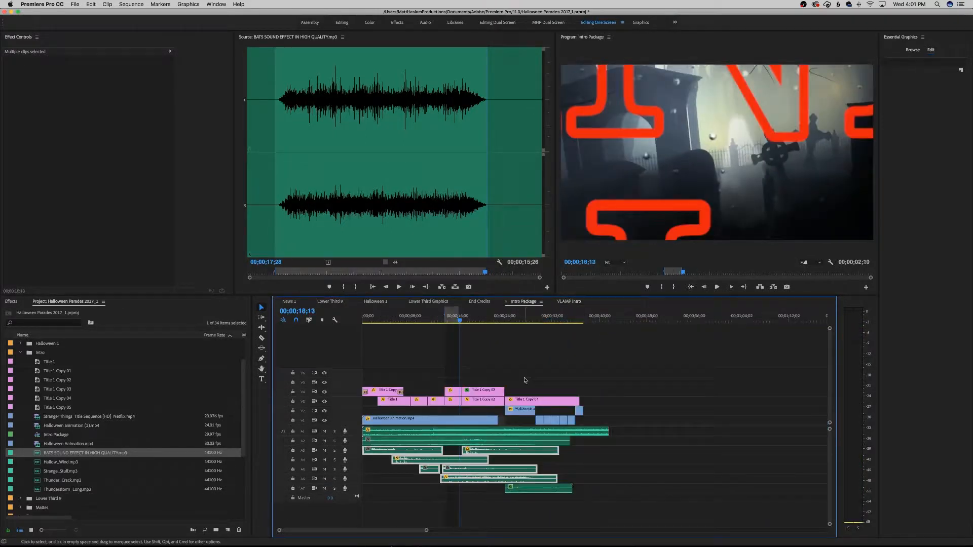
pyautogui.click(537, 489)
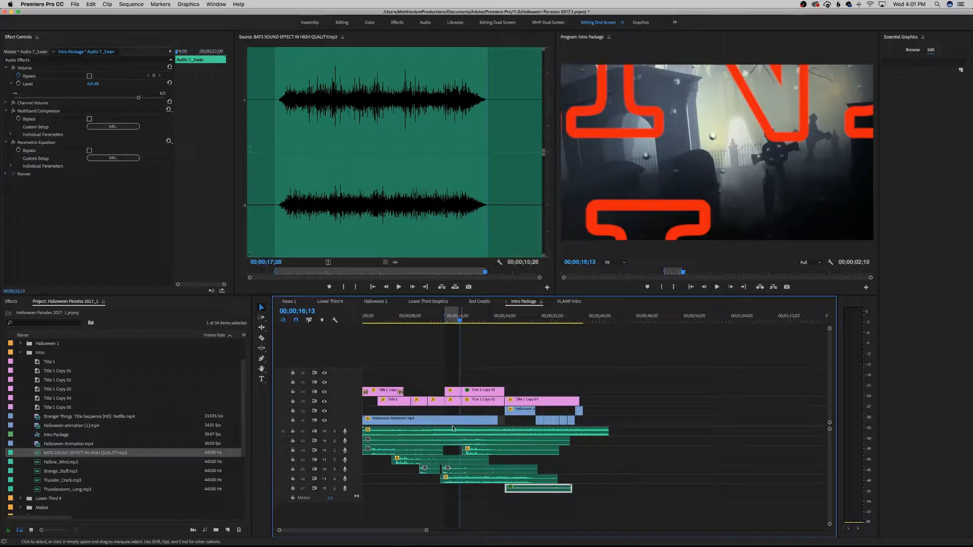
pyautogui.moveTo(972, 148)
pyautogui.mouseDown()
pyautogui.moveTo(430, 150)
pyautogui.moveTo(972, 153)
pyautogui.mouseUp()
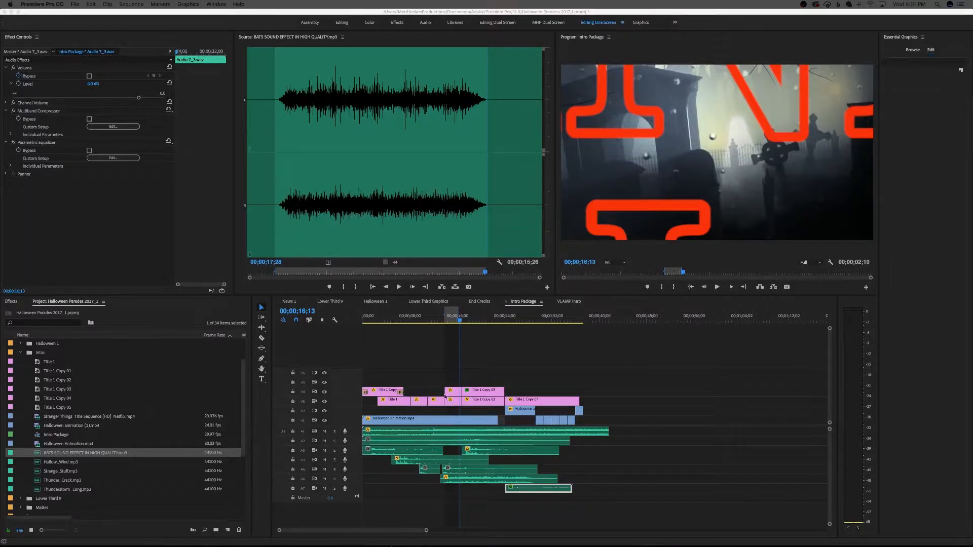
pyautogui.click(503, 319)
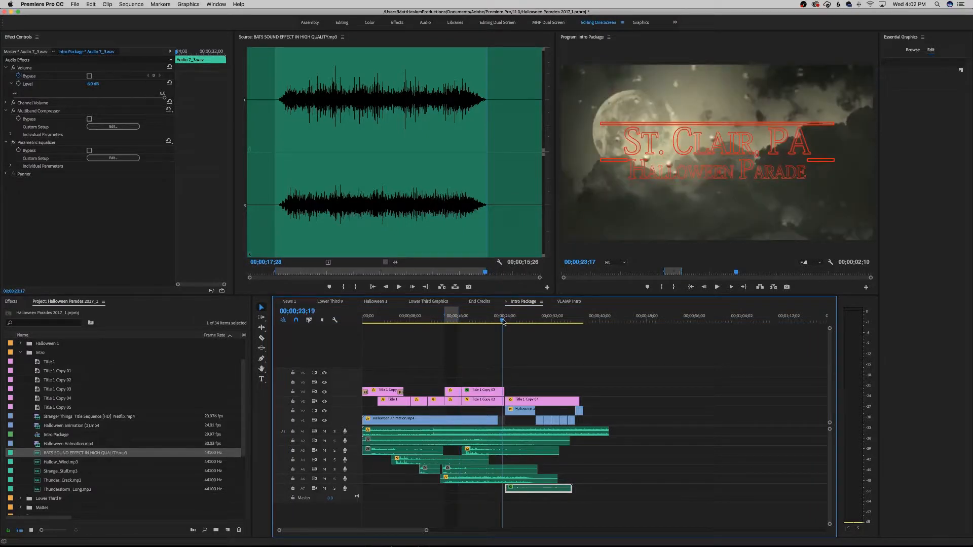
pyautogui.moveTo(503, 320); pyautogui.dragTo(504, 322)
pyautogui.click(573, 302)
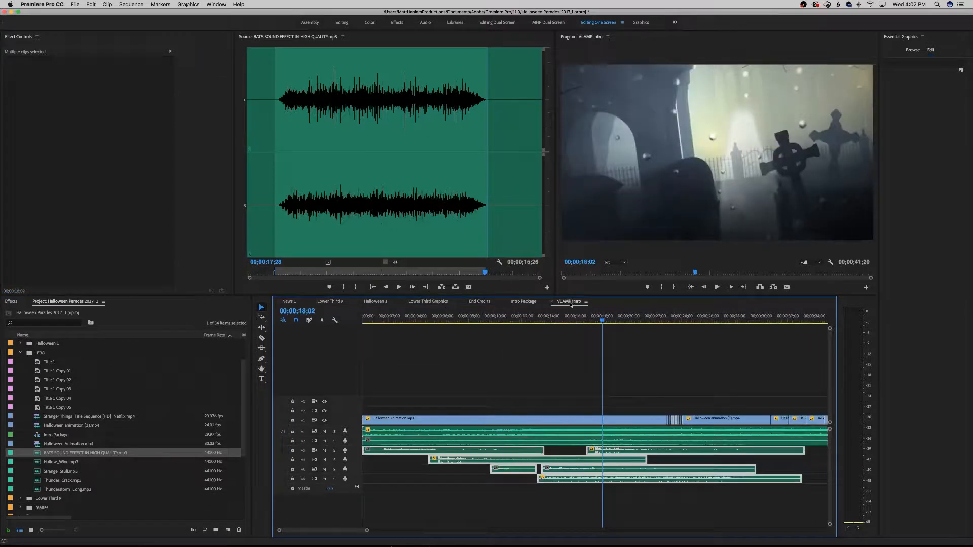
pyautogui.click(527, 302)
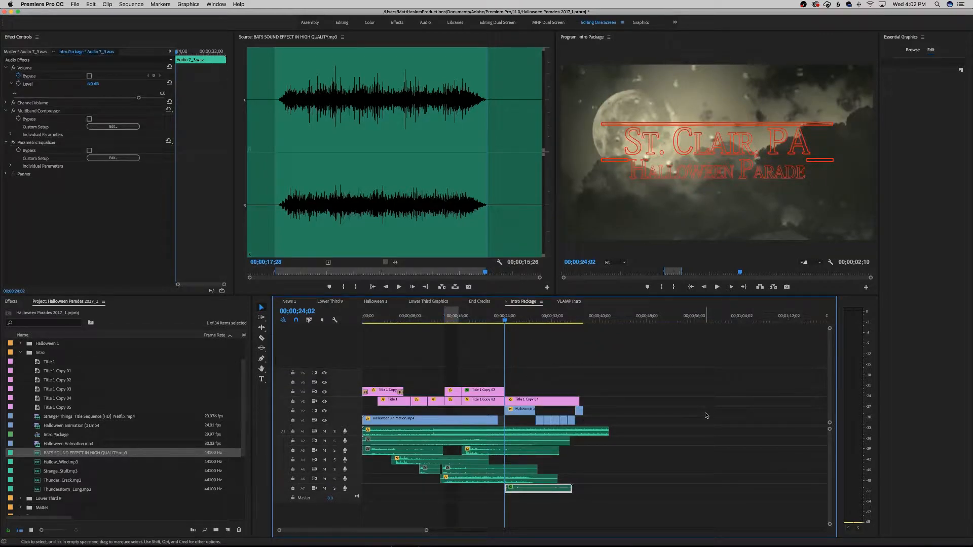
pyautogui.press('space')
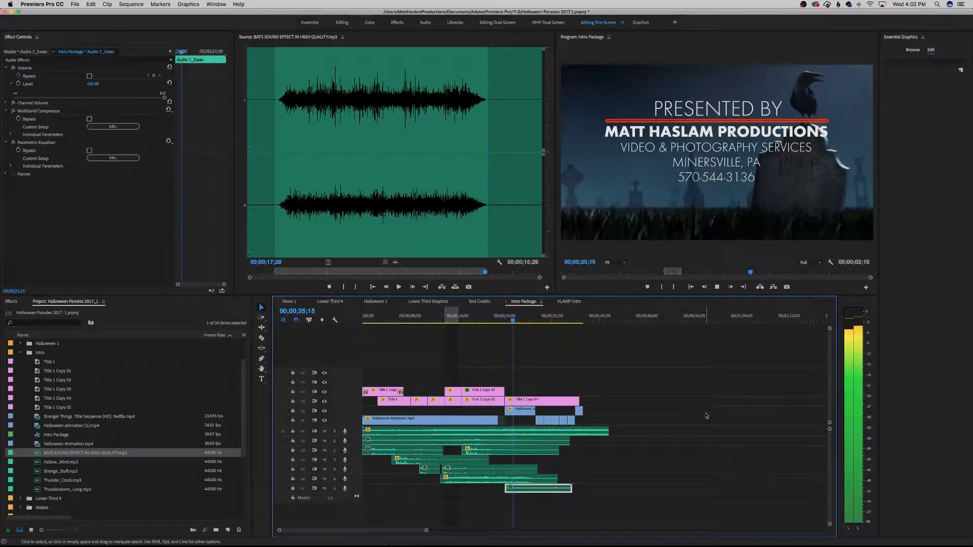
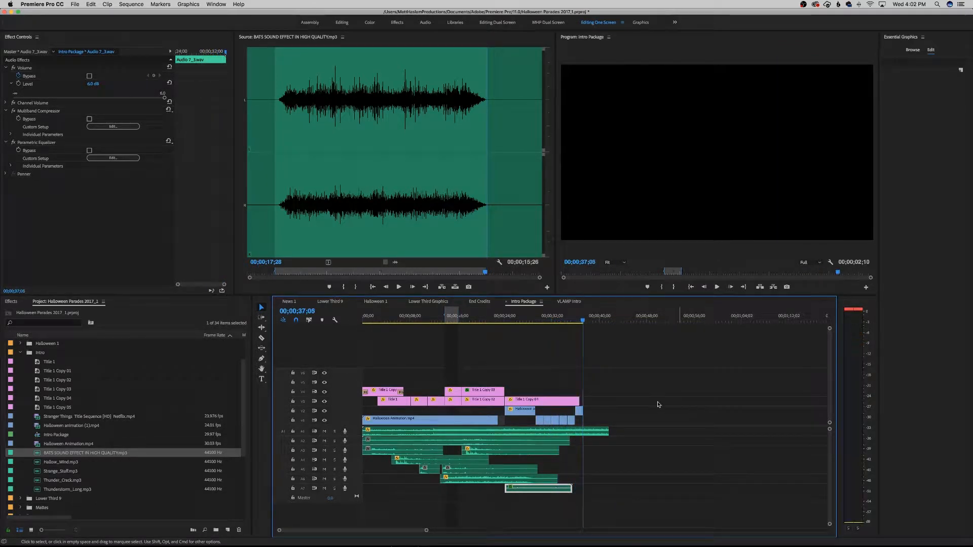
# - Copy all clips on audio tracks A3 to A7 of Intro Package, including Audio 7_3.wav
pyautogui.click(568, 301)
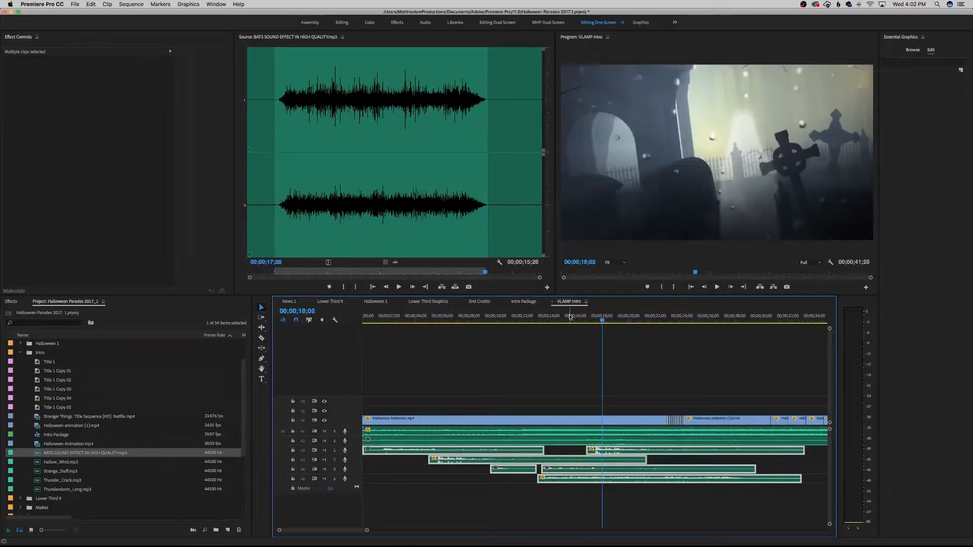
pyautogui.click(524, 302)
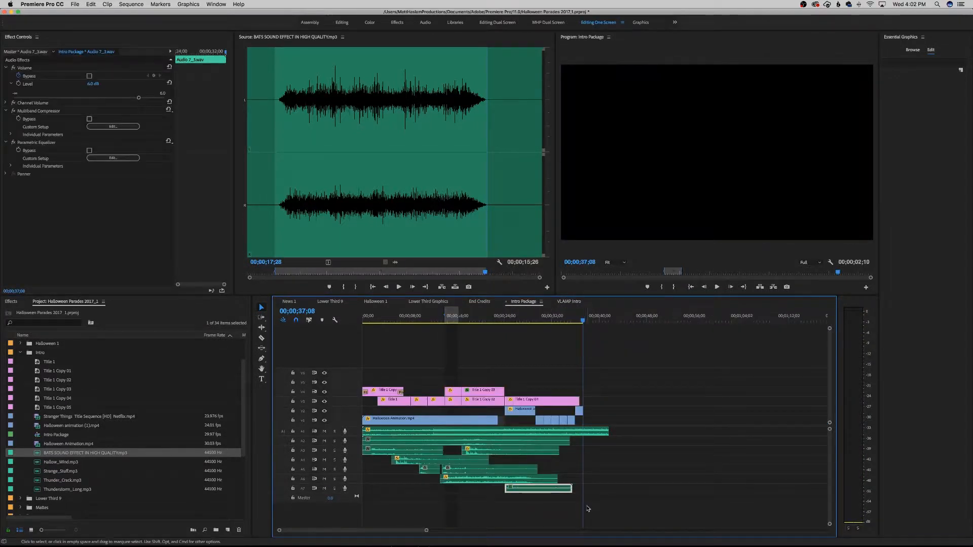
pyautogui.moveTo(614, 506); pyautogui.dragTo(364, 448)
# - Replace the sound effects in VLAMP Intro with the copied A3 to A7 clips, starting at 00;00;00;00
pyautogui.click(568, 301)
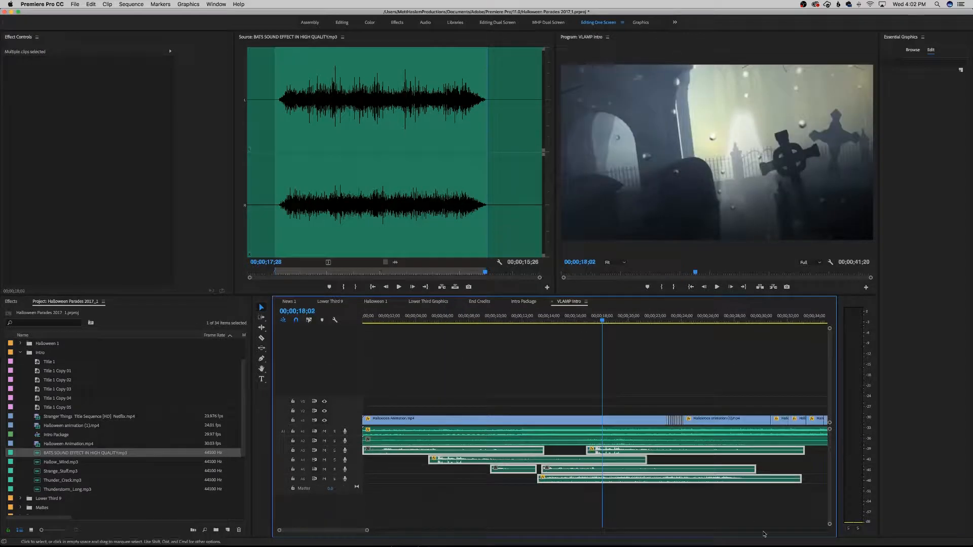
pyautogui.press('Delete')
pyautogui.press('Home')
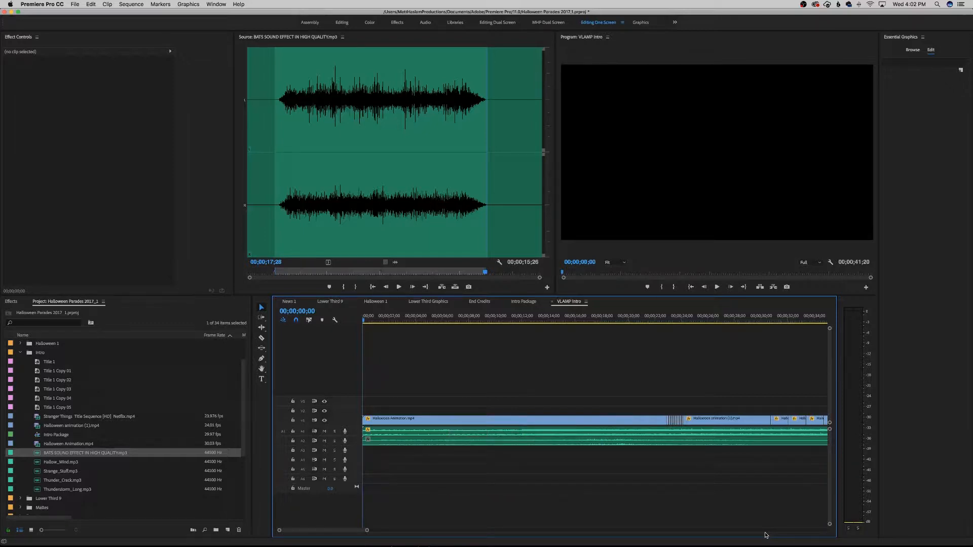
pyautogui.press('space')
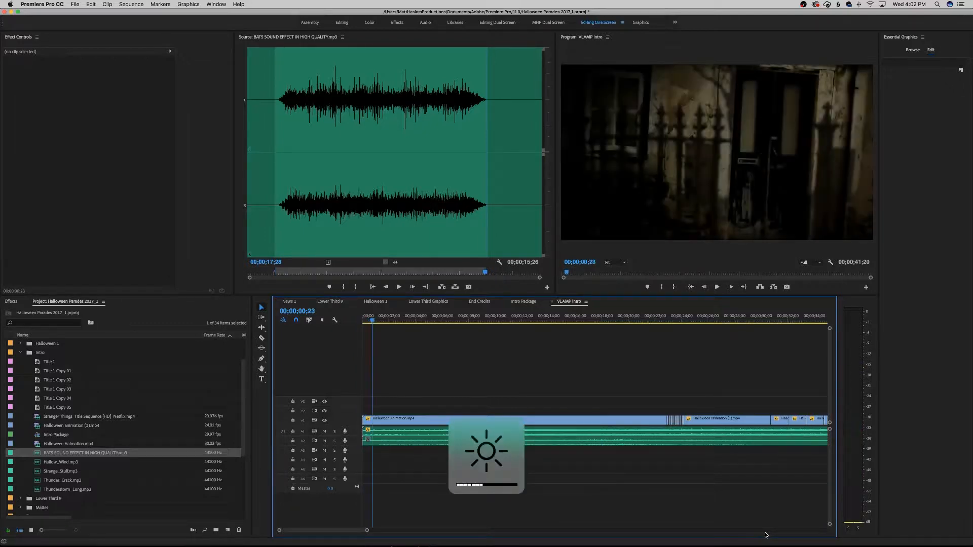
pyautogui.press('Home')
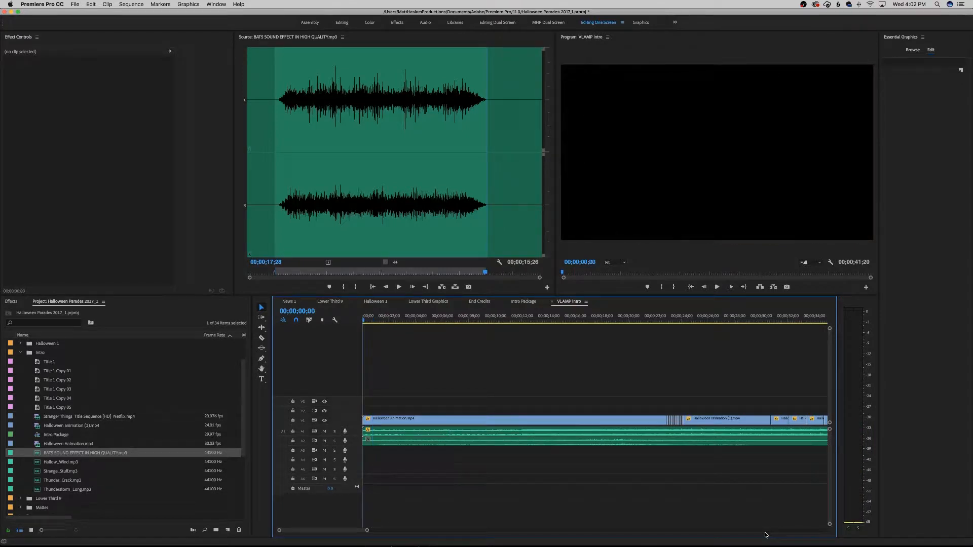
pyautogui.press('super+z')
# - Scrub VLAMP Intro between about 22 and 25 seconds to examine the cut from the moon to the tombstone against the start of Audio 7_3.wav
pyautogui.click(710, 531)
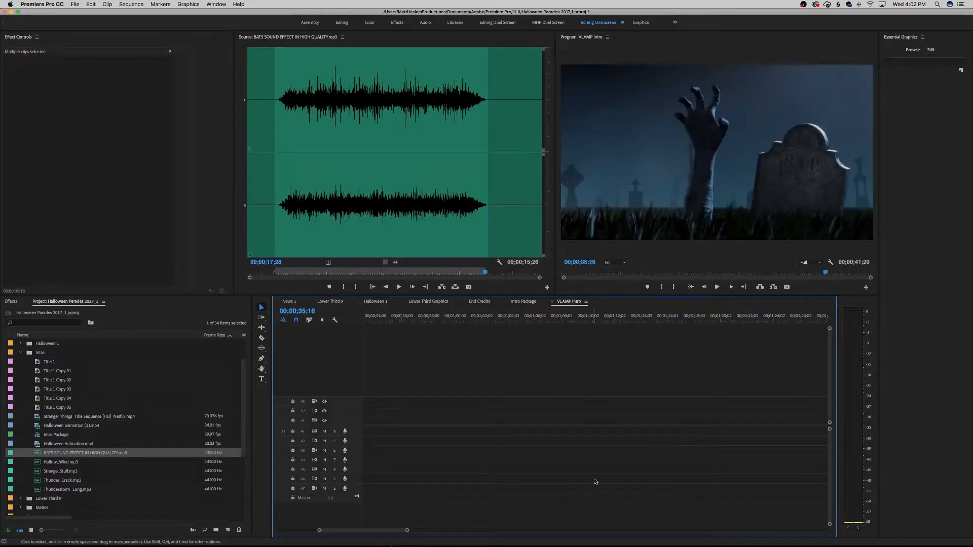
pyautogui.moveTo(381, 530); pyautogui.dragTo(341, 530)
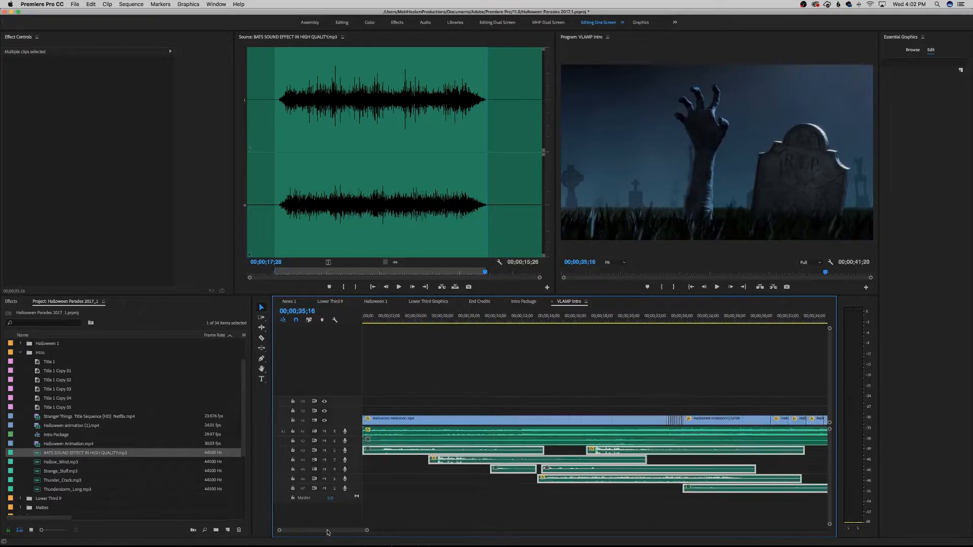
pyautogui.click(680, 317)
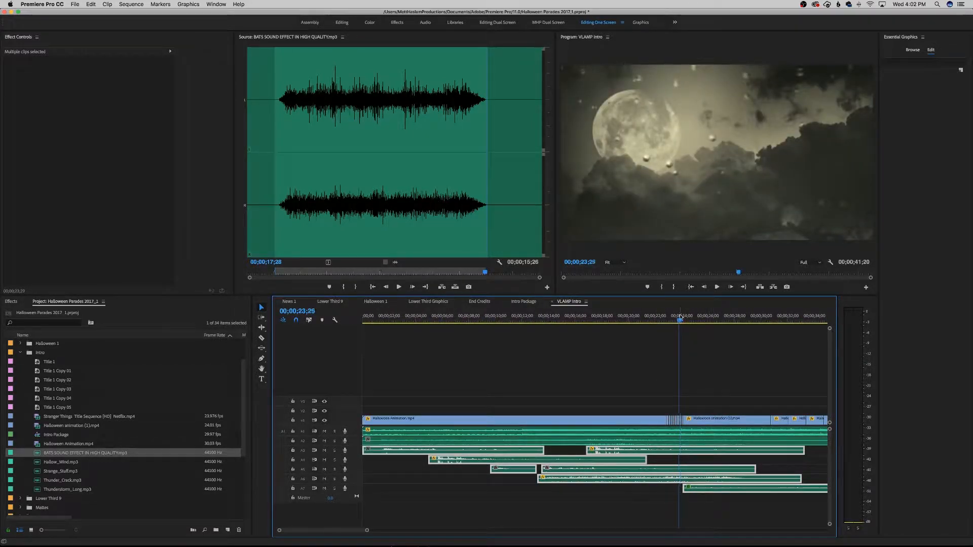
pyautogui.click(686, 316)
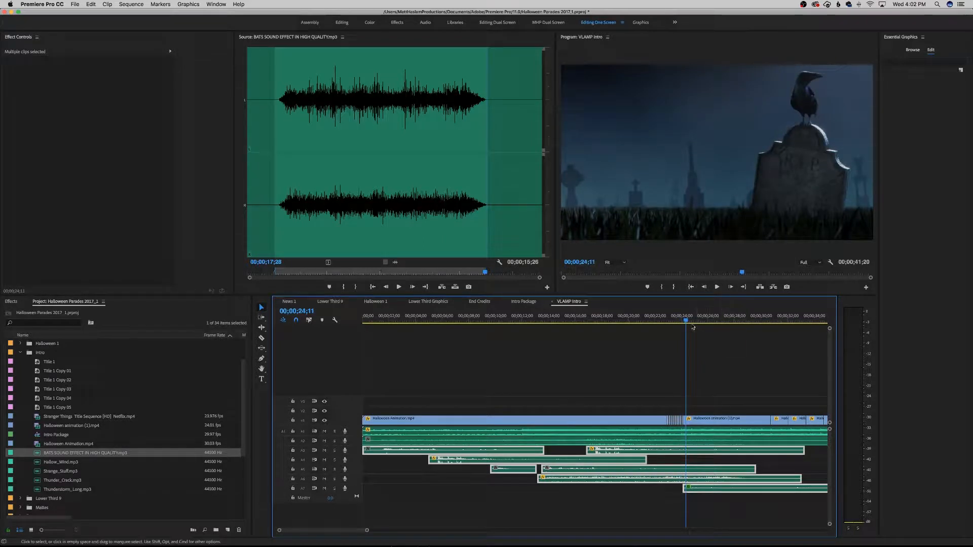
pyautogui.click(694, 317)
pyautogui.moveTo(694, 318); pyautogui.dragTo(685, 323)
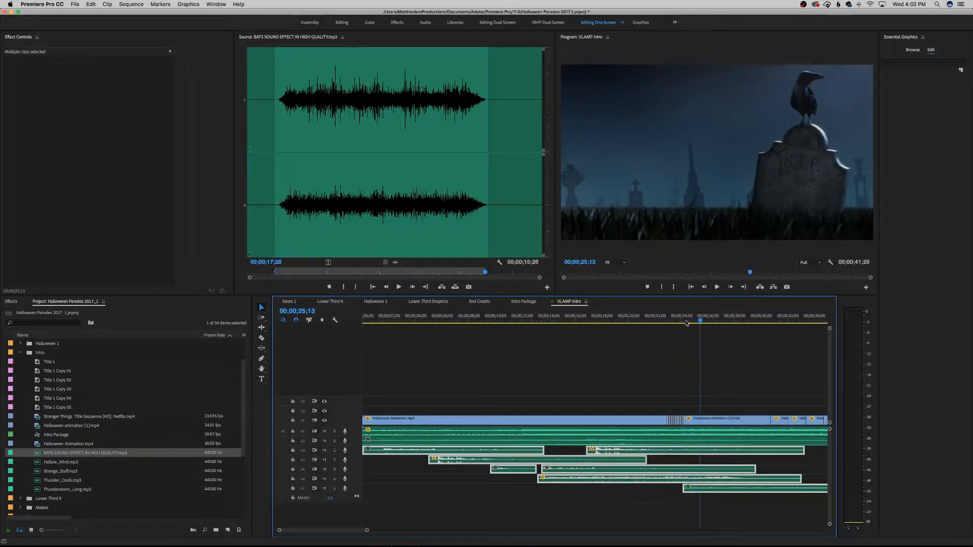
pyautogui.moveTo(686, 323); pyautogui.dragTo(664, 320)
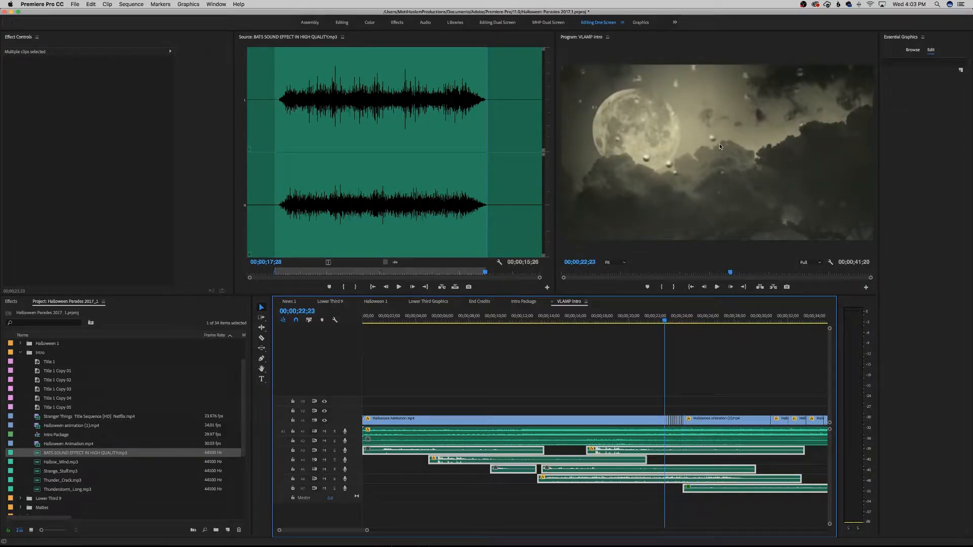
pyautogui.moveTo(686, 322); pyautogui.dragTo(698, 322)
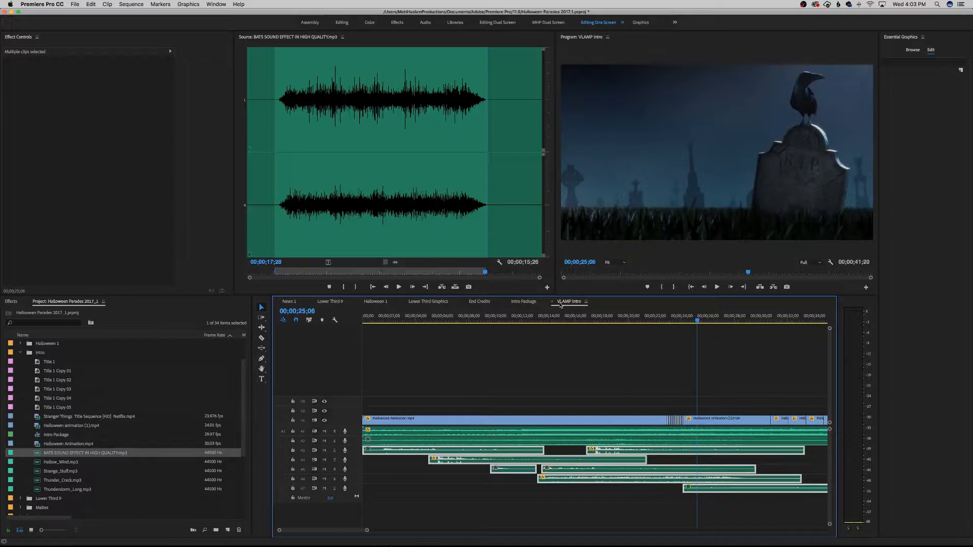
# - Examine the first title of Intro Package at 00;00;01;12
pyautogui.click(531, 303)
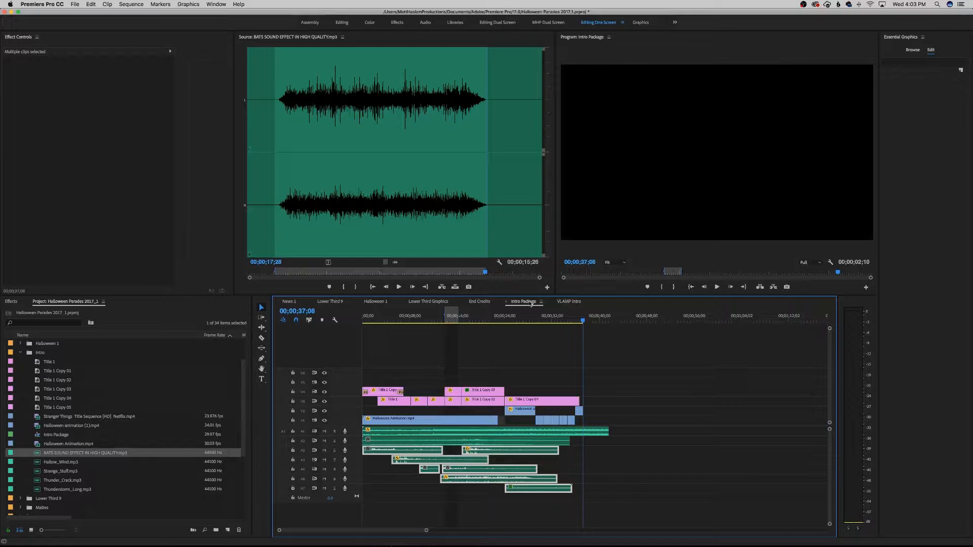
pyautogui.press('Home')
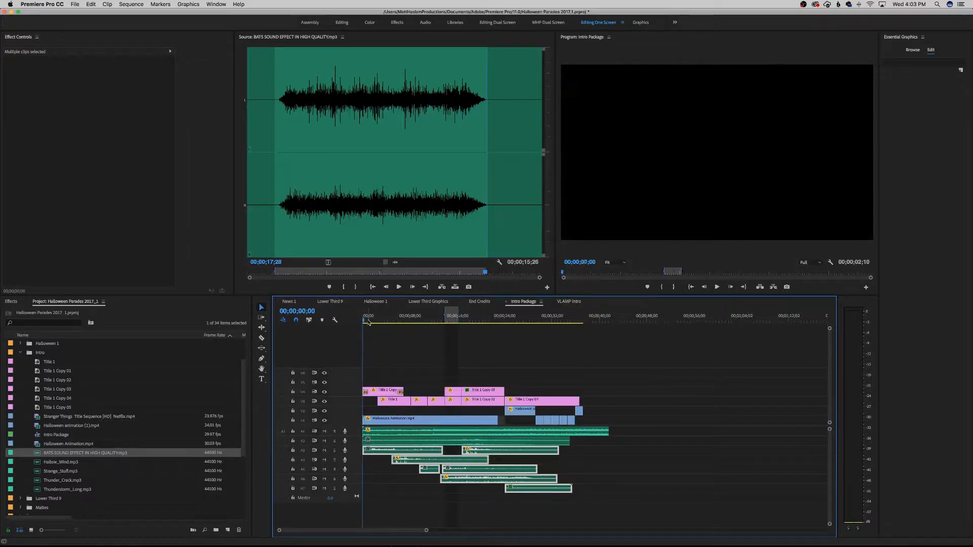
pyautogui.click(371, 323)
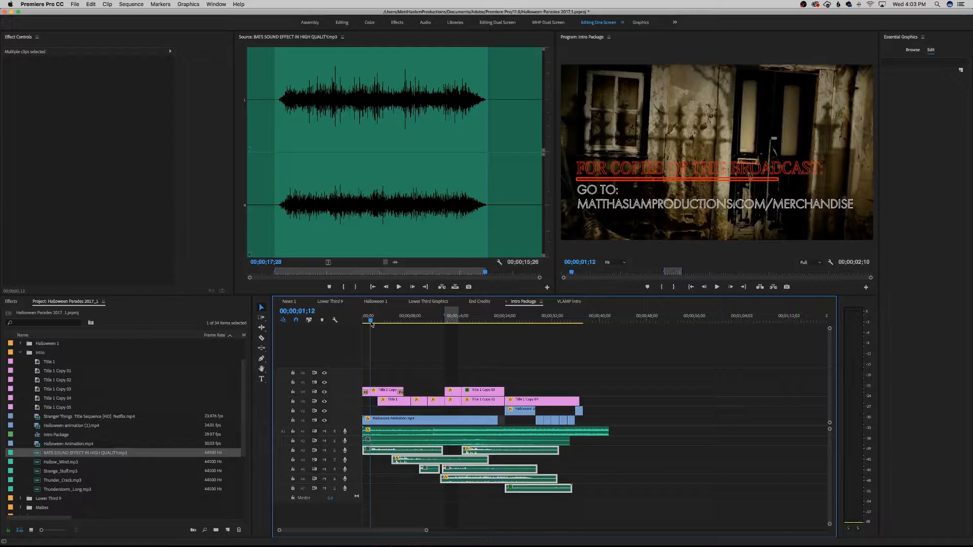
# - Check the opening of VLAMP Intro, and examine how the first titles of Intro Package run up to about 00;00;07;11
pyautogui.click(569, 302)
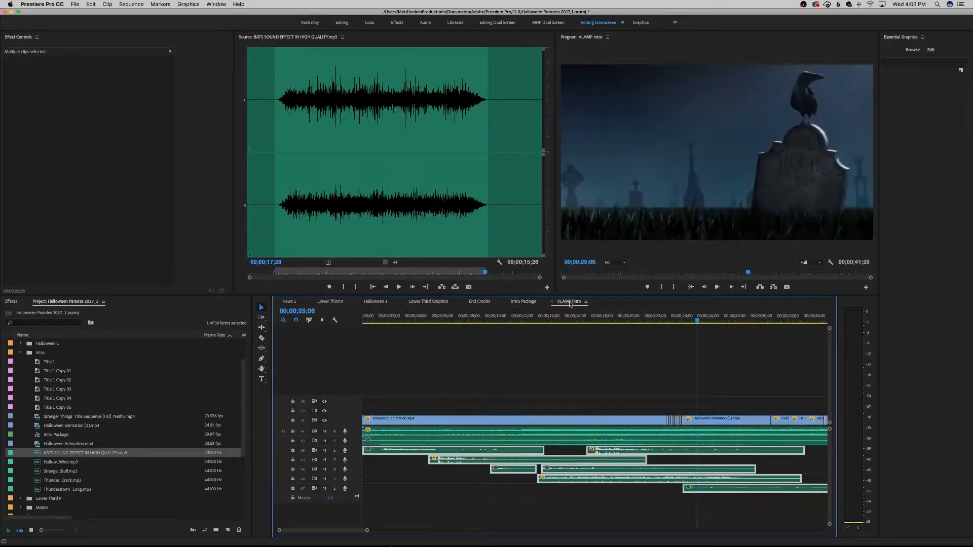
pyautogui.press('Home')
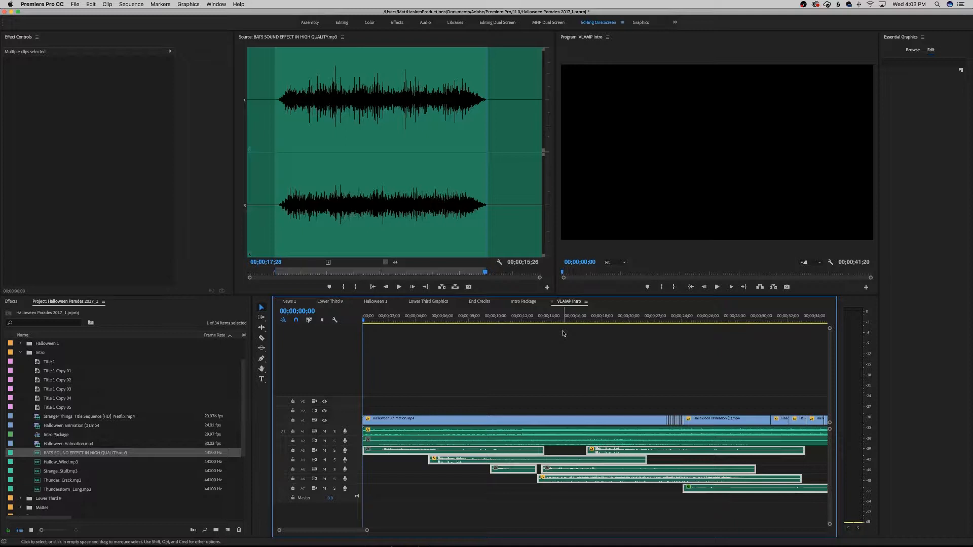
pyautogui.press('Down')
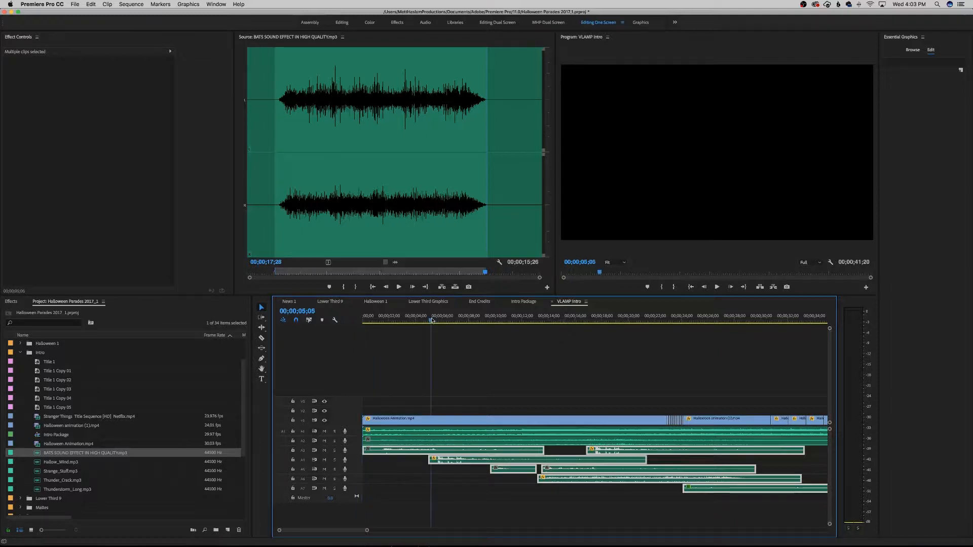
pyautogui.click(523, 302)
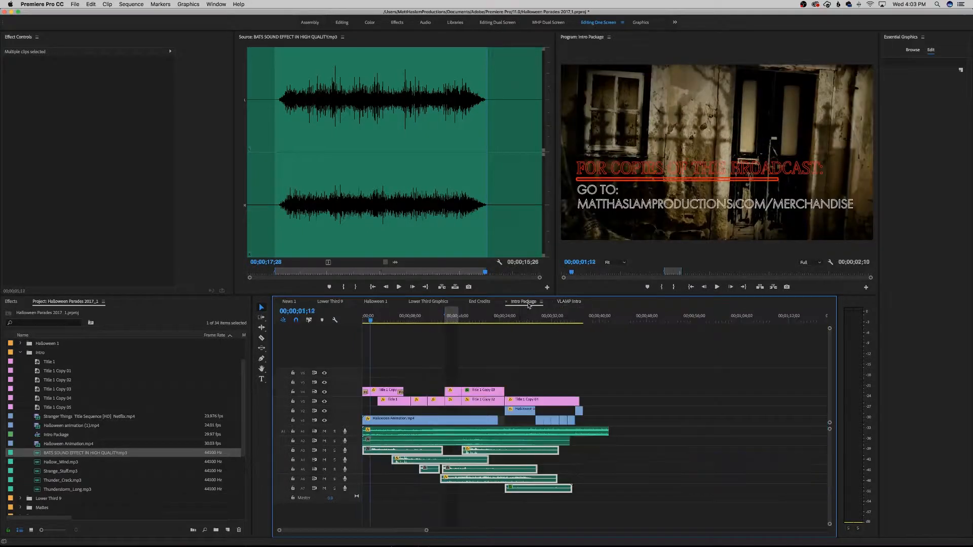
pyautogui.click(405, 321)
pyautogui.moveTo(404, 323); pyautogui.dragTo(406, 323)
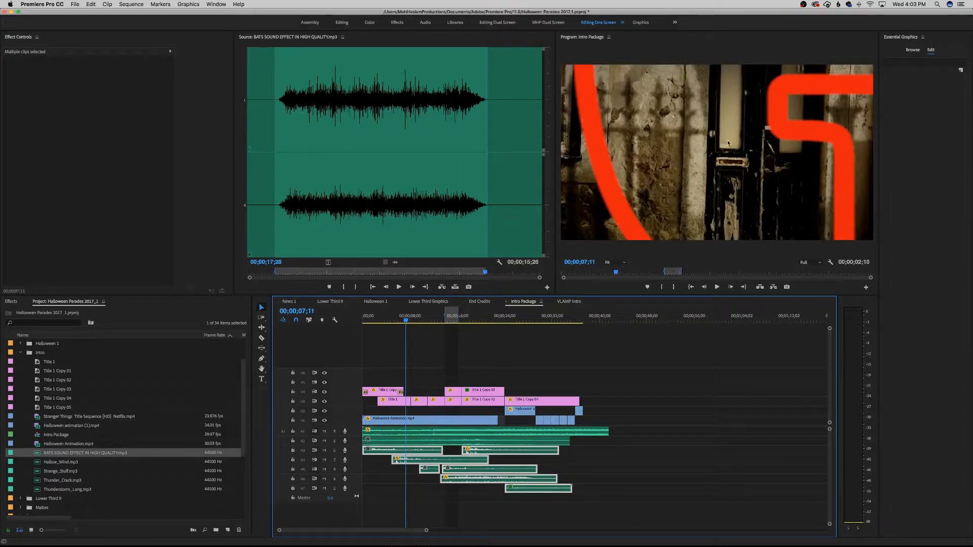
pyautogui.moveTo(384, 320); pyautogui.dragTo(445, 340)
# - Return VLAMP Intro and Intro Package to 00;00;00;00 and replay the first title of Intro Package
pyautogui.click(569, 302)
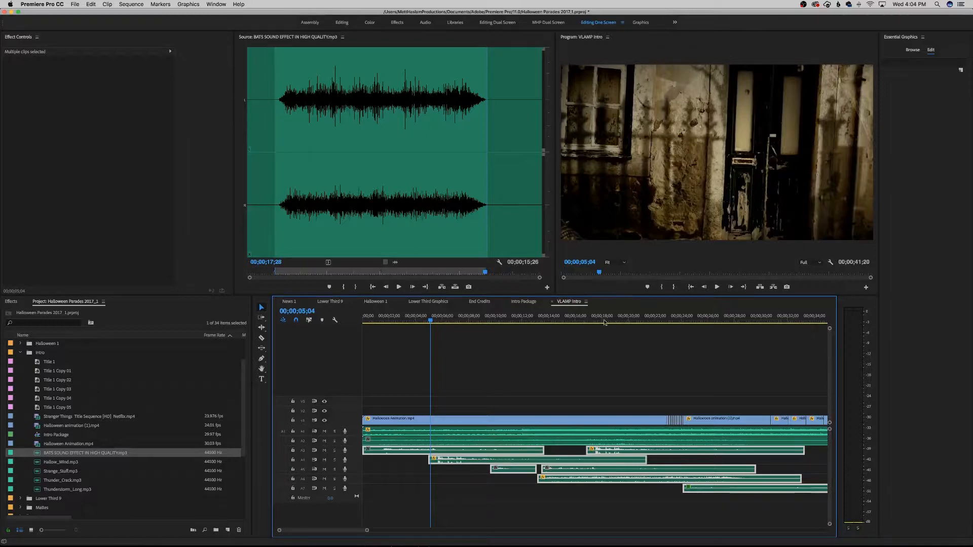
pyautogui.press('Home')
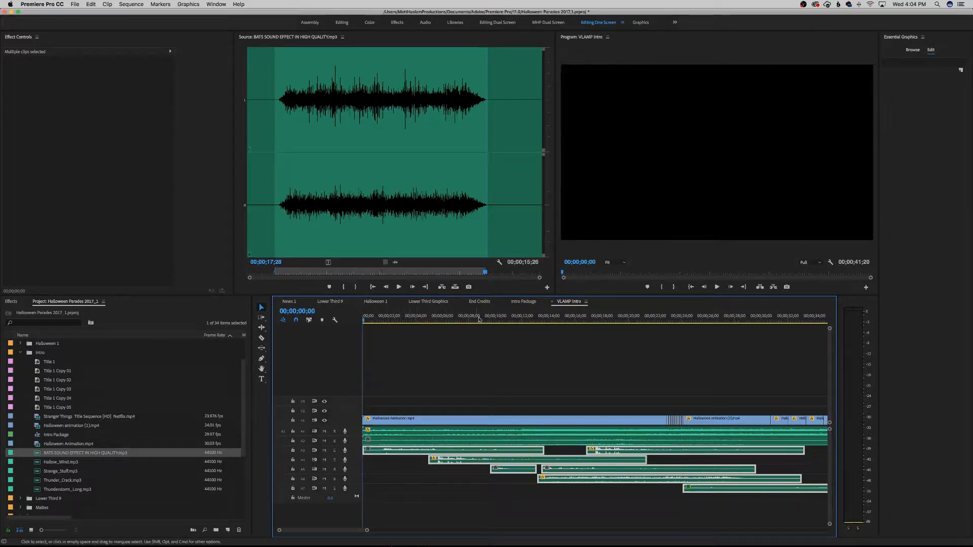
pyautogui.click(513, 302)
pyautogui.press('Home')
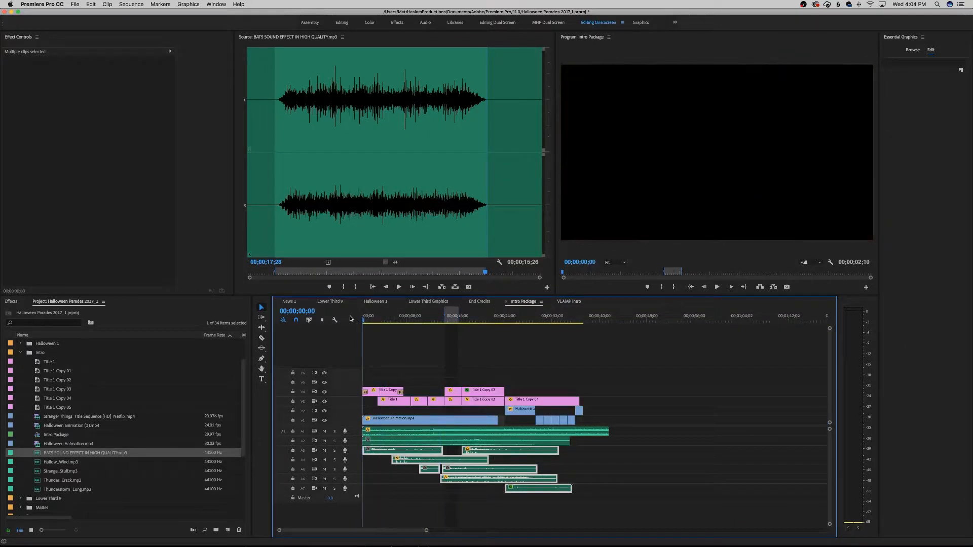
pyautogui.press('space')
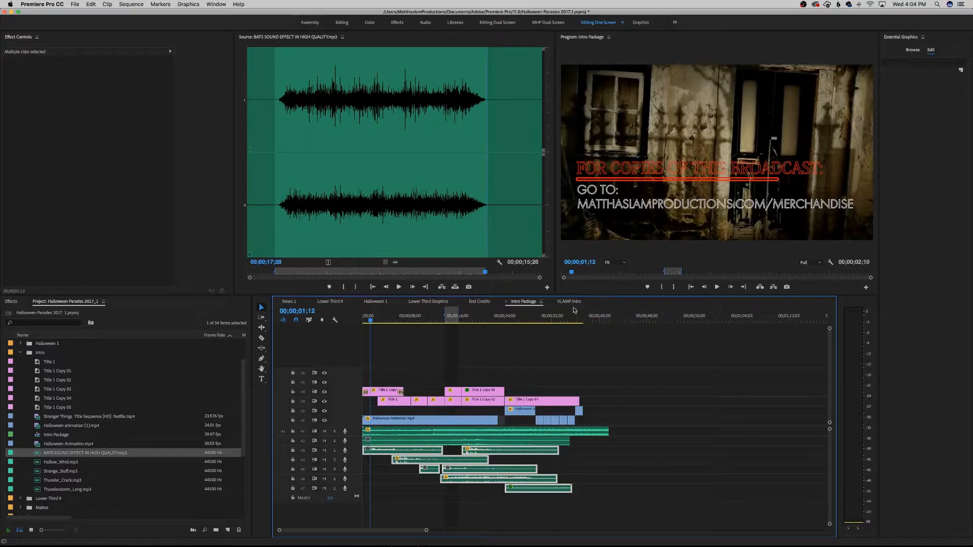
pyautogui.moveTo(401, 318); pyautogui.dragTo(360, 324)
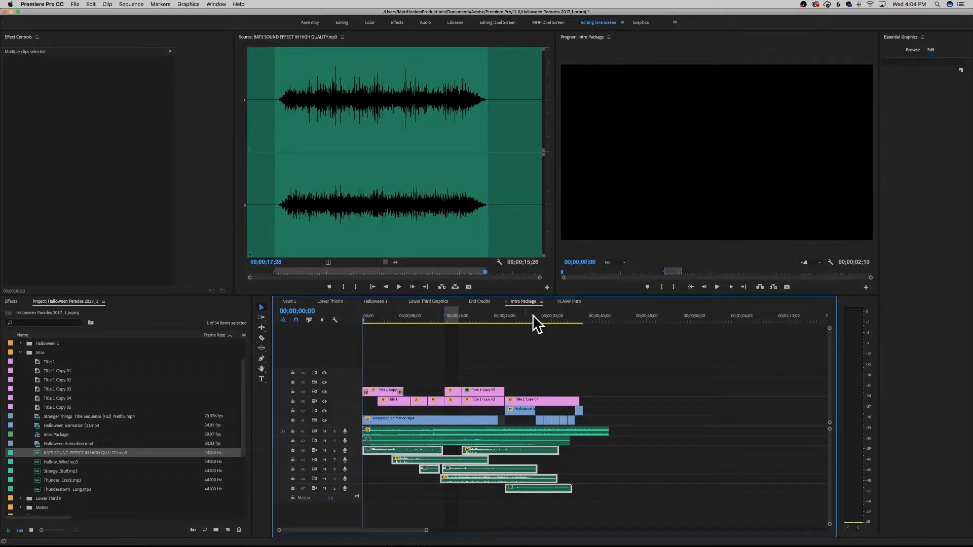
# - Create a new title named "For Copies of this Broadcast" while in the VLAMP Intro sequence
pyautogui.click(569, 305)
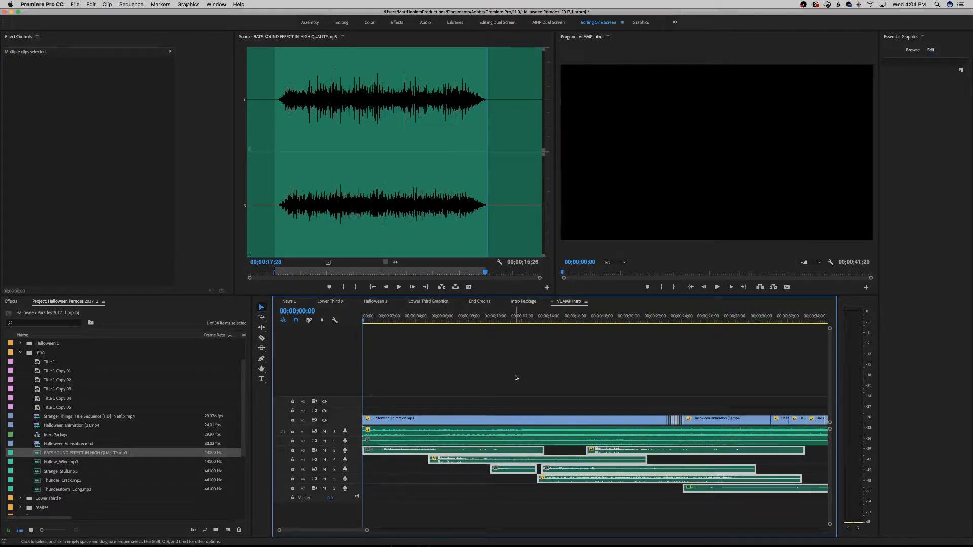
pyautogui.press('super+t')
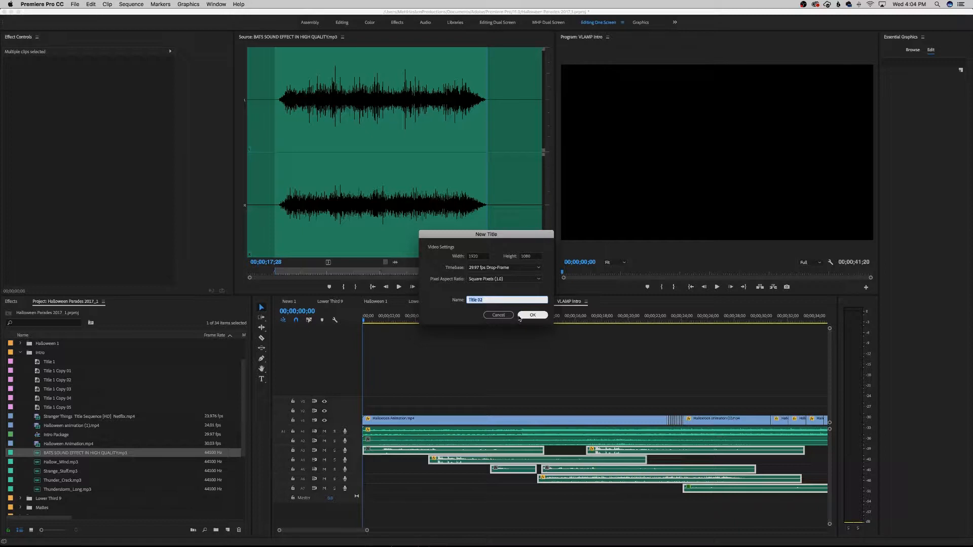
pyautogui.write('Fo')
pyautogui.write('r Copies of this Broadcast')
pyautogui.press('Return')
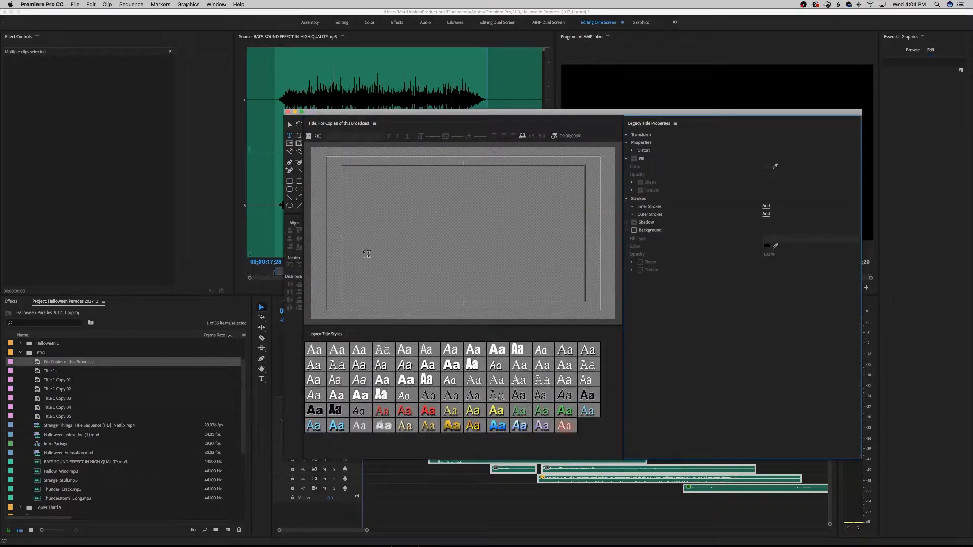
# - Add a wide text box reading "For Copies of This Broadcast:" in the lower part of the title, and close the title
pyautogui.click(327, 252)
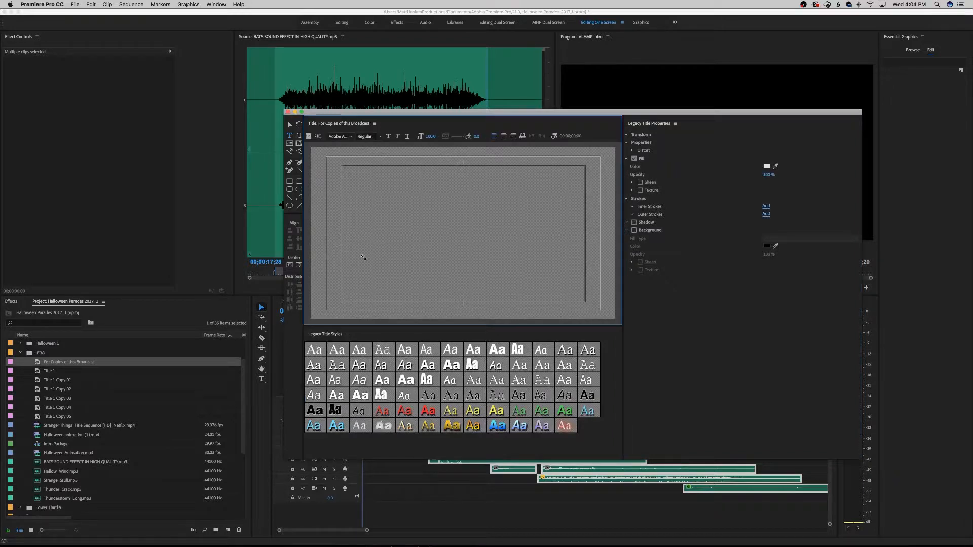
pyautogui.moveTo(479, 274); pyautogui.dragTo(544, 278)
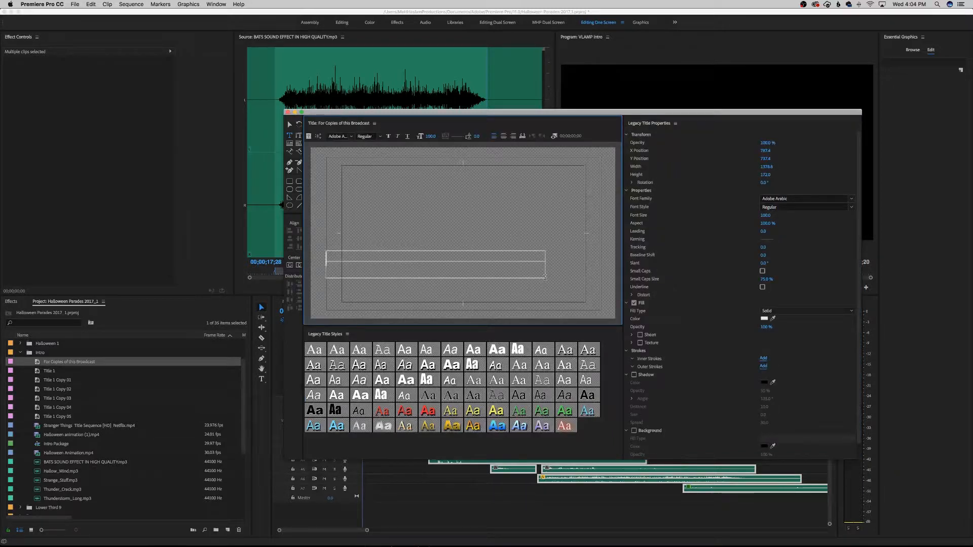
pyautogui.write('For Copies of T')
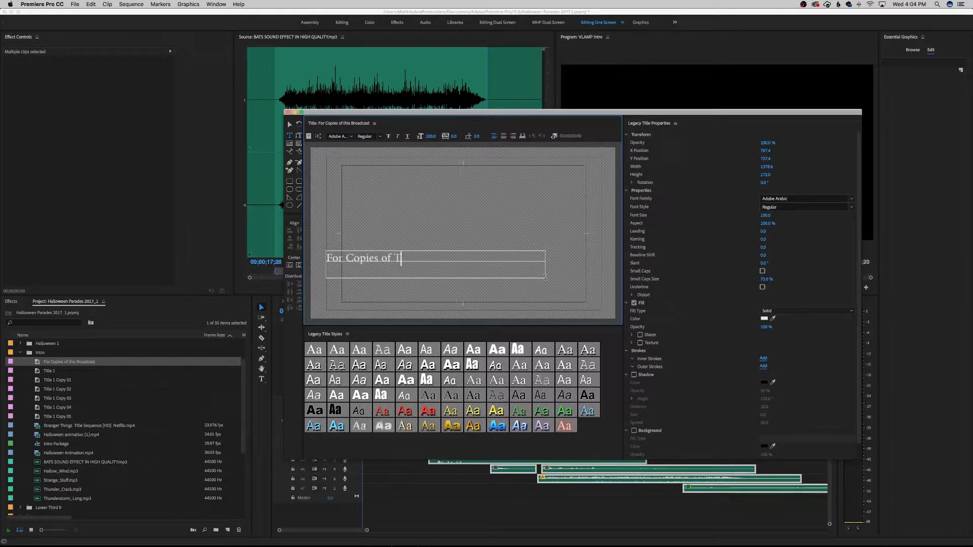
pyautogui.write('his Broadcast:')
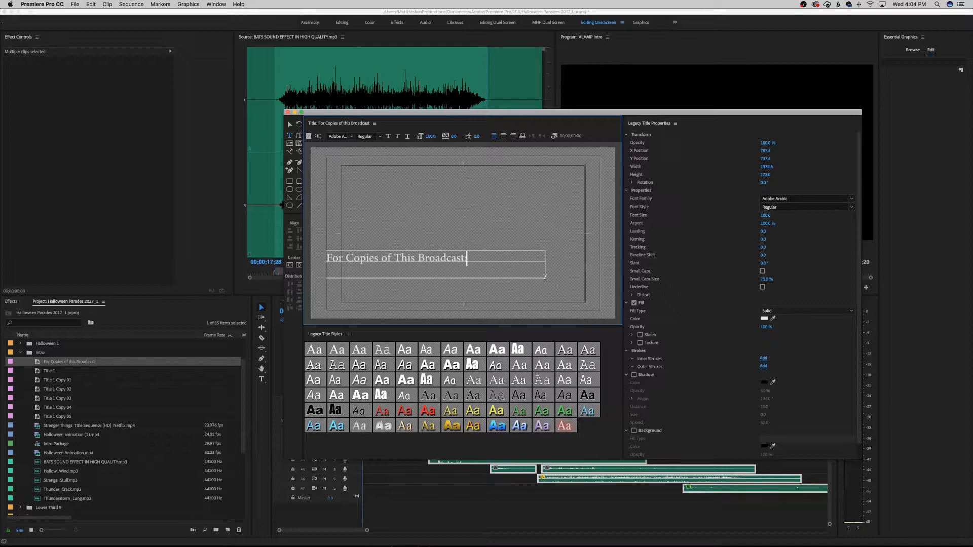
pyautogui.press('super+a')
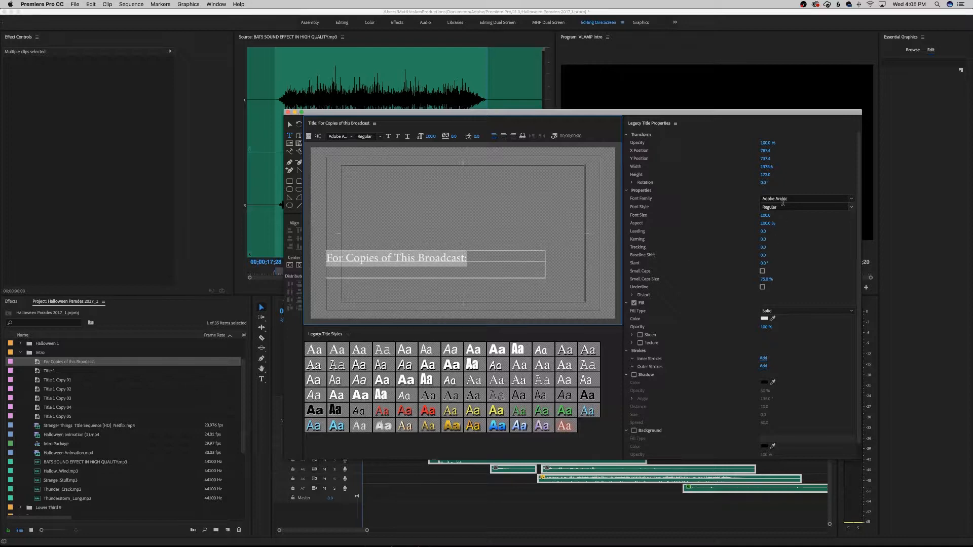
pyautogui.click(653, 510)
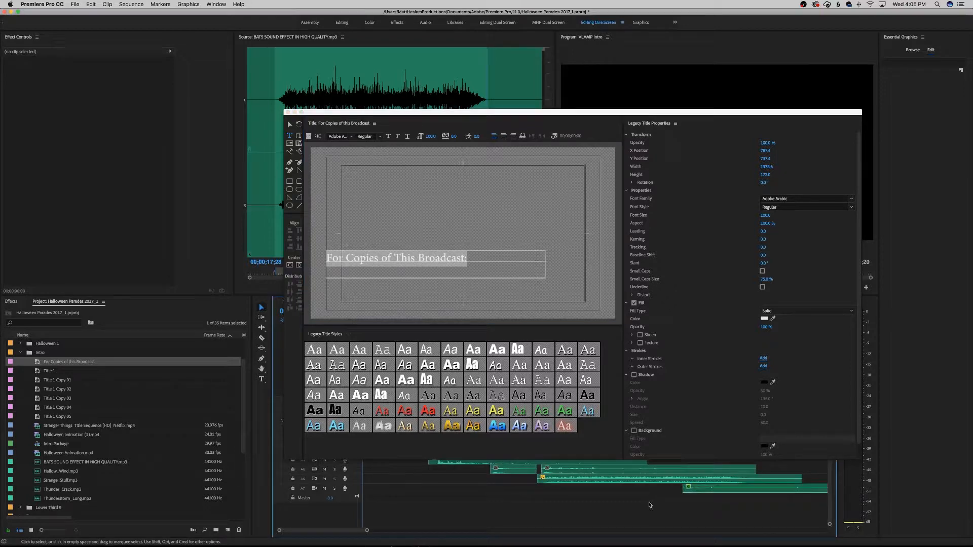
pyautogui.click(294, 111)
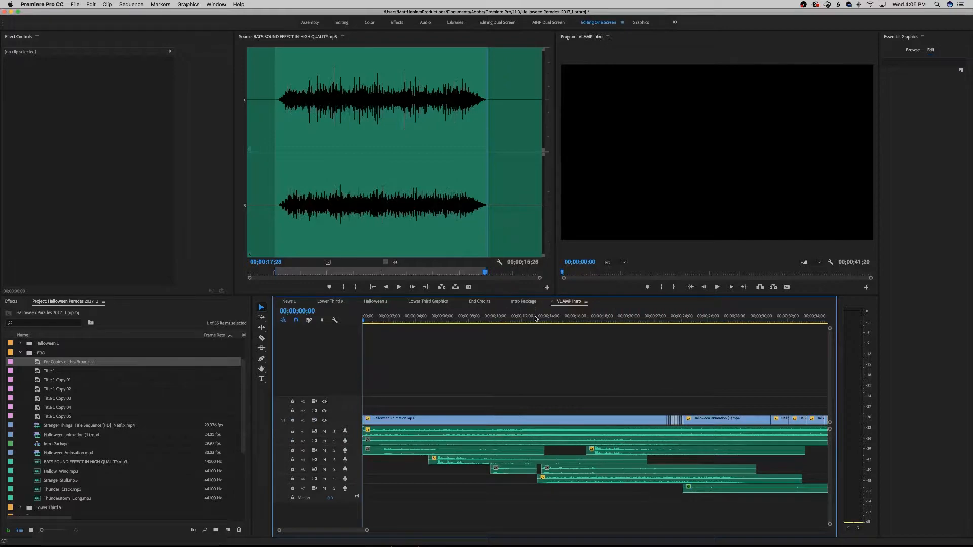
# - Select the first title clip of Intro Package with the playhead near 00;00;01;28
pyautogui.click(527, 303)
pyautogui.click(374, 317)
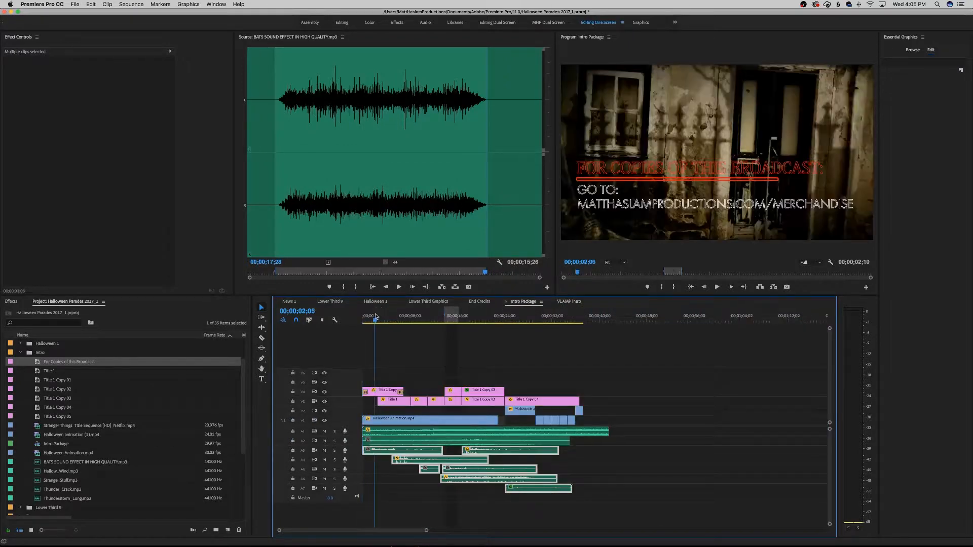
pyautogui.click(370, 392)
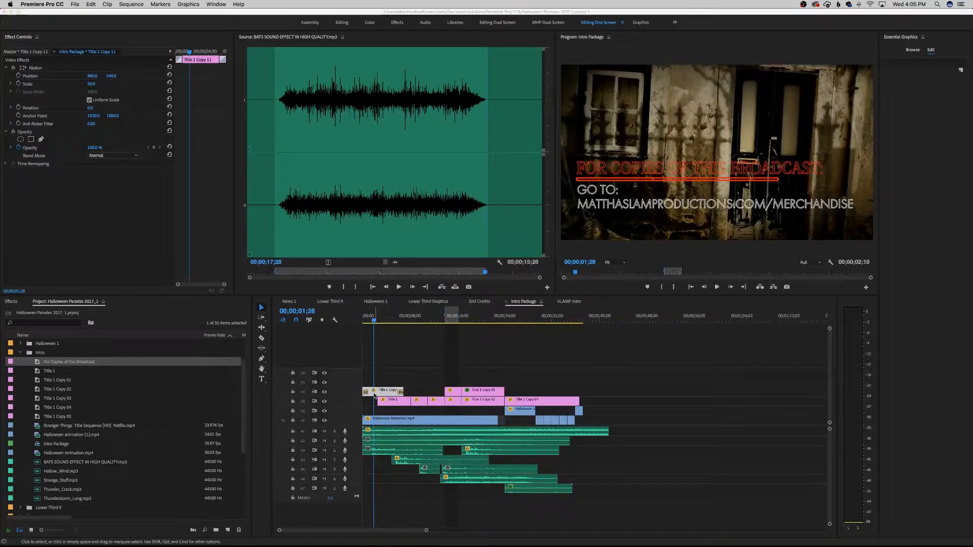
pyautogui.moveTo(405, 545)
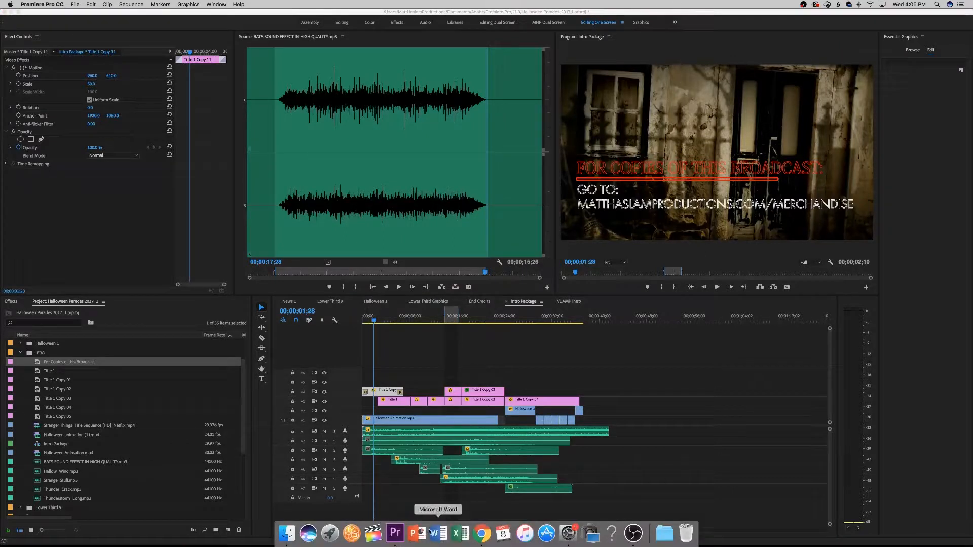
pyautogui.rightClick(393, 533)
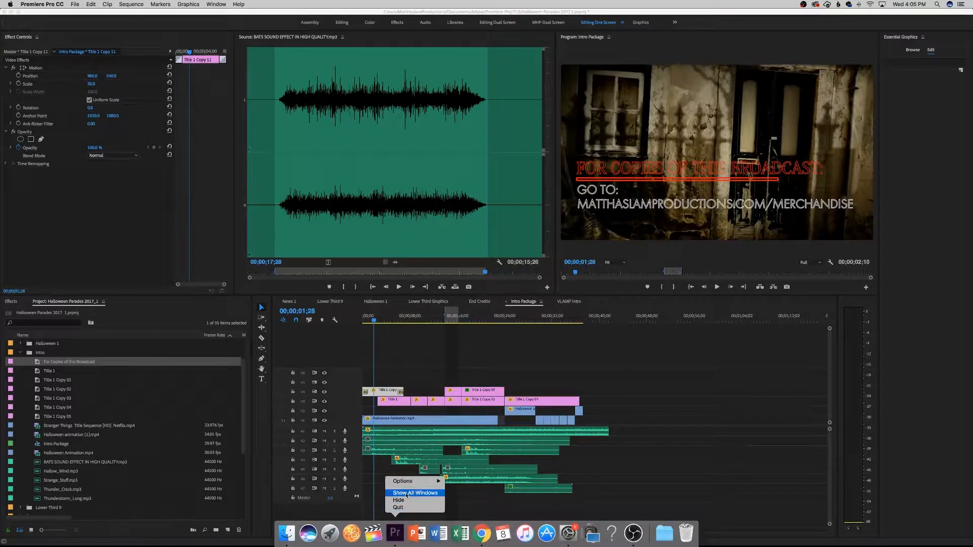
pyautogui.click(395, 533)
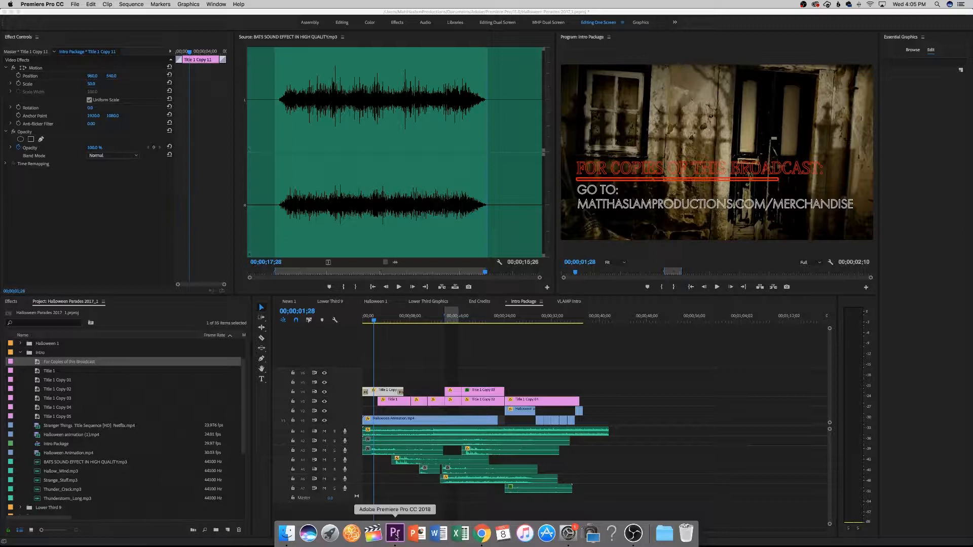
pyautogui.rightClick(396, 528)
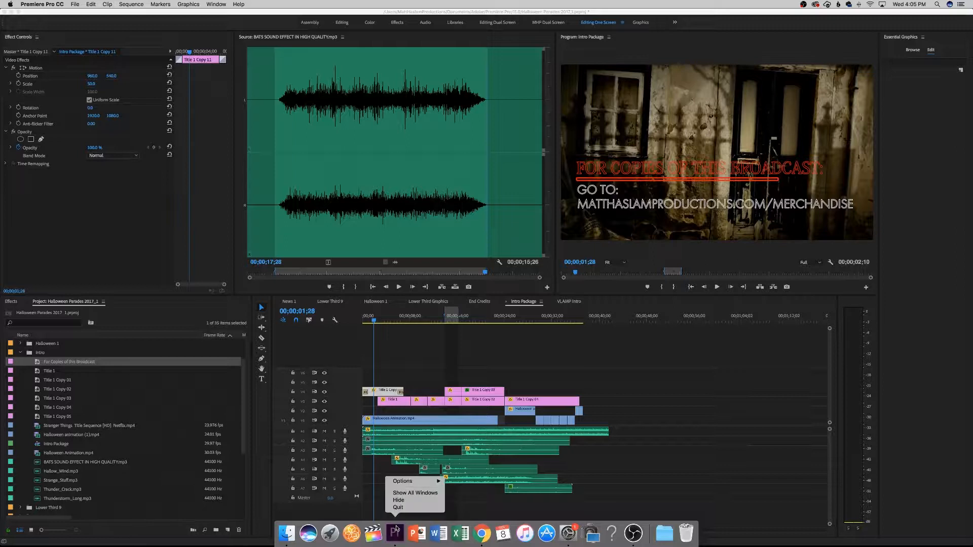
pyautogui.click(735, 411)
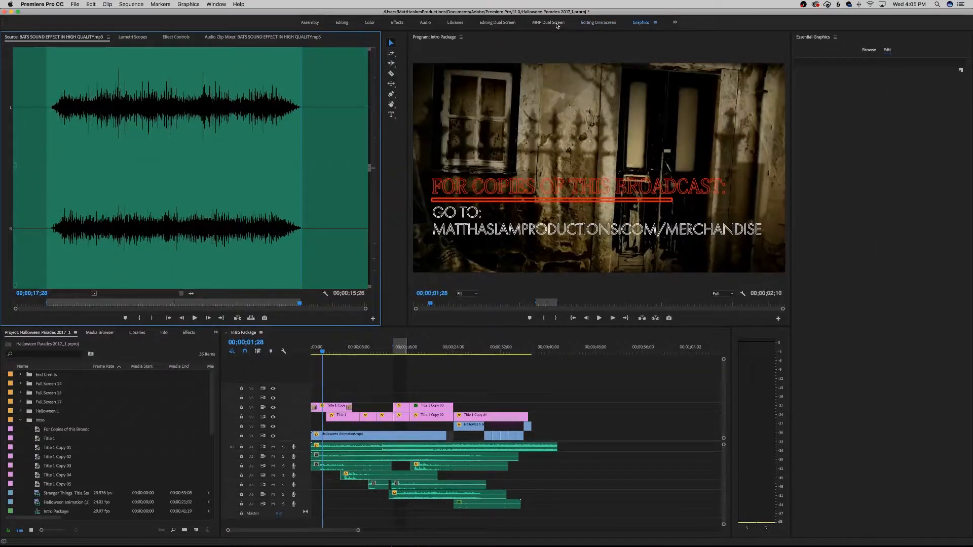
pyautogui.click(556, 23)
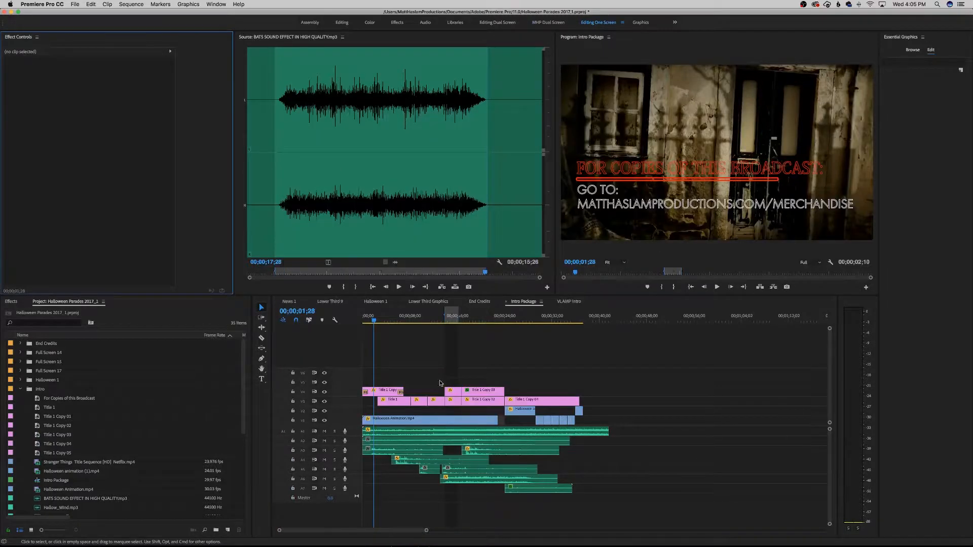
# - Open the first title of Intro Package to examine the font family of its red heading, and close it
pyautogui.doubleClick(384, 391)
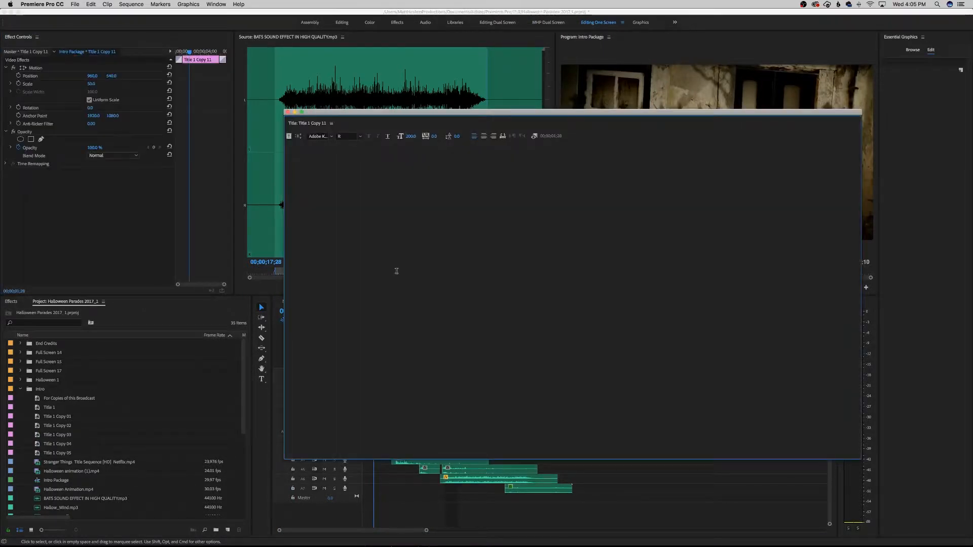
pyautogui.click(343, 137)
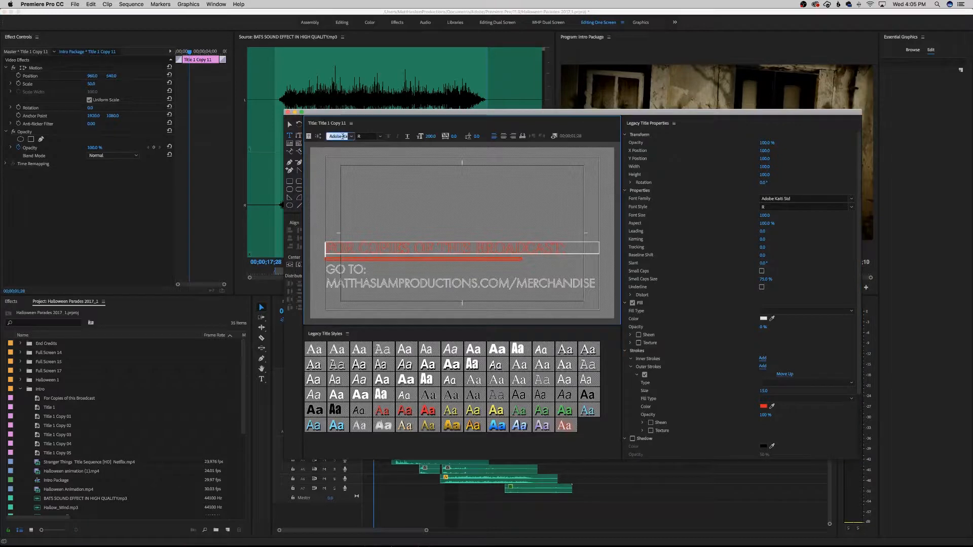
pyautogui.click(351, 136)
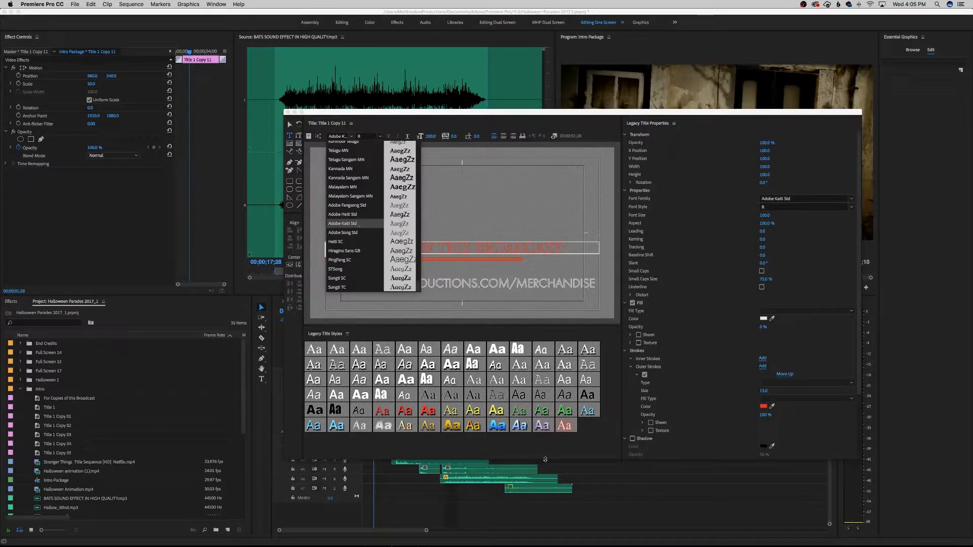
pyautogui.click(663, 510)
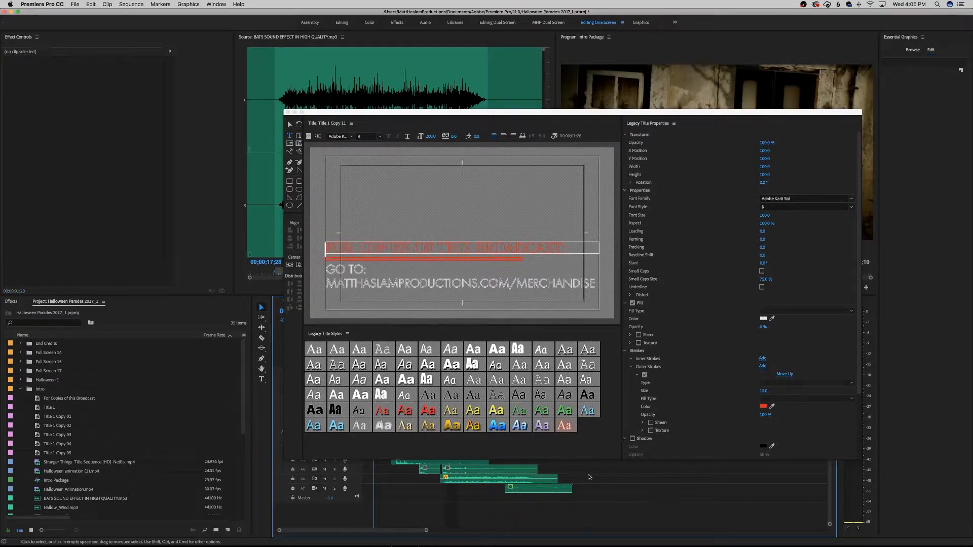
pyautogui.click(289, 112)
# - With the VLAMP Intro sequence active, reopen the "For Copies of this Broadcast" title from the Intro bin and set its font to Adobe Kaiti Std
pyautogui.click(569, 300)
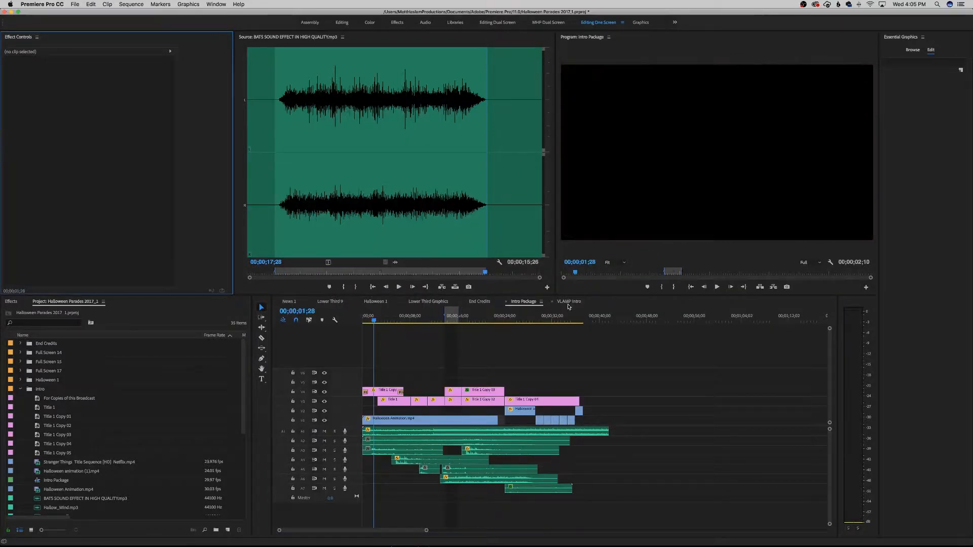
pyautogui.scroll(-5, 98, 464)
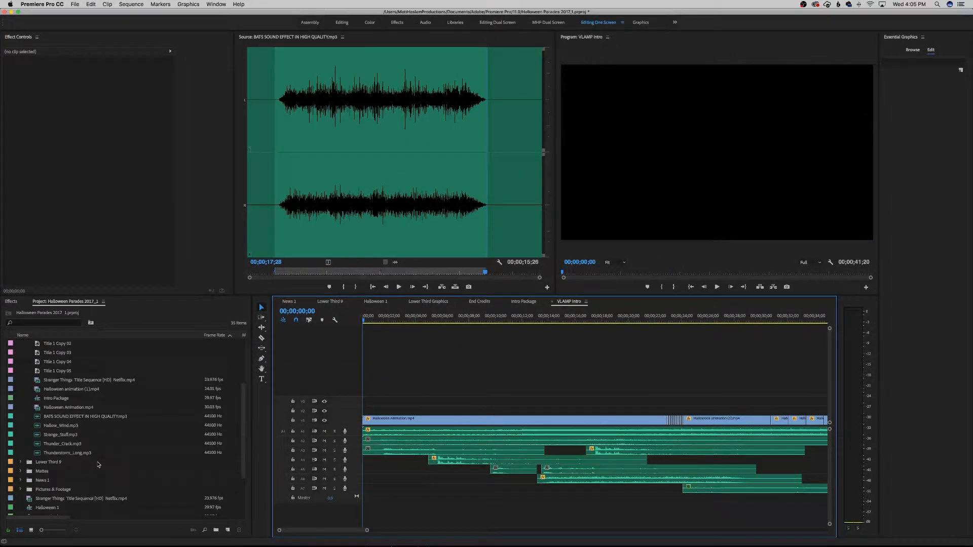
pyautogui.scroll(-2, 99, 465)
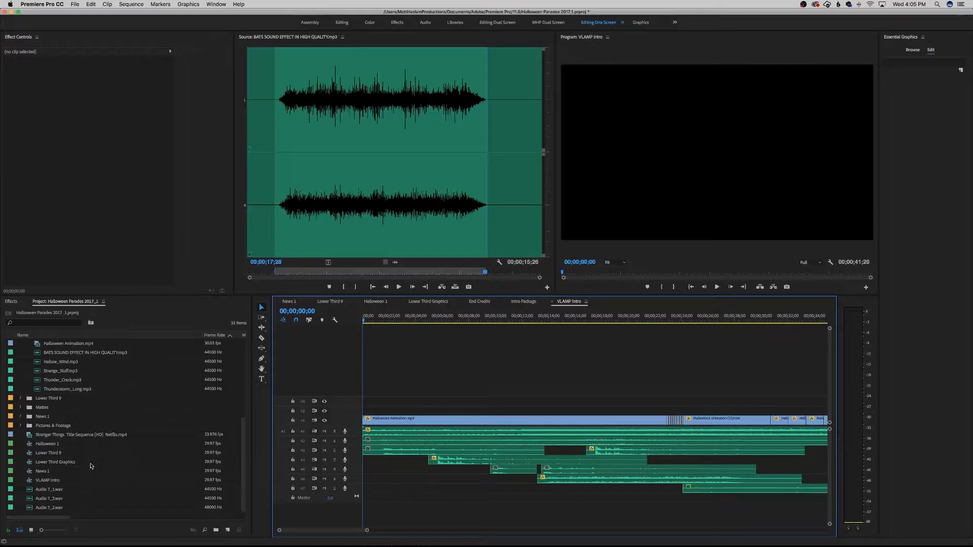
pyautogui.scroll(3, 41, 467)
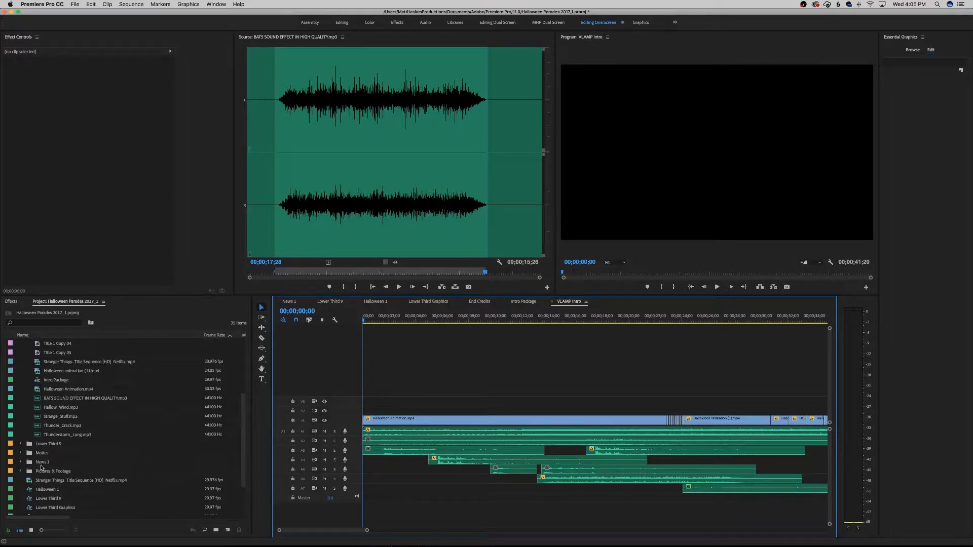
pyautogui.scroll(1, 46, 437)
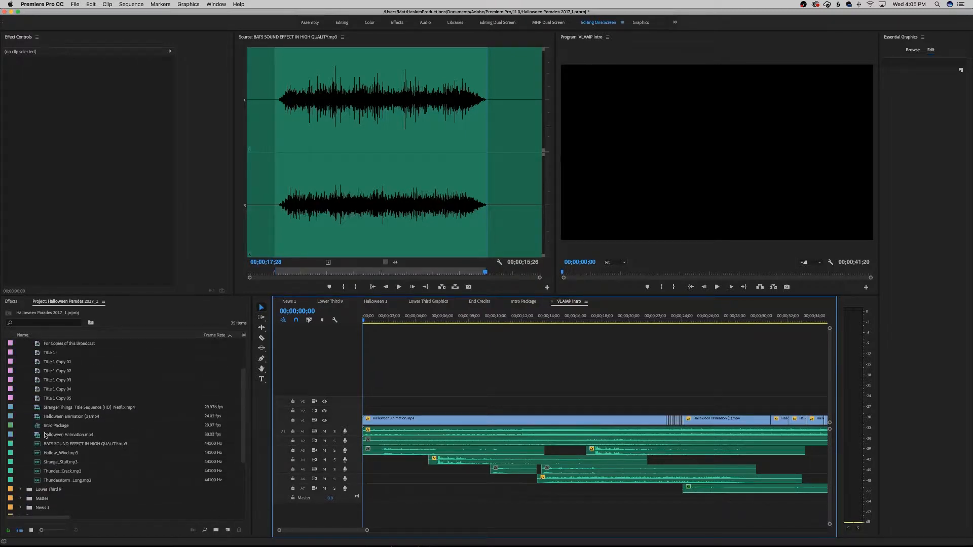
pyautogui.scroll(4, 51, 413)
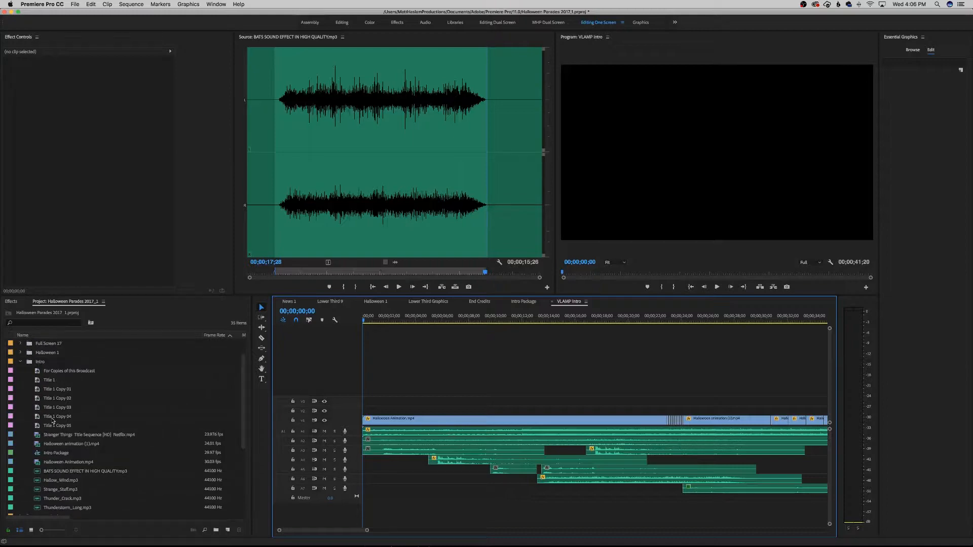
pyautogui.doubleClick(57, 380)
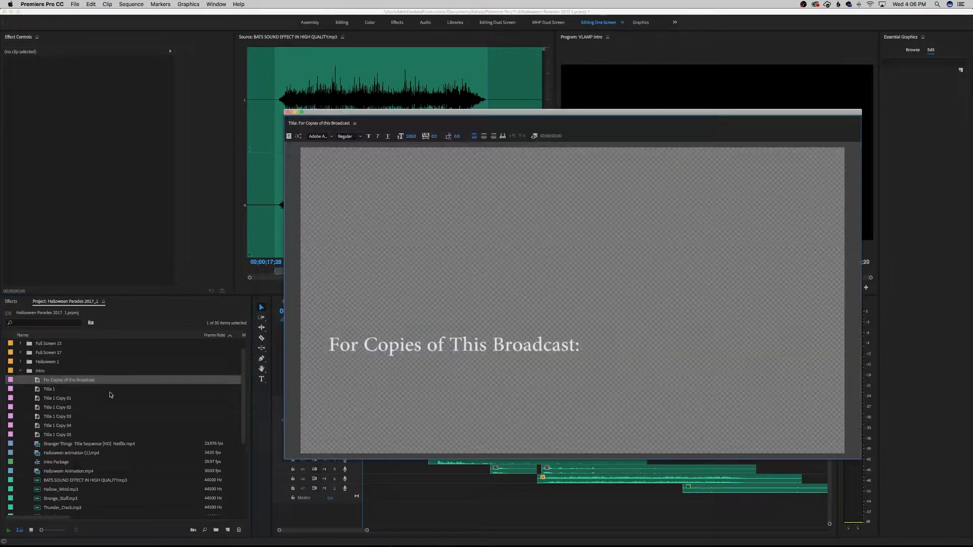
pyautogui.click(339, 136)
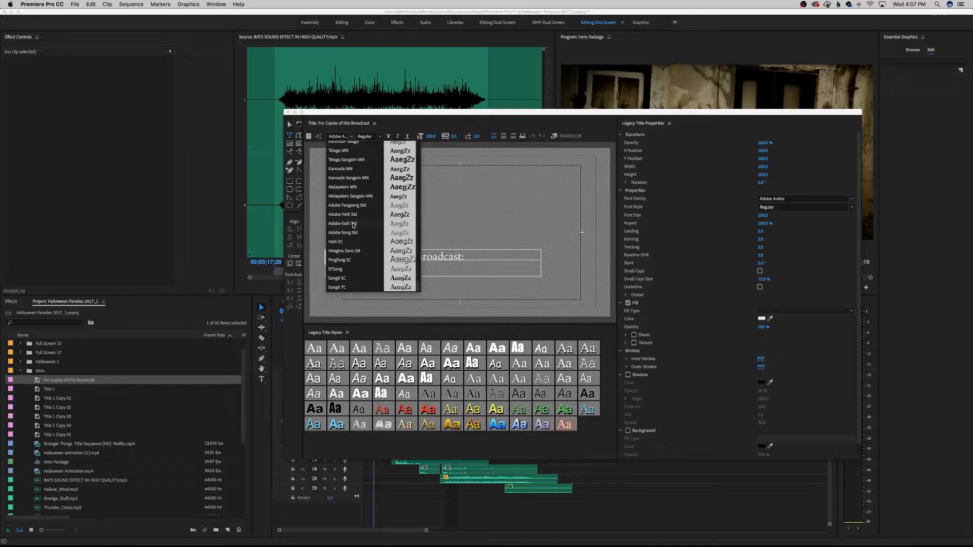
pyautogui.click(353, 226)
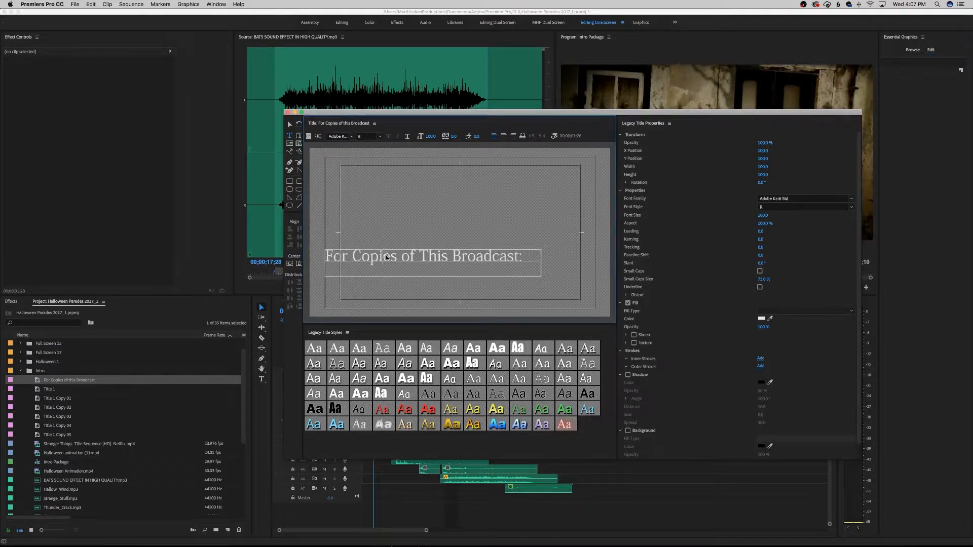
# - Add an outer stroke to all of the "For Copies of This Broadcast:" text and colour it red
pyautogui.press('super+a')
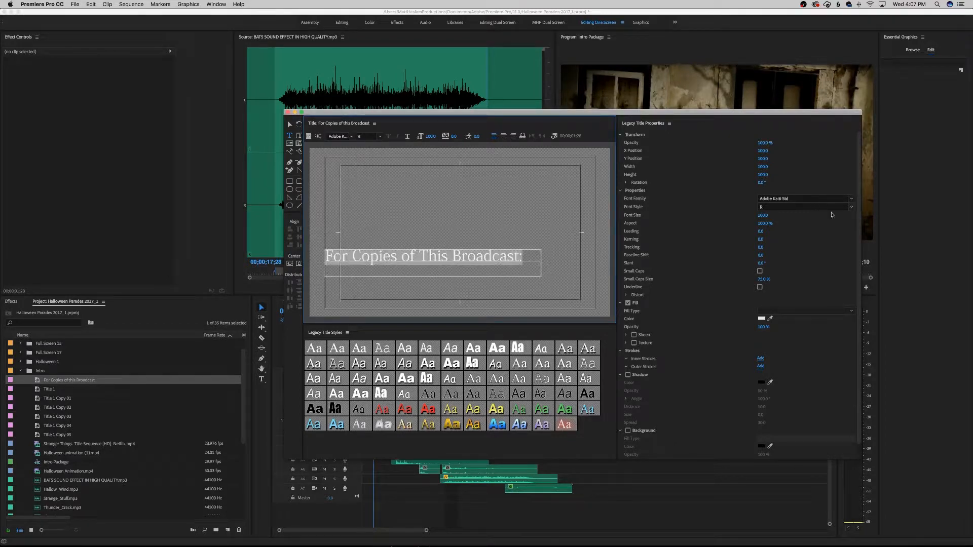
pyautogui.click(851, 208)
pyautogui.click(850, 216)
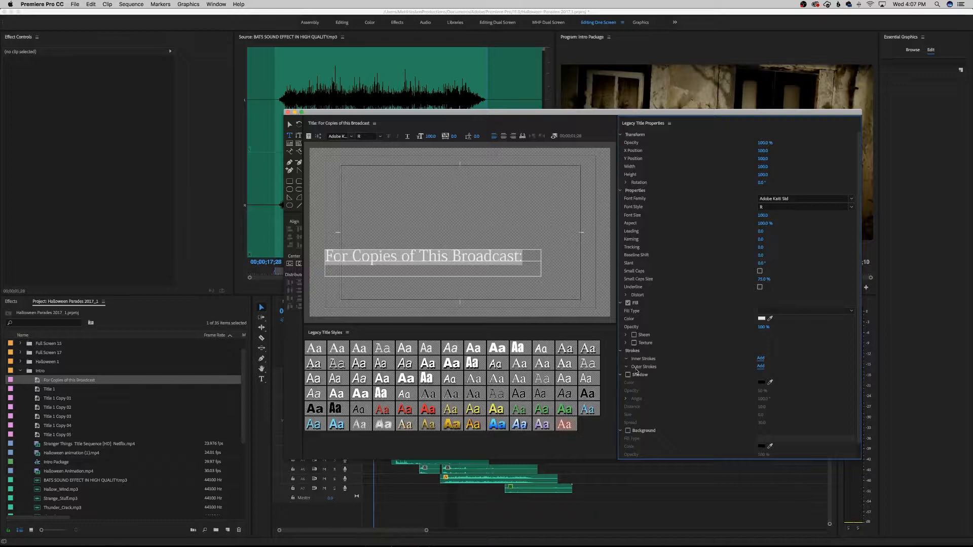
pyautogui.click(761, 366)
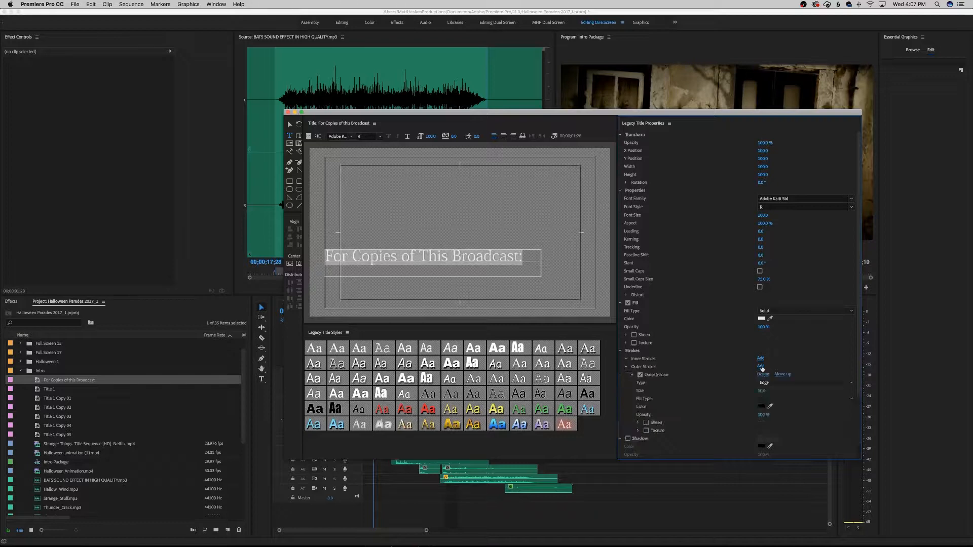
pyautogui.click(761, 406)
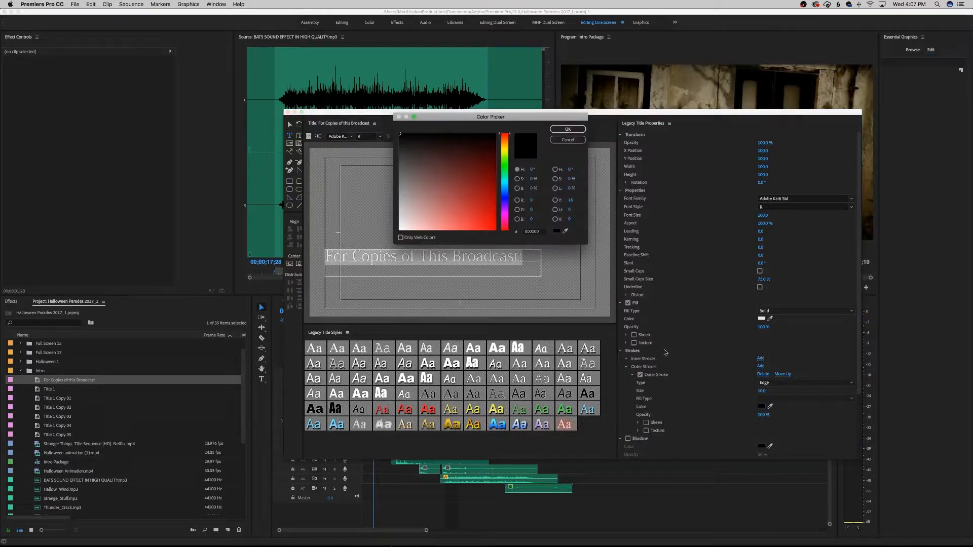
pyautogui.click(482, 205)
pyautogui.moveTo(482, 205); pyautogui.dragTo(474, 204)
pyautogui.click(568, 128)
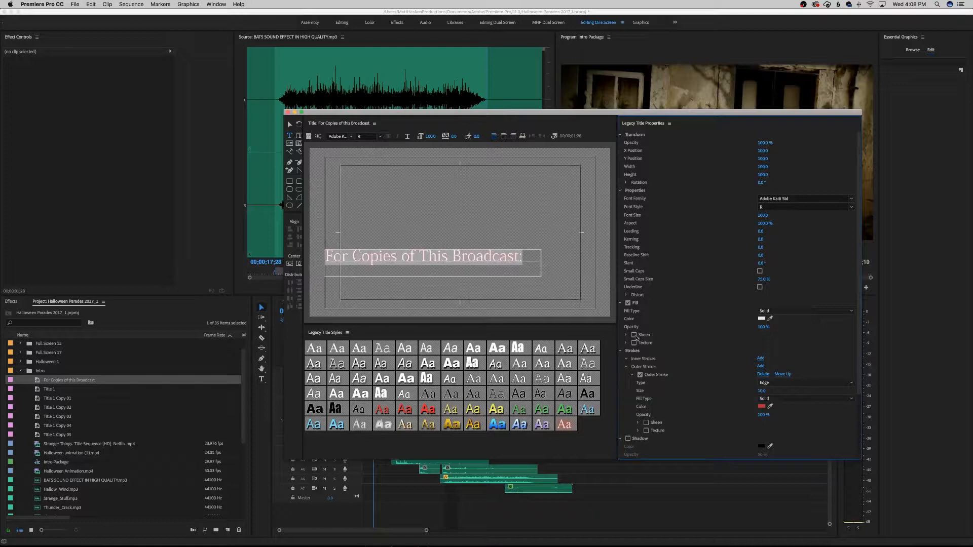
# - Turn off the title text's fill so that only the red stroke is drawn
pyautogui.click(768, 311)
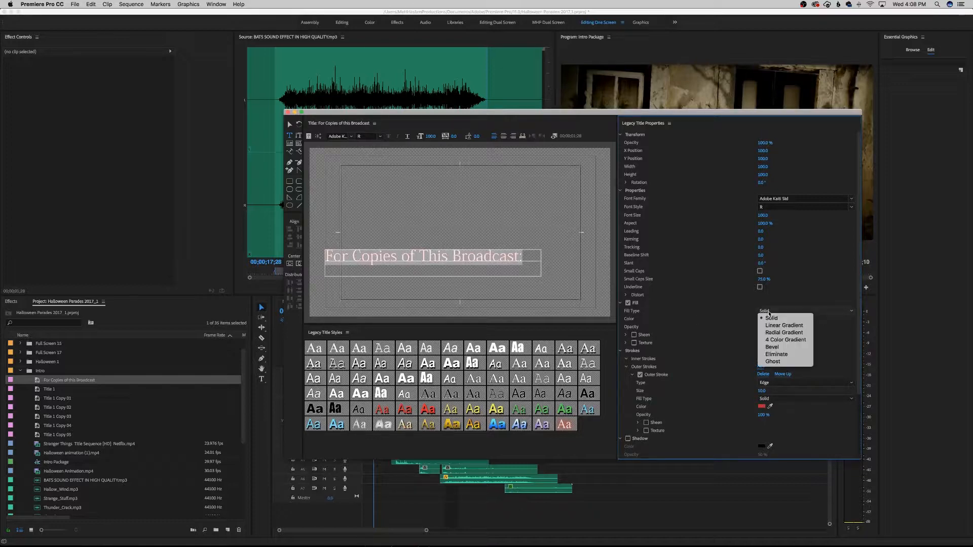
pyautogui.click(628, 304)
pyautogui.click(628, 305)
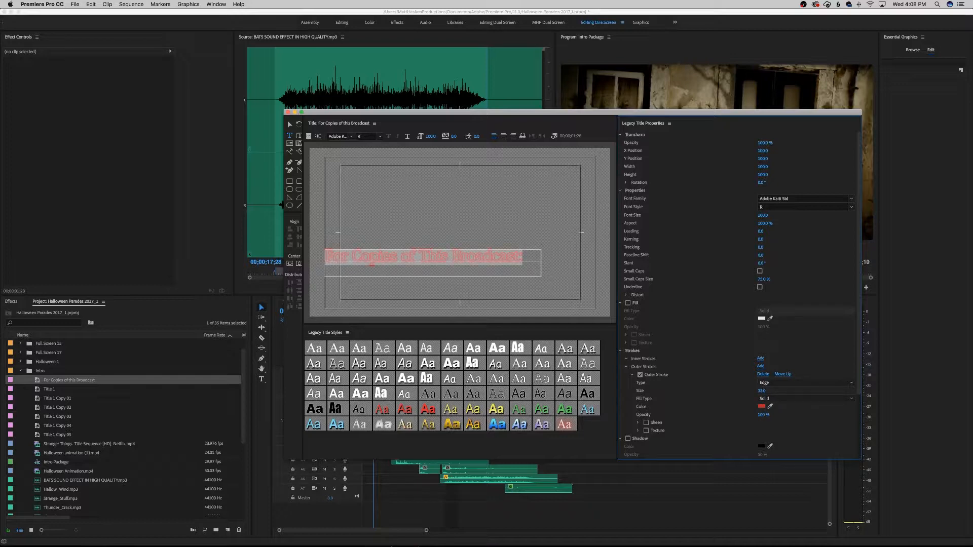
# - Set the title text's font size to 110 and its outer stroke size to 20
pyautogui.moveTo(759, 392); pyautogui.dragTo(693, 396)
pyautogui.moveTo(762, 215)
pyautogui.mouseDown()
pyautogui.moveTo(782, 215)
pyautogui.moveTo(767, 214)
pyautogui.mouseUp()
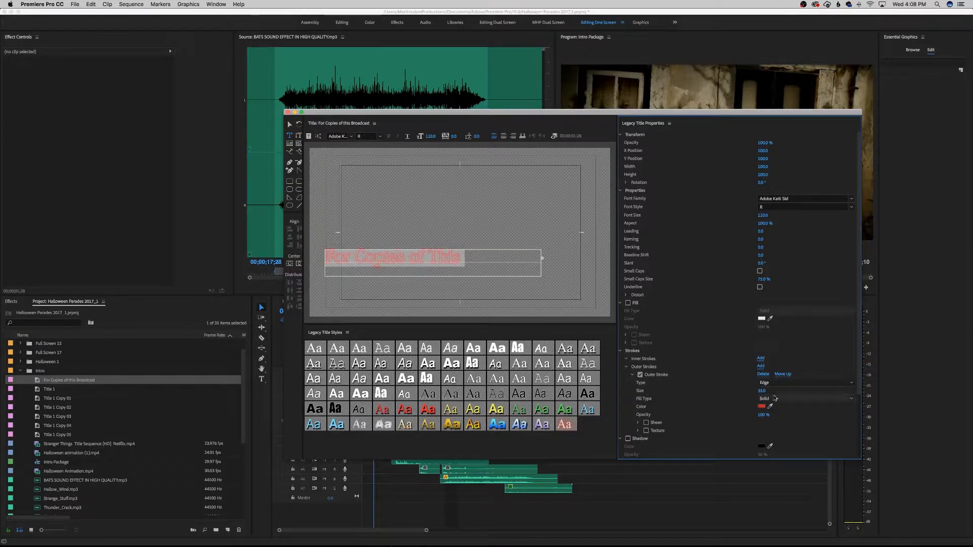
pyautogui.moveTo(761, 391); pyautogui.dragTo(746, 391)
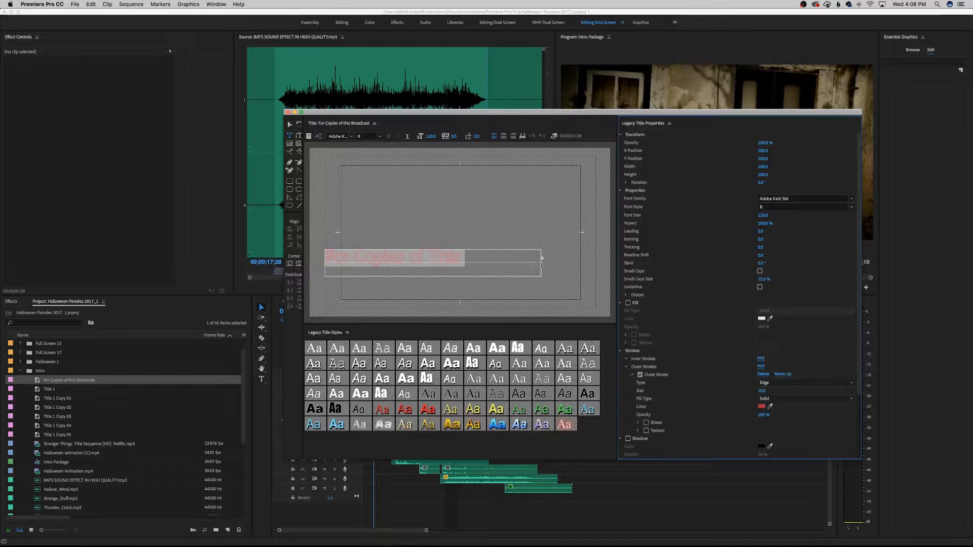
# - Widen the text box to fit the whole line, and close the title editor
pyautogui.moveTo(542, 263); pyautogui.dragTo(564, 263)
pyautogui.click(522, 261)
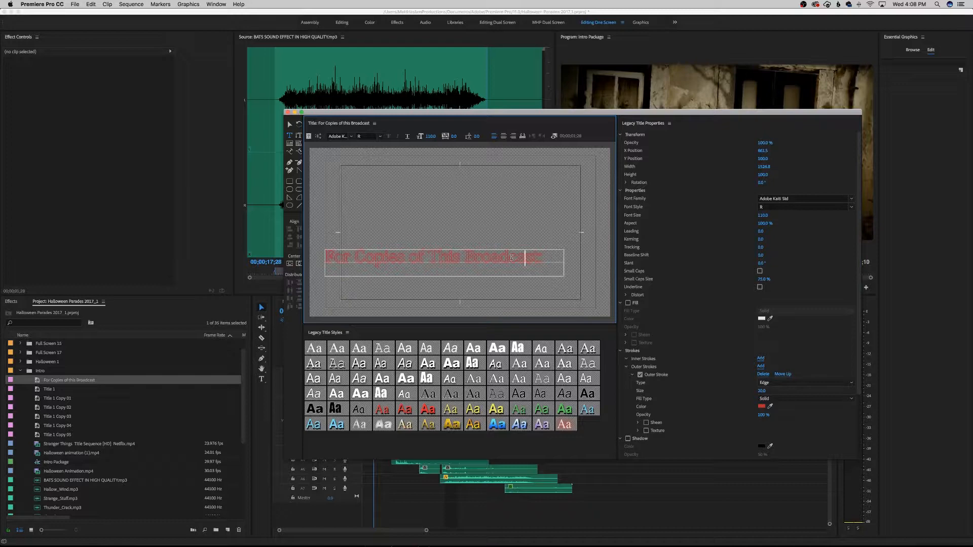
pyautogui.click(648, 508)
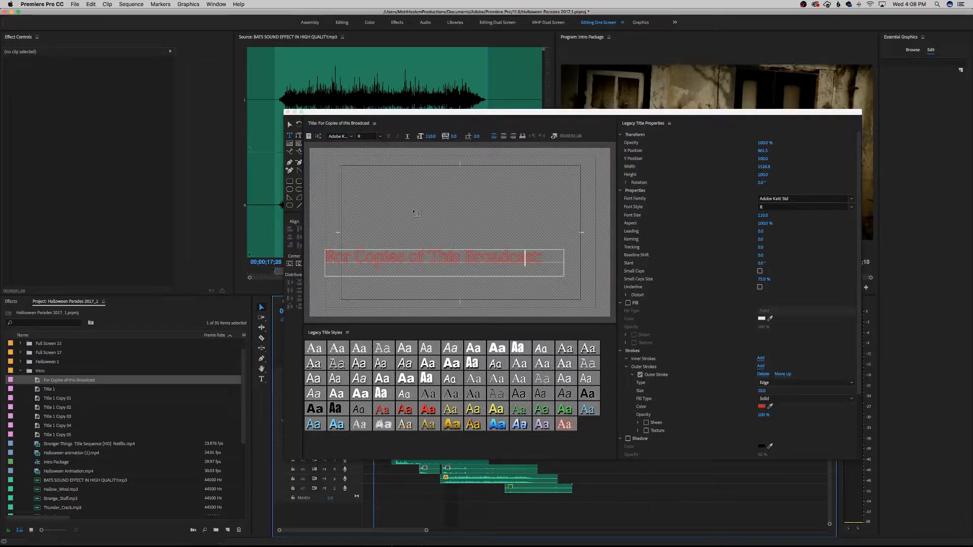
pyautogui.click(288, 111)
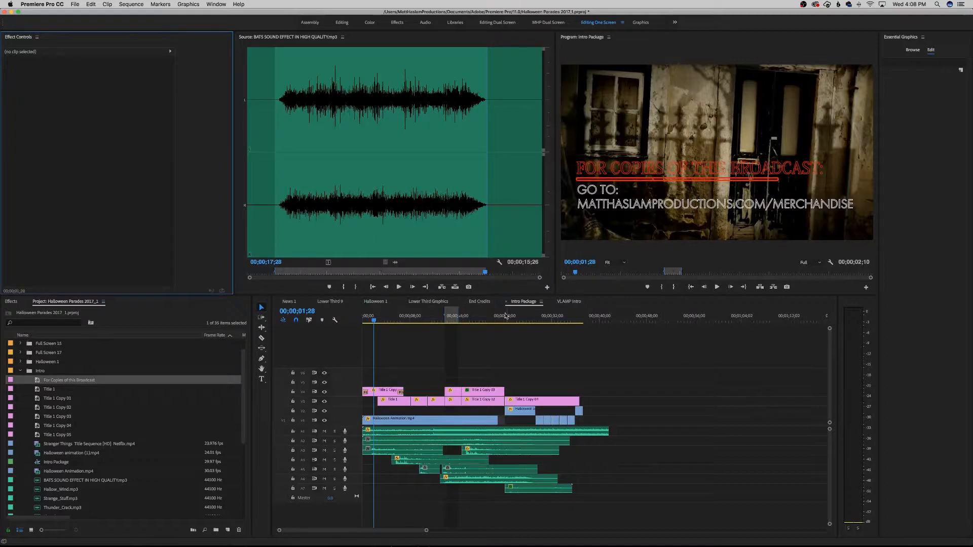
# - Load the Stranger Things title sequence clip in the source monitor and scrub to its red outlined logo
pyautogui.click(567, 302)
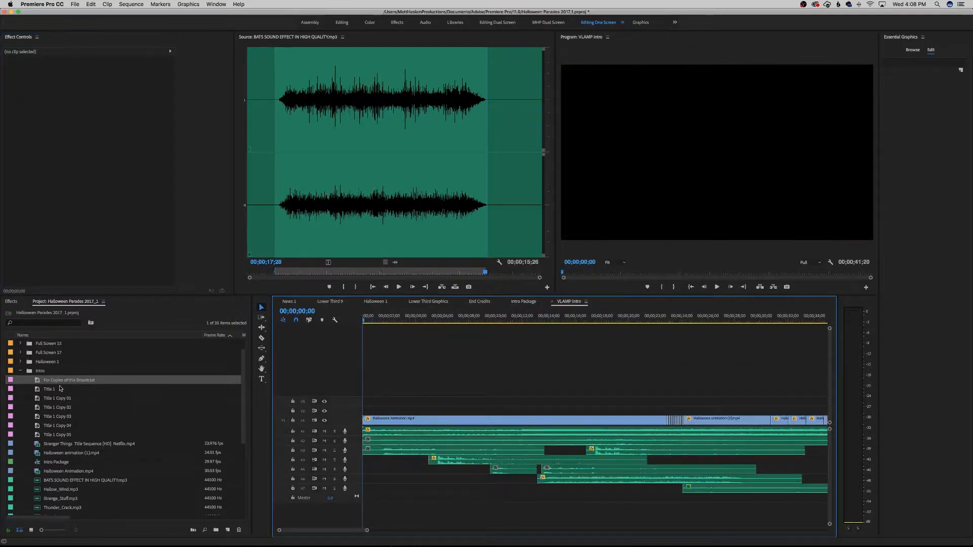
pyautogui.click(38, 381)
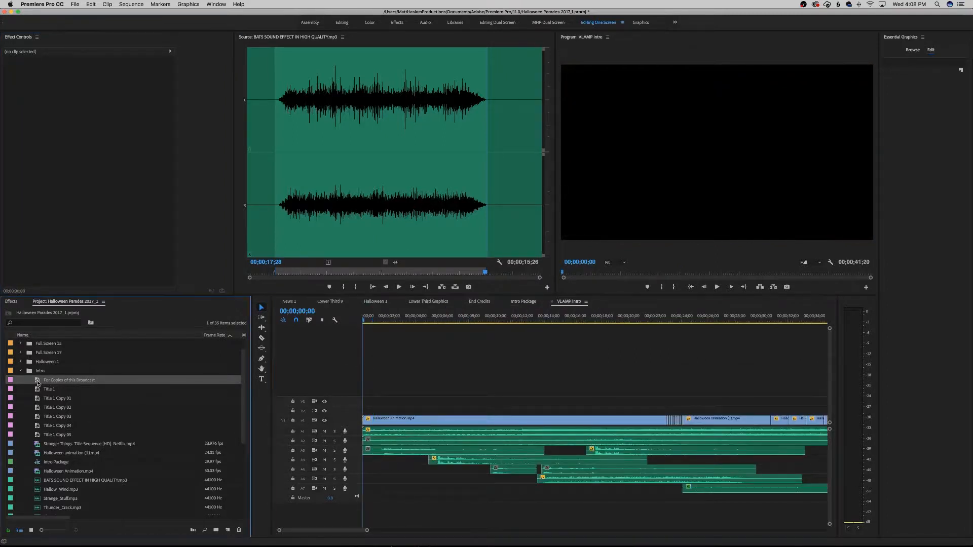
pyautogui.doubleClick(50, 443)
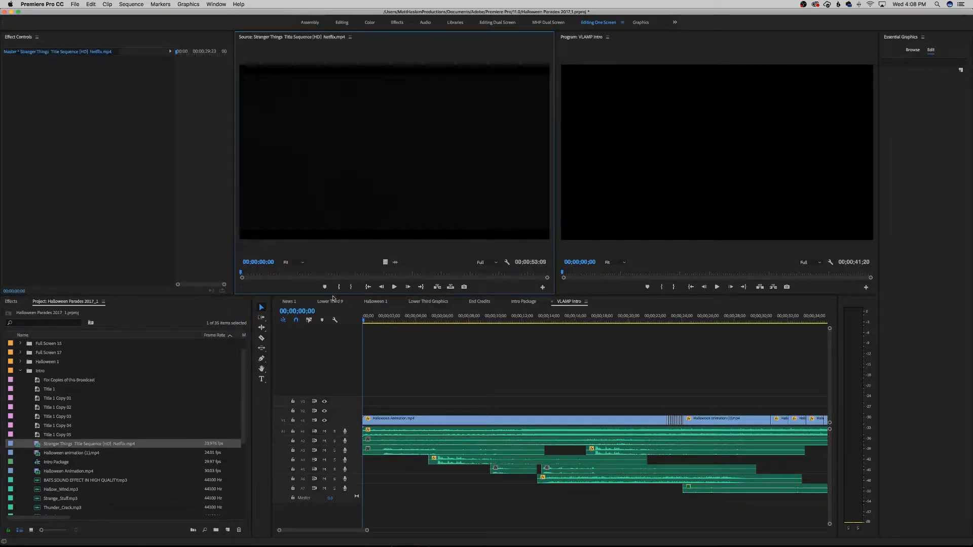
pyautogui.moveTo(321, 274); pyautogui.dragTo(489, 284)
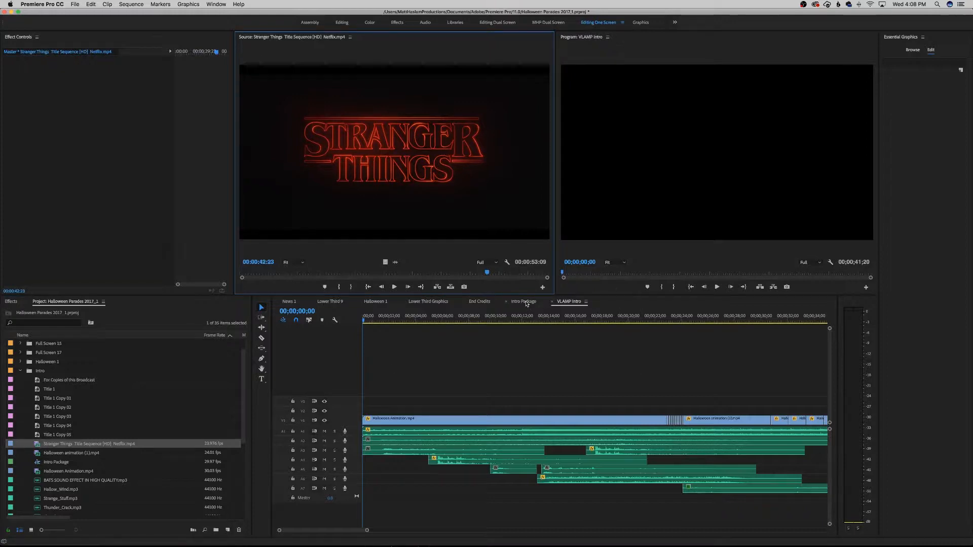
# - Reopen the "For Copies of this Broadcast" title and replace its text with "FOR COPIES OF THIS BROADCAST:" in capitals
pyautogui.doubleClick(57, 380)
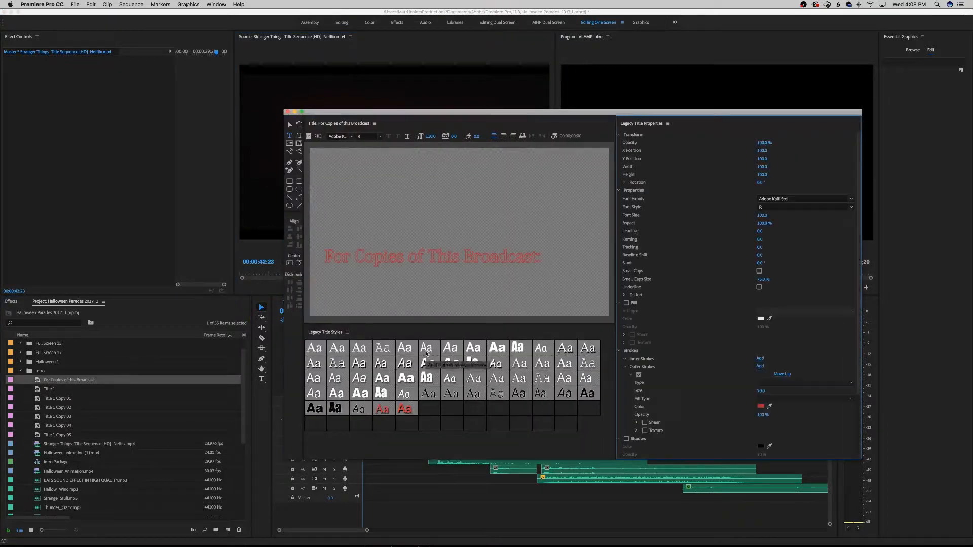
pyautogui.click(407, 257)
pyautogui.press('super+a')
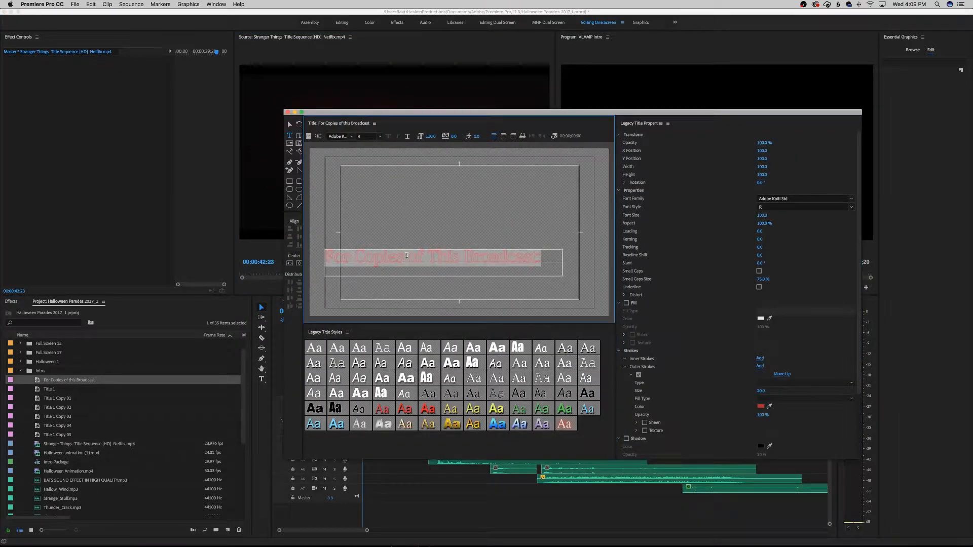
pyautogui.write('FOR CO')
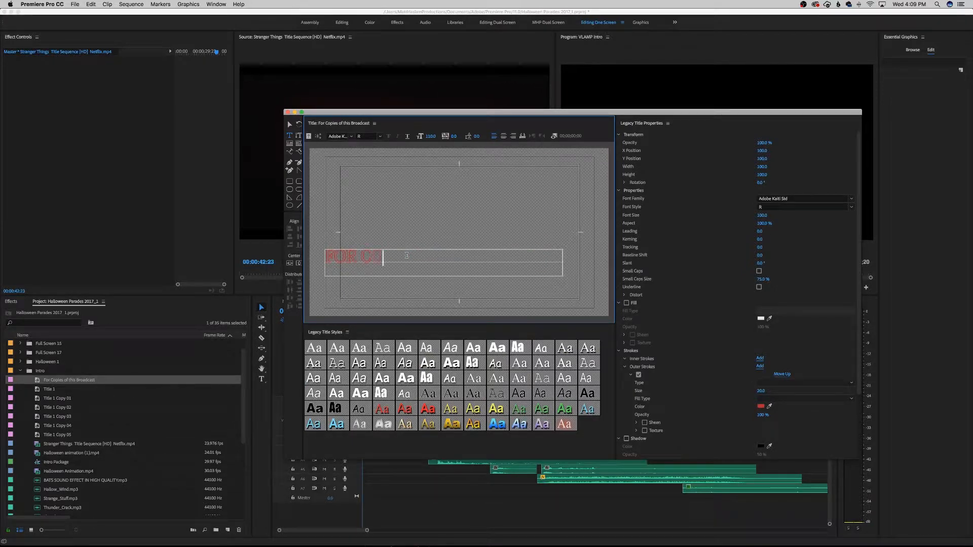
pyautogui.write('PIES OF THIS BROASC')
pyautogui.press('BackSpace')
pyautogui.press('BackSpace')
pyautogui.press('BackSpace')
pyautogui.press('BackSpace')
pyautogui.press('BackSpace')
pyautogui.press('BackSpace')
pyautogui.press('BackSpace')
# - Set the font size of the whole capitalised line to 90 and deselect the text
pyautogui.press('super+a')
pyautogui.moveTo(761, 216); pyautogui.dragTo(754, 215)
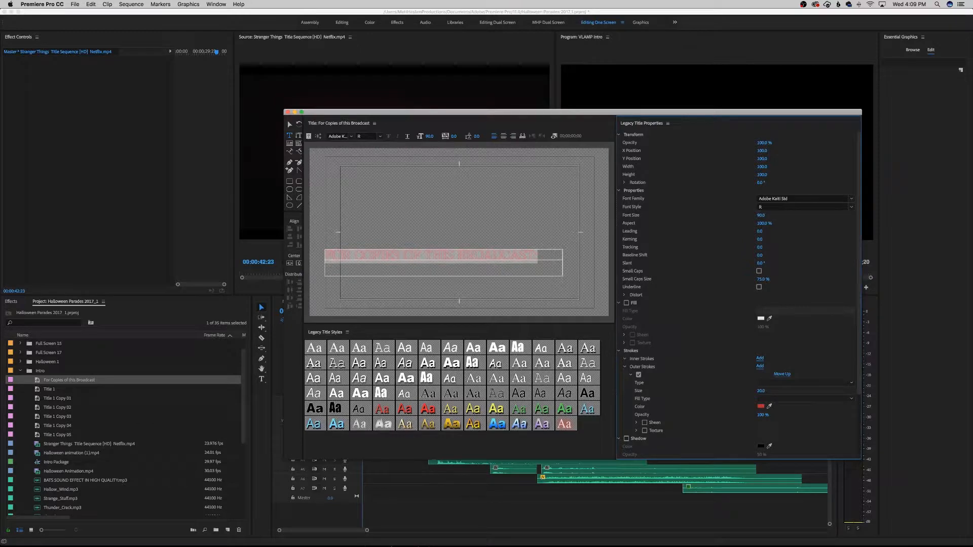
pyautogui.click(488, 260)
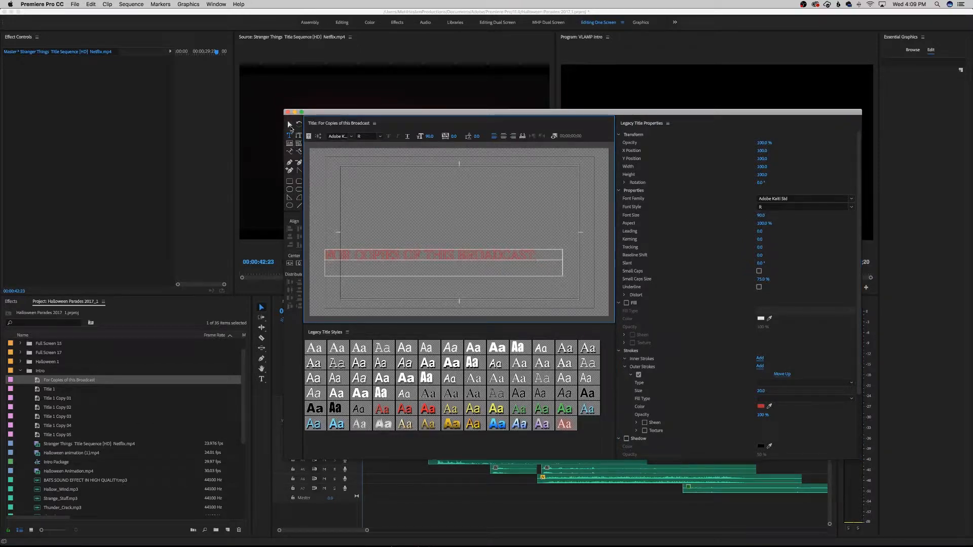
pyautogui.click(290, 125)
pyautogui.click(395, 219)
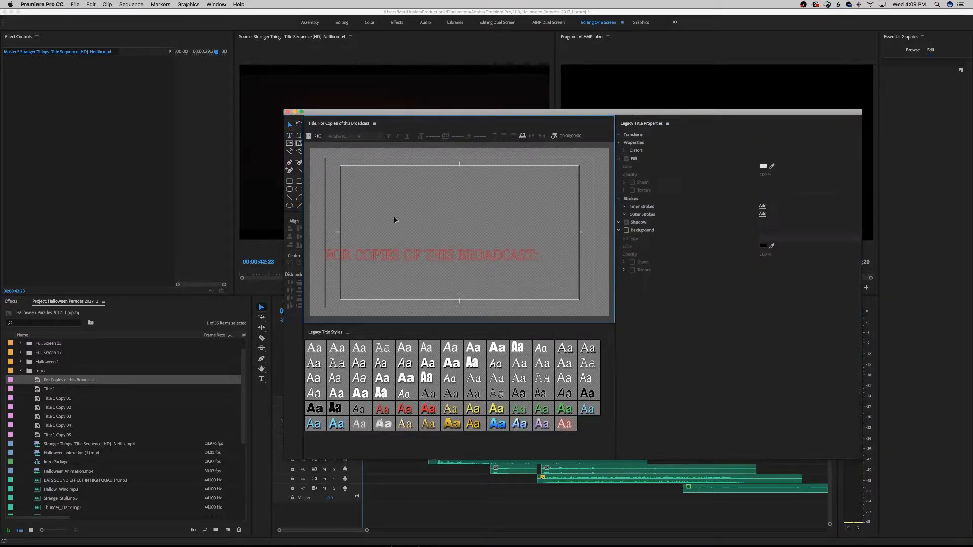
# - Draw a thin rectangle beneath the line as an underline and shorten it to the text's width, about 1347
pyautogui.click(290, 182)
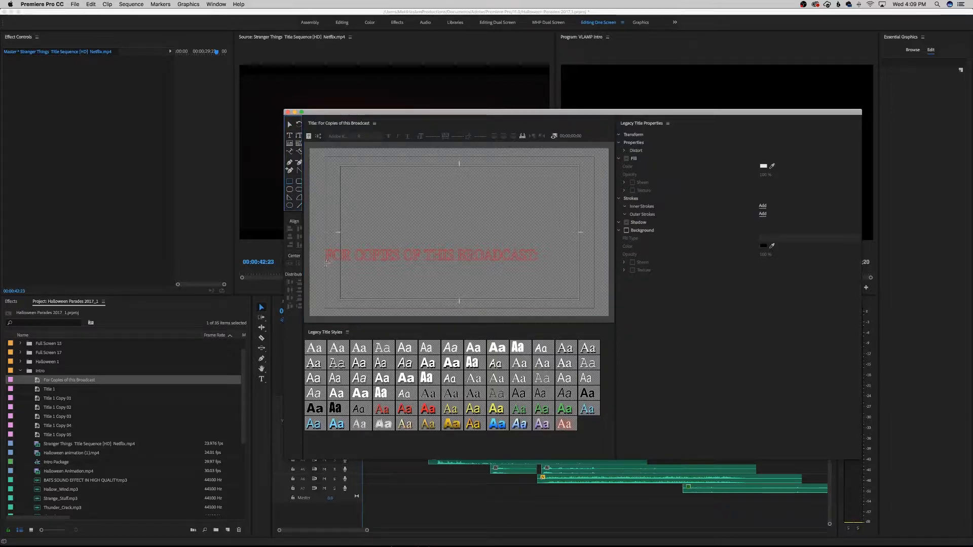
pyautogui.moveTo(326, 263); pyautogui.dragTo(563, 263)
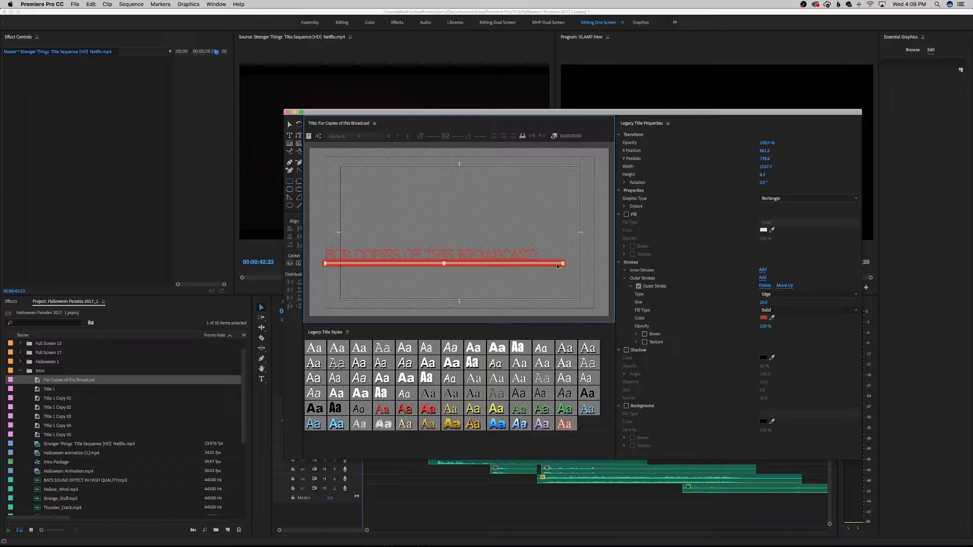
pyautogui.moveTo(558, 265); pyautogui.dragTo(535, 263)
# - Set the underline rectangle's outer stroke size to 10, and fine-tune the stroke thickness
pyautogui.click(764, 302)
pyautogui.write('1')
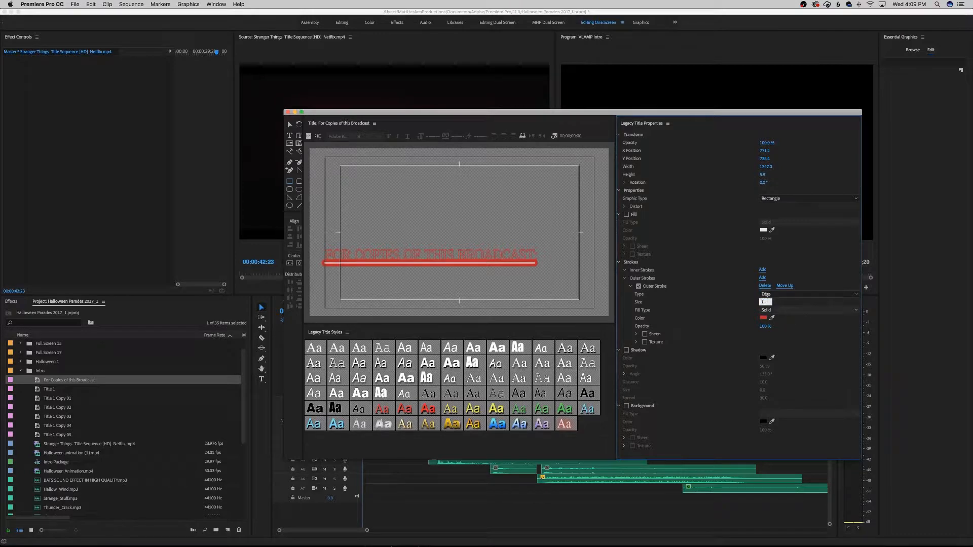
pyautogui.write('0')
pyautogui.press('Return')
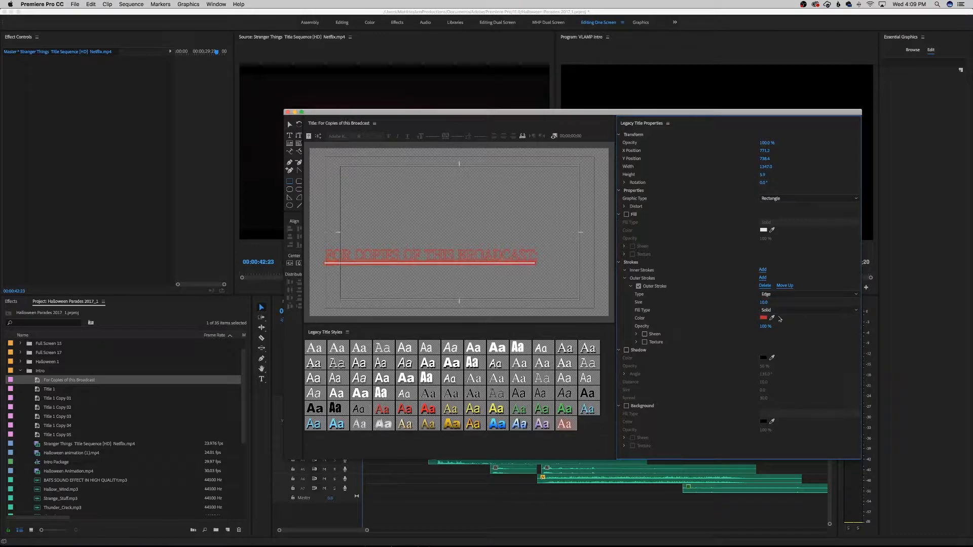
pyautogui.moveTo(763, 304)
pyautogui.mouseDown()
pyautogui.moveTo(740, 305)
pyautogui.moveTo(770, 301)
pyautogui.mouseUp()
# - Nudge the underline rectangle into alignment just below the text, and deselect it
pyautogui.click(289, 125)
pyautogui.click(399, 203)
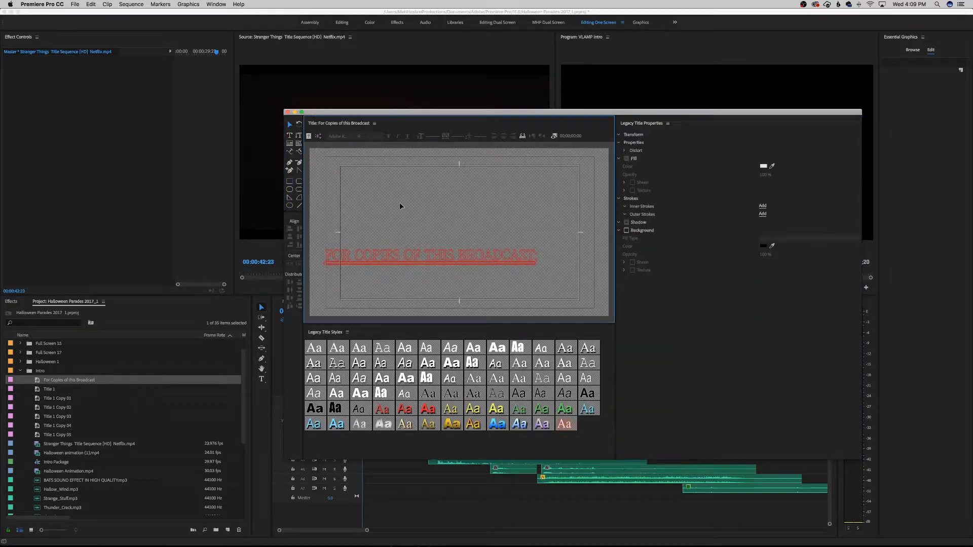
pyautogui.click(438, 264)
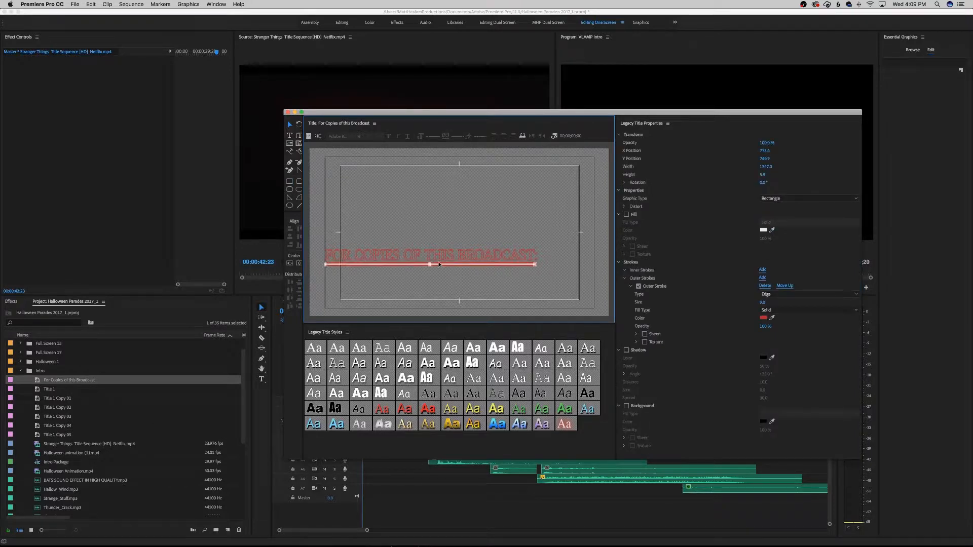
pyautogui.click(433, 275)
pyautogui.click(435, 304)
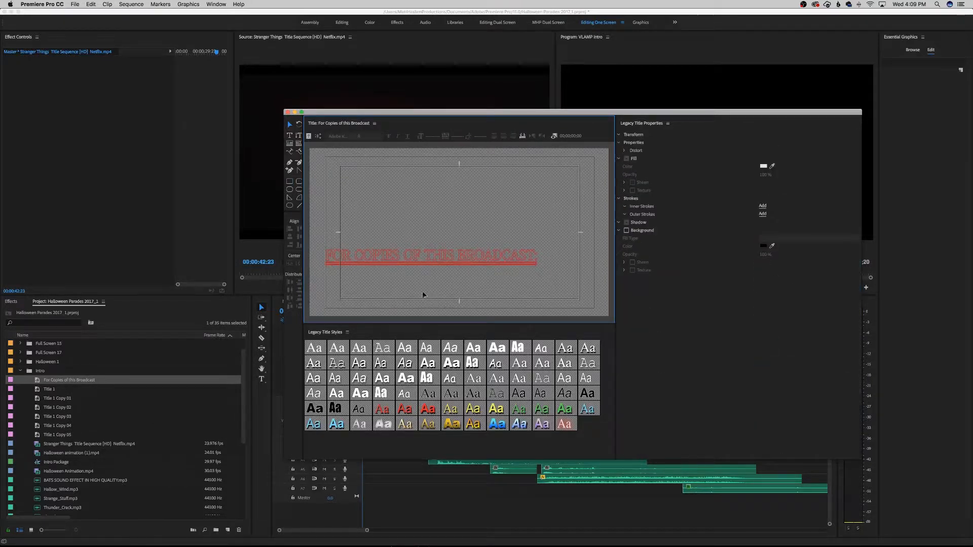
# - Add a text box below the underline reading "GO TO:" with "MATTHASLAMPRODUCTIONS.COM/MERCHANDISE" on the second line
pyautogui.click(290, 135)
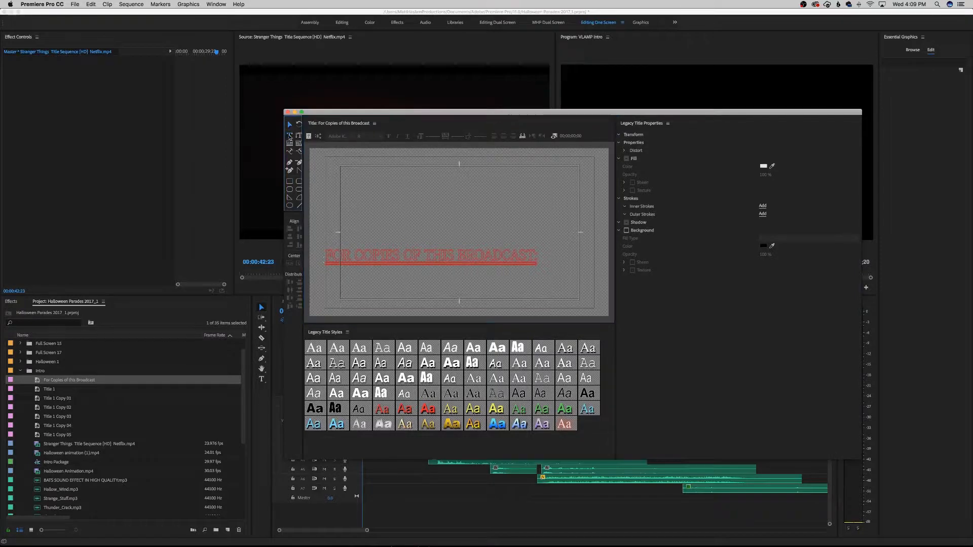
pyautogui.moveTo(327, 281); pyautogui.dragTo(585, 311)
pyautogui.write('GO')
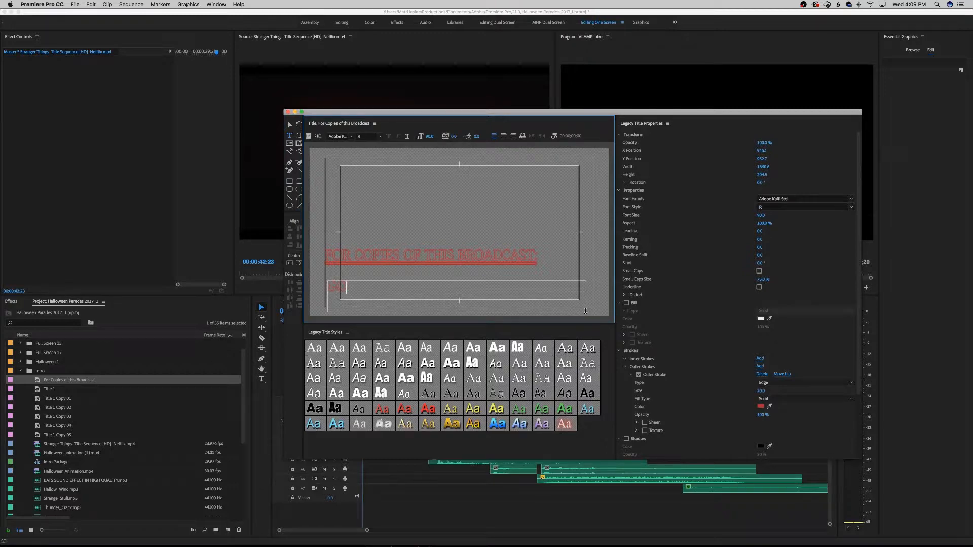
pyautogui.write(' TO:')
pyautogui.press('Return')
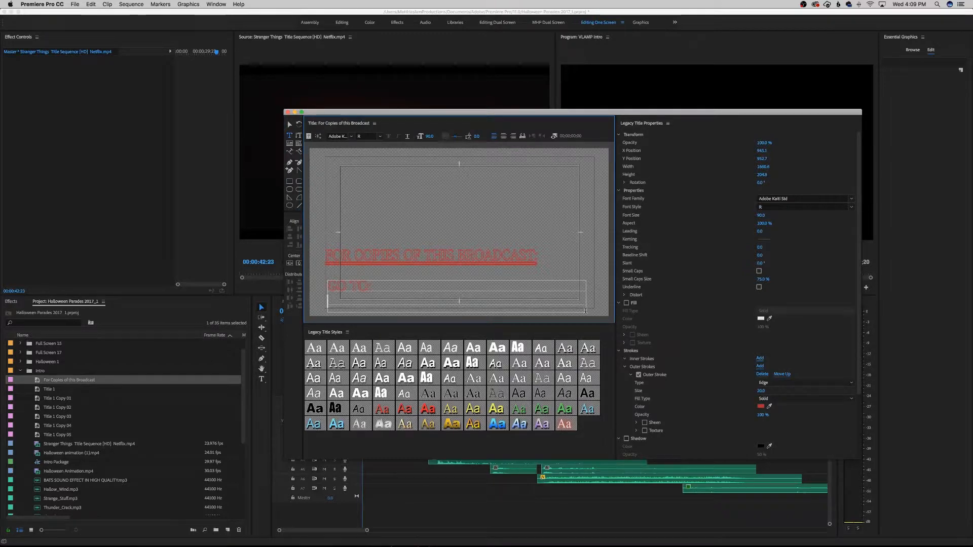
pyautogui.write('MATTHASLAMPRODUCTIONS.COM/MER')
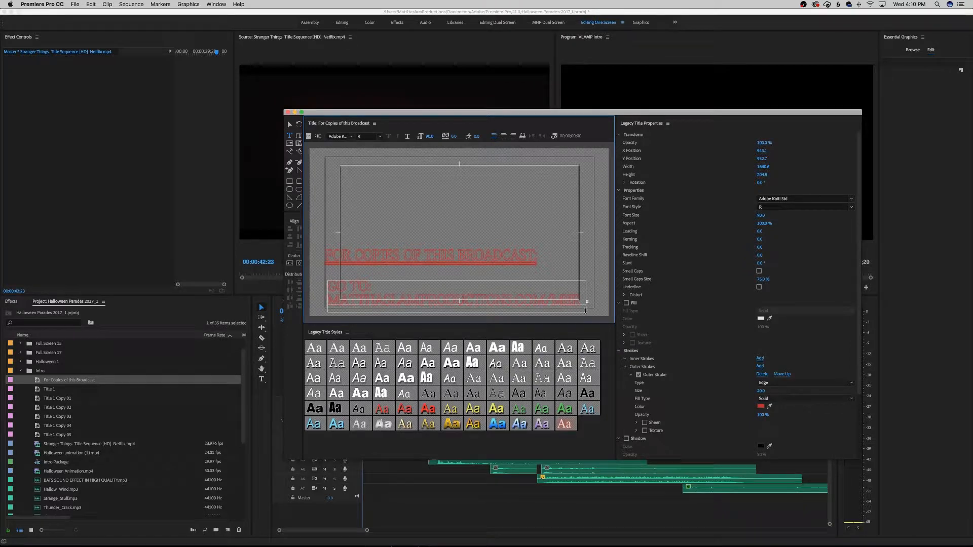
# - Change the outer stroke colour of all the "GO TO:" and website text to white
pyautogui.press('super+a')
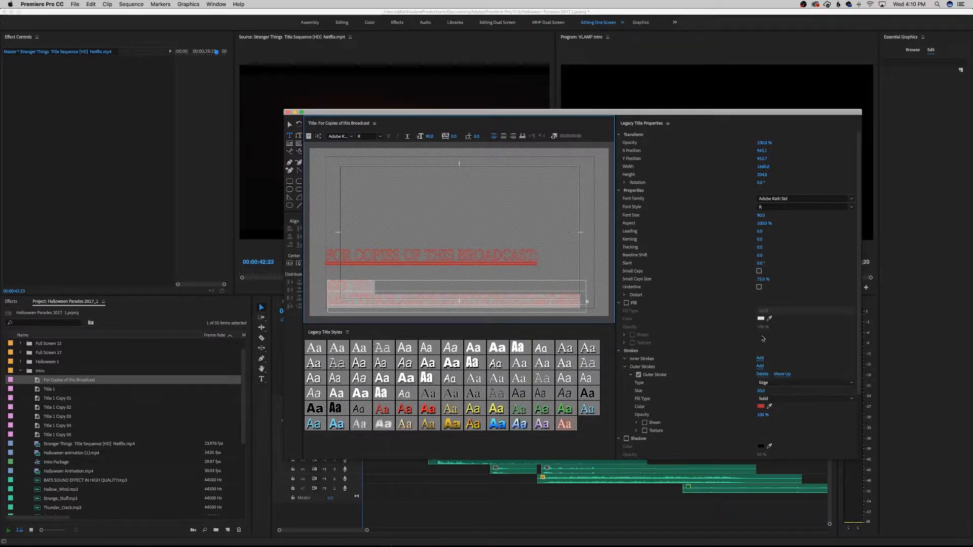
pyautogui.click(760, 407)
pyautogui.moveTo(451, 199); pyautogui.dragTo(395, 239)
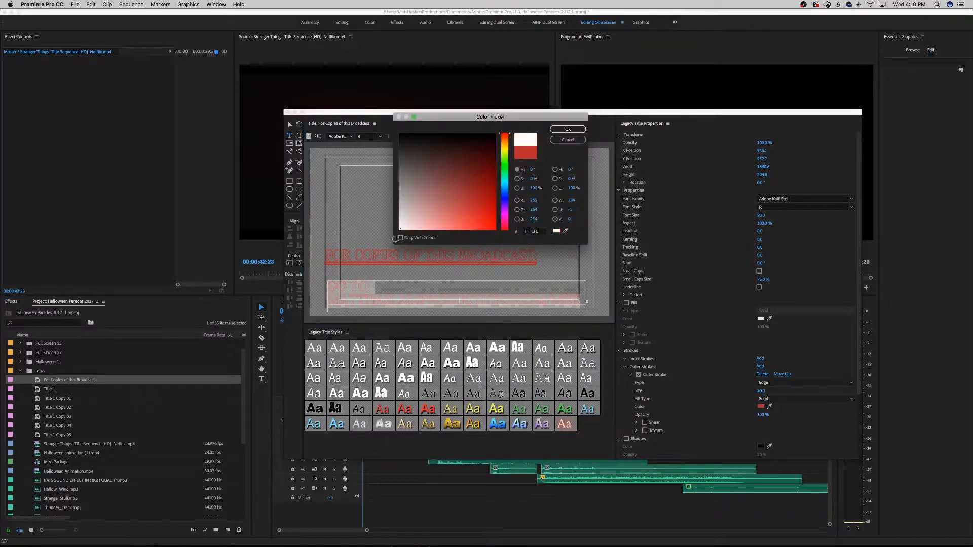
pyautogui.click(566, 129)
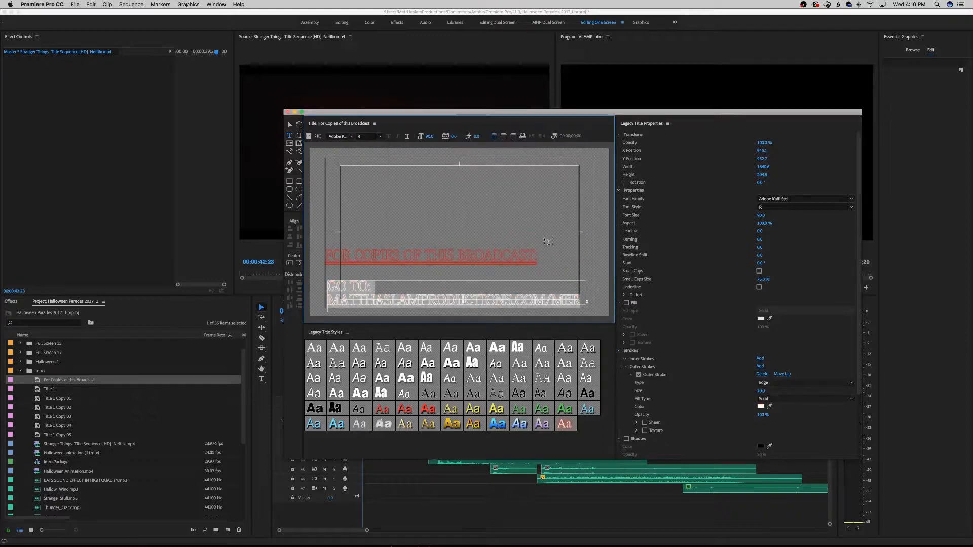
# - Reduce the website text's font size to 72 and move its text box up to just below the underline
pyautogui.moveTo(761, 215); pyautogui.dragTo(752, 216)
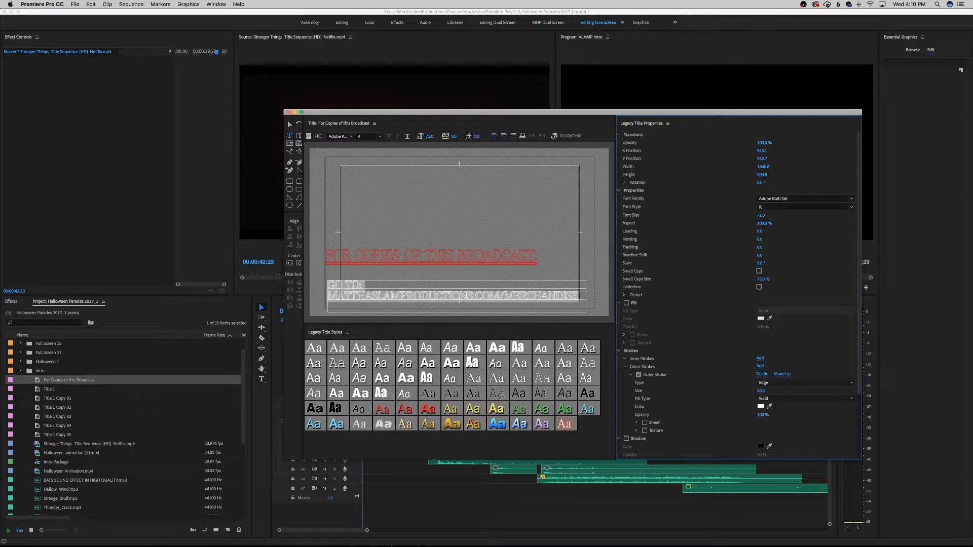
pyautogui.moveTo(752, 216); pyautogui.dragTo(752, 216)
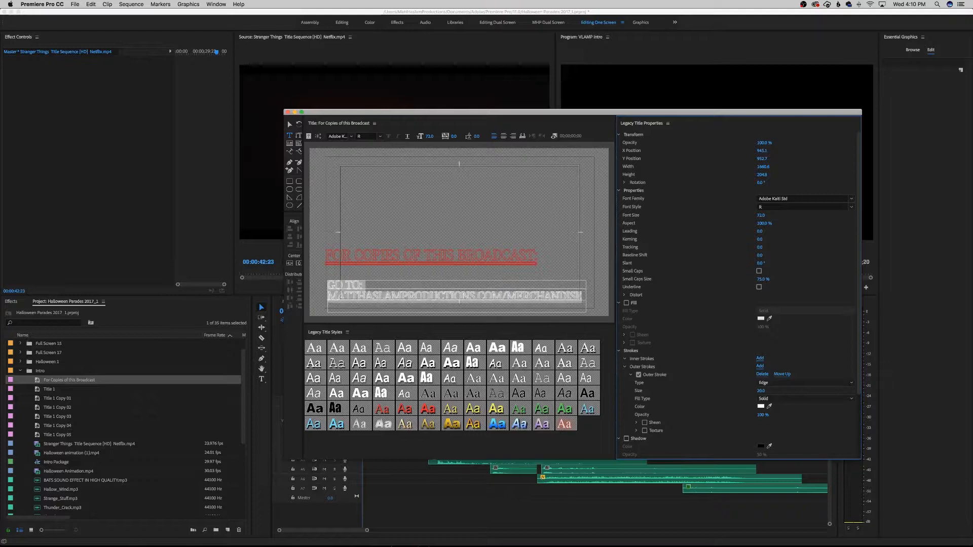
pyautogui.click(289, 124)
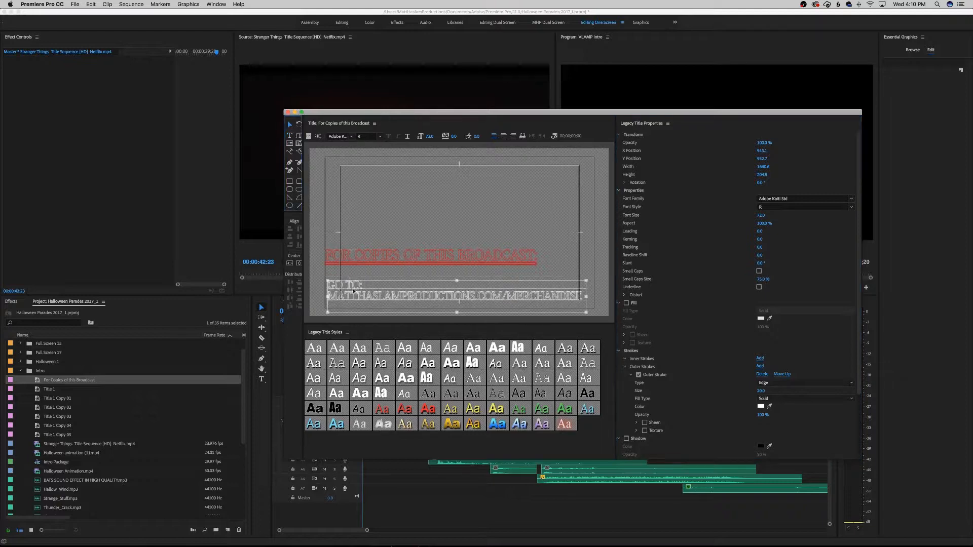
pyautogui.moveTo(351, 296); pyautogui.dragTo(352, 287)
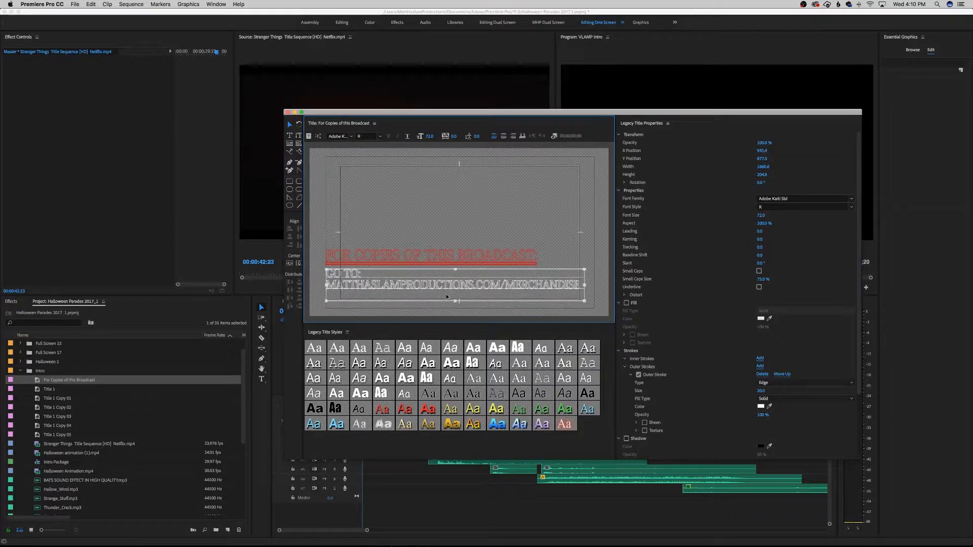
# - Widen the website text box to about 1724 and enlarge its font size to about 75 so the line fills the box
pyautogui.moveTo(585, 285); pyautogui.dragTo(592, 285)
pyautogui.moveTo(761, 215); pyautogui.dragTo(762, 216)
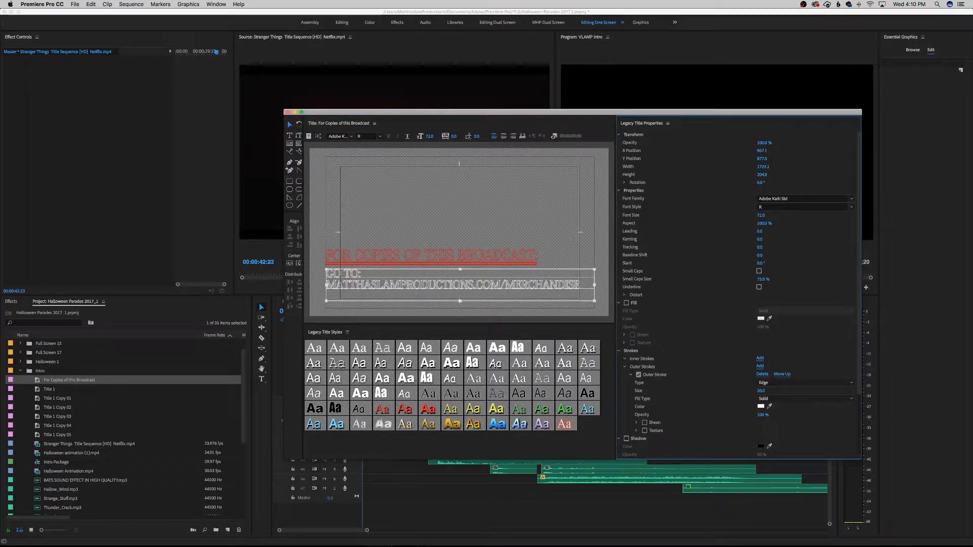
pyautogui.write('6')
pyautogui.press('Return')
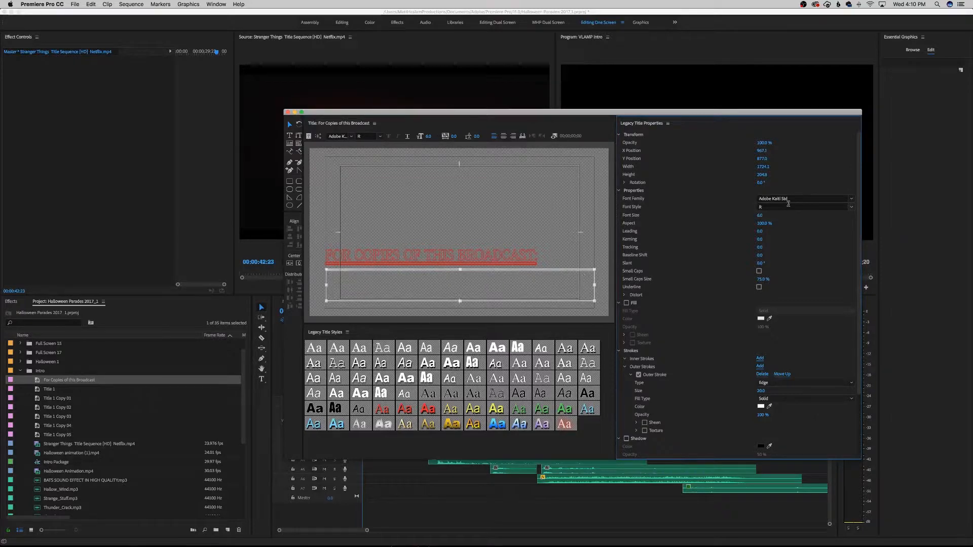
pyautogui.moveTo(763, 216); pyautogui.dragTo(799, 216)
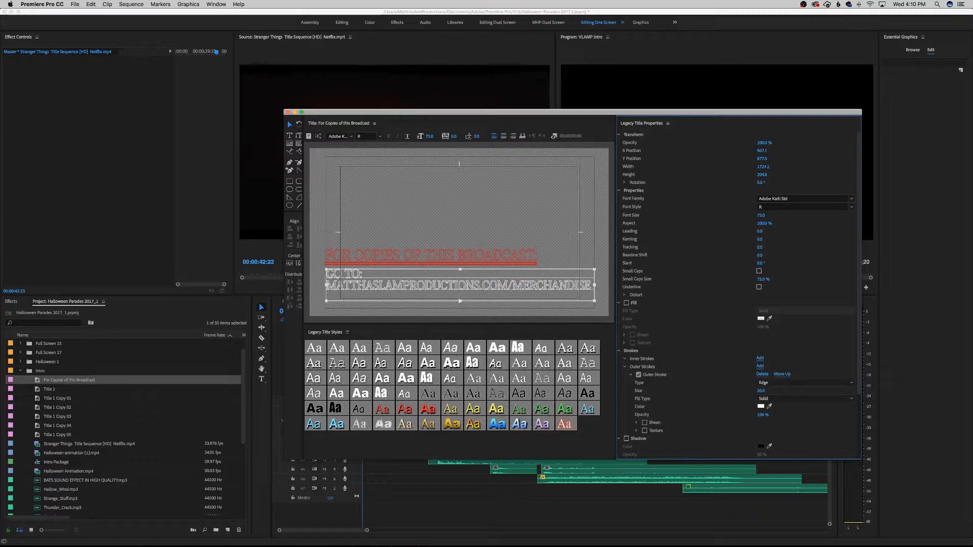
pyautogui.click(396, 205)
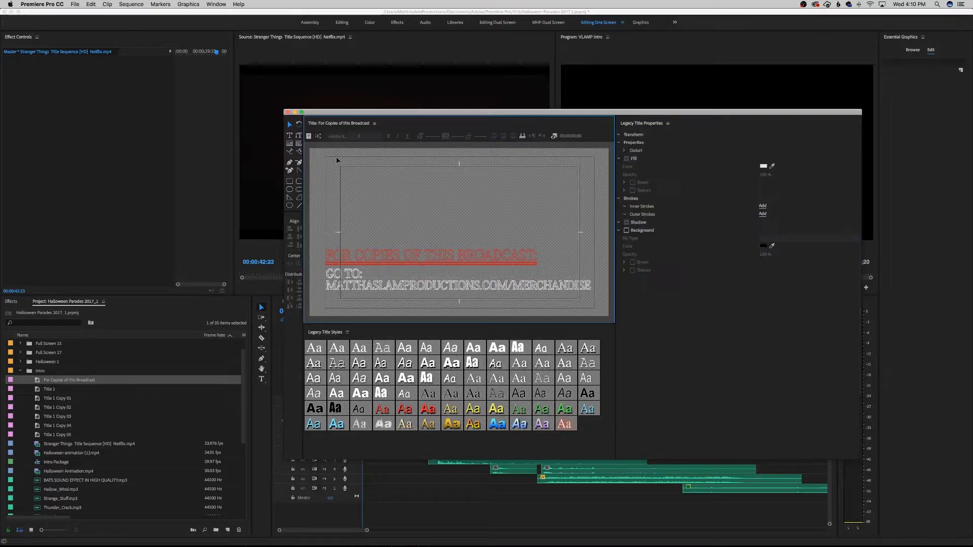
# - Close the title editor and place the "For Copies of this Broadcast" title above the Halloween animation clip at the start of the sequence
pyautogui.click(288, 112)
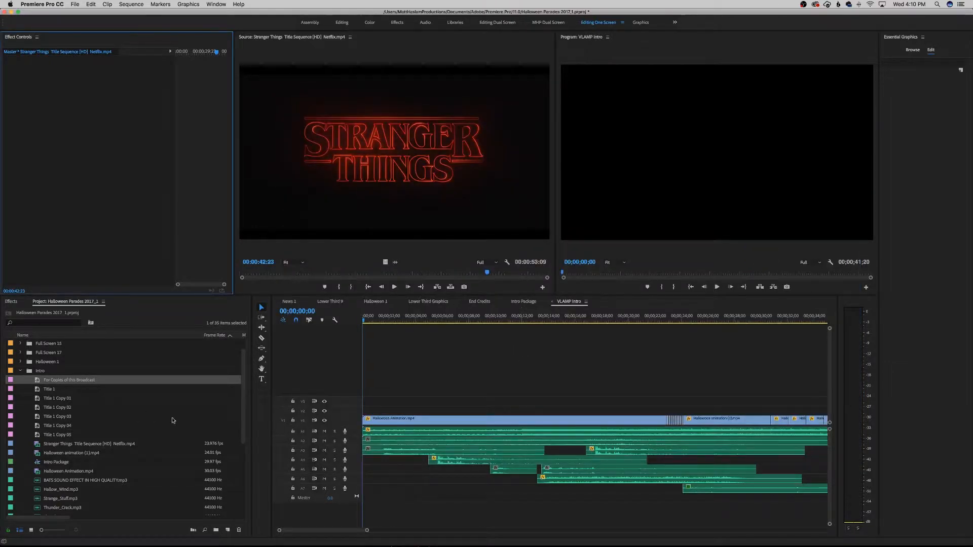
pyautogui.moveTo(74, 386); pyautogui.dragTo(364, 410)
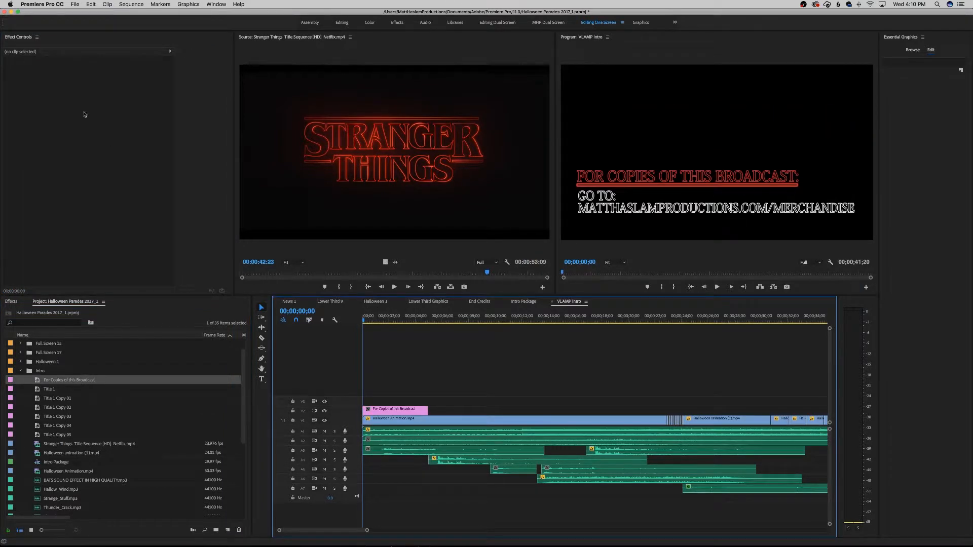
pyautogui.click(382, 412)
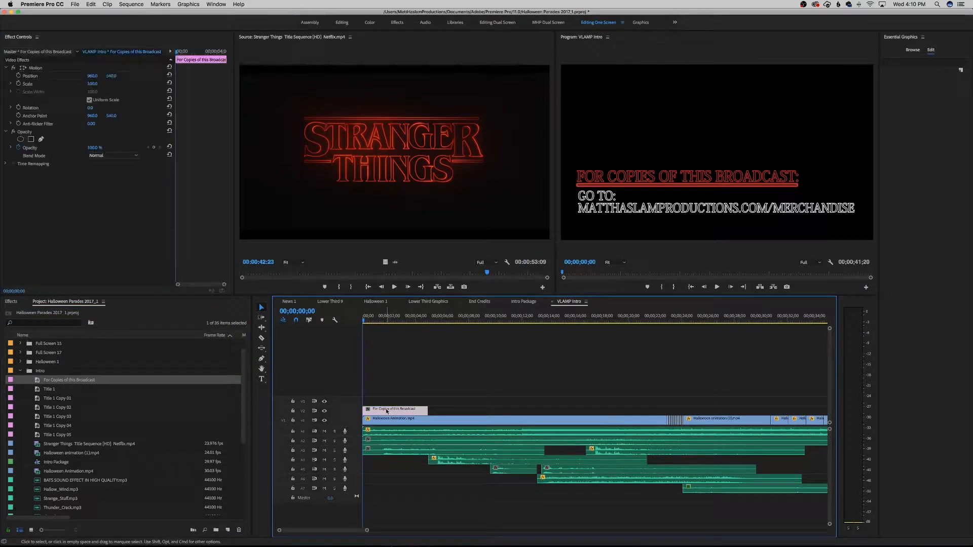
pyautogui.click(397, 349)
# - Apply Film Dissolve to the start and end of the title clip and to the start of the Halloween animation clip
pyautogui.click(9, 302)
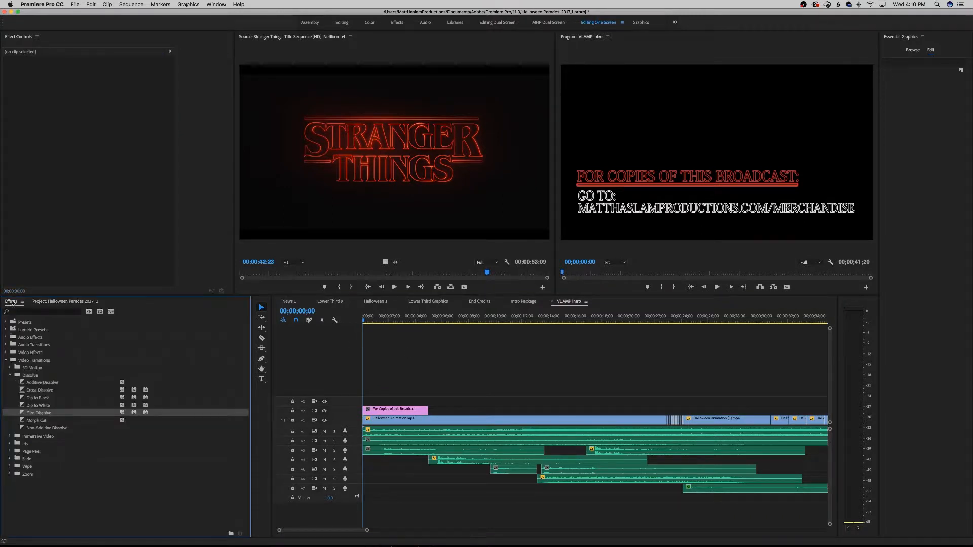
pyautogui.moveTo(11, 303); pyautogui.dragTo(365, 411)
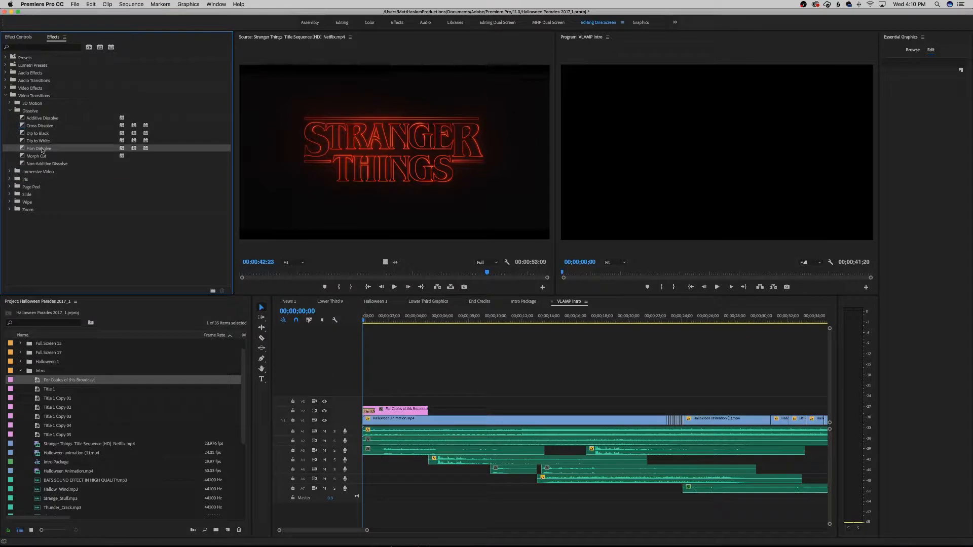
pyautogui.moveTo(42, 151); pyautogui.dragTo(424, 411)
pyautogui.moveTo(25, 149); pyautogui.dragTo(369, 421)
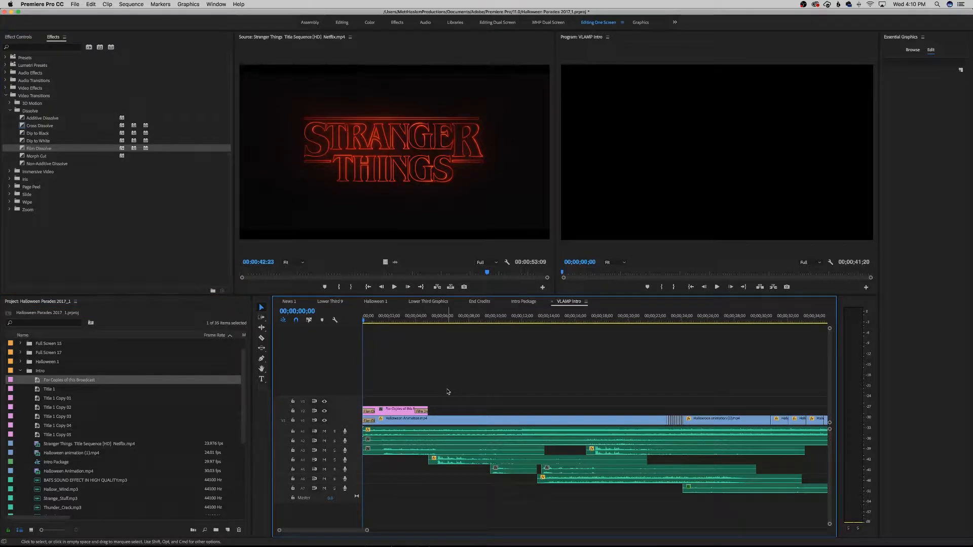
# - Play back the VLAMP Intro opening, and examine the enlarged title letters in the Intro Package sequence around 00;00;05;14
pyautogui.press('space')
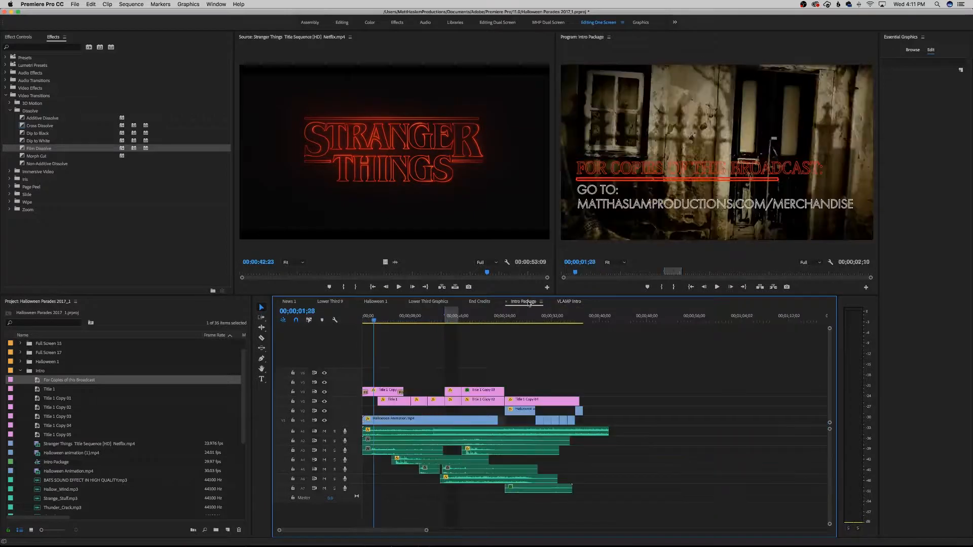
pyautogui.click(391, 321)
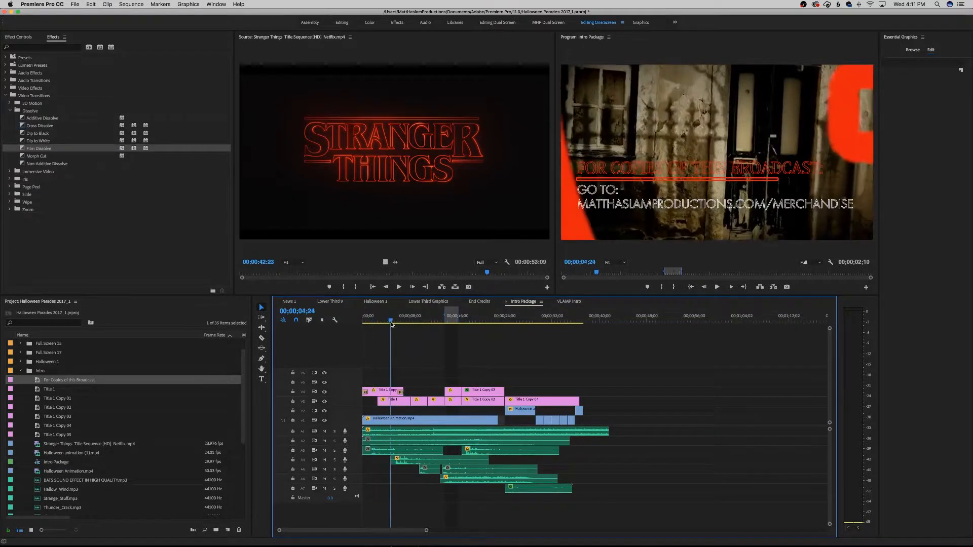
pyautogui.moveTo(391, 326)
pyautogui.mouseDown()
pyautogui.moveTo(413, 331)
pyautogui.moveTo(395, 334)
pyautogui.mouseUp()
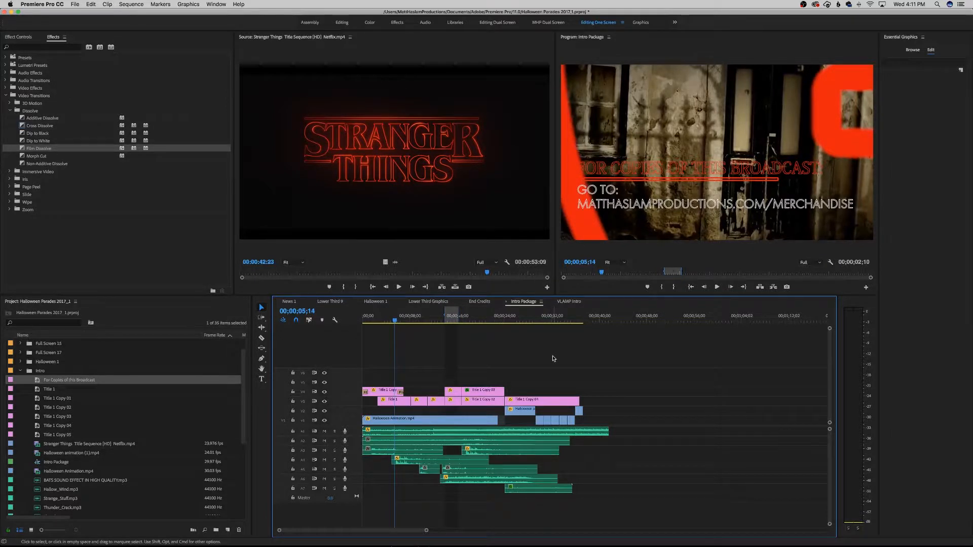
# - Start a new sequence with custom settings and a frame size of 6144 horizontal by 3072 vertical
pyautogui.press('super+n')
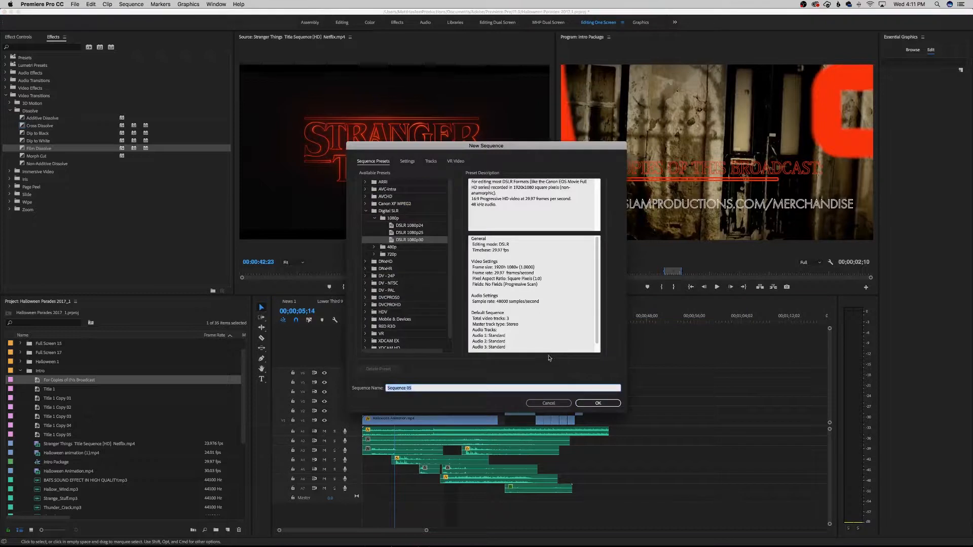
pyautogui.click(407, 163)
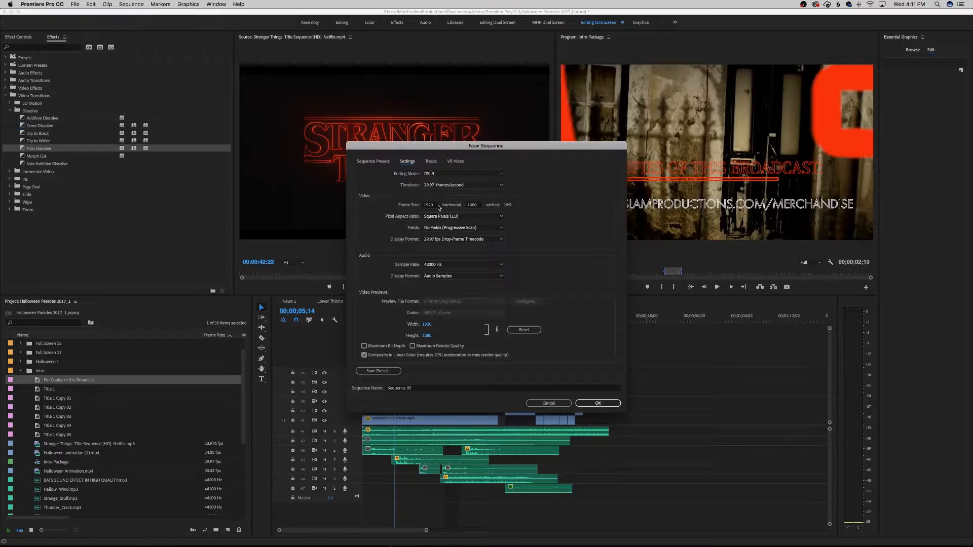
pyautogui.click(434, 206)
pyautogui.click(476, 208)
pyautogui.write('3072')
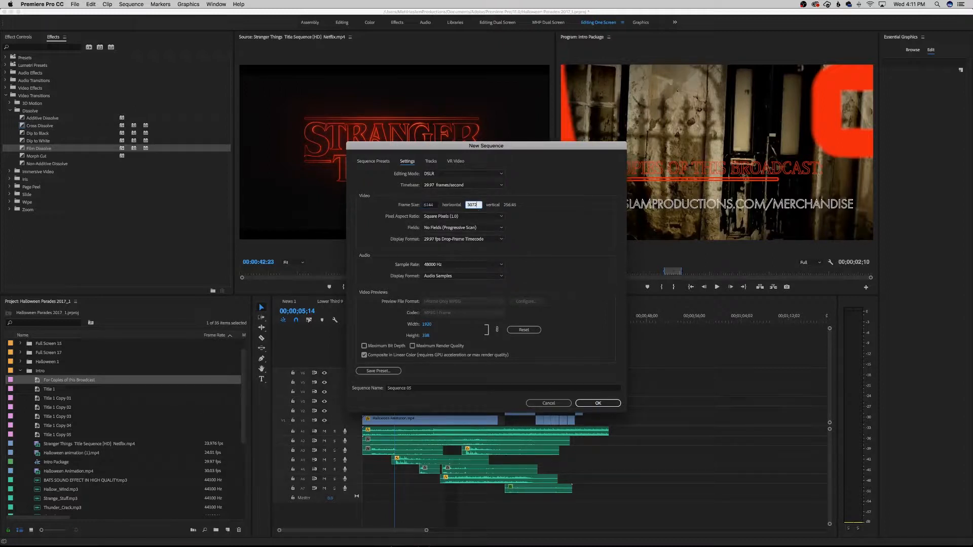
pyautogui.click(547, 239)
# - Try to set the new sequence's video preview size to 6144 wide by 3072 high
pyautogui.click(427, 324)
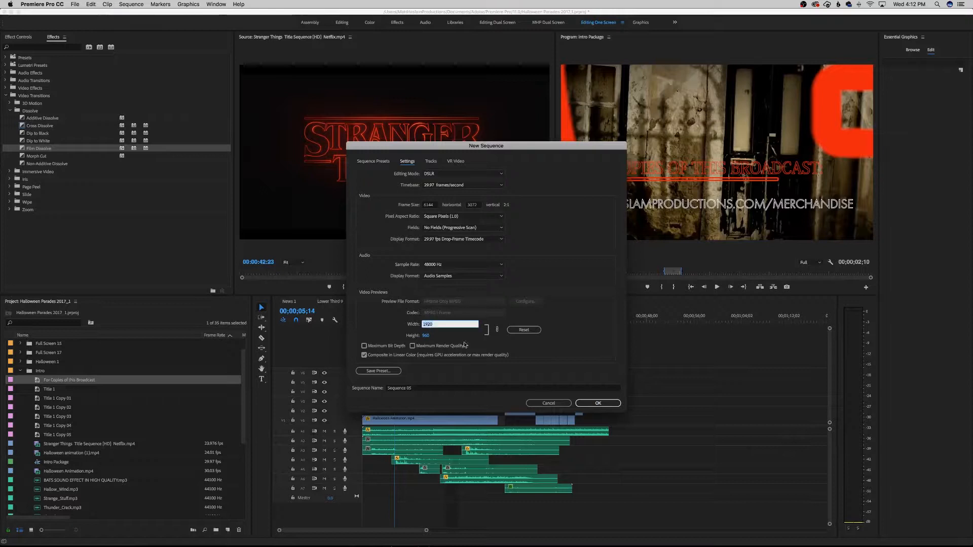
pyautogui.write('6144')
pyautogui.press('Tab')
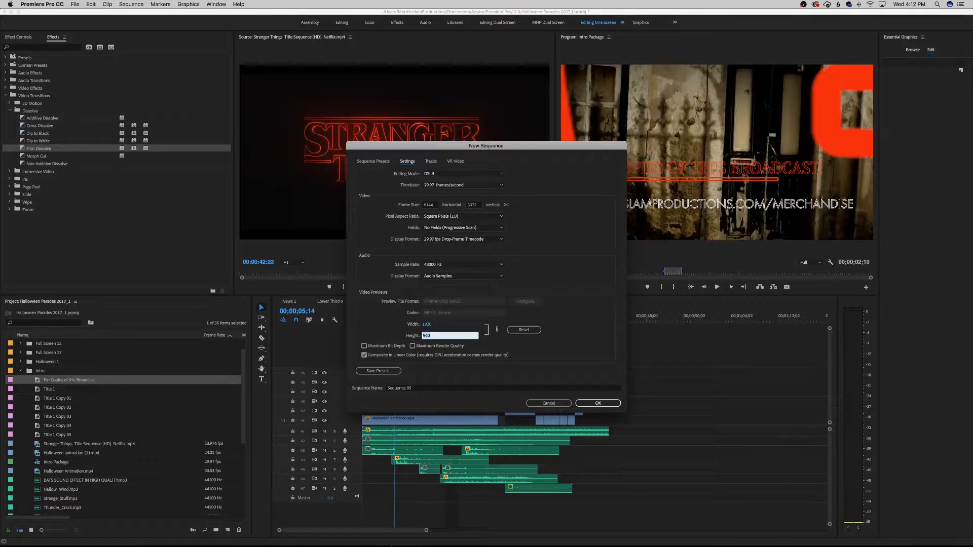
pyautogui.write('3072')
pyautogui.click(526, 347)
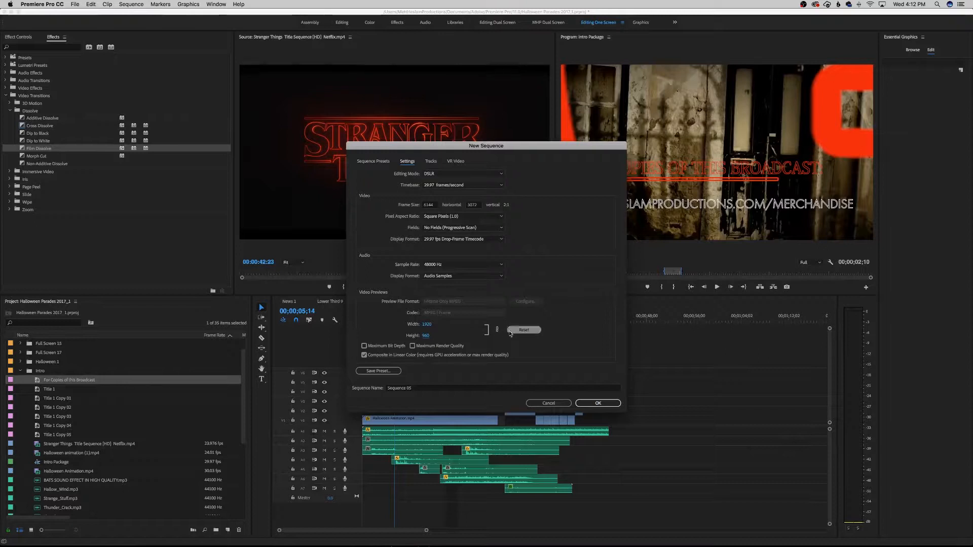
pyautogui.click(427, 325)
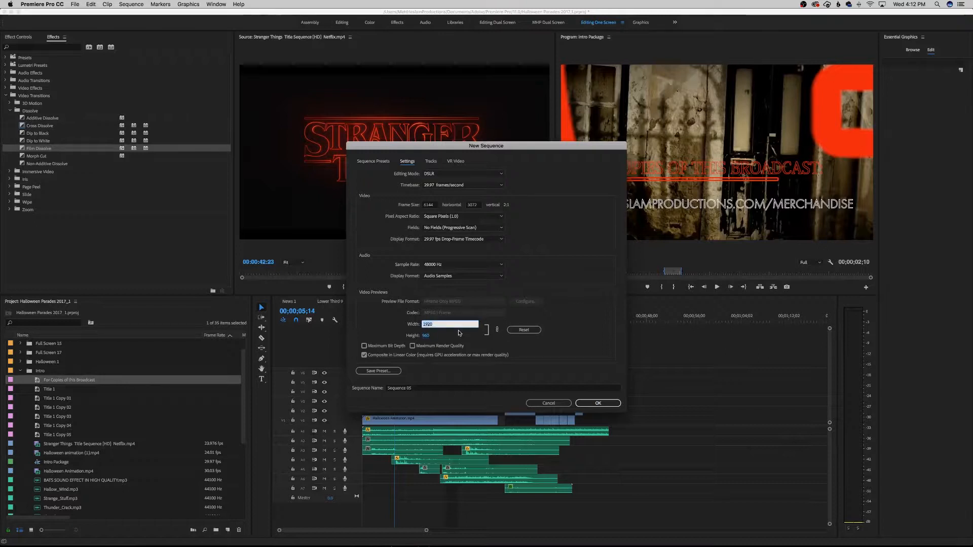
pyautogui.write('6144')
pyautogui.press('Tab')
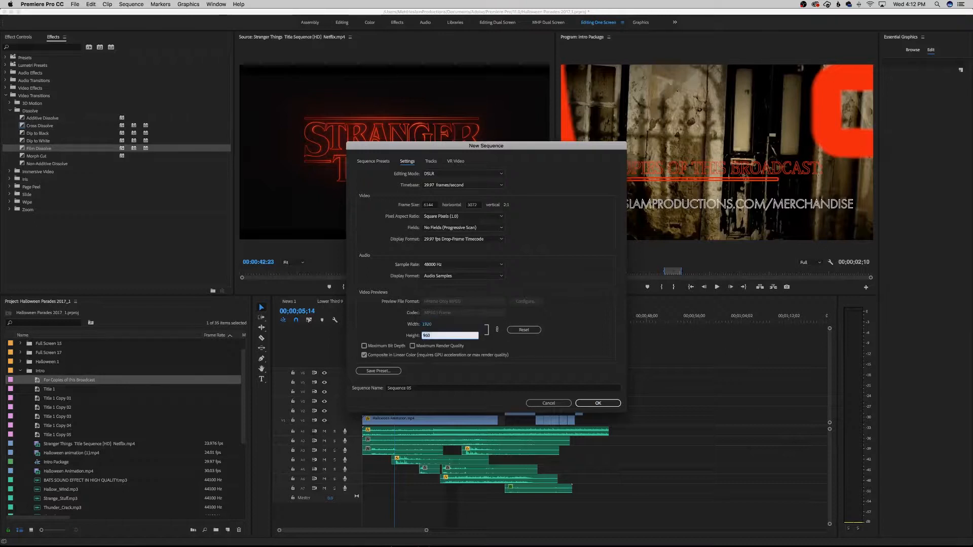
pyautogui.click(518, 350)
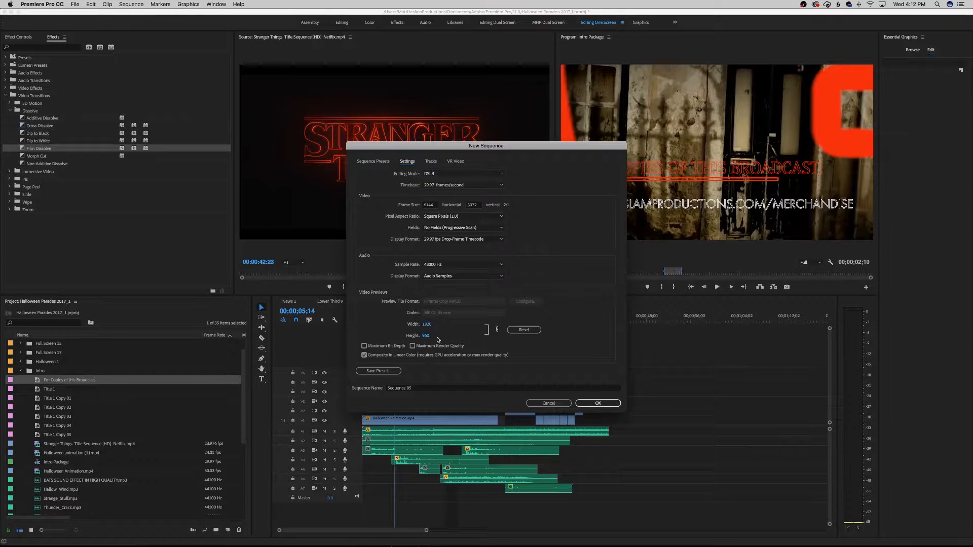
pyautogui.click(427, 326)
pyautogui.click(496, 354)
# - Name the new sequence "Text" and create it
pyautogui.click(542, 389)
pyautogui.write('1')
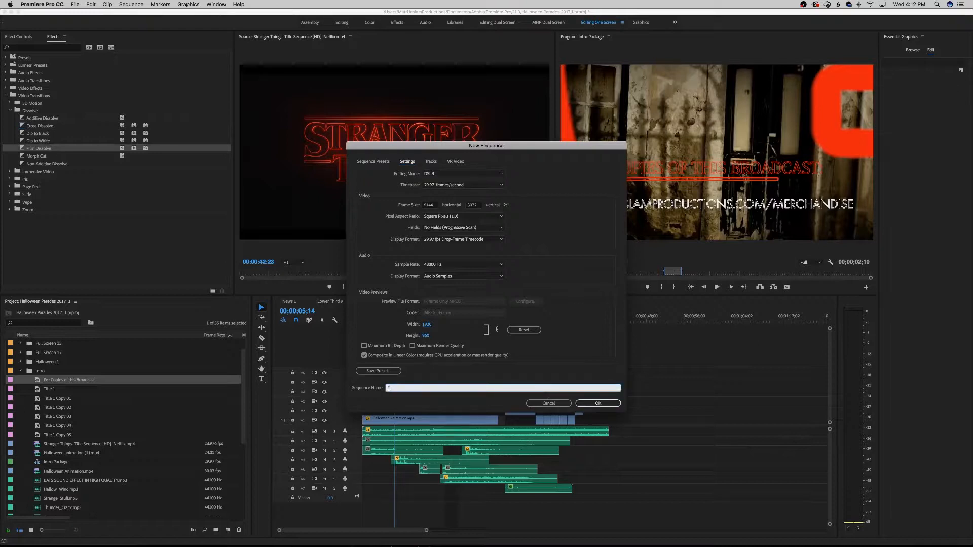
pyautogui.write('ext')
pyautogui.press('Return')
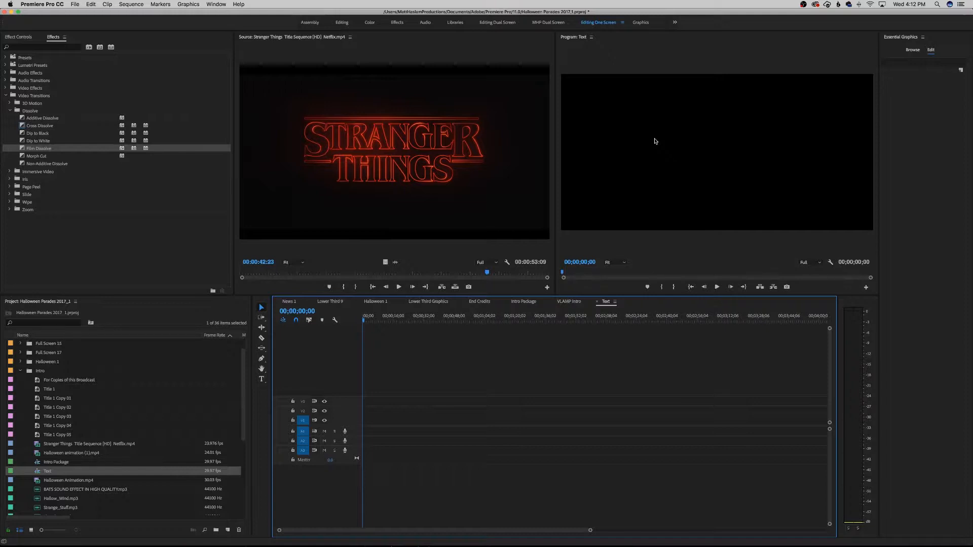
# - Create a new title named "Parade" with the sequence's 6144 by 3072 frame size
pyautogui.press('super+t')
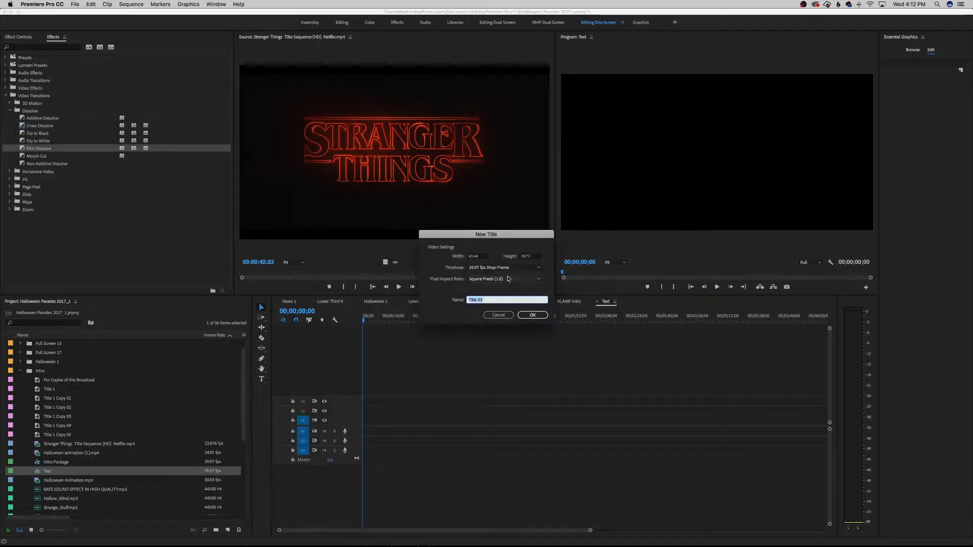
pyautogui.click(485, 256)
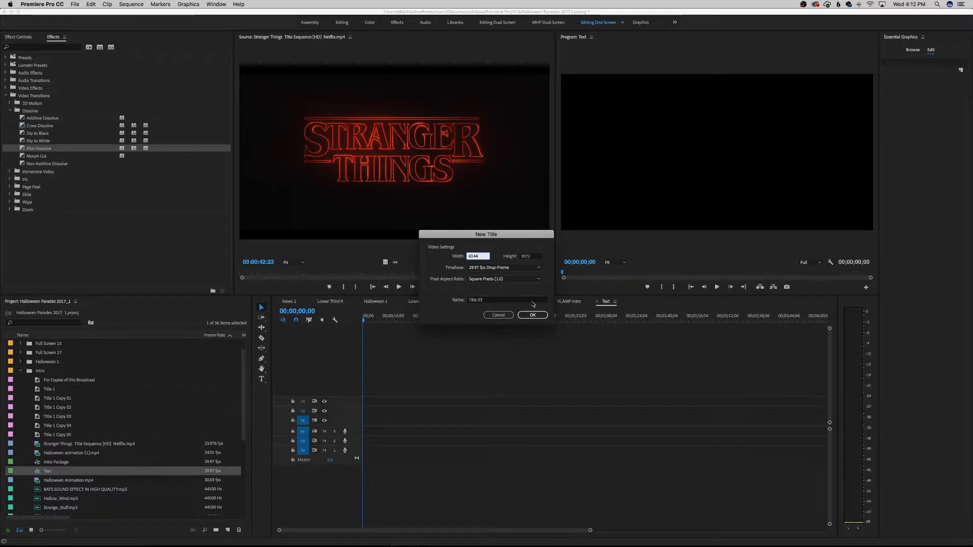
pyautogui.click(512, 299)
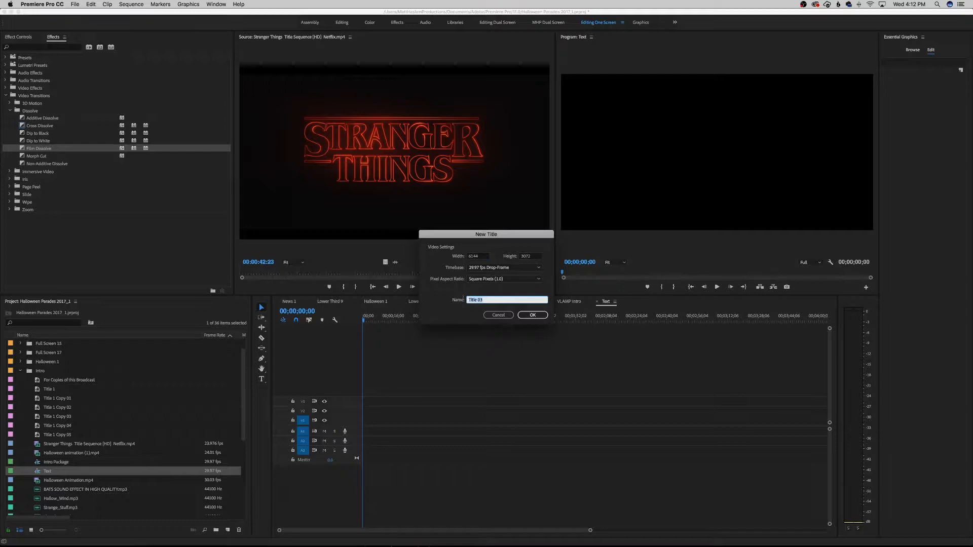
pyautogui.write('Parade')
pyautogui.press('Return')
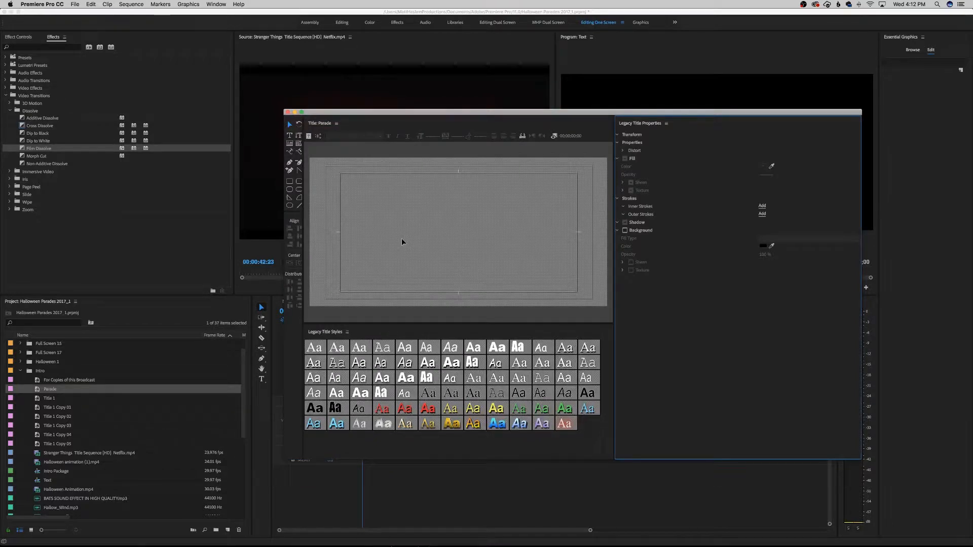
pyautogui.click(290, 136)
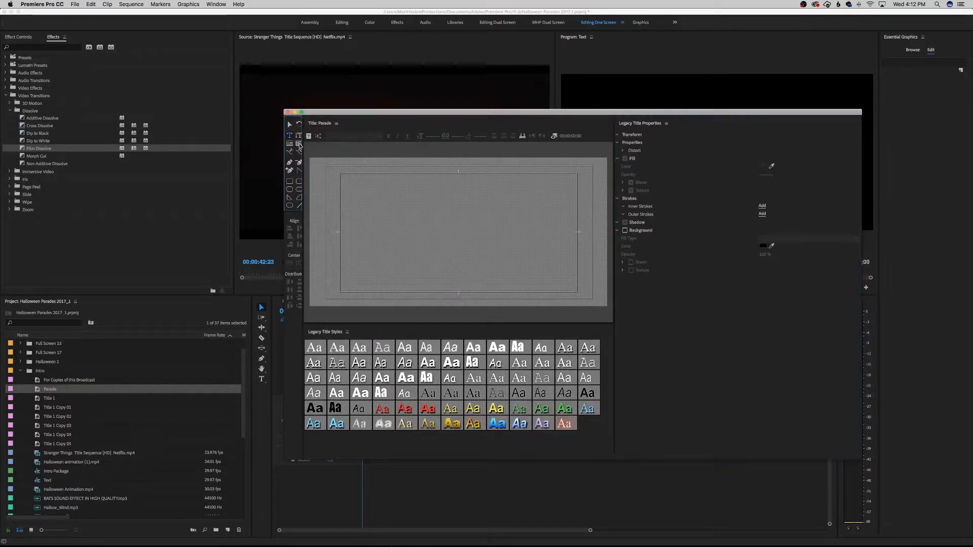
pyautogui.click(339, 194)
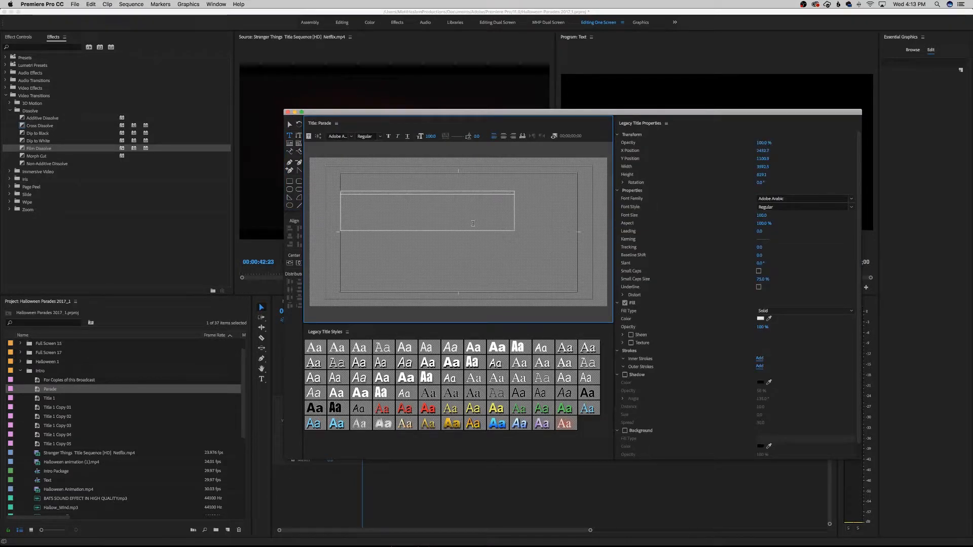
pyautogui.write('a')
pyautogui.press('super+z')
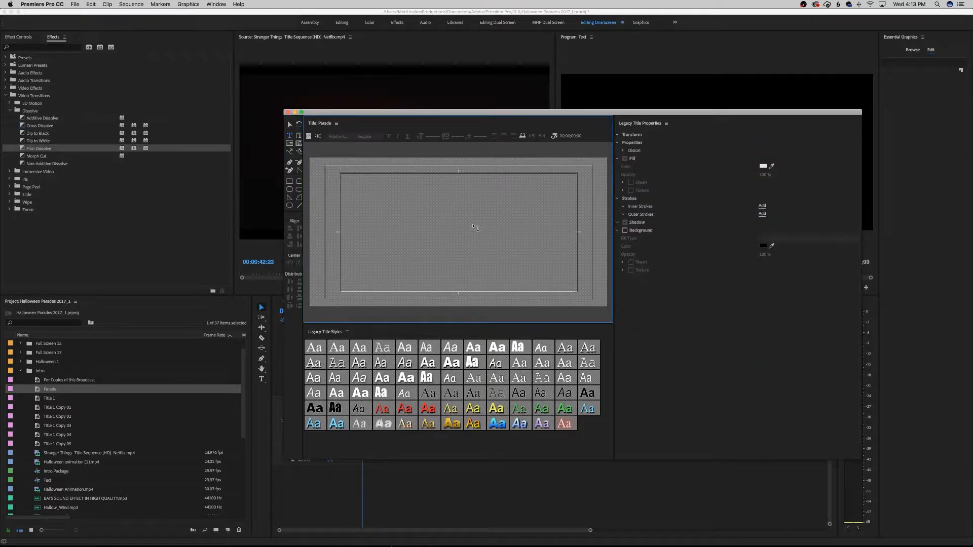
pyautogui.press('r')
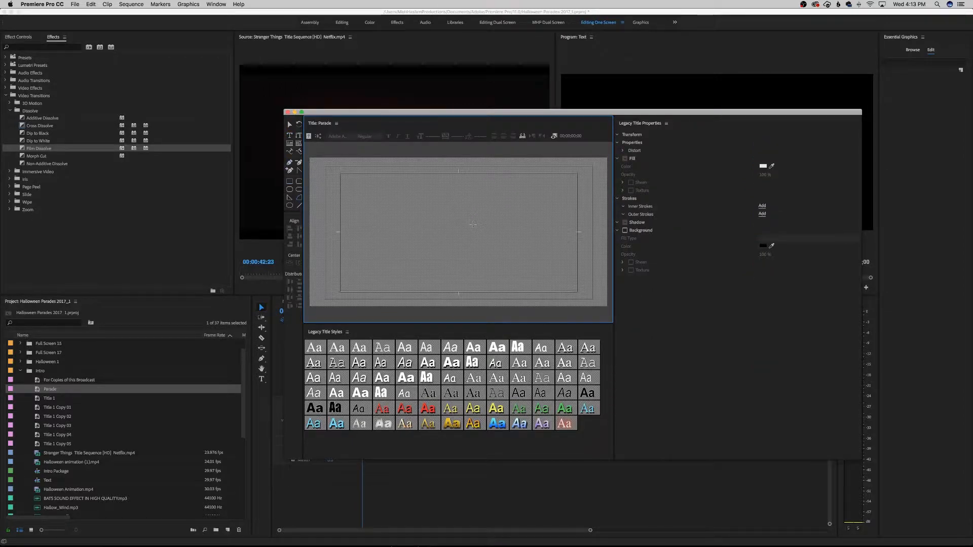
pyautogui.click(289, 135)
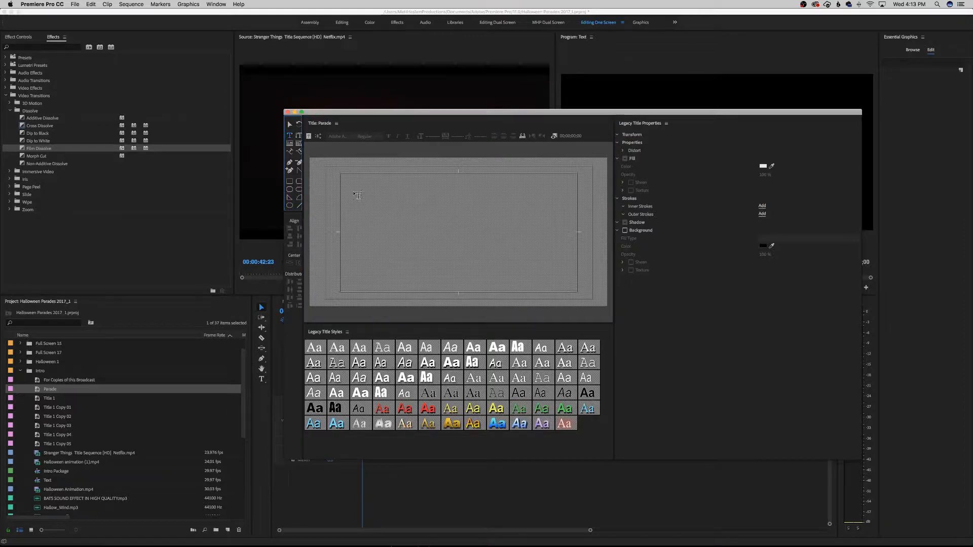
pyautogui.click(290, 124)
pyautogui.click(334, 169)
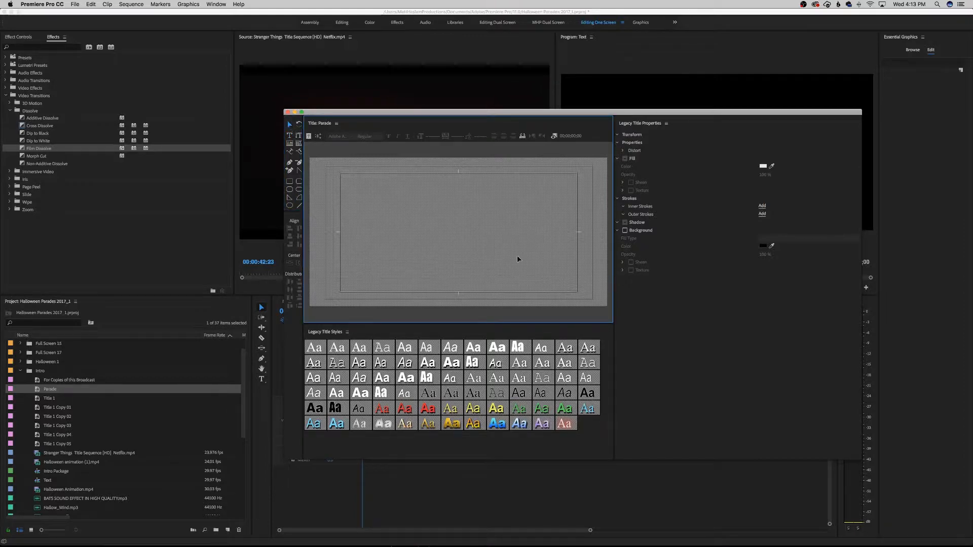
# - Add the text line "ST. CLAIR, PA" in the upper part of the Parade title, starting at the title-safe edge
pyautogui.click(289, 136)
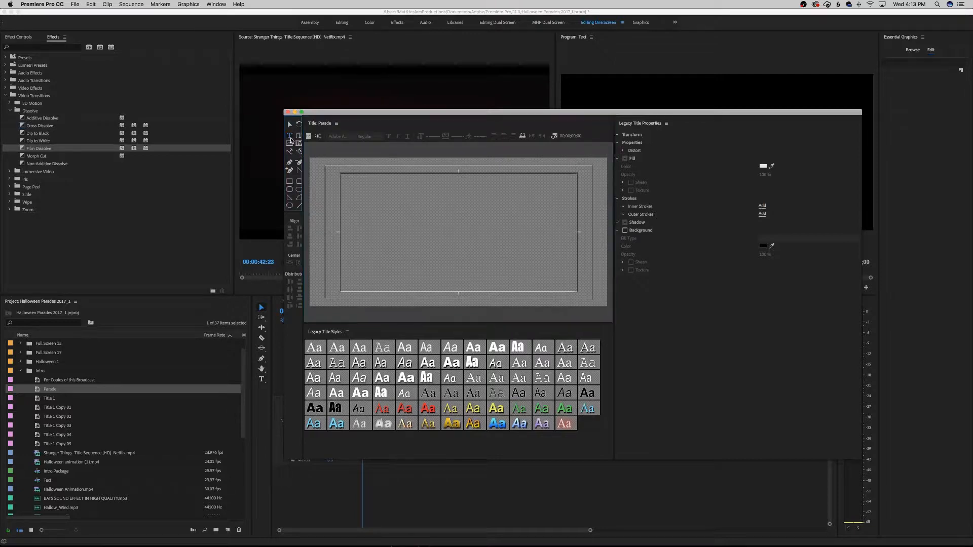
pyautogui.click(349, 201)
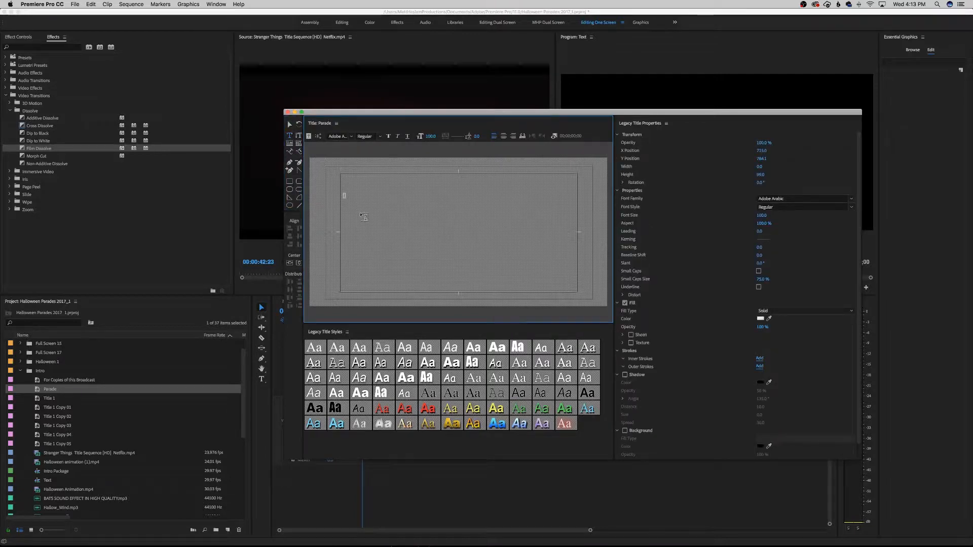
pyautogui.write('ParadeDES PA')
# - Set the whole "ST. CLAIR, PA" line to the Adobe Kaiti Std font and enlarge its font size to about 785
pyautogui.press('super+a')
pyautogui.click(792, 200)
pyautogui.click(850, 200)
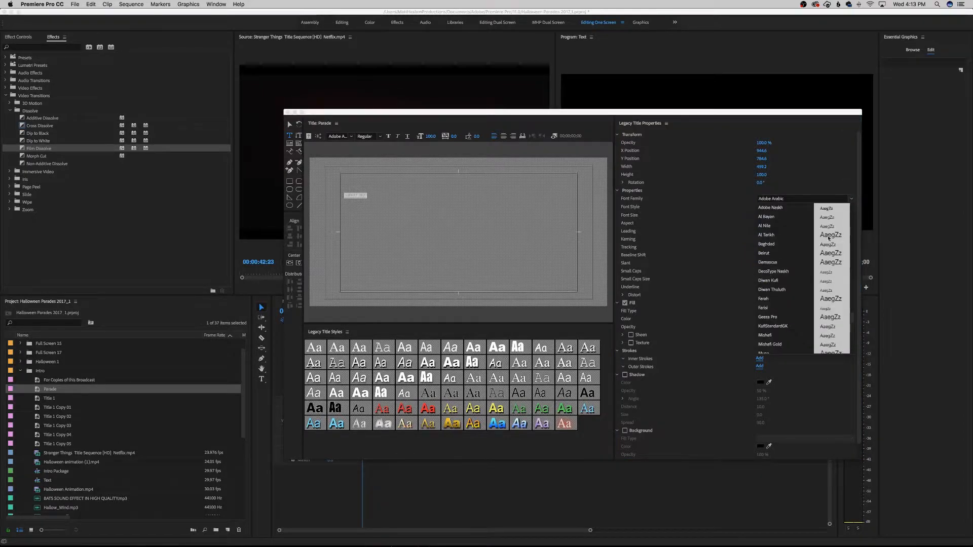
pyautogui.scroll(-10, 829, 239)
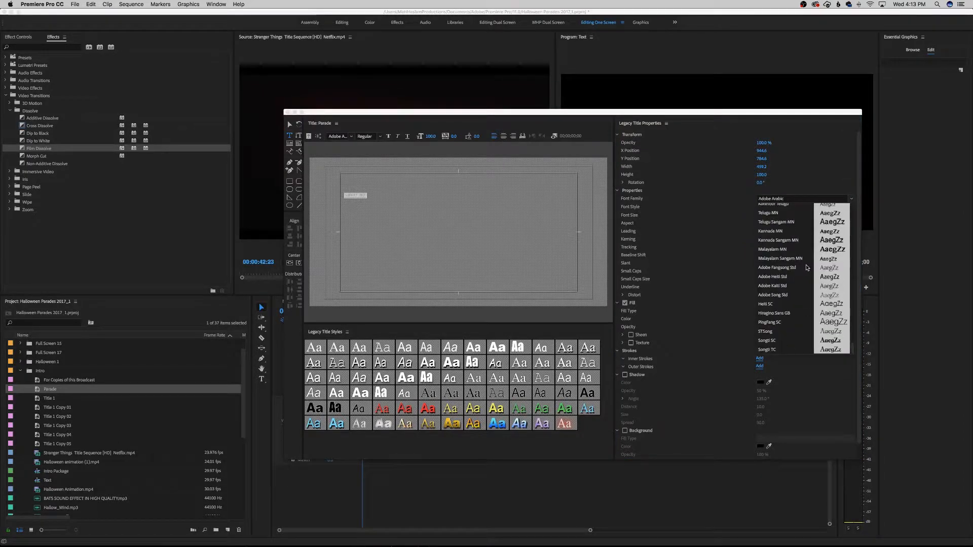
pyautogui.click(783, 287)
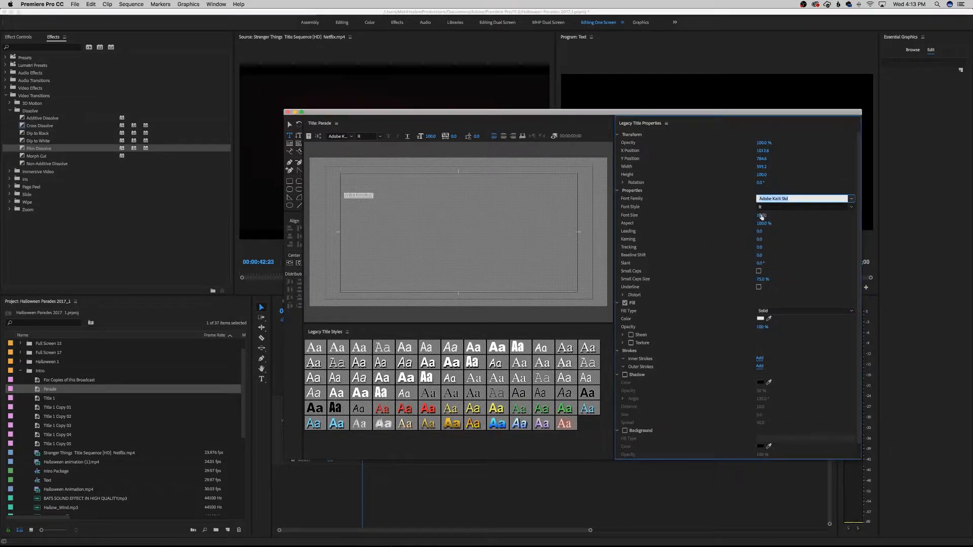
pyautogui.moveTo(761, 216); pyautogui.dragTo(970, 216)
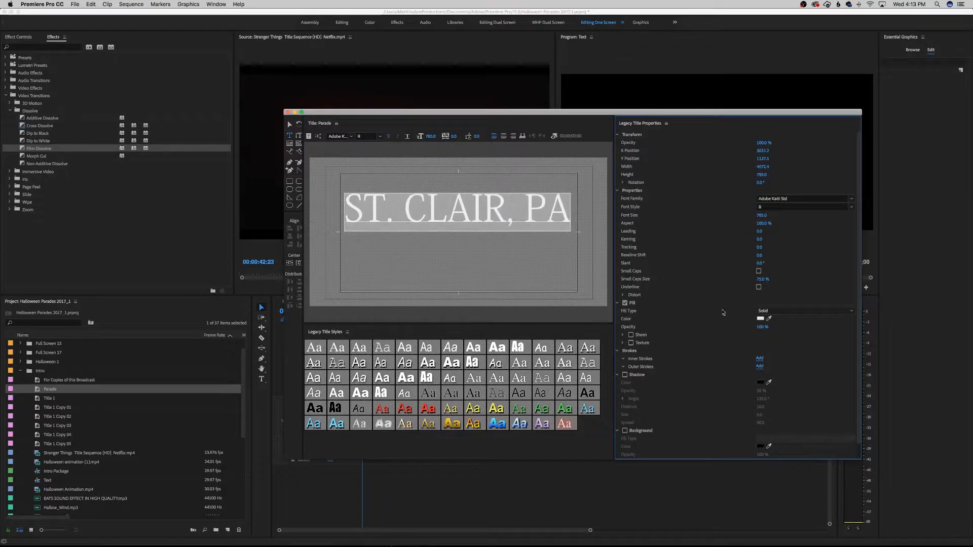
# - Turn off the fill of "ST. CLAIR, PA" and add a red outer stroke with a size of 20
pyautogui.click(625, 303)
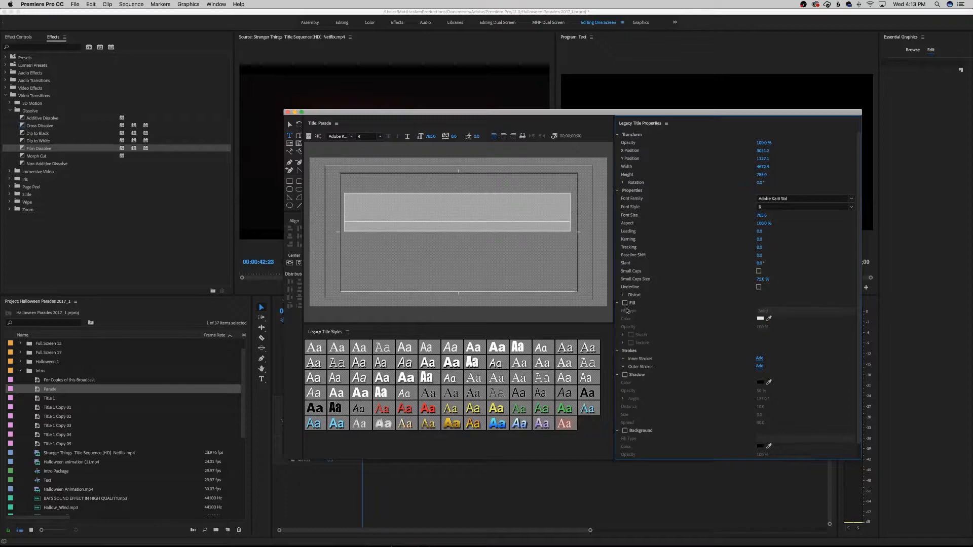
pyautogui.click(759, 367)
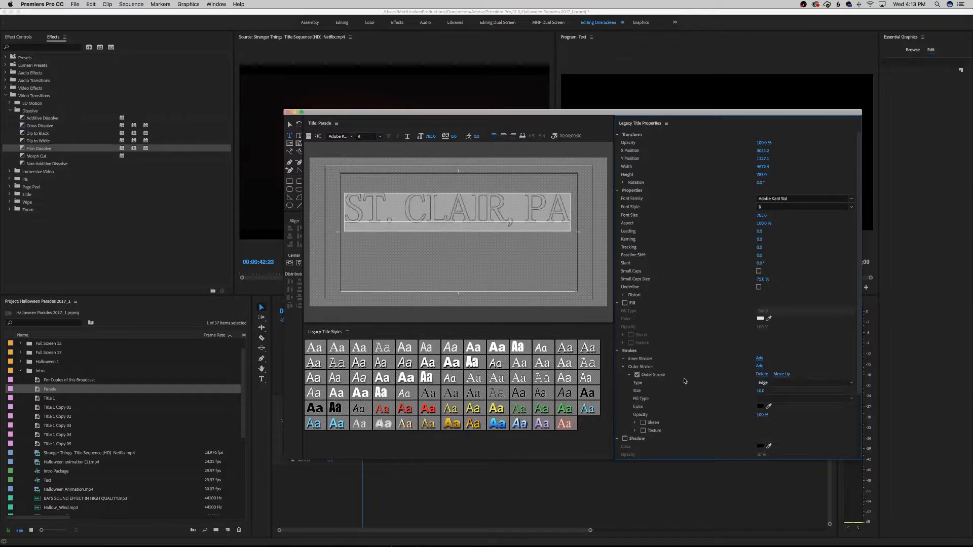
pyautogui.click(760, 406)
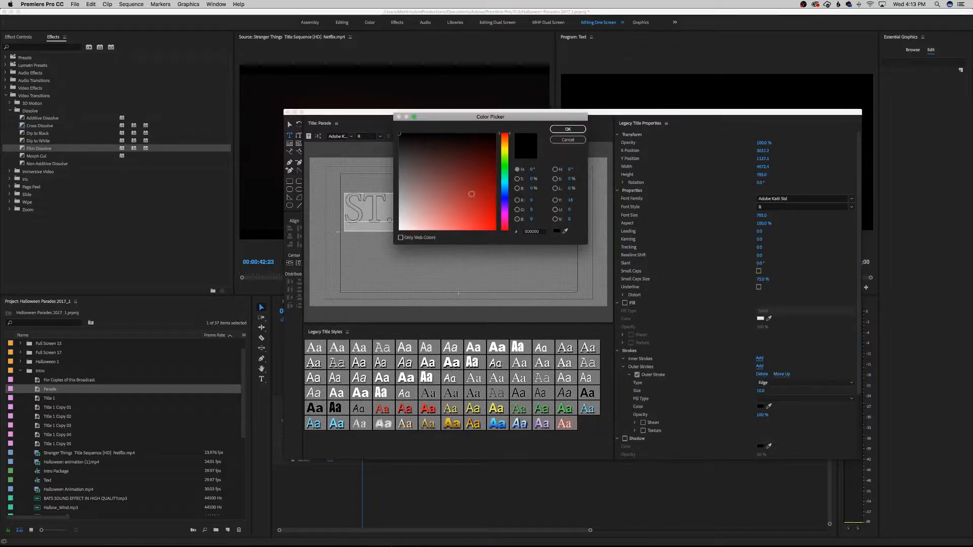
pyautogui.click(471, 210)
pyautogui.click(568, 129)
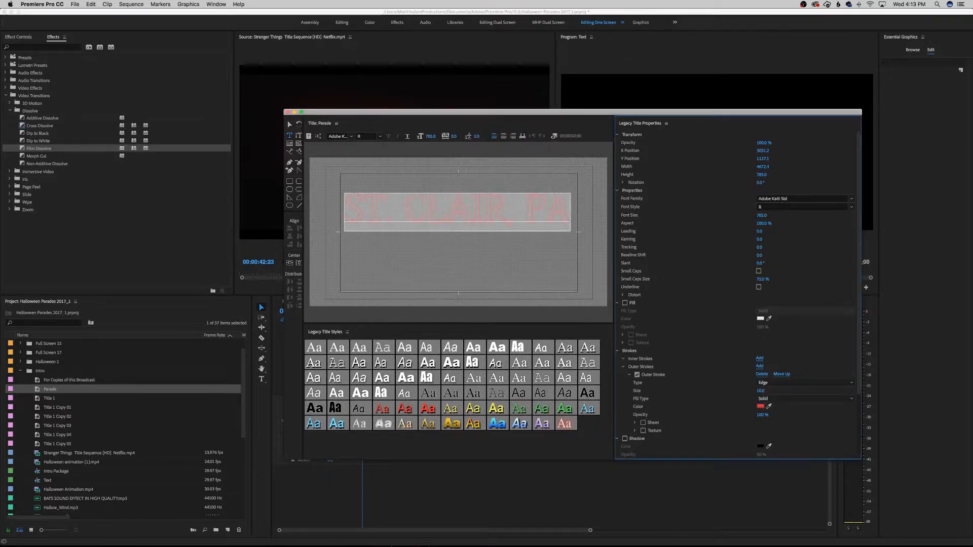
pyautogui.moveTo(760, 391)
pyautogui.mouseDown()
pyautogui.moveTo(780, 391)
pyautogui.moveTo(752, 390)
pyautogui.moveTo(789, 391)
pyautogui.moveTo(761, 391)
pyautogui.mouseUp()
pyautogui.moveTo(762, 391); pyautogui.dragTo(757, 392)
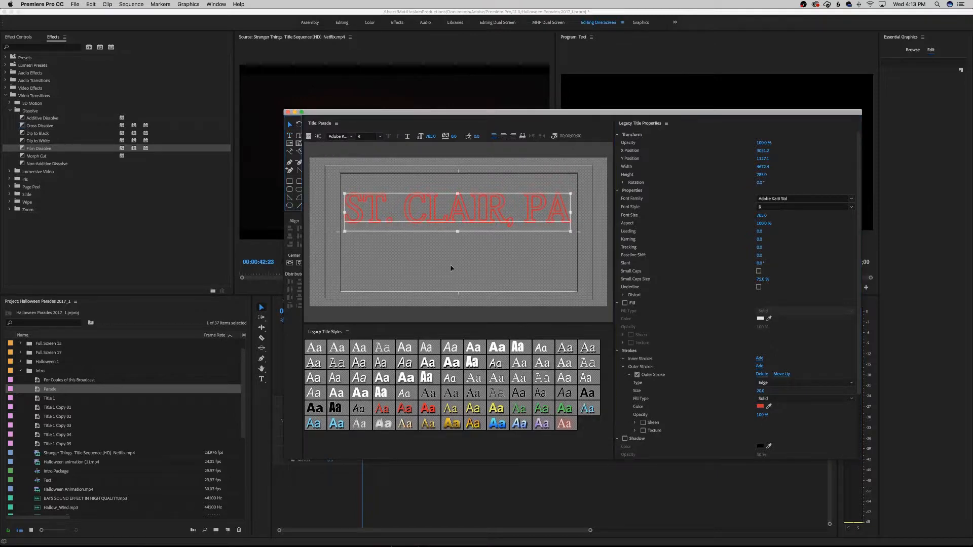
# - Move the "ST. CLAIR, PA" line slightly down, to a Y position of about 1276, and deselect it
pyautogui.click(445, 218)
pyautogui.moveTo(445, 225); pyautogui.dragTo(447, 228)
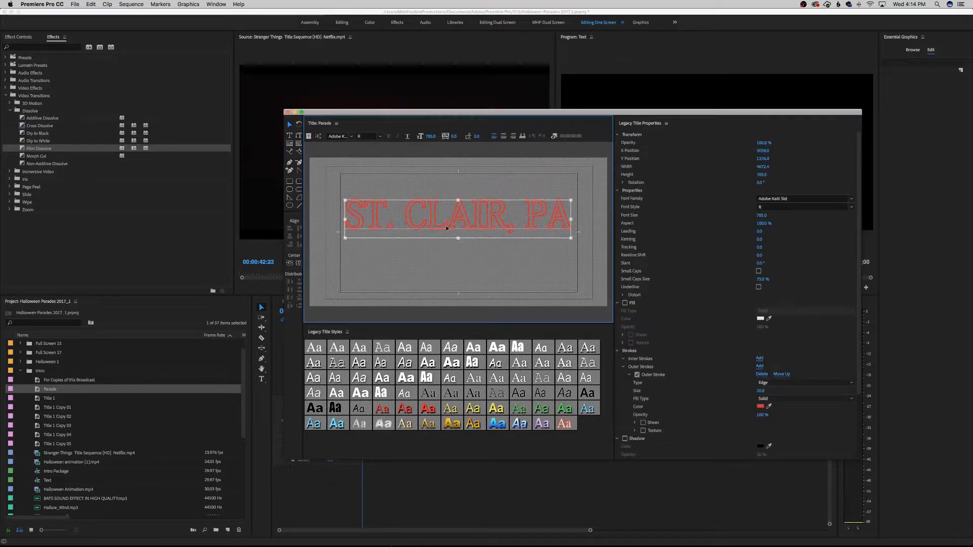
pyautogui.click(439, 263)
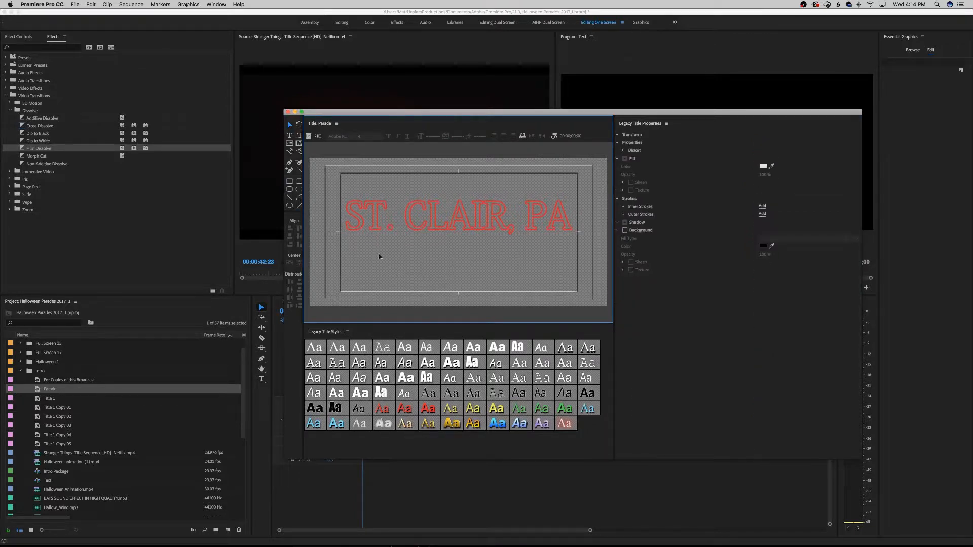
# - Add a second text line reading "HALLOWEEN PARADE" under "ST. CLAIR, PA" in the same outlined style
pyautogui.click(289, 135)
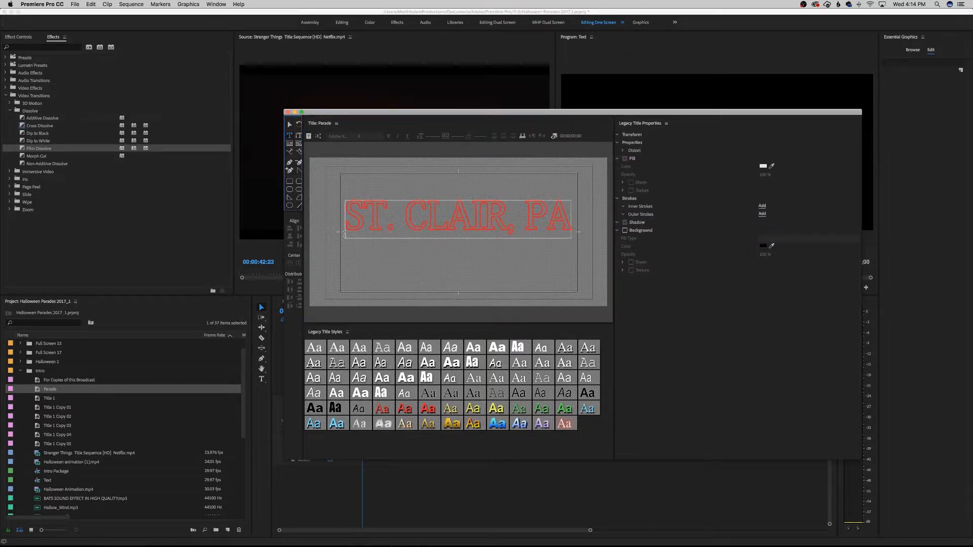
pyautogui.click(345, 253)
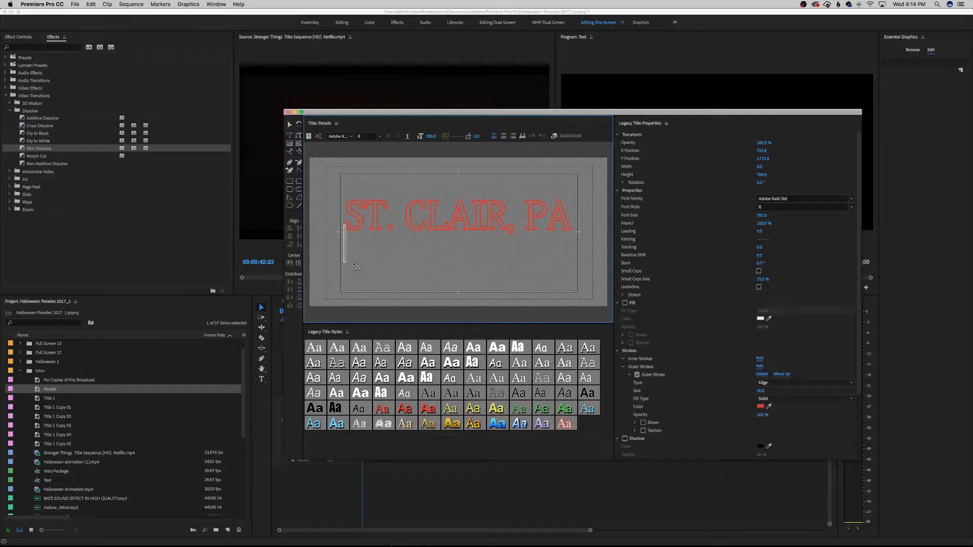
pyautogui.write('HALL')
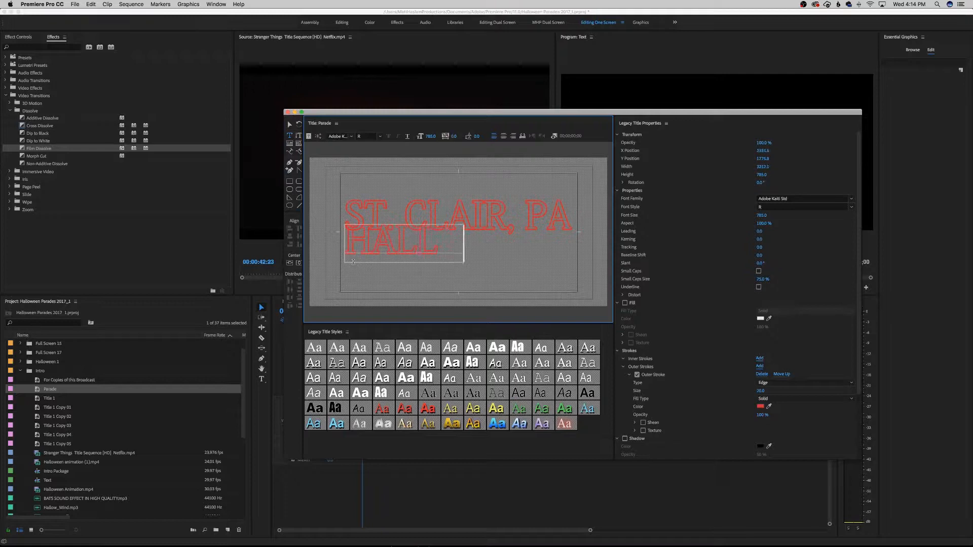
pyautogui.write('OWEEN PA')
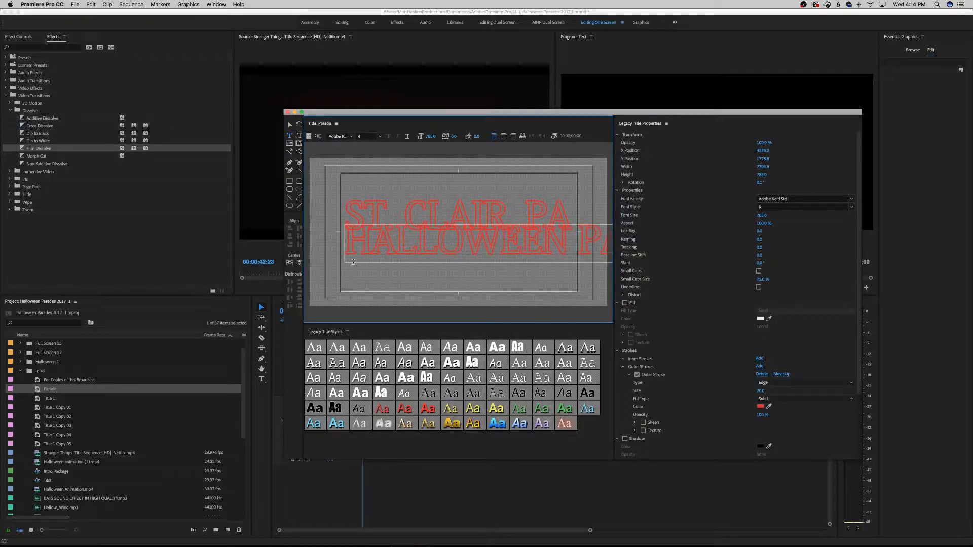
# - Reduce "HALLOWEEN PARADE" to a font size of 473 and move it down to sit just below "ST. CLAIR, PA"
pyautogui.hotkey('ctrl', 'a')
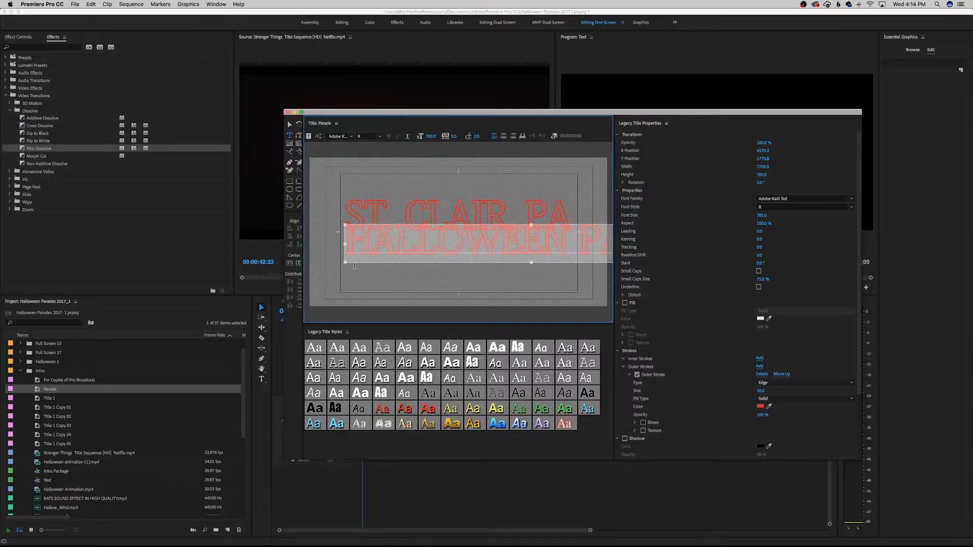
pyautogui.moveTo(761, 215); pyautogui.dragTo(604, 215)
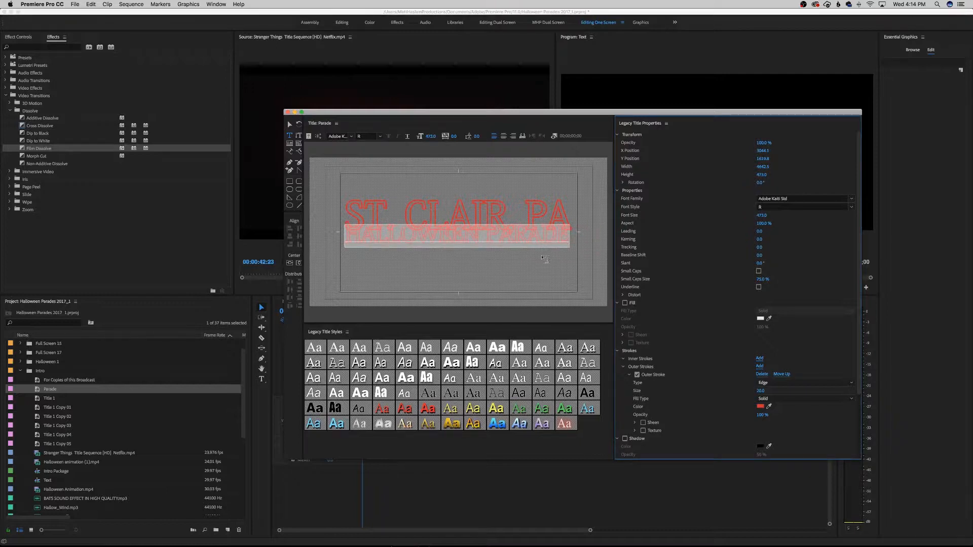
pyautogui.press('Escape')
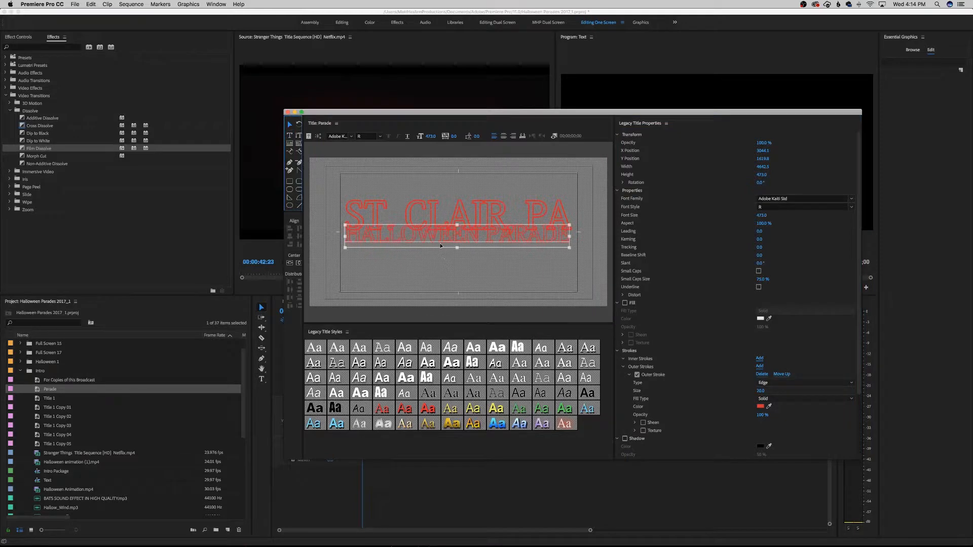
pyautogui.moveTo(441, 246); pyautogui.dragTo(437, 258)
# - Set the font size of the "T." in "ST." to 650, leaving the S as the large initial
pyautogui.click(388, 219)
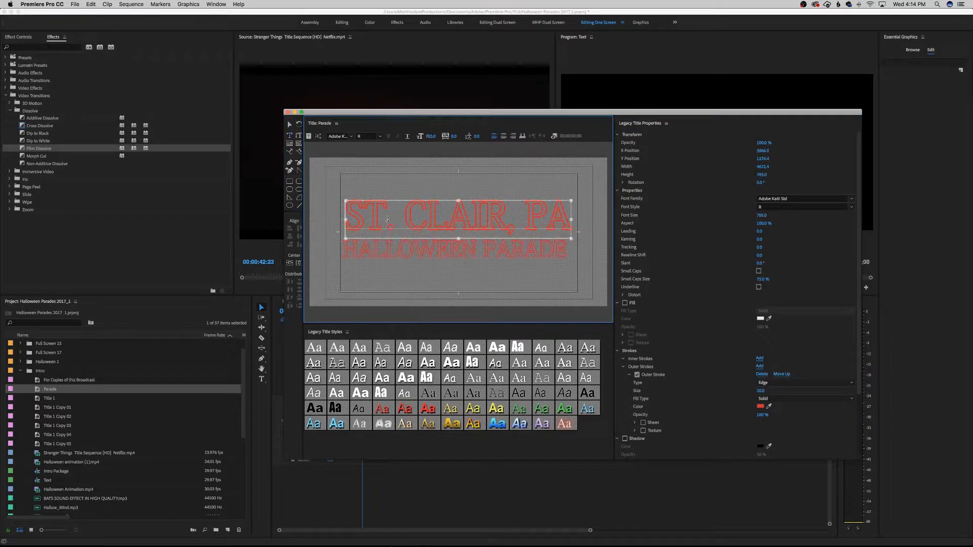
pyautogui.moveTo(375, 219); pyautogui.dragTo(393, 220)
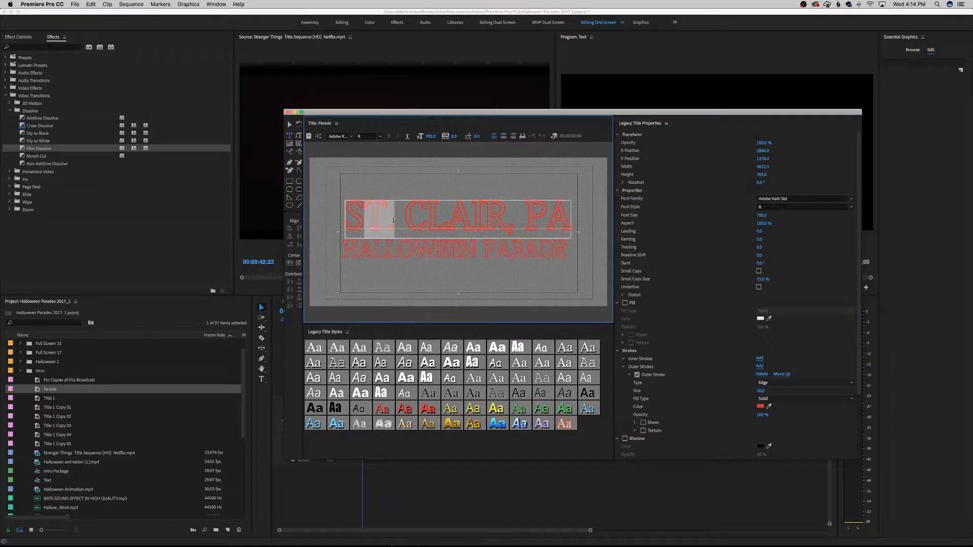
pyautogui.moveTo(766, 219); pyautogui.dragTo(722, 219)
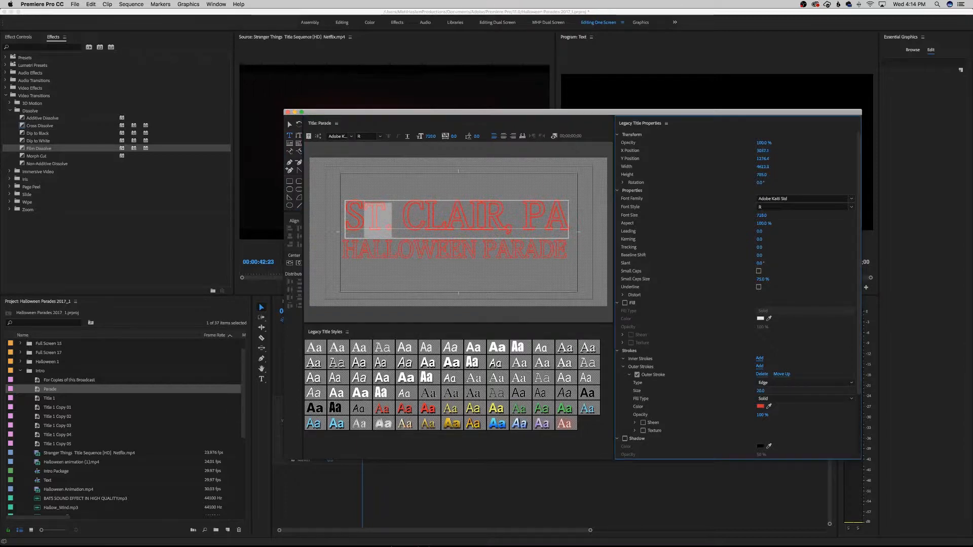
pyautogui.click(762, 215)
pyautogui.write('650')
pyautogui.press('Return')
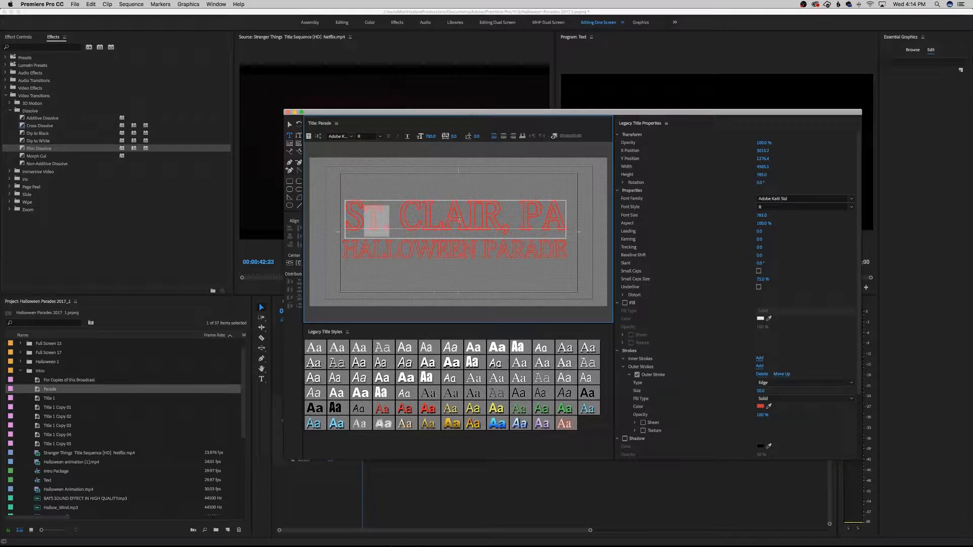
# - Set the font size of the letters "LAIR," in "CLAIR," to 650
pyautogui.moveTo(421, 215); pyautogui.dragTo(508, 223)
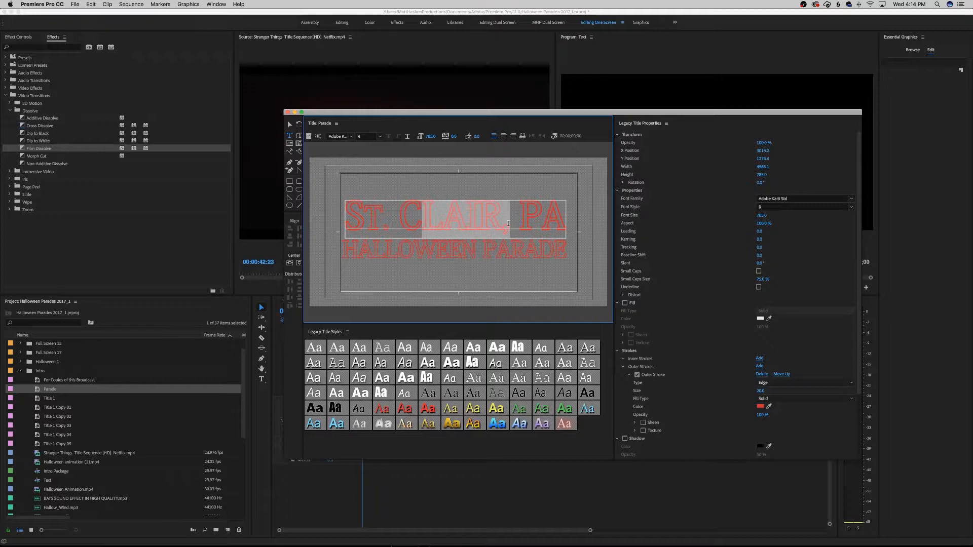
pyautogui.moveTo(762, 215); pyautogui.dragTo(905, 234)
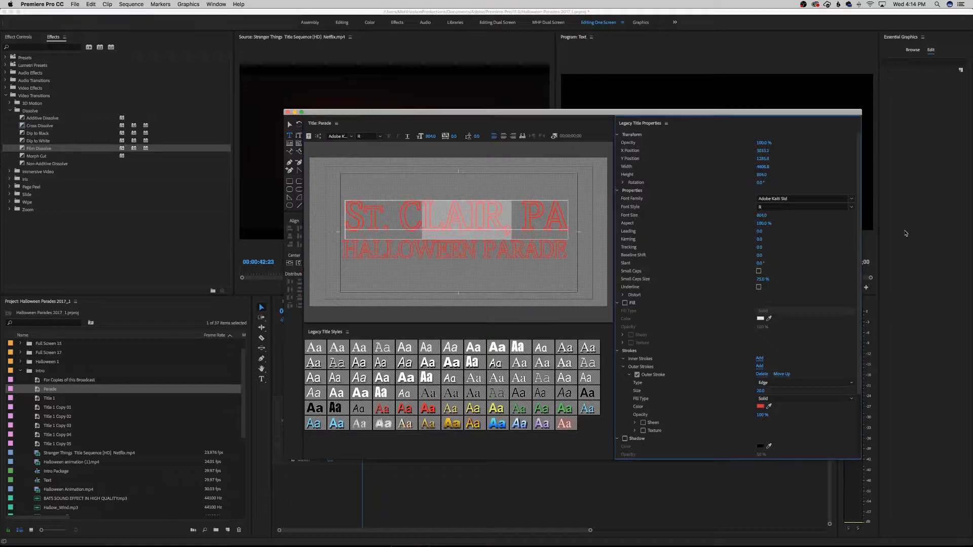
pyautogui.click(762, 214)
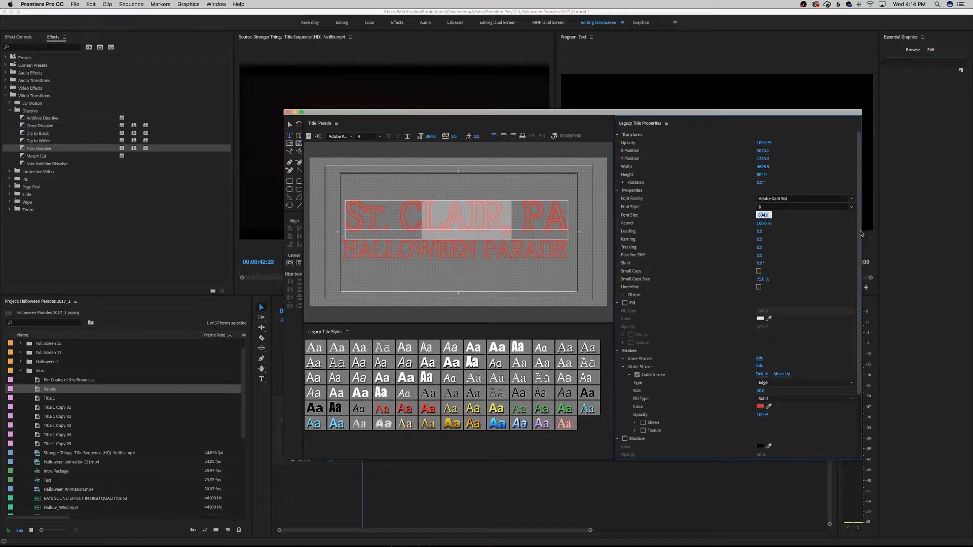
pyautogui.write('650')
pyautogui.press('Return')
# - Set the font size of the whole "HALLOWEEN PARADE" line to 475
pyautogui.click(395, 250)
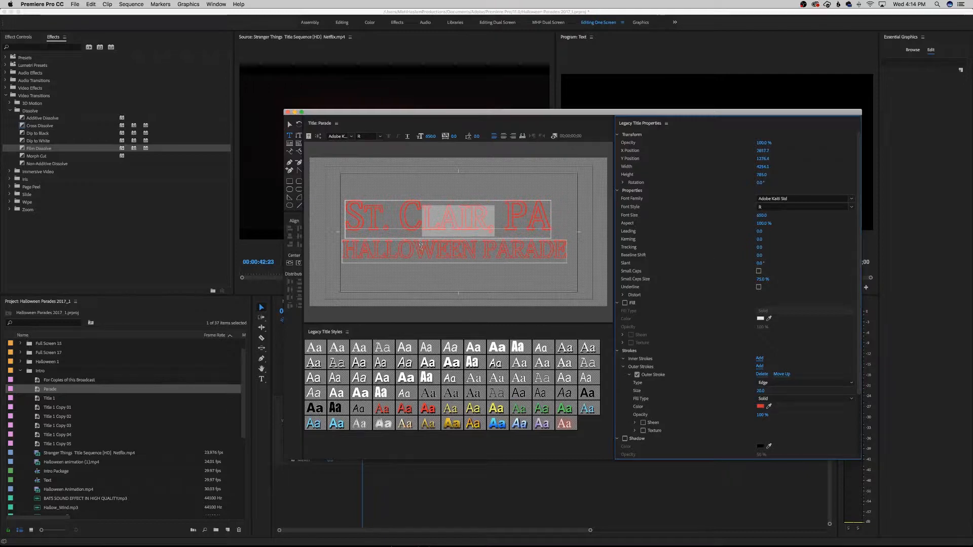
pyautogui.moveTo(342, 250); pyautogui.dragTo(590, 249)
pyautogui.click(762, 215)
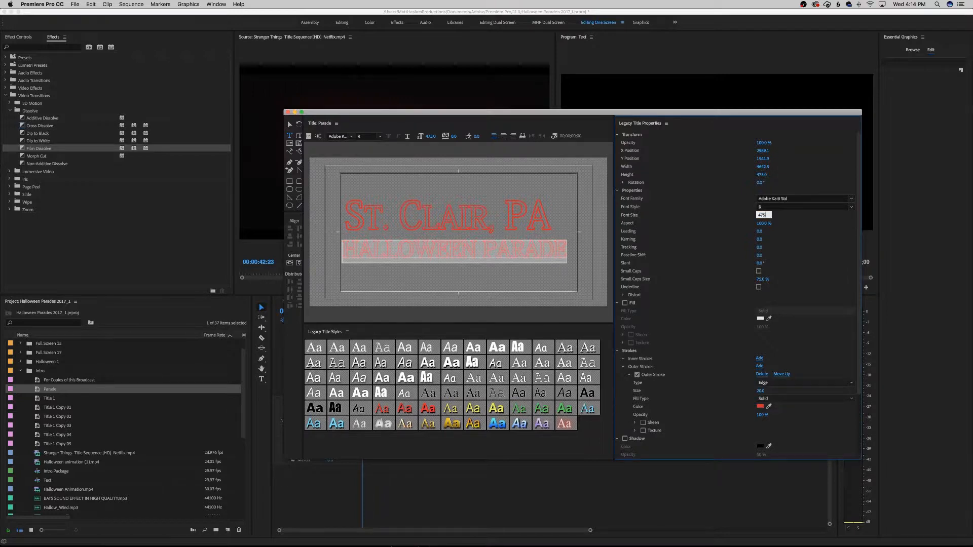
pyautogui.press('Return')
# - Center the "ST. CLAIR, PA" and "HALLOWEEN PARADE" lines horizontally in the title frame
pyautogui.click(289, 124)
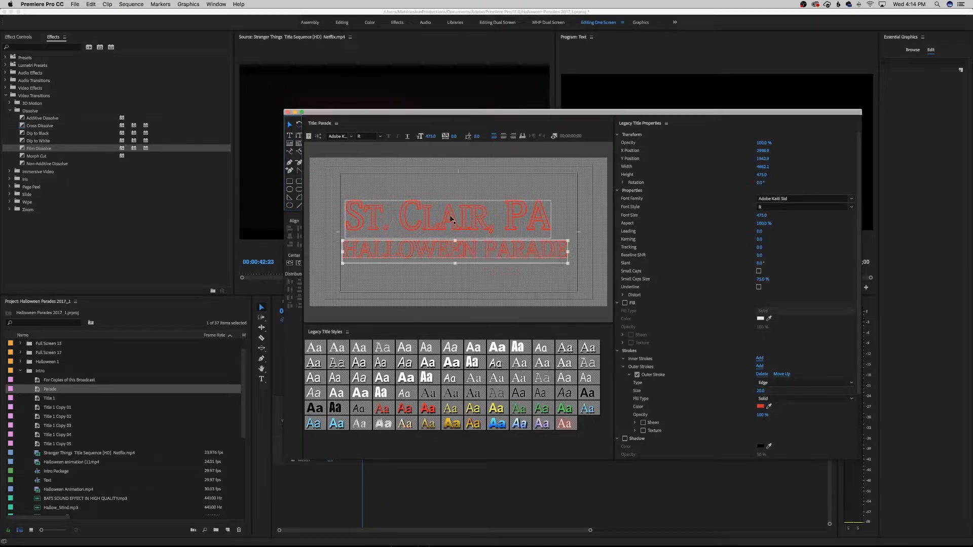
pyautogui.click(510, 230)
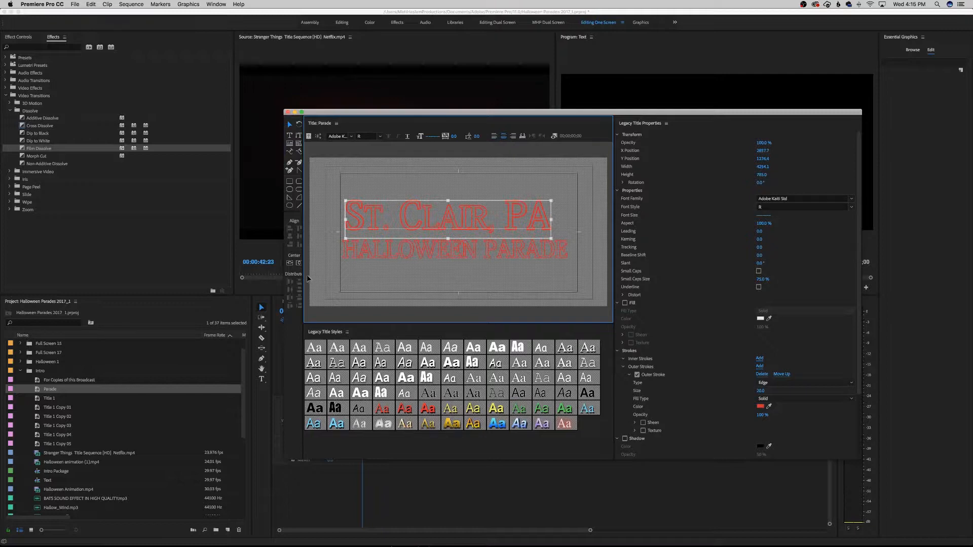
pyautogui.click(290, 263)
pyautogui.click(372, 256)
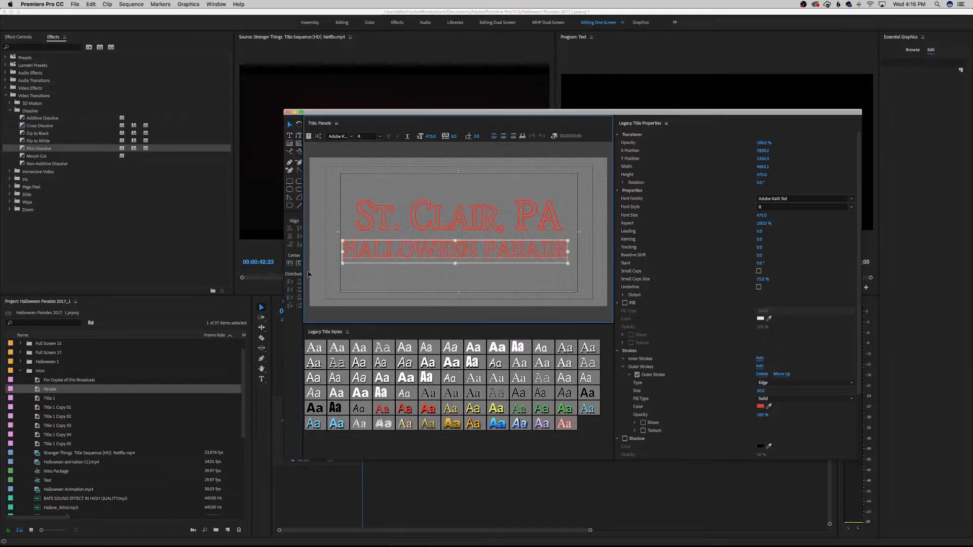
pyautogui.click(290, 263)
pyautogui.click(496, 317)
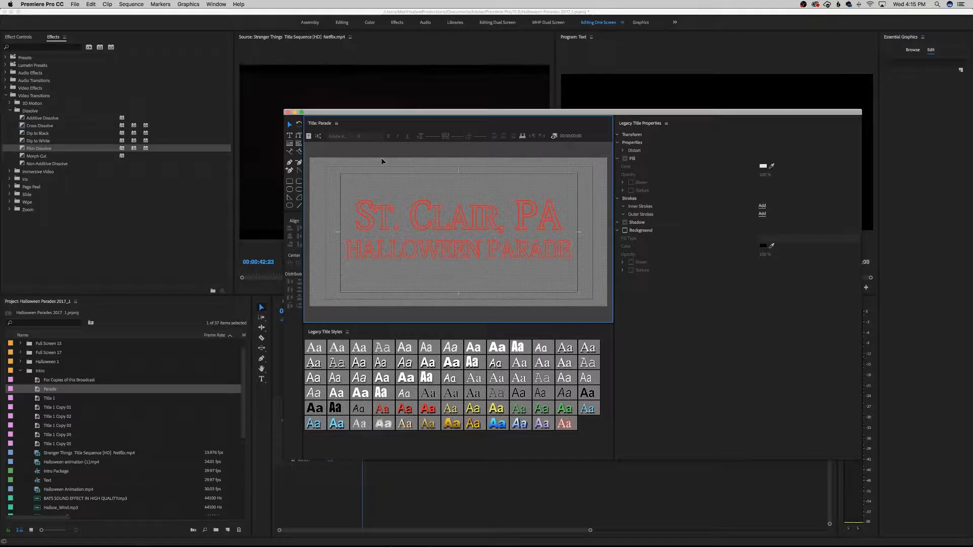
# - Close and reopen the Parade title, positioning its window so the Stranger Things reference logo can be seen above it
pyautogui.click(287, 112)
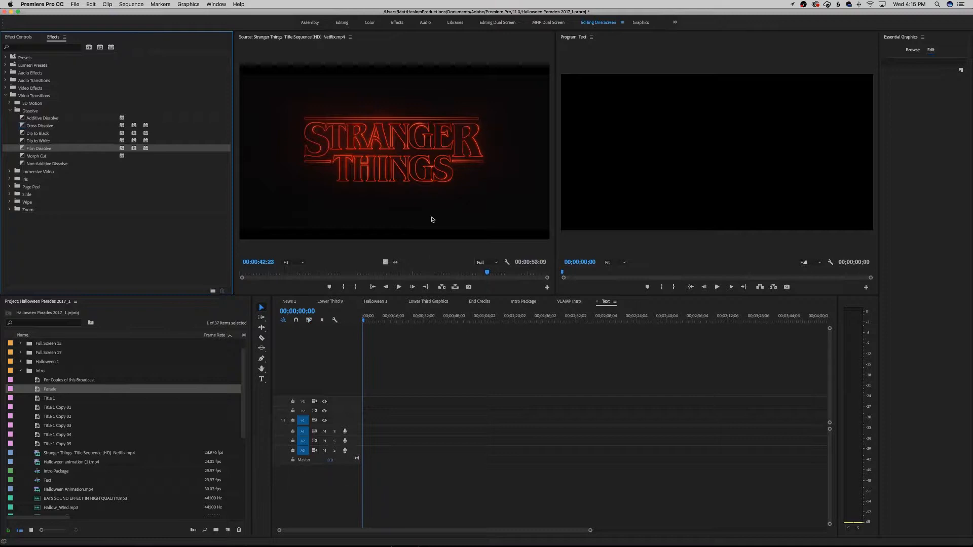
pyautogui.click(48, 389)
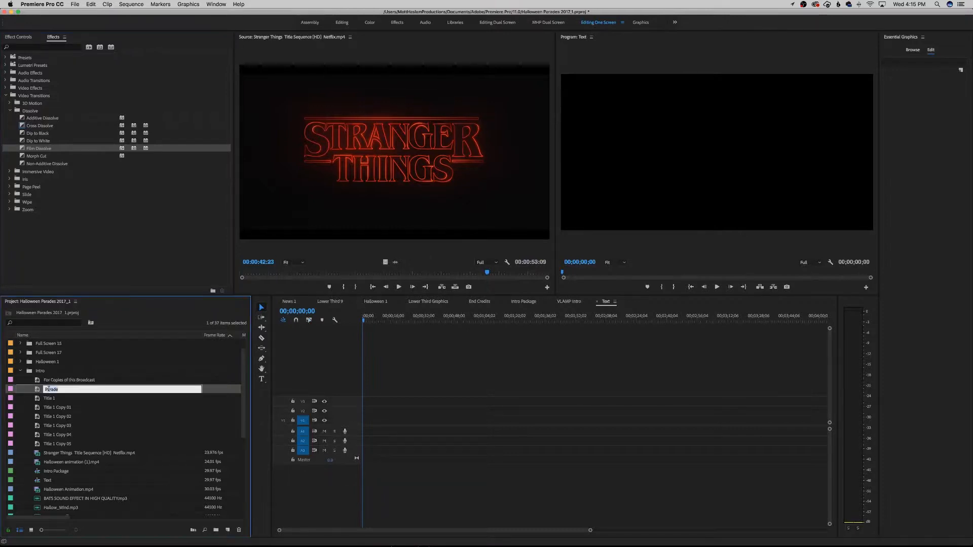
pyautogui.doubleClick(35, 392)
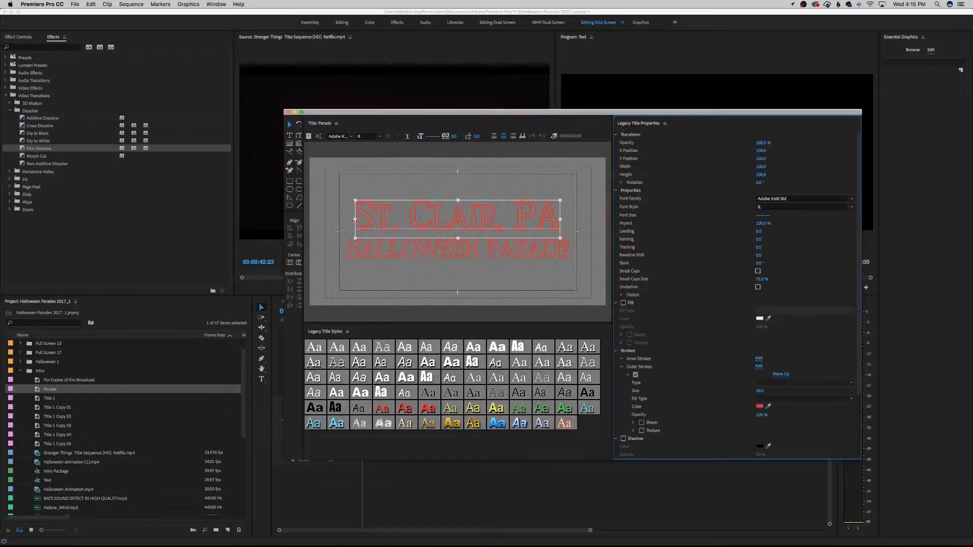
pyautogui.moveTo(430, 116); pyautogui.dragTo(396, 193)
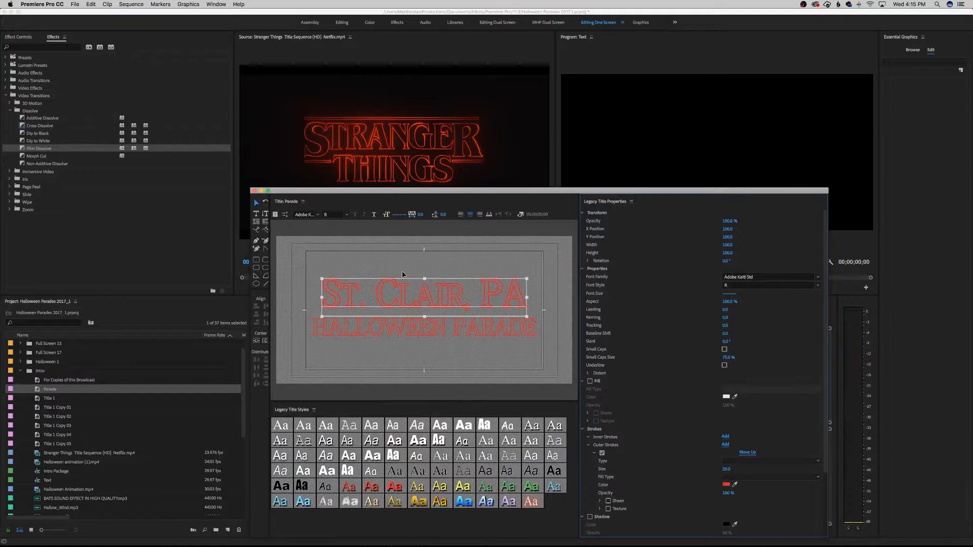
pyautogui.click(401, 257)
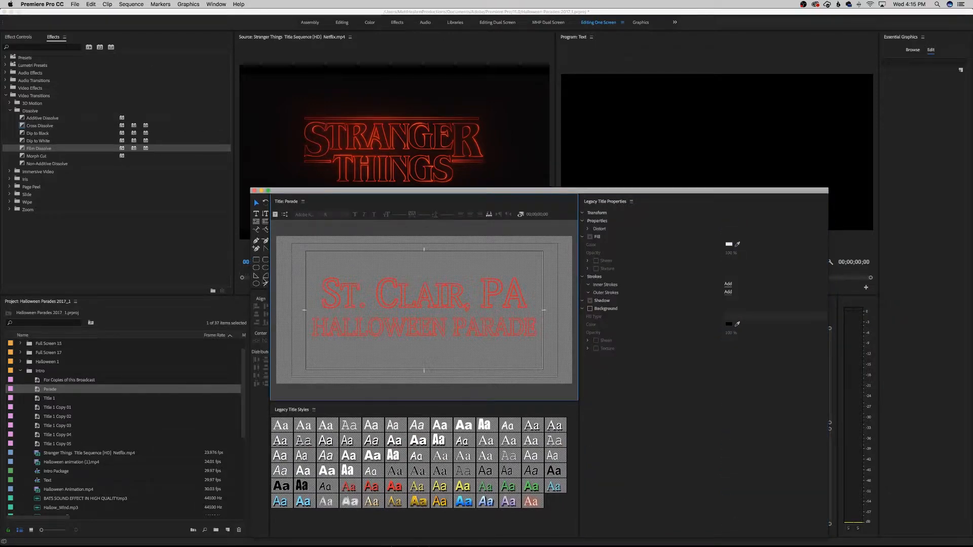
# - Draw a thin red-outlined rectangle about 4974 wide across the frame and nudge it to sit just above "ST. CLAIR, PA"
pyautogui.click(257, 260)
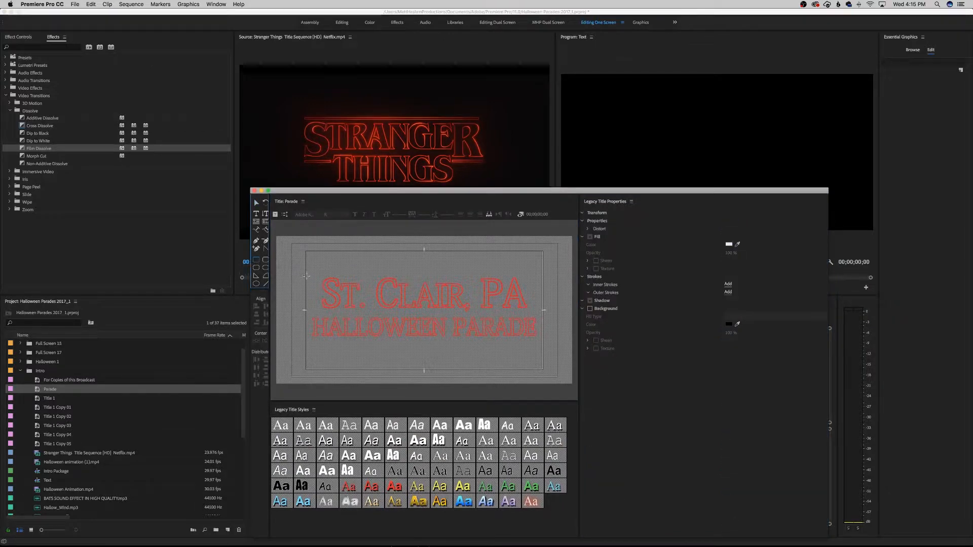
pyautogui.moveTo(306, 276)
pyautogui.mouseDown()
pyautogui.moveTo(475, 278)
pyautogui.moveTo(567, 264)
pyautogui.moveTo(539, 277)
pyautogui.mouseUp()
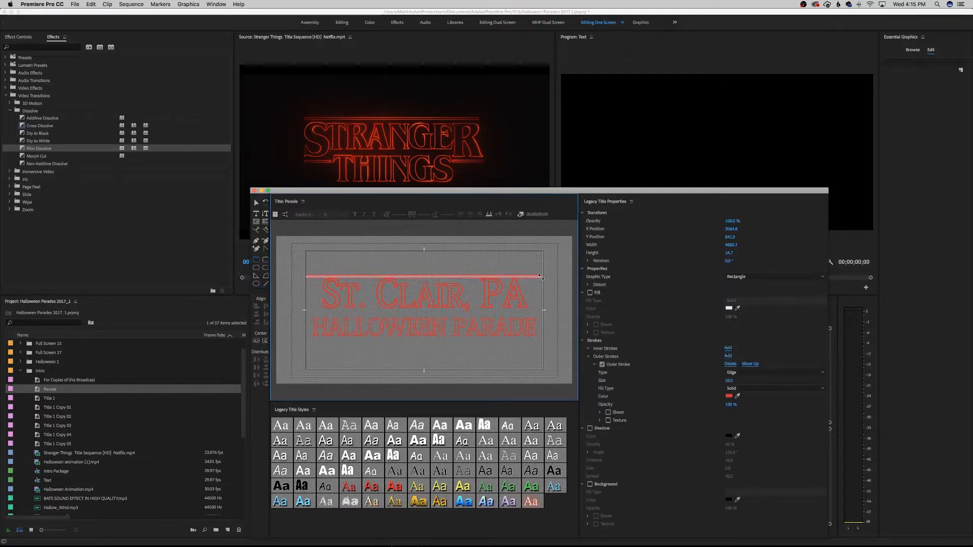
pyautogui.moveTo(541, 277); pyautogui.dragTo(543, 280)
pyautogui.click(255, 202)
pyautogui.moveTo(403, 278); pyautogui.dragTo(403, 276)
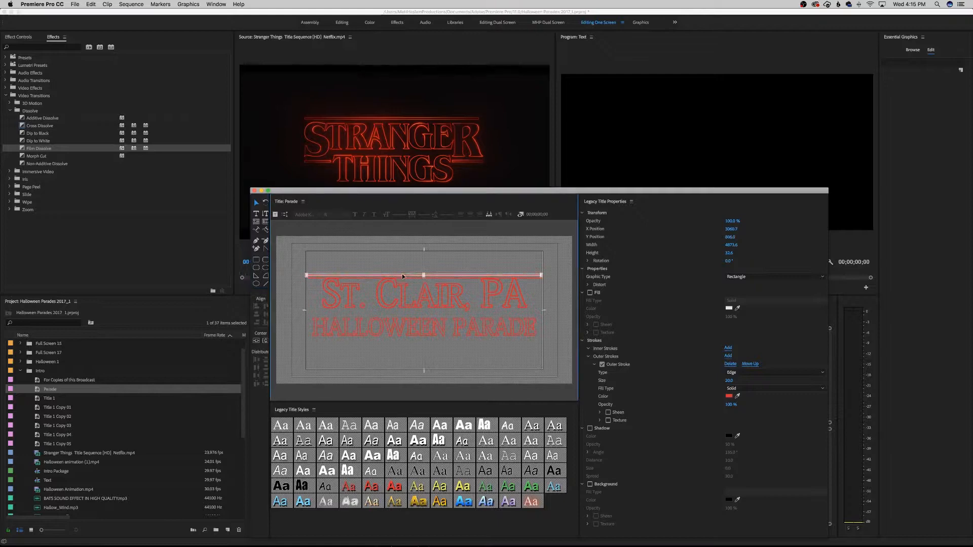
pyautogui.click(401, 262)
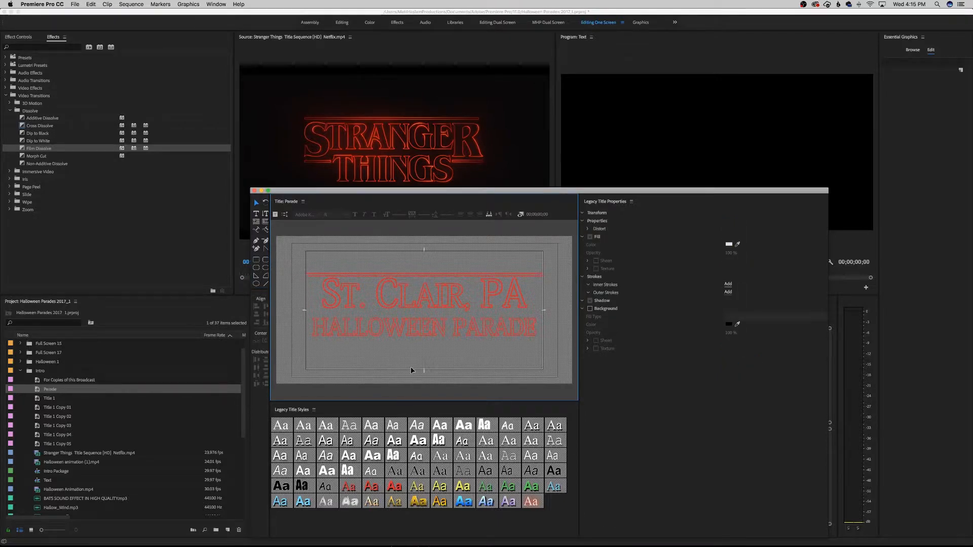
# - Copy the bar between the two text lines, shorten it to about 400 wide at the left end, and place a matching copy at the right end
pyautogui.click(357, 275)
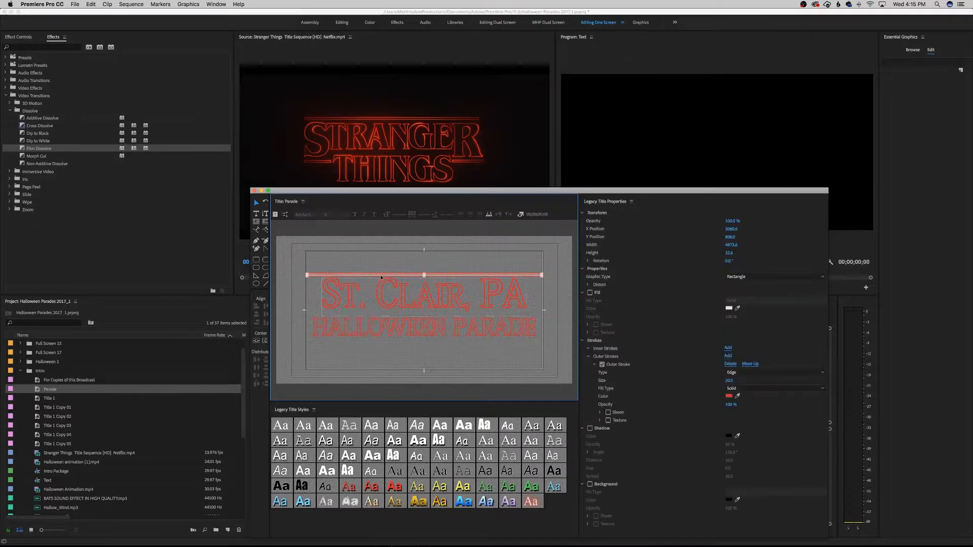
pyautogui.moveTo(381, 276); pyautogui.dragTo(380, 317)
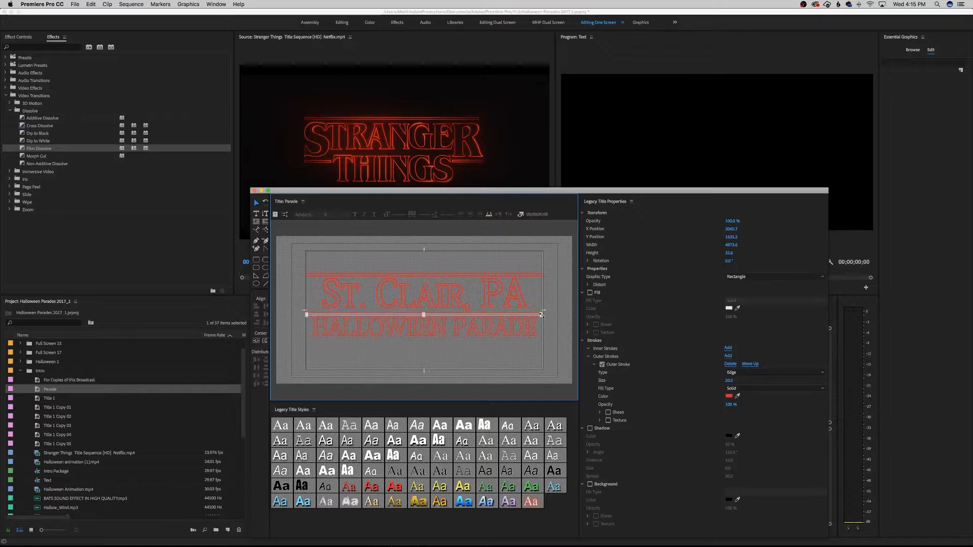
pyautogui.moveTo(541, 315); pyautogui.dragTo(328, 315)
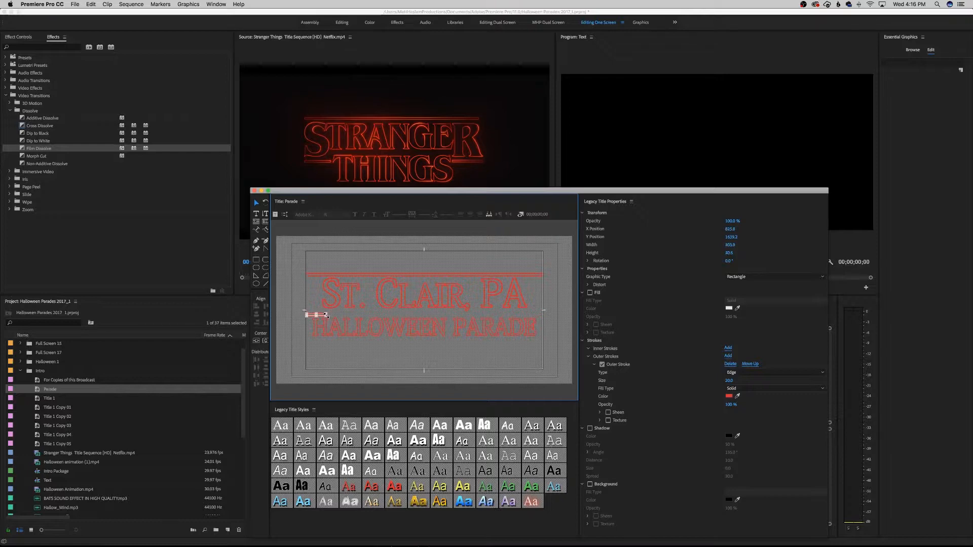
pyautogui.click(341, 368)
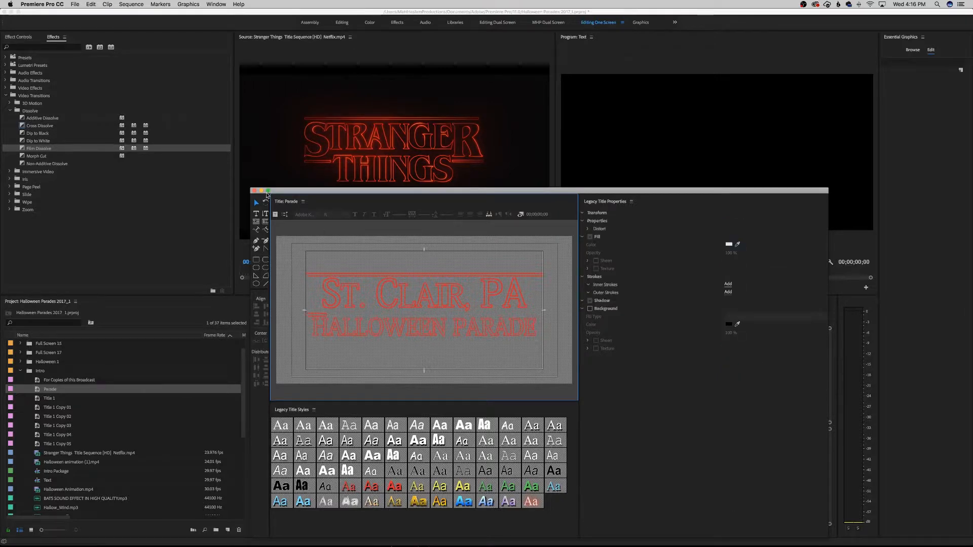
pyautogui.click(308, 315)
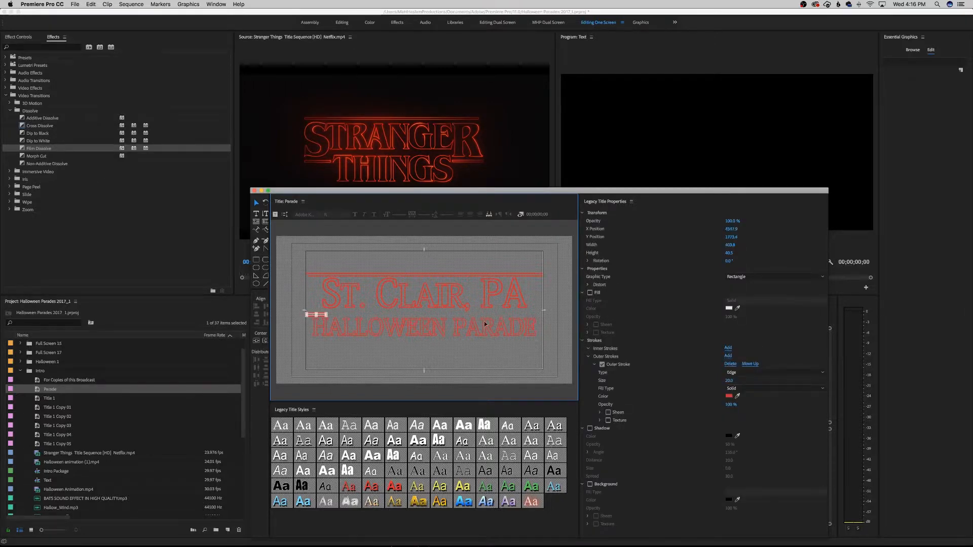
pyautogui.moveTo(315, 315); pyautogui.dragTo(529, 317)
# - Reduce "HALLOWEEN PARADE" to font size 407, move it up between the two short bars, and close the title
pyautogui.click(480, 334)
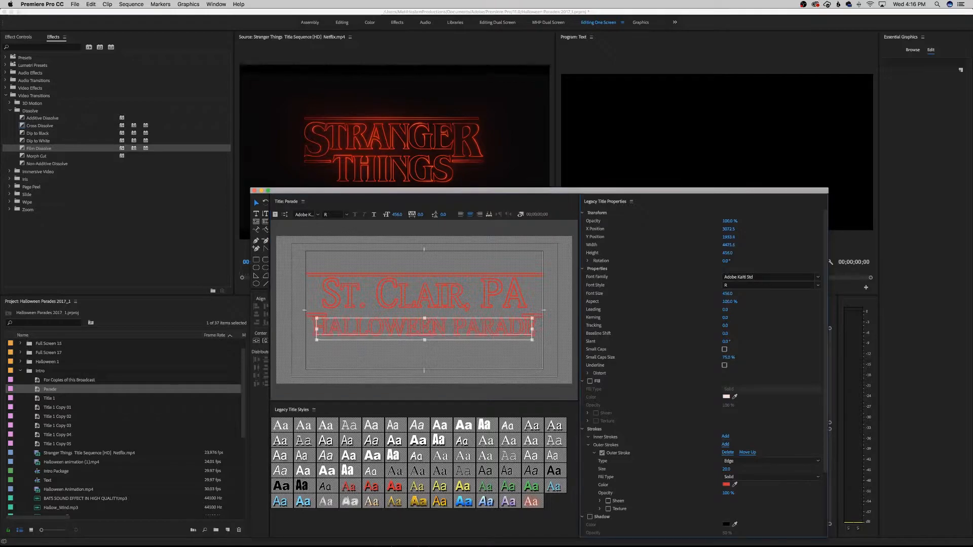
pyautogui.moveTo(727, 293); pyautogui.dragTo(705, 293)
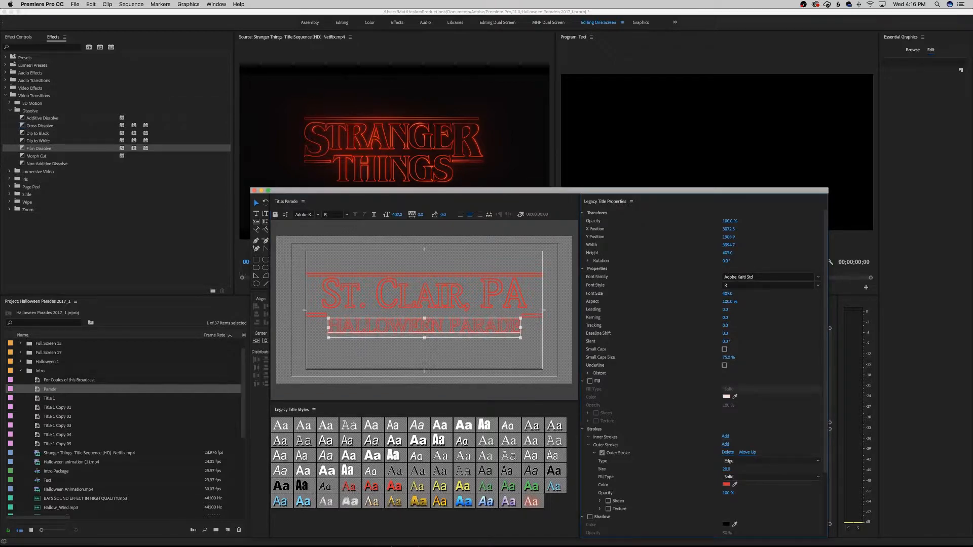
pyautogui.moveTo(410, 332); pyautogui.dragTo(410, 328)
pyautogui.click(265, 340)
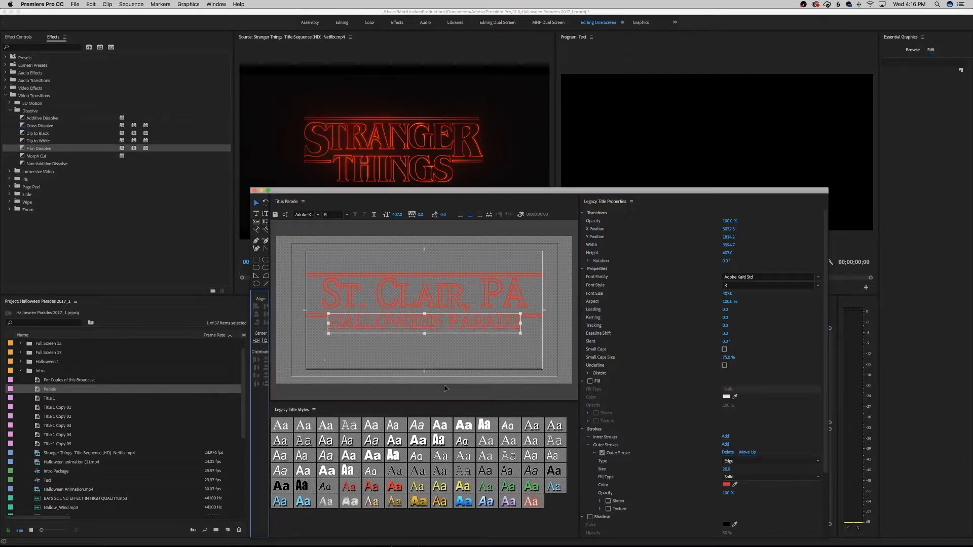
pyautogui.click(254, 190)
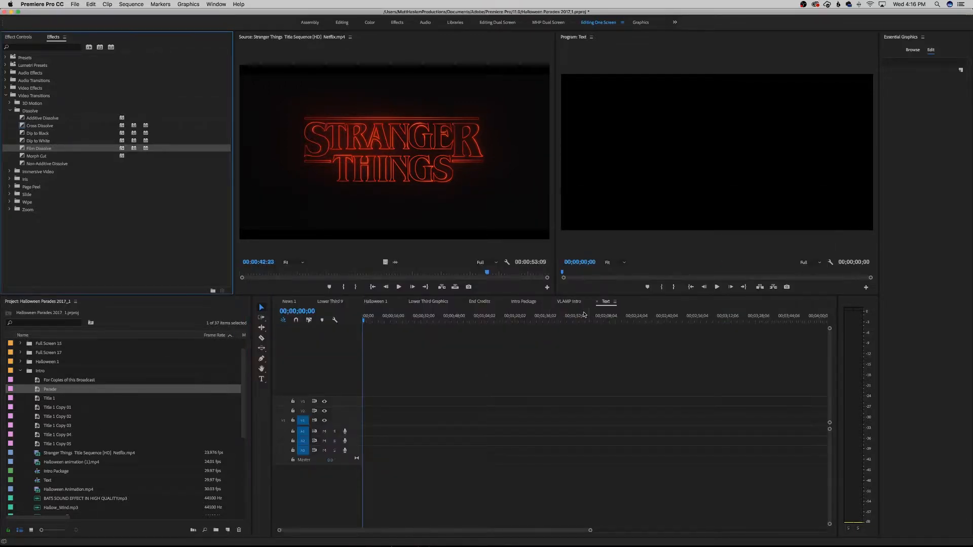
# - Add the Parade title to the VLAMP Intro sequence on the track above Halloween Animation at about 20 seconds, with snapping on
pyautogui.click(569, 301)
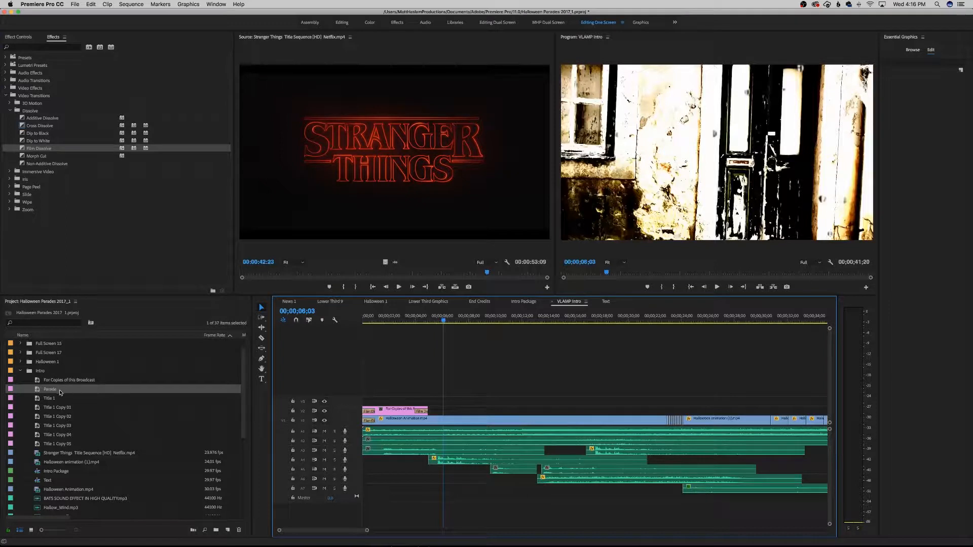
pyautogui.moveTo(368, 531); pyautogui.dragTo(429, 530)
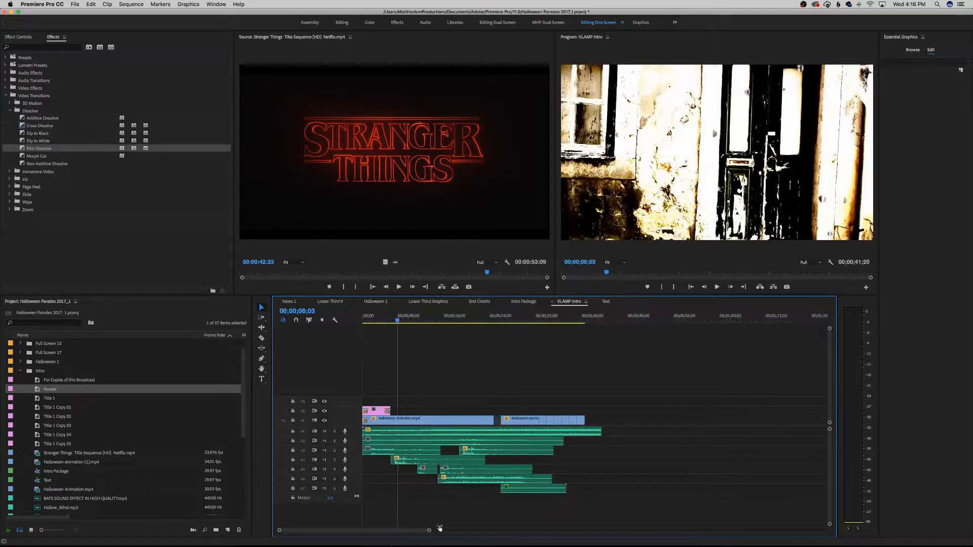
pyautogui.moveTo(43, 390); pyautogui.dragTo(477, 417)
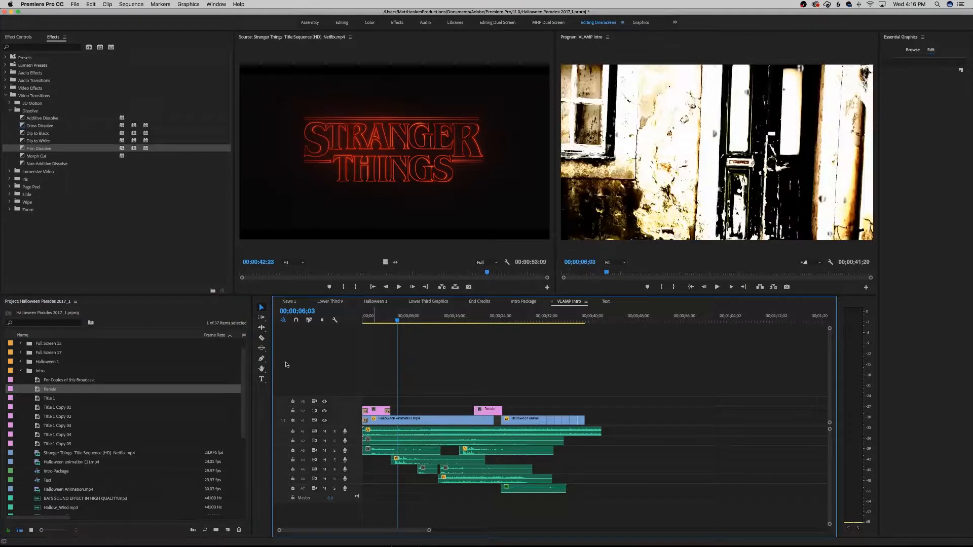
pyautogui.click(296, 319)
pyautogui.moveTo(496, 412); pyautogui.dragTo(496, 416)
pyautogui.press('Down')
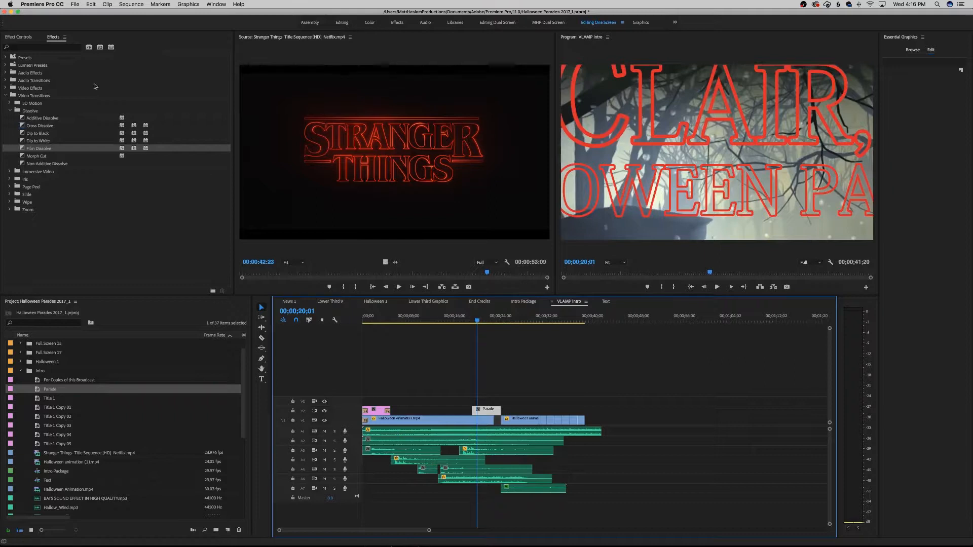
# - Scale the Parade title clip to 32 so it fits the frame, and play it back over the animation
pyautogui.click(20, 37)
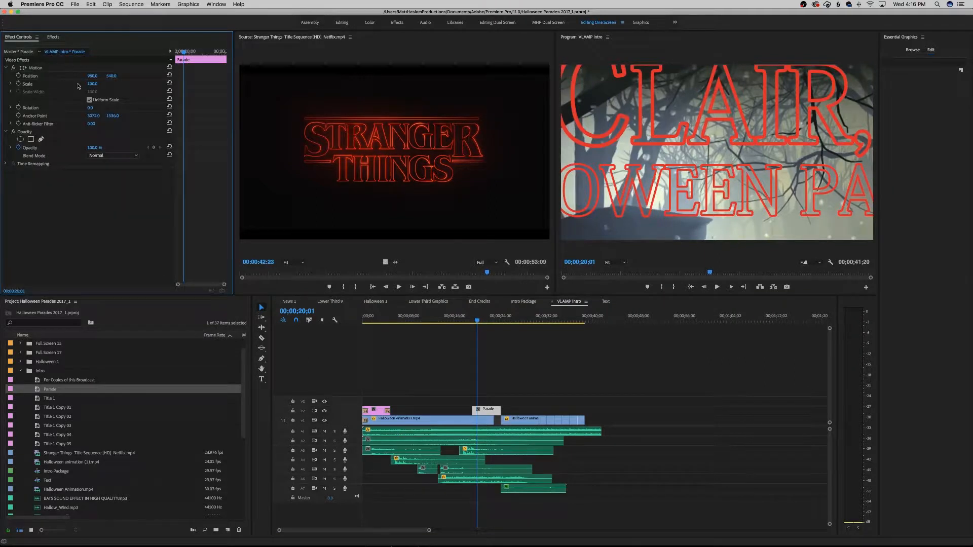
pyautogui.moveTo(91, 84); pyautogui.dragTo(60, 83)
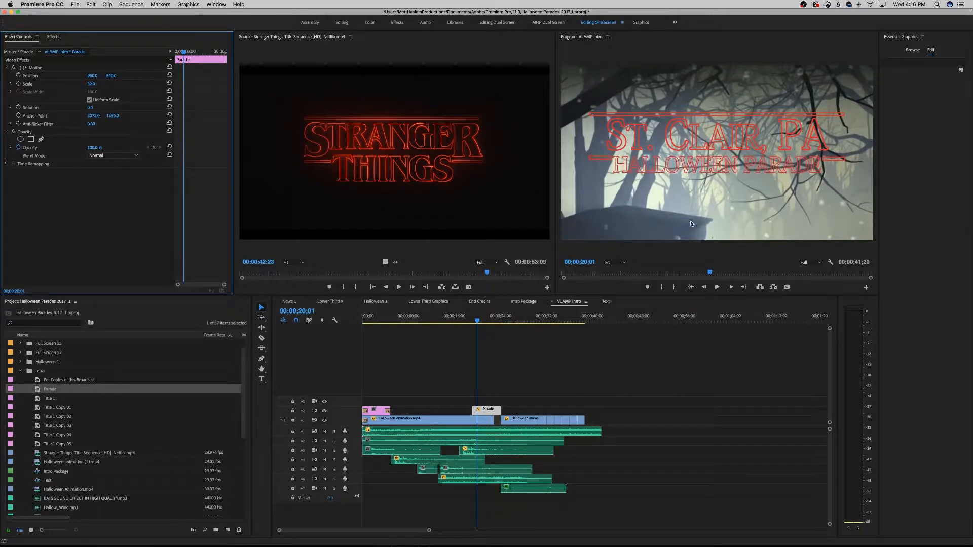
pyautogui.press('space')
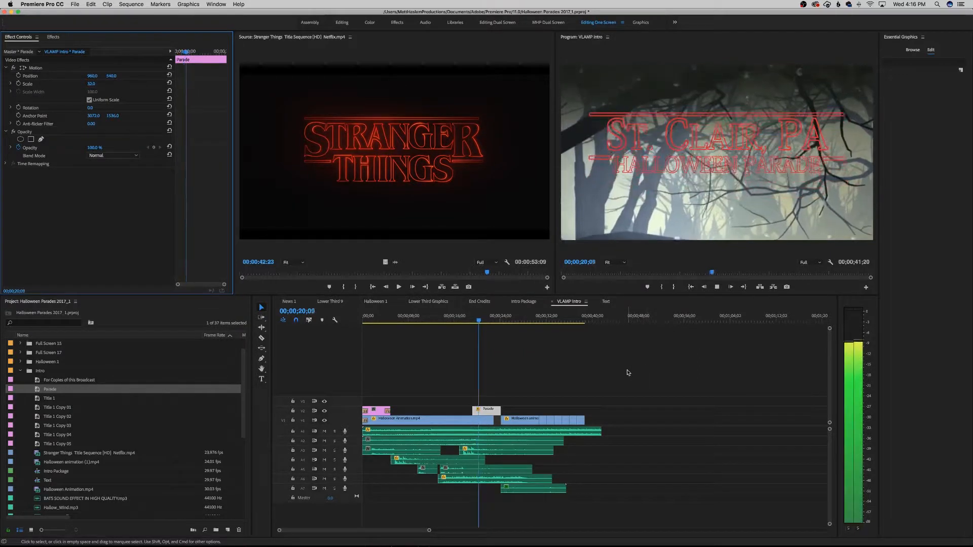
pyautogui.press('space')
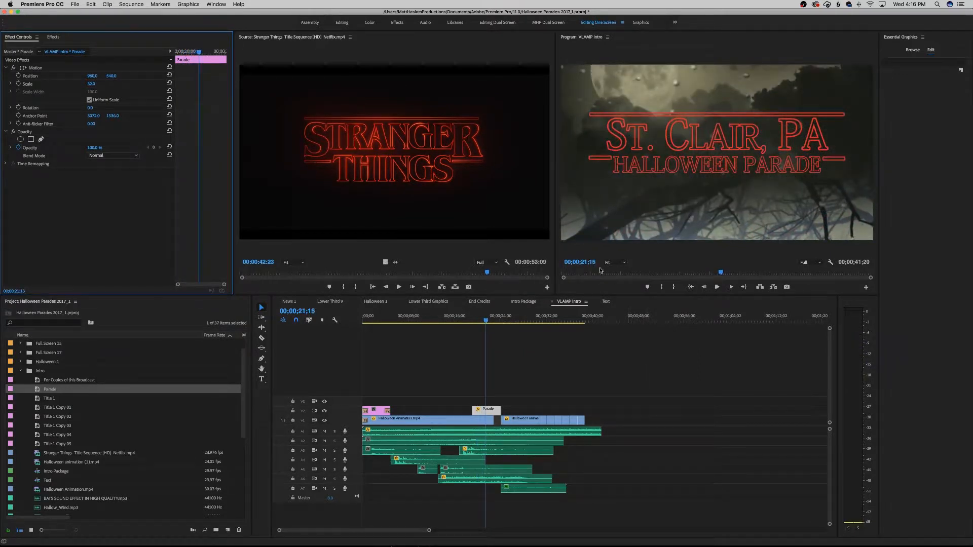
# - Examine the finished parade title in the Intro Package sequence around 00;00;21;11, and return to the earlier titles at 00;00;06;03
pyautogui.click(529, 304)
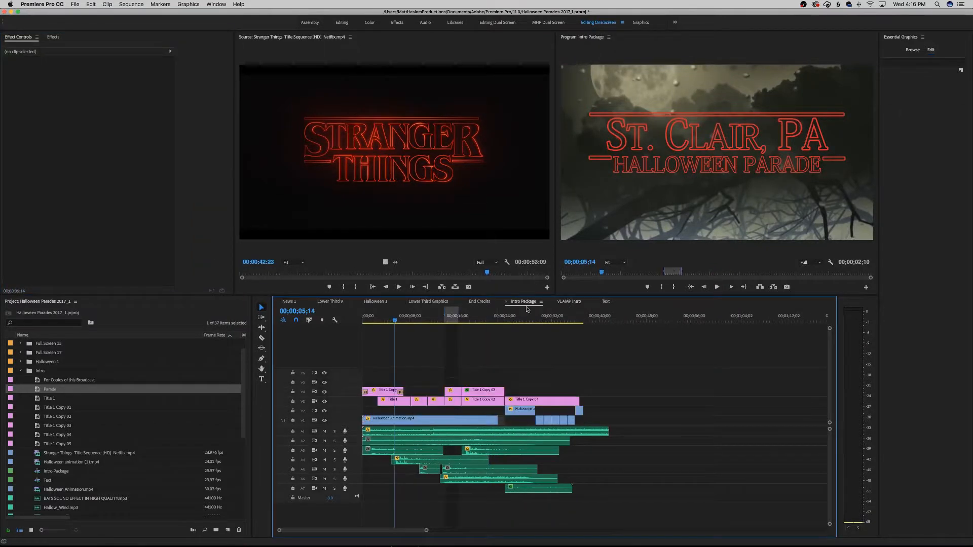
pyautogui.moveTo(471, 319); pyautogui.dragTo(490, 322)
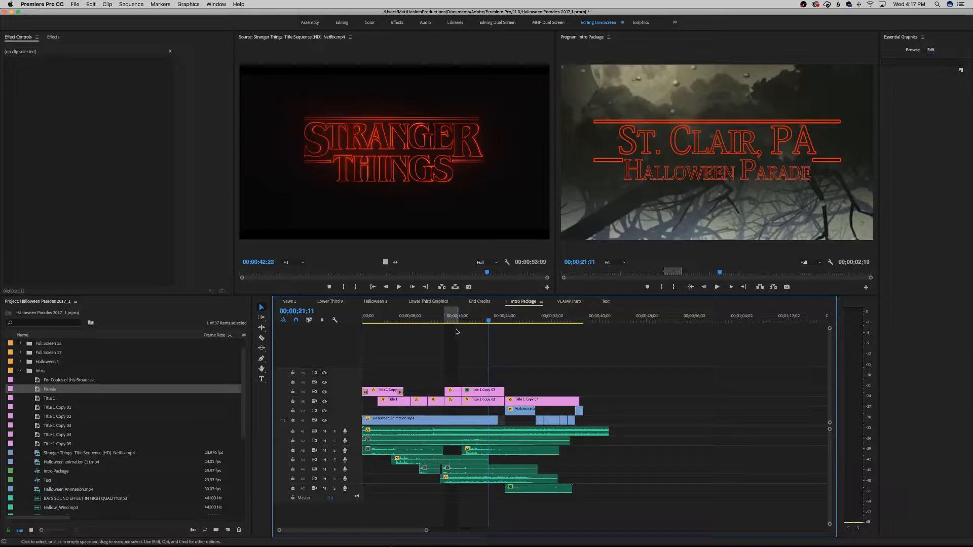
pyautogui.click(398, 321)
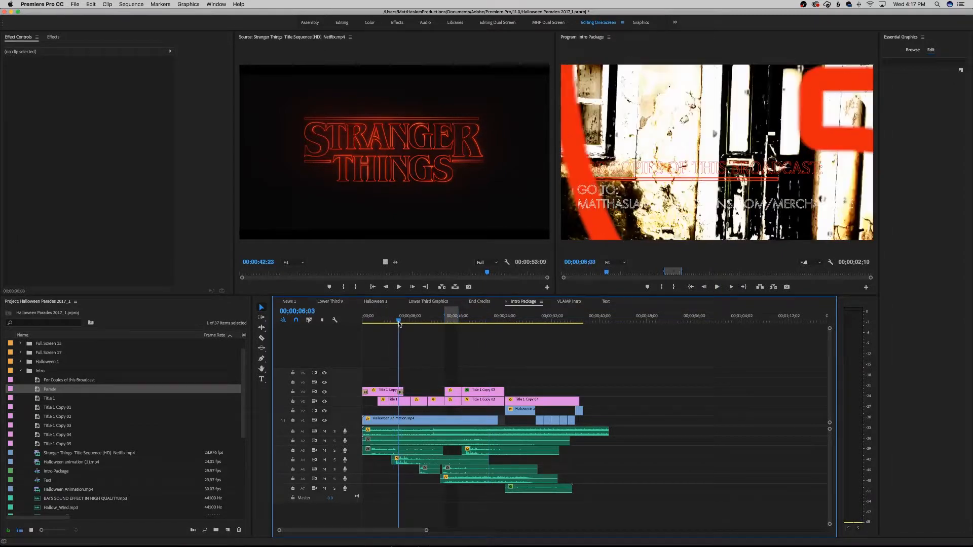
# - Duplicate the Parade title in the VLAMP Intro sequence and place the copy one track higher, just after the opening titles
pyautogui.moveTo(398, 323); pyautogui.dragTo(451, 325)
pyautogui.click(575, 302)
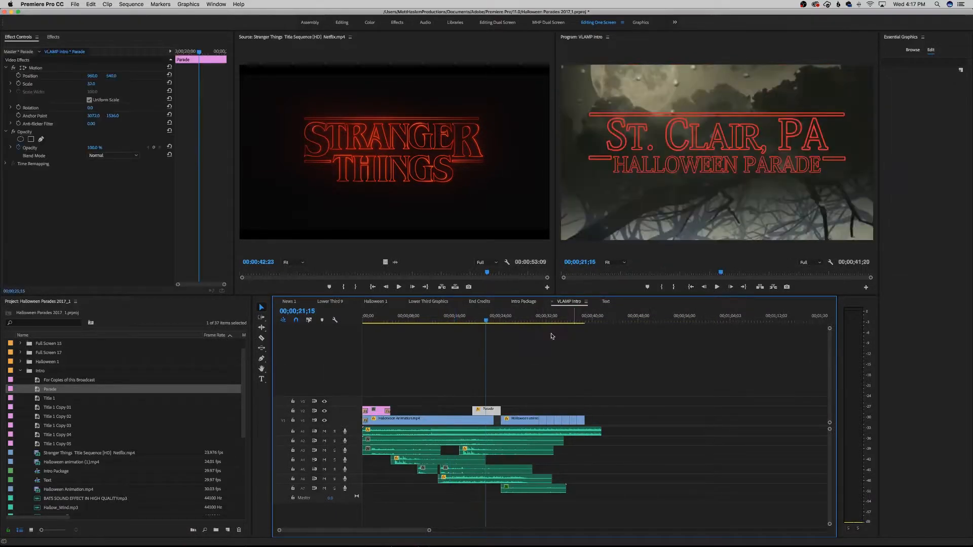
pyautogui.click(501, 385)
pyautogui.click(494, 414)
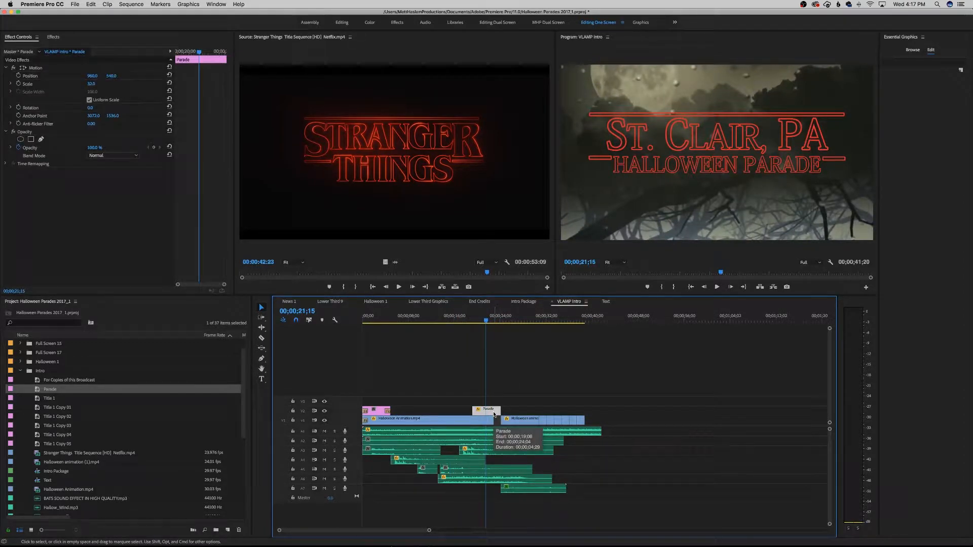
pyautogui.press('super+c')
pyautogui.click(522, 315)
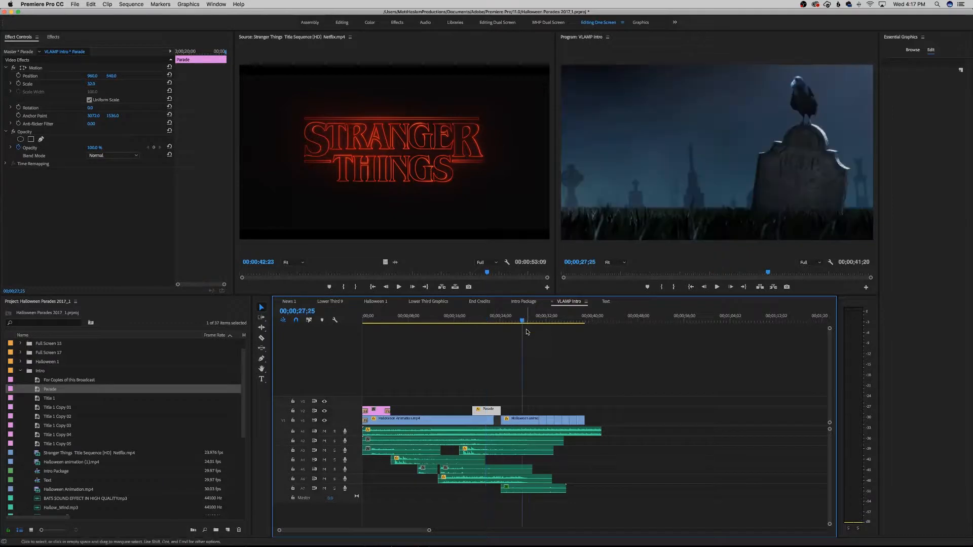
pyautogui.press('super+v')
pyautogui.moveTo(548, 405); pyautogui.dragTo(455, 405)
# - Copy the four Title 1 zoom clips from the Intro Package sequence into VLAMP Intro, stacking them above the Parade copy from about 5 seconds
pyautogui.click(522, 302)
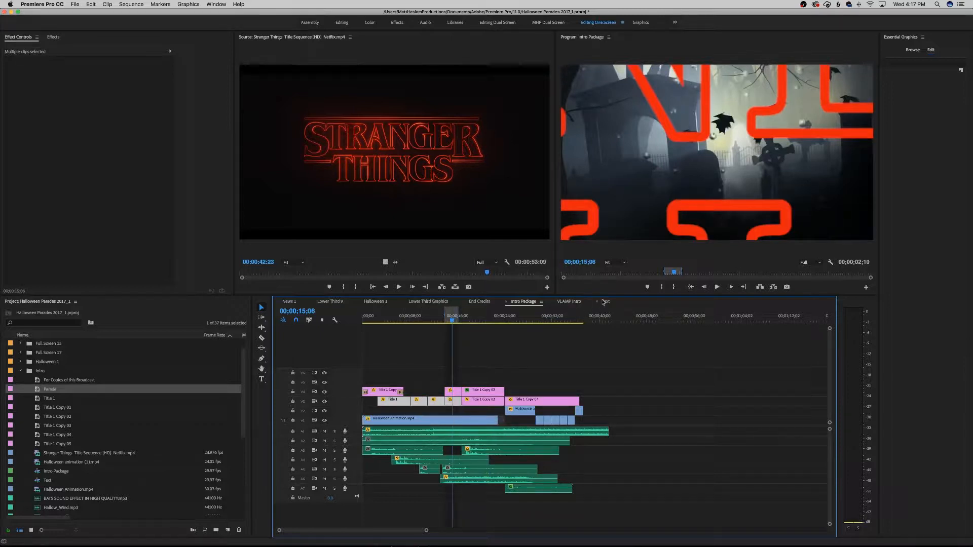
pyautogui.click(583, 302)
pyautogui.press('End')
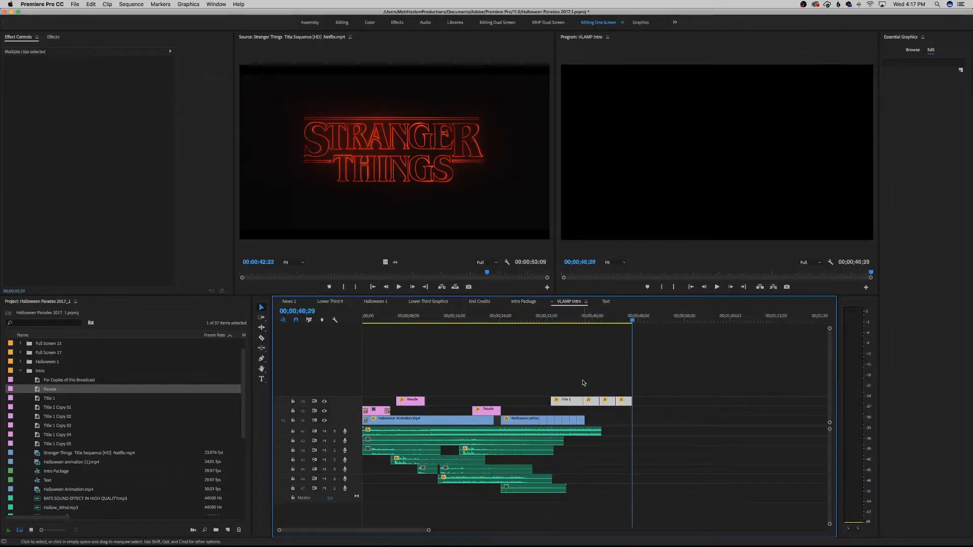
pyautogui.moveTo(572, 403); pyautogui.dragTo(423, 402)
# - Place three more copies of the Parade clip end to end beneath the remaining title clips, trimmed to match their lengths
pyautogui.click(410, 410)
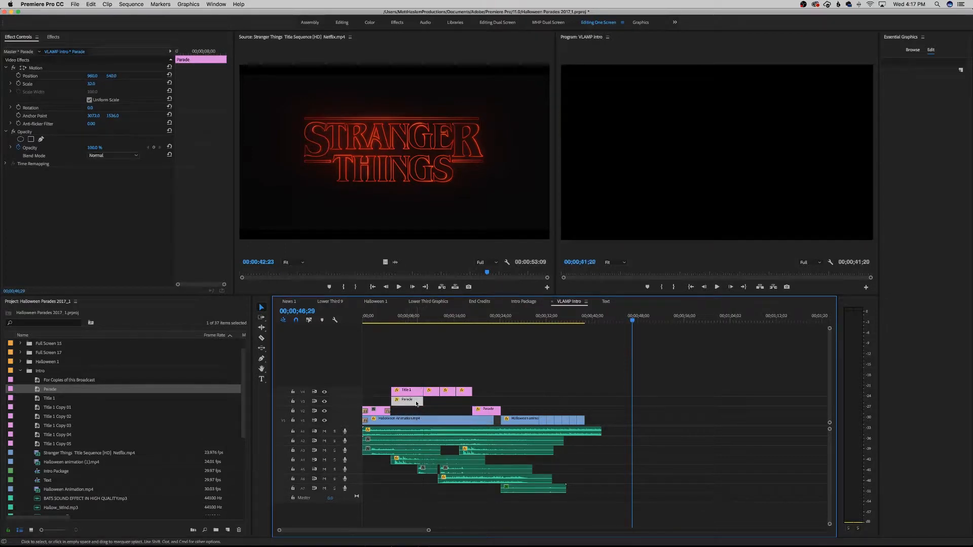
pyautogui.press('super+c')
pyautogui.press('super+v')
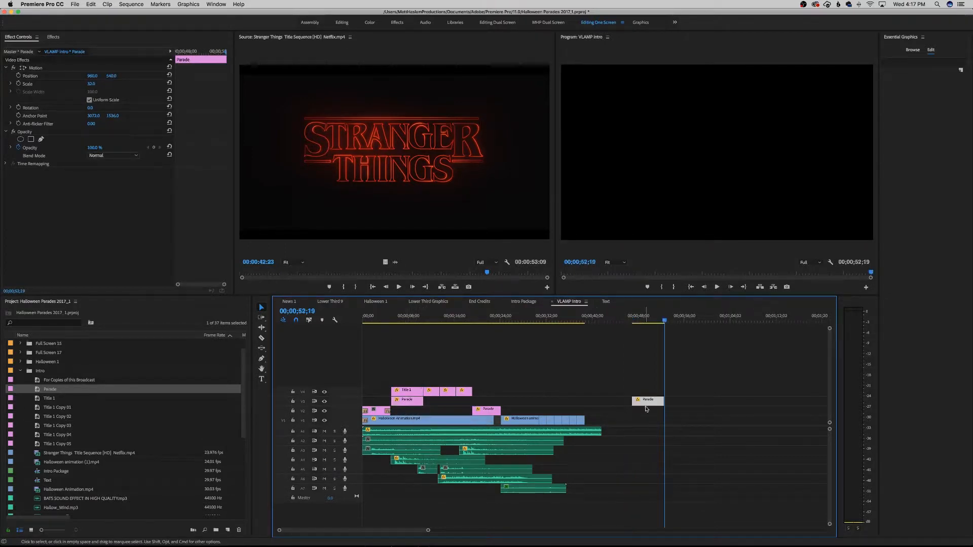
pyautogui.moveTo(643, 403); pyautogui.dragTo(439, 402)
pyautogui.press('super+v')
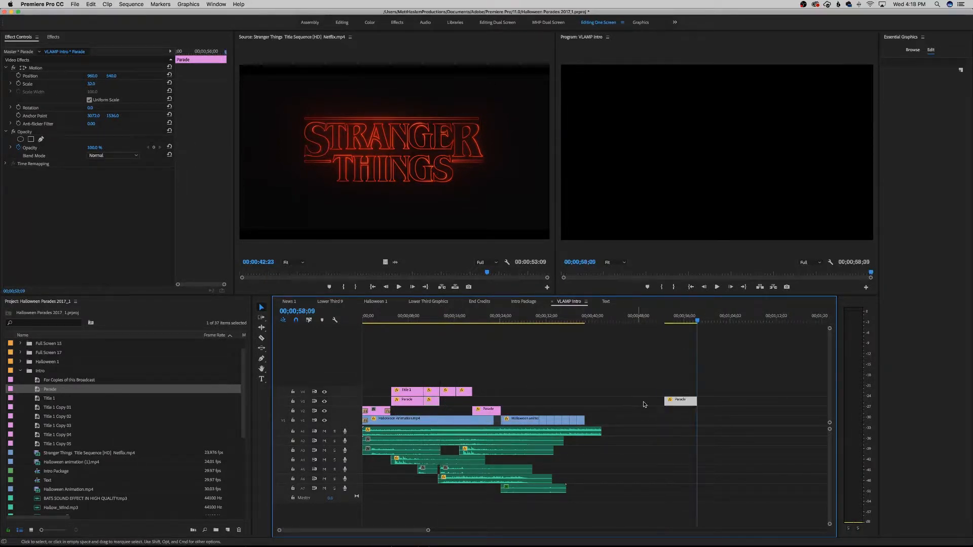
pyautogui.moveTo(678, 401); pyautogui.dragTo(457, 403)
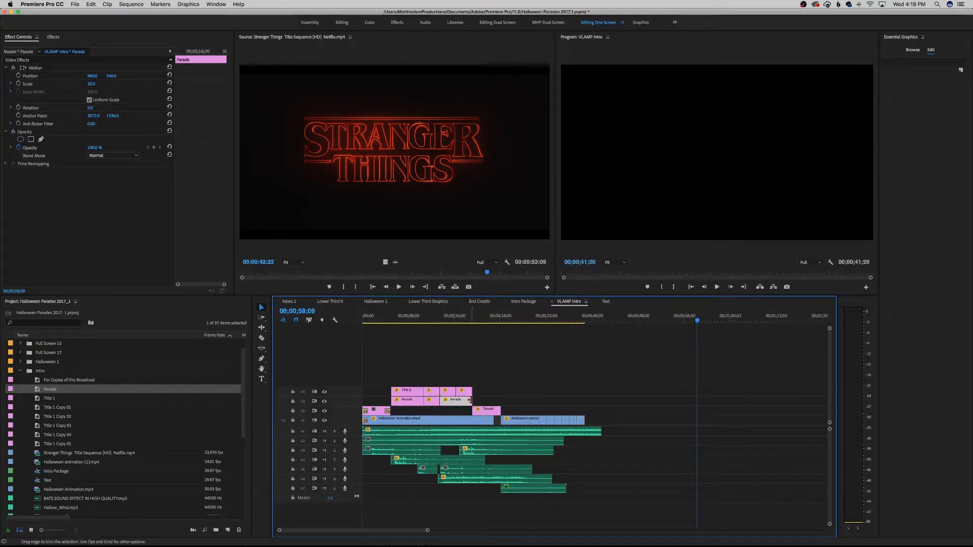
pyautogui.press('super+v')
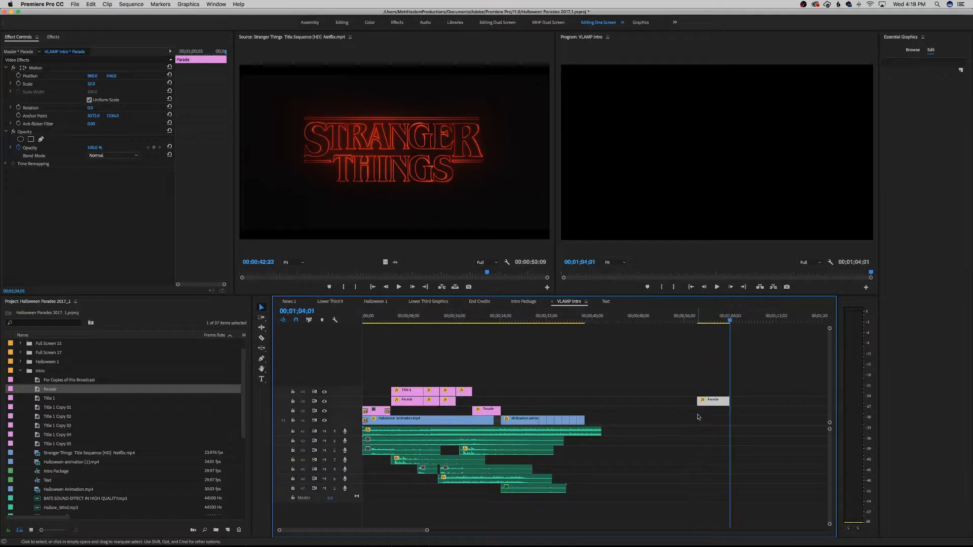
pyautogui.moveTo(712, 401); pyautogui.dragTo(472, 402)
pyautogui.click(487, 382)
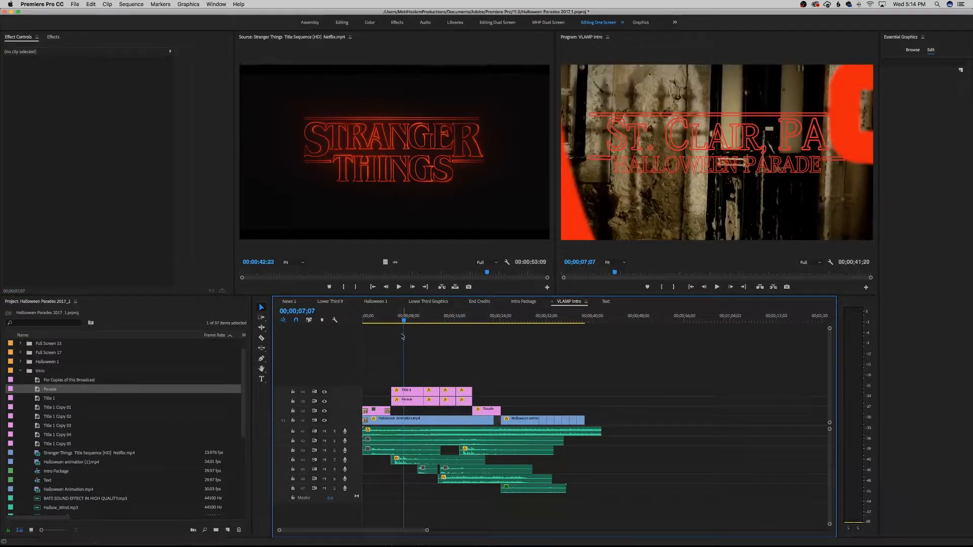
# - Compare the first Title 1 zoom in VLAMP Intro with the original in the Intro Package sequence around 5 to 7 seconds
pyautogui.click(399, 322)
pyautogui.moveTo(400, 324); pyautogui.dragTo(404, 323)
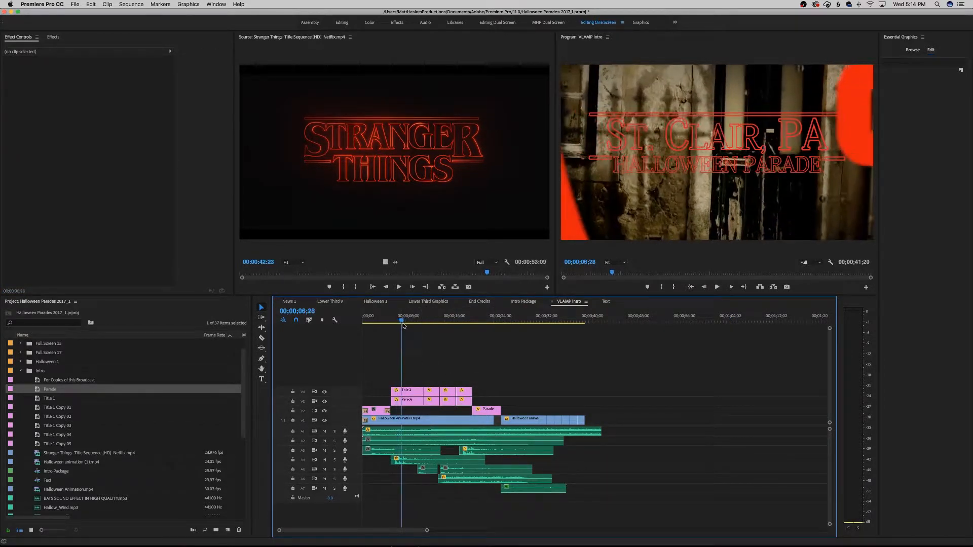
pyautogui.click(409, 394)
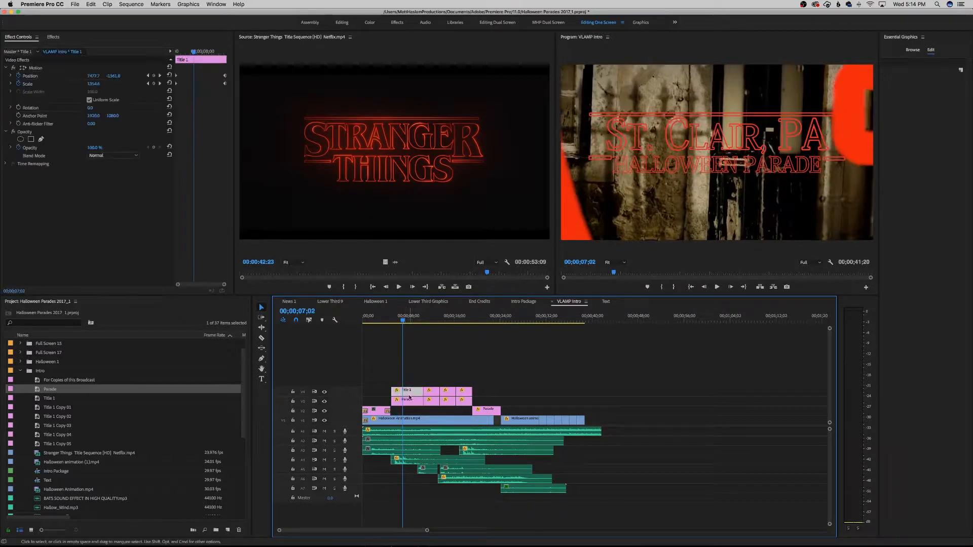
pyautogui.click(523, 301)
pyautogui.click(398, 332)
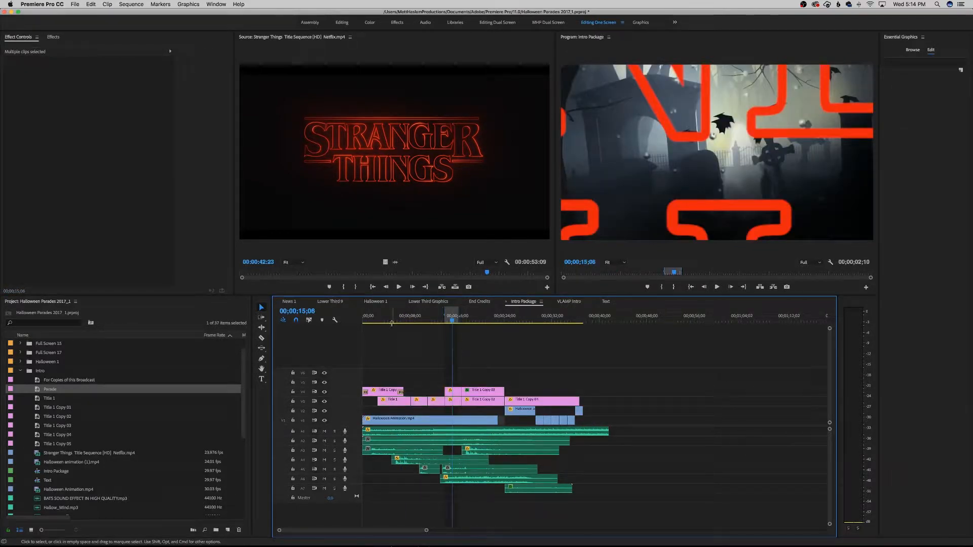
pyautogui.click(396, 322)
pyautogui.press('space')
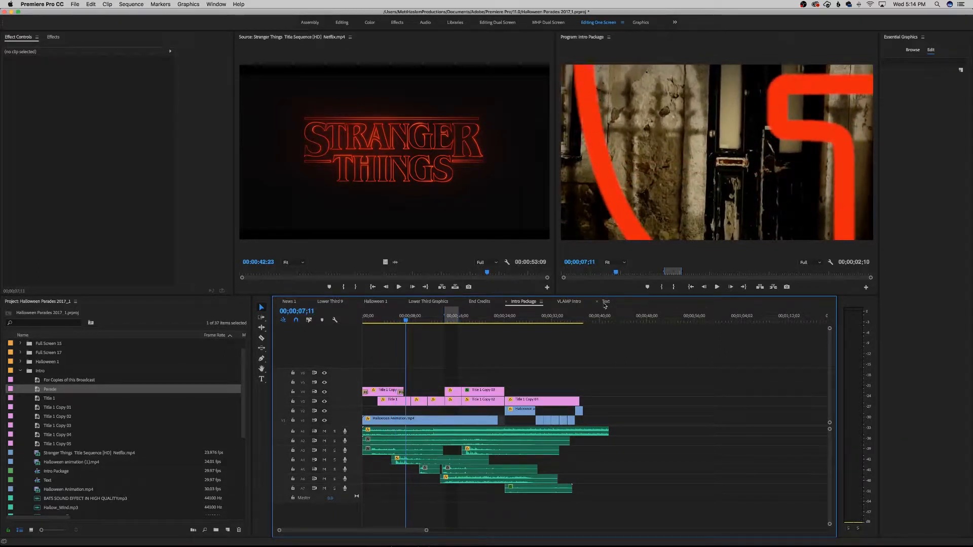
pyautogui.click(569, 301)
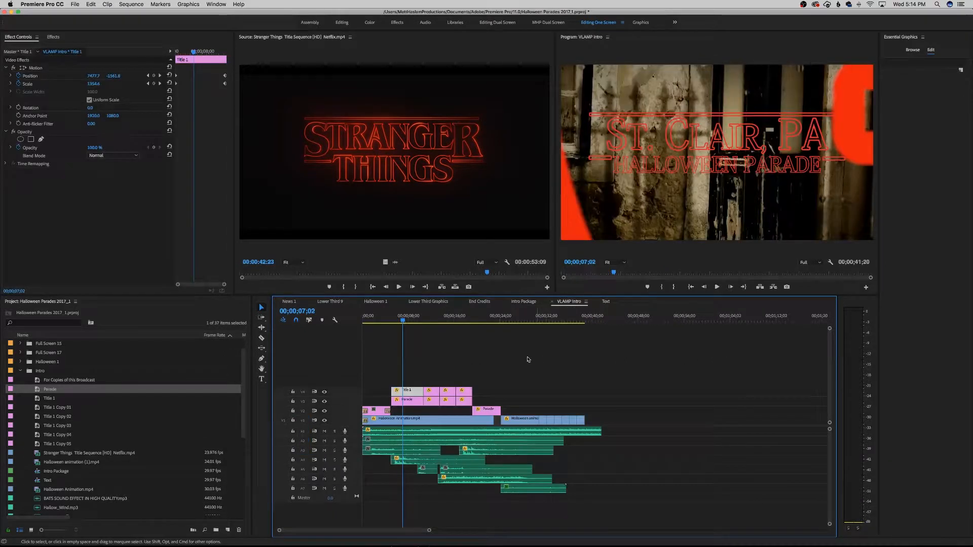
# - Delete the first Title 1 clip above the Parade copy in VLAMP Intro
pyautogui.click(528, 360)
pyautogui.click(406, 389)
pyautogui.press('Delete')
# - Enlarge the first Parade clip to Scale 1654 and set its Position to 13466, 3597
pyautogui.click(405, 400)
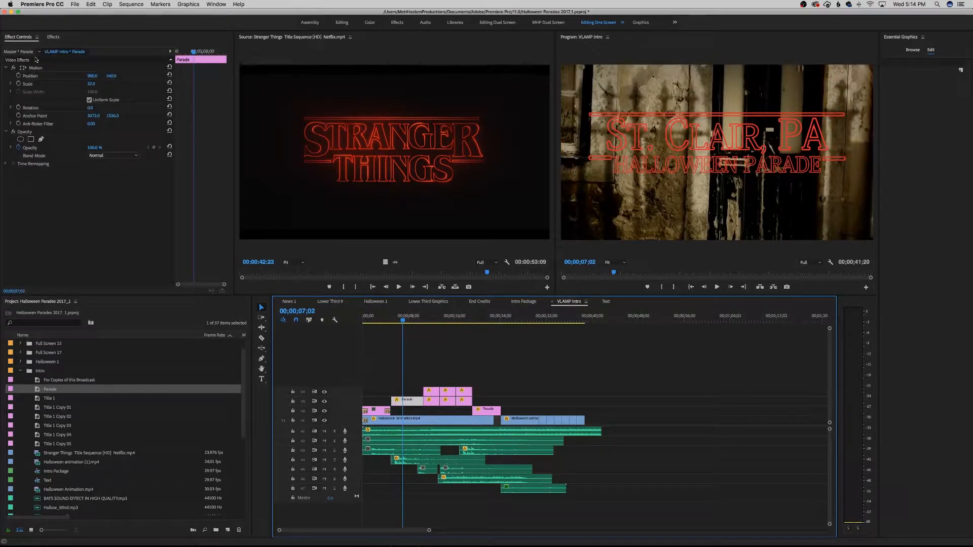
pyautogui.click(36, 60)
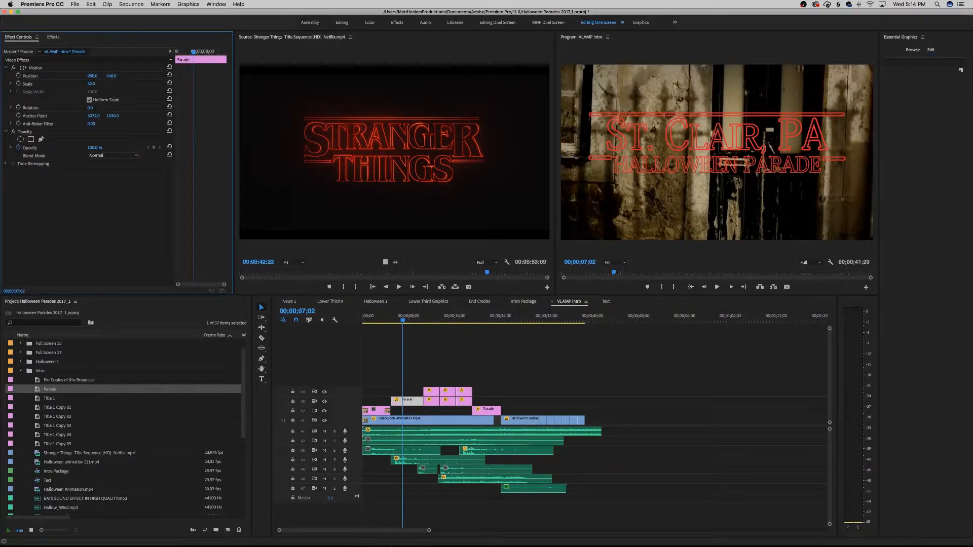
pyautogui.moveTo(91, 83); pyautogui.dragTo(214, 83)
pyautogui.moveTo(92, 78); pyautogui.dragTo(137, 76)
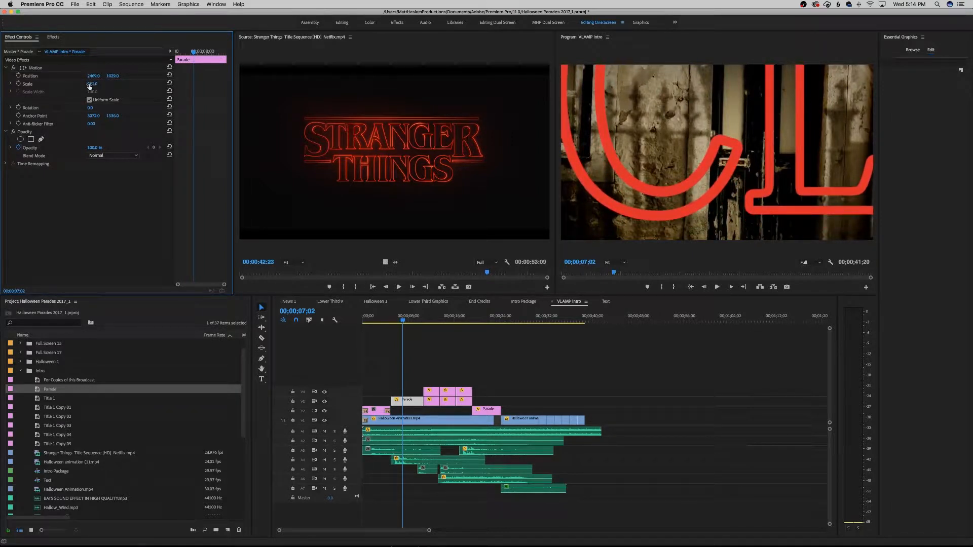
pyautogui.moveTo(89, 84); pyautogui.dragTo(242, 85)
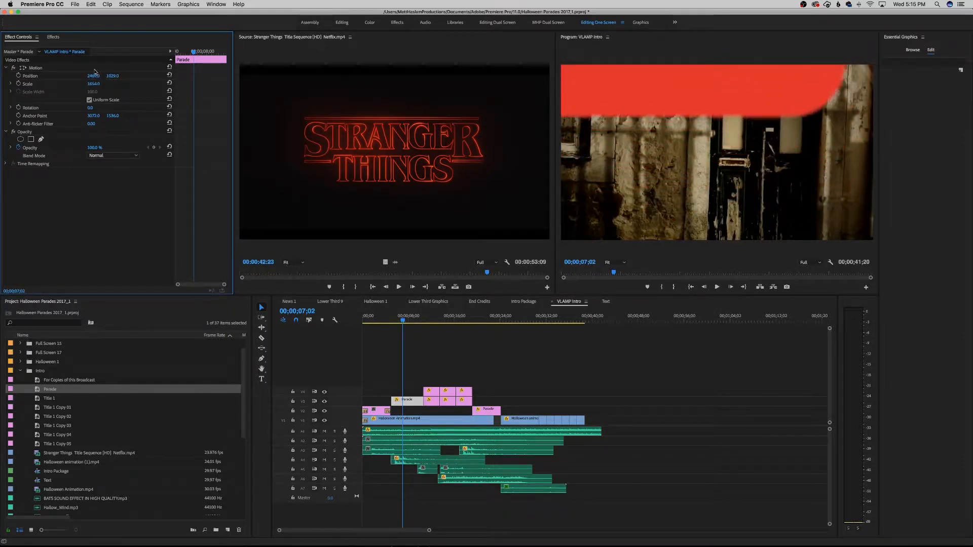
pyautogui.moveTo(94, 76); pyautogui.dragTo(145, 75)
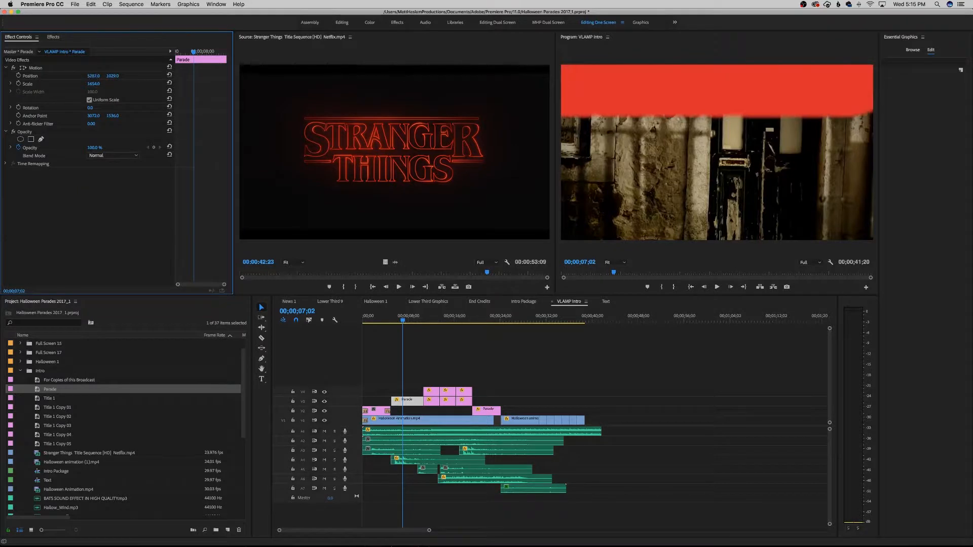
pyautogui.moveTo(94, 76); pyautogui.dragTo(412, 76)
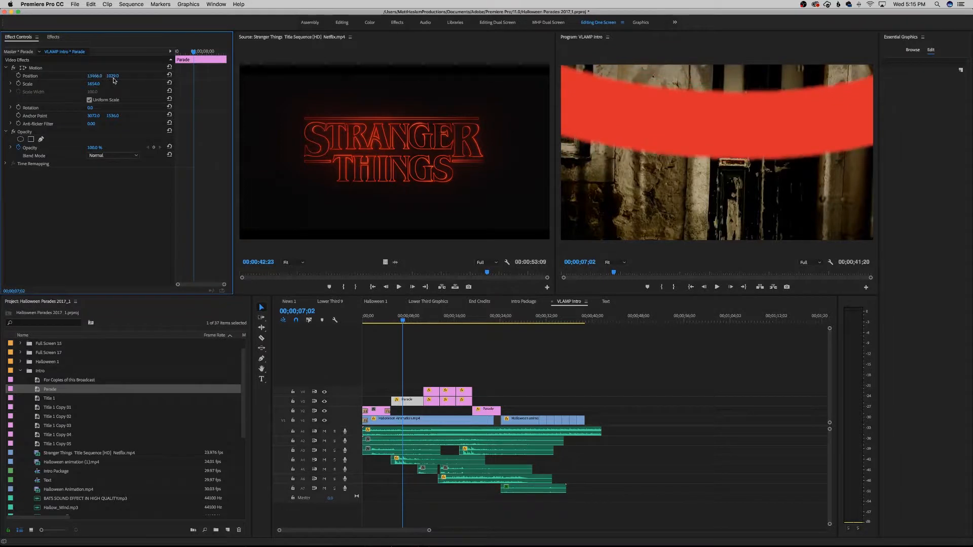
pyautogui.moveTo(113, 76); pyautogui.dragTo(242, 76)
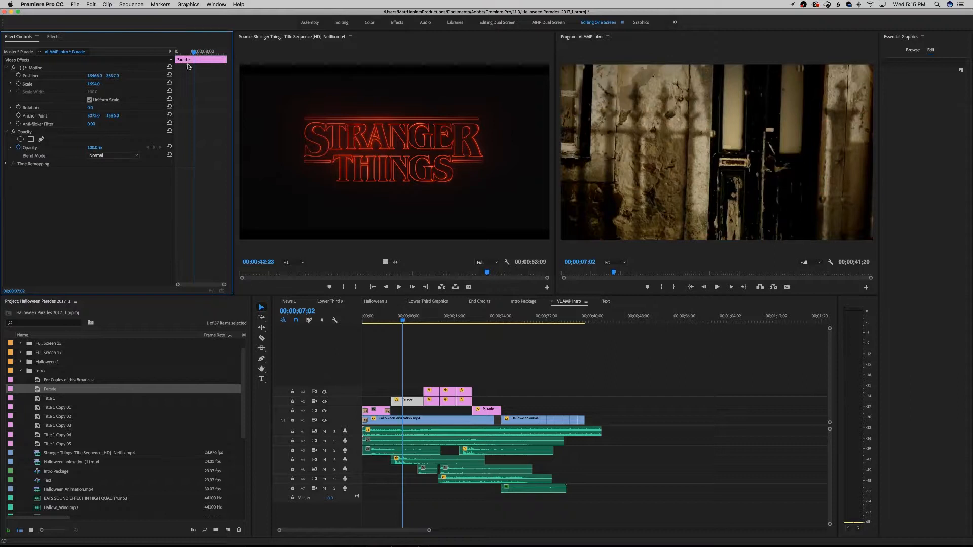
# - Keyframe the first Parade clip's Scale and Position at its start, and set Scale 530 and Position 4660, 1664 near its end
pyautogui.moveTo(199, 51); pyautogui.dragTo(177, 52)
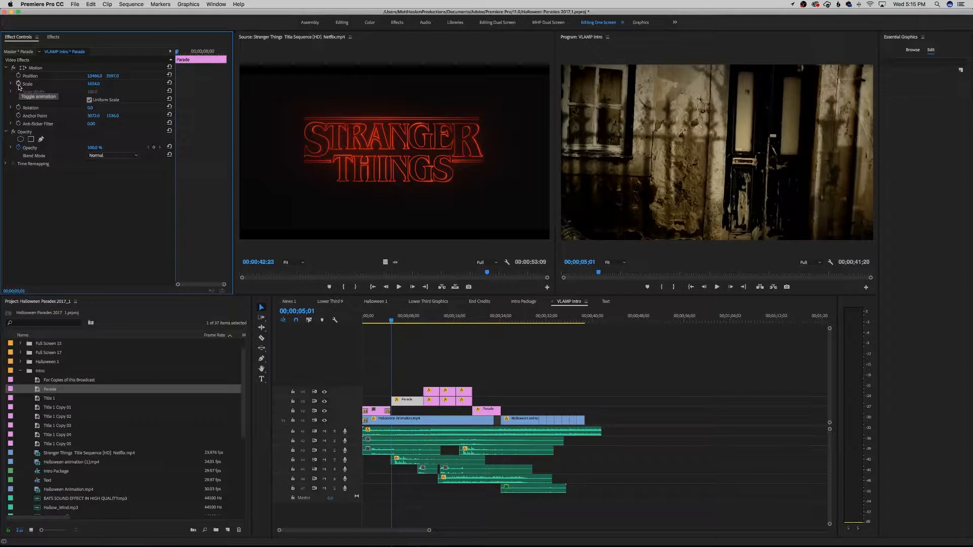
pyautogui.click(18, 84)
pyautogui.click(19, 76)
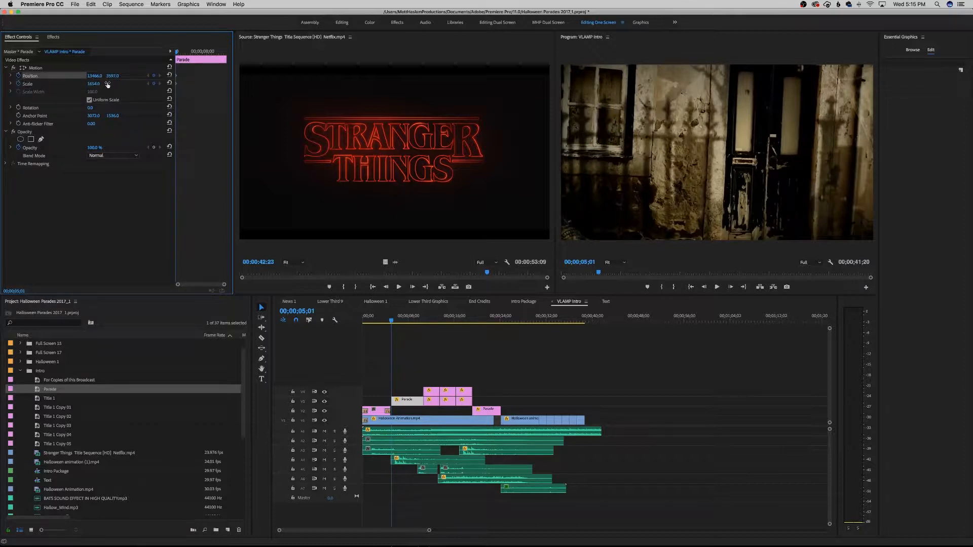
pyautogui.moveTo(190, 52); pyautogui.dragTo(227, 62)
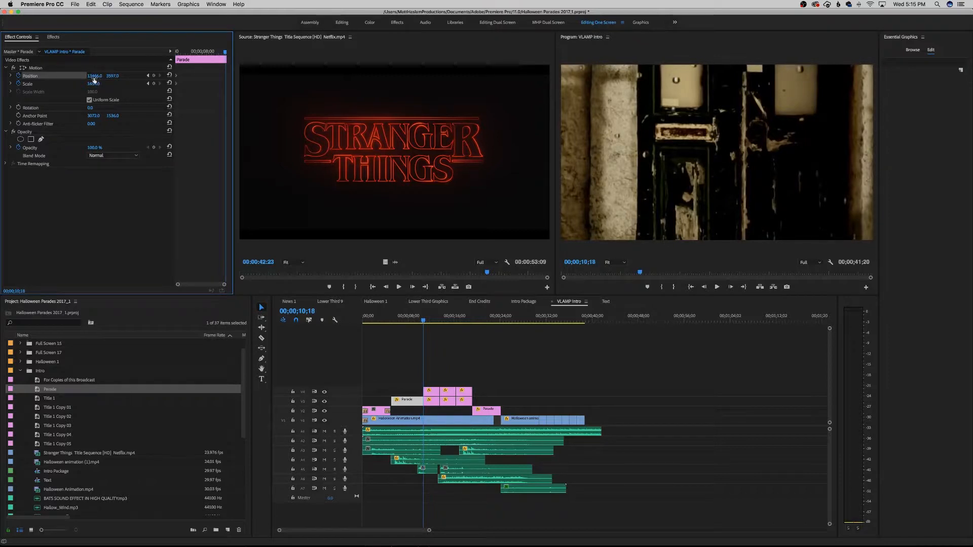
pyautogui.moveTo(94, 84)
pyautogui.mouseDown()
pyautogui.moveTo(111, 76)
pyautogui.moveTo(117, 86)
pyautogui.moveTo(90, 77)
pyautogui.moveTo(116, 76)
pyautogui.moveTo(93, 76)
pyautogui.mouseUp()
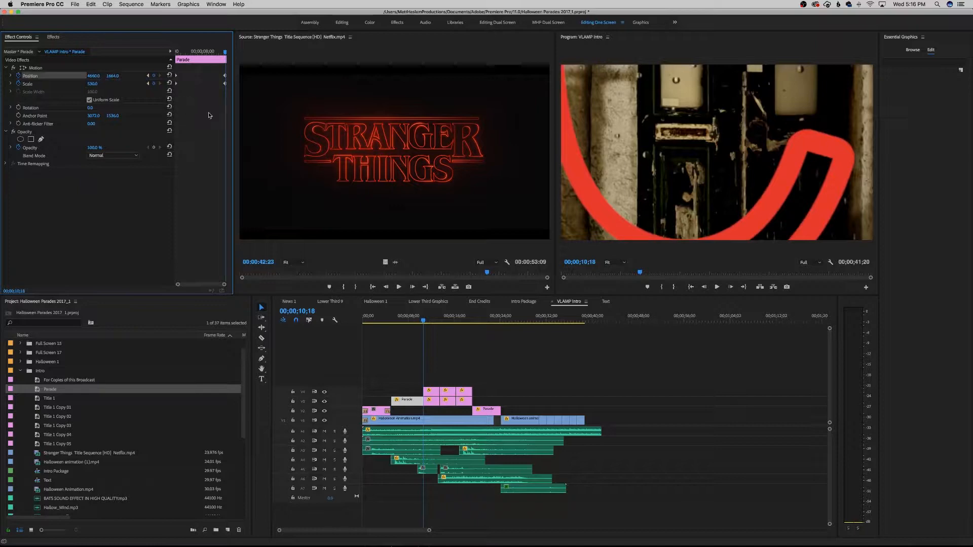
# - Play back the first Parade zoom and move its ending Position and Scale keyframes to the very end of the clip
pyautogui.click(387, 318)
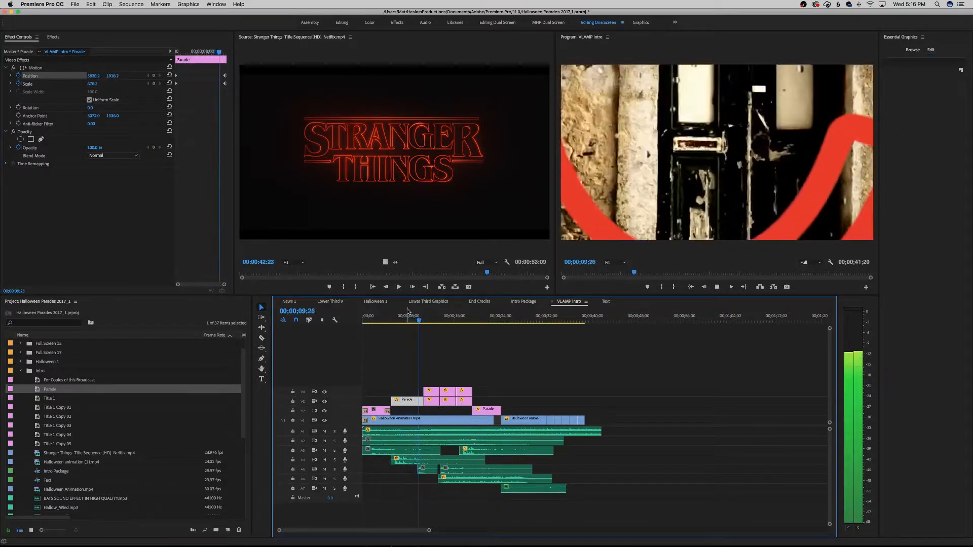
pyautogui.press('space')
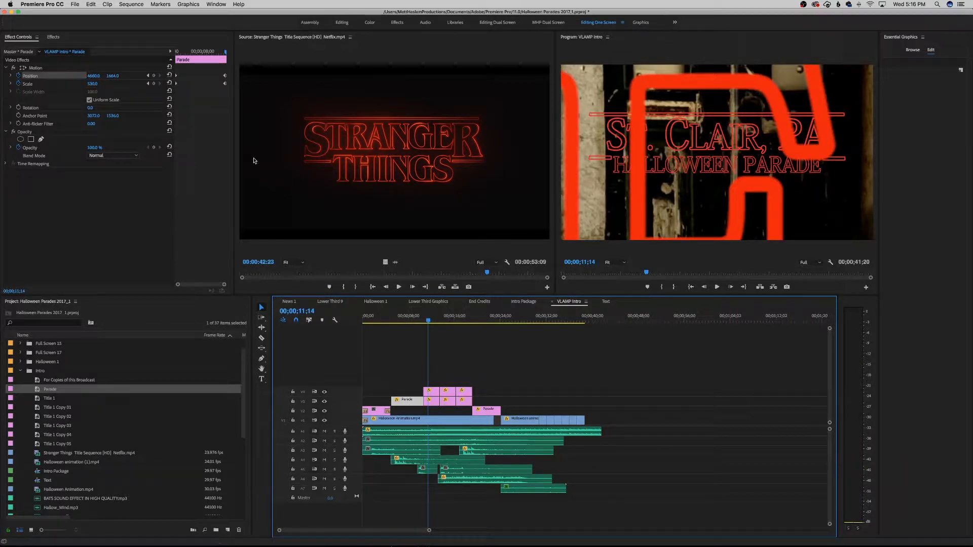
pyautogui.moveTo(211, 71); pyautogui.dragTo(229, 86)
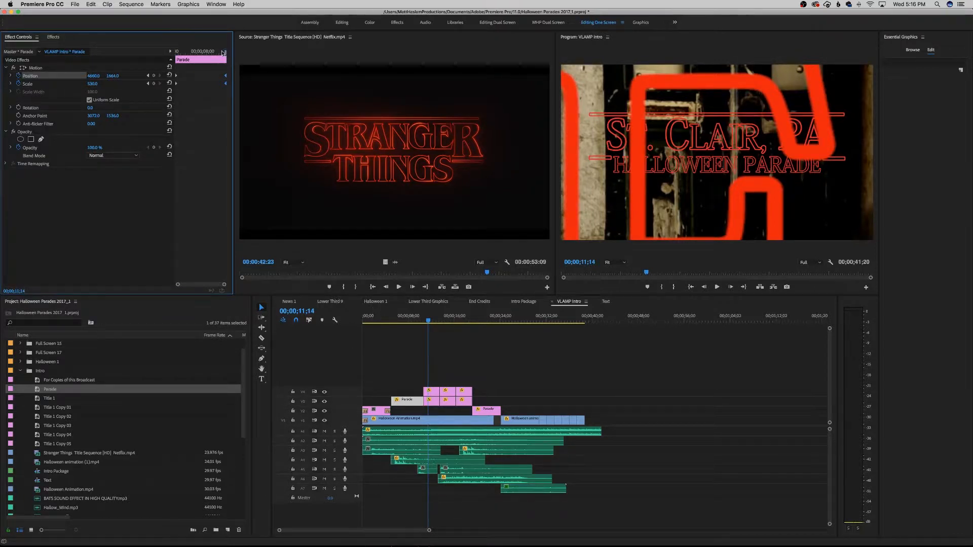
pyautogui.click(225, 51)
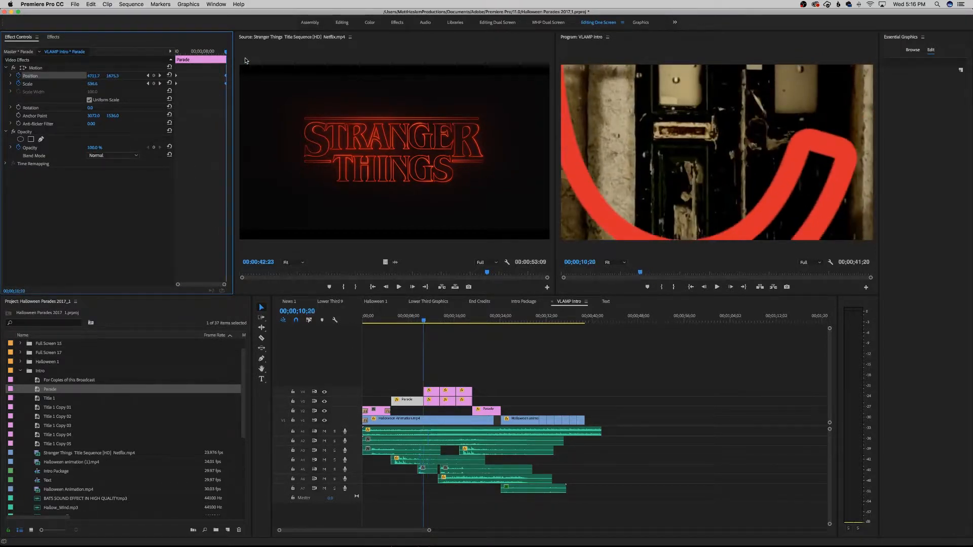
pyautogui.moveTo(224, 51); pyautogui.dragTo(247, 58)
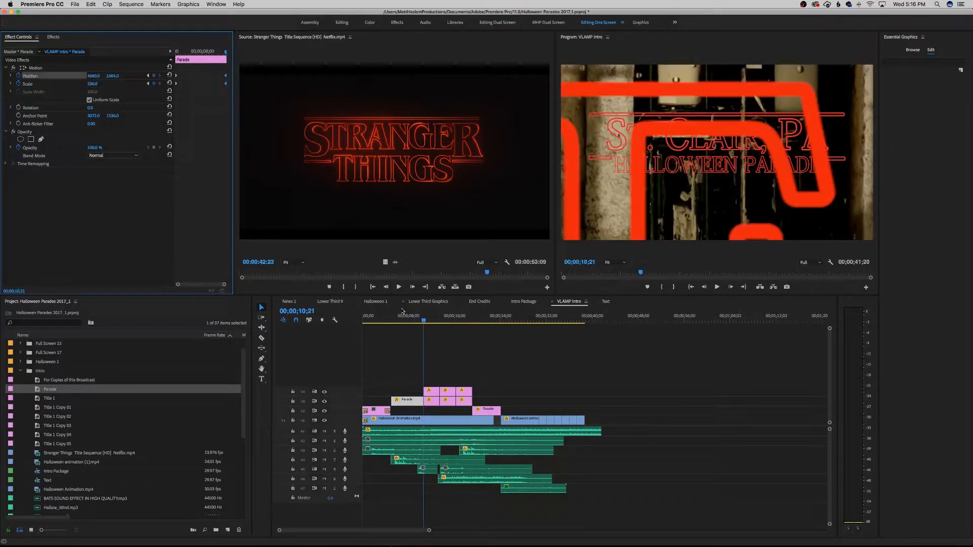
# - Play back the second title section from 00;00;10;21 and check the Stranger Things reference footage at 00:00:04:00
pyautogui.click(433, 389)
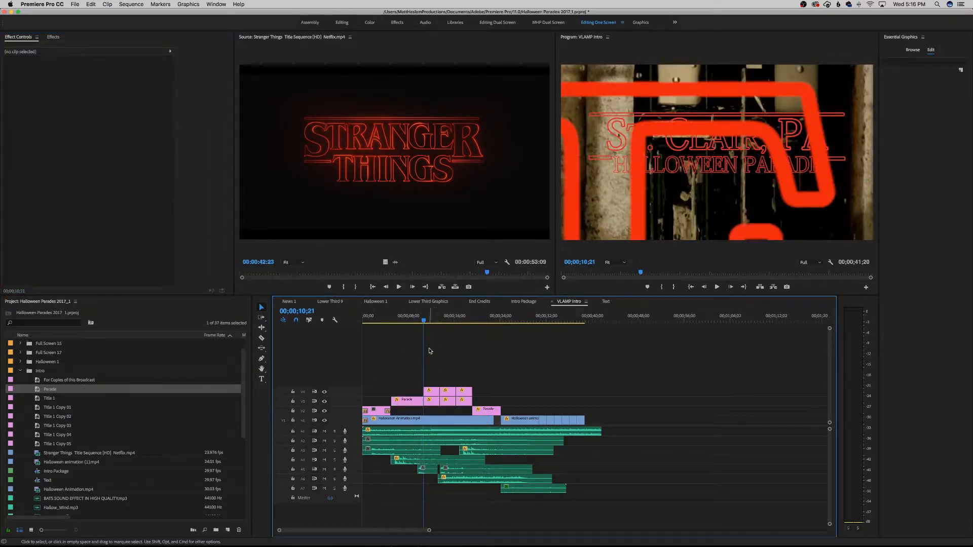
pyautogui.press('space')
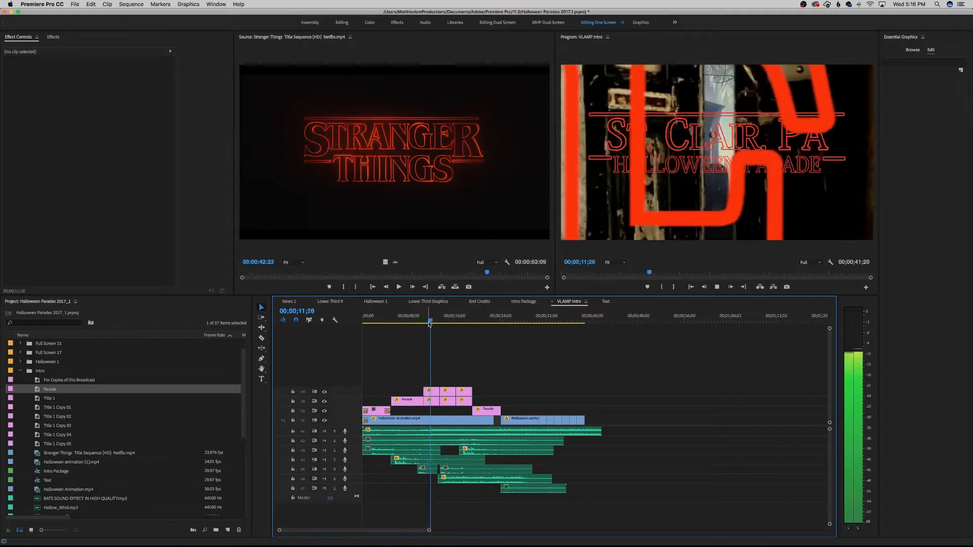
pyautogui.press('space')
pyautogui.click(262, 275)
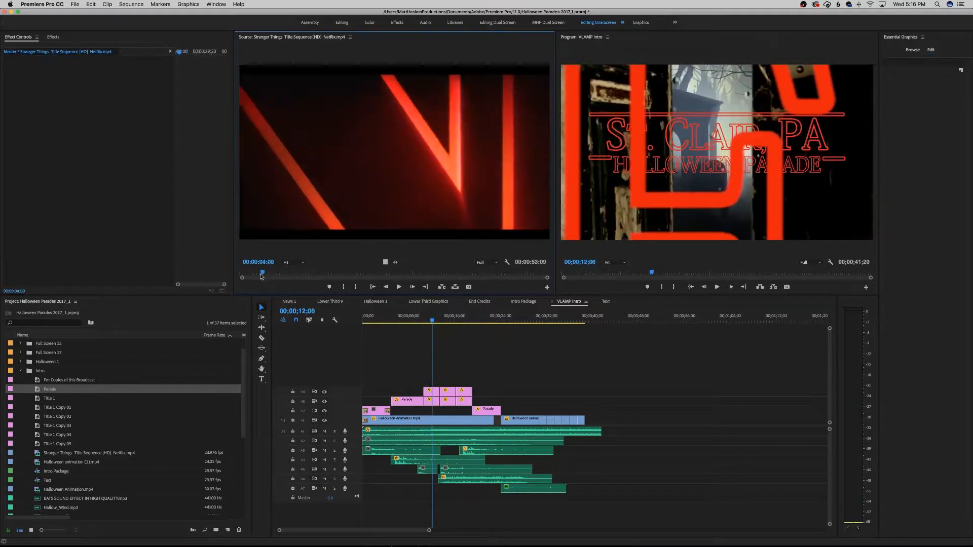
# - Scrub the Stranger Things reference to 00:00:10:15 and delete the upper Parade copy stacked over the second title section
pyautogui.moveTo(262, 275); pyautogui.dragTo(302, 279)
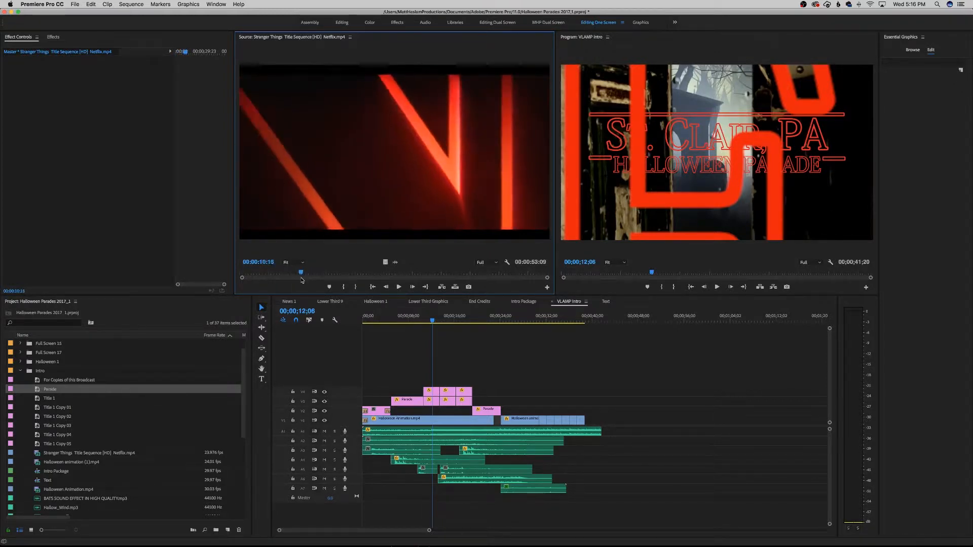
pyautogui.click(448, 377)
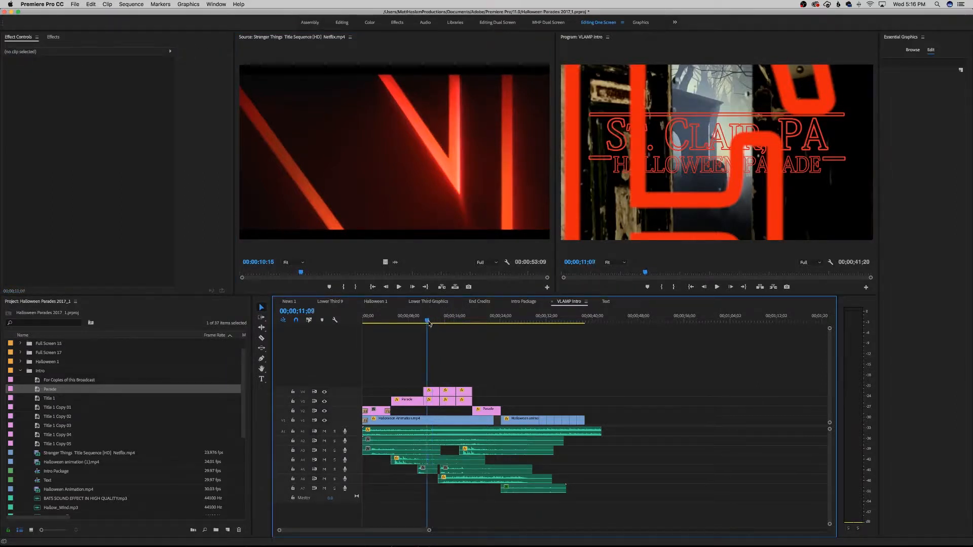
pyautogui.click(430, 321)
pyautogui.moveTo(432, 324); pyautogui.dragTo(439, 325)
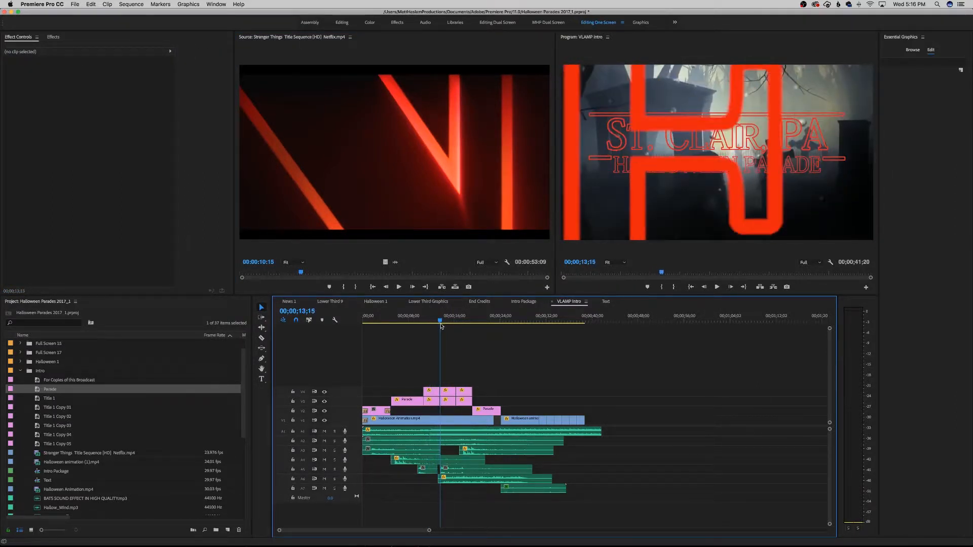
pyautogui.click(432, 393)
pyautogui.press('Delete')
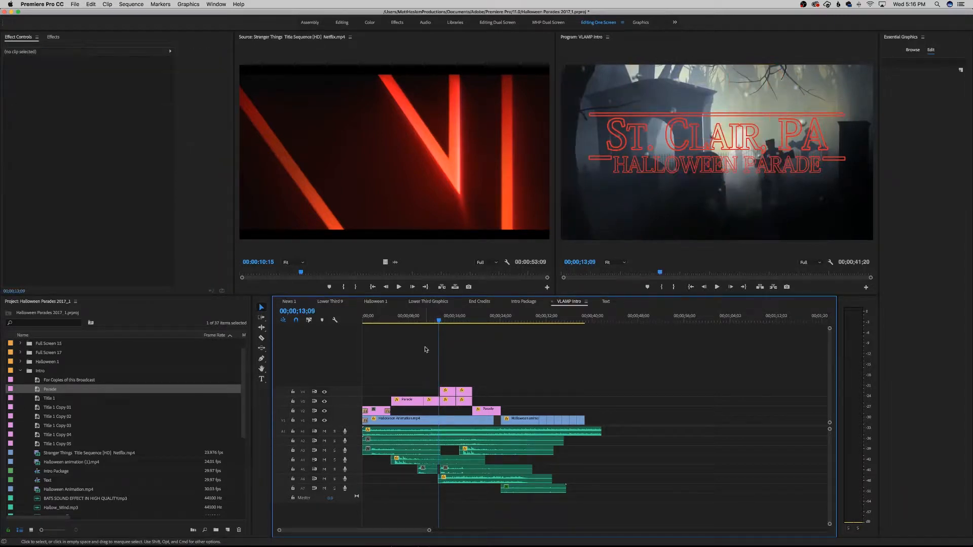
# - Enlarge the second Parade clip to Scale 681 and set its Position to 717, 12 at about 00;00;10;27
pyautogui.moveTo(430, 321); pyautogui.dragTo(425, 321)
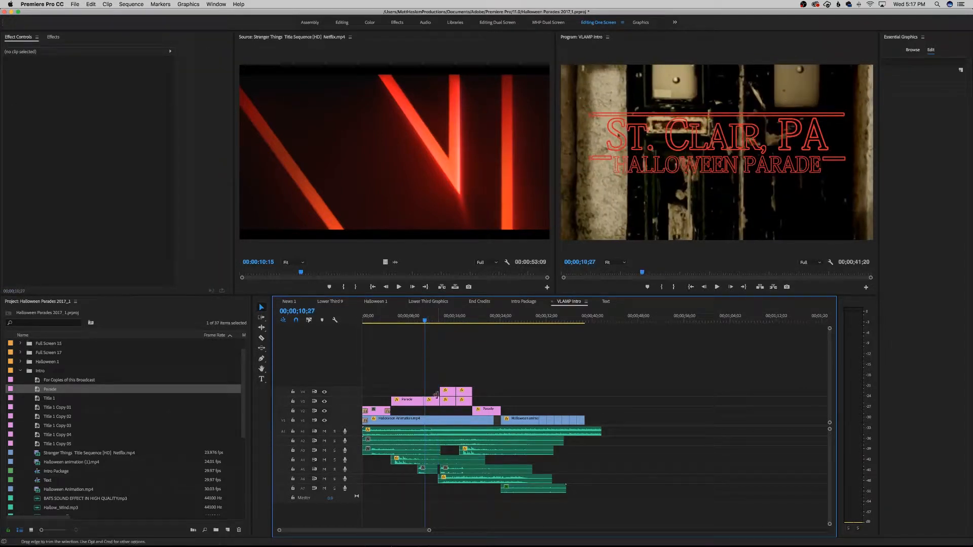
pyautogui.click(435, 401)
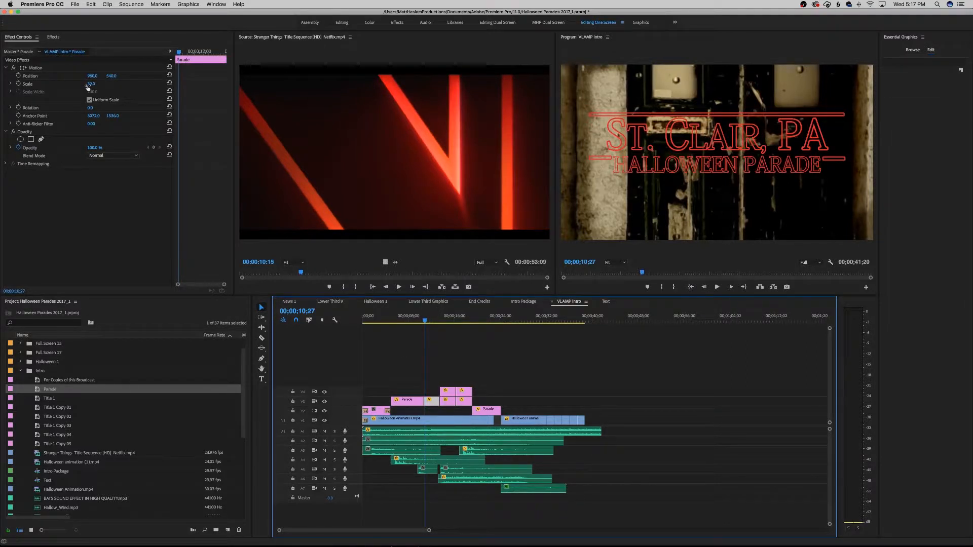
pyautogui.moveTo(89, 84)
pyautogui.mouseDown()
pyautogui.moveTo(129, 84)
pyautogui.moveTo(93, 84)
pyautogui.mouseUp()
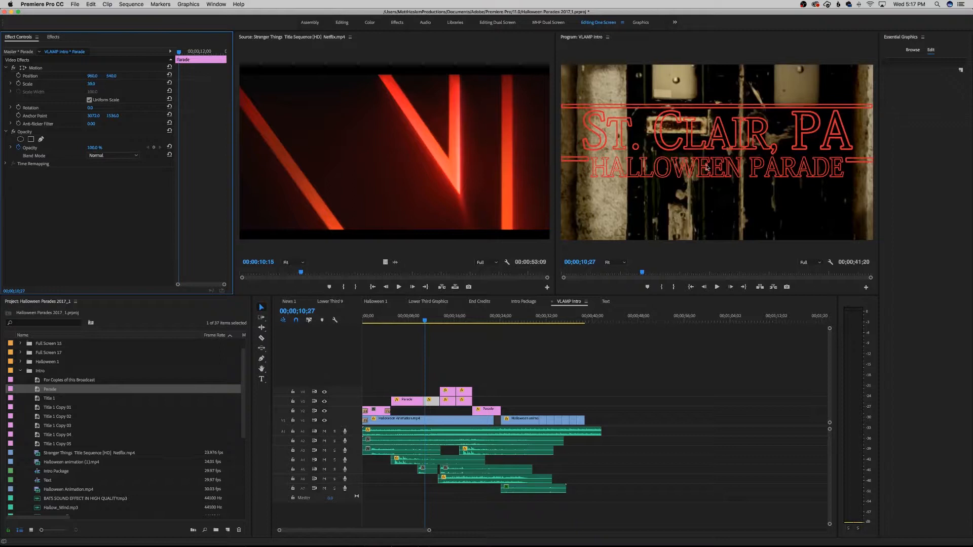
pyautogui.moveTo(92, 84); pyautogui.dragTo(417, 83)
pyautogui.moveTo(93, 76)
pyautogui.mouseDown()
pyautogui.moveTo(249, 76)
pyautogui.moveTo(20, 76)
pyautogui.moveTo(264, 76)
pyautogui.moveTo(101, 76)
pyautogui.mouseUp()
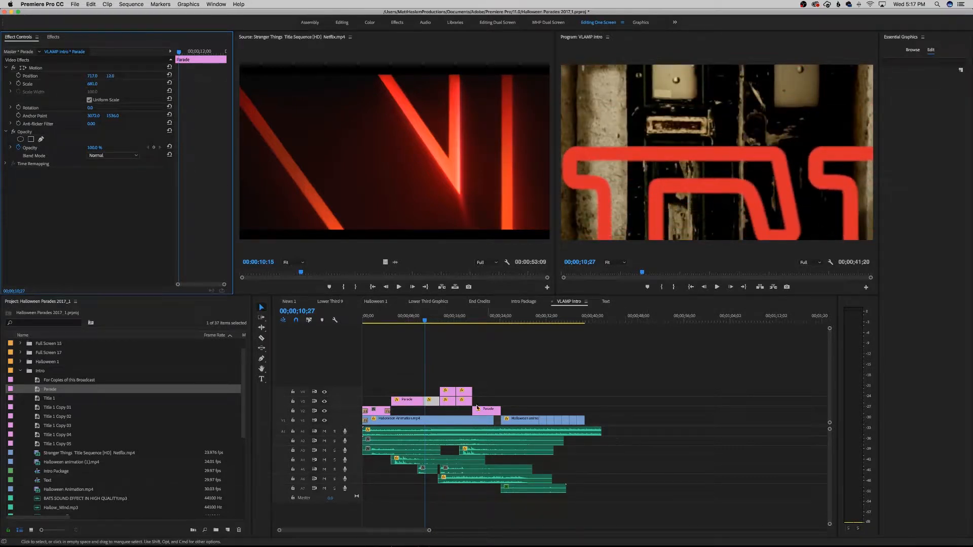
# - Inspect the first Parade clip's design in the title editor and close the editor
pyautogui.click(413, 403)
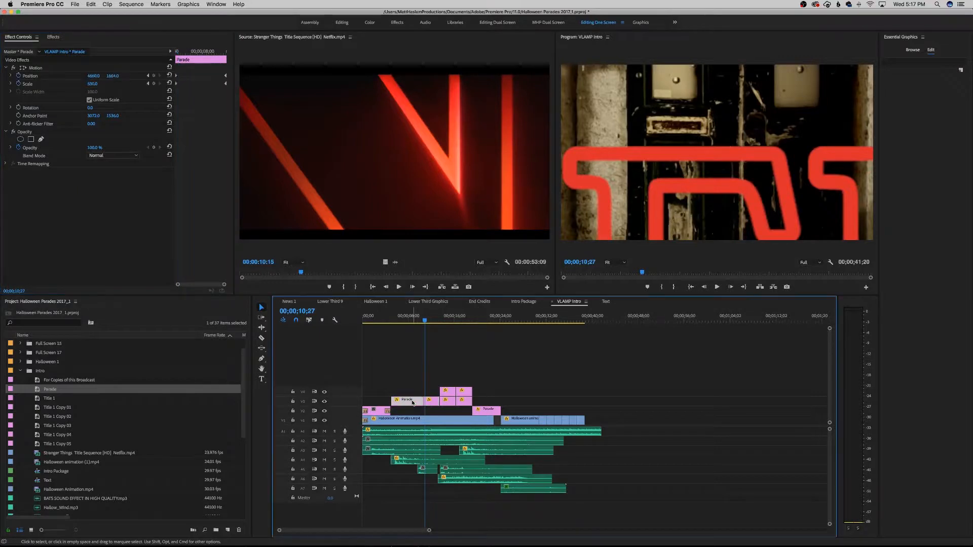
pyautogui.doubleClick(413, 403)
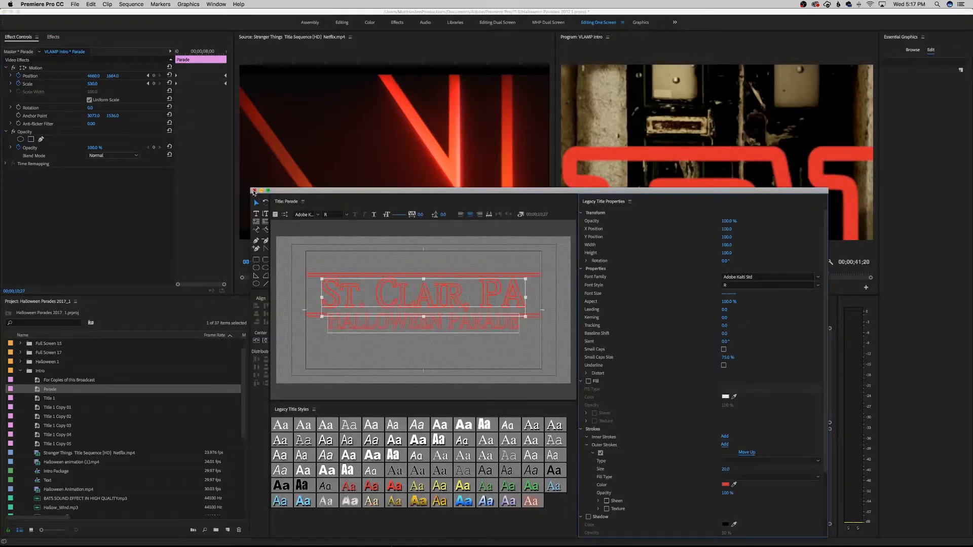
pyautogui.click(253, 190)
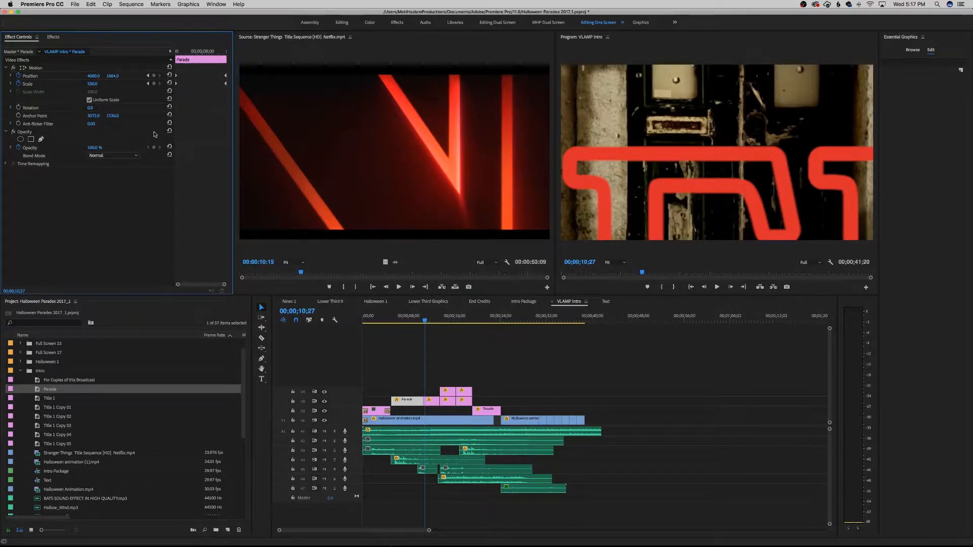
# - Keyframe the second Parade clip's Scale and Position at its start, and place end keyframes at the clip's end with Position 717, -947
pyautogui.click(431, 400)
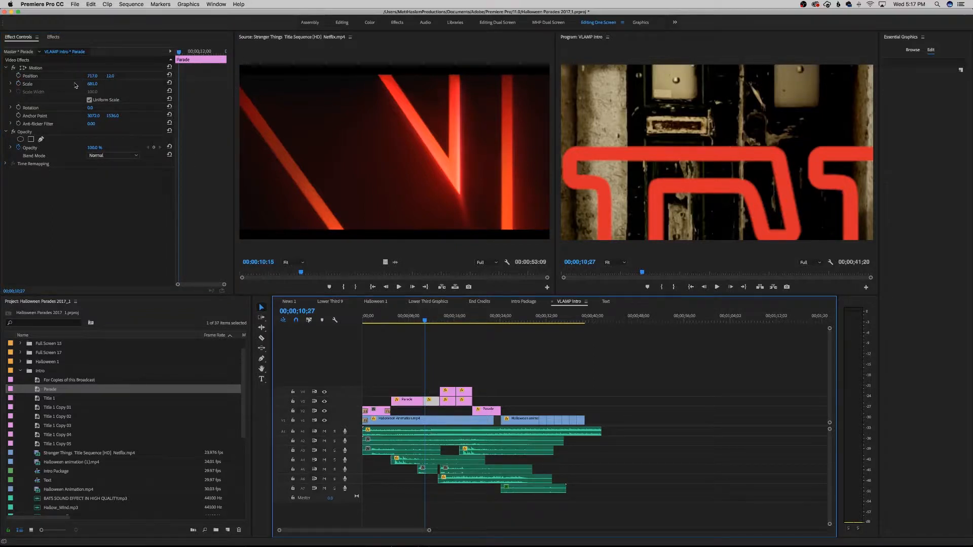
pyautogui.click(19, 84)
pyautogui.click(18, 76)
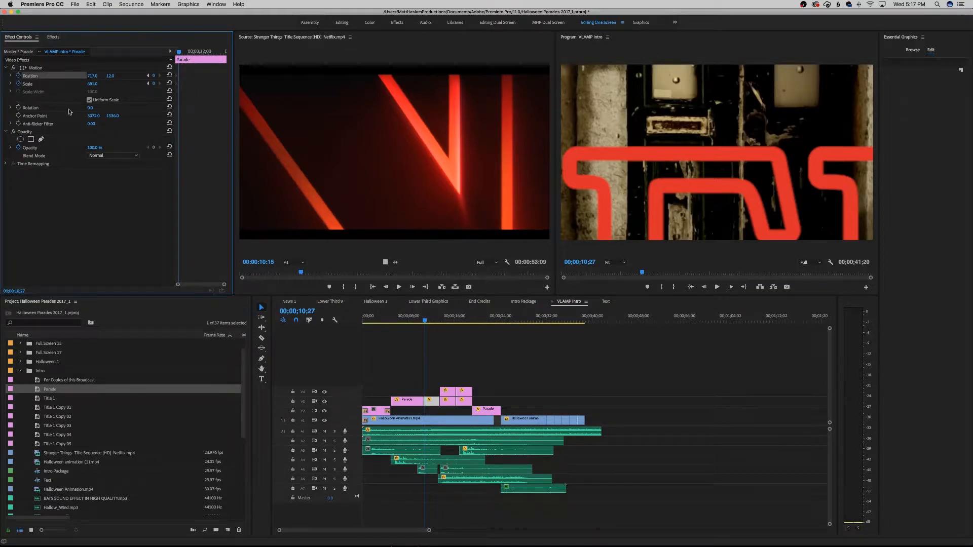
pyautogui.moveTo(180, 52); pyautogui.dragTo(220, 56)
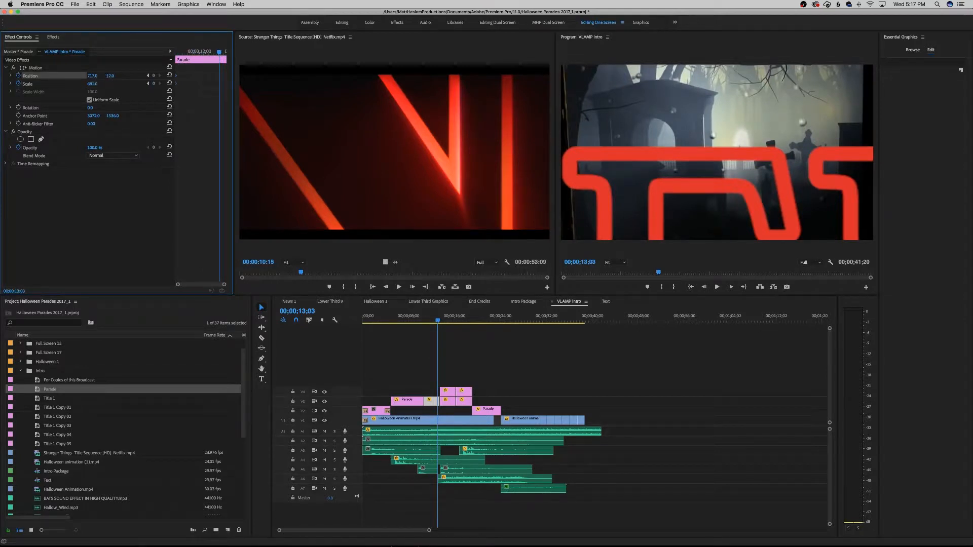
pyautogui.moveTo(110, 75)
pyautogui.mouseDown()
pyautogui.moveTo(4, 75)
pyautogui.moveTo(114, 76)
pyautogui.mouseUp()
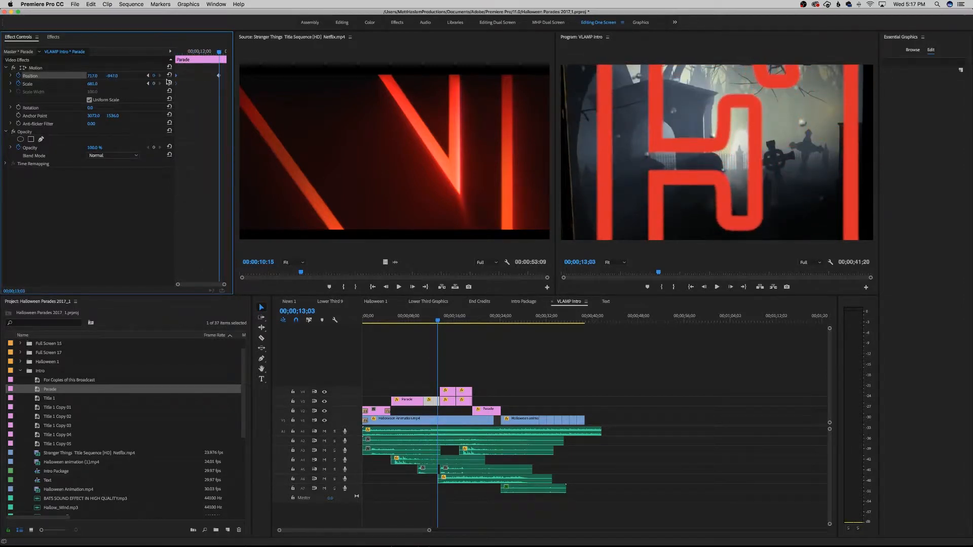
pyautogui.click(153, 84)
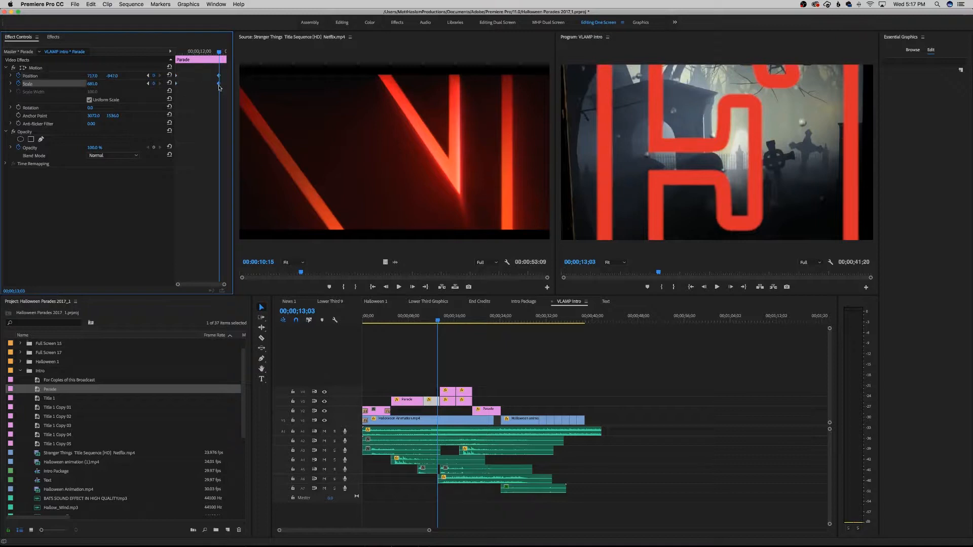
pyautogui.moveTo(218, 85); pyautogui.dragTo(326, 130)
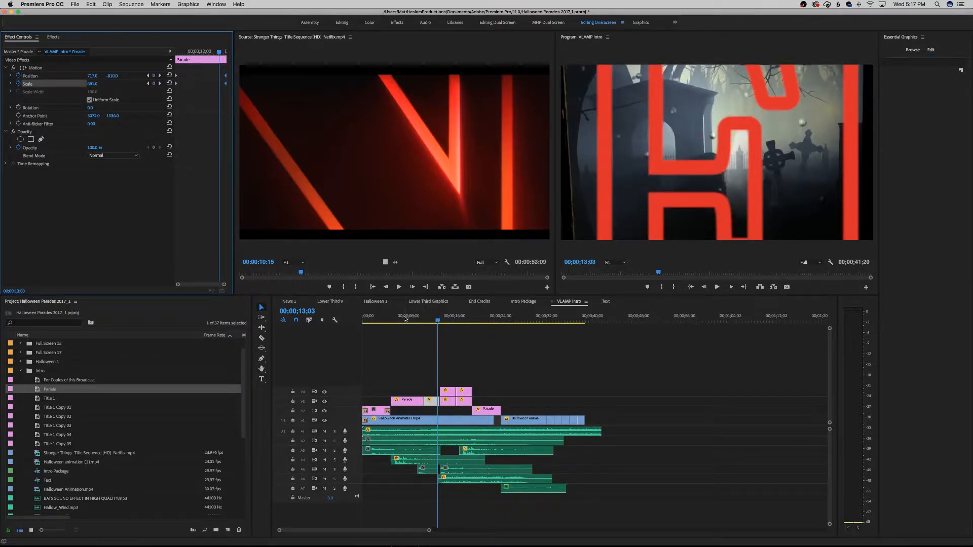
# - Play back the VLAMP Intro sequence from the beginning to review the first two Parade animations
pyautogui.click(430, 367)
pyautogui.press('Home')
pyautogui.press('space')
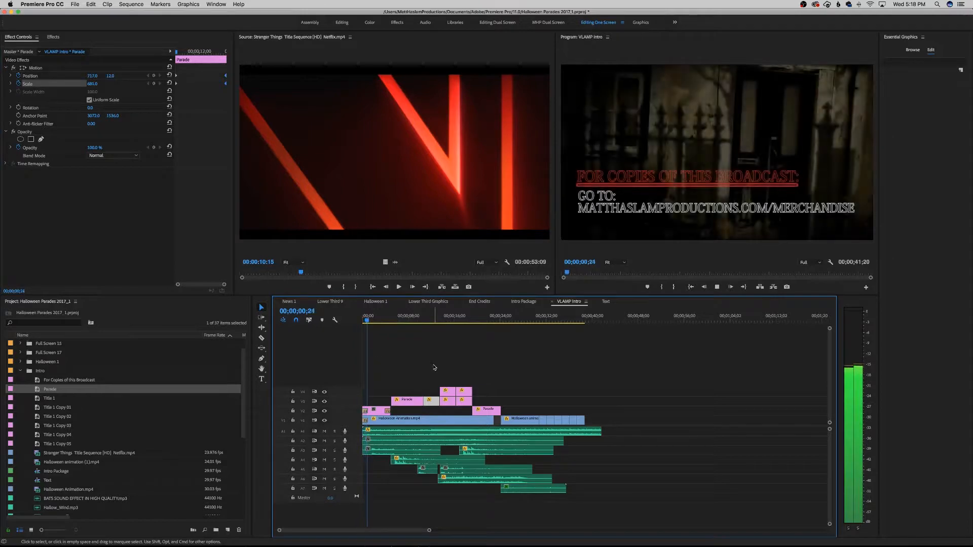
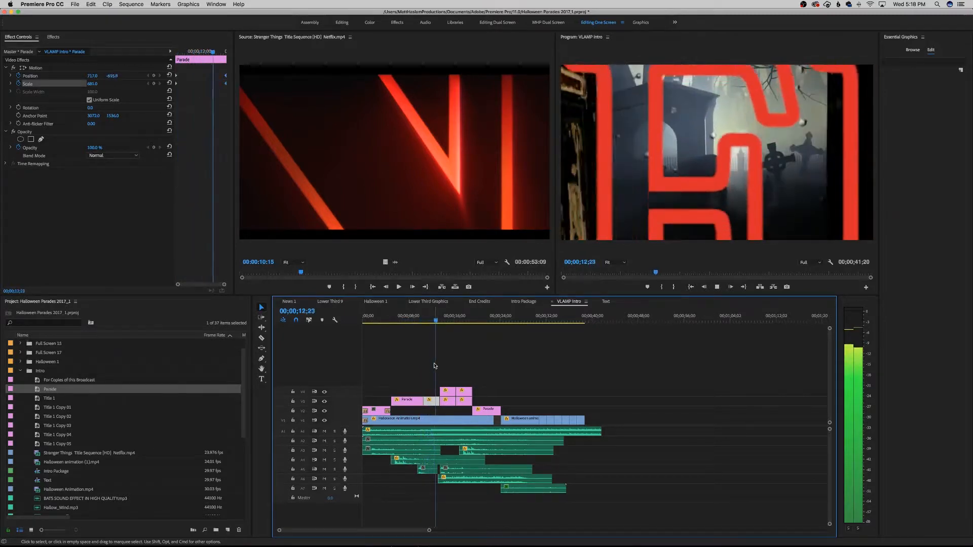
pyautogui.press('space')
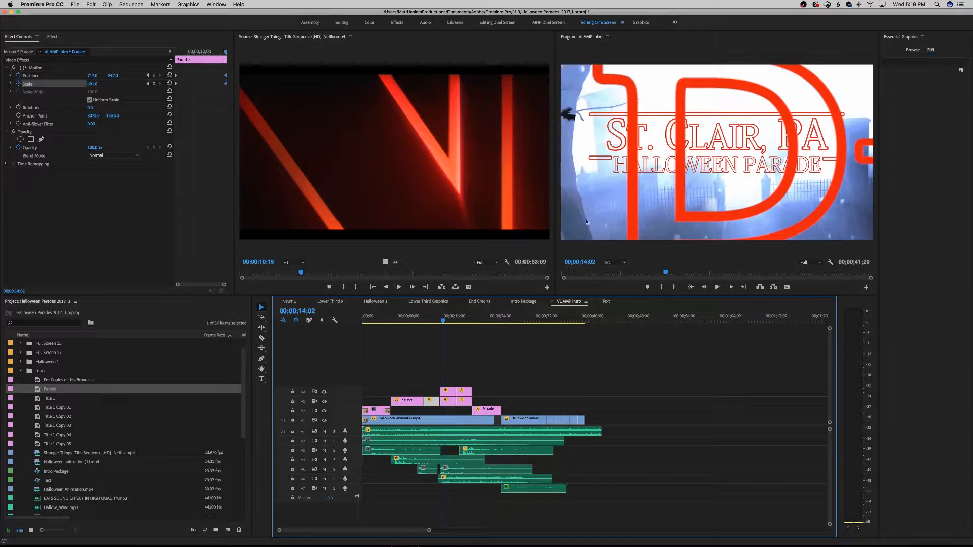
# - Delete the upper copy over the third Parade clip, and keyframe the remaining clip at Scale 278 and Position -2748, 1569
pyautogui.click(449, 393)
pyautogui.press('Delete')
pyautogui.click(447, 400)
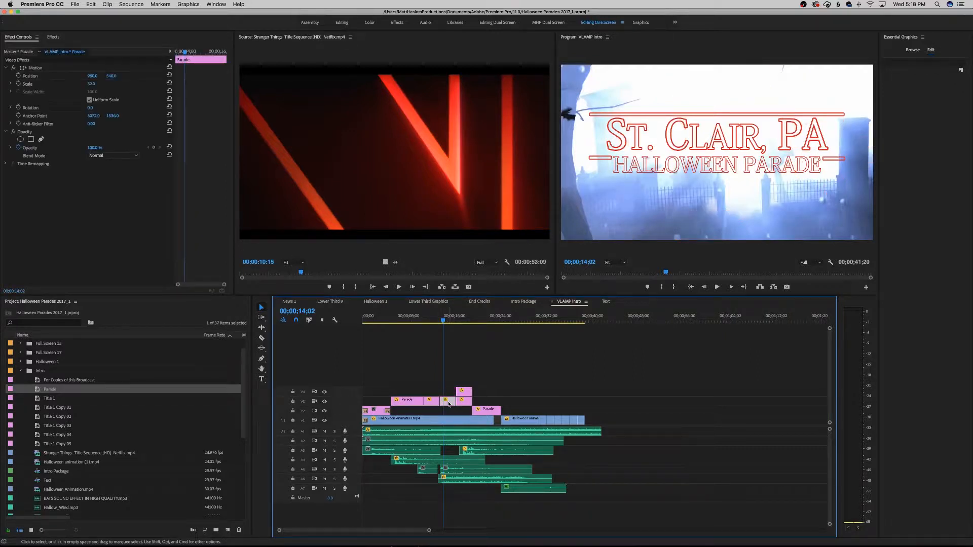
pyautogui.click(18, 76)
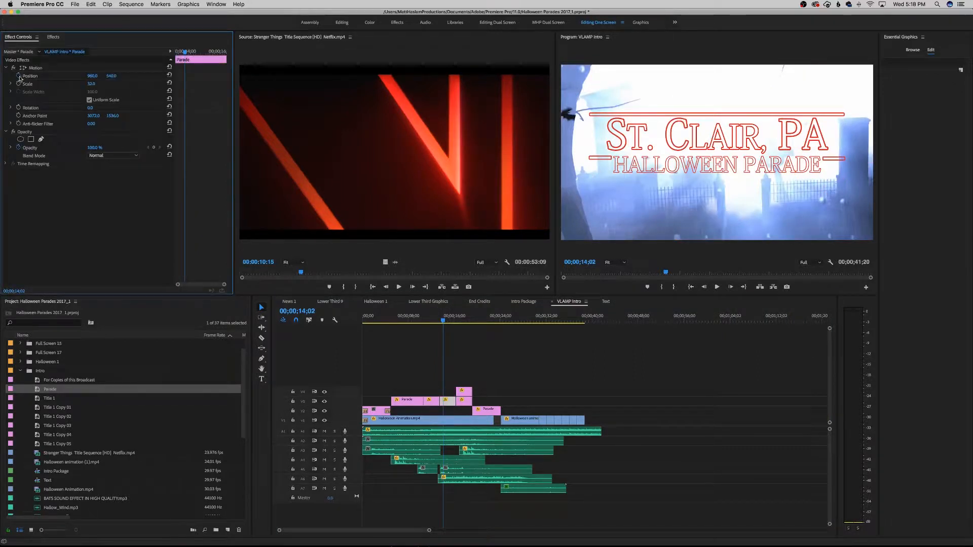
pyautogui.click(18, 84)
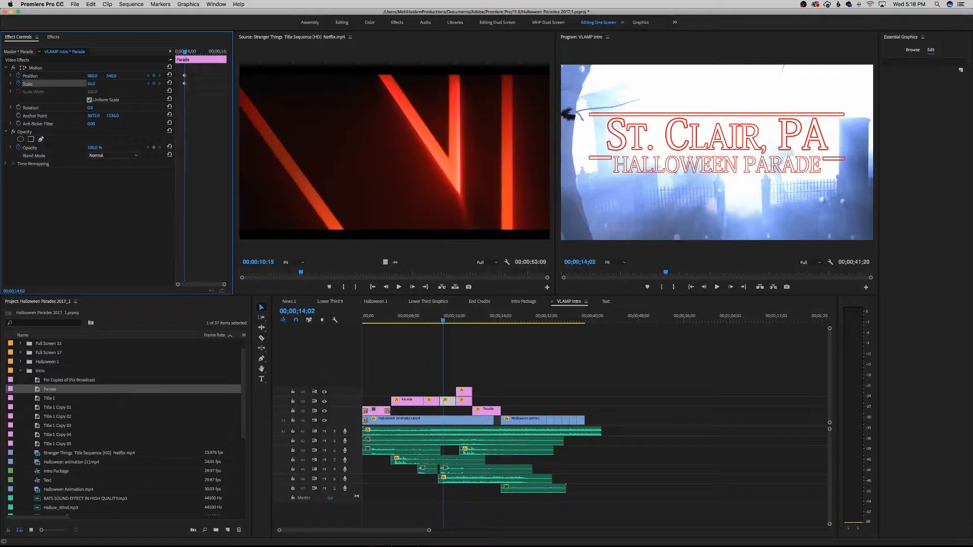
pyautogui.moveTo(92, 83)
pyautogui.mouseDown()
pyautogui.moveTo(114, 76)
pyautogui.moveTo(87, 76)
pyautogui.mouseUp()
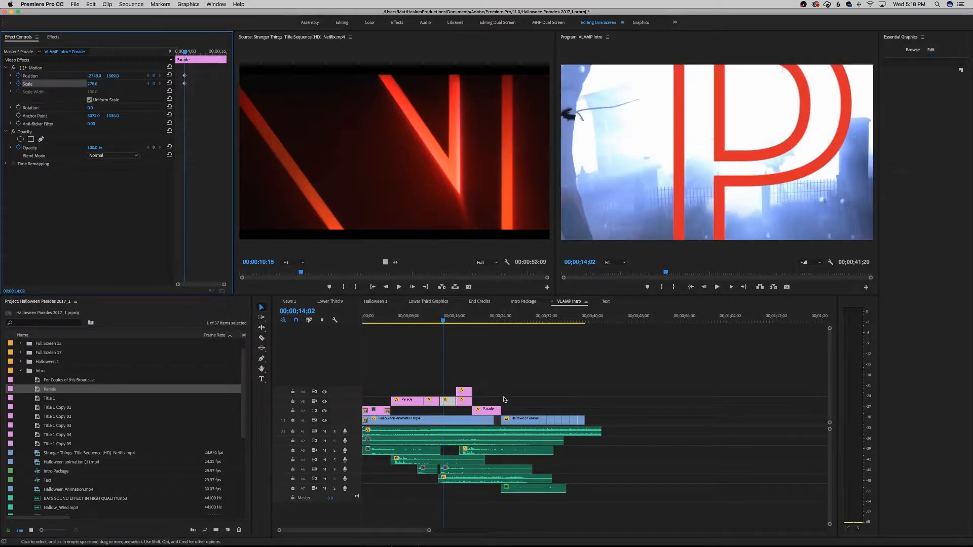
# - Play the matching section of the Intro Package sequence for reference and return to VLAMP Intro
pyautogui.click(518, 393)
pyautogui.click(523, 301)
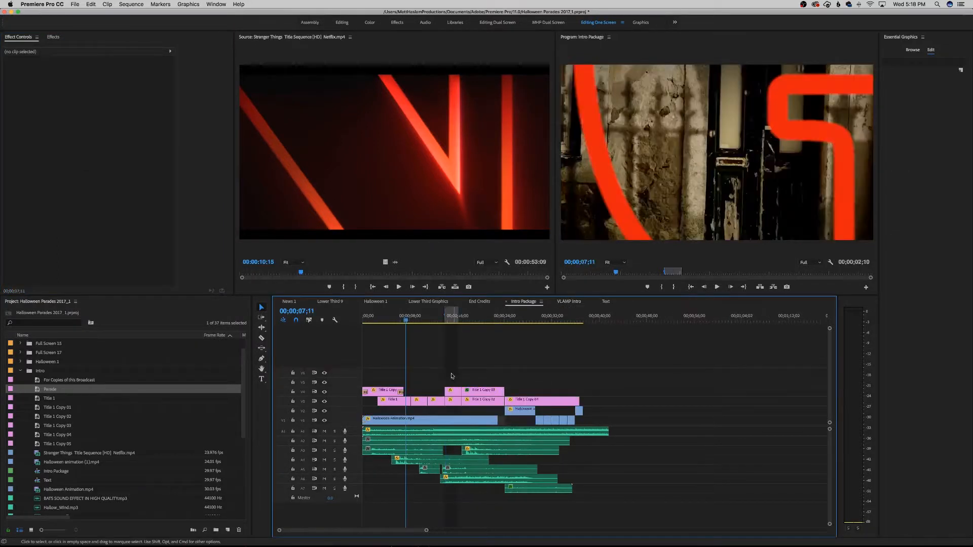
pyautogui.click(427, 320)
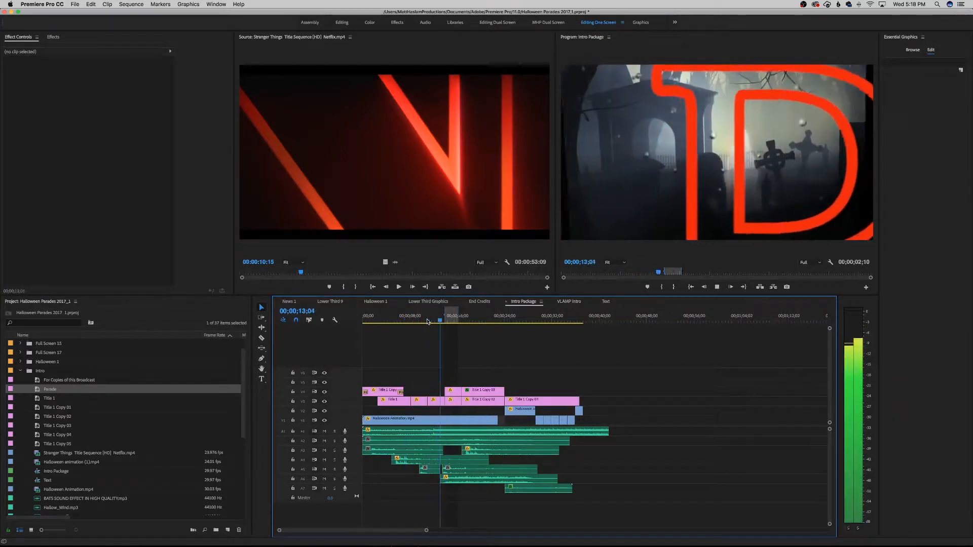
pyautogui.press('space')
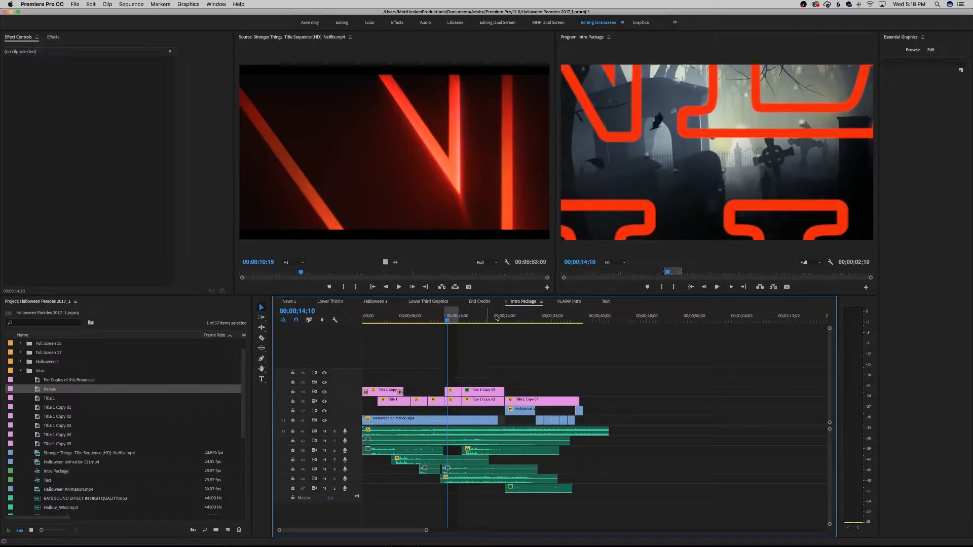
pyautogui.click(565, 302)
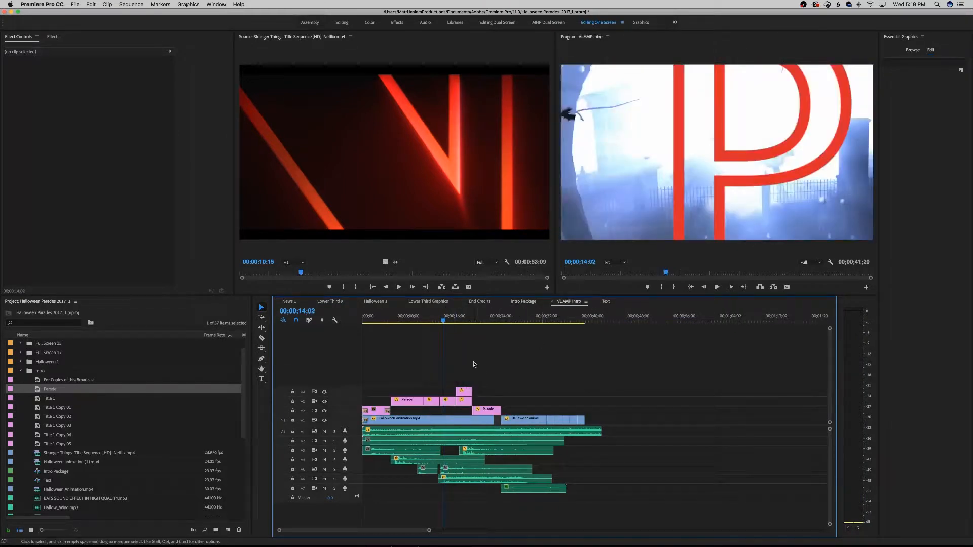
# - Reposition the third Parade clip to -2847, 2034 and move its Position and Scale keyframes to the clip's start
pyautogui.click(447, 401)
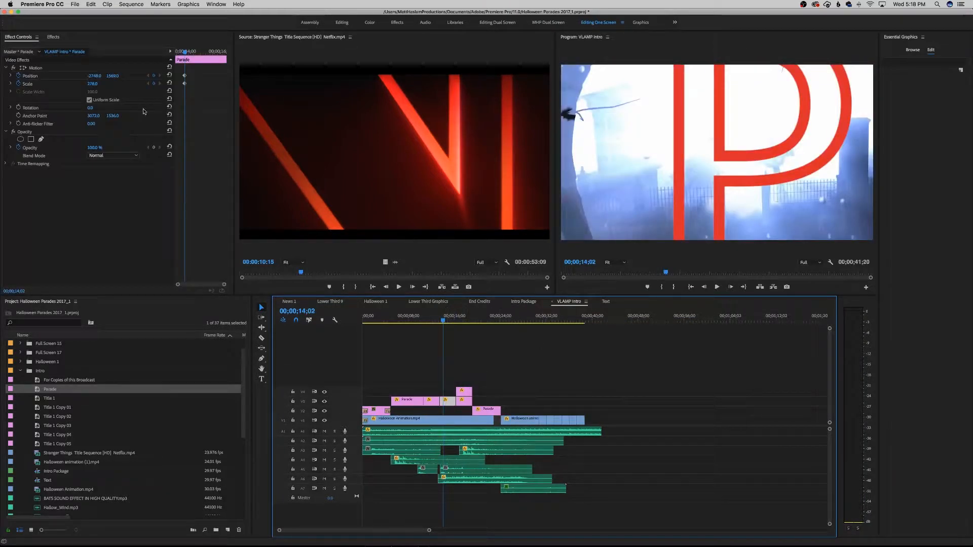
pyautogui.moveTo(113, 76); pyautogui.dragTo(358, 76)
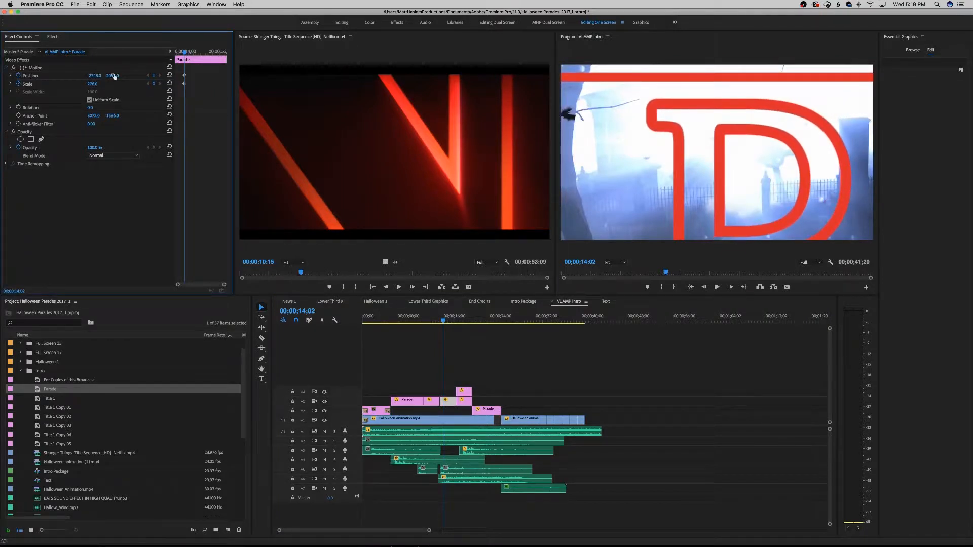
pyautogui.moveTo(94, 76); pyautogui.dragTo(44, 76)
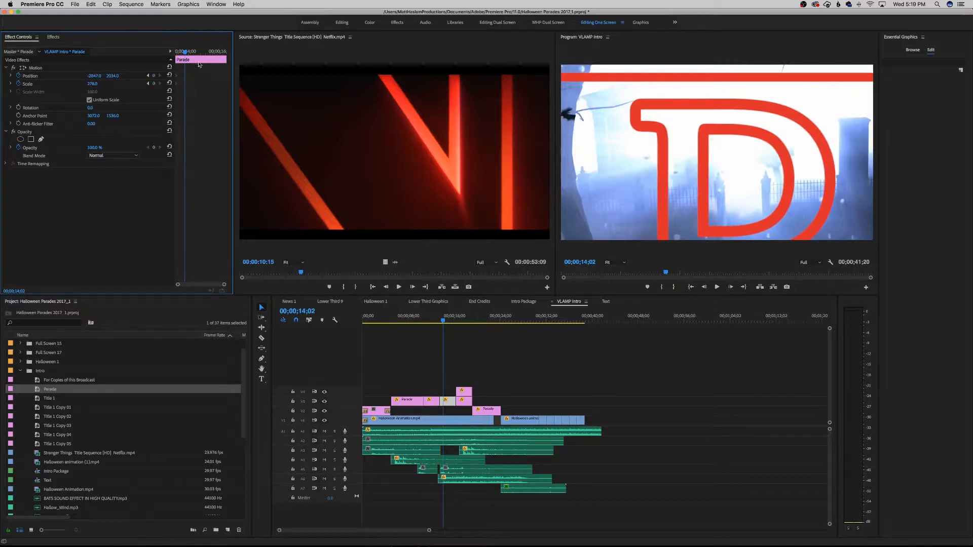
# - Set the third Parade clip's ending Position to about -2361, 2416, move the ending Position and Scale keyframes to the clip's end, and play it back
pyautogui.moveTo(199, 64); pyautogui.dragTo(207, 65)
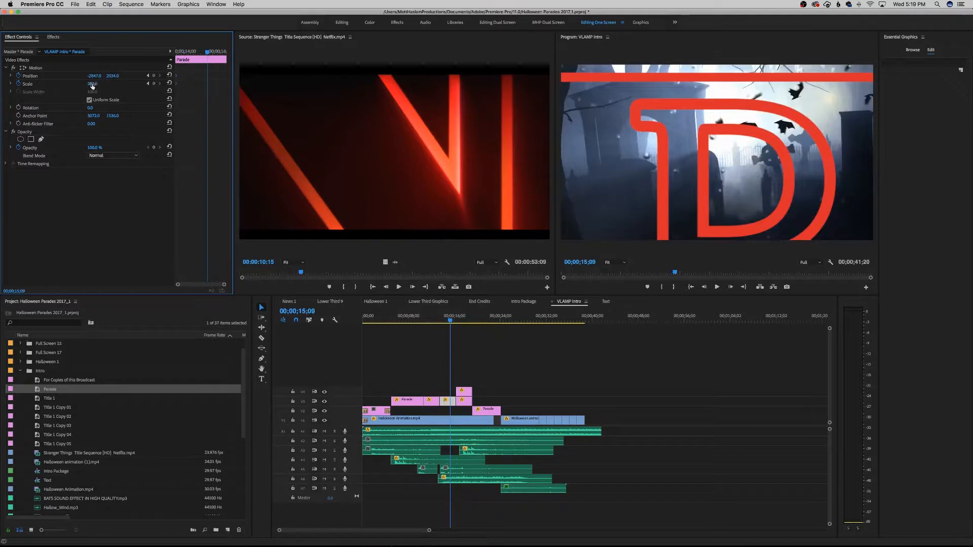
pyautogui.moveTo(94, 76); pyautogui.dragTo(249, 76)
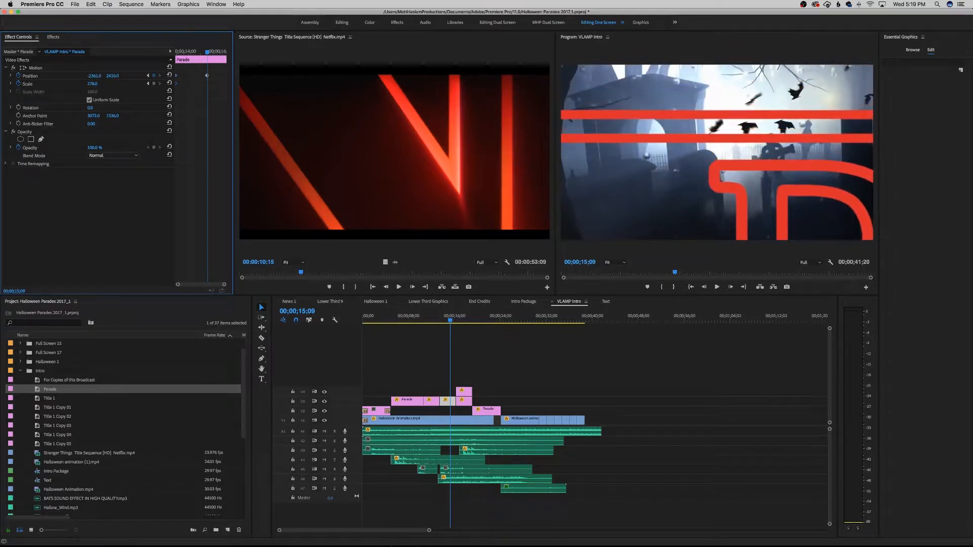
pyautogui.click(154, 84)
pyautogui.moveTo(206, 84); pyautogui.dragTo(278, 94)
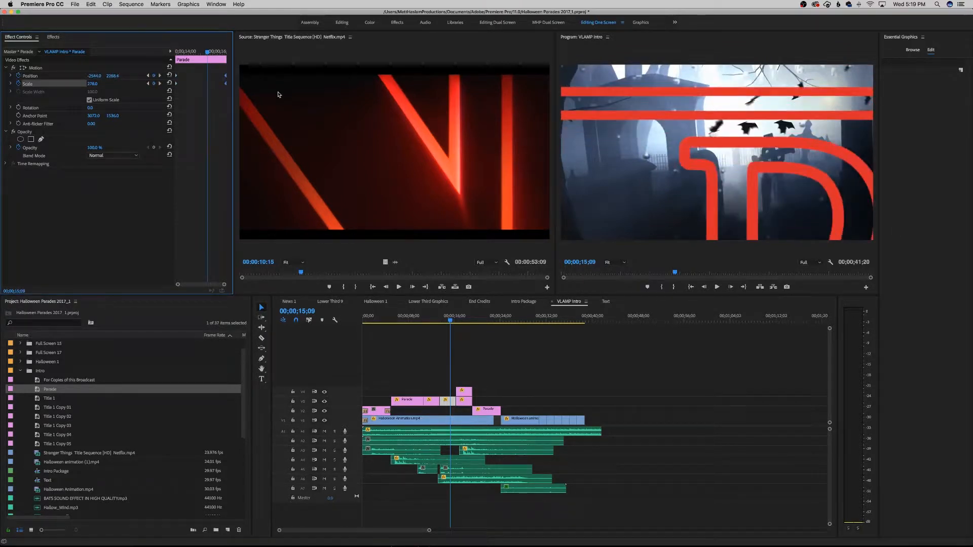
pyautogui.press('space')
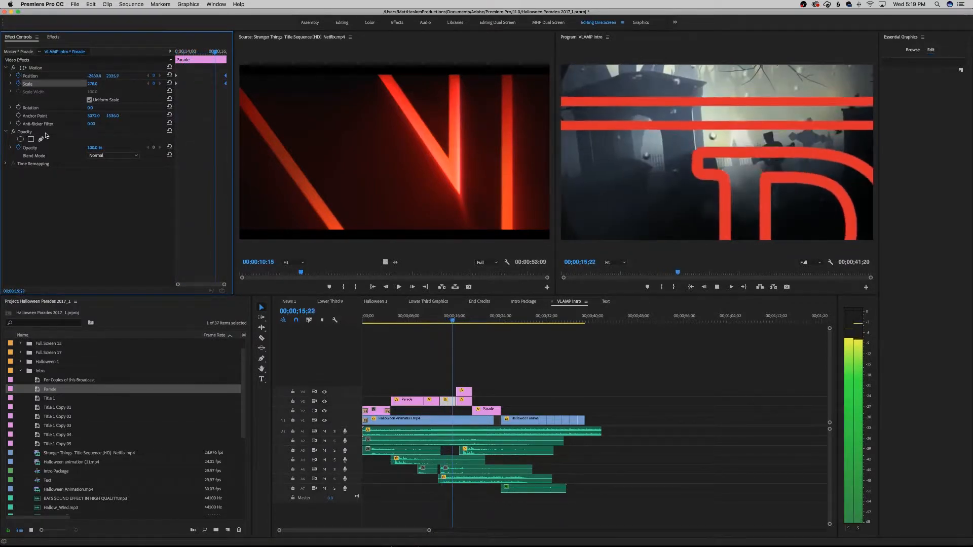
# - Delete the Title 1 clip above the fourth Parade clip and stack a duplicate of that Parade clip in its place
pyautogui.press('space')
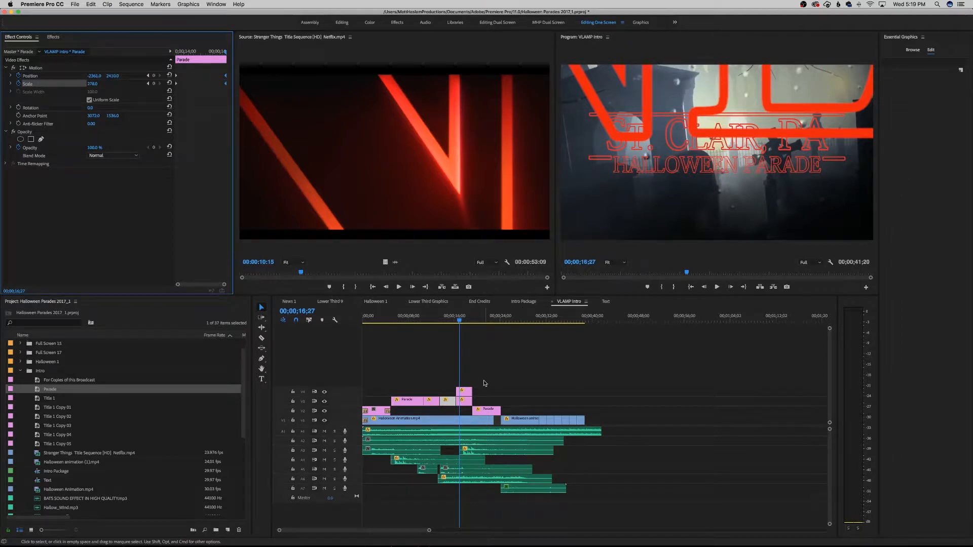
pyautogui.click(465, 393)
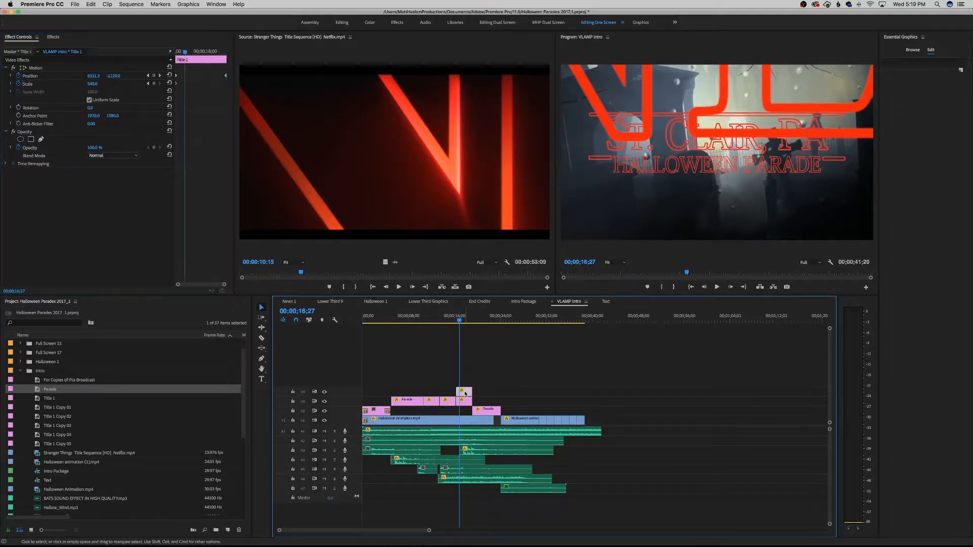
pyautogui.press('Delete')
pyautogui.click(467, 401)
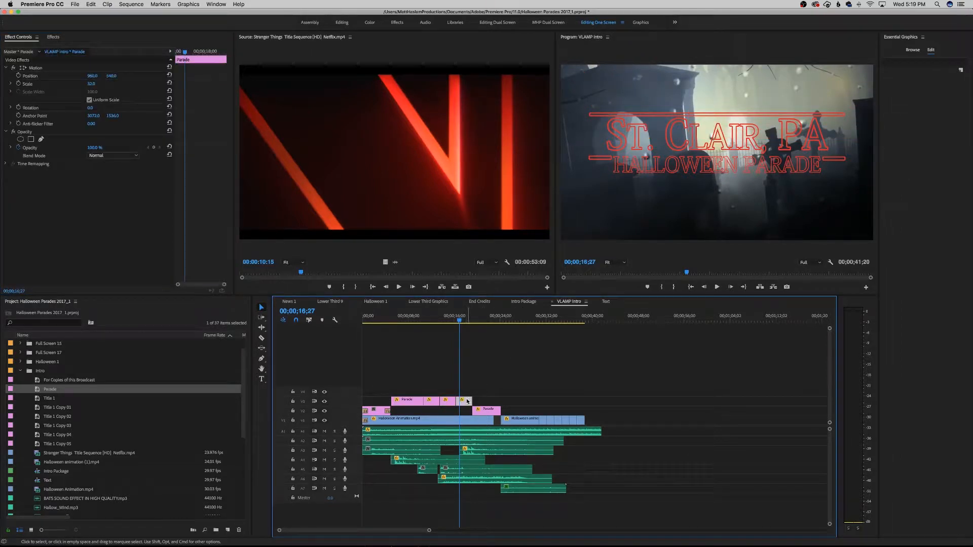
pyautogui.press('super+c')
pyautogui.click(493, 320)
pyautogui.press('super+v')
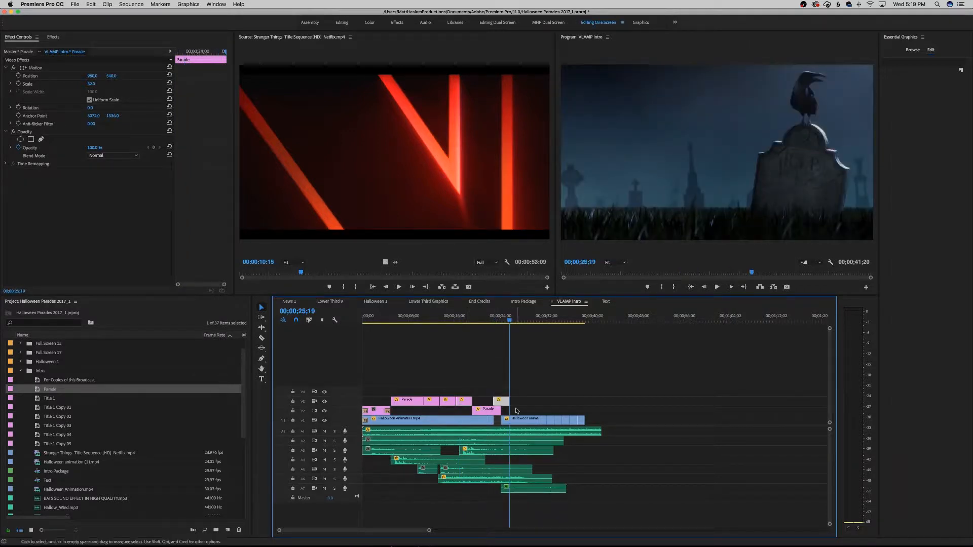
pyautogui.moveTo(499, 402); pyautogui.dragTo(463, 392)
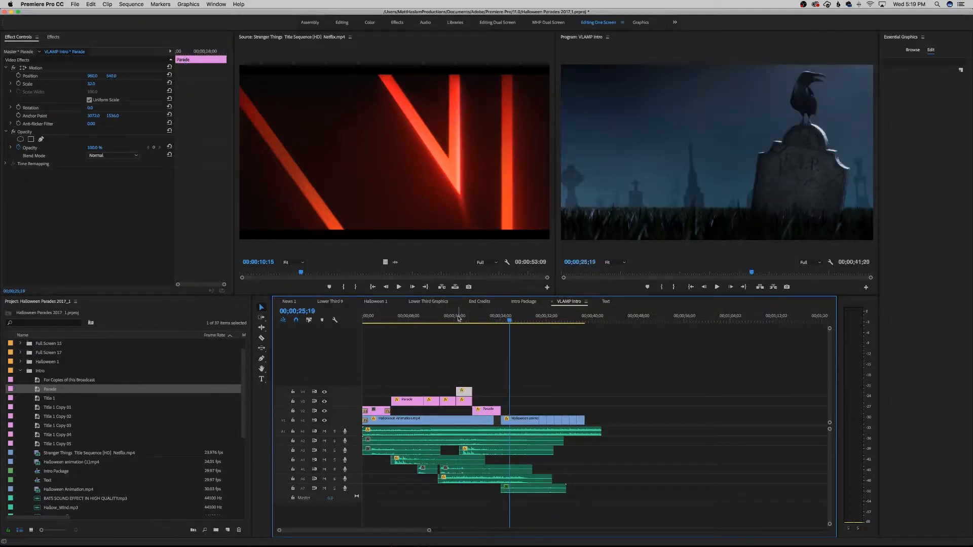
pyautogui.click(460, 320)
pyautogui.moveTo(460, 319); pyautogui.dragTo(461, 319)
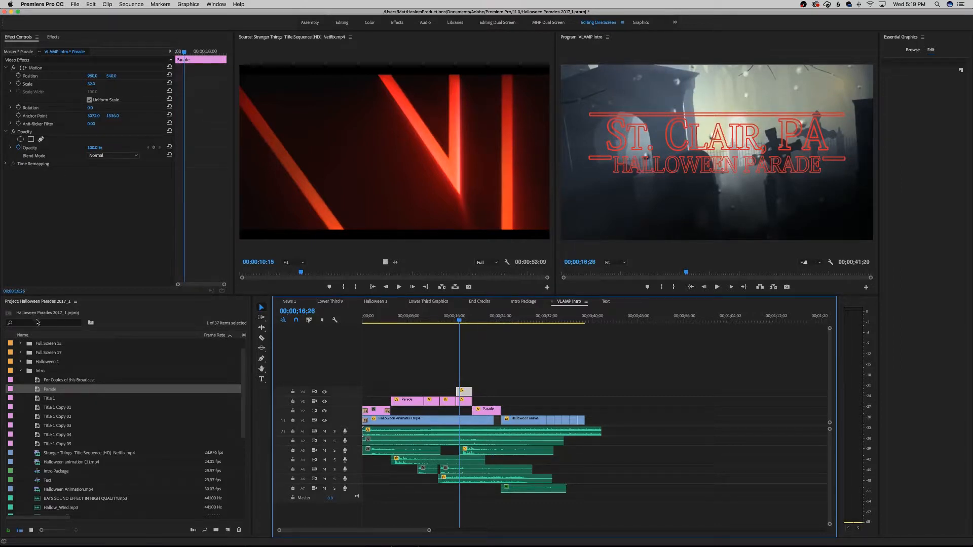
# - Find the Crop effect and apply it to both stacked copies of the fourth Parade clip
pyautogui.click(53, 37)
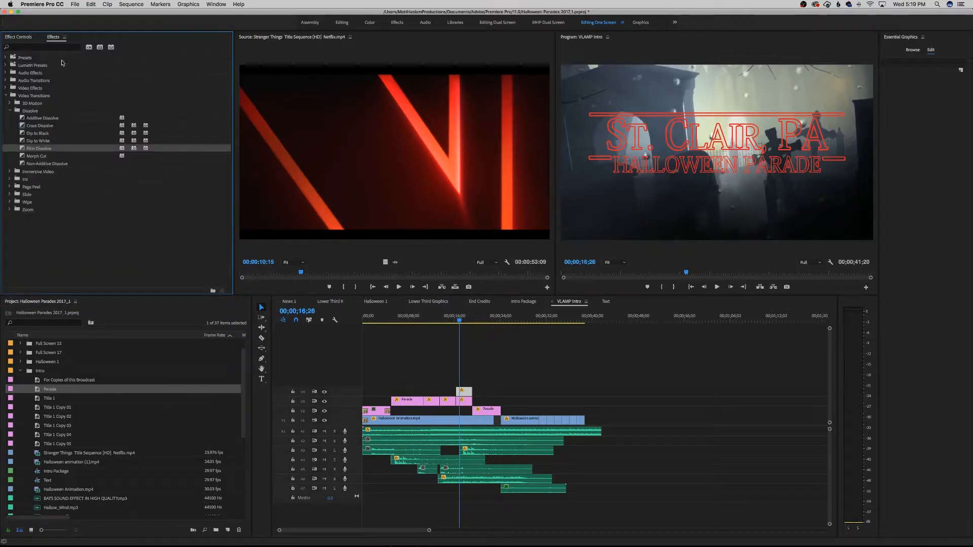
pyautogui.click(56, 47)
pyautogui.write('crop')
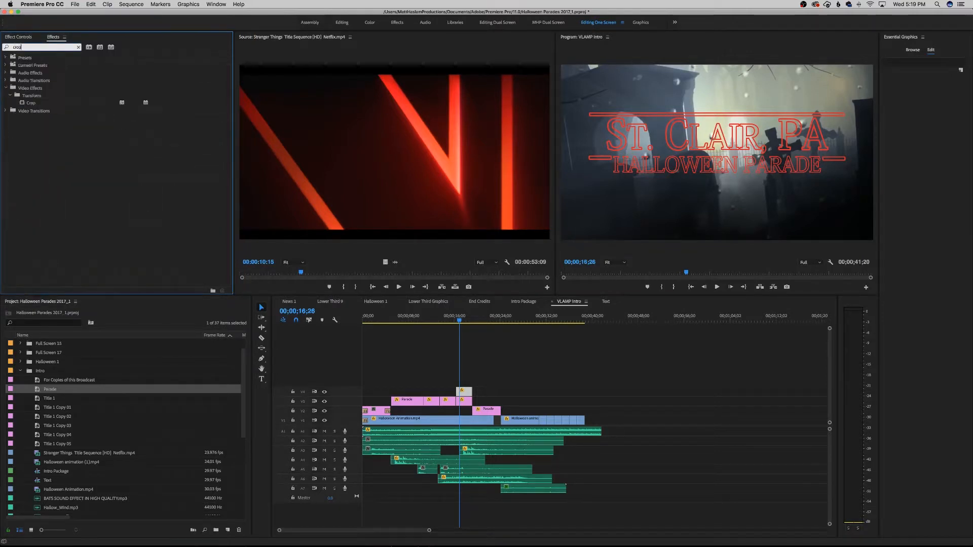
pyautogui.moveTo(30, 103); pyautogui.dragTo(469, 395)
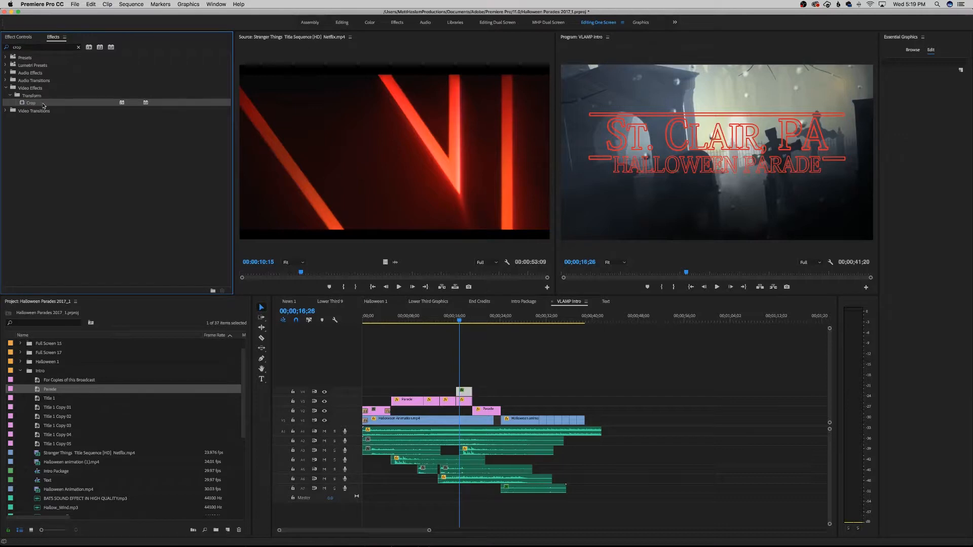
pyautogui.moveTo(174, 178); pyautogui.dragTo(468, 401)
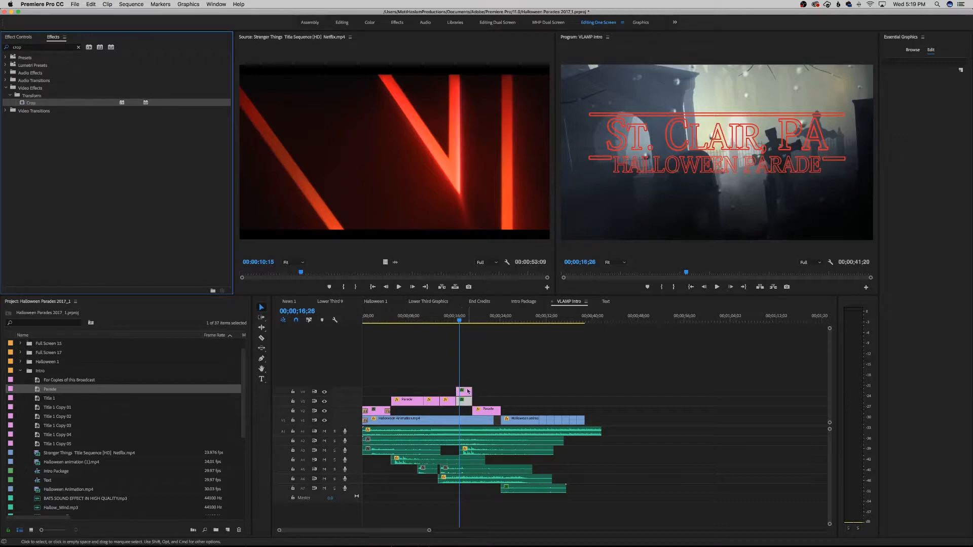
# - Apply Crop to the third Parade clip, crop its Top by about 28% to hide the horizontal line, and play it back
pyautogui.click(442, 319)
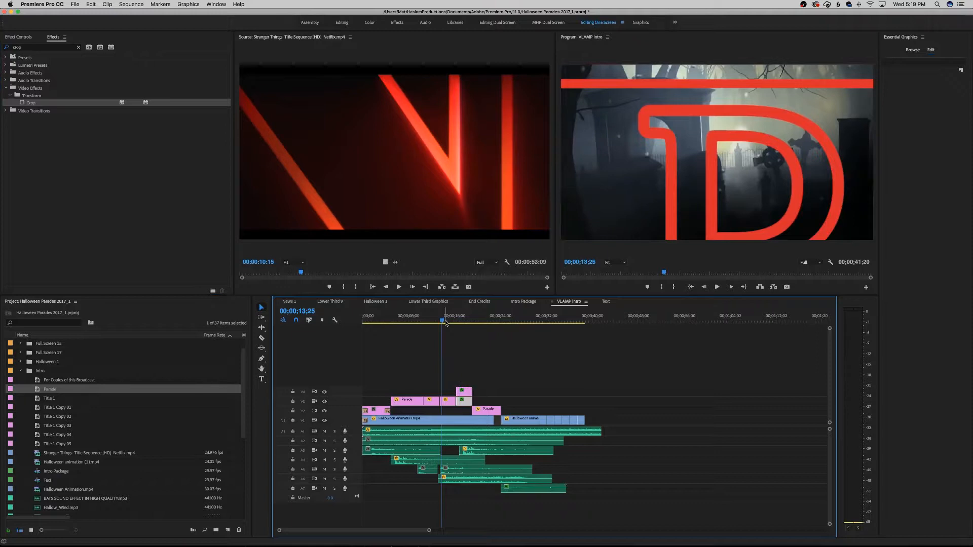
pyautogui.moveTo(30, 103); pyautogui.dragTo(451, 403)
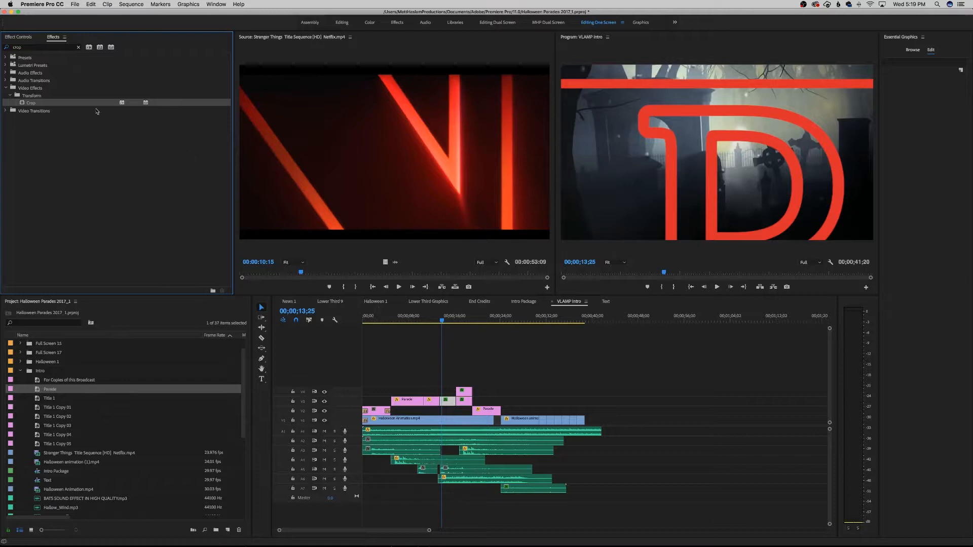
pyautogui.hotkey('shift', '5')
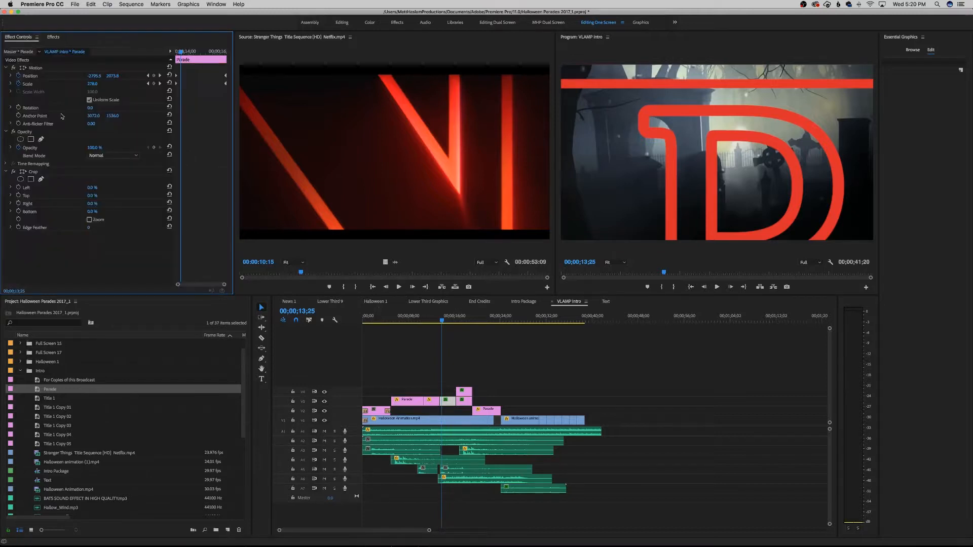
pyautogui.click(49, 174)
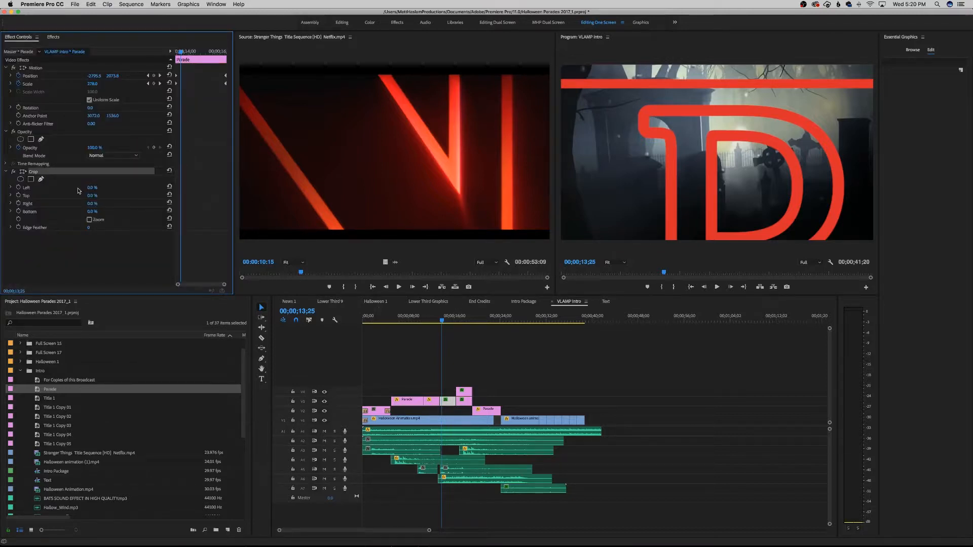
pyautogui.moveTo(90, 198)
pyautogui.mouseDown()
pyautogui.moveTo(137, 198)
pyautogui.moveTo(105, 198)
pyautogui.mouseUp()
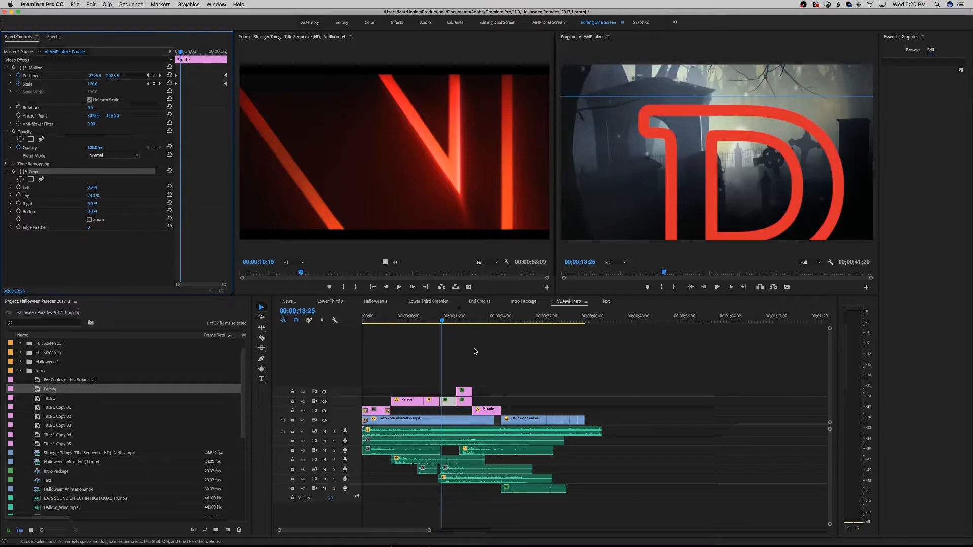
pyautogui.click(482, 365)
pyautogui.press('space')
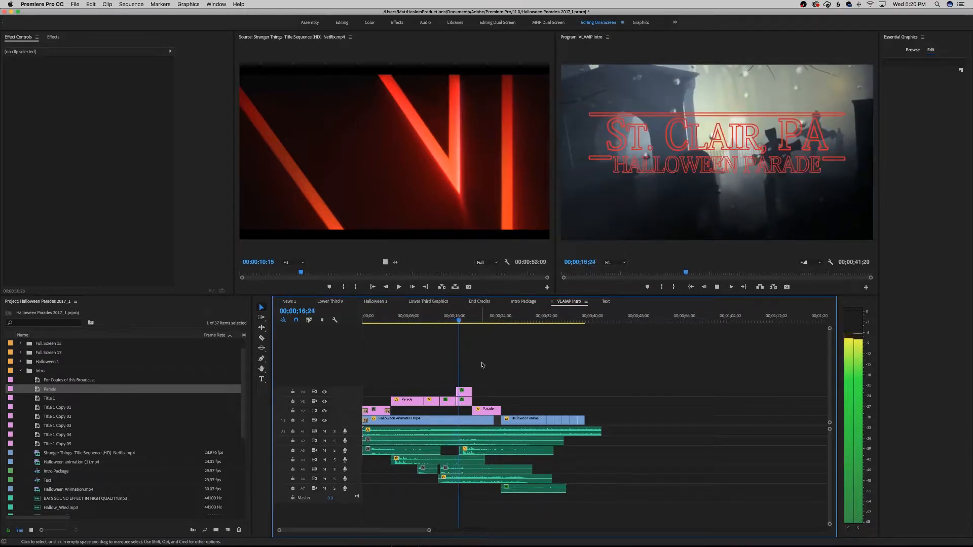
pyautogui.press('space')
# - Crop the upper copy to isolate "St. Clair, PA", with Top at about 27.6% and Bottom at about 49.5%
pyautogui.click(464, 391)
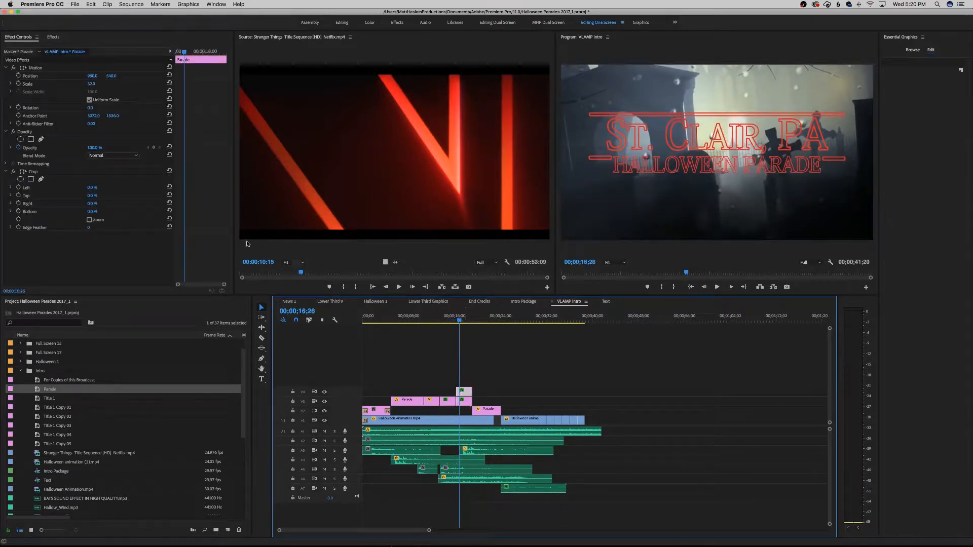
pyautogui.click(101, 171)
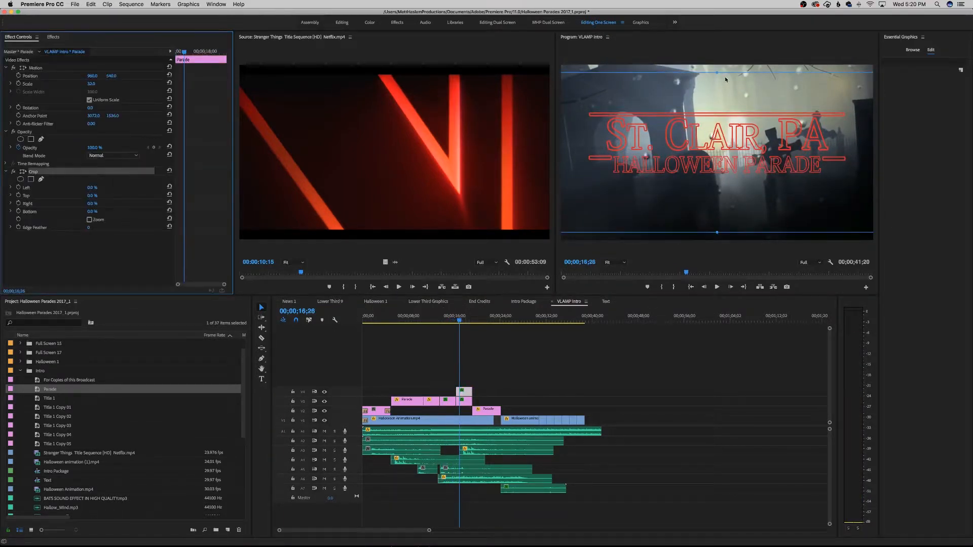
pyautogui.moveTo(716, 71); pyautogui.dragTo(717, 77)
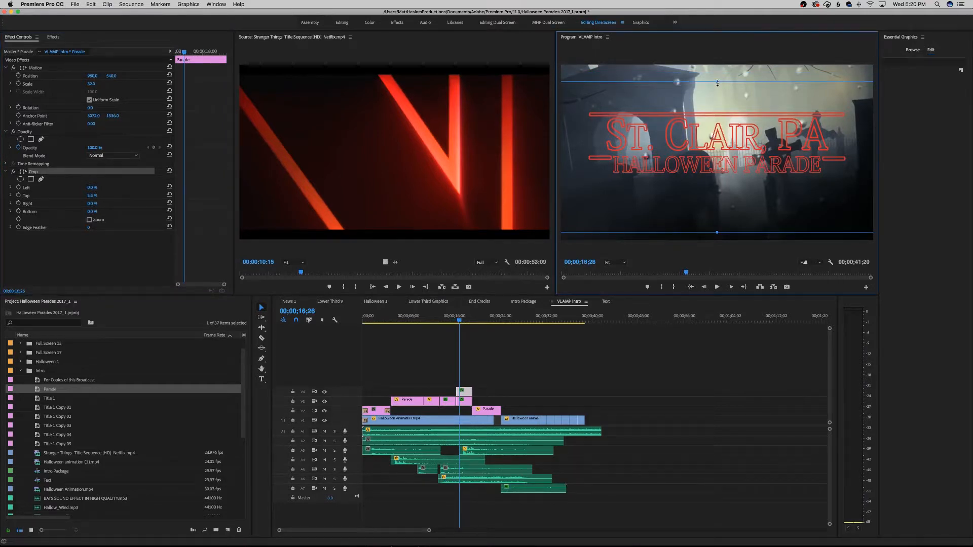
pyautogui.moveTo(716, 220); pyautogui.dragTo(707, 154)
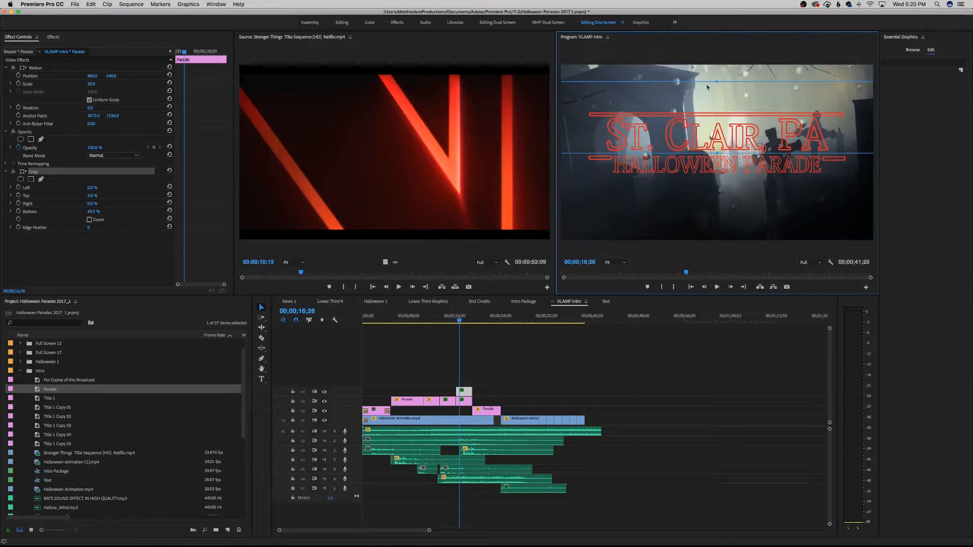
pyautogui.moveTo(716, 81); pyautogui.dragTo(709, 118)
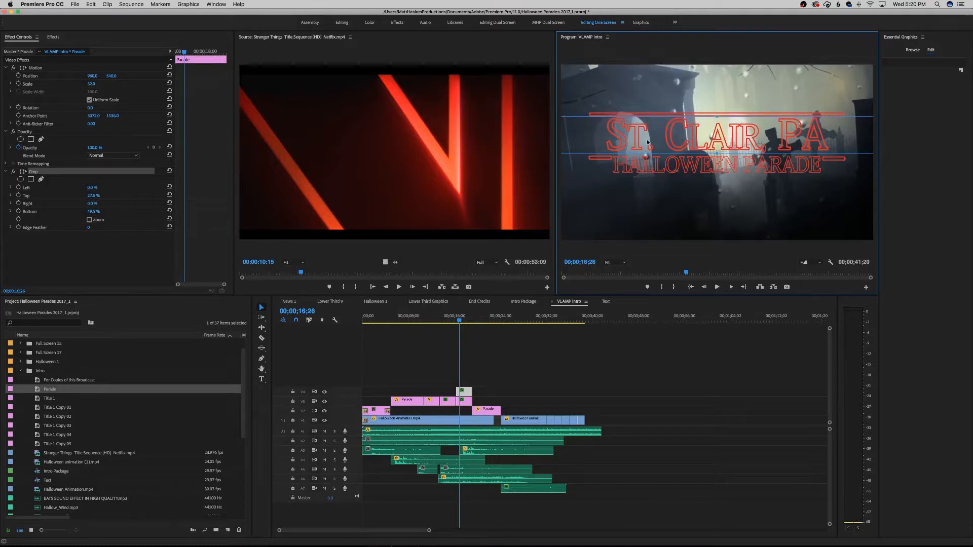
# - Crop the lower copy to isolate "Halloween Parade": Left about 17.3%, Top 50.5%, Right 17.1% and Bottom 35%
pyautogui.click(462, 402)
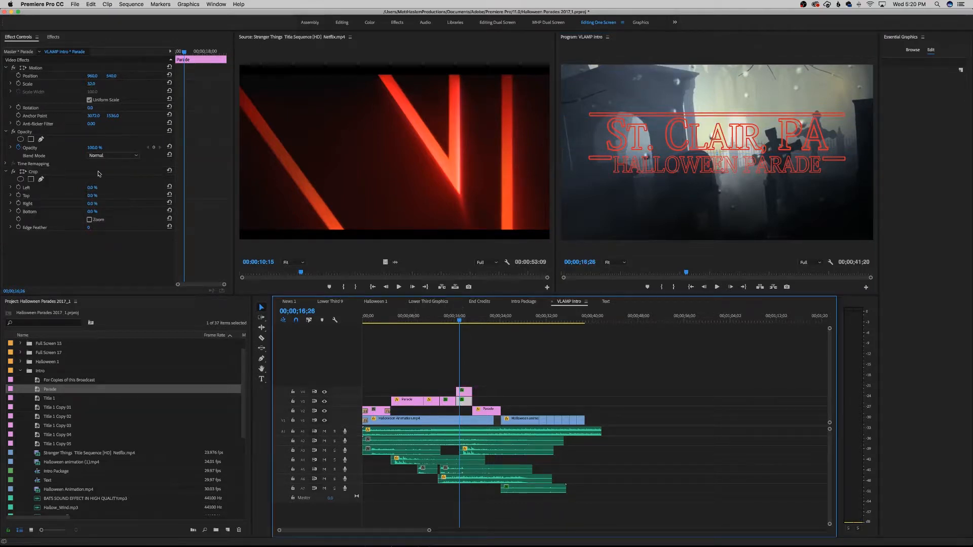
pyautogui.moveTo(717, 74); pyautogui.dragTo(716, 152)
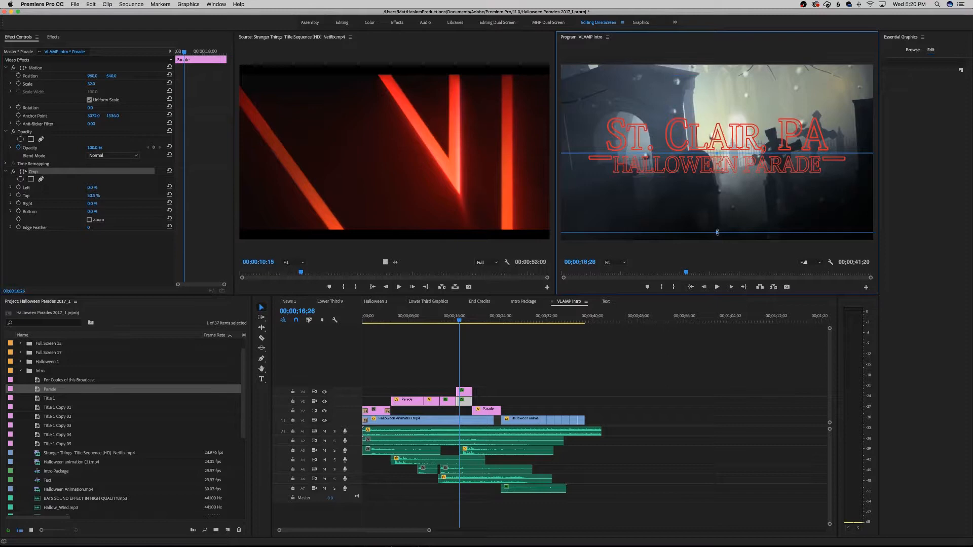
pyautogui.moveTo(716, 232); pyautogui.dragTo(707, 177)
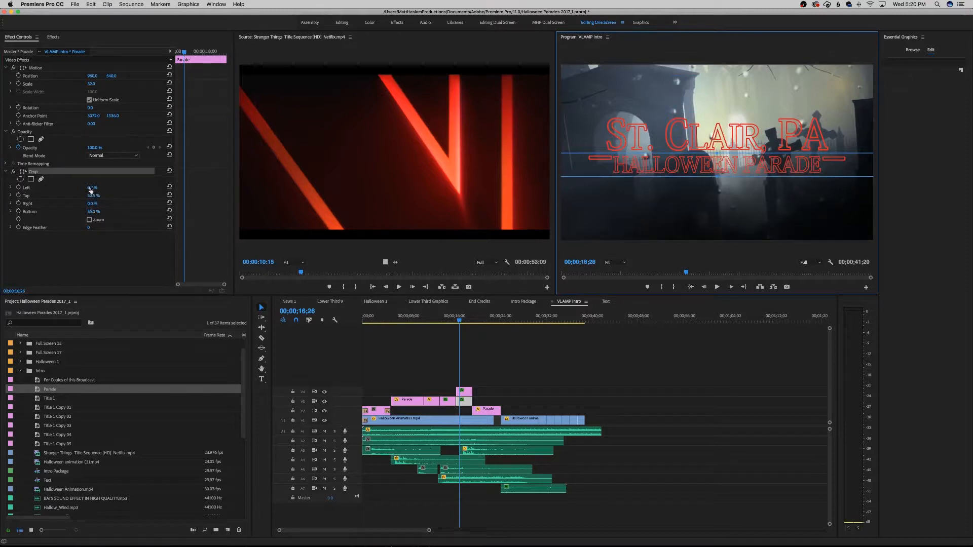
pyautogui.moveTo(91, 189); pyautogui.dragTo(105, 188)
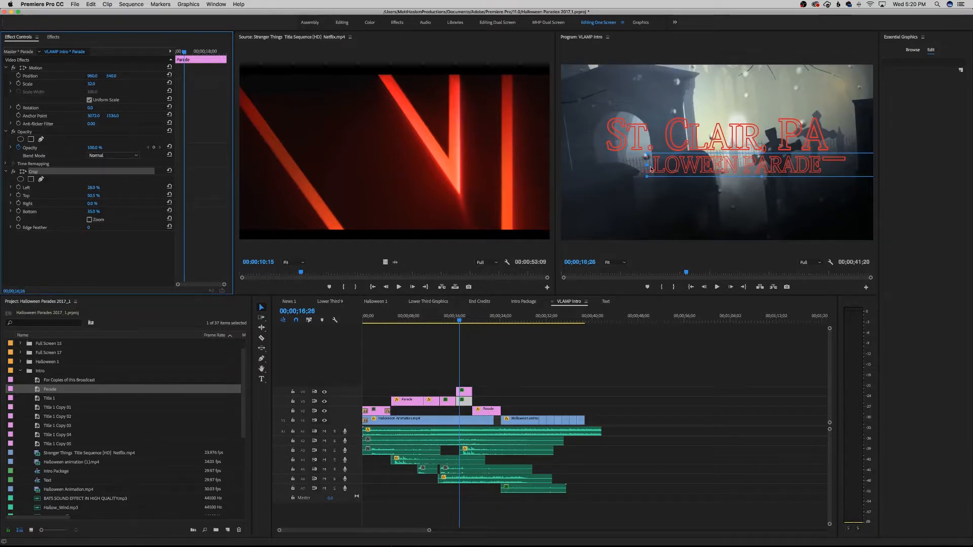
pyautogui.moveTo(650, 169); pyautogui.dragTo(612, 168)
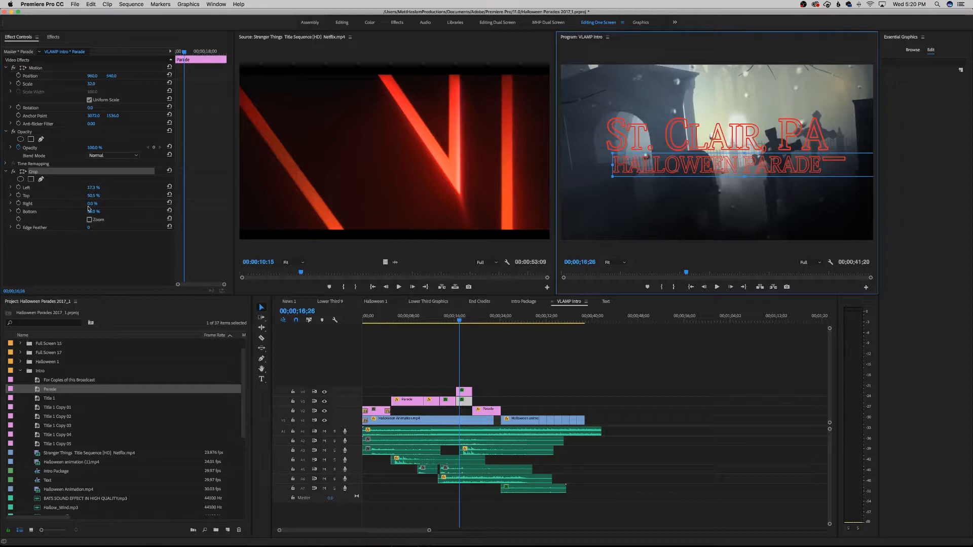
pyautogui.moveTo(89, 205); pyautogui.dragTo(272, 179)
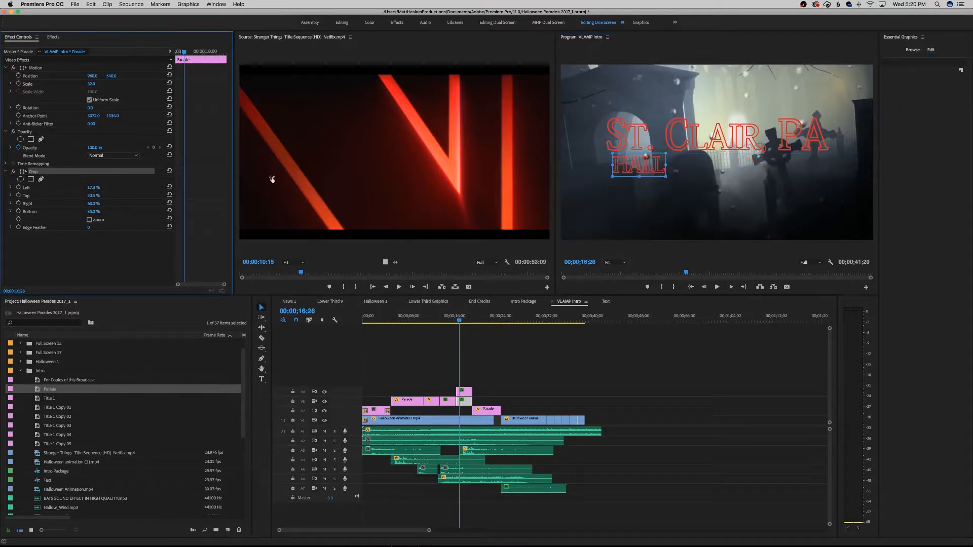
pyautogui.moveTo(666, 170); pyautogui.dragTo(823, 164)
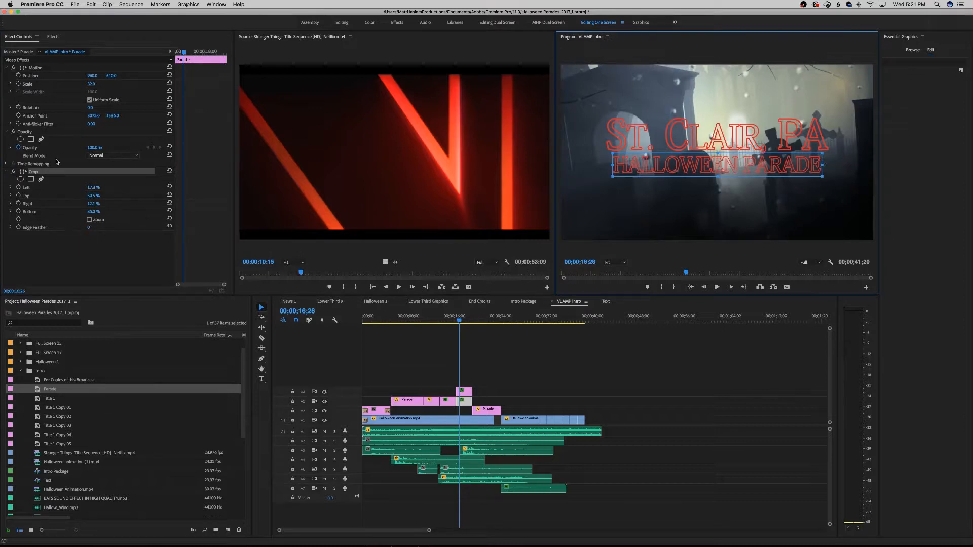
# - Enlarge the upper "St. Clair, PA" copy to a Scale of about 347
pyautogui.click(524, 377)
pyautogui.click(463, 392)
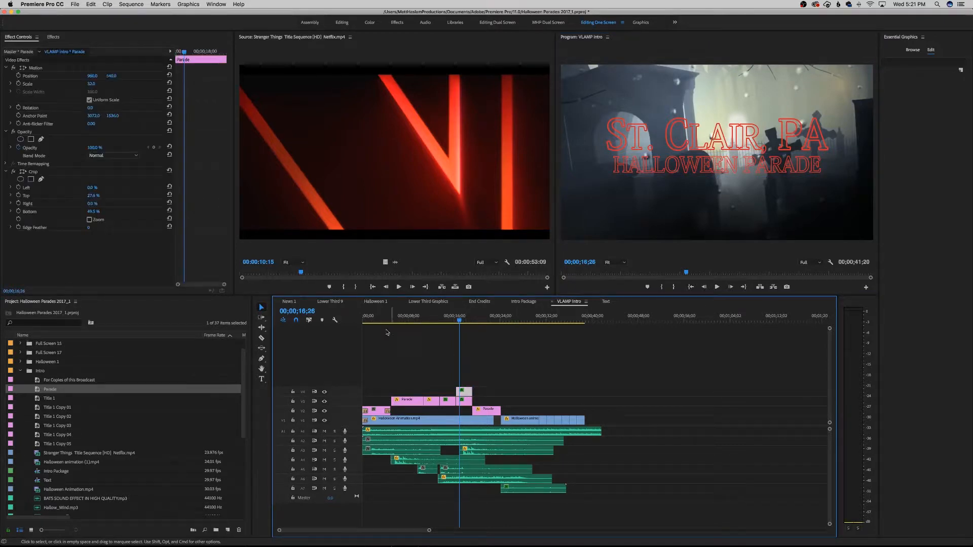
pyautogui.moveTo(91, 84); pyautogui.dragTo(168, 84)
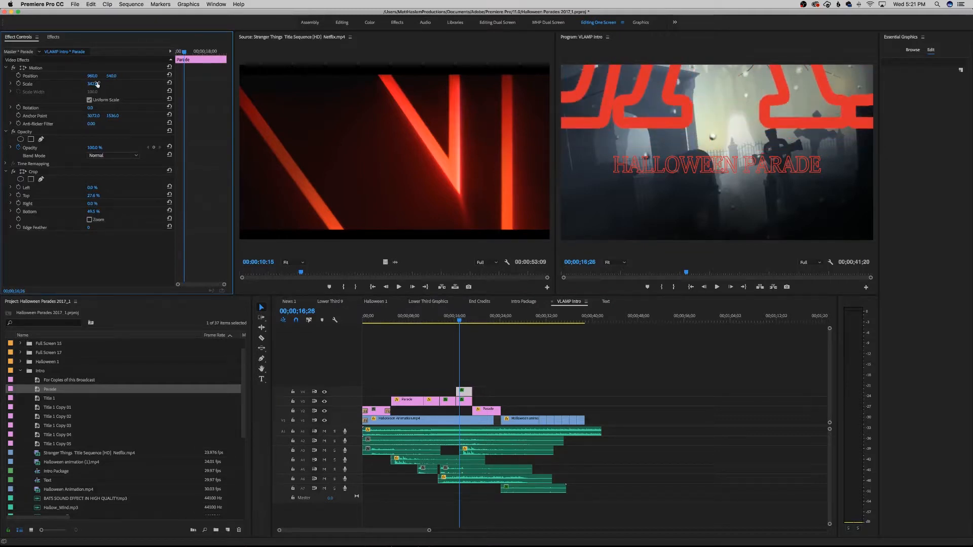
# - Enlarge the lower "Halloween Parade" copy to a Scale of about 347, raise it to vertical Position 271 and shift it right
pyautogui.click(464, 401)
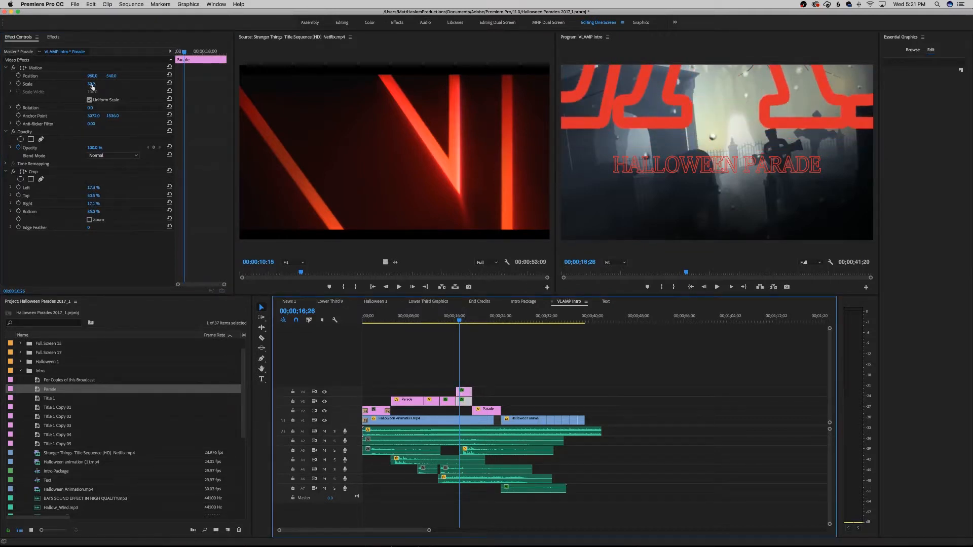
pyautogui.moveTo(92, 84); pyautogui.dragTo(223, 84)
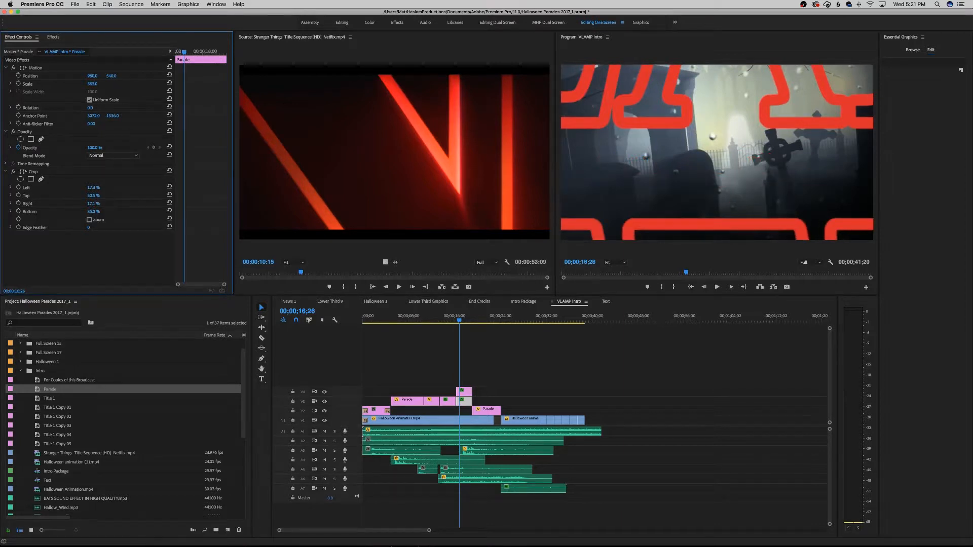
pyautogui.moveTo(93, 84); pyautogui.dragTo(43, 76)
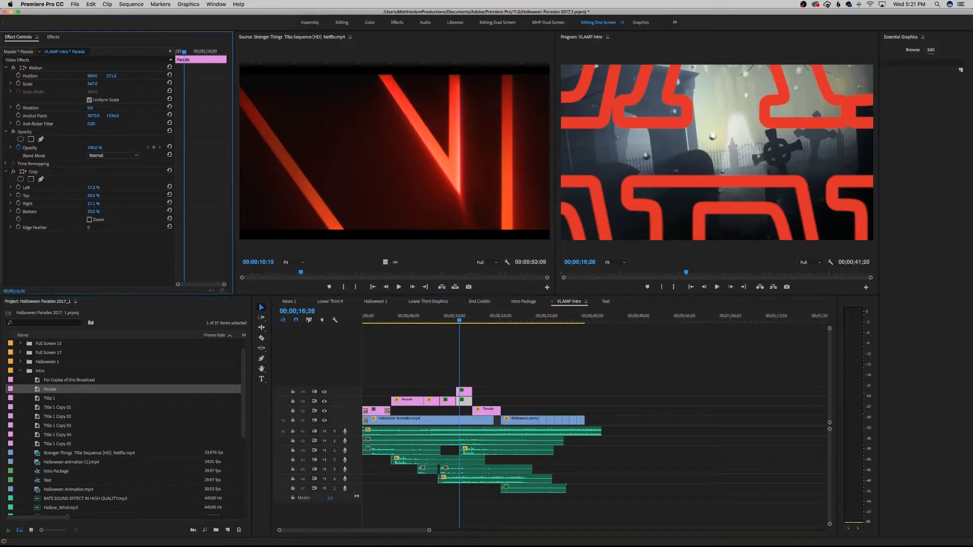
pyautogui.moveTo(93, 75)
pyautogui.mouseDown()
pyautogui.moveTo(35, 75)
pyautogui.moveTo(95, 75)
pyautogui.mouseUp()
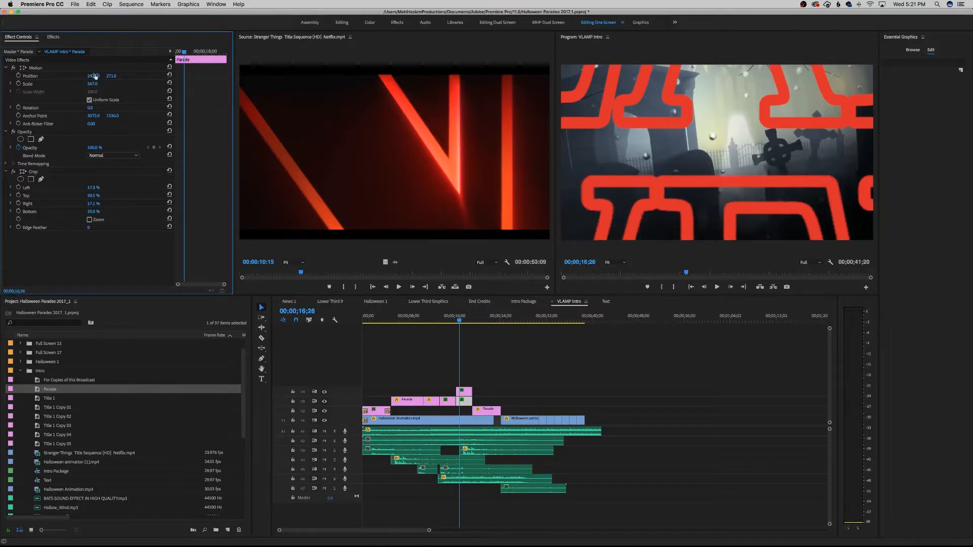
pyautogui.click(463, 391)
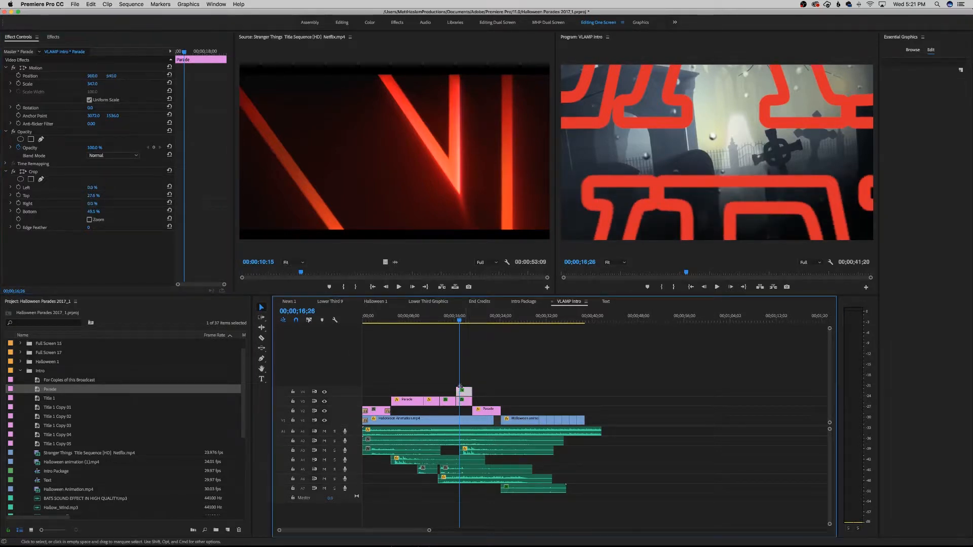
# - Shift the enlarged "St. Clair, PA" copy to horizontal Position -291 and start Position keyframing on both enlarged copies
pyautogui.moveTo(93, 75); pyautogui.dragTo(15, 75)
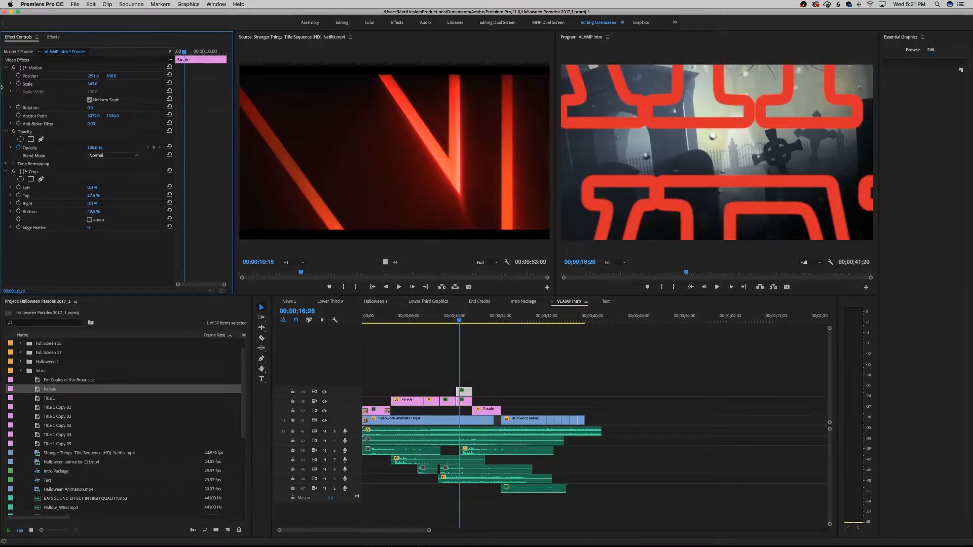
pyautogui.click(18, 76)
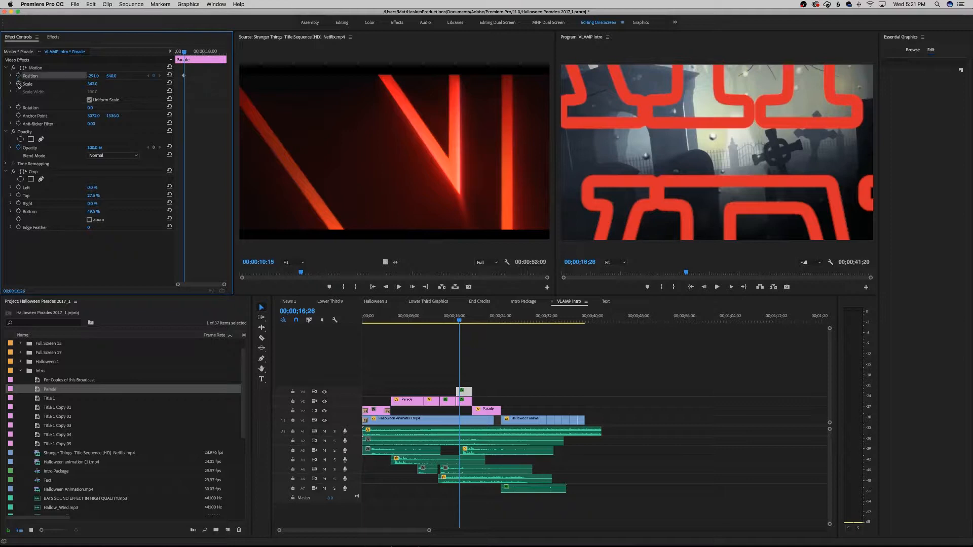
pyautogui.click(466, 402)
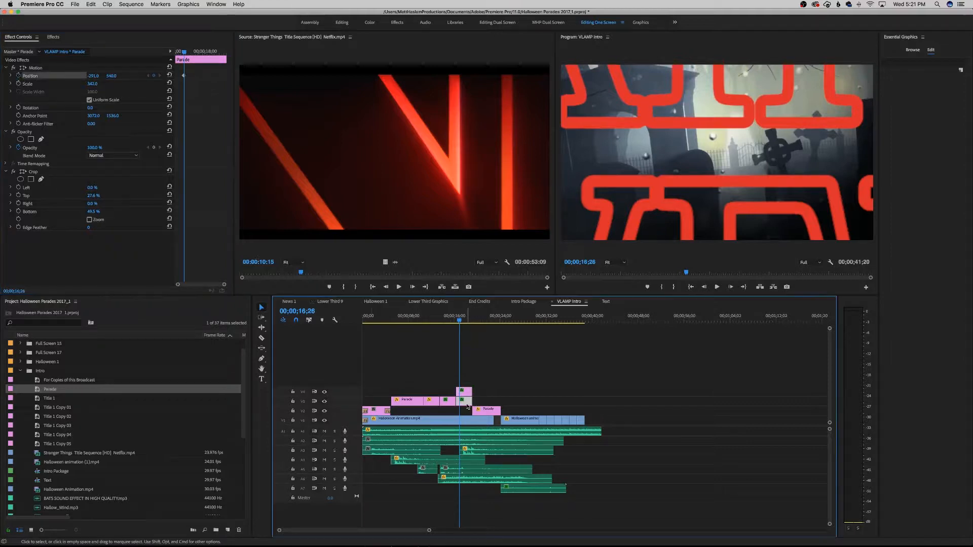
pyautogui.click(18, 75)
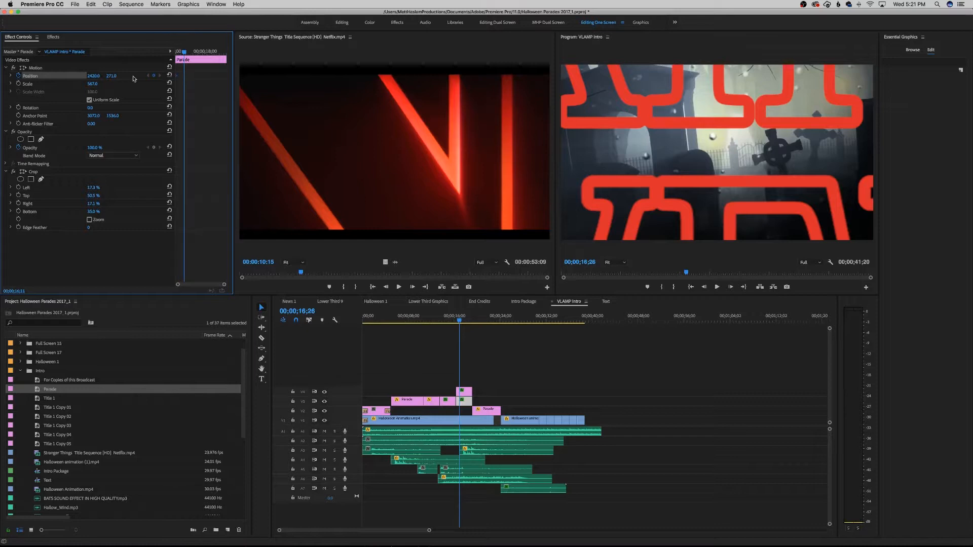
# - Animate Position from clip start to clip end: slide the "St. Clair, PA" copy right and the "Halloween Parade" copy left to about 1349
pyautogui.click(464, 393)
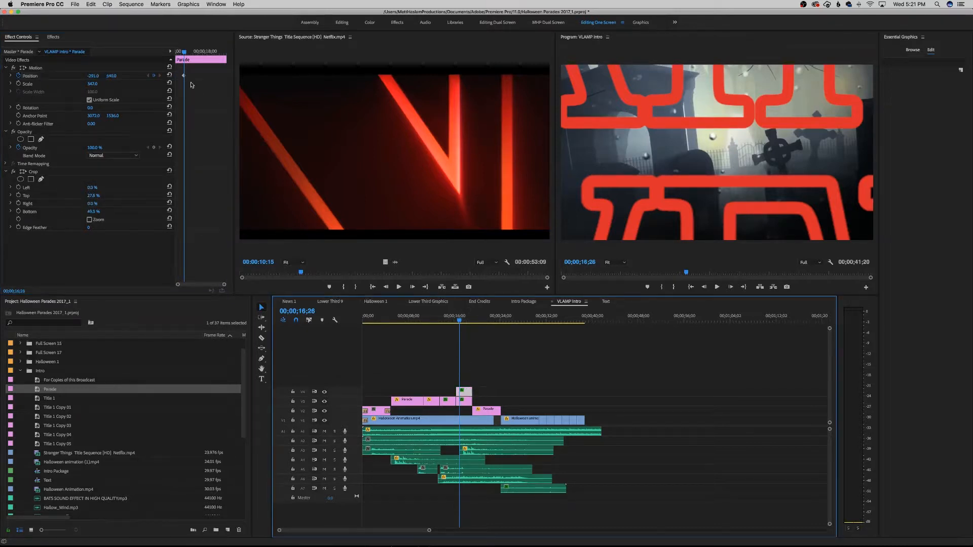
pyautogui.moveTo(183, 76); pyautogui.dragTo(137, 79)
pyautogui.click(207, 53)
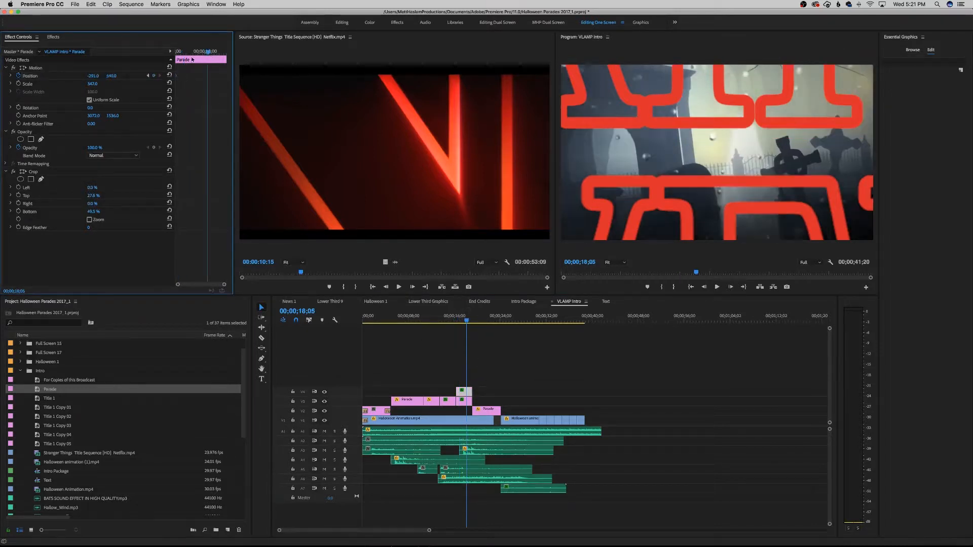
pyautogui.moveTo(93, 75); pyautogui.dragTo(547, 76)
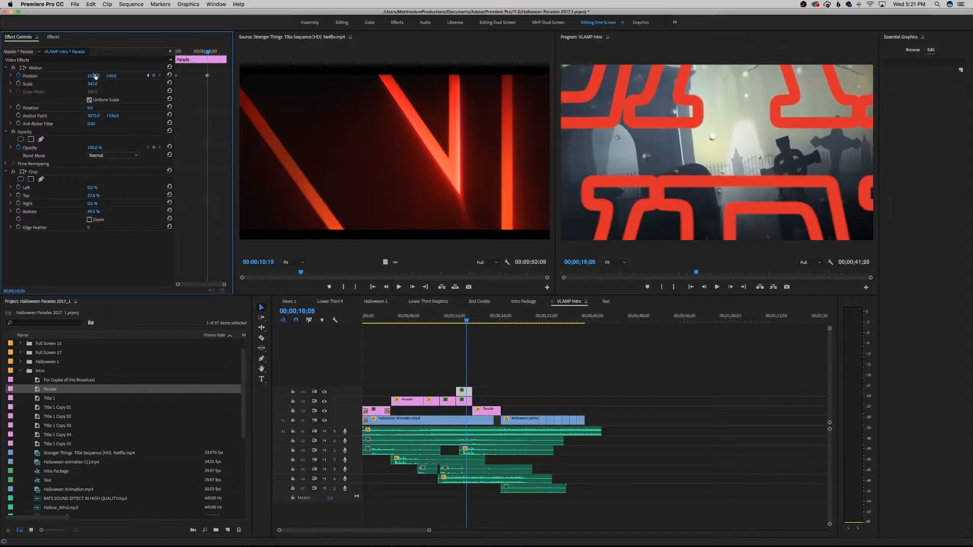
pyautogui.moveTo(254, 86); pyautogui.dragTo(256, 87)
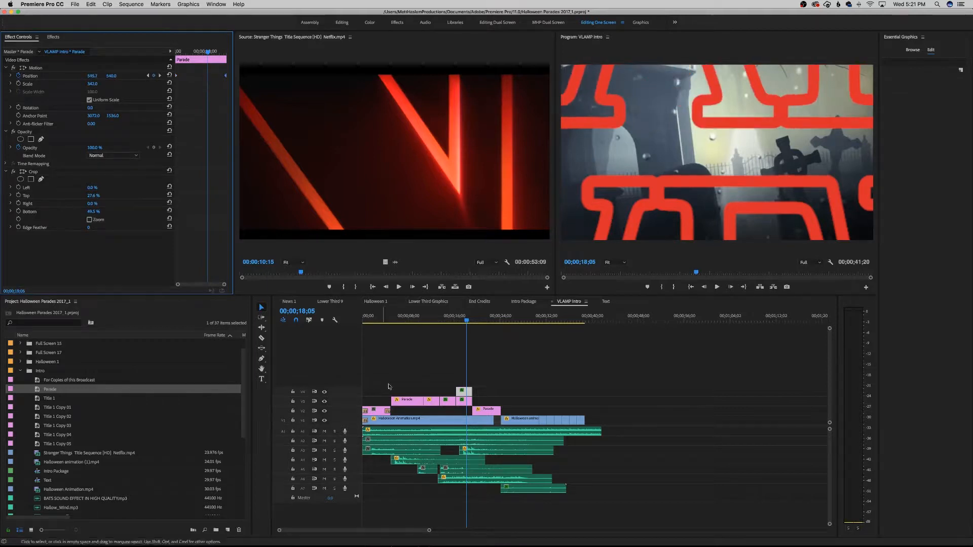
pyautogui.click(466, 403)
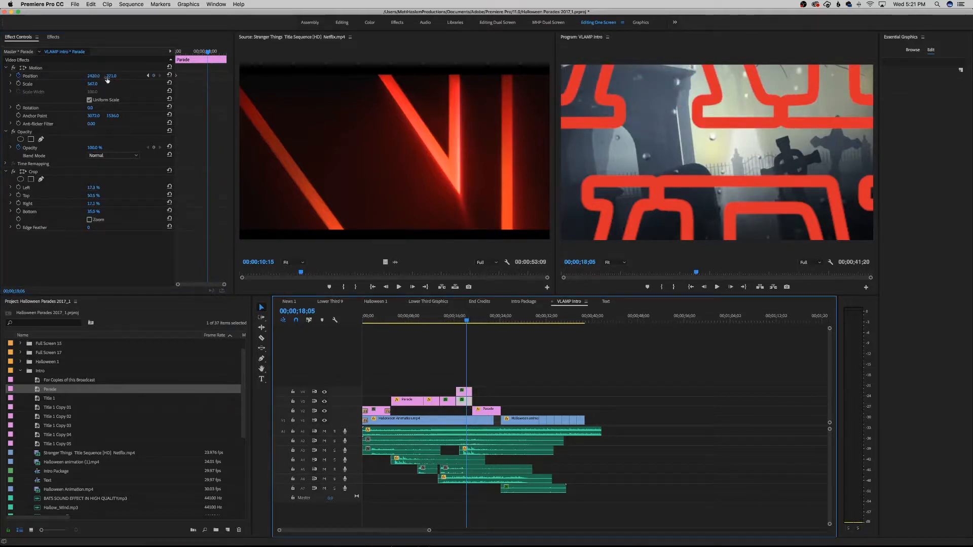
pyautogui.moveTo(94, 75); pyautogui.dragTo(13, 76)
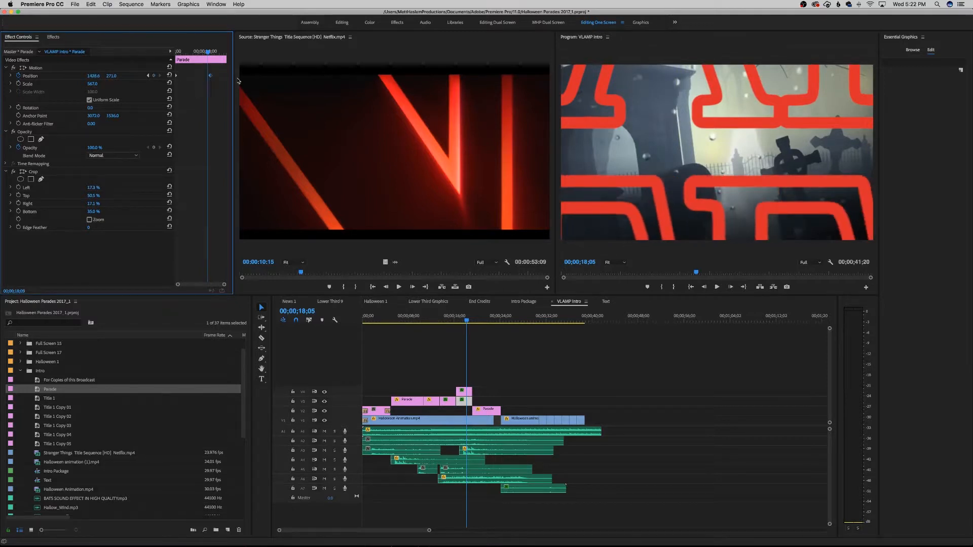
# - Play back the sliding close-up in the sequence and compare it with the reference title sequence near 15 seconds
pyautogui.moveTo(300, 273); pyautogui.dragTo(329, 285)
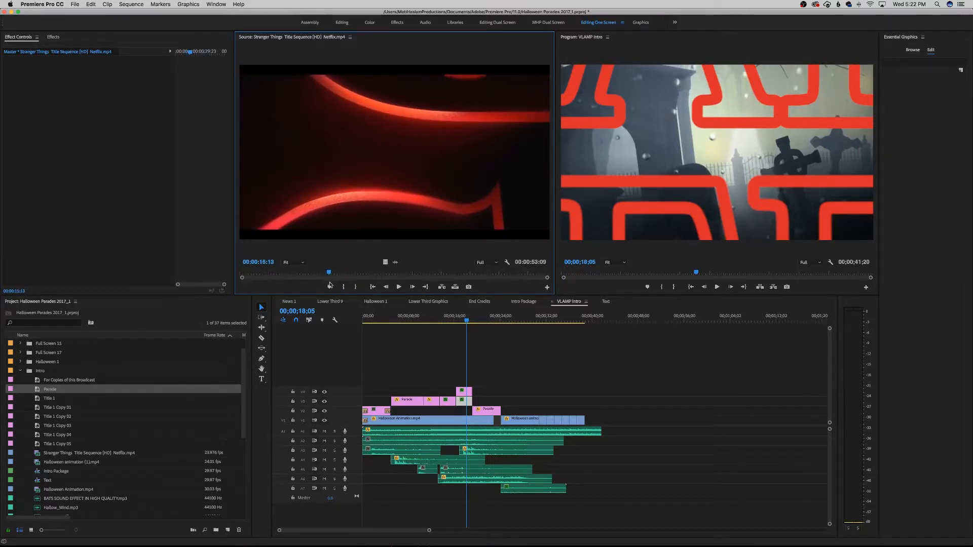
pyautogui.click(462, 358)
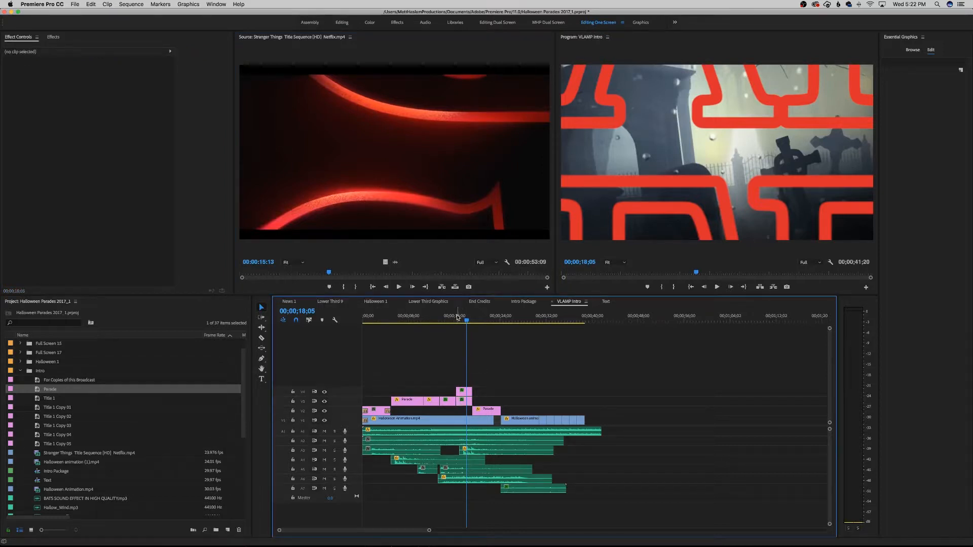
pyautogui.press('Up')
pyautogui.click(465, 404)
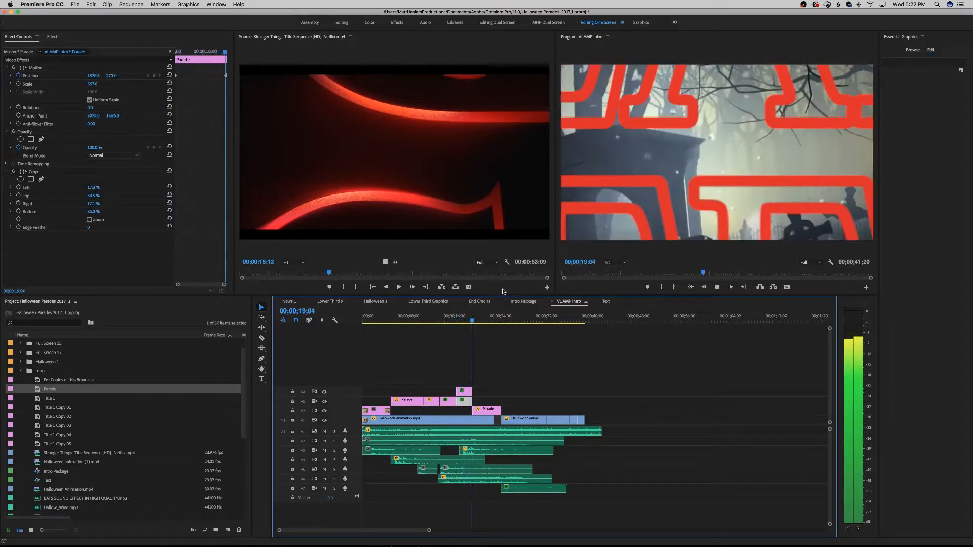
pyautogui.press('space')
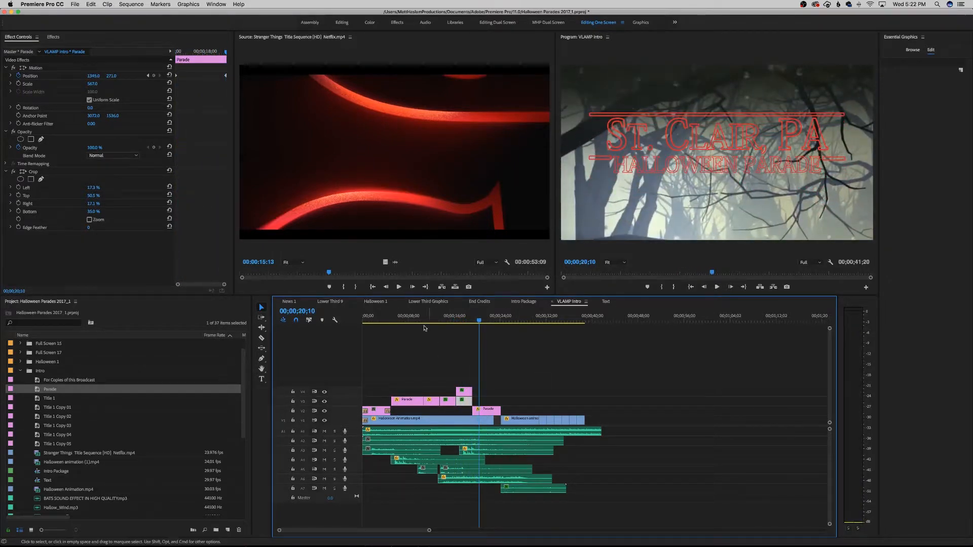
# - Examine how the full title and its lines assemble in the Stranger Things reference and in the finished Intro Package sequence
pyautogui.moveTo(329, 273); pyautogui.dragTo(473, 276)
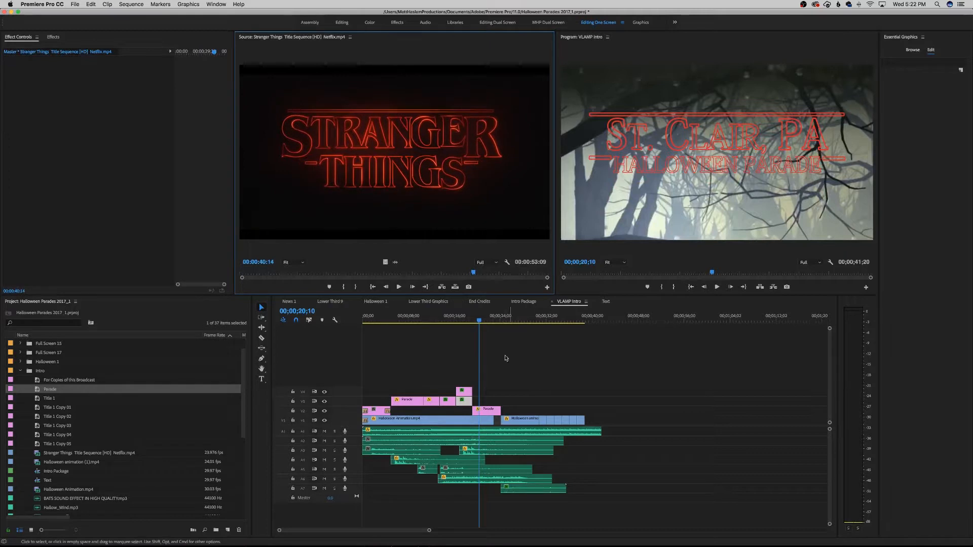
pyautogui.click(487, 410)
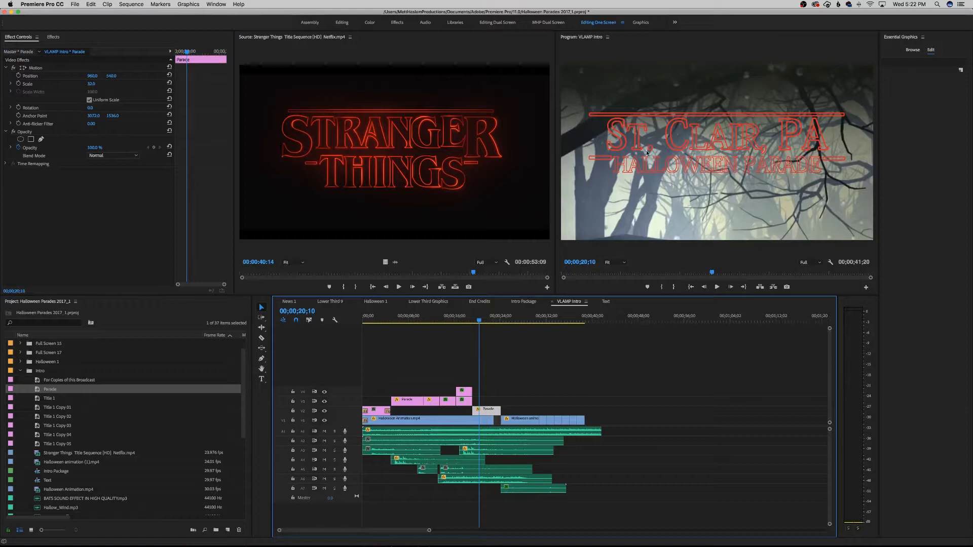
pyautogui.click(524, 302)
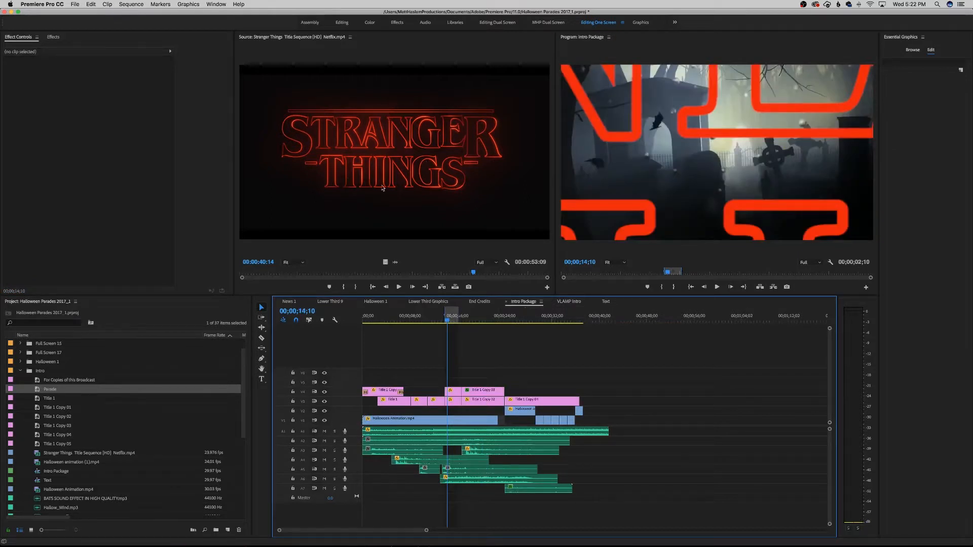
pyautogui.moveTo(445, 277); pyautogui.dragTo(480, 280)
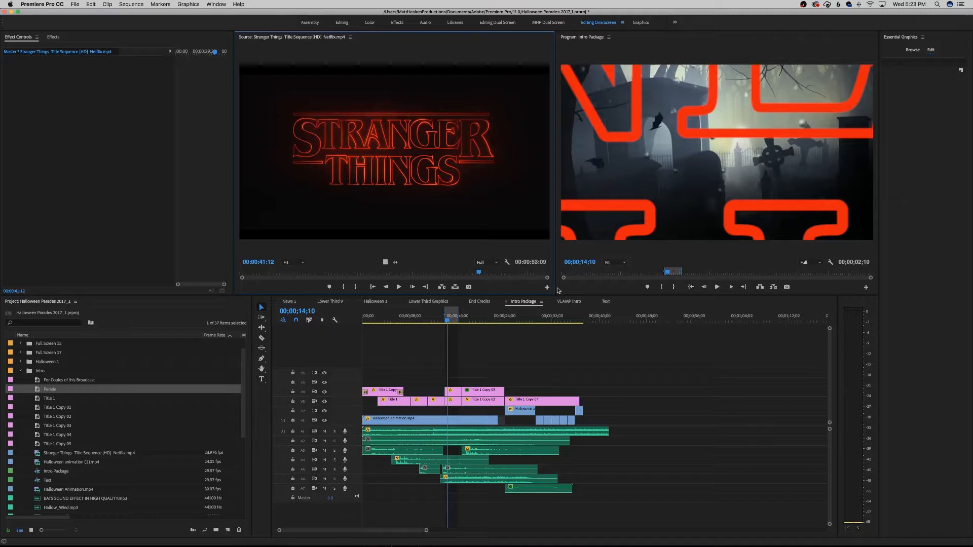
pyautogui.moveTo(667, 273); pyautogui.dragTo(709, 279)
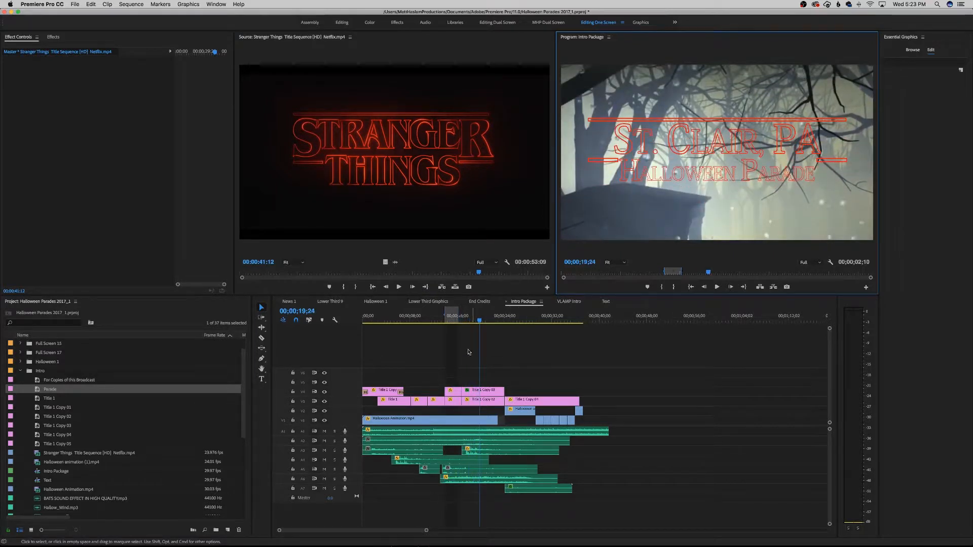
pyautogui.click(460, 318)
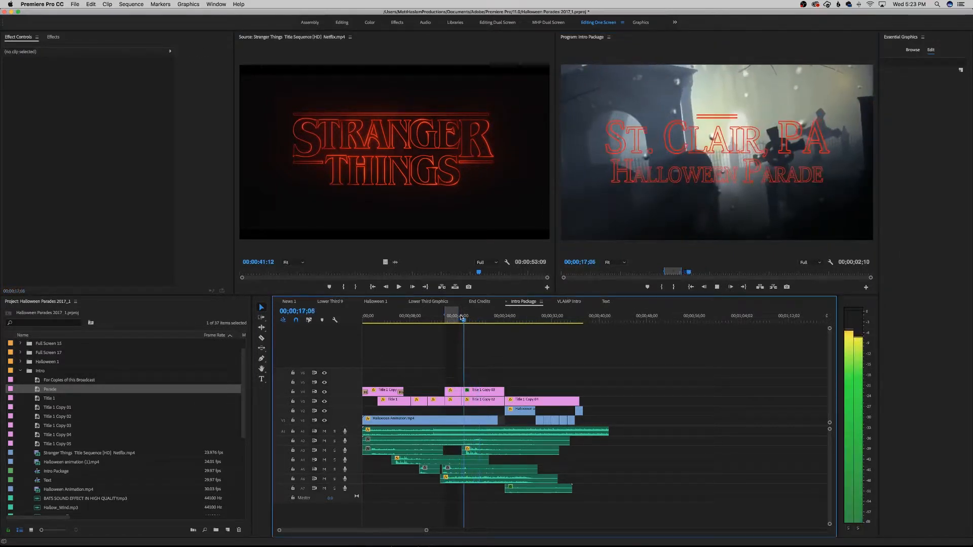
pyautogui.press('space')
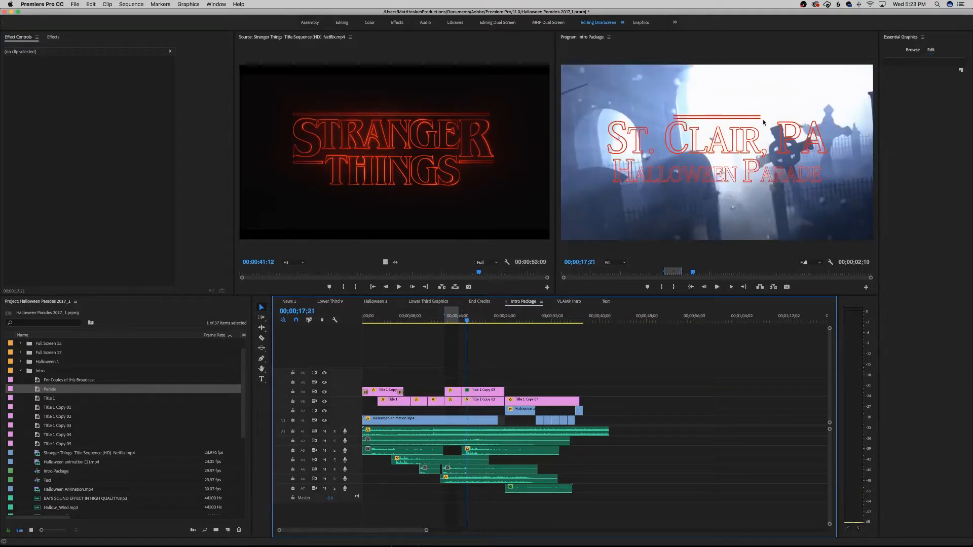
pyautogui.press('space')
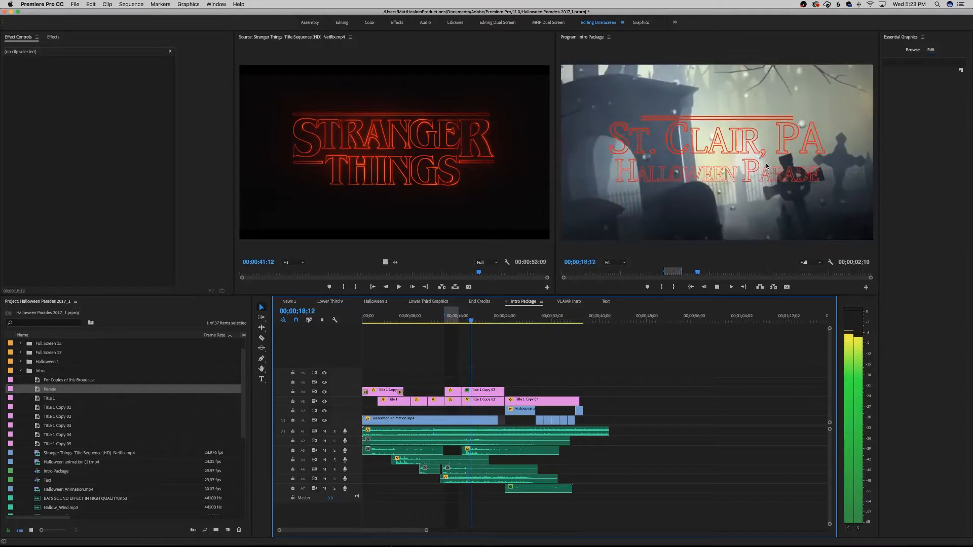
pyautogui.press('space')
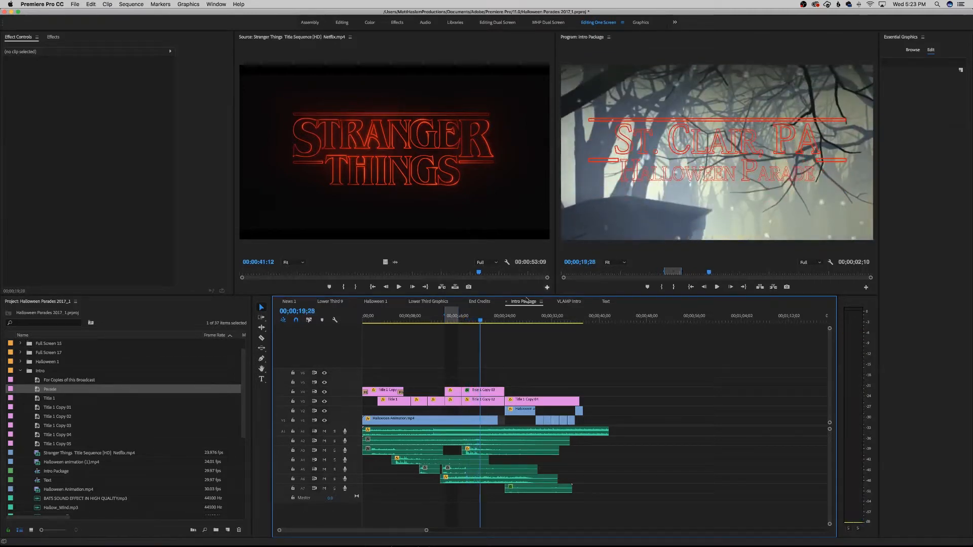
pyautogui.click(497, 323)
# - Return to the VLAMP Intro sequence and stack two duplicates of the final full-title Parade clip on the tracks directly above it
pyautogui.click(560, 303)
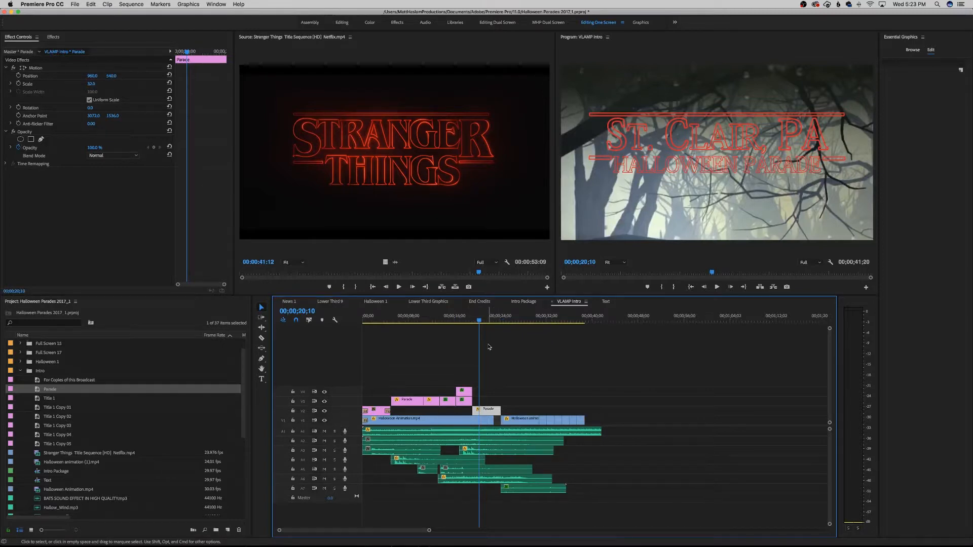
pyautogui.click(478, 321)
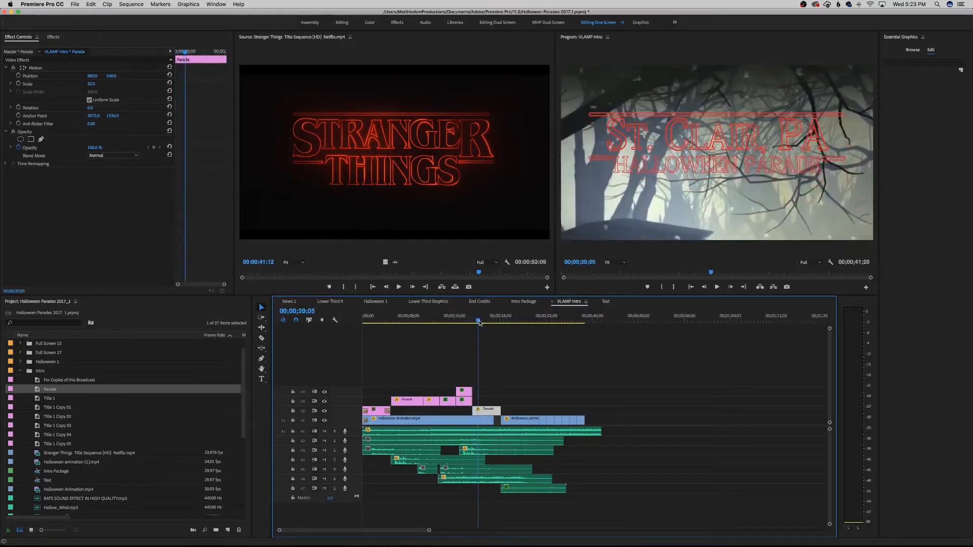
pyautogui.moveTo(479, 322); pyautogui.dragTo(478, 322)
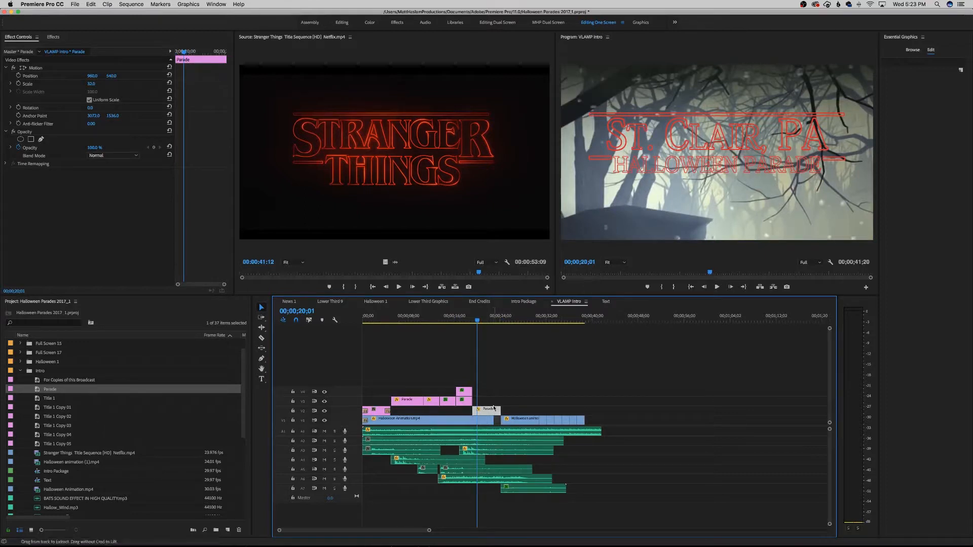
pyautogui.click(511, 320)
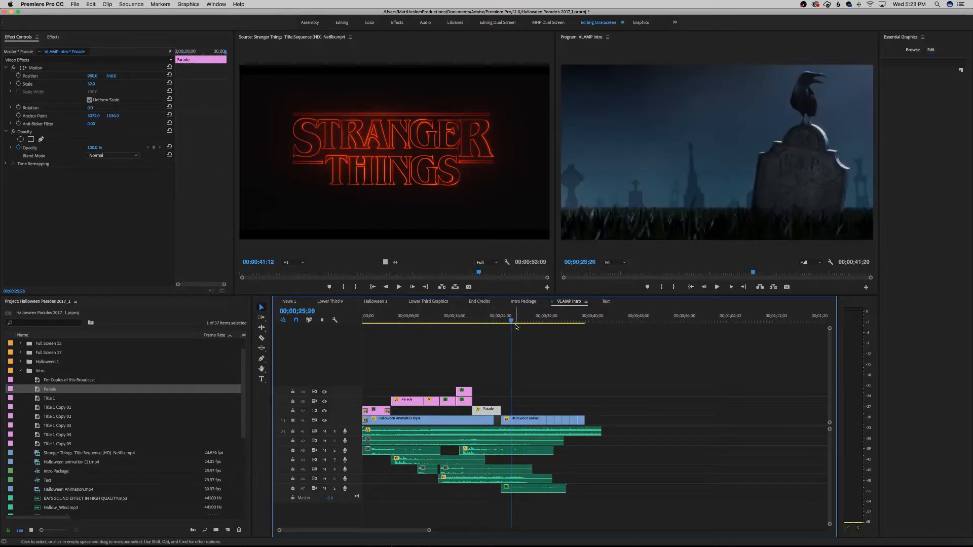
pyautogui.press('super+v')
pyautogui.press('super+v')
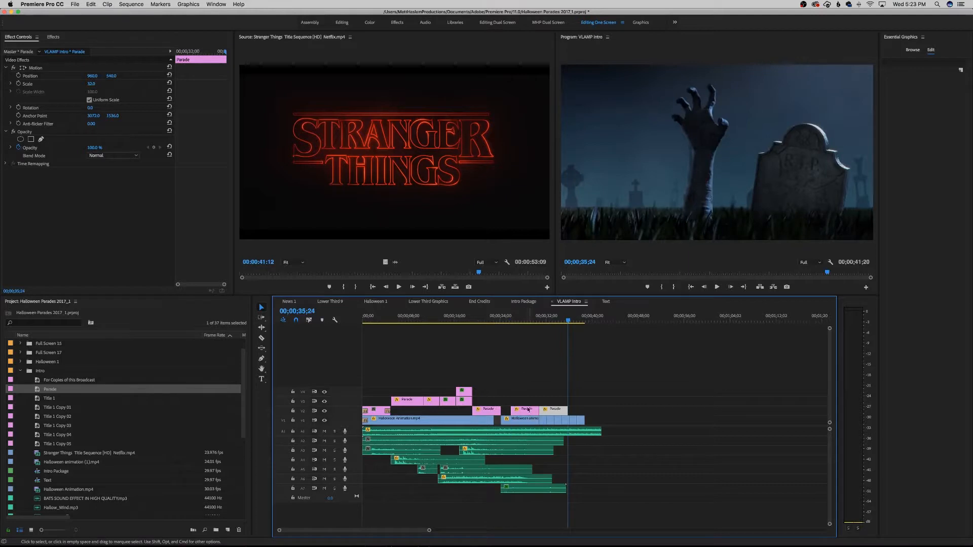
pyautogui.moveTo(528, 409); pyautogui.dragTo(486, 395)
# - Apply the Crop effect to all three stacked full-title Parade clips
pyautogui.click(474, 318)
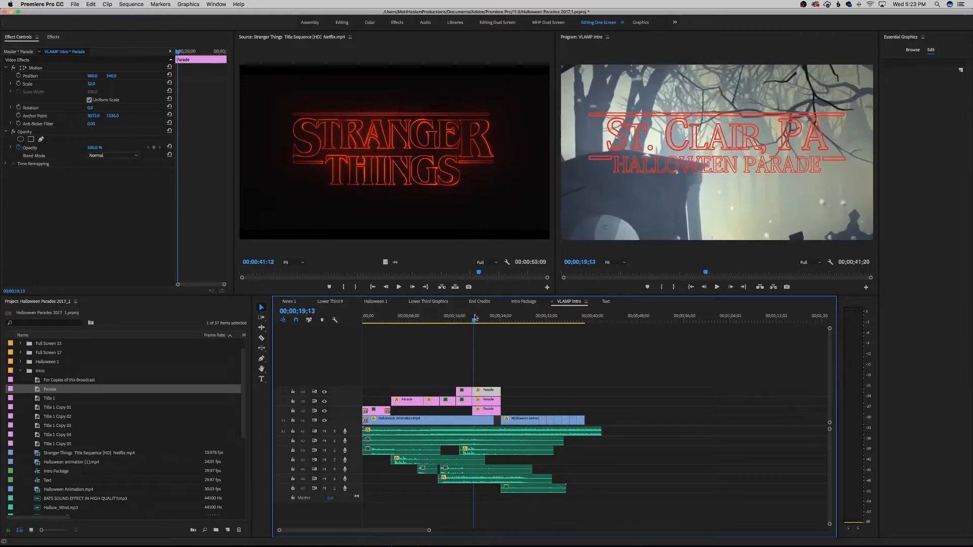
pyautogui.press('Left')
pyautogui.press('Left')
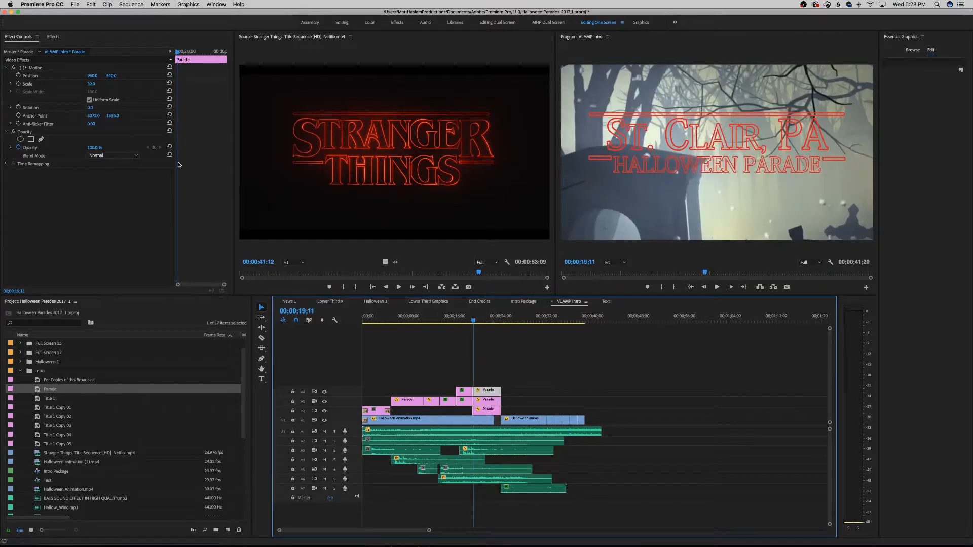
pyautogui.click(53, 37)
pyautogui.moveTo(35, 103); pyautogui.dragTo(490, 411)
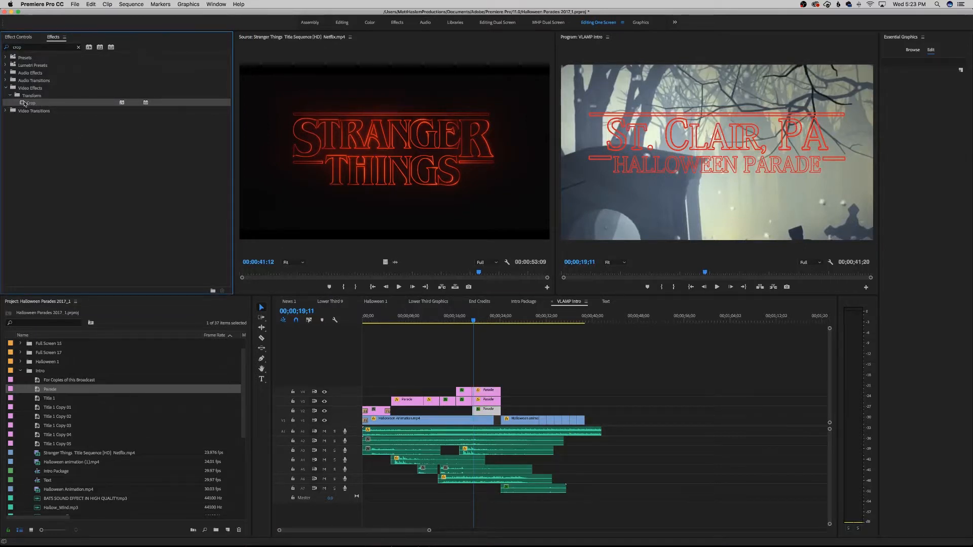
pyautogui.moveTo(24, 103); pyautogui.dragTo(485, 401)
pyautogui.moveTo(31, 105); pyautogui.dragTo(490, 393)
pyautogui.click(517, 385)
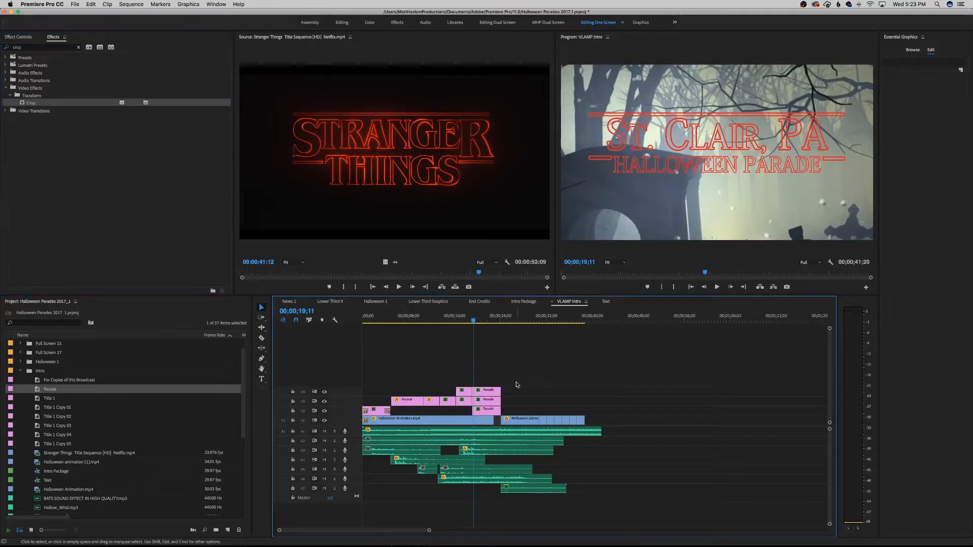
# - Duplicate the uppermost cropped Parade clip and stack the copy on the track above the other three
pyautogui.click(511, 320)
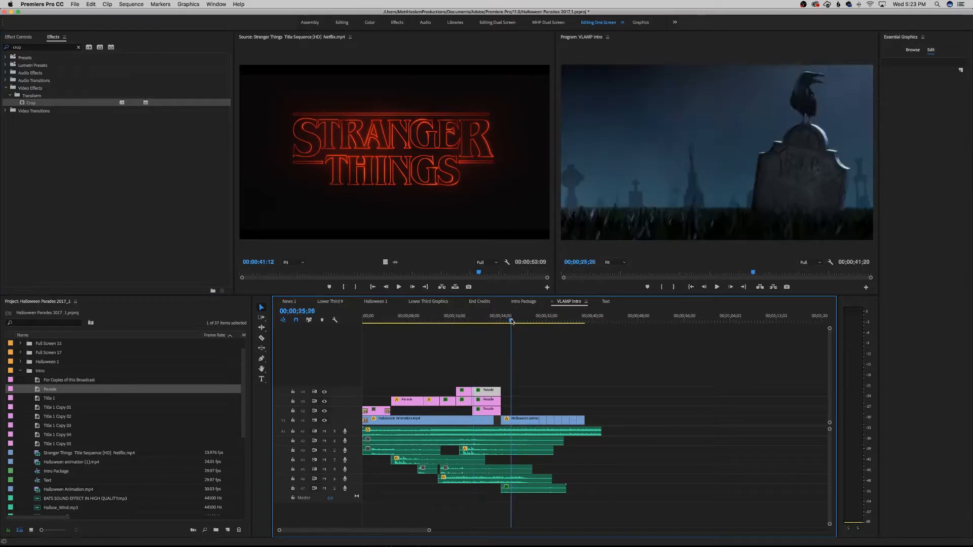
pyautogui.press('super+v')
pyautogui.moveTo(525, 392); pyautogui.dragTo(487, 382)
pyautogui.click(476, 321)
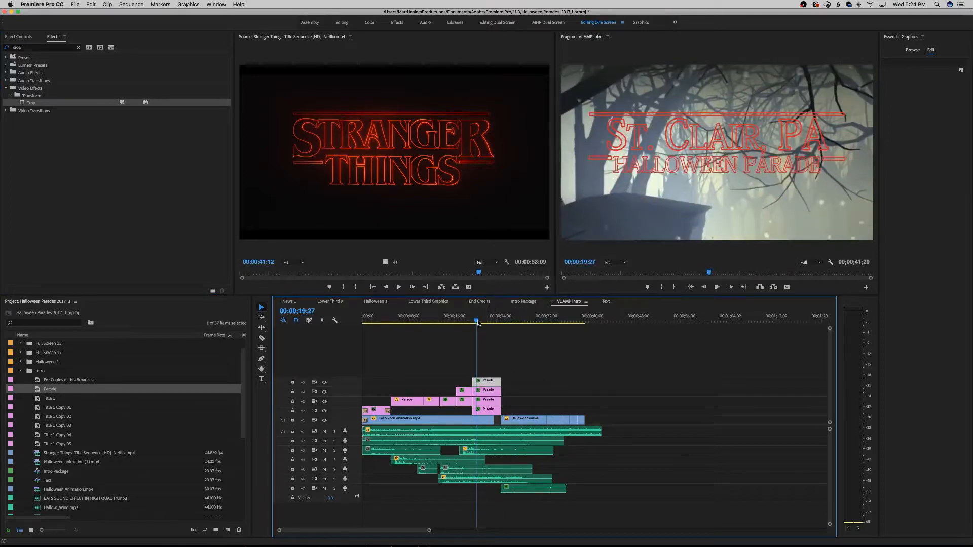
# - Crop the lowest full-title copy to isolate the "St. Clair, PA" line, with Top at 27.6% and Bottom raised to just below the text
pyautogui.click(491, 408)
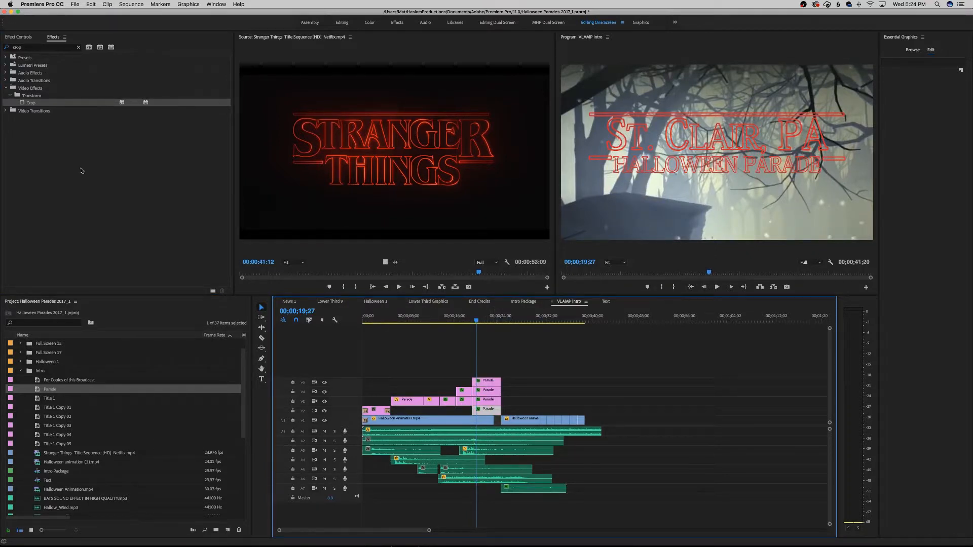
pyautogui.click(18, 36)
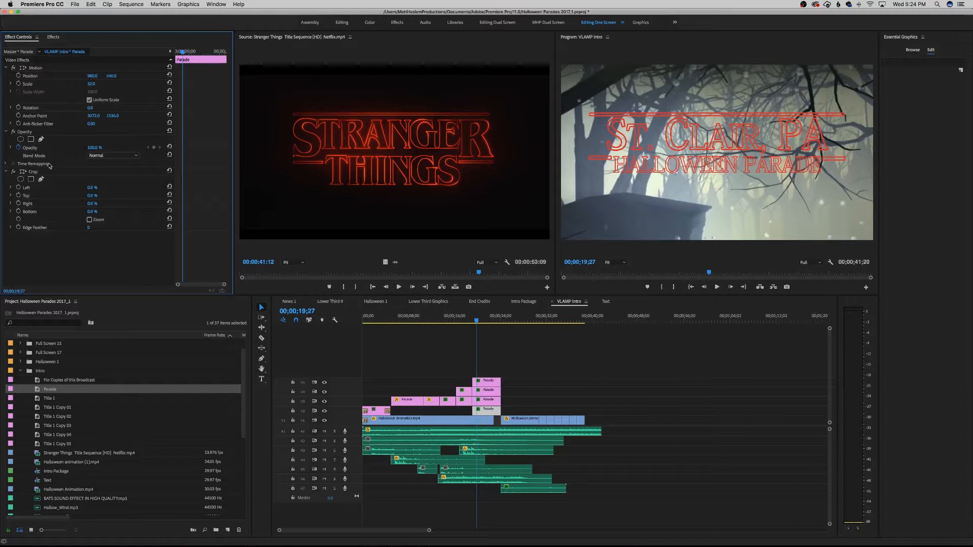
pyautogui.click(49, 172)
pyautogui.moveTo(706, 74); pyautogui.dragTo(713, 116)
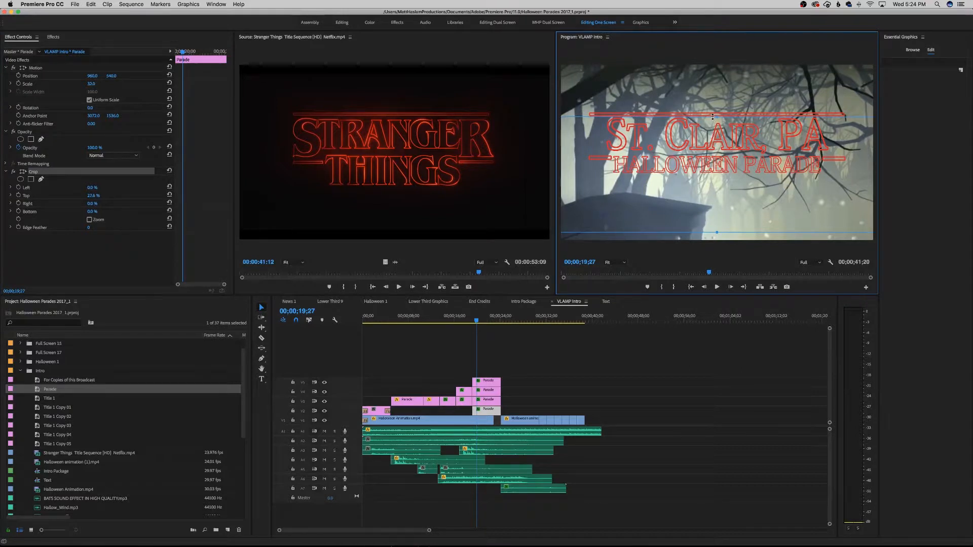
pyautogui.moveTo(717, 232); pyautogui.dragTo(711, 157)
pyautogui.click(494, 403)
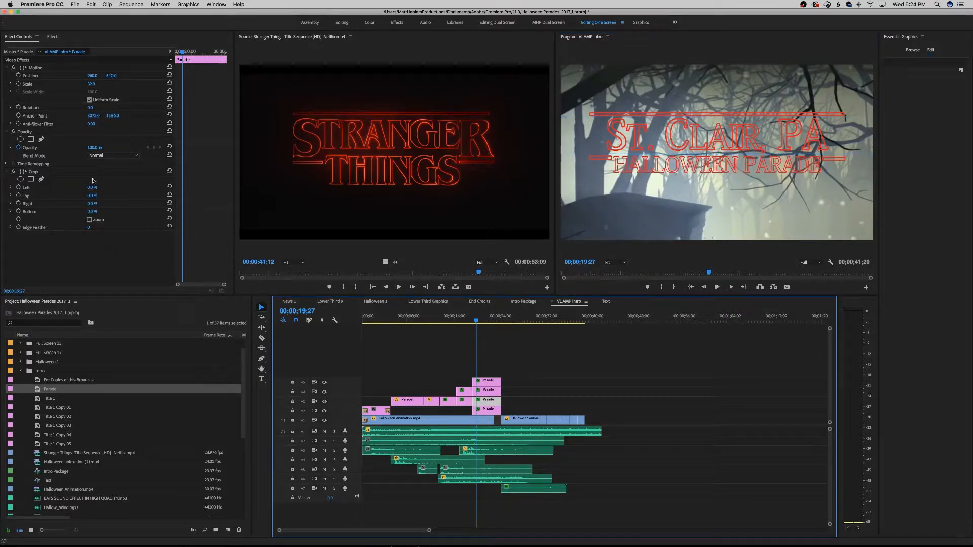
# - Replace the Crop effect on the V3 Parade clip at the playhead with a copy of the preceding V4 clip's Crop
pyautogui.click(86, 173)
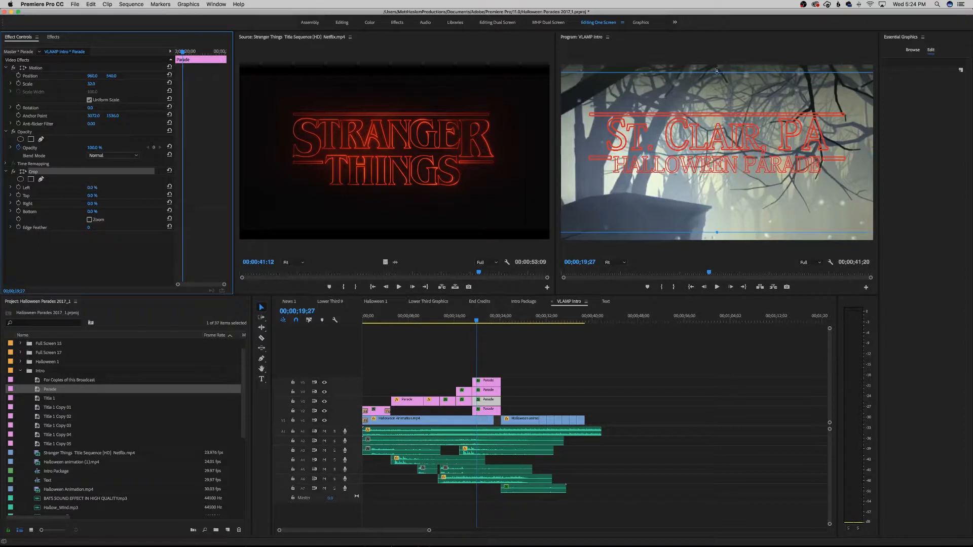
pyautogui.moveTo(717, 71); pyautogui.dragTo(710, 137)
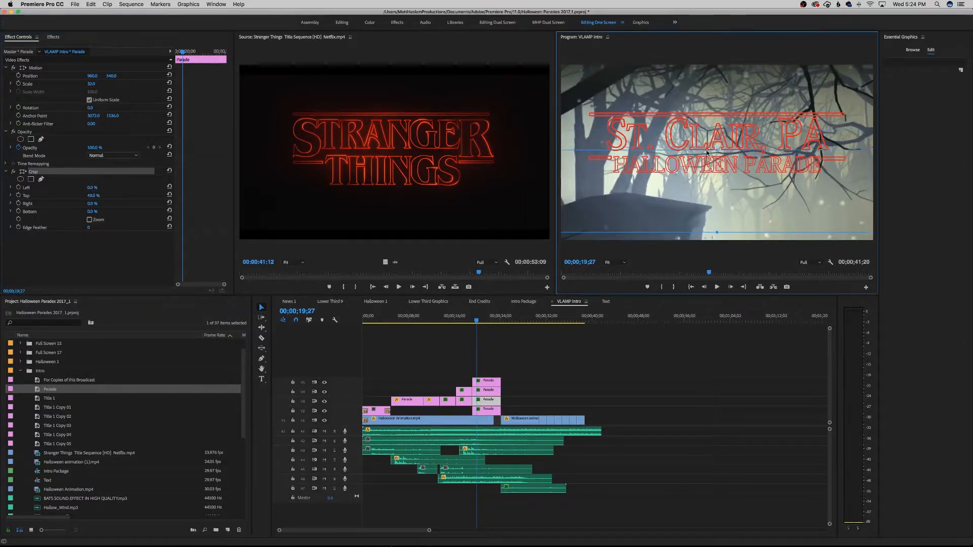
pyautogui.click(463, 393)
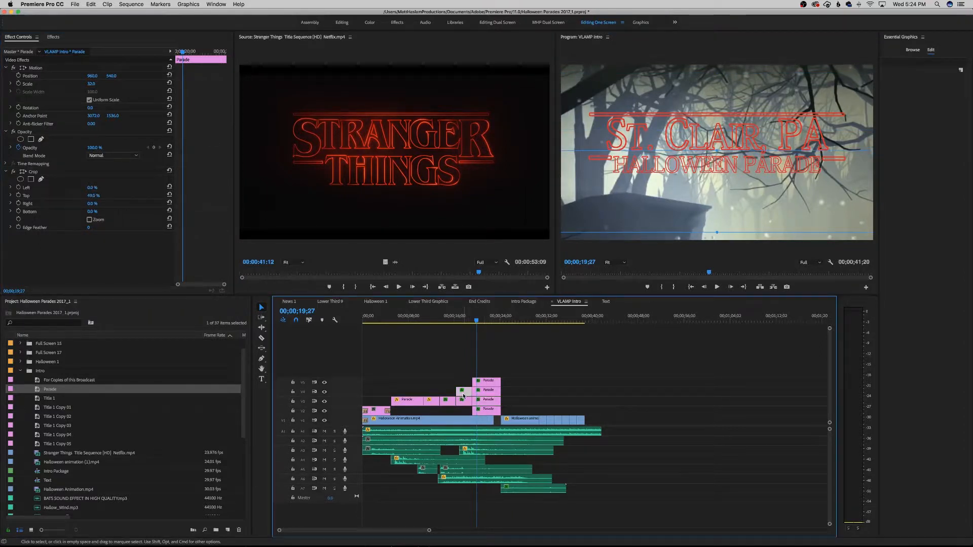
pyautogui.click(98, 171)
pyautogui.click(488, 403)
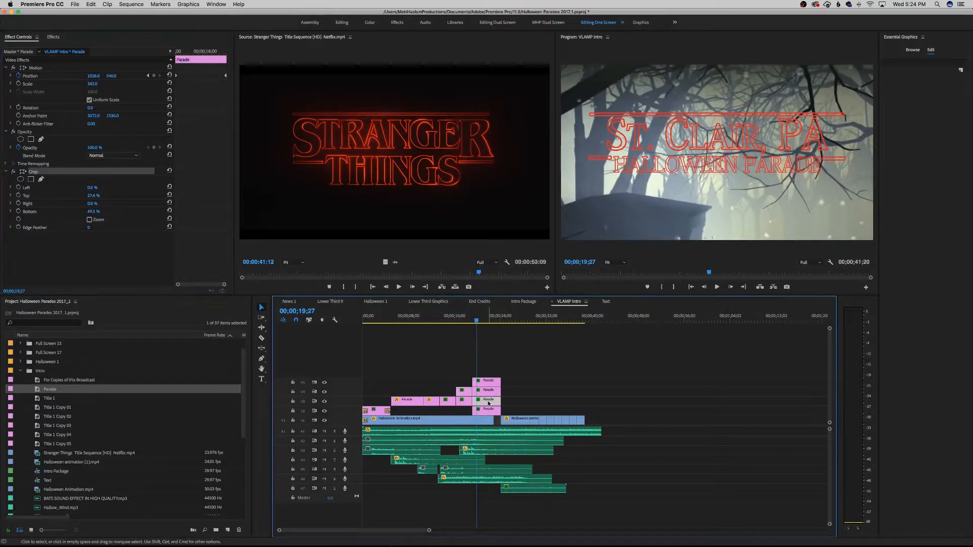
pyautogui.click(32, 171)
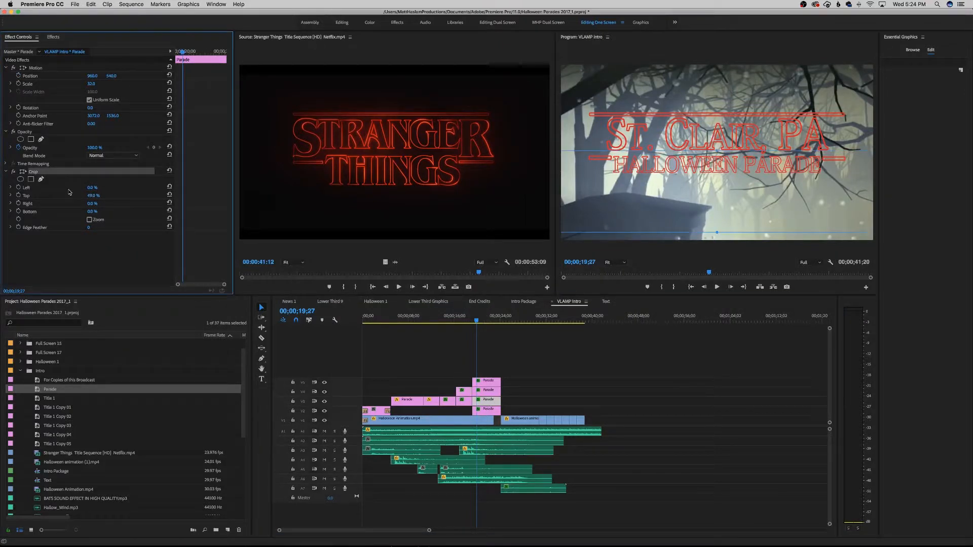
pyautogui.press('Delete')
pyautogui.press('super+v')
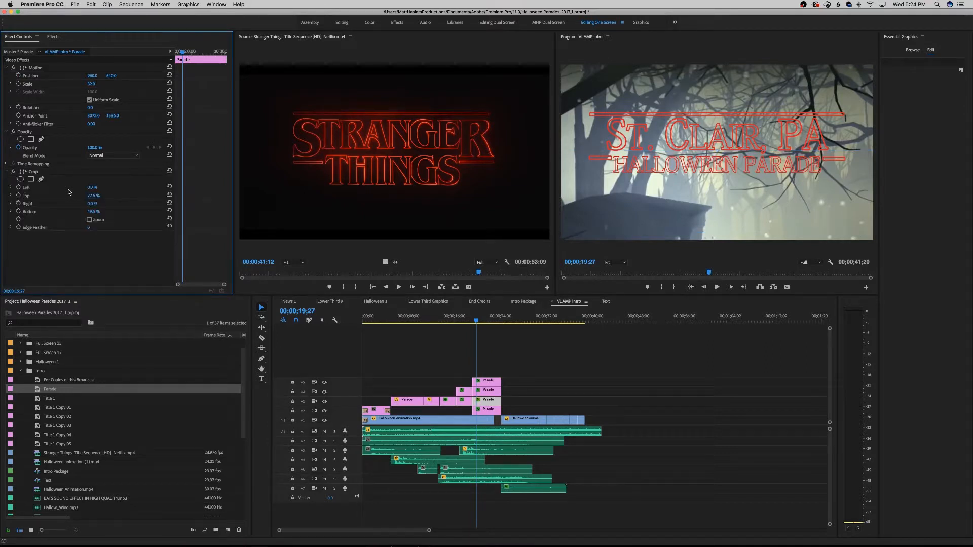
# - Crop the V4 Parade clip at the playhead from the bottom by about 72%, up to the title's upper line
pyautogui.click(480, 395)
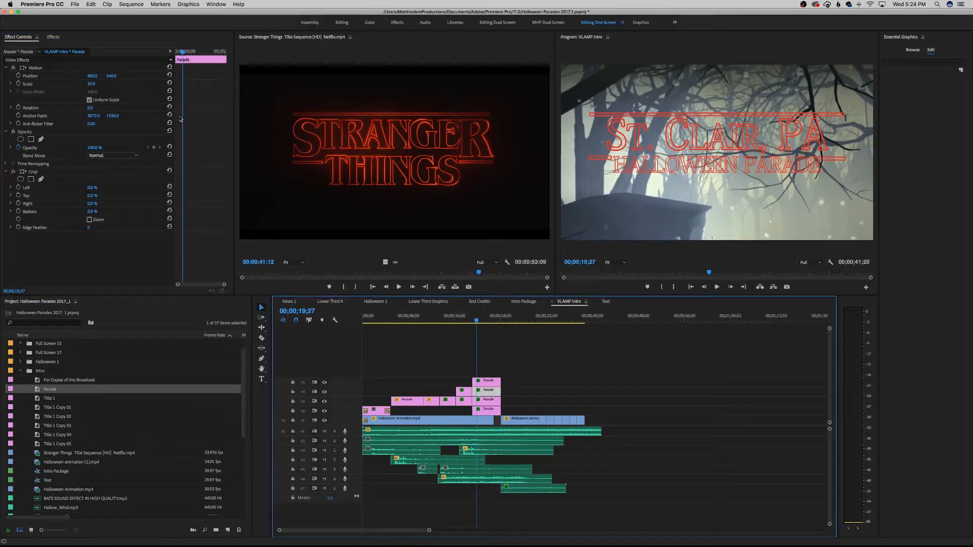
pyautogui.click(77, 69)
pyautogui.click(69, 172)
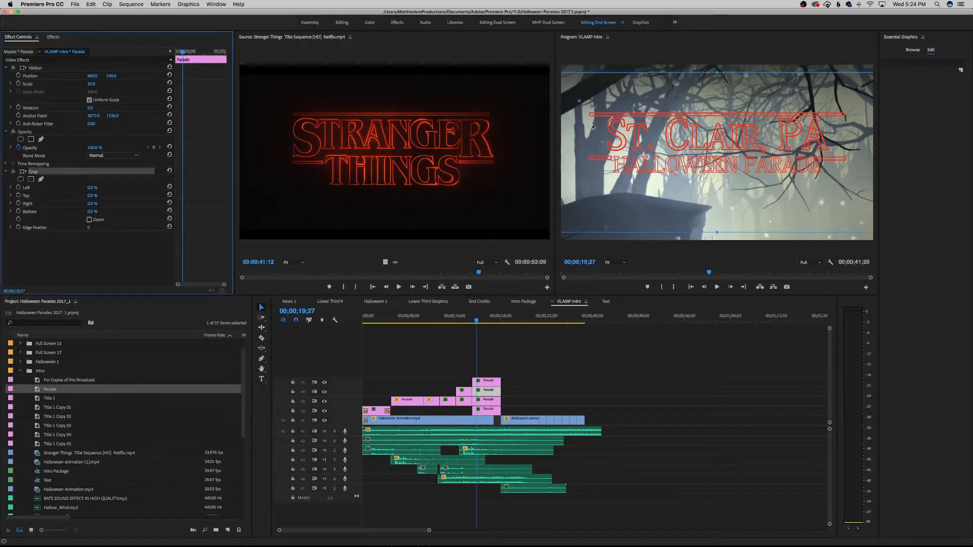
pyautogui.moveTo(718, 232); pyautogui.dragTo(706, 117)
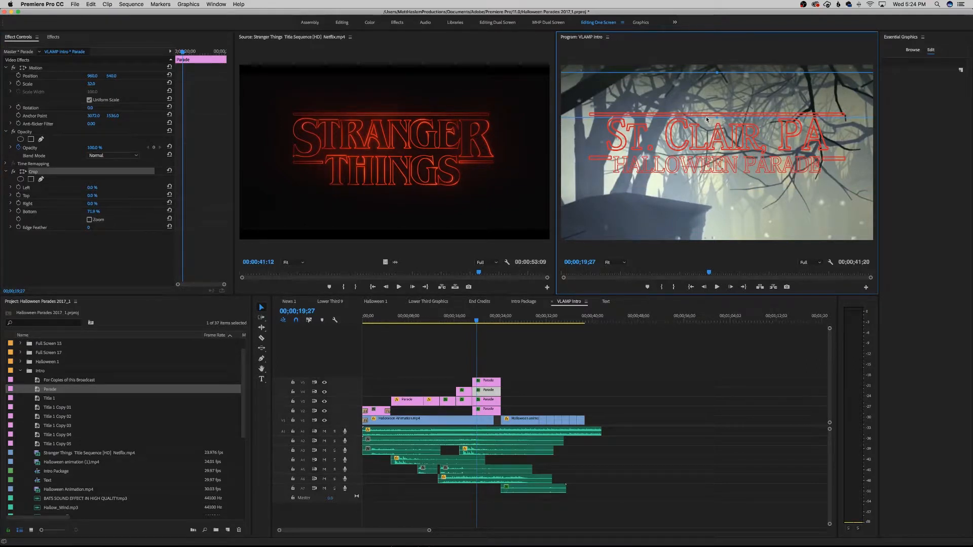
# - Replace the Crop effect on the V5 Parade clip with a newly applied one and show its crop region
pyautogui.click(490, 388)
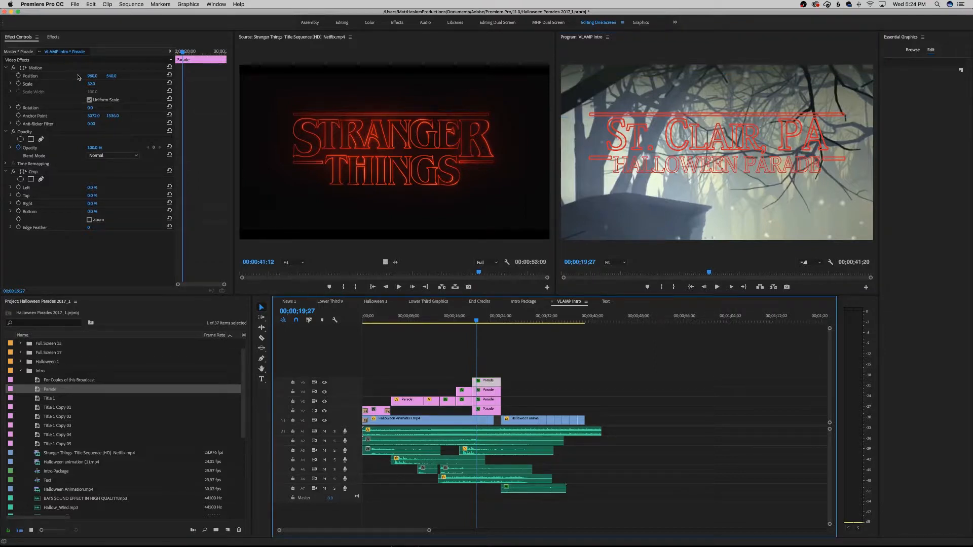
pyautogui.click(91, 173)
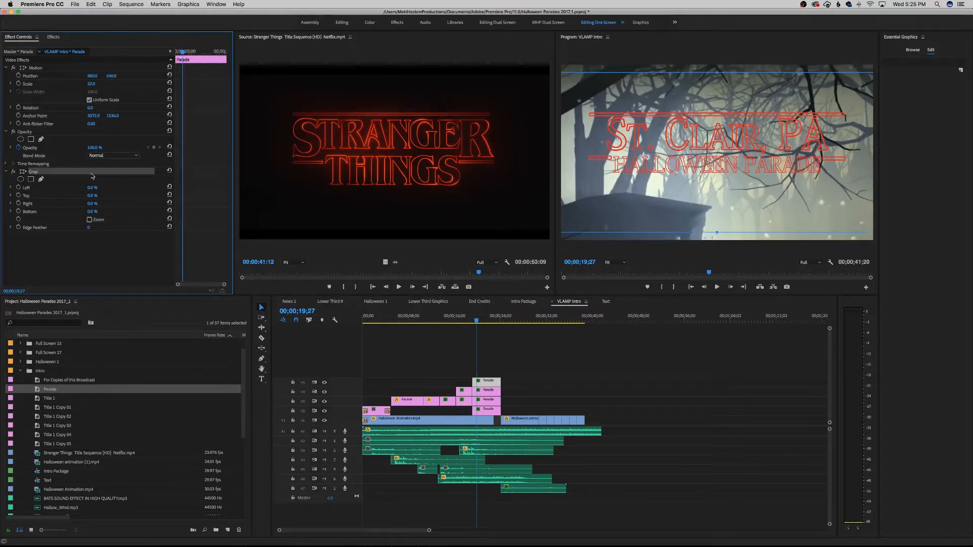
pyautogui.press('BackSpace')
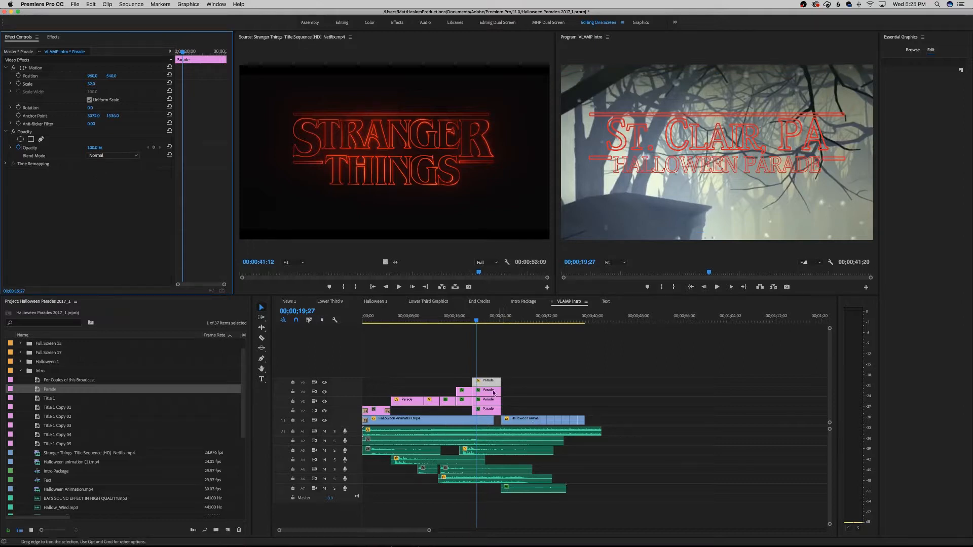
pyautogui.click(490, 385)
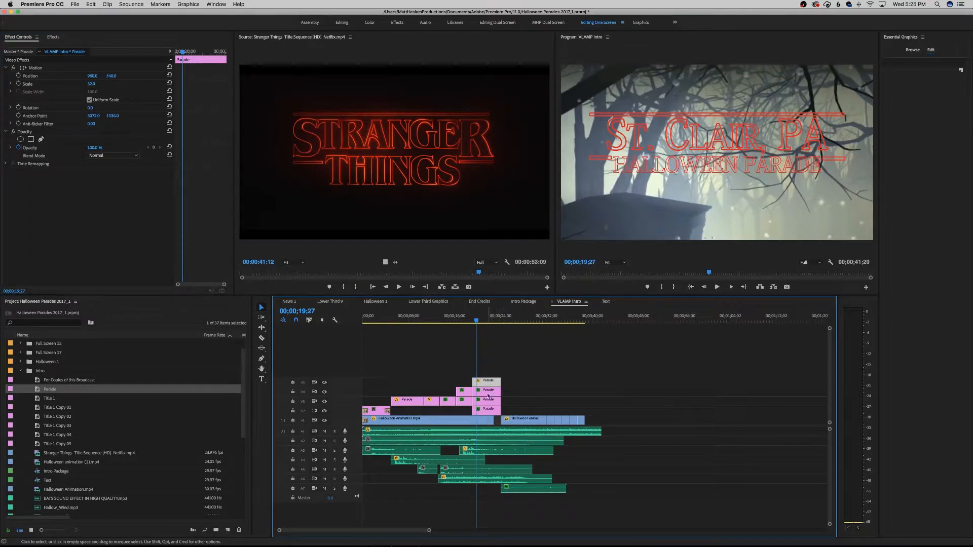
pyautogui.click(489, 400)
pyautogui.click(65, 174)
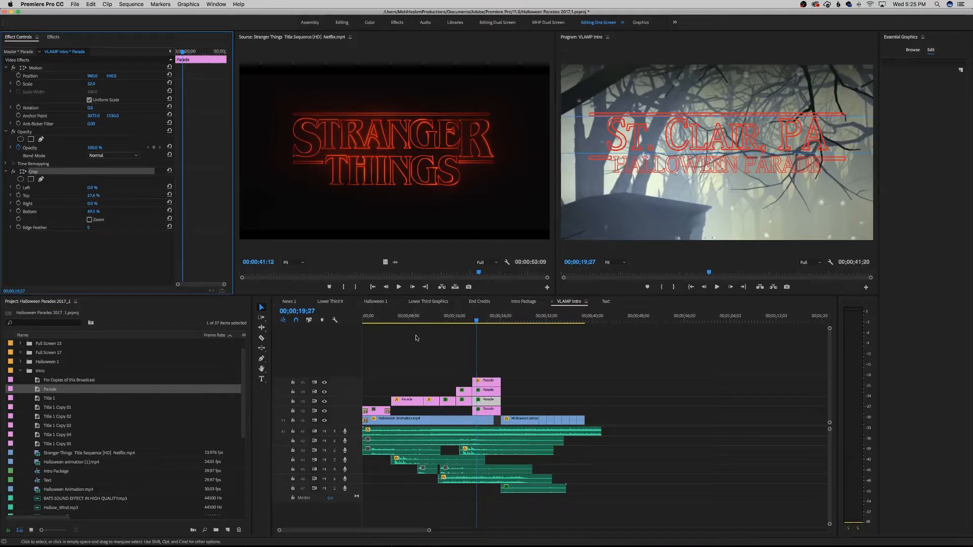
pyautogui.click(482, 382)
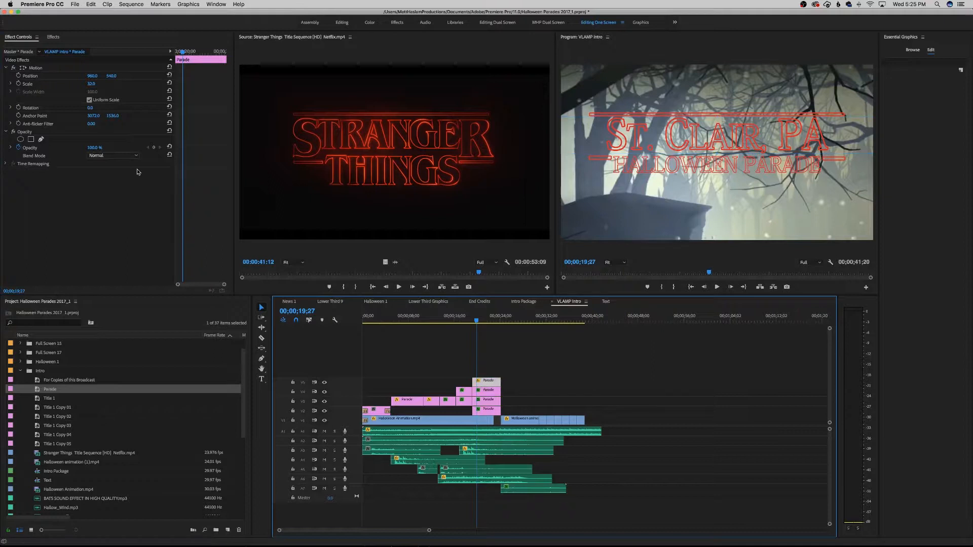
pyautogui.click(51, 38)
pyautogui.moveTo(31, 104); pyautogui.dragTo(484, 382)
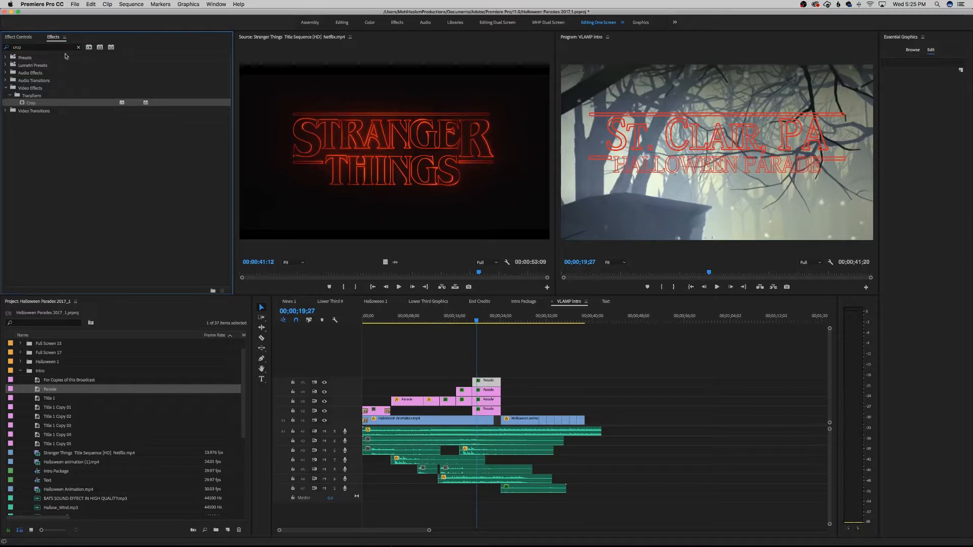
pyautogui.click(24, 39)
pyautogui.click(58, 172)
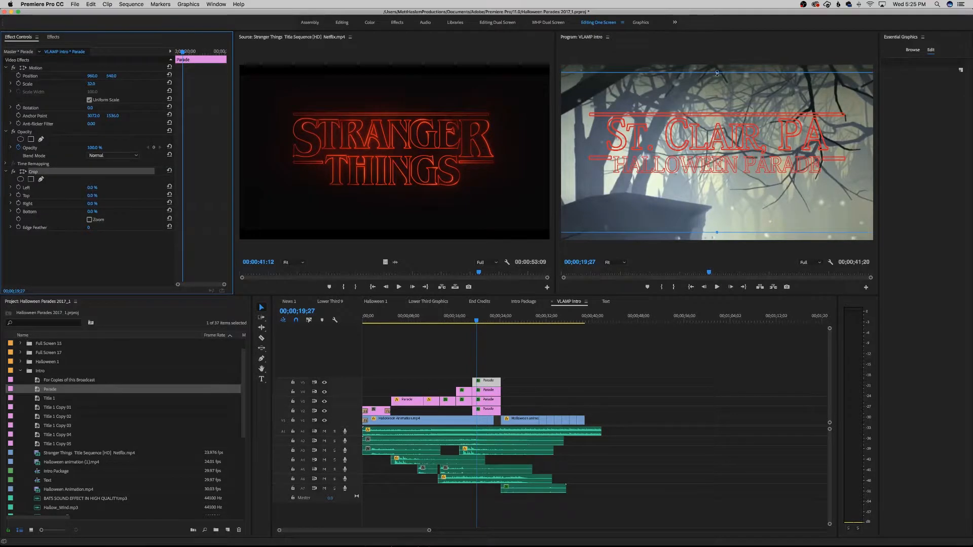
# - Crop the V5 Parade clip to the short lower-left line: left about 7.5%, top 49.8%, right 82%, bottom 43%
pyautogui.moveTo(717, 73); pyautogui.dragTo(712, 151)
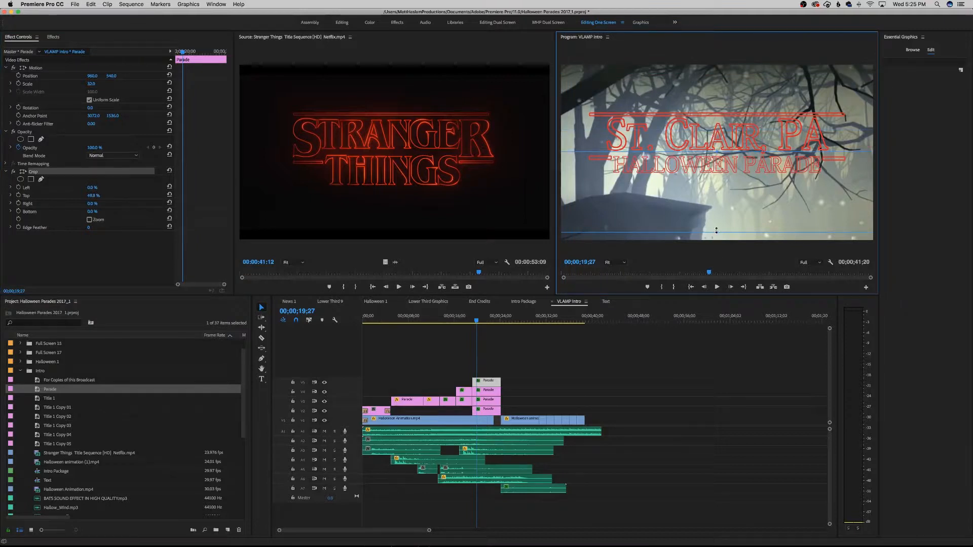
pyautogui.moveTo(716, 231); pyautogui.dragTo(711, 163)
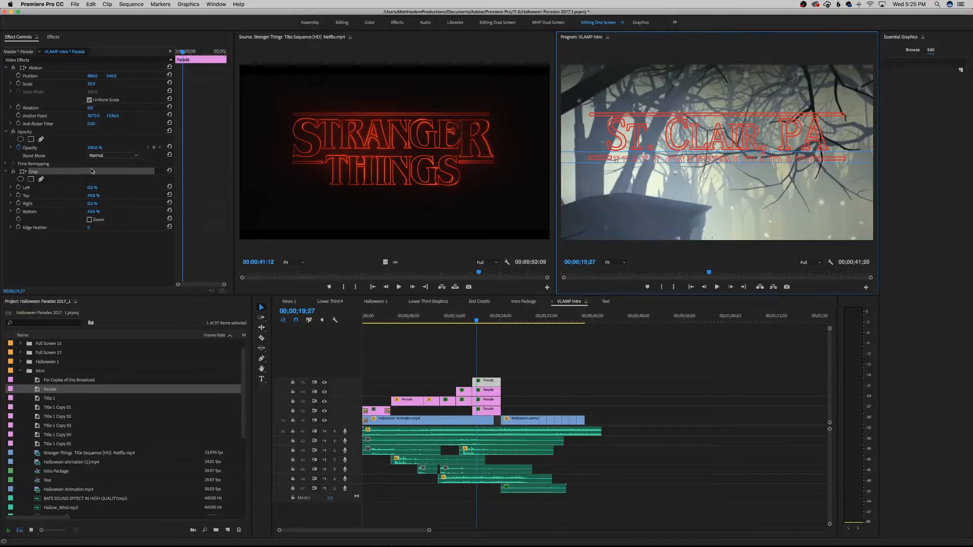
pyautogui.moveTo(94, 188)
pyautogui.mouseDown()
pyautogui.moveTo(142, 188)
pyautogui.moveTo(97, 188)
pyautogui.mouseUp()
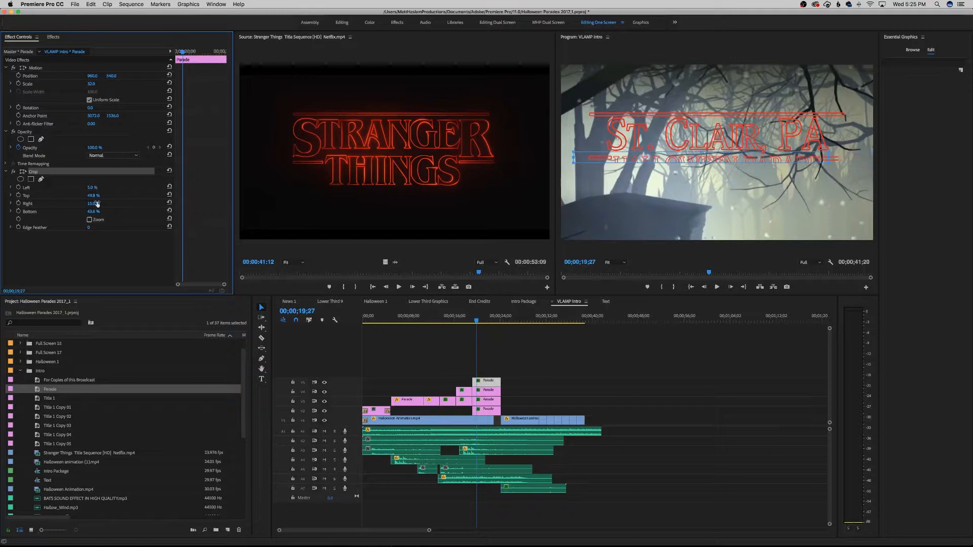
pyautogui.moveTo(573, 161); pyautogui.dragTo(580, 163)
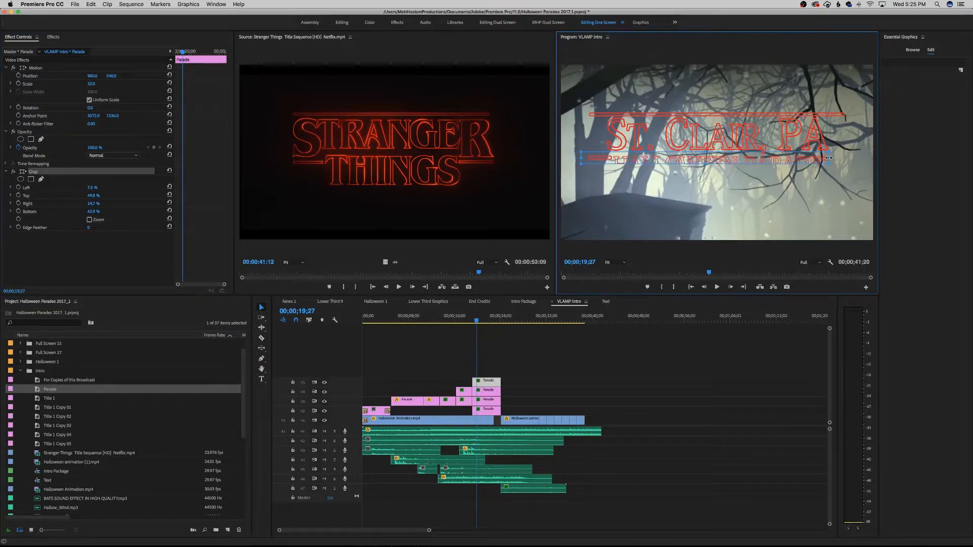
pyautogui.moveTo(828, 158); pyautogui.dragTo(614, 157)
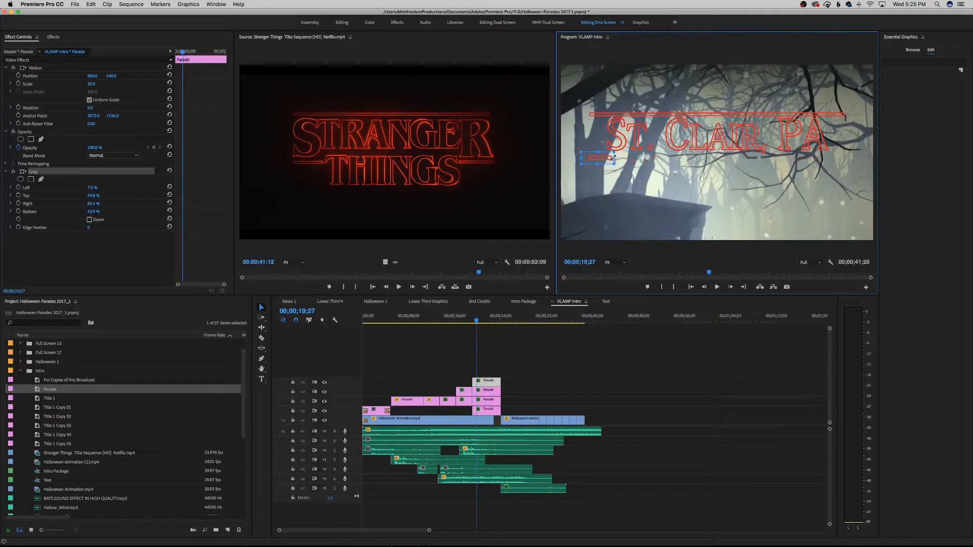
pyautogui.click(375, 369)
# - Duplicate the V5 Parade clip onto a new V6 track directly above the original
pyautogui.click(489, 383)
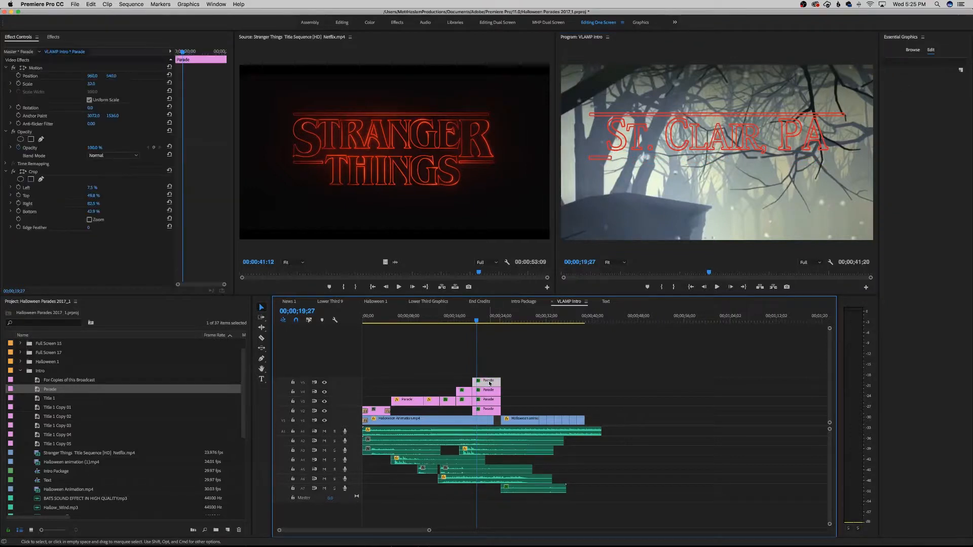
pyautogui.click(515, 322)
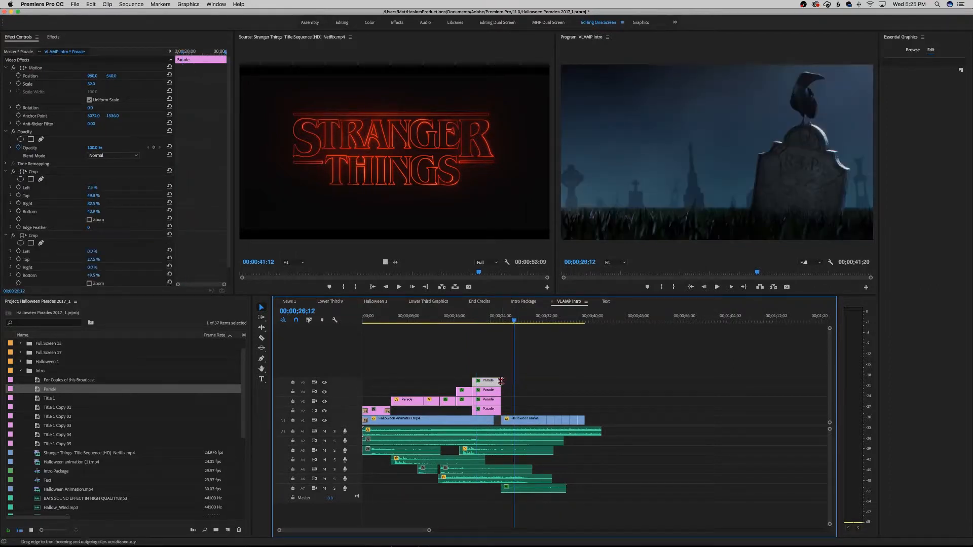
pyautogui.press('super+c')
pyautogui.press('super+v')
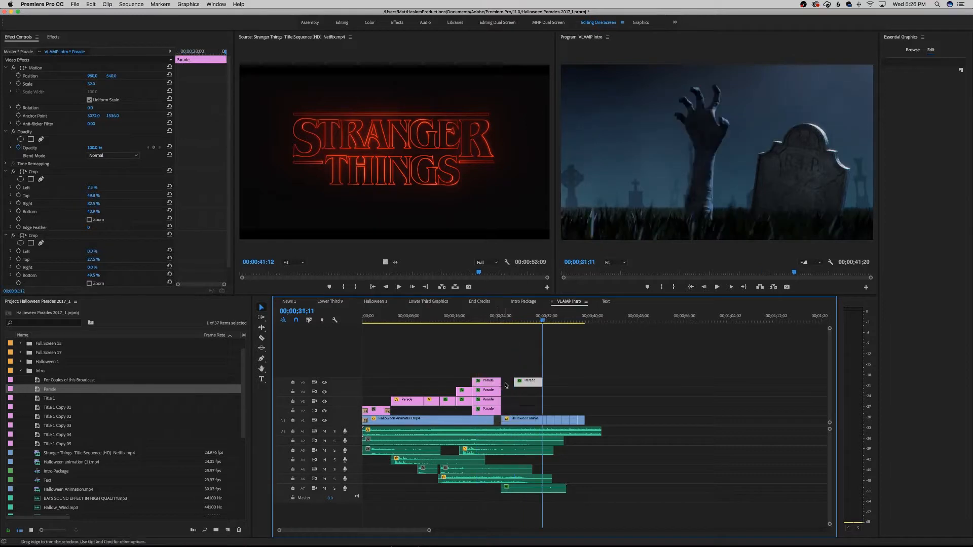
pyautogui.moveTo(526, 385); pyautogui.dragTo(485, 376)
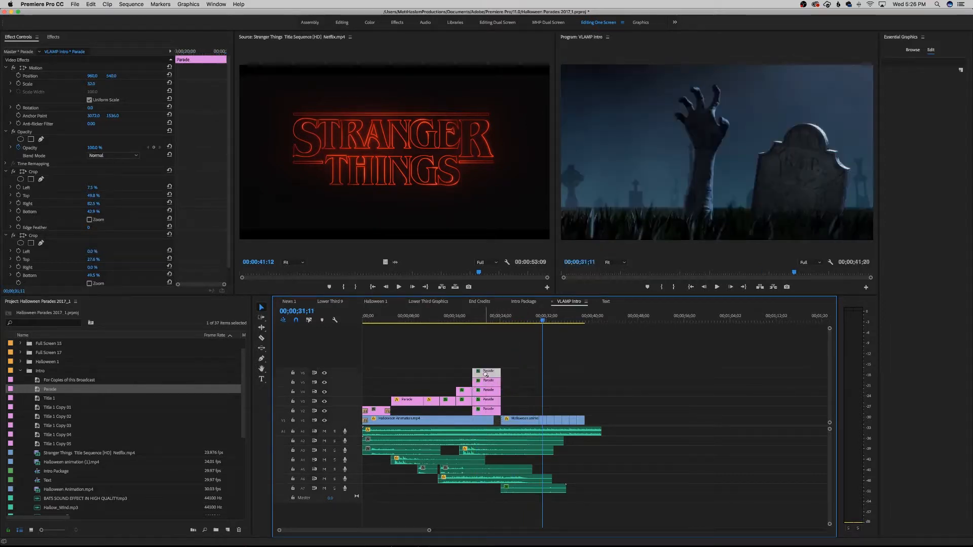
# - Delete the second Crop effect from the V6 Parade clip, with the playhead at 00;00;20;05
pyautogui.click(478, 320)
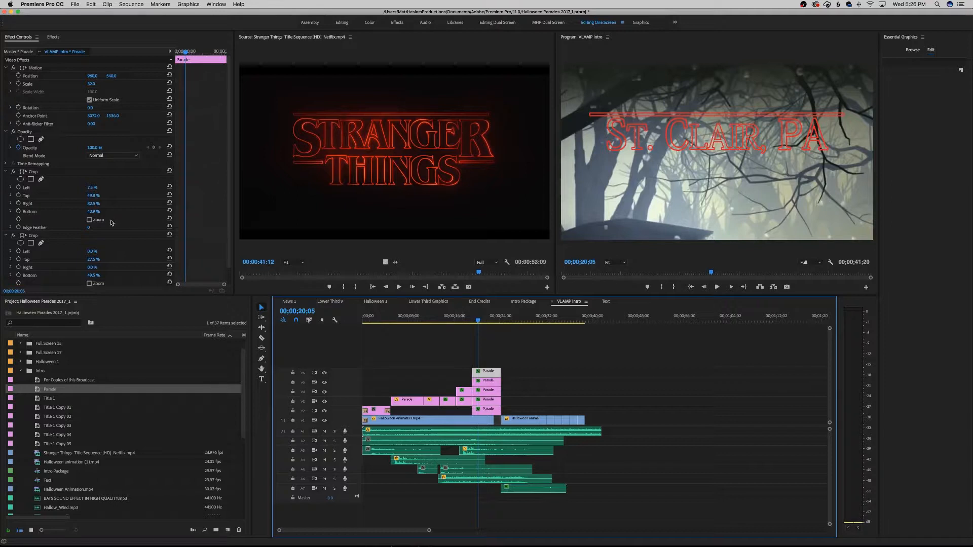
pyautogui.click(88, 236)
pyautogui.press('Delete')
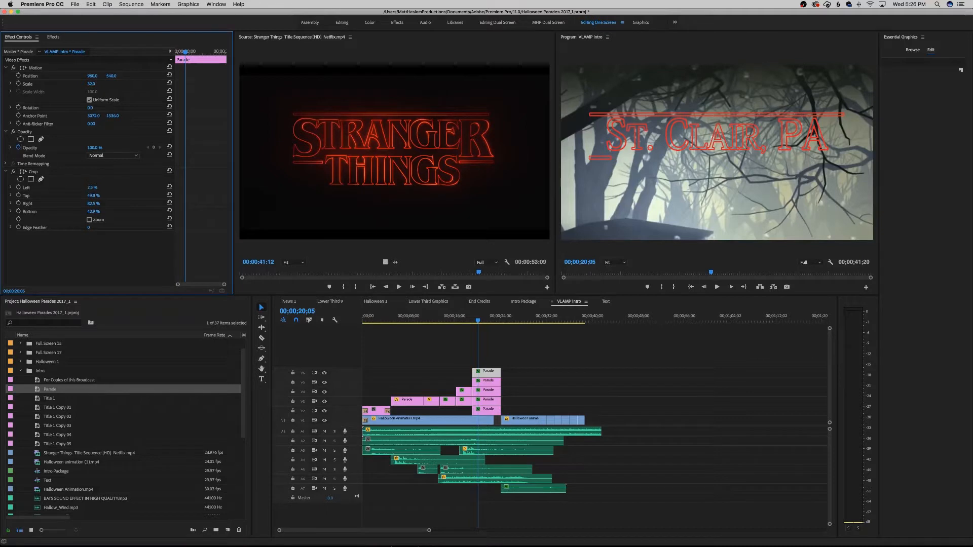
# - Shift the V6 Parade clip's left and right crop edges toward the short lower line on the right of the title
pyautogui.click(89, 173)
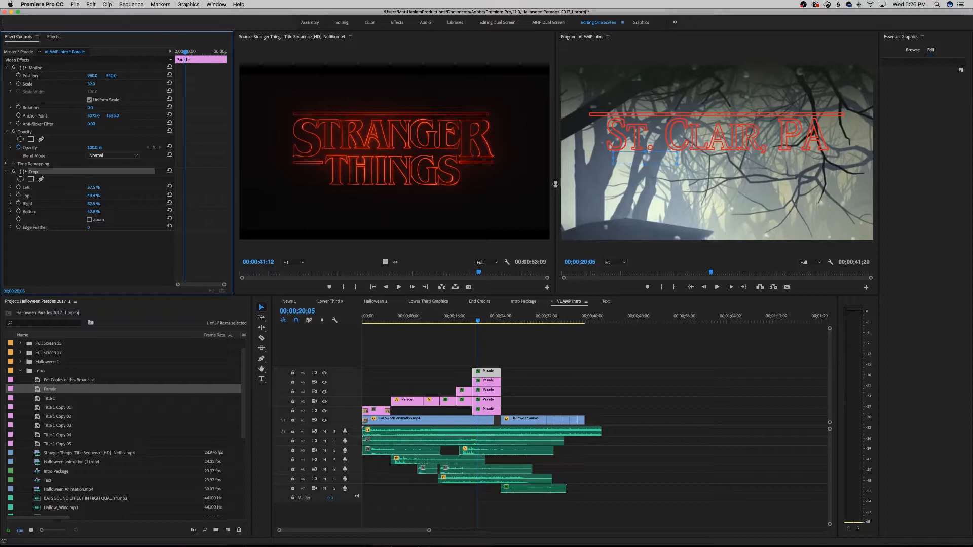
pyautogui.click(678, 157)
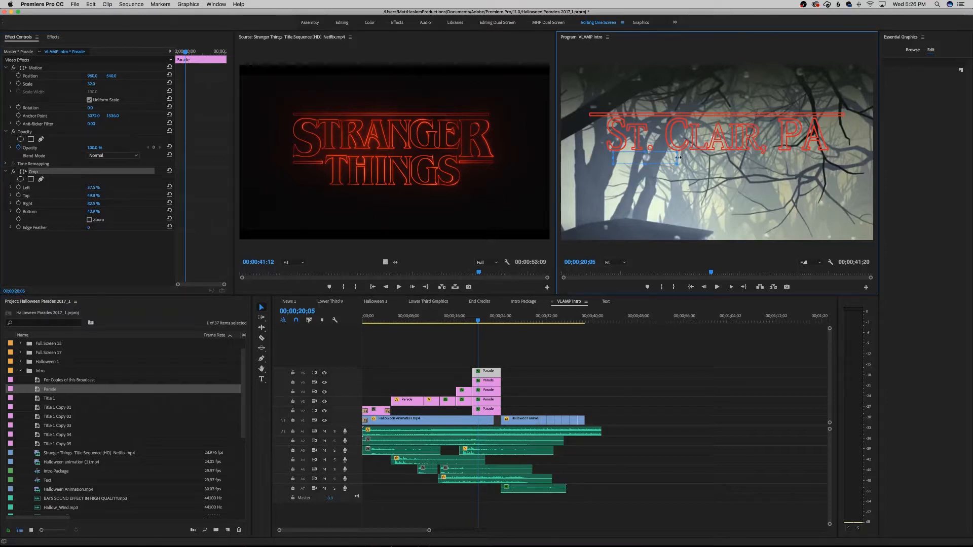
pyautogui.moveTo(825, 157); pyautogui.dragTo(833, 158)
pyautogui.click(84, 172)
pyautogui.moveTo(619, 157); pyautogui.dragTo(793, 162)
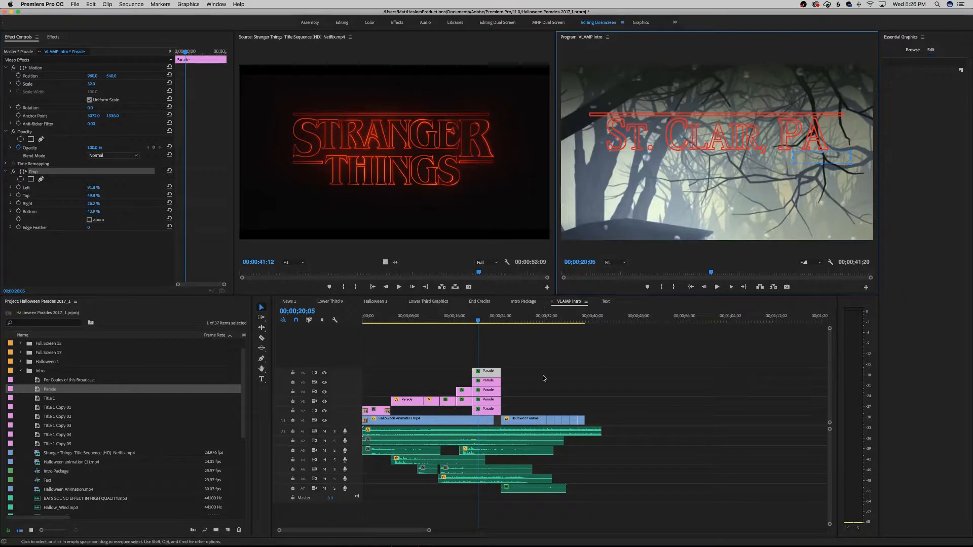
# - Move the playhead to 00;00;20;27 and examine the Crop regions of the Parade clips on V4, V3 and V2
pyautogui.click(477, 324)
pyautogui.moveTo(478, 323); pyautogui.dragTo(480, 323)
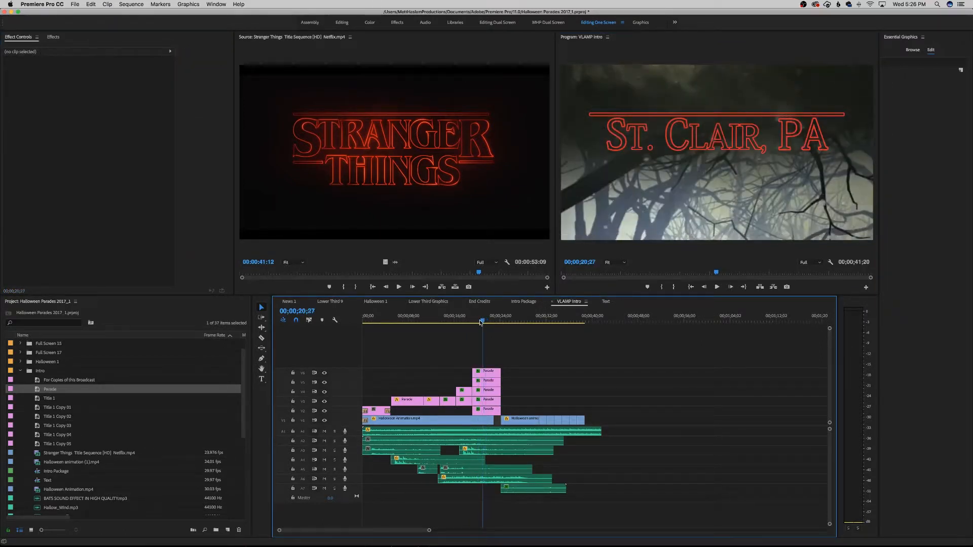
pyautogui.click(487, 391)
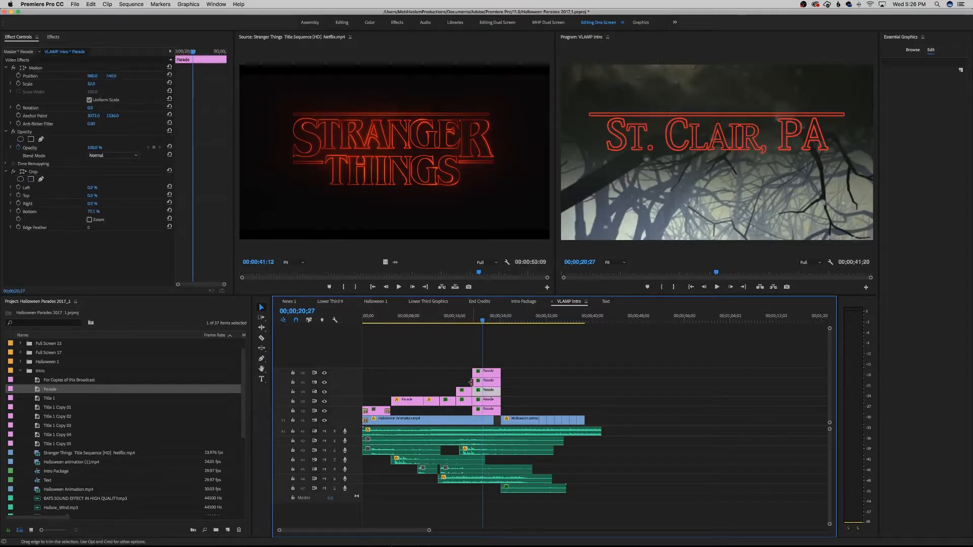
pyautogui.click(103, 176)
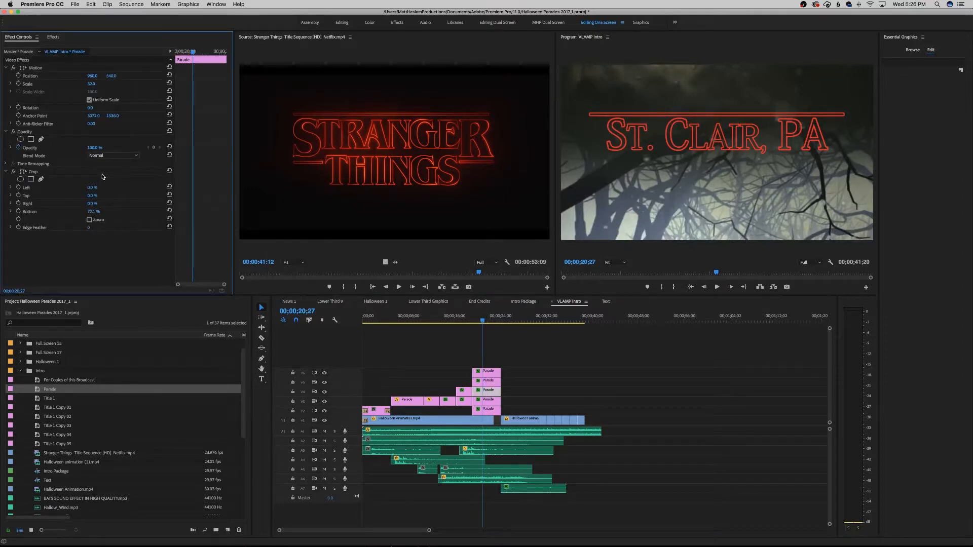
pyautogui.click(102, 172)
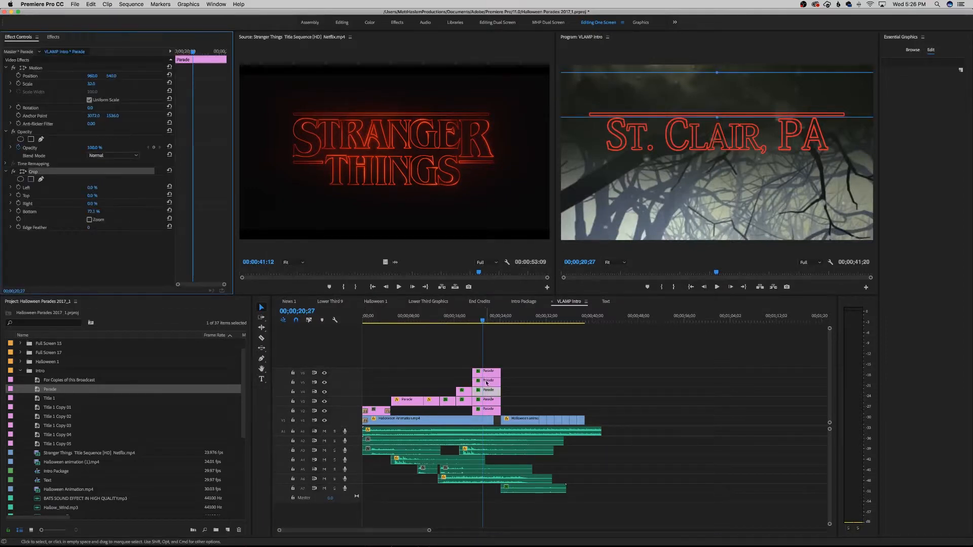
pyautogui.click(487, 400)
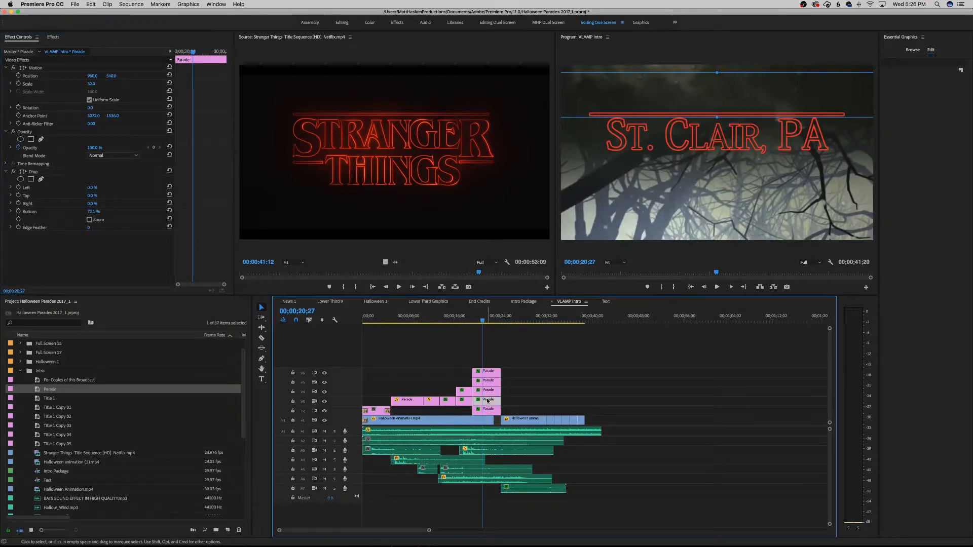
pyautogui.click(57, 172)
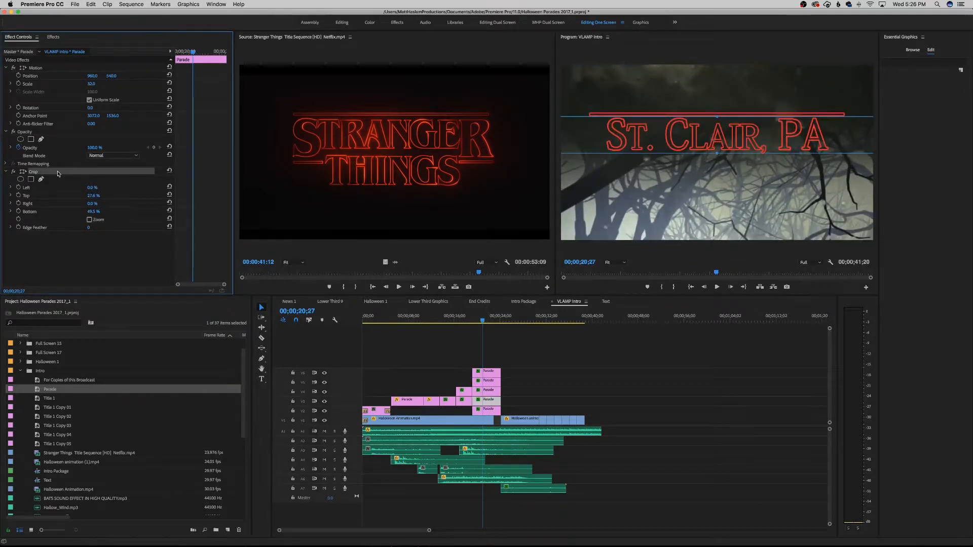
pyautogui.click(482, 408)
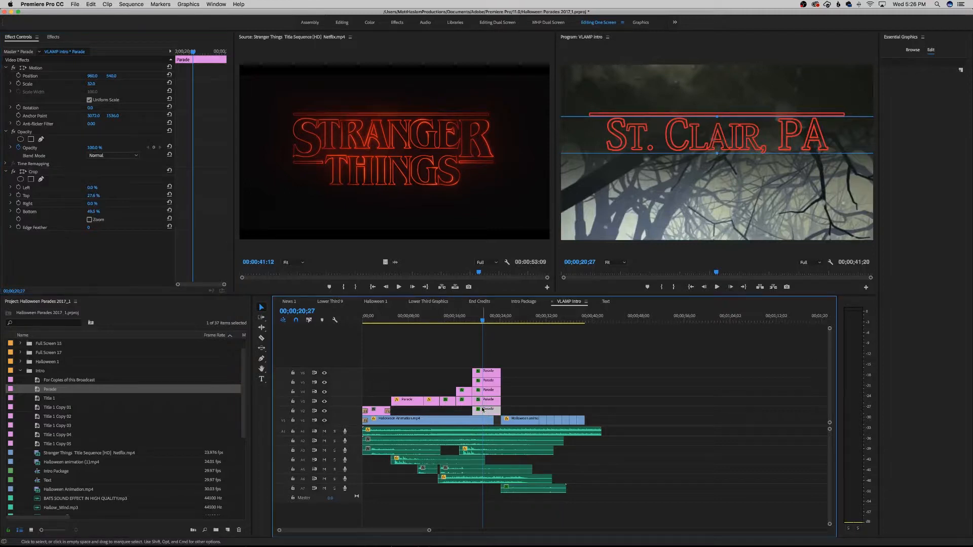
pyautogui.click(35, 172)
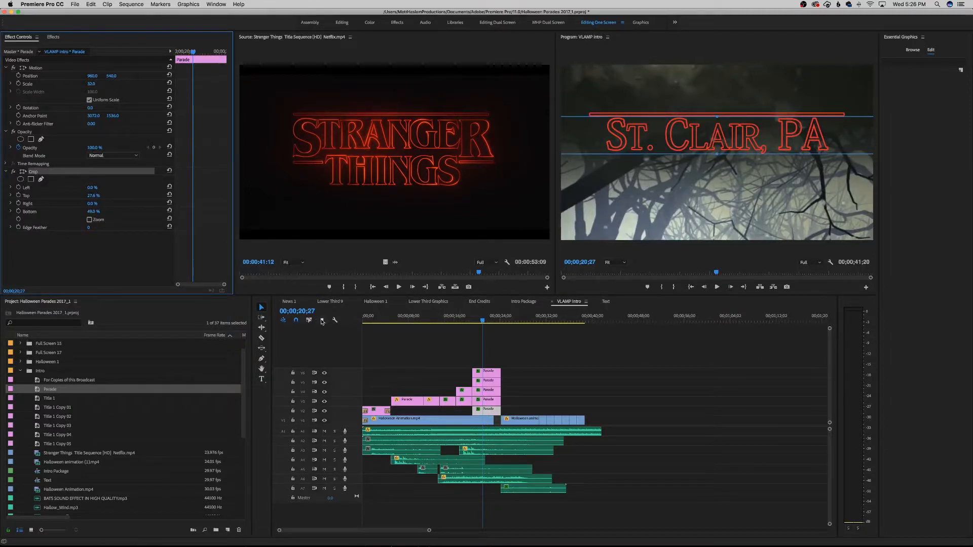
# - Crop the V3 Parade clip to the HALLOWEEN PARADE text: left about 17.5%, top 51.9%, right 17.3%, bottom 33.6%
pyautogui.click(484, 400)
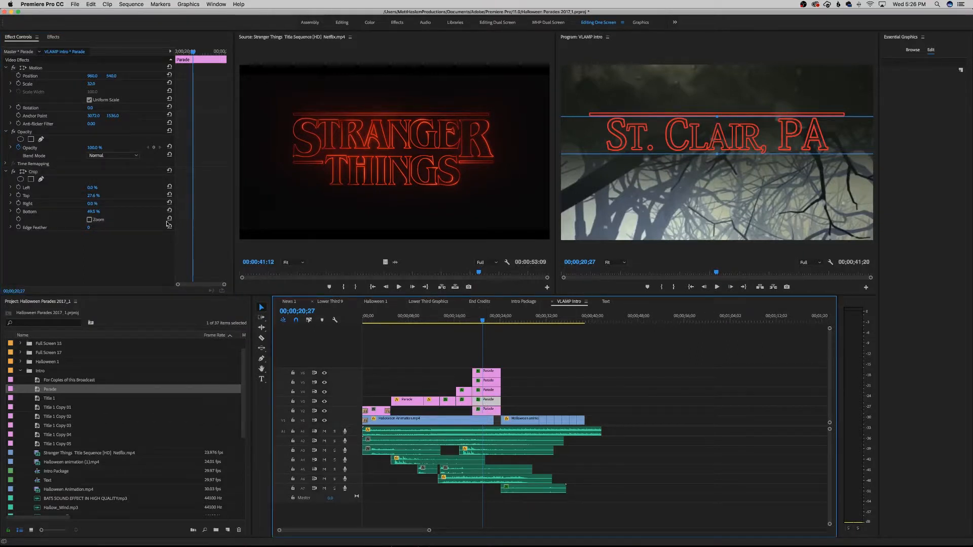
pyautogui.click(34, 172)
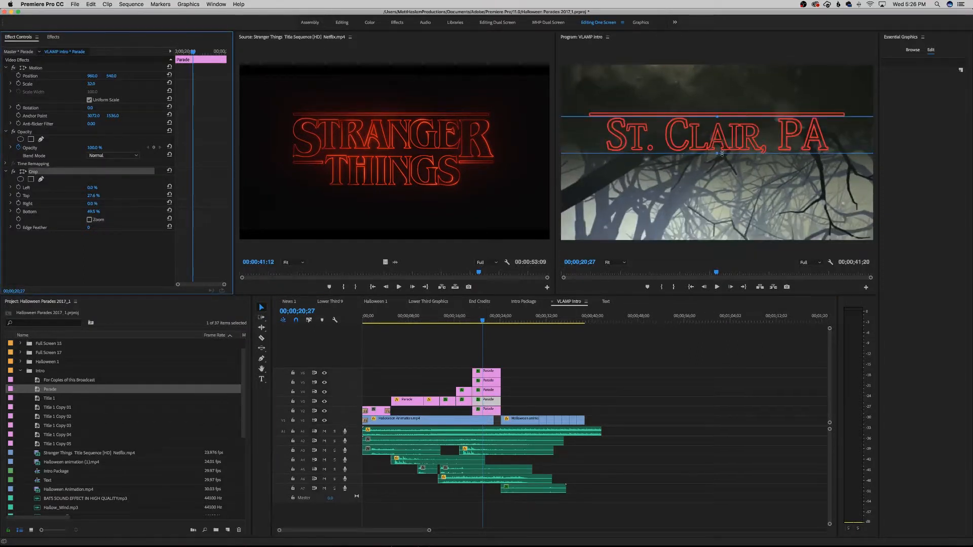
pyautogui.moveTo(721, 152); pyautogui.dragTo(716, 178)
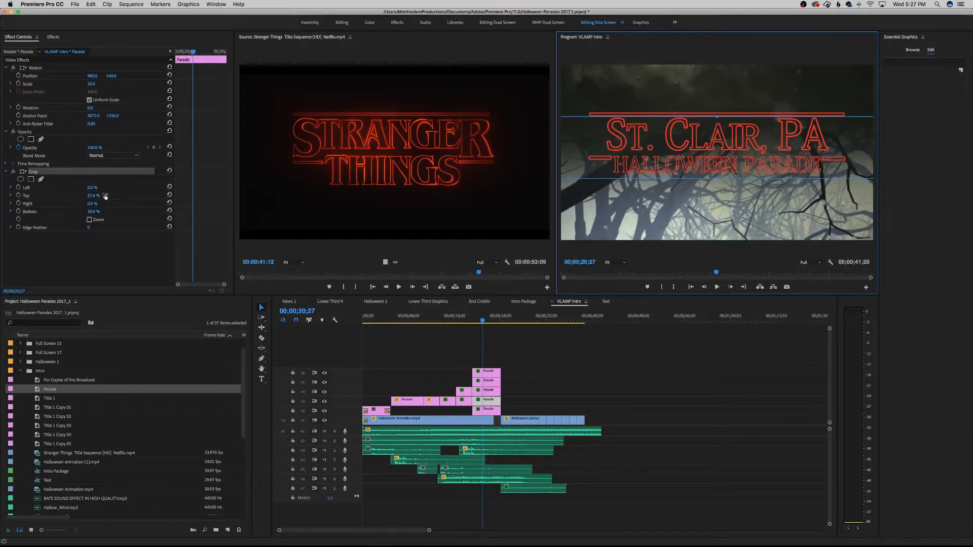
pyautogui.moveTo(92, 188); pyautogui.dragTo(97, 188)
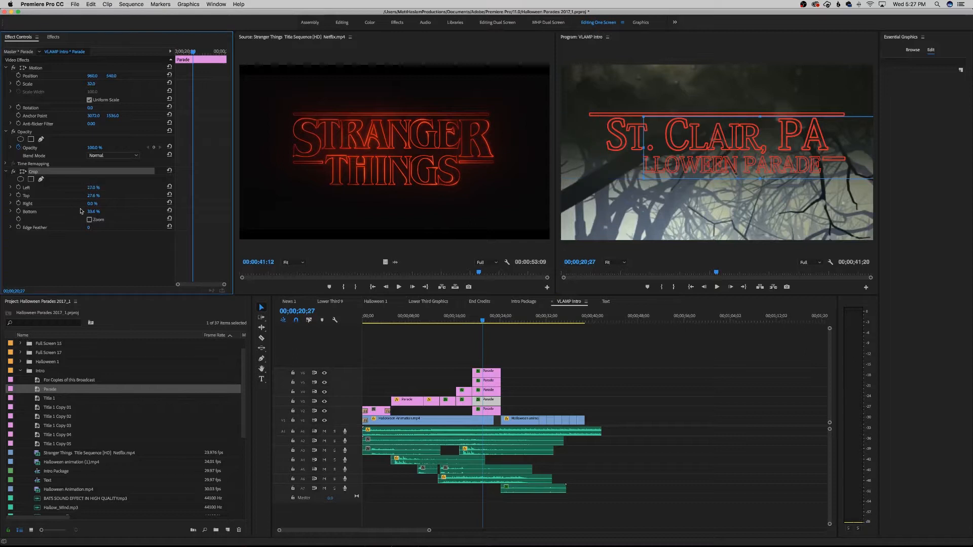
pyautogui.moveTo(87, 204); pyautogui.dragTo(89, 203)
pyautogui.moveTo(641, 148); pyautogui.dragTo(613, 148)
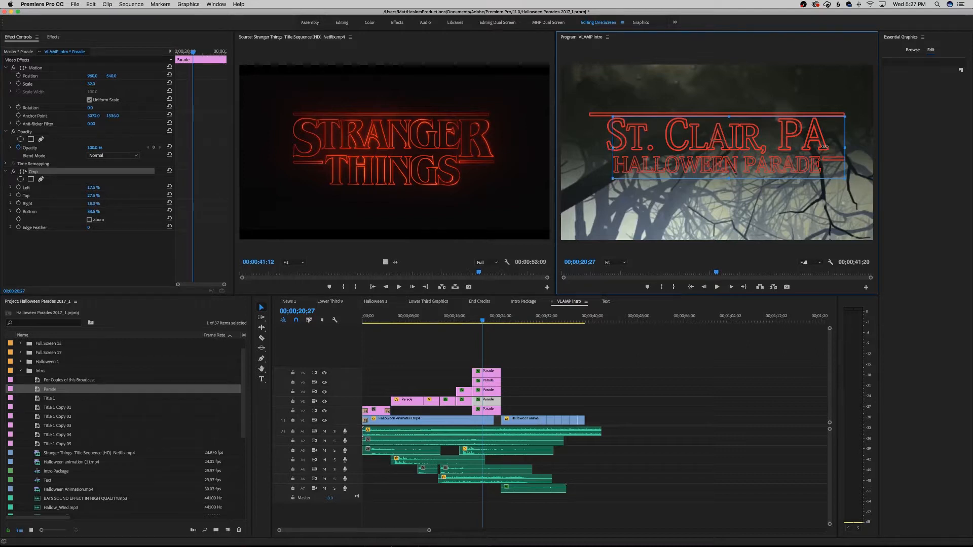
pyautogui.moveTo(824, 147); pyautogui.dragTo(821, 147)
pyautogui.moveTo(719, 116); pyautogui.dragTo(713, 155)
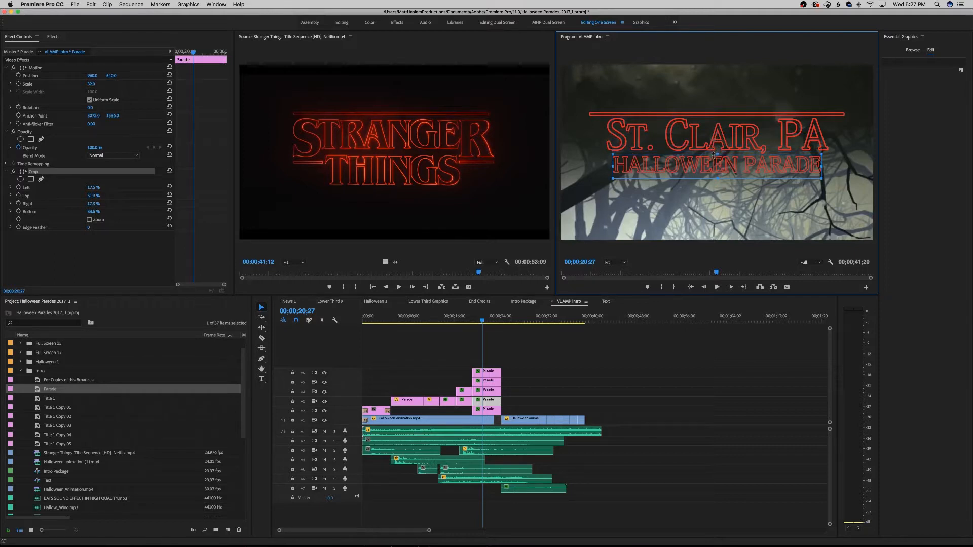
pyautogui.click(634, 360)
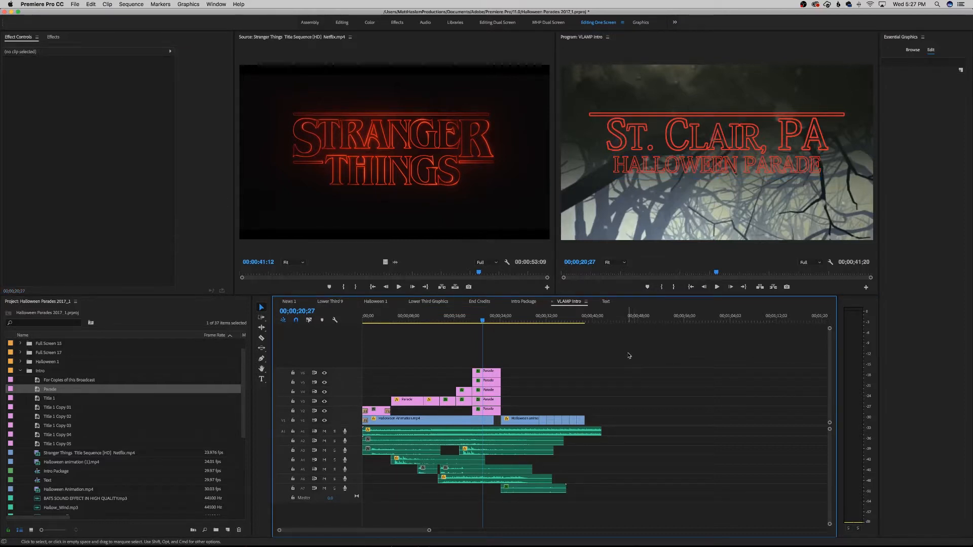
# - Delete the second Crop effect from the V5 Parade clip so only the short-line crop remains
pyautogui.click(486, 380)
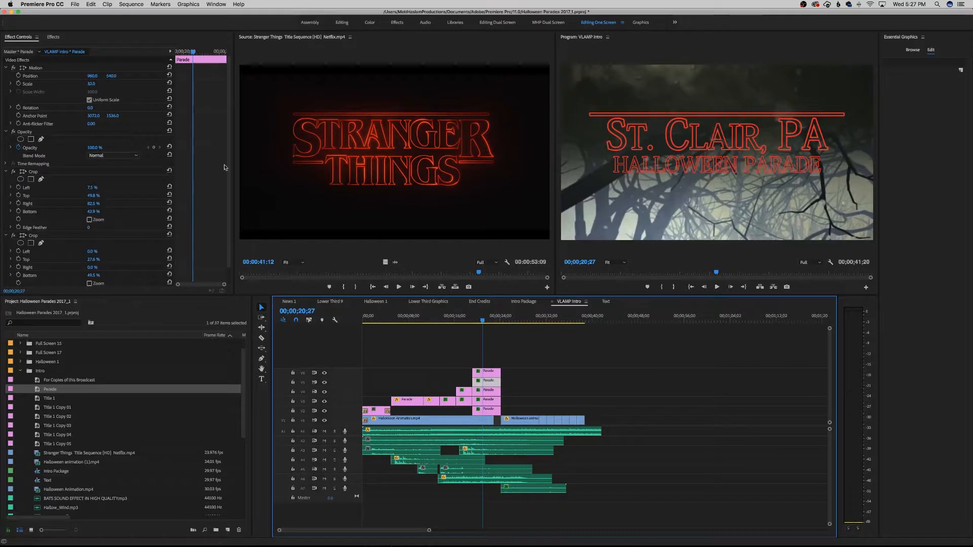
pyautogui.click(104, 235)
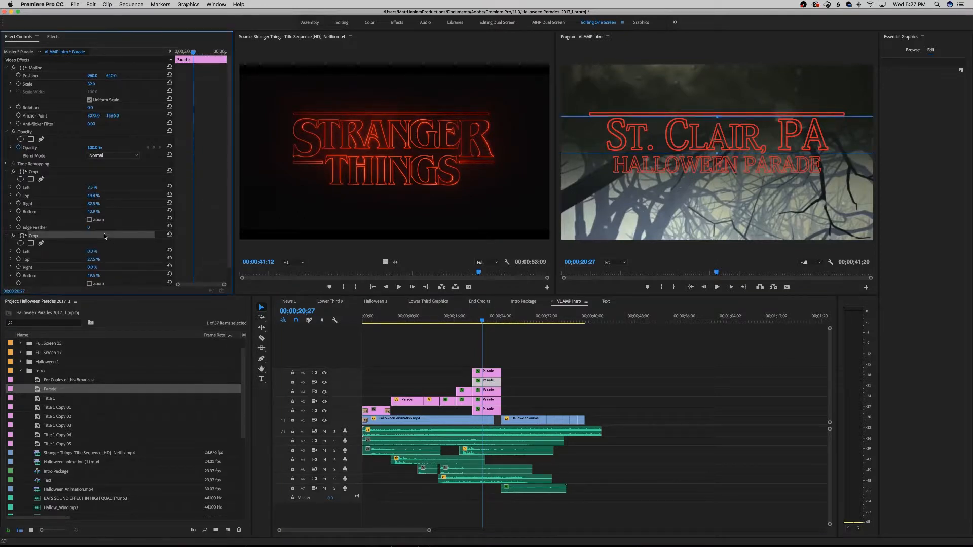
pyautogui.press('Delete')
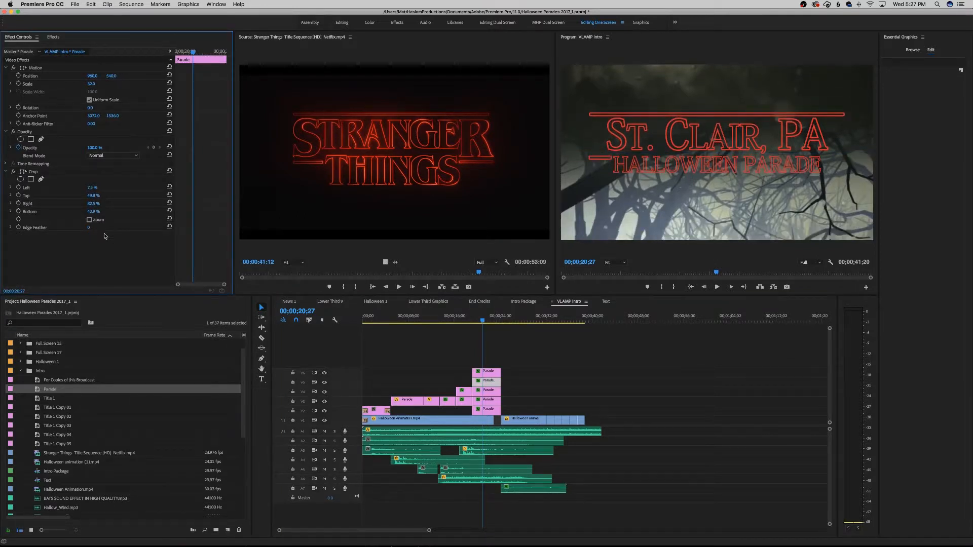
# - Extend the V6 Parade clip's crop region slightly downward, with the bottom crop at about 38.5%
pyautogui.click(486, 372)
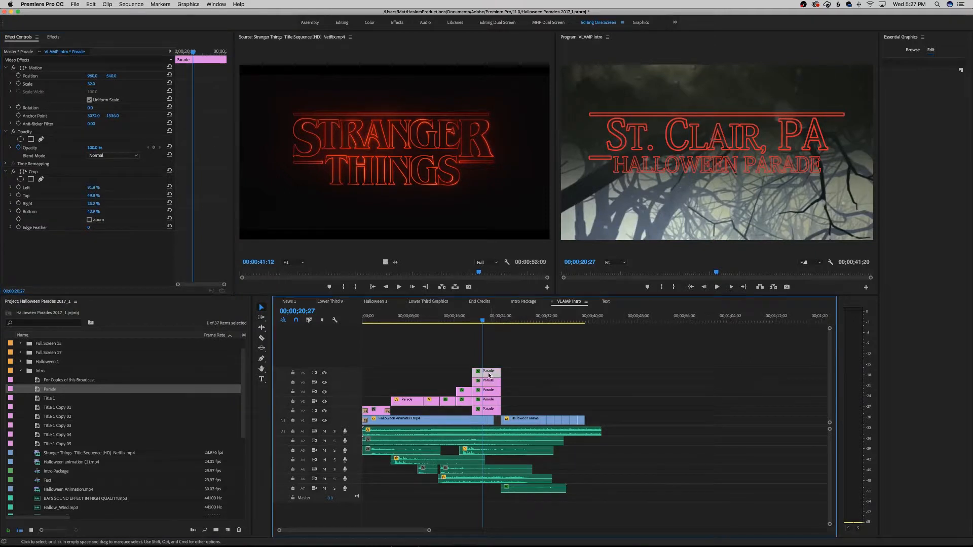
pyautogui.click(101, 179)
pyautogui.click(100, 173)
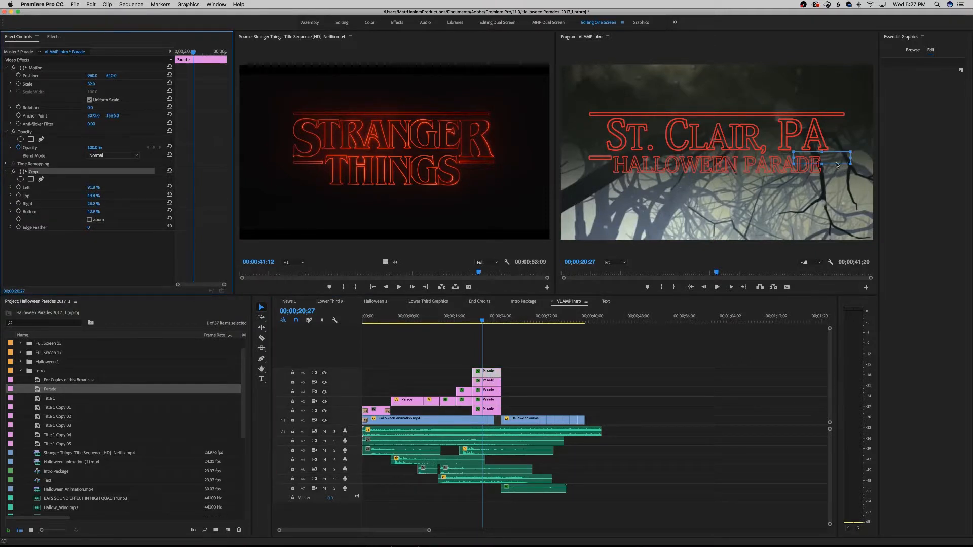
pyautogui.moveTo(821, 163); pyautogui.dragTo(823, 170)
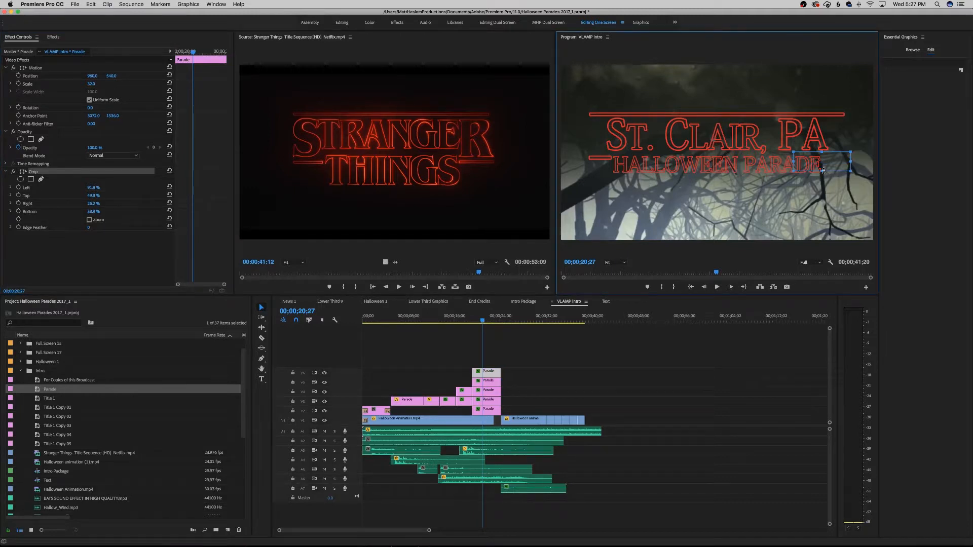
# - Adjust the V6 Parade clip's side crop edges to isolate the short line right of HALLOWEEN PARADE, with the left edge just past the text
pyautogui.click(493, 398)
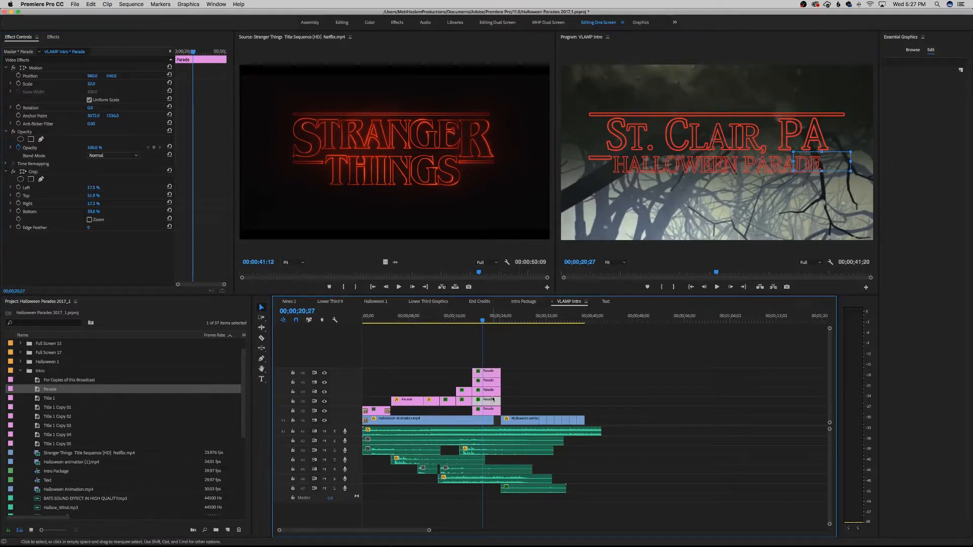
pyautogui.click(492, 391)
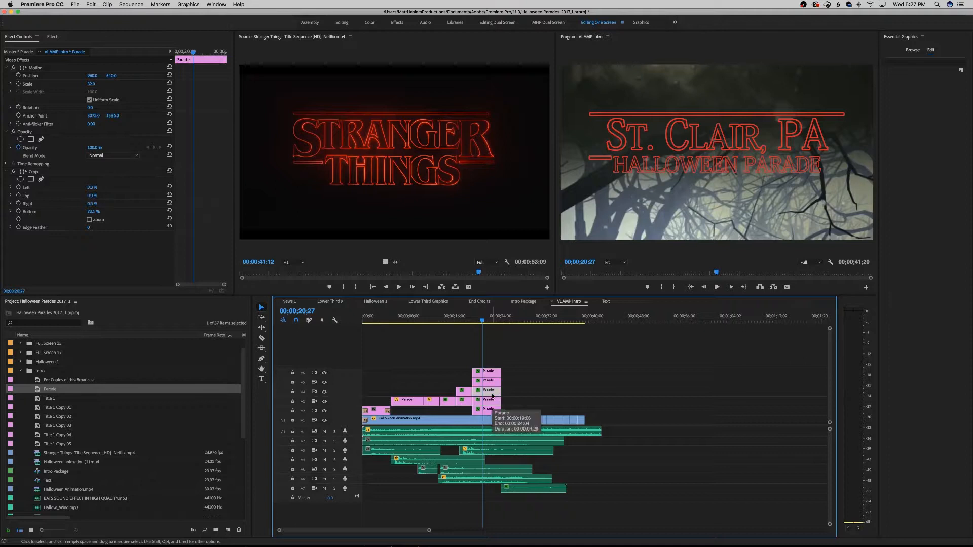
pyautogui.click(492, 383)
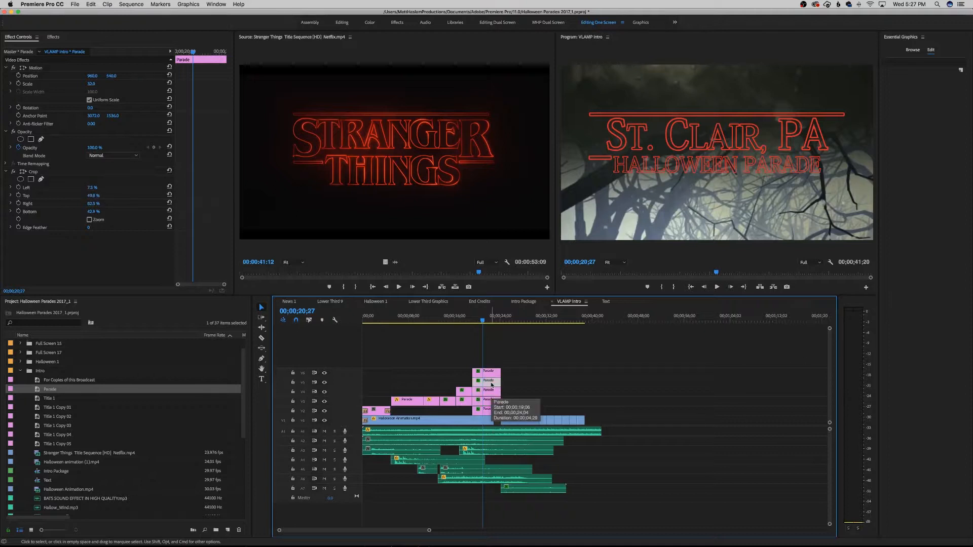
pyautogui.click(489, 376)
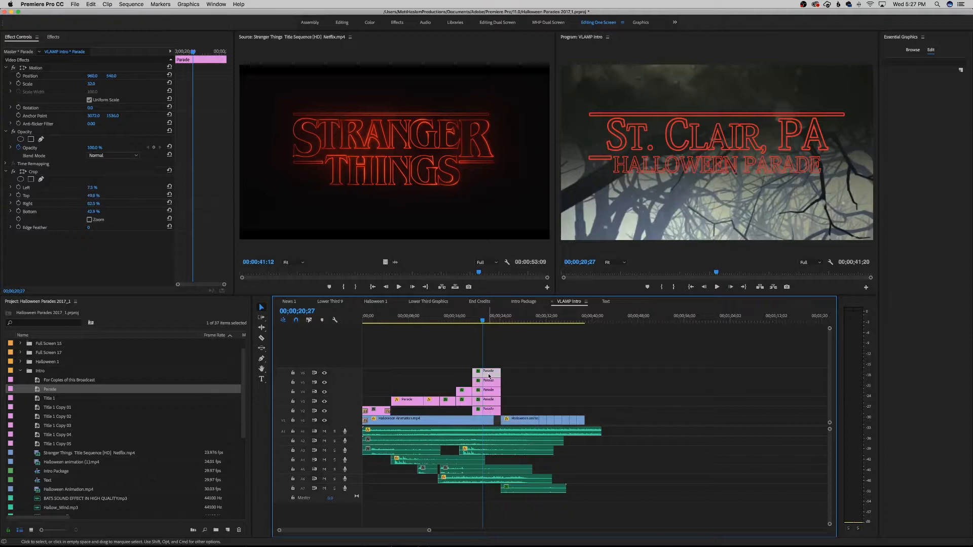
pyautogui.click(91, 188)
pyautogui.click(94, 171)
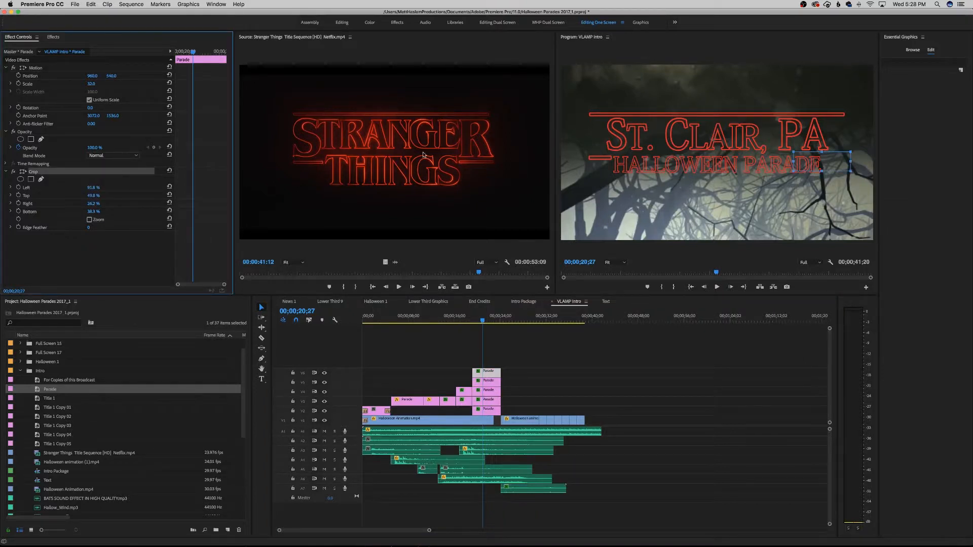
pyautogui.click(849, 162)
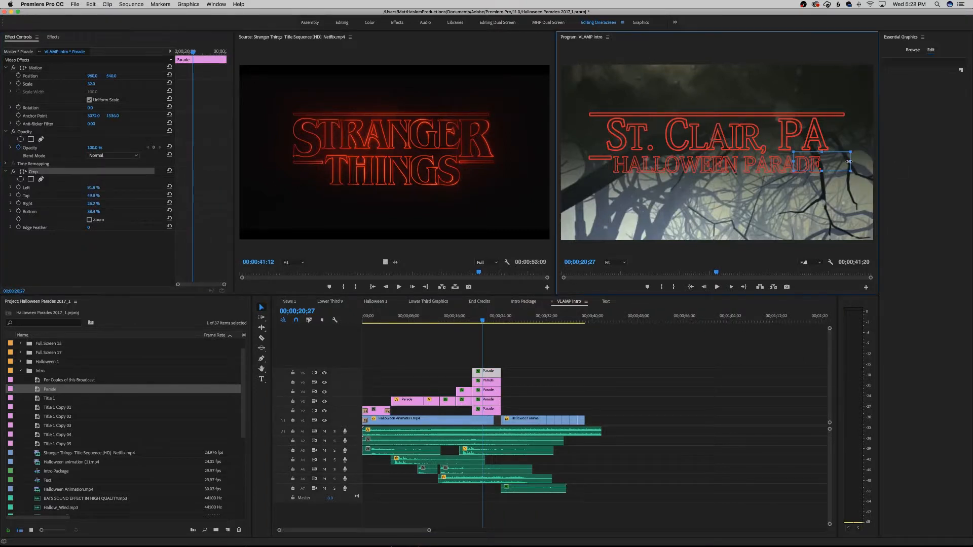
pyautogui.moveTo(849, 161); pyautogui.dragTo(821, 162)
pyautogui.click(666, 361)
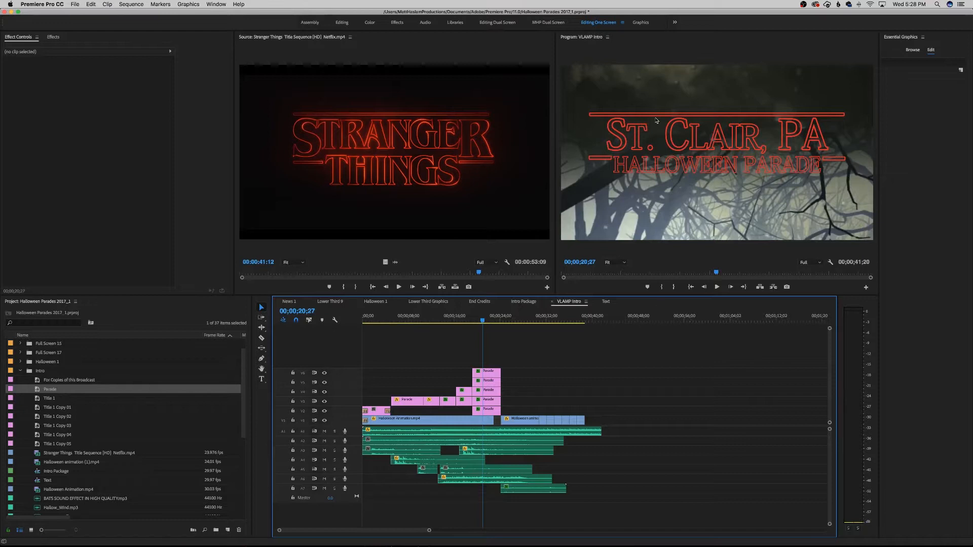
pyautogui.moveTo(478, 273)
pyautogui.mouseDown()
pyautogui.moveTo(461, 275)
pyautogui.moveTo(480, 278)
pyautogui.mouseUp()
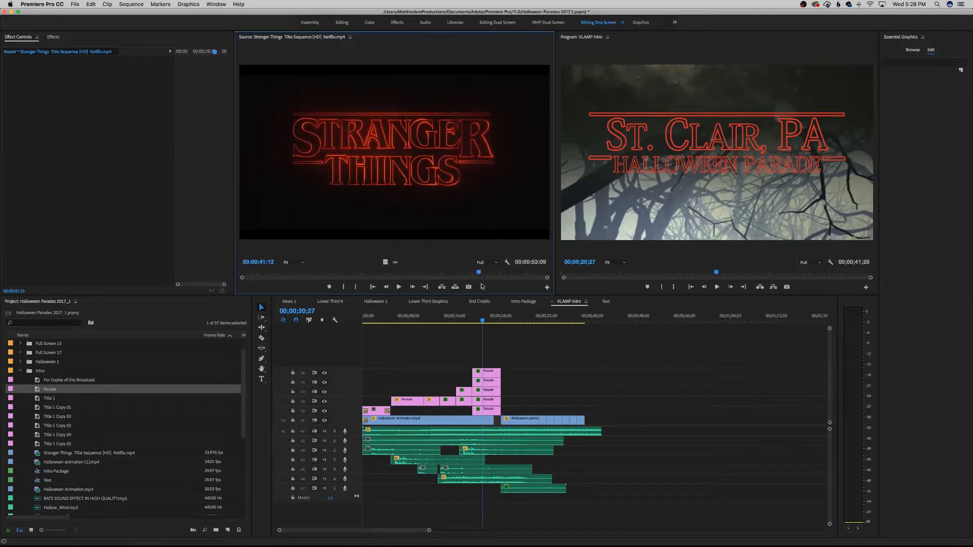
pyautogui.click(495, 351)
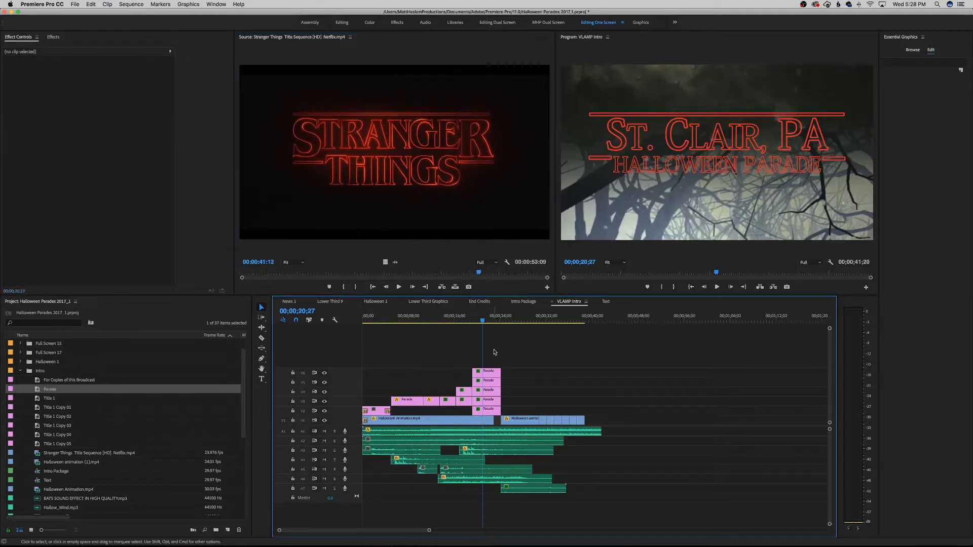
# - Add a second Crop effect to each of the Parade clips on V4, V5 and V6
pyautogui.click(474, 321)
pyautogui.moveTo(475, 322); pyautogui.dragTo(477, 323)
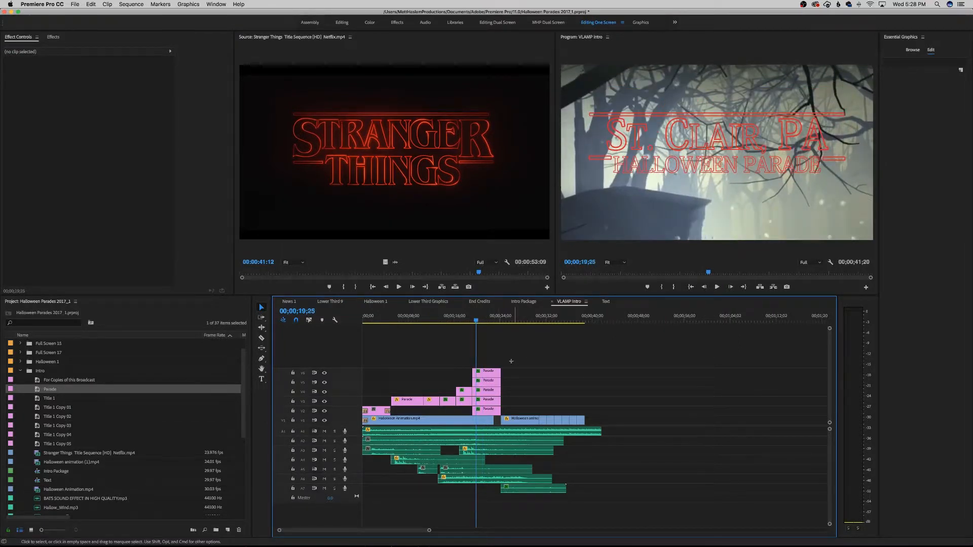
pyautogui.moveTo(510, 362); pyautogui.dragTo(485, 391)
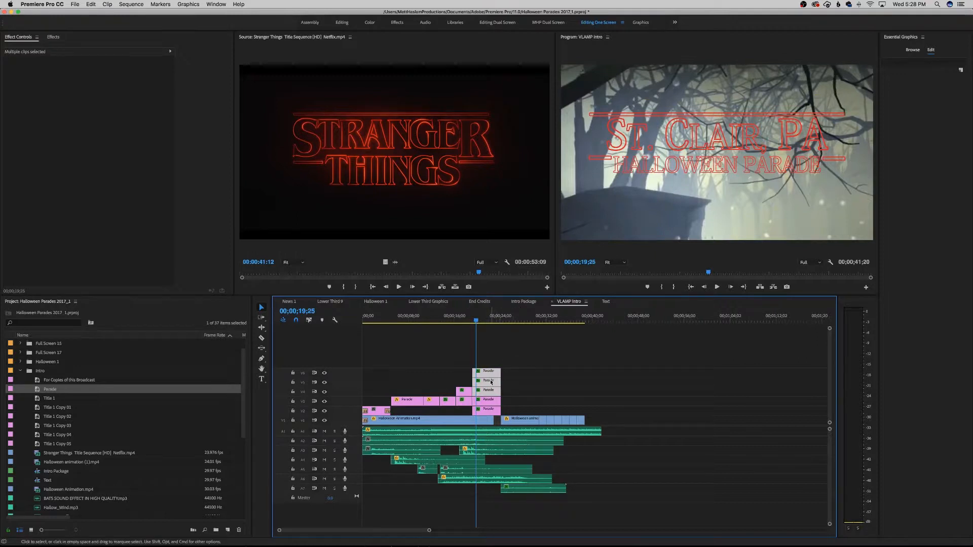
pyautogui.click(521, 378)
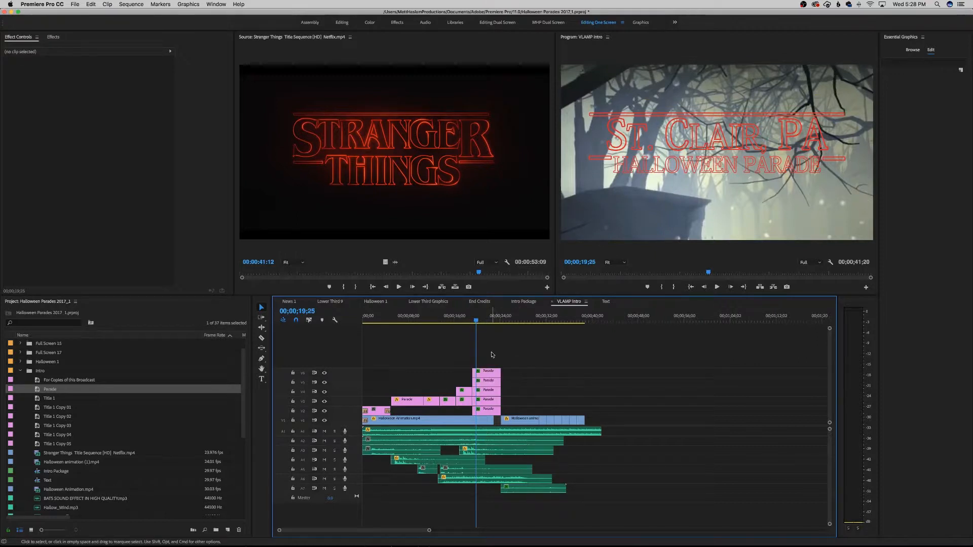
pyautogui.moveTo(510, 359); pyautogui.dragTo(490, 392)
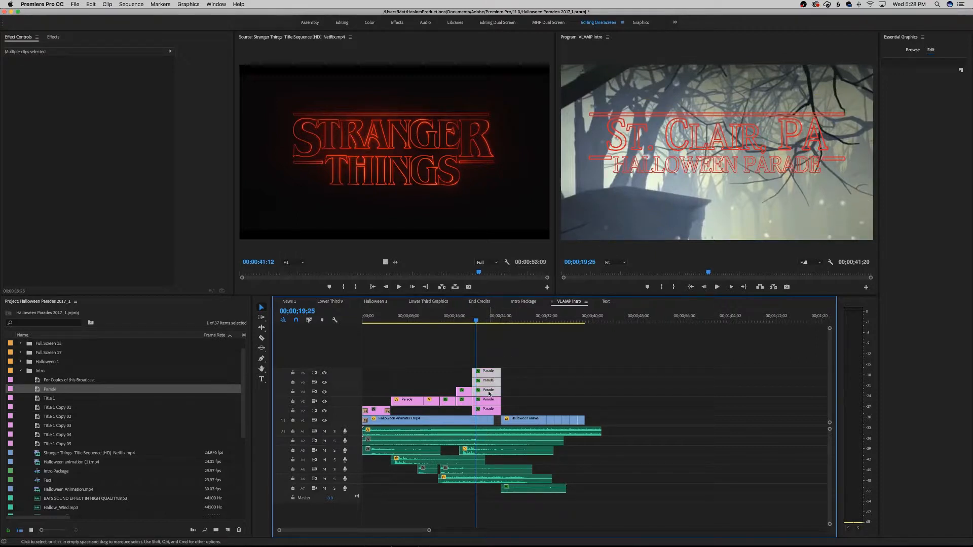
pyautogui.click(489, 393)
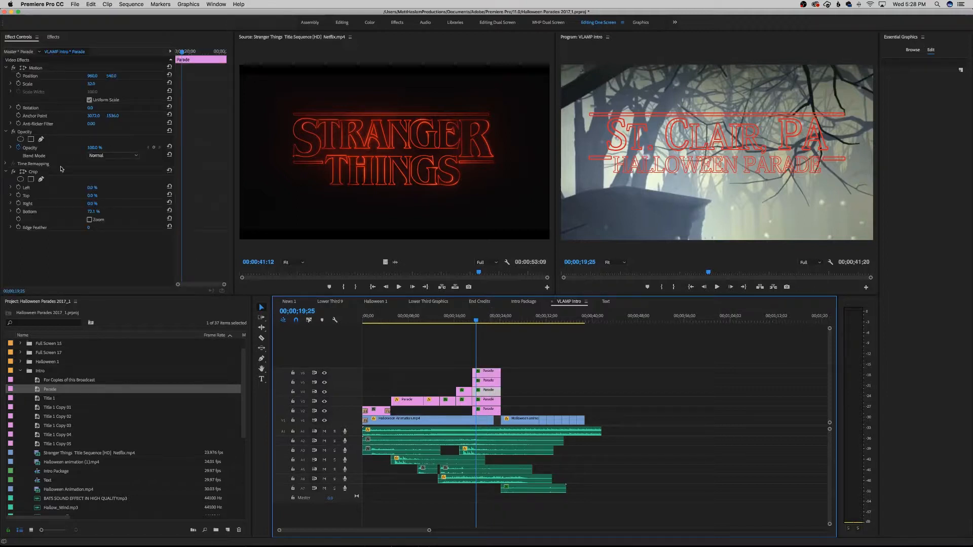
pyautogui.click(53, 37)
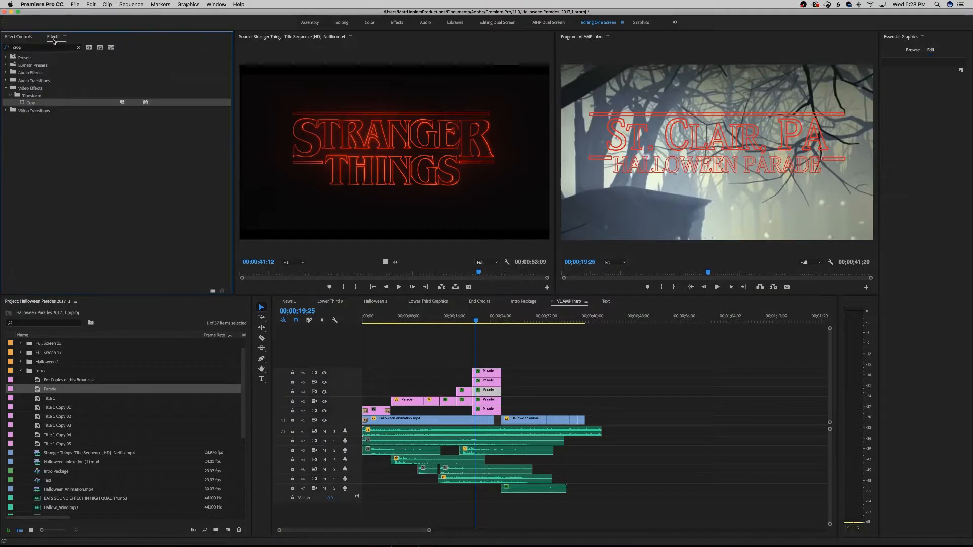
pyautogui.moveTo(36, 103); pyautogui.dragTo(493, 392)
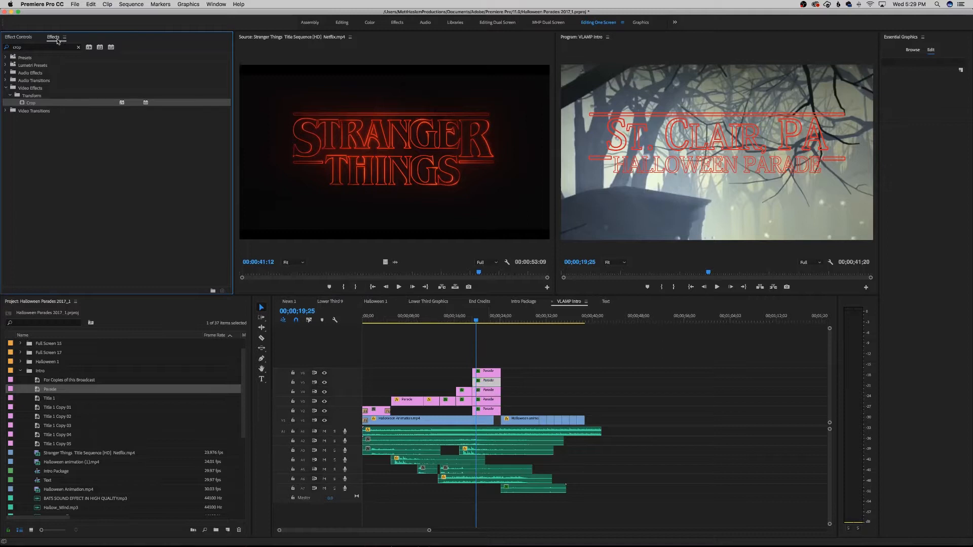
pyautogui.moveTo(33, 103); pyautogui.dragTo(491, 372)
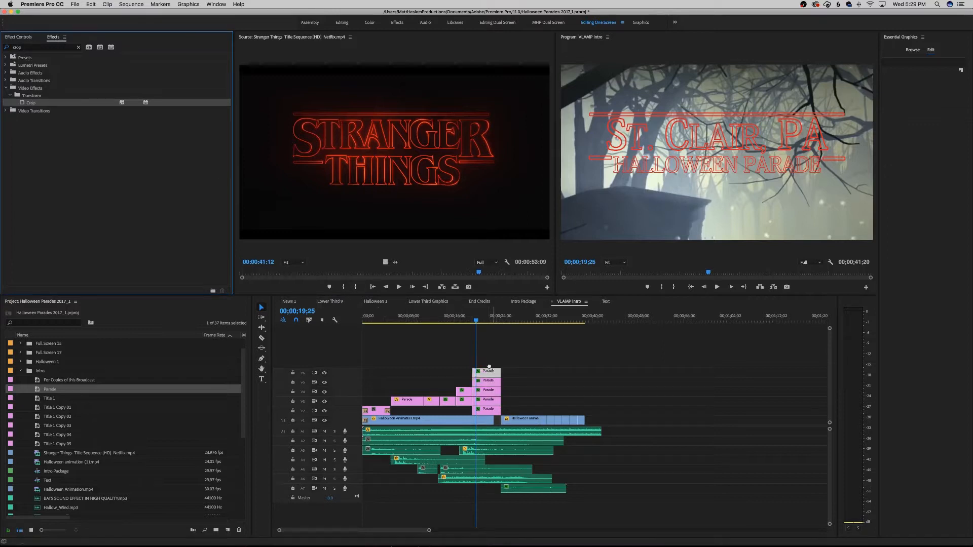
# - Collapse the original Crop effect's settings on the V6, V5 and V4 Parade clips, leaving the new Crop expanded
pyautogui.click(18, 37)
pyautogui.scroll(-1, 90, 230)
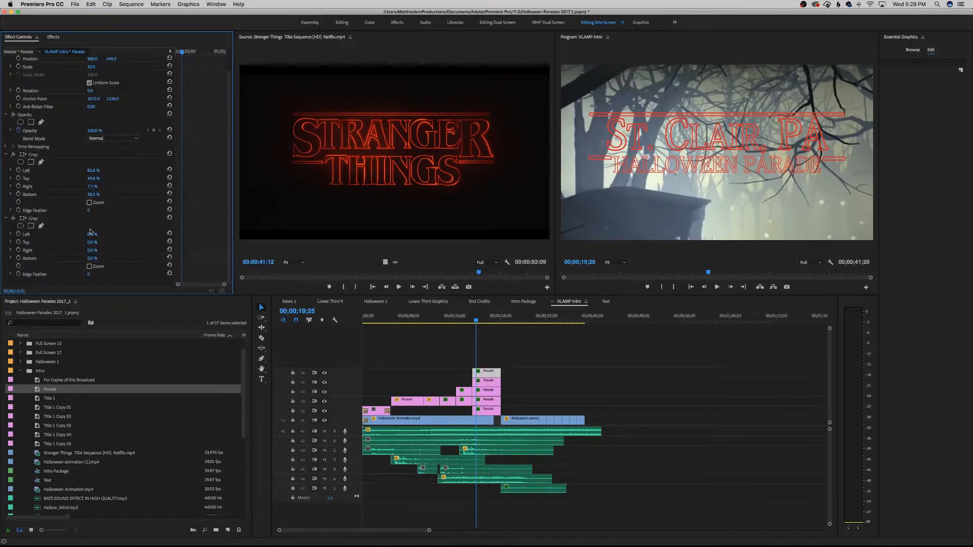
pyautogui.click(6, 156)
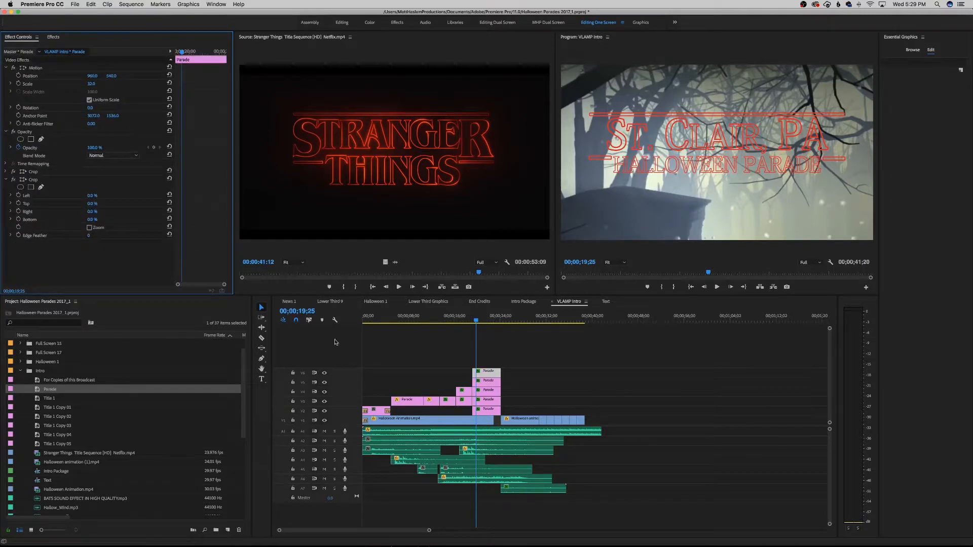
pyautogui.click(489, 382)
pyautogui.click(6, 171)
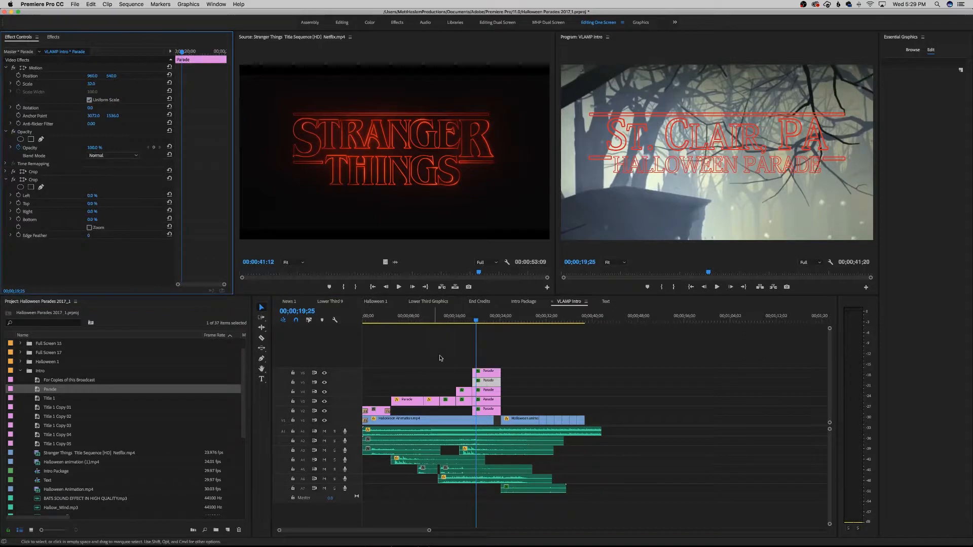
pyautogui.click(488, 392)
pyautogui.click(6, 172)
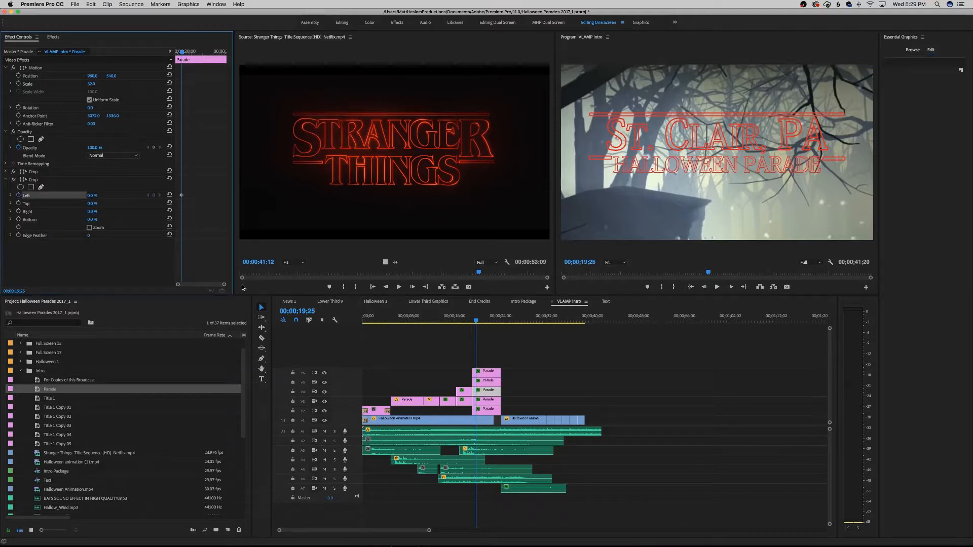
# - Turn on Left and Right keyframing for the second Crop effect on the V4, V5 and V6 Parade clips
pyautogui.click(479, 381)
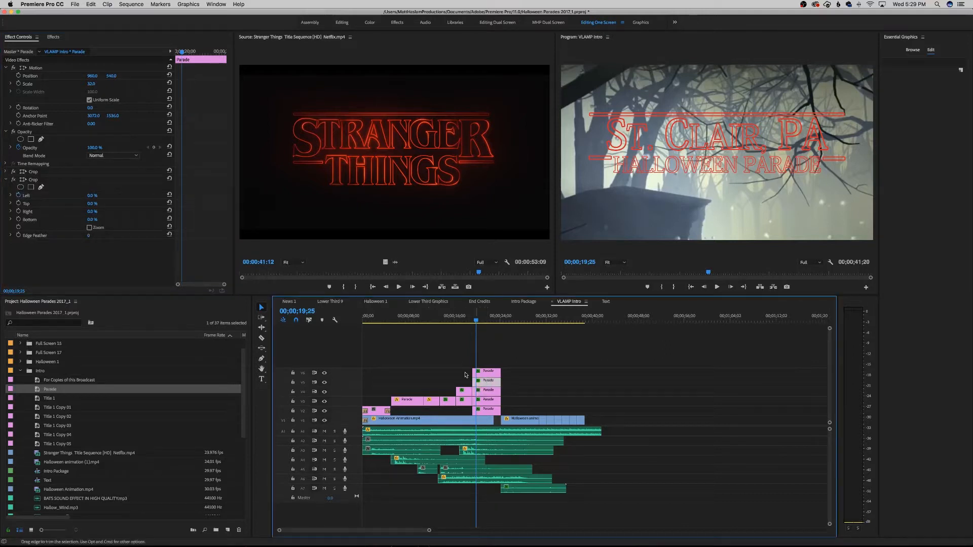
pyautogui.click(18, 195)
pyautogui.click(19, 212)
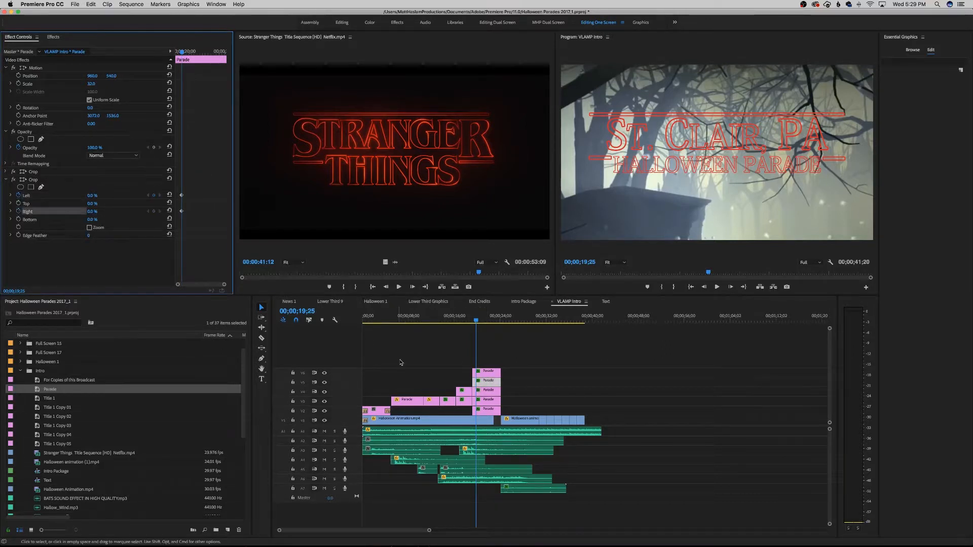
pyautogui.click(479, 390)
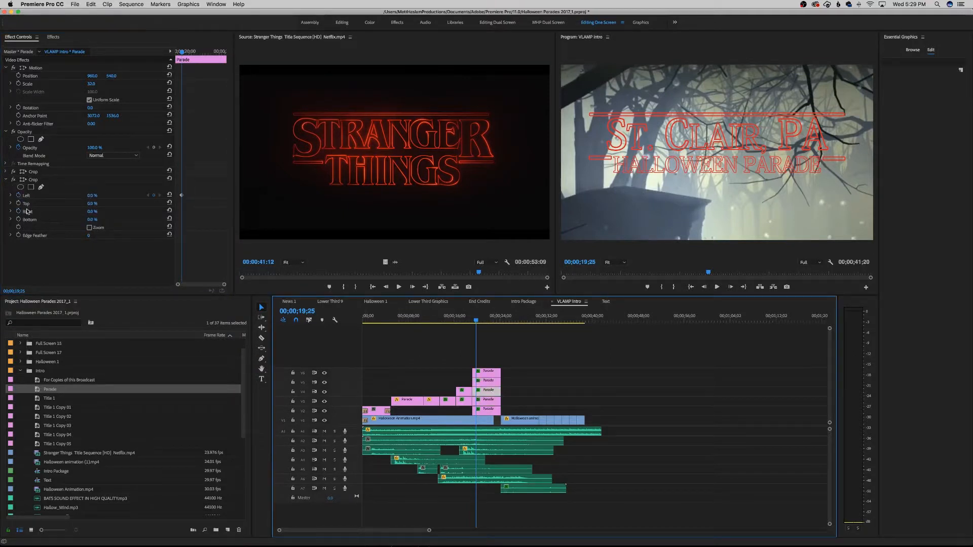
pyautogui.click(19, 212)
pyautogui.click(483, 376)
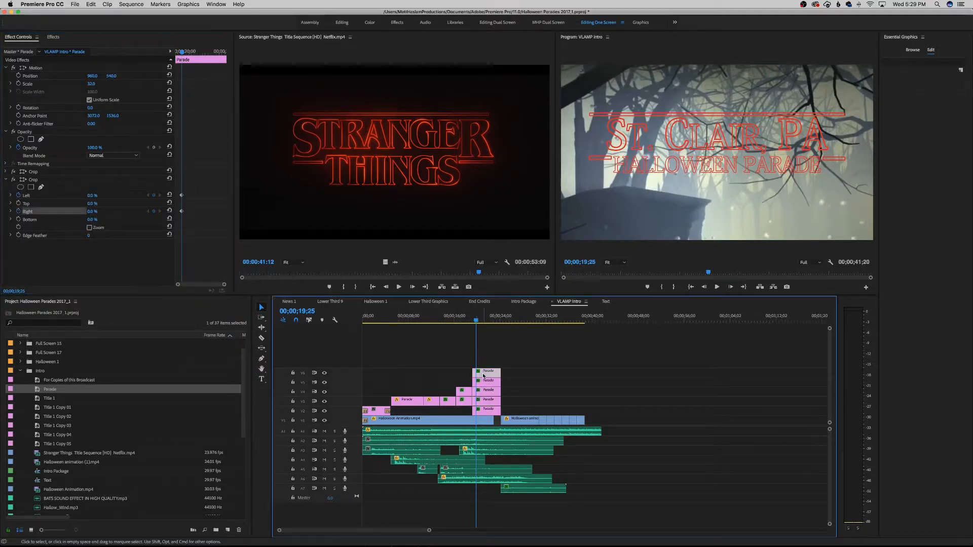
pyautogui.click(19, 195)
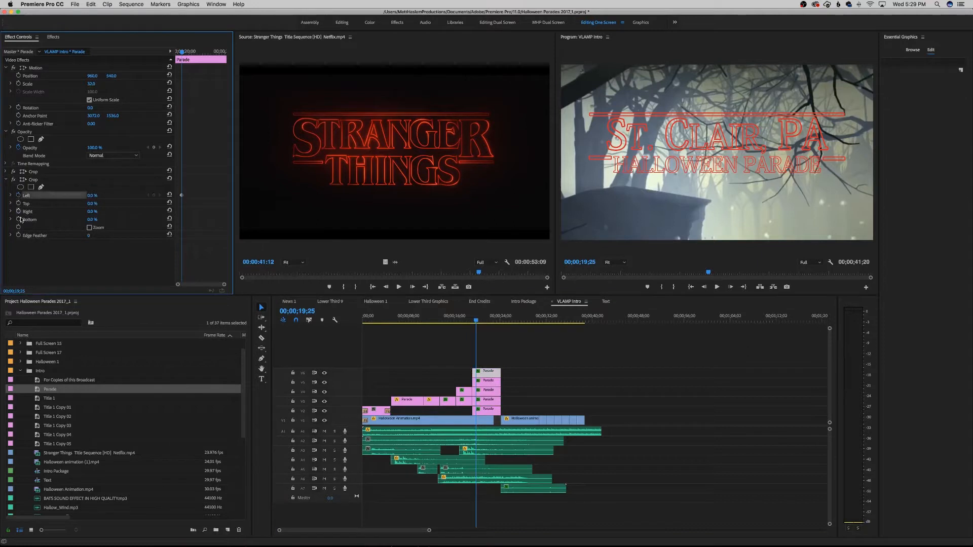
pyautogui.click(19, 212)
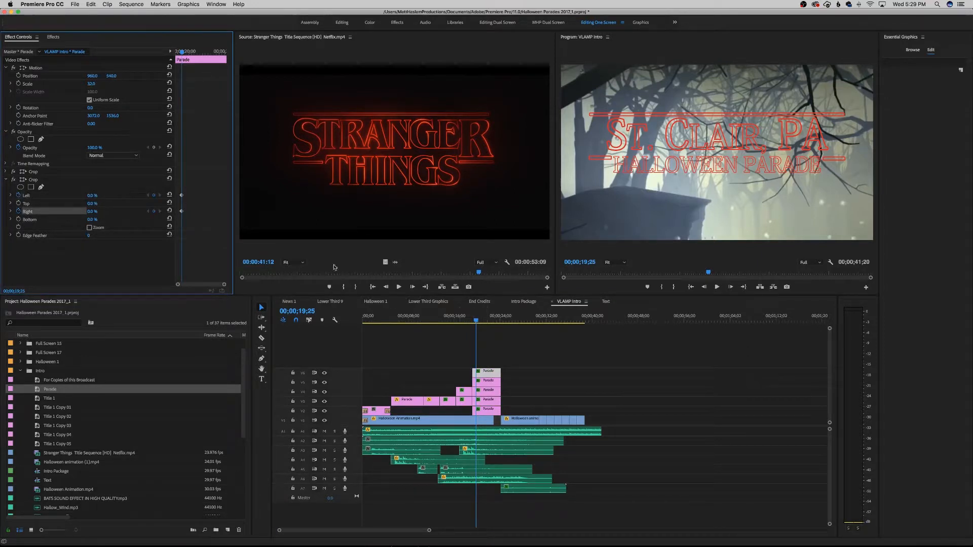
# - Move the second Crop's Left and Right keyframes to the clip start on the V6, V5 and V4 Parade clips
pyautogui.moveTo(211, 155); pyautogui.dragTo(179, 242)
pyautogui.moveTo(180, 197); pyautogui.dragTo(175, 197)
pyautogui.click(497, 381)
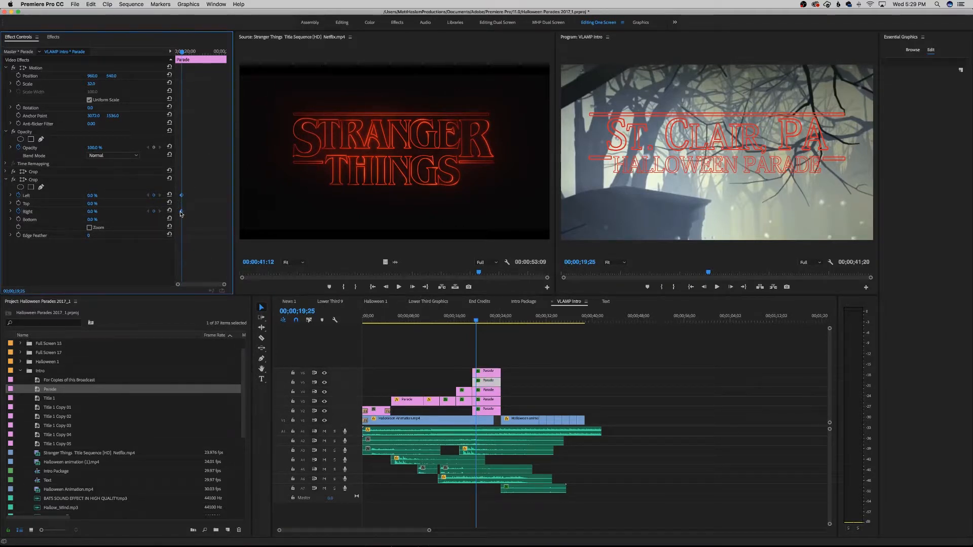
pyautogui.click(495, 393)
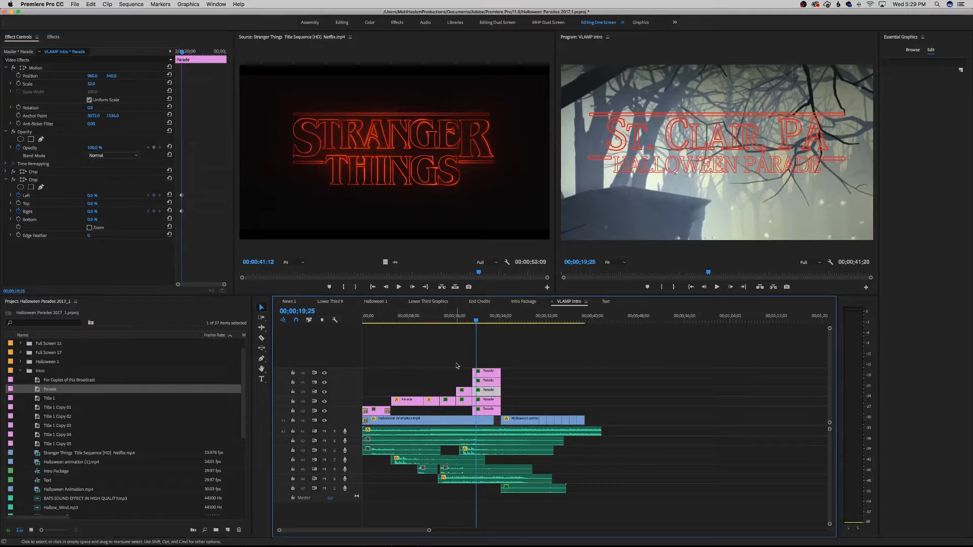
pyautogui.moveTo(186, 189); pyautogui.dragTo(172, 224)
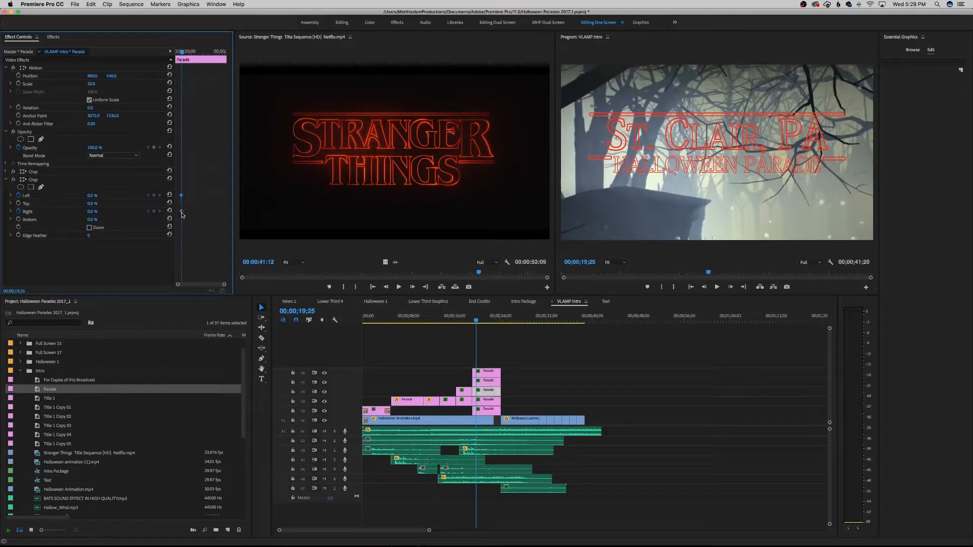
# - Add Left and Right keyframes at 00;00;22;04 to the V4 Parade clip's second Crop effect
pyautogui.click(206, 51)
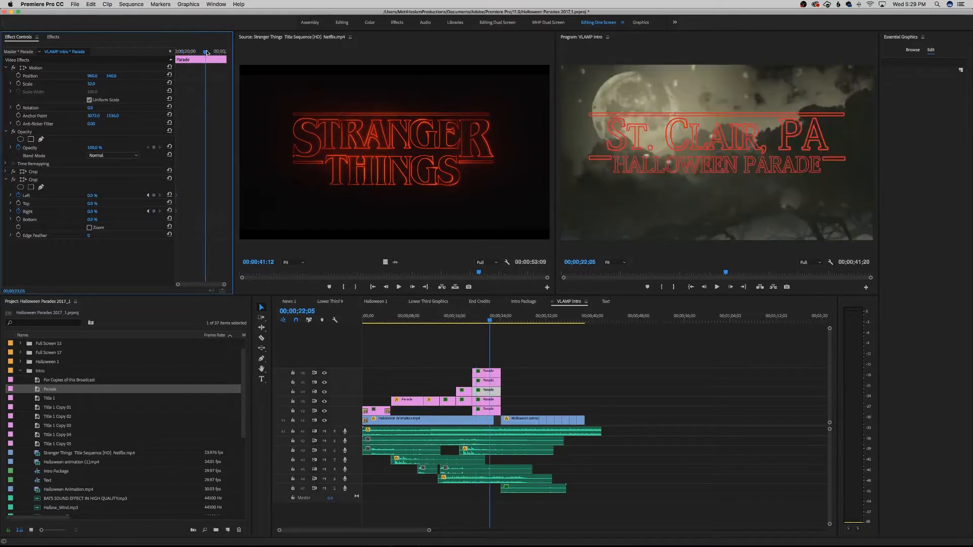
pyautogui.press('Left')
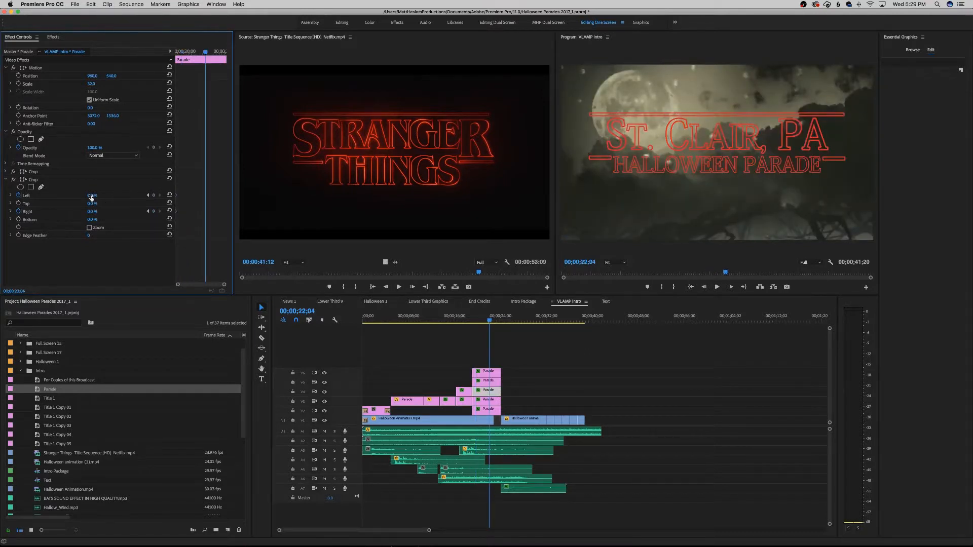
pyautogui.click(154, 195)
pyautogui.click(154, 212)
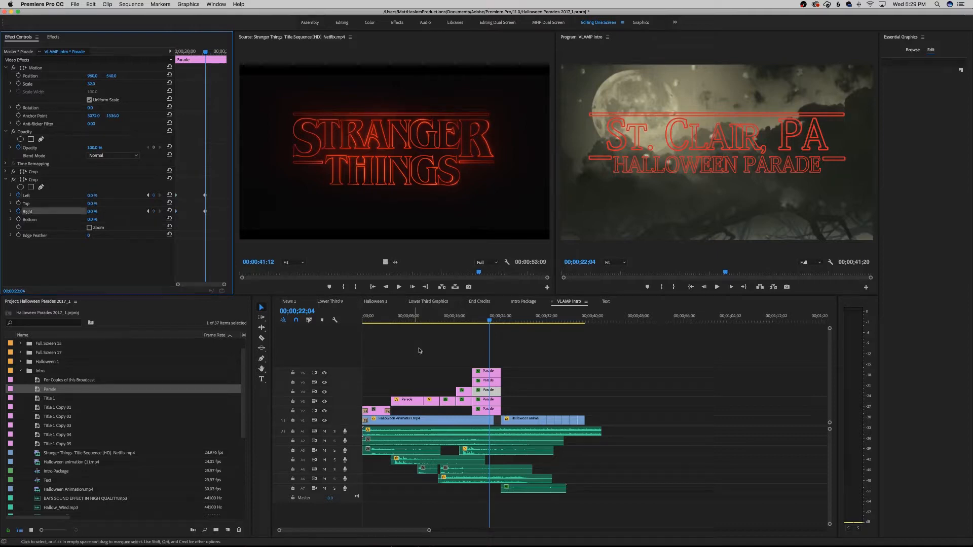
# - Add Left and Right keyframes to the V5 Parade clip's second Crop and move them to the clip's end
pyautogui.click(491, 380)
pyautogui.click(153, 195)
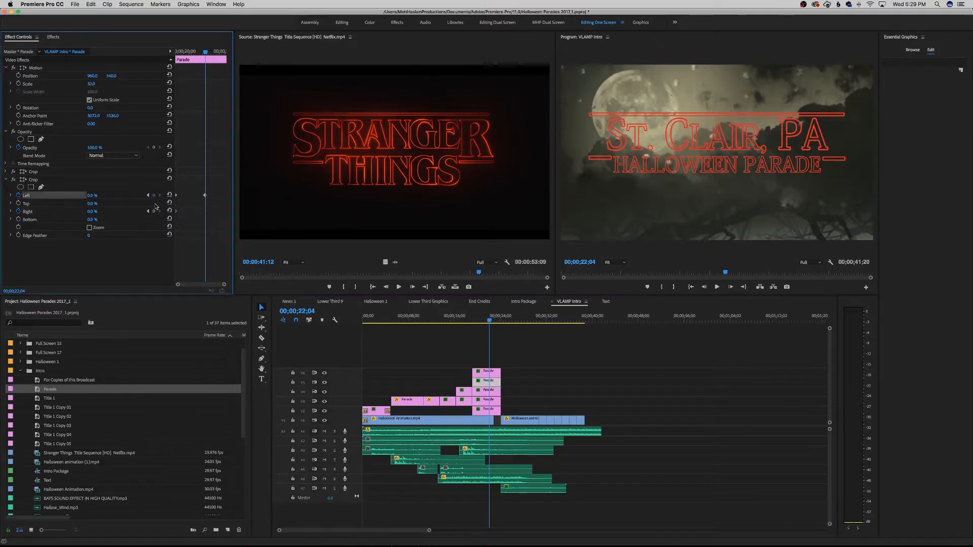
pyautogui.click(155, 211)
pyautogui.moveTo(197, 183); pyautogui.dragTo(223, 245)
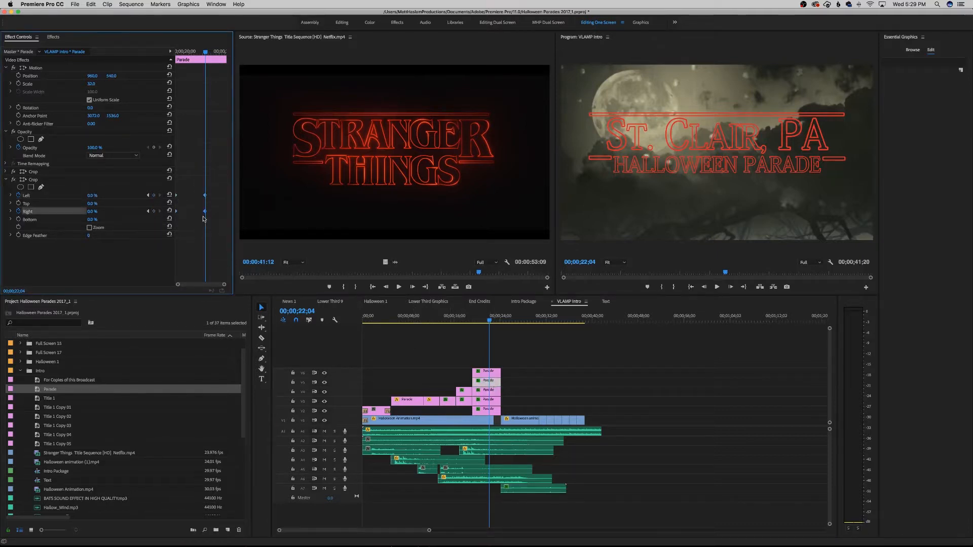
pyautogui.moveTo(204, 212); pyautogui.dragTo(211, 216)
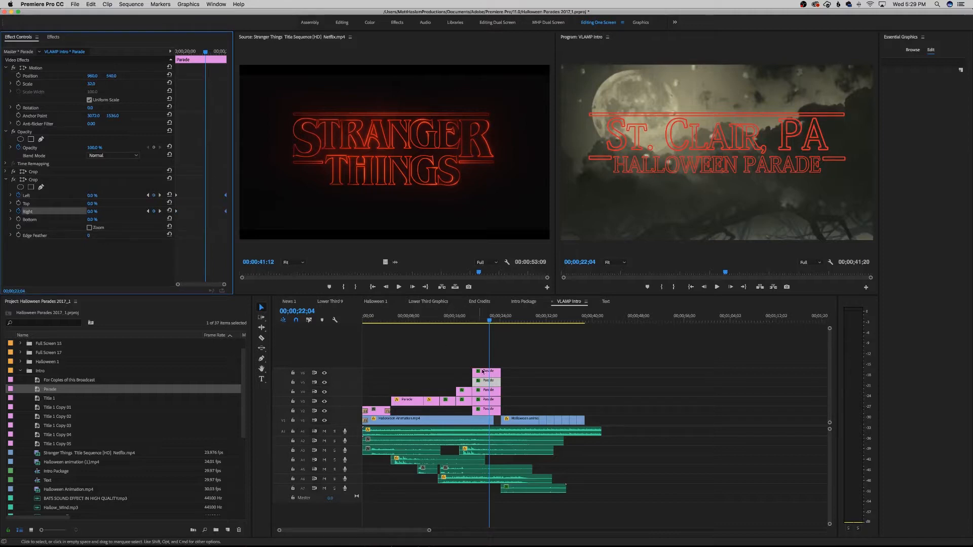
# - Add Left and Right keyframes to the V6 Parade clip's second Crop, and move the V4 clip's closing keyframes to its end
pyautogui.click(484, 373)
pyautogui.click(154, 196)
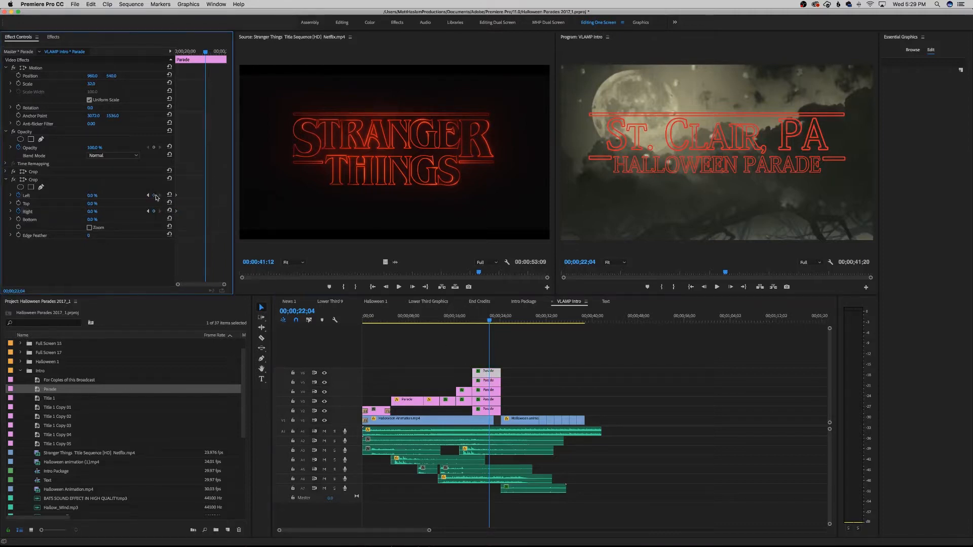
pyautogui.click(154, 211)
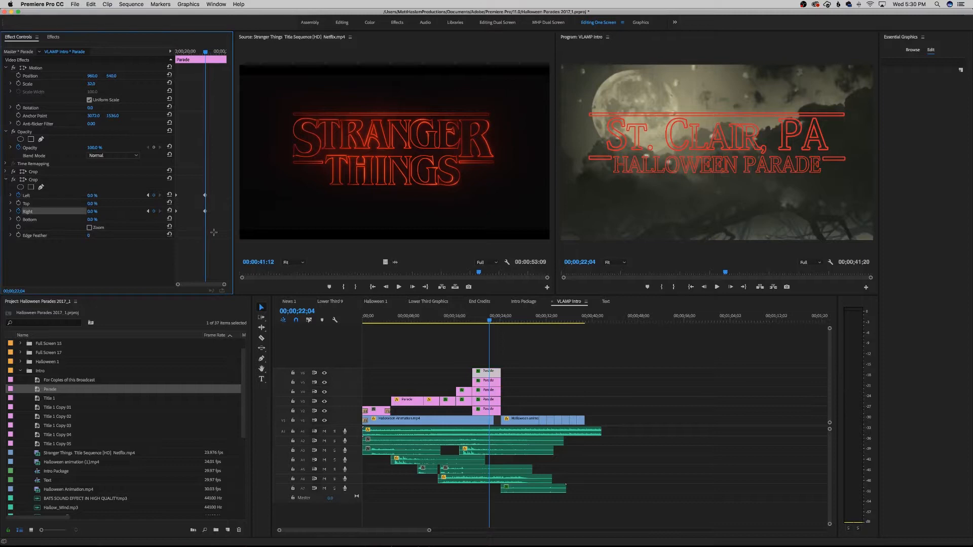
pyautogui.click(490, 392)
pyautogui.moveTo(205, 192); pyautogui.dragTo(214, 232)
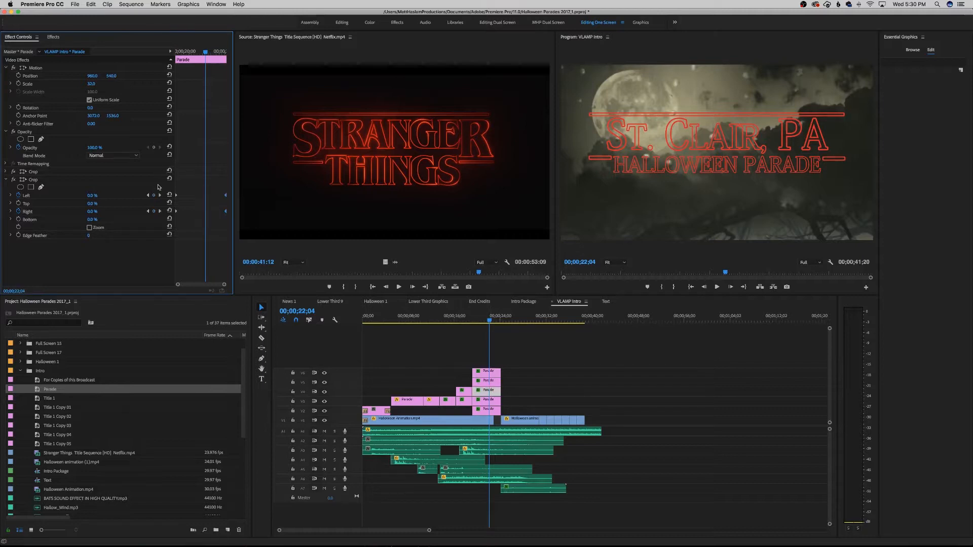
# - At the V4 Parade clip's first keyframes, set the second Crop's Left and Right values to 50%
pyautogui.click(149, 196)
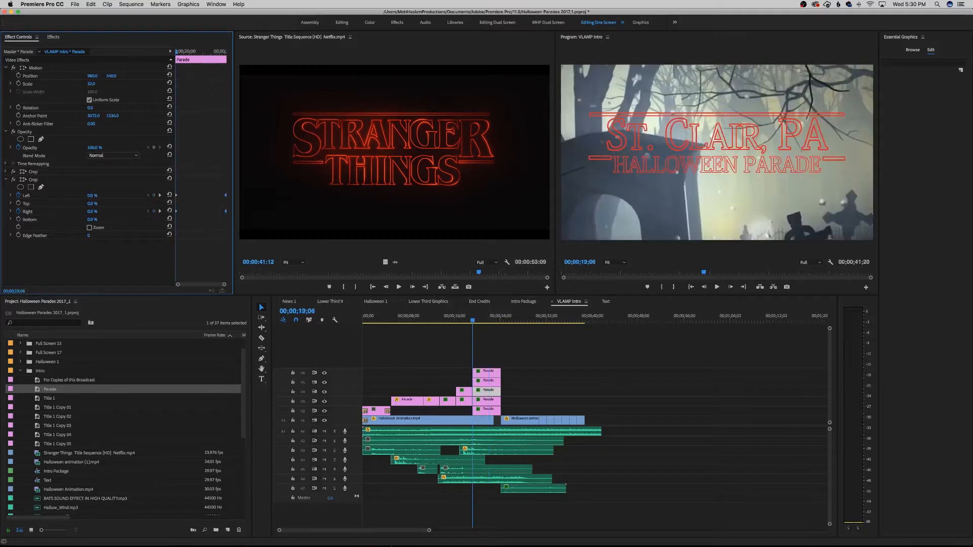
pyautogui.click(92, 195)
pyautogui.write('50')
pyautogui.press('Return')
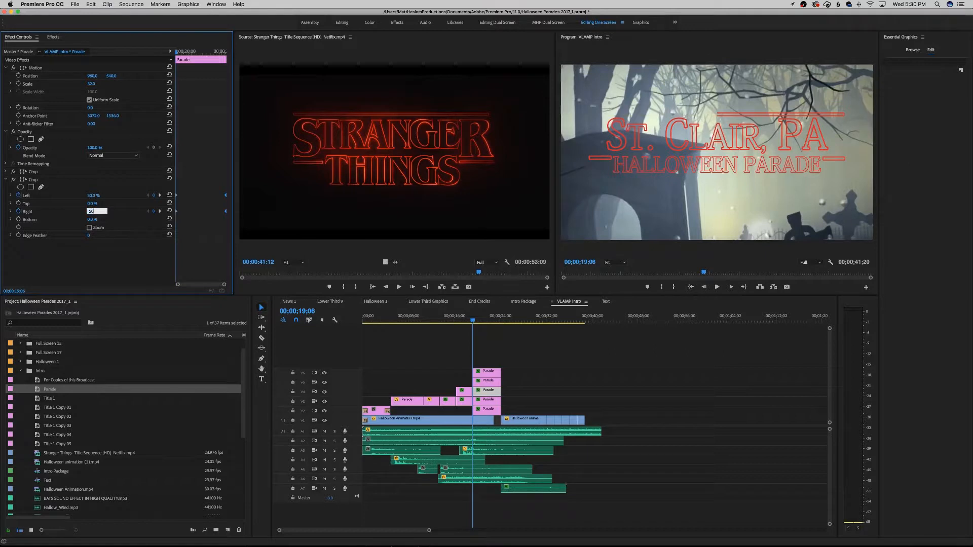
# - At the V5 Parade clip's first keyframes, set the second Crop's Left and Right values to 50%
pyautogui.click(487, 382)
pyautogui.click(93, 195)
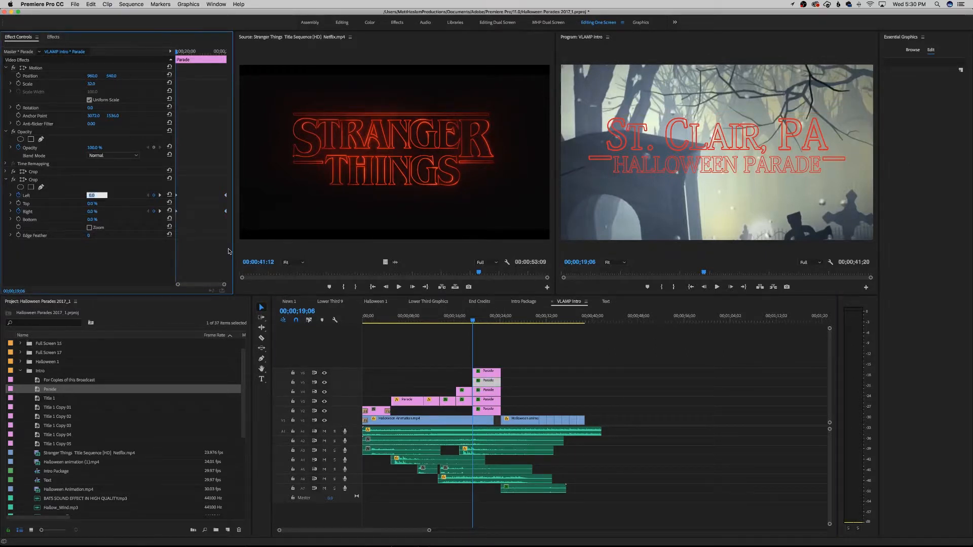
pyautogui.press('Return')
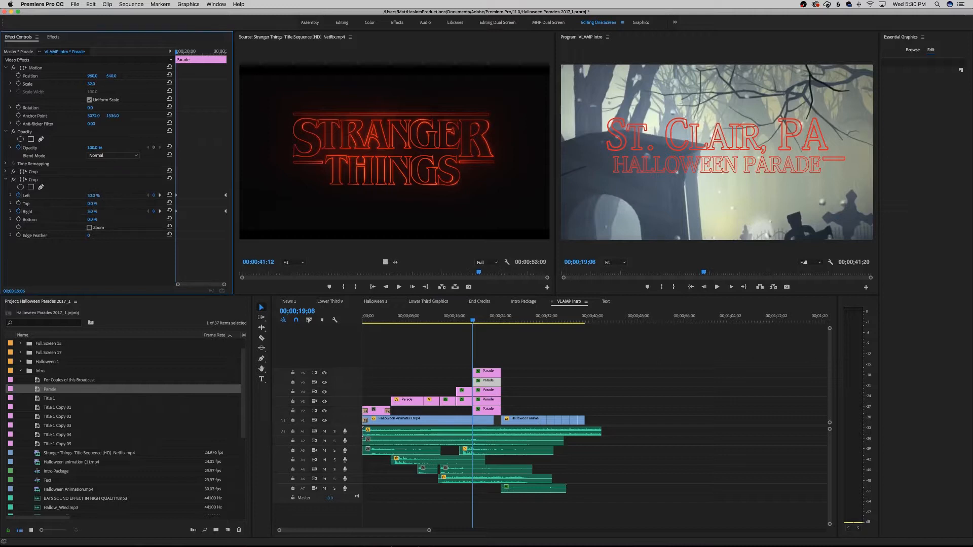
pyautogui.click(96, 212)
pyautogui.press('Return')
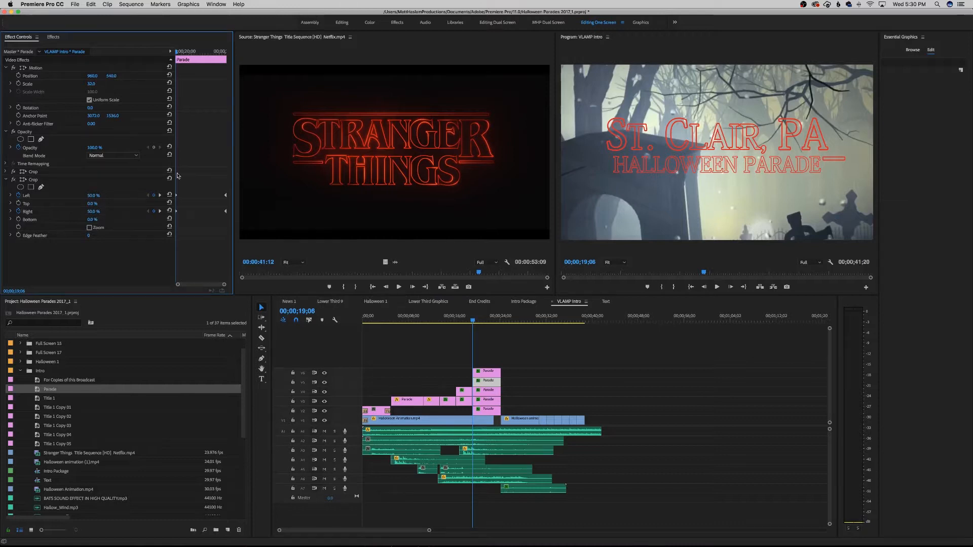
# - At the V6 Parade clip's first keyframes, set the second Crop's Left and Right values to 50%
pyautogui.click(485, 372)
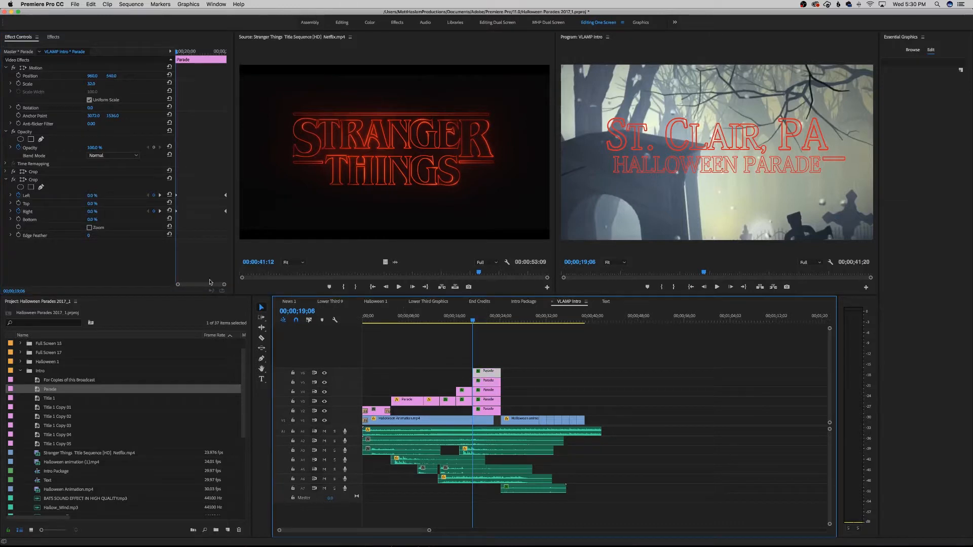
pyautogui.click(94, 197)
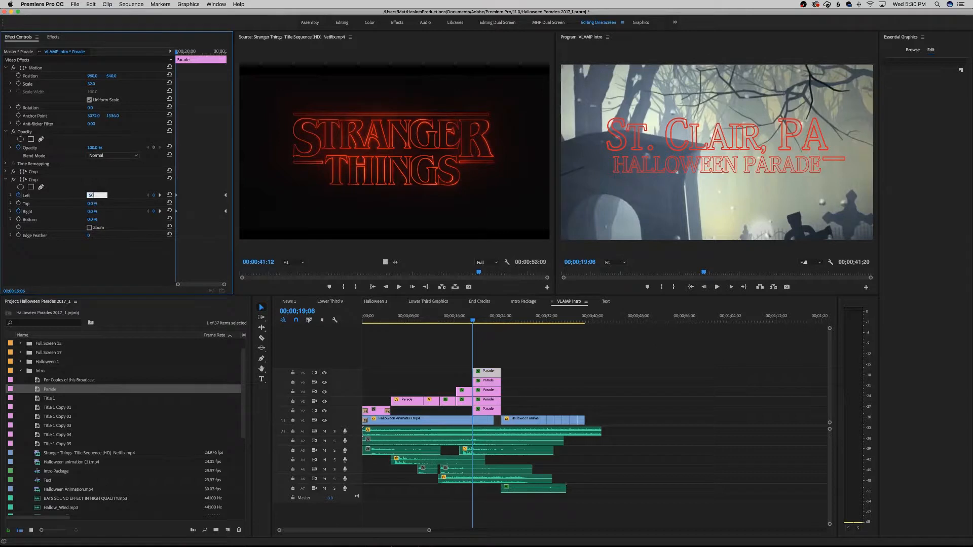
pyautogui.press('Return')
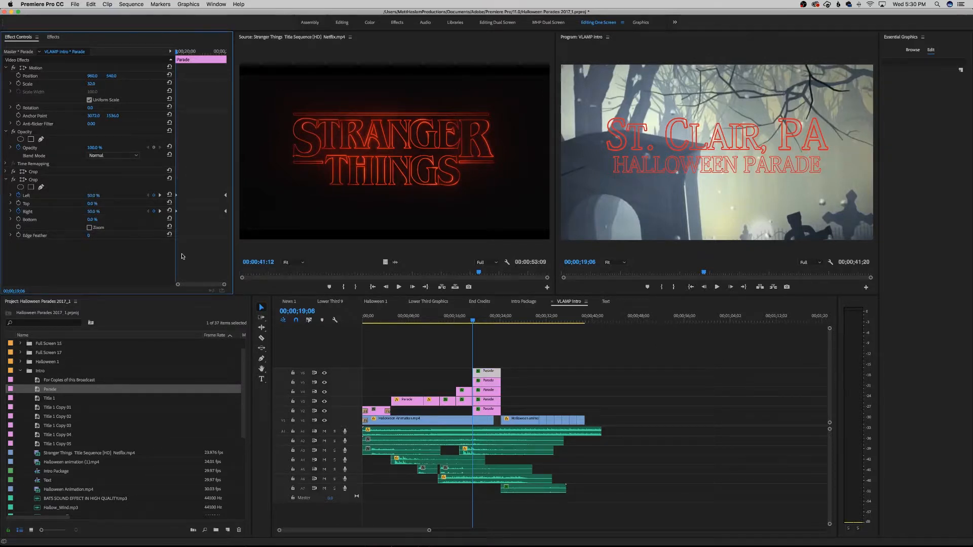
# - Play back and scrub through the layered Parade title to check the line animation
pyautogui.press('space')
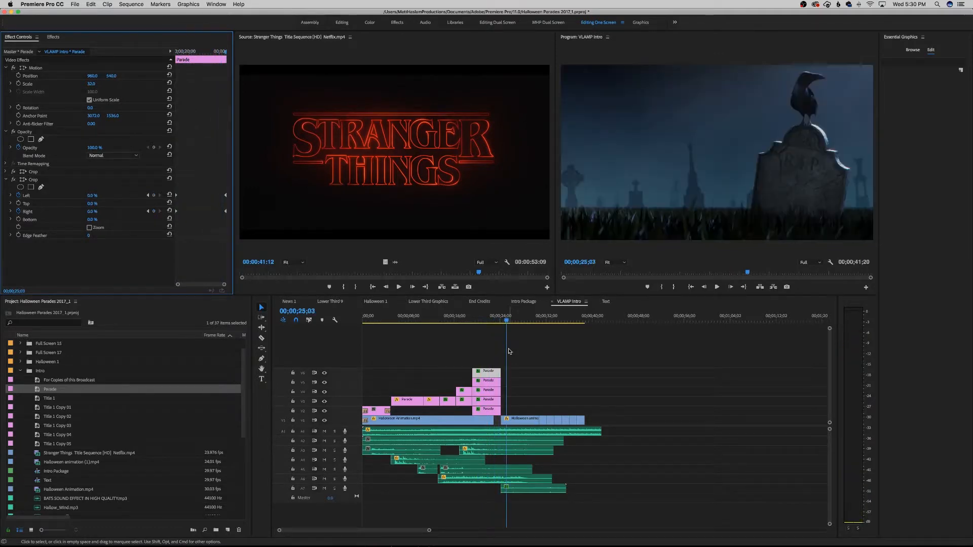
pyautogui.click(486, 322)
pyautogui.moveTo(486, 321); pyautogui.dragTo(506, 325)
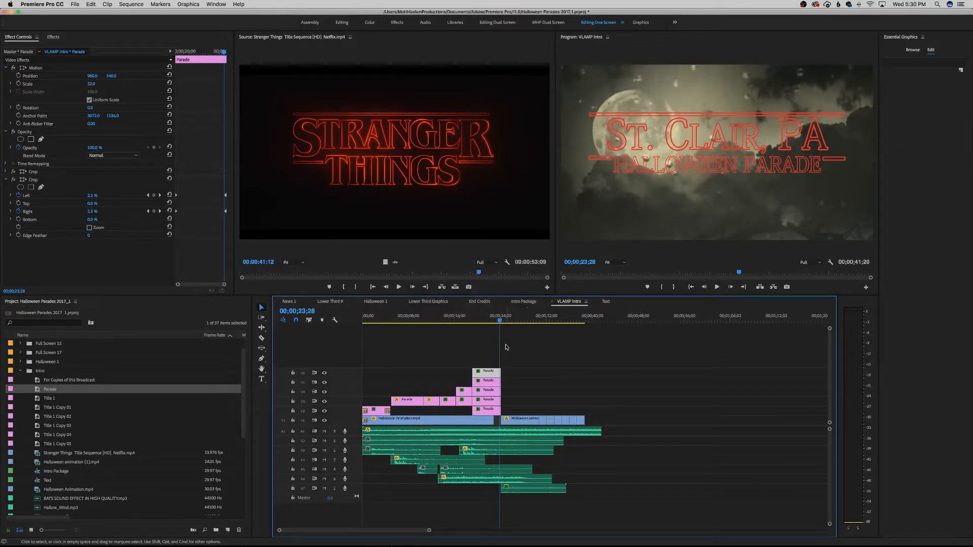
# - Review the Title 1 Copy 04 title in the Intro Package sequence, checking its font and text in the title editor
pyautogui.click(522, 301)
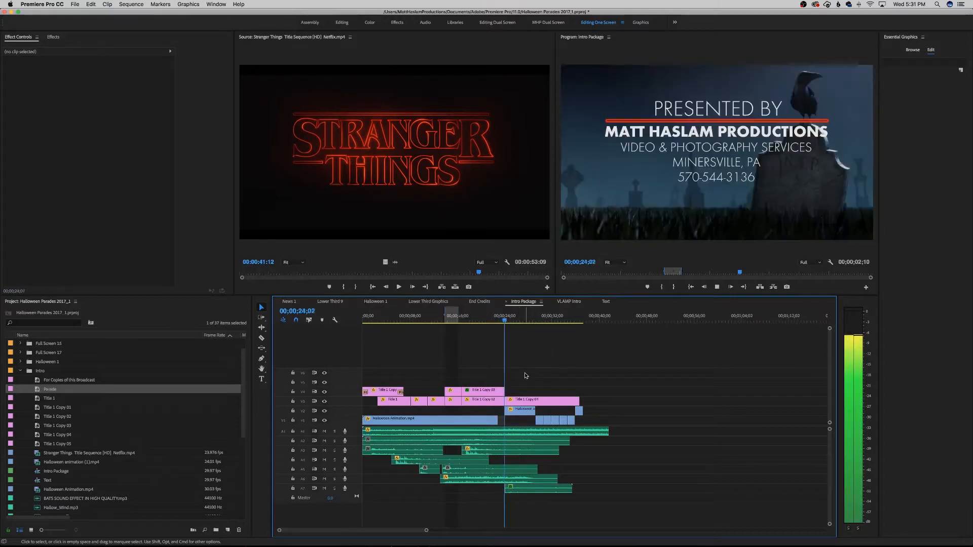
pyautogui.press('space')
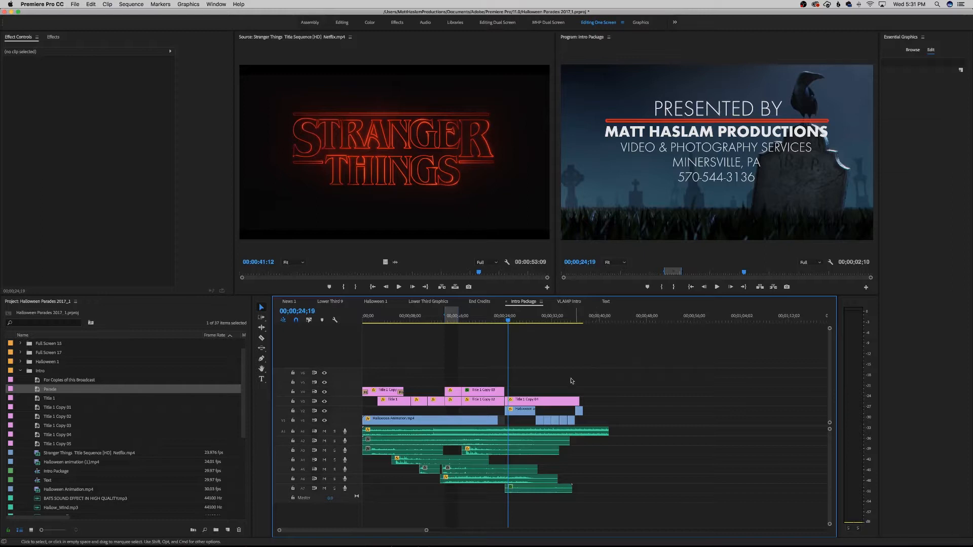
pyautogui.doubleClick(553, 401)
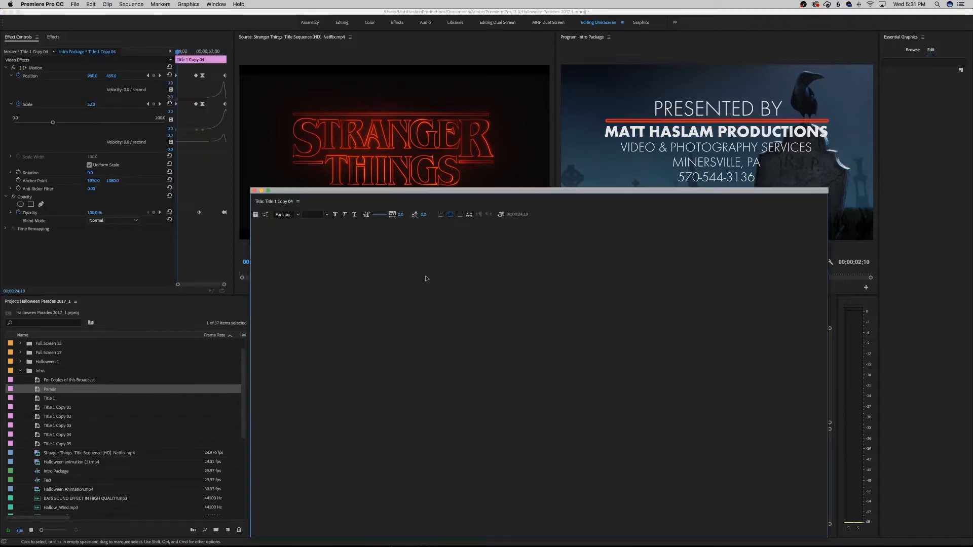
pyautogui.click(303, 214)
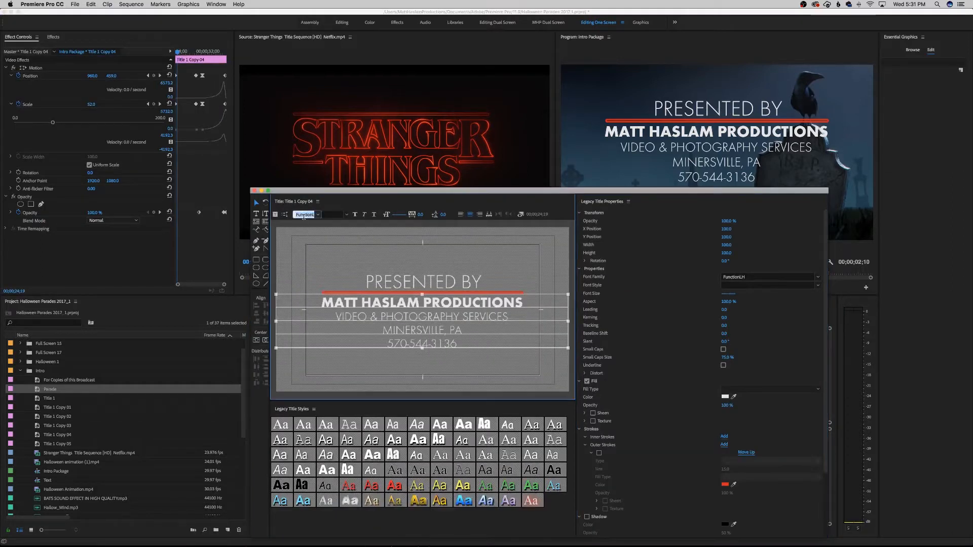
pyautogui.click(317, 215)
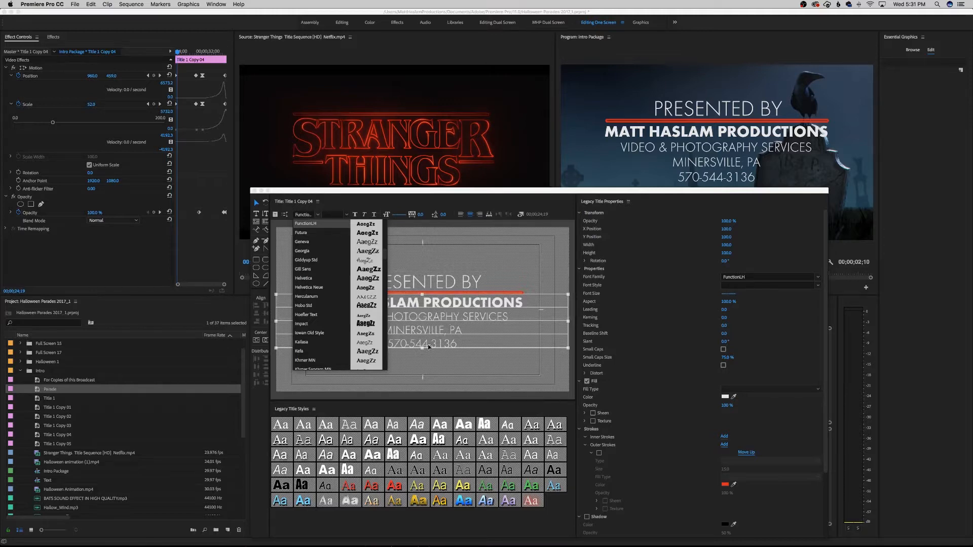
pyautogui.click(451, 306)
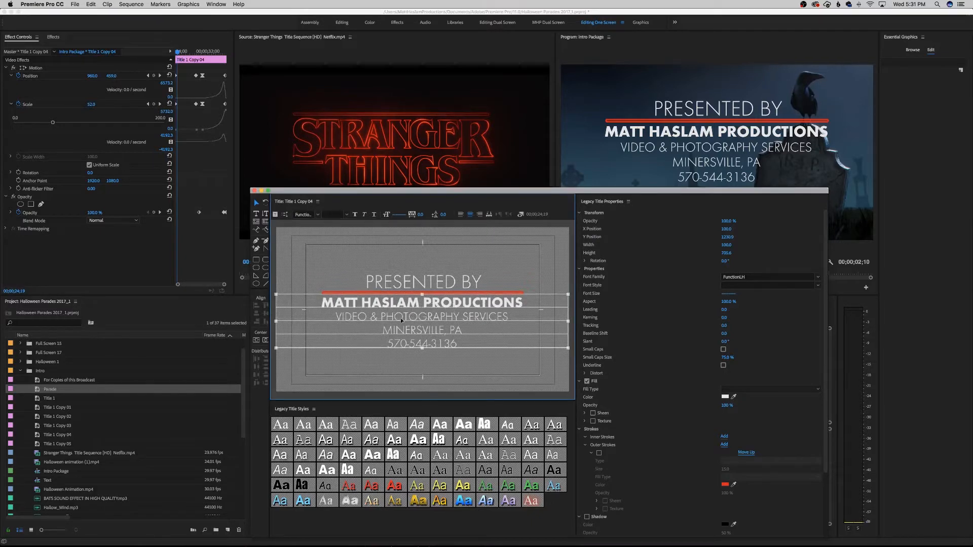
pyautogui.doubleClick(426, 332)
pyautogui.click(255, 190)
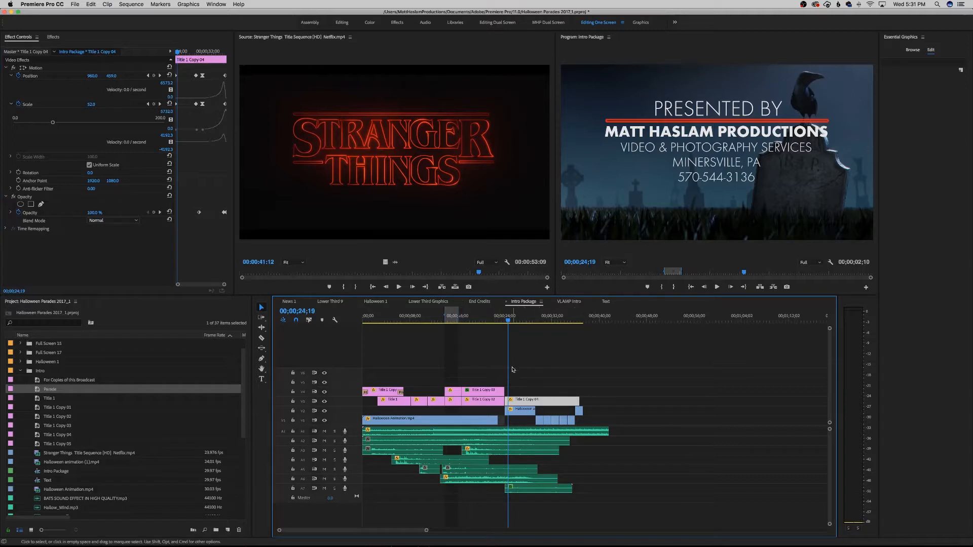
# - Paste the Intro Package's Title 1 Copy 04 clip into the VLAMP Intro sequence on V2 directly after the Parade clips, and preview it
pyautogui.click(570, 301)
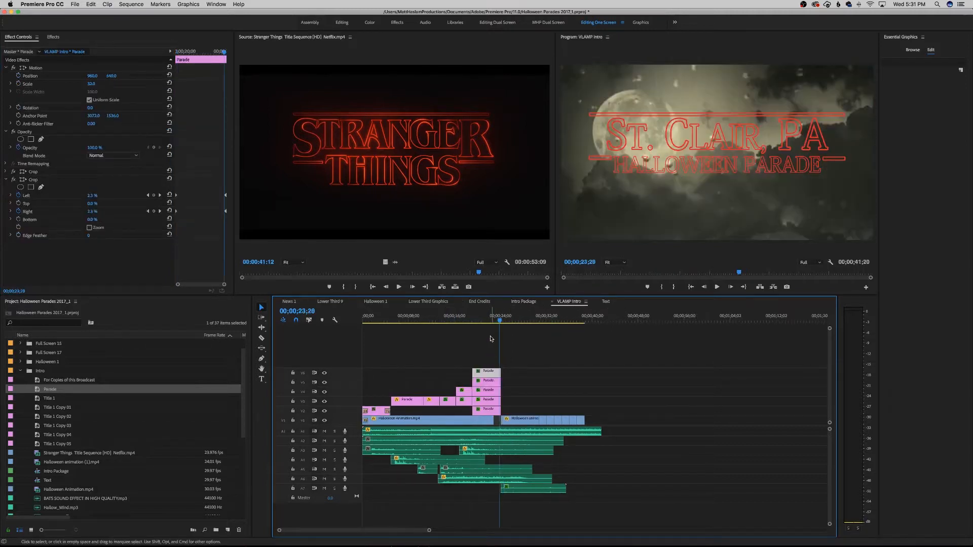
pyautogui.click(484, 317)
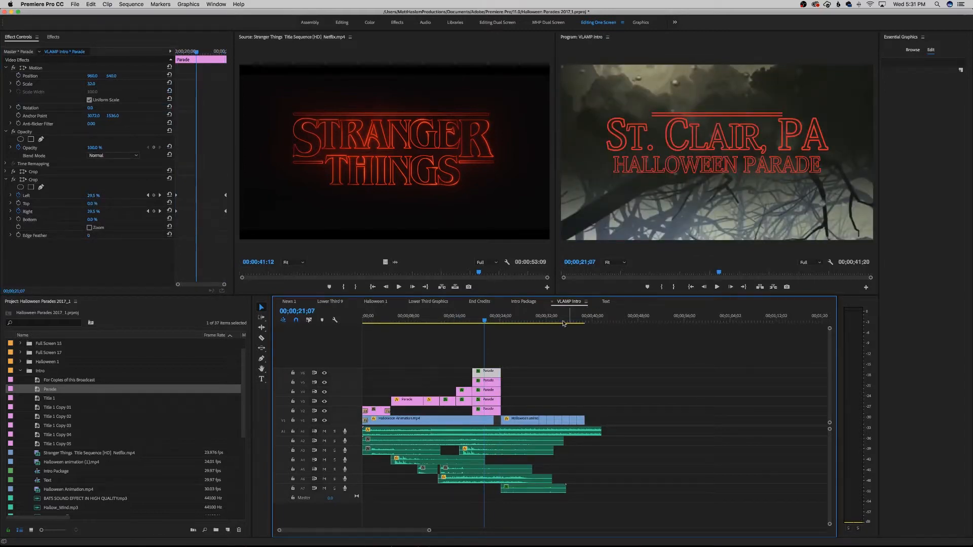
pyautogui.click(515, 322)
pyautogui.press('super+v')
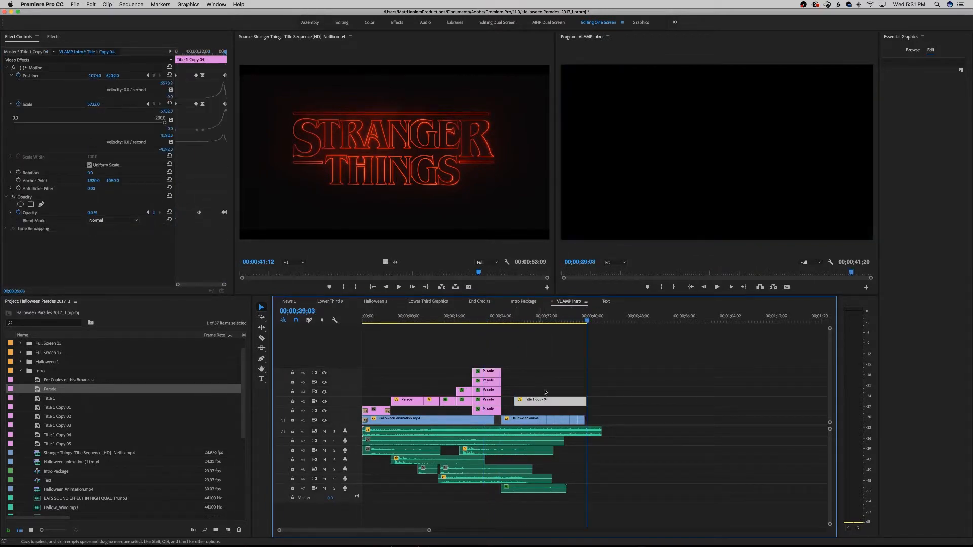
pyautogui.moveTo(546, 404); pyautogui.dragTo(525, 414)
pyautogui.click(489, 316)
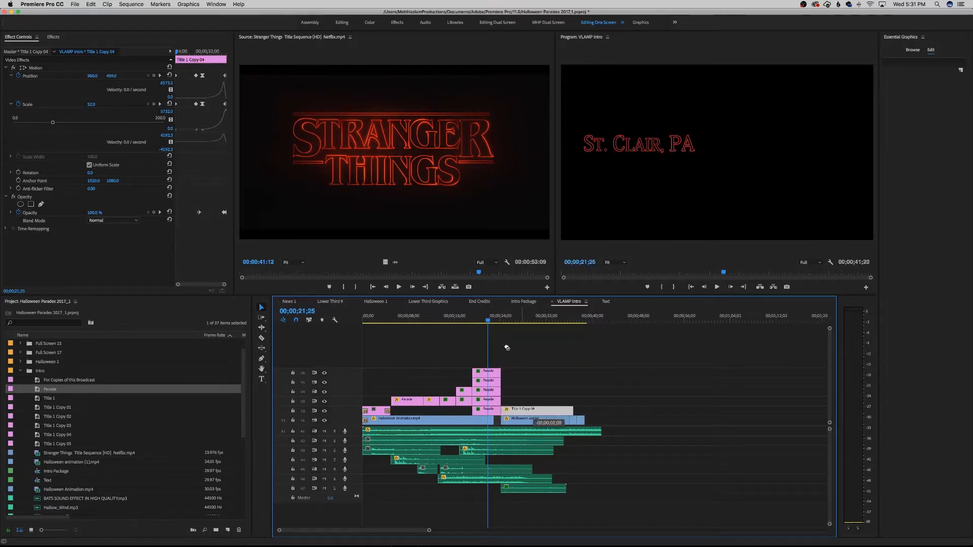
pyautogui.press('space')
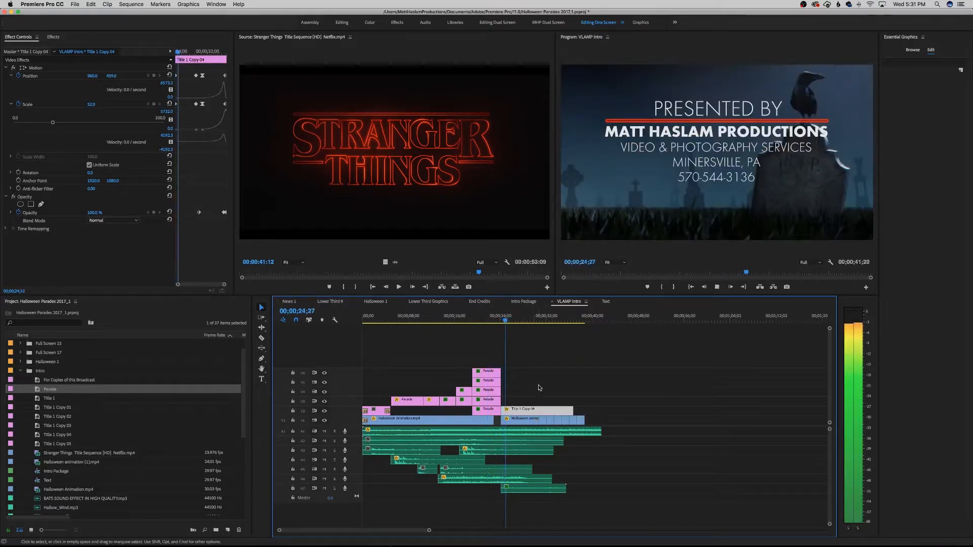
pyautogui.press('space')
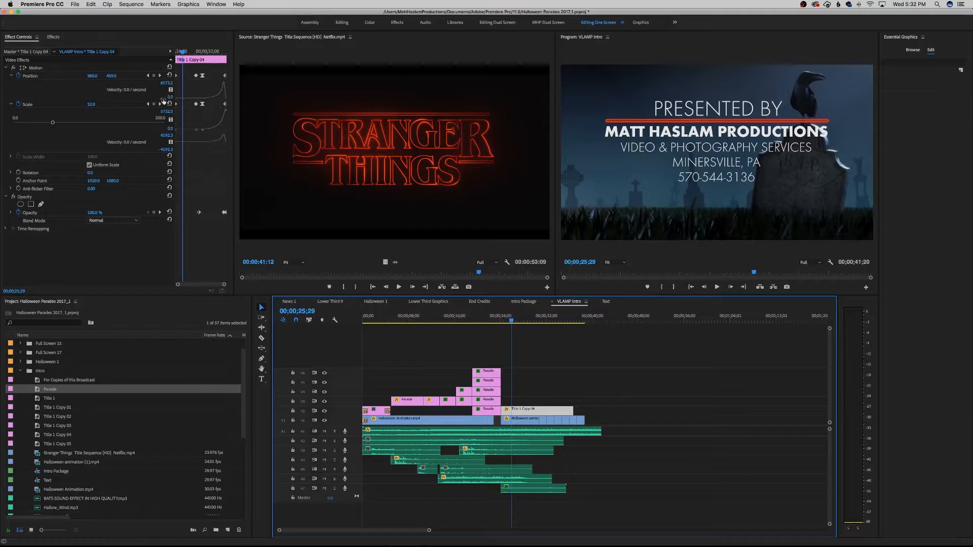
# - Check the pasted title's Motion keyframes and delete the clip from V2
pyautogui.click(71, 68)
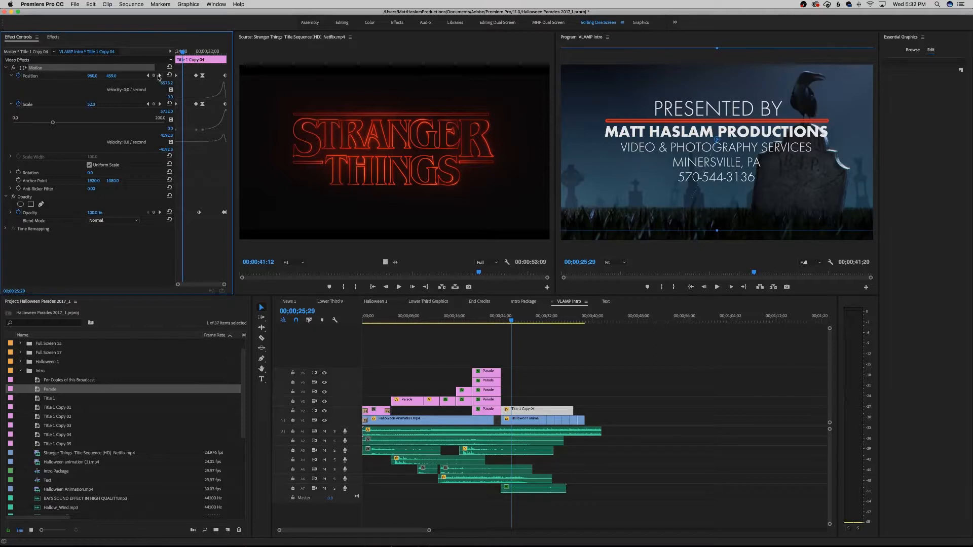
pyautogui.click(148, 76)
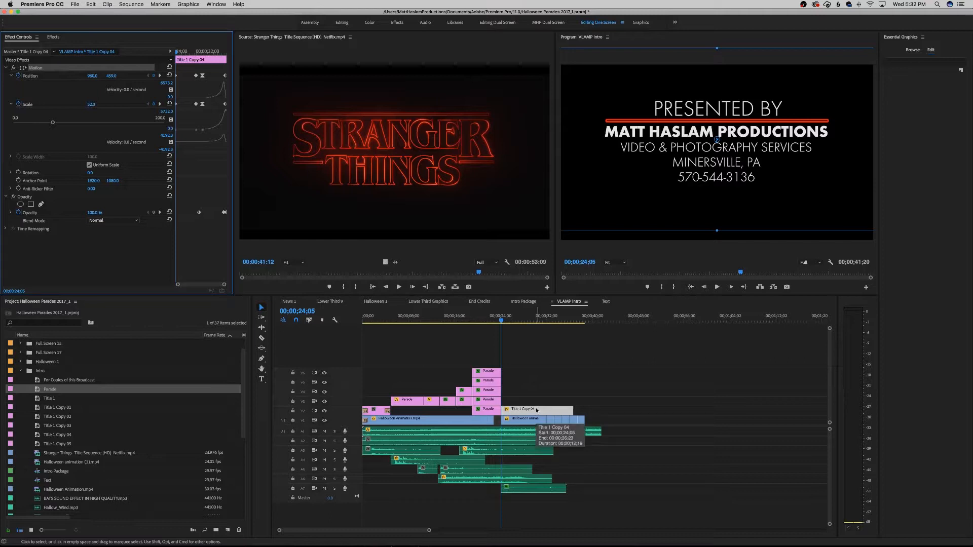
pyautogui.press('Delete')
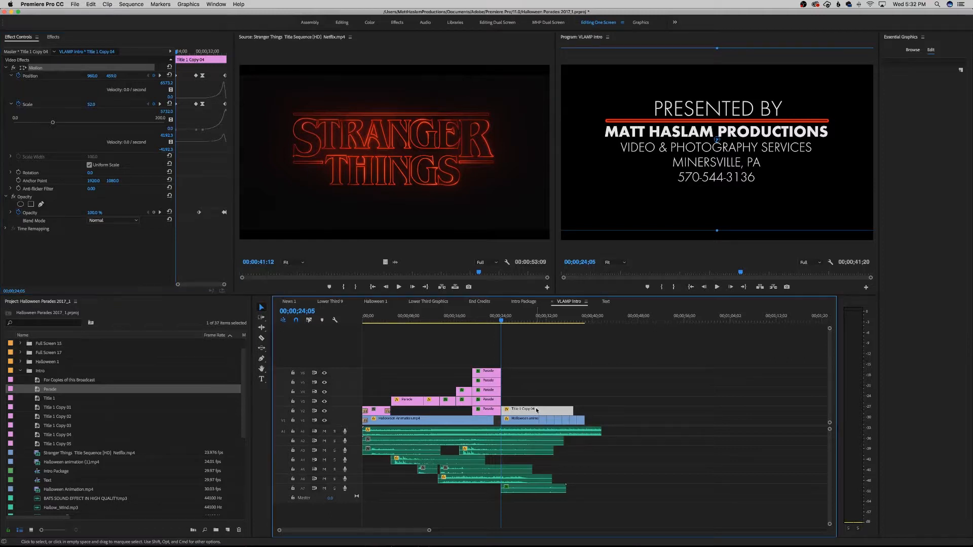
# - Add Title 1 Copy 04 from the project on V2, spanning the closing Halloween animation clips
pyautogui.moveTo(70, 436); pyautogui.dragTo(580, 411)
pyautogui.click(555, 411)
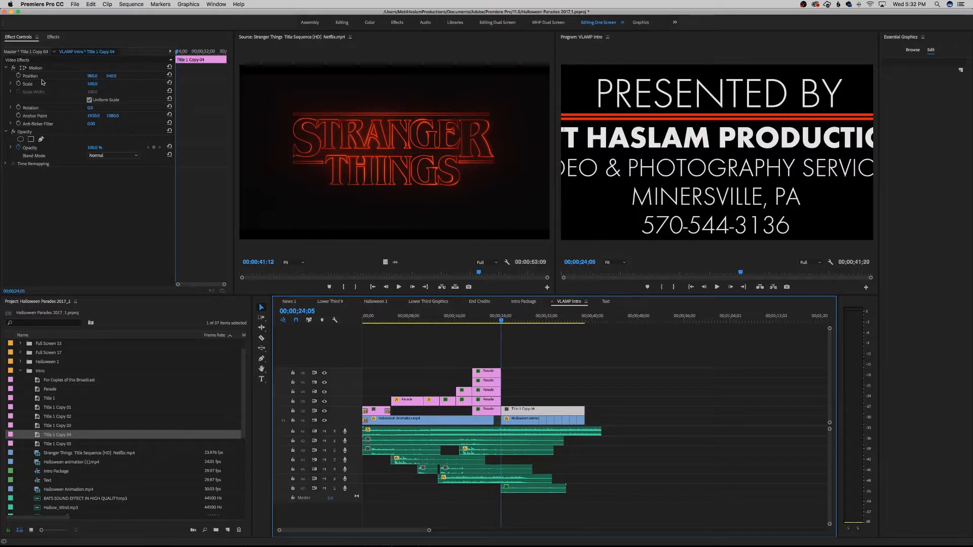
# - Enable Position and Scale keyframes at the Title 1 Copy 04 clip's start, set its Scale to 61, and preview it
pyautogui.click(18, 76)
pyautogui.click(18, 83)
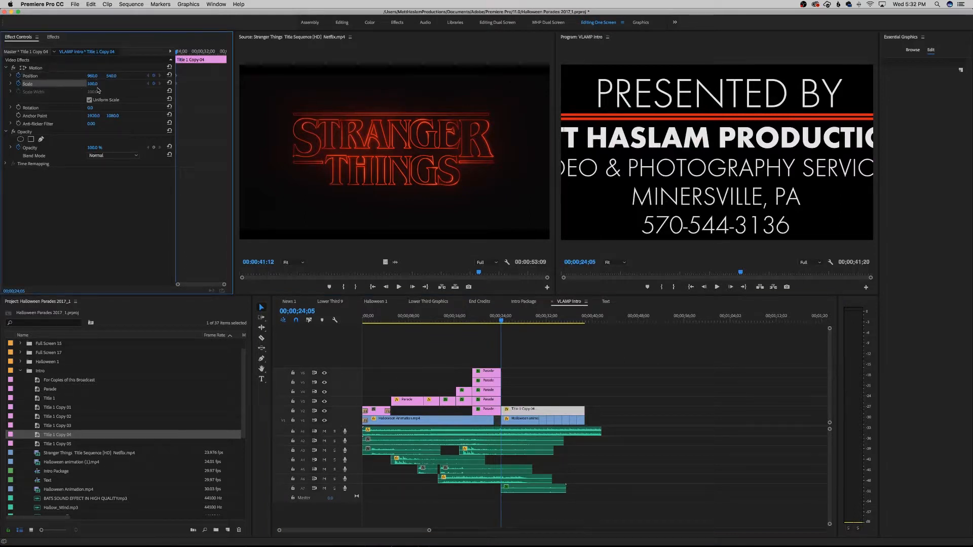
pyautogui.moveTo(92, 84); pyautogui.dragTo(72, 85)
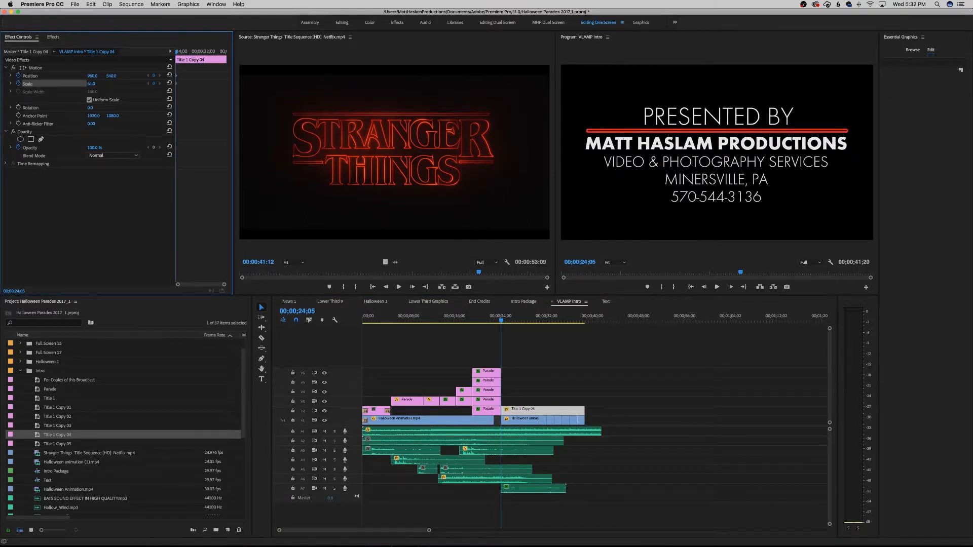
pyautogui.click(535, 390)
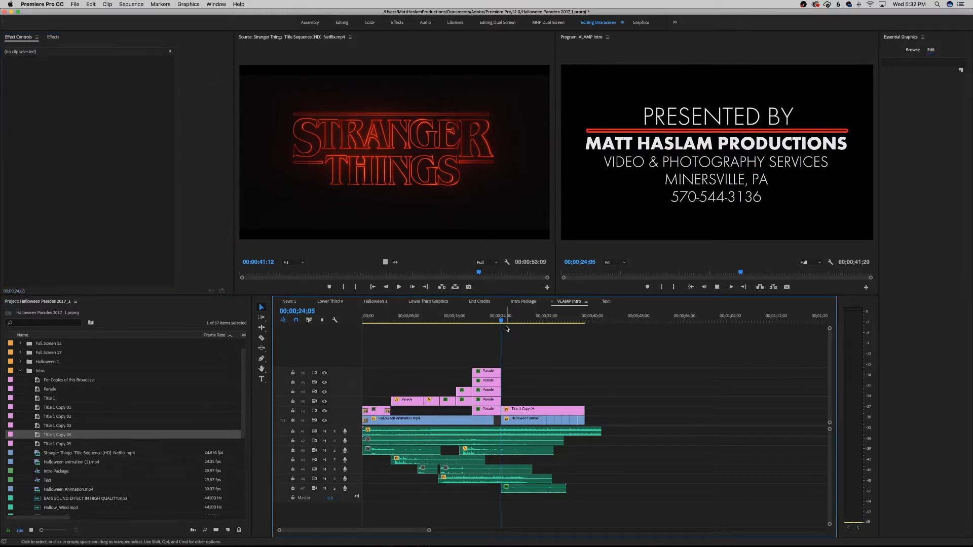
pyautogui.press('space')
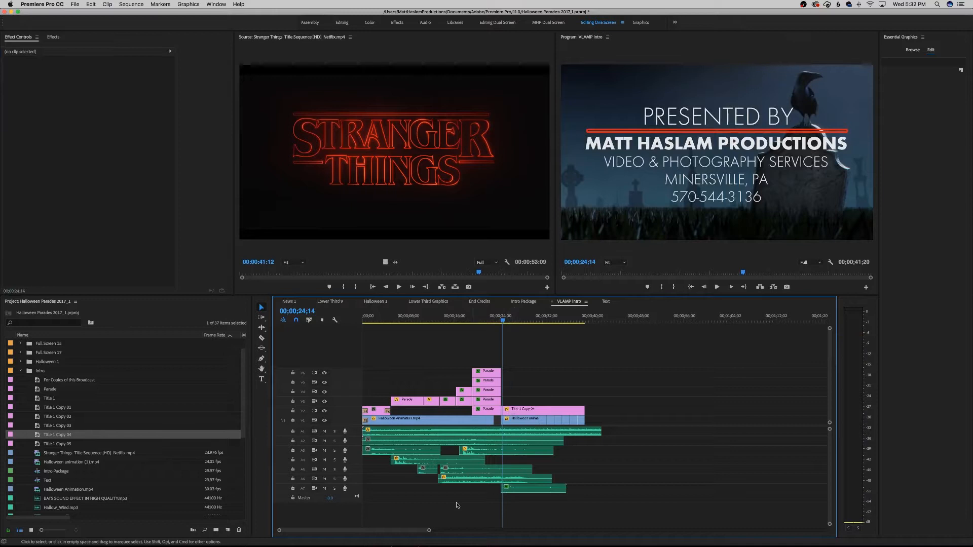
# - Move the Title 1 Copy 04 clip up from V2 to V7, keeping its start at the end of the Parade clips
pyautogui.moveTo(430, 531); pyautogui.dragTo(357, 535)
pyautogui.click(496, 320)
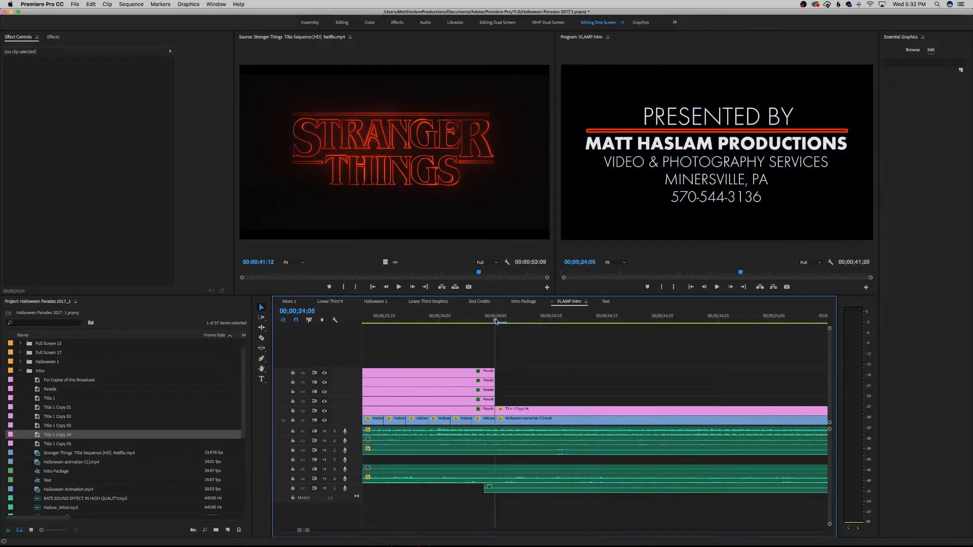
pyautogui.moveTo(499, 323); pyautogui.dragTo(506, 321)
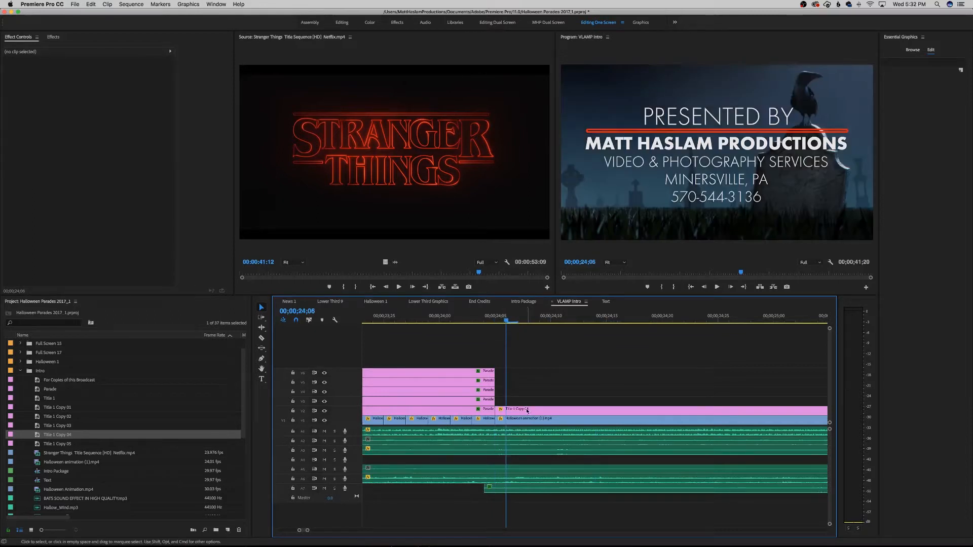
pyautogui.moveTo(527, 411); pyautogui.dragTo(527, 361)
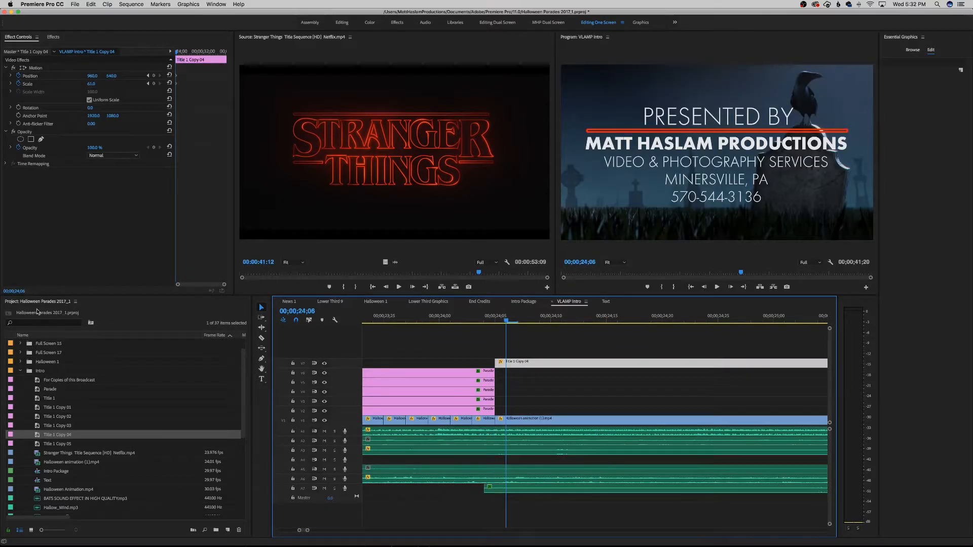
# - Apply a Film Dissolve transition to the start of the V7 Title 1 Copy 04 clip and play it back
pyautogui.click(51, 37)
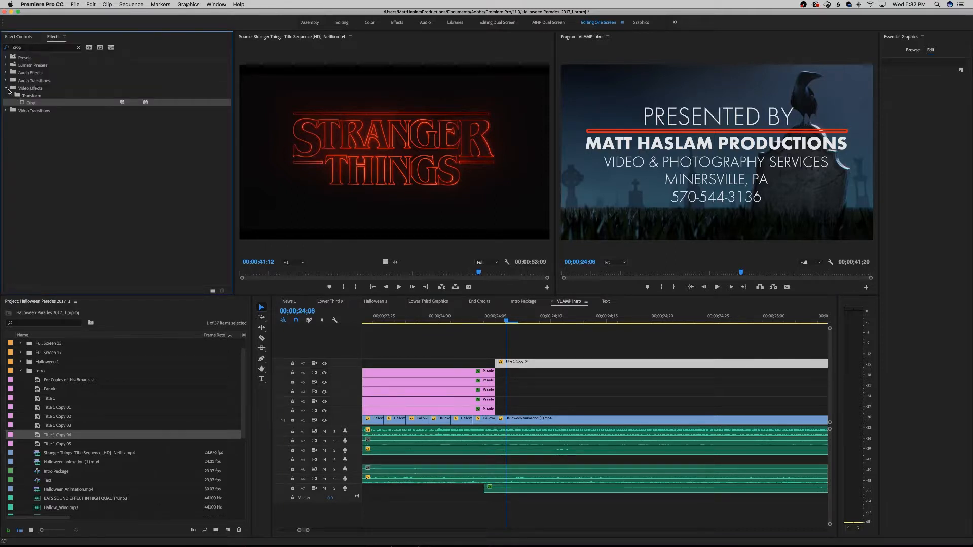
pyautogui.click(78, 47)
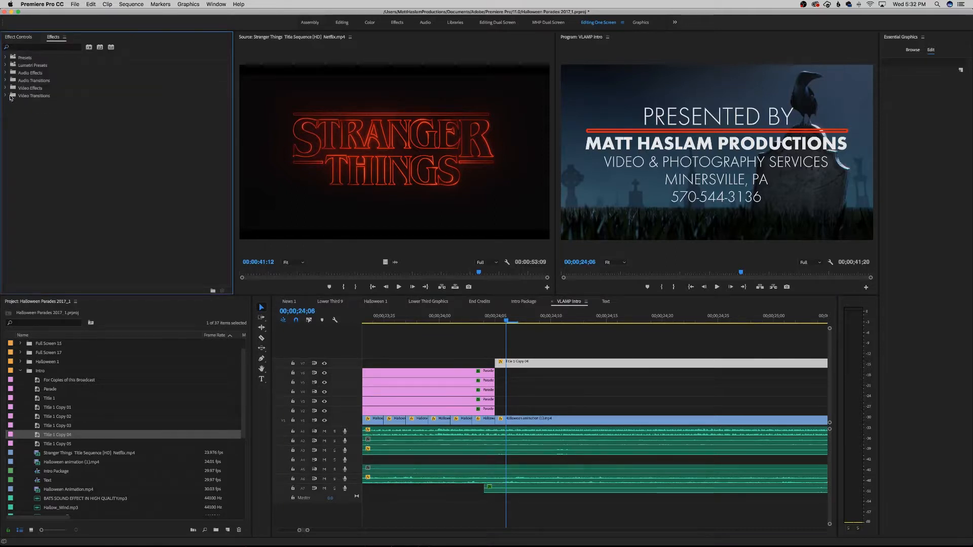
pyautogui.click(6, 96)
pyautogui.click(10, 110)
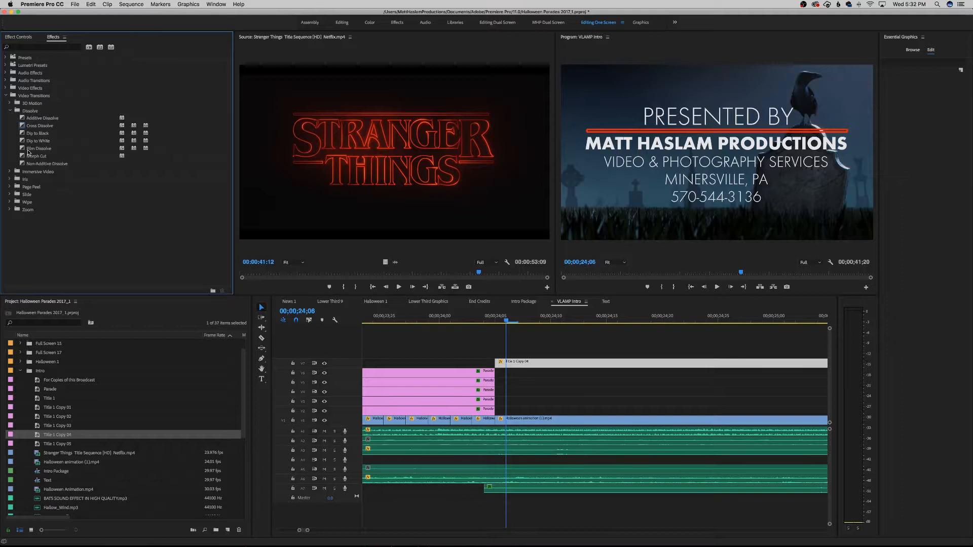
pyautogui.moveTo(28, 152); pyautogui.dragTo(508, 366)
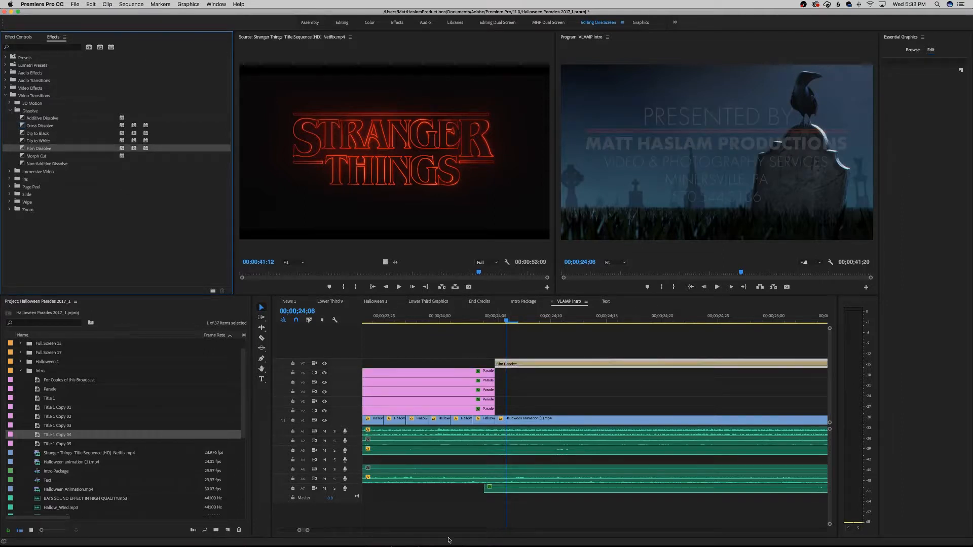
pyautogui.moveTo(307, 532); pyautogui.dragTo(338, 532)
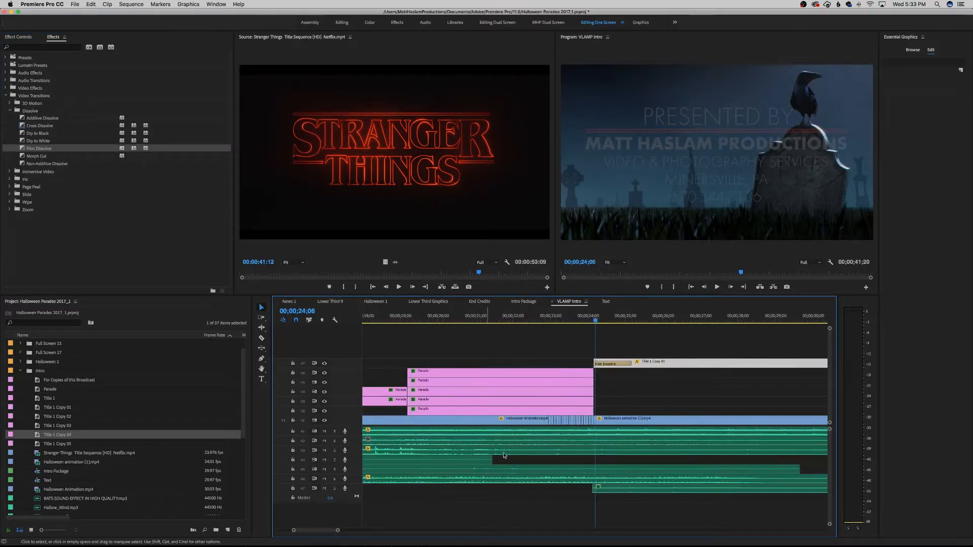
pyautogui.press('space')
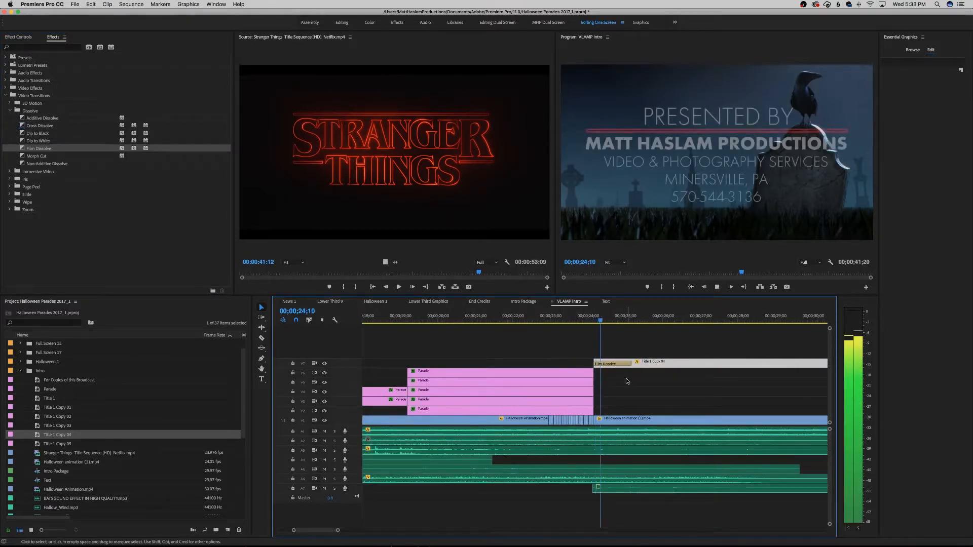
# - Shorten the Film Dissolve at the start of the V7 Title 1 Copy 04 clip to about half its length and play it back
pyautogui.press('space')
pyautogui.moveTo(628, 367); pyautogui.dragTo(613, 365)
pyautogui.click(589, 317)
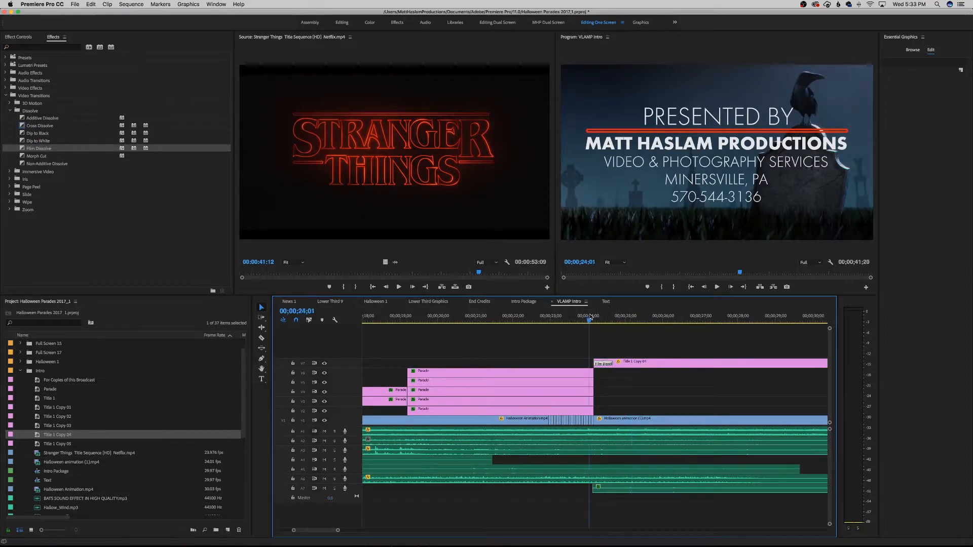
pyautogui.press('space')
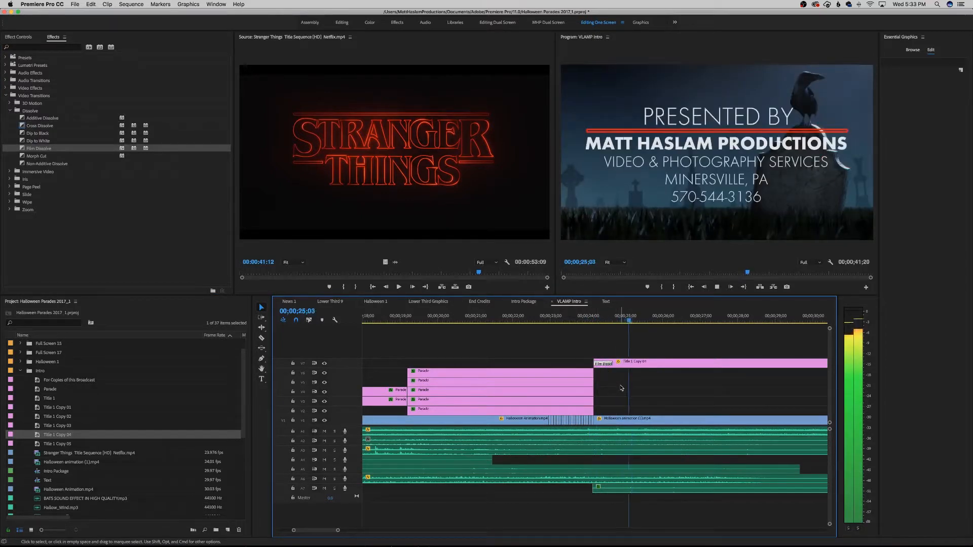
pyautogui.press('space')
# - Add Position and Scale keyframes to the Title 1 Copy 04 clip at 00;00;30;11, keeping the current values
pyautogui.click(633, 363)
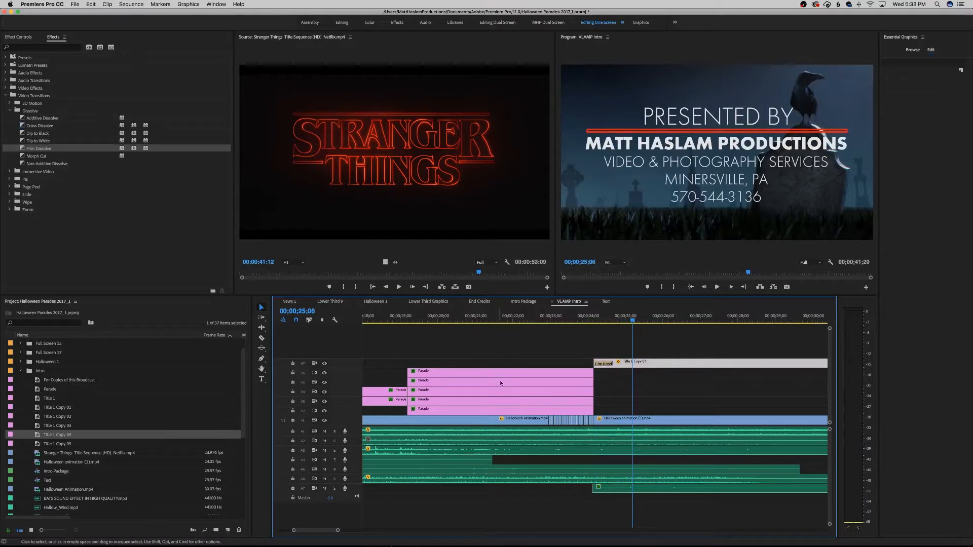
pyautogui.moveTo(338, 530); pyautogui.dragTo(427, 530)
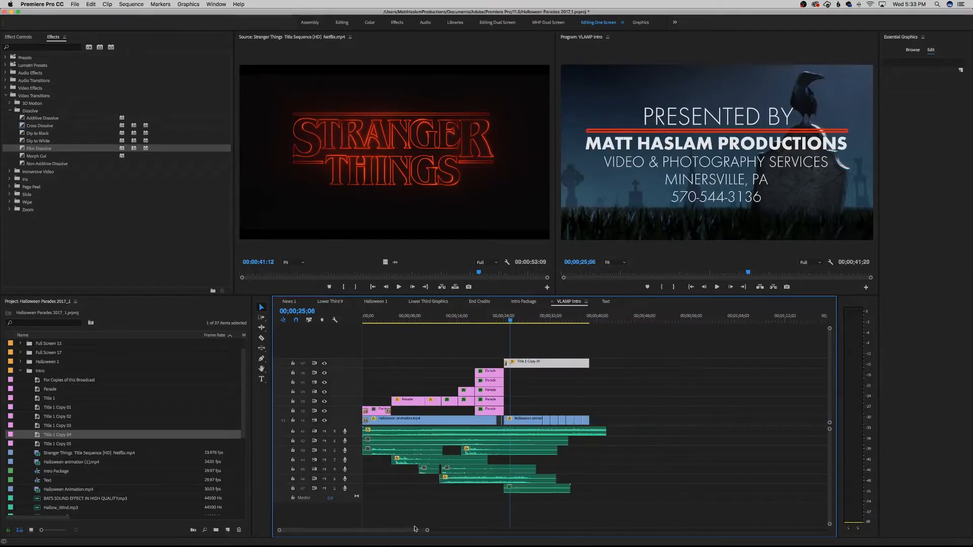
pyautogui.press('space')
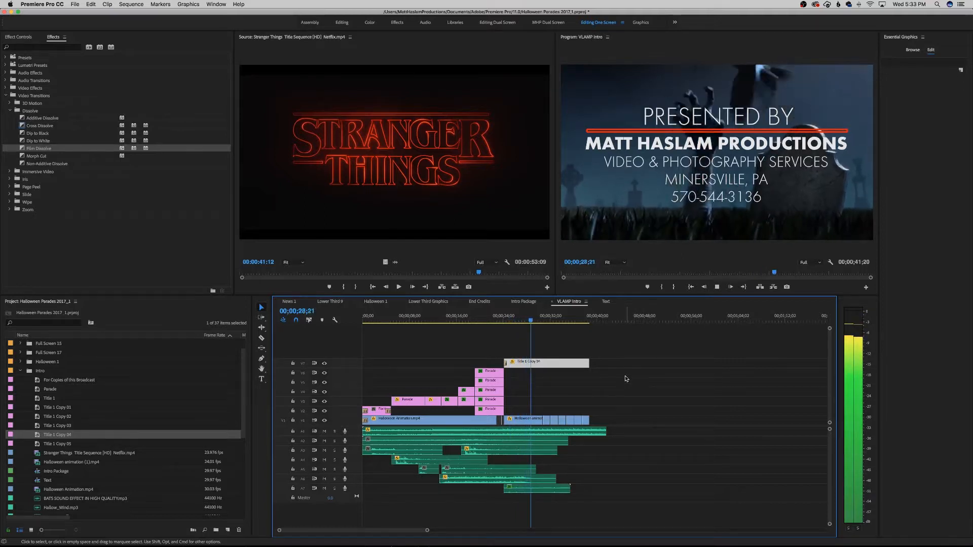
pyautogui.press('space')
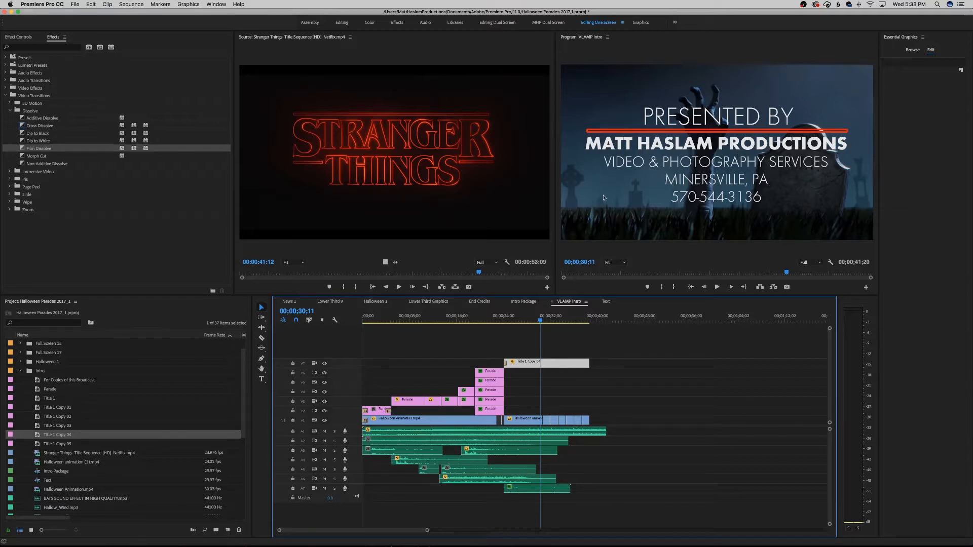
pyautogui.click(20, 38)
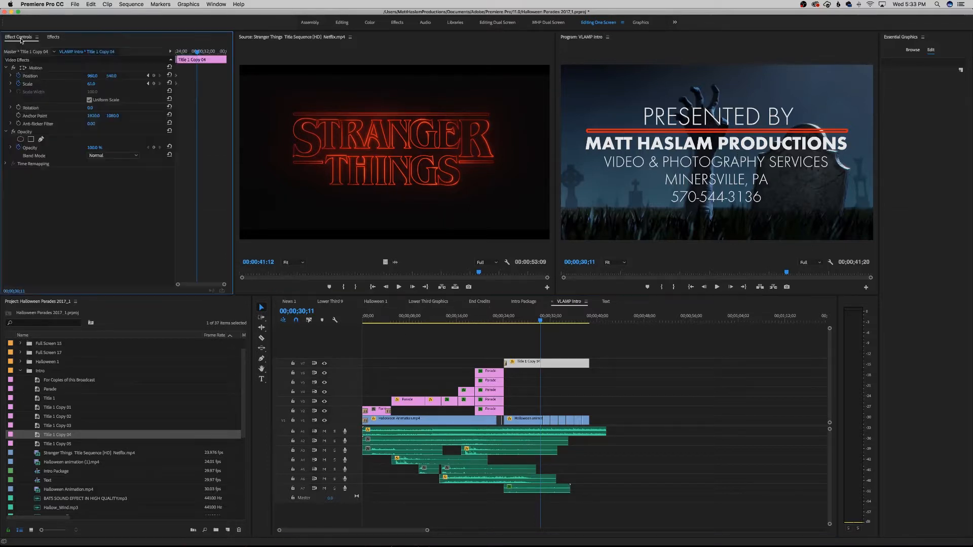
pyautogui.click(153, 75)
pyautogui.click(154, 83)
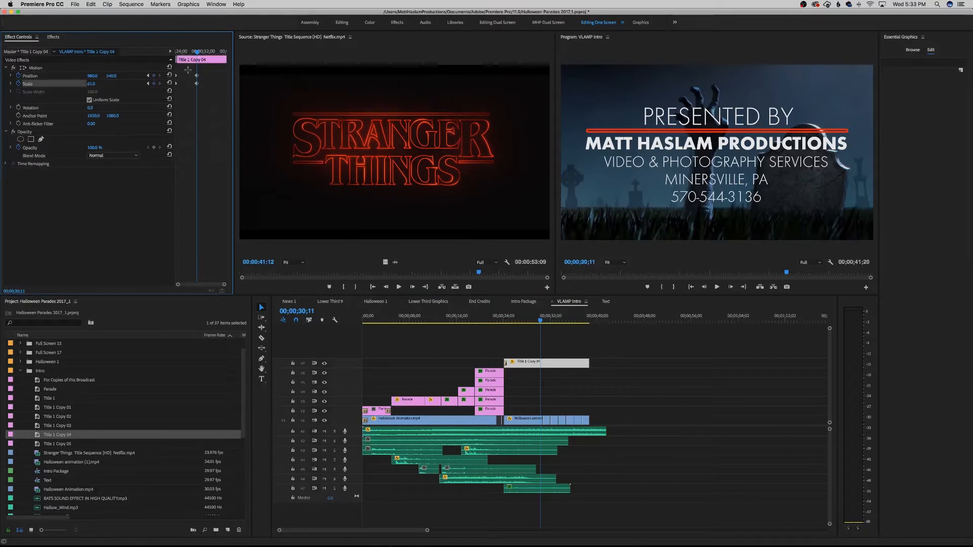
# - Set the temporal interpolation of the Position and Scale keyframes at 00;00;30;11 to Auto Bezier
pyautogui.rightClick(200, 87)
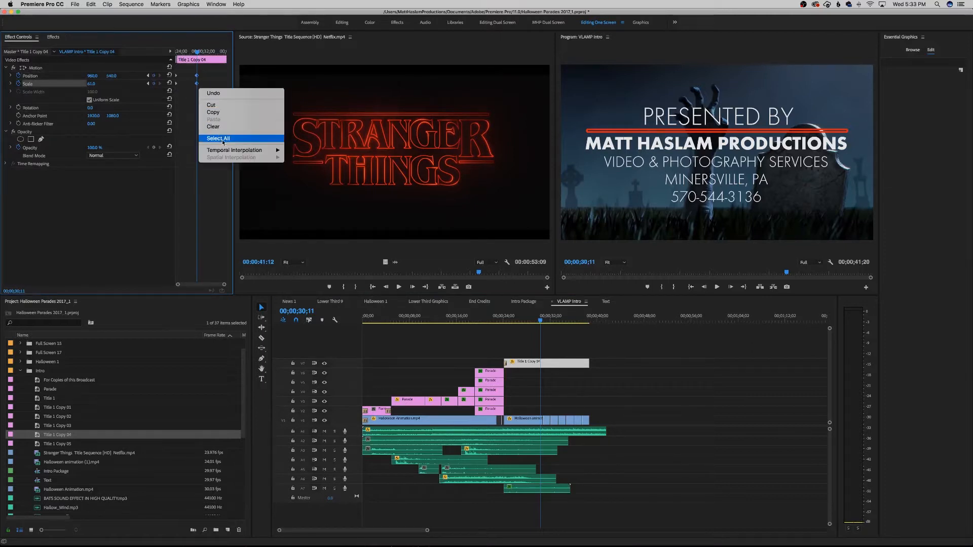
pyautogui.moveTo(253, 151)
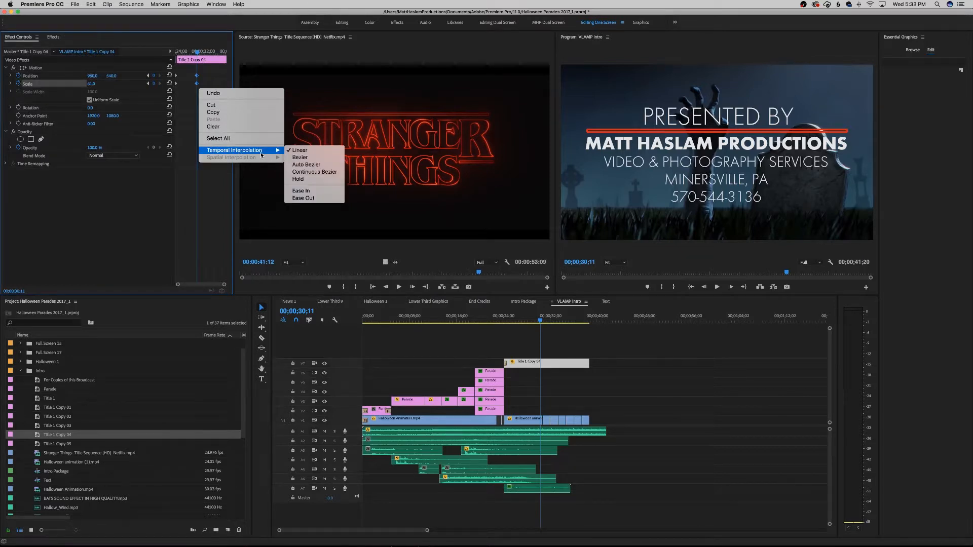
pyautogui.click(301, 166)
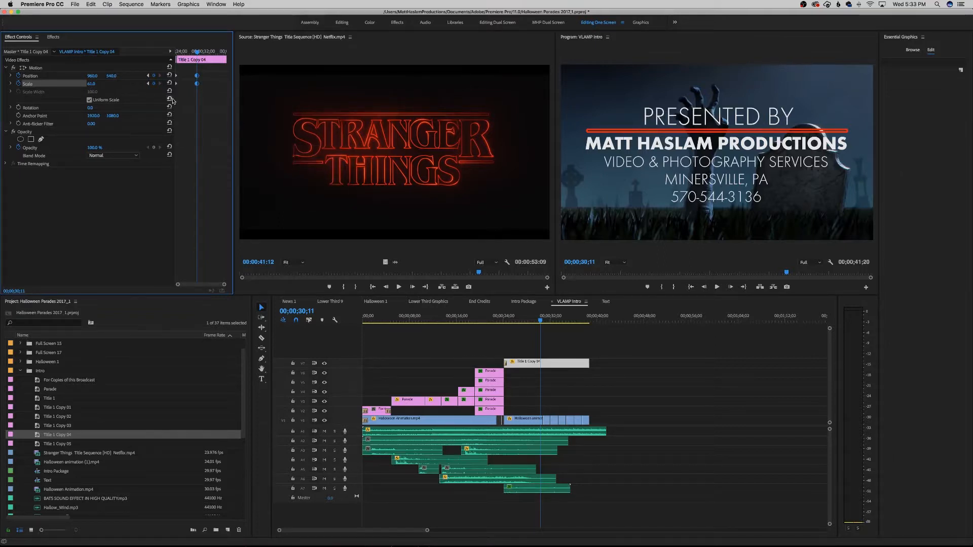
# - At 00;00;35;06, enlarge Title 1 Copy 04's Scale to about 4400 and reposition it until a white letter fills the frame
pyautogui.press('space')
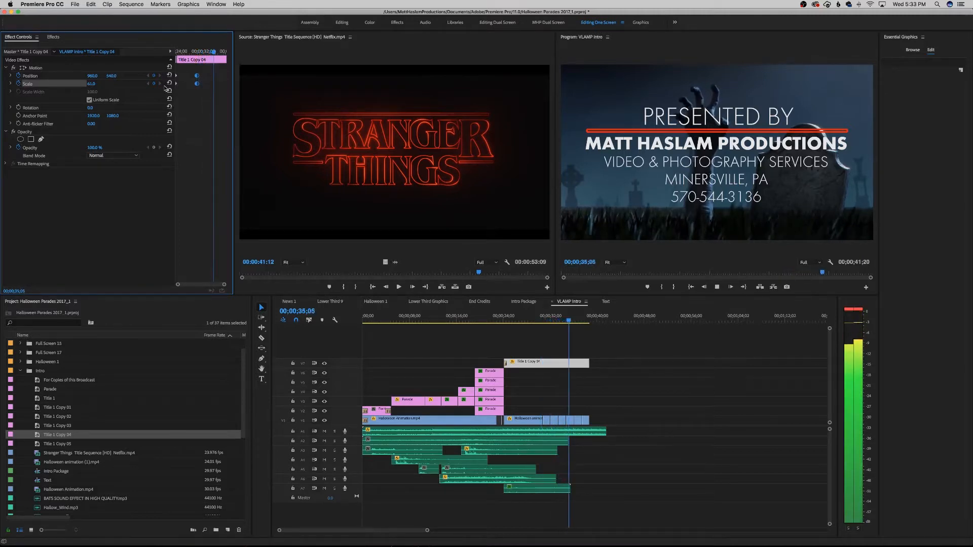
pyautogui.press('space')
pyautogui.moveTo(91, 84); pyautogui.dragTo(7, 76)
pyautogui.moveTo(115, 75)
pyautogui.mouseDown()
pyautogui.moveTo(213, 75)
pyautogui.moveTo(104, 83)
pyautogui.moveTo(164, 84)
pyautogui.moveTo(57, 76)
pyautogui.moveTo(160, 76)
pyautogui.moveTo(87, 81)
pyautogui.moveTo(97, 91)
pyautogui.moveTo(127, 84)
pyautogui.moveTo(70, 77)
pyautogui.moveTo(132, 75)
pyautogui.mouseUp()
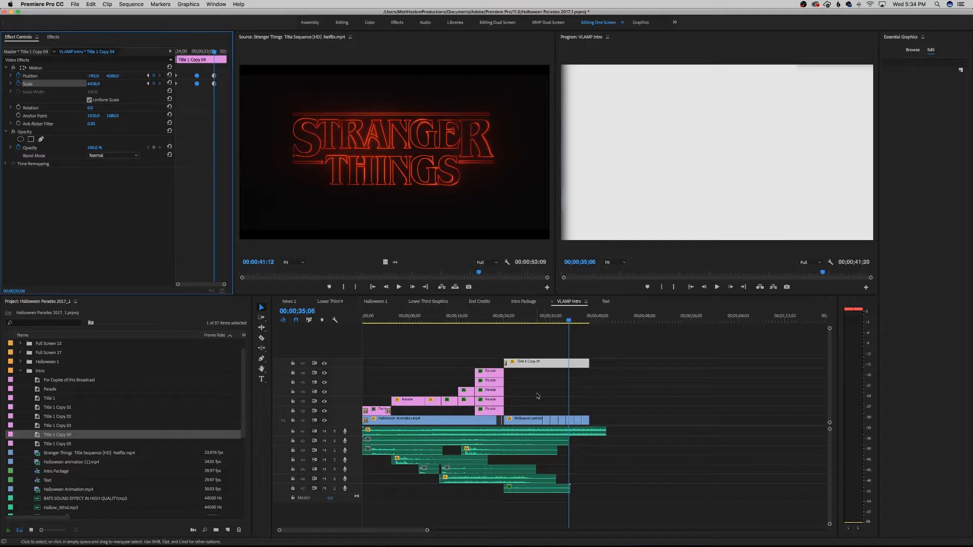
# - Compare the Stranger Things source clip around 00:00:18:16 with the zoom animation of Title 1 Copy 04
pyautogui.moveTo(389, 352); pyautogui.dragTo(424, 353)
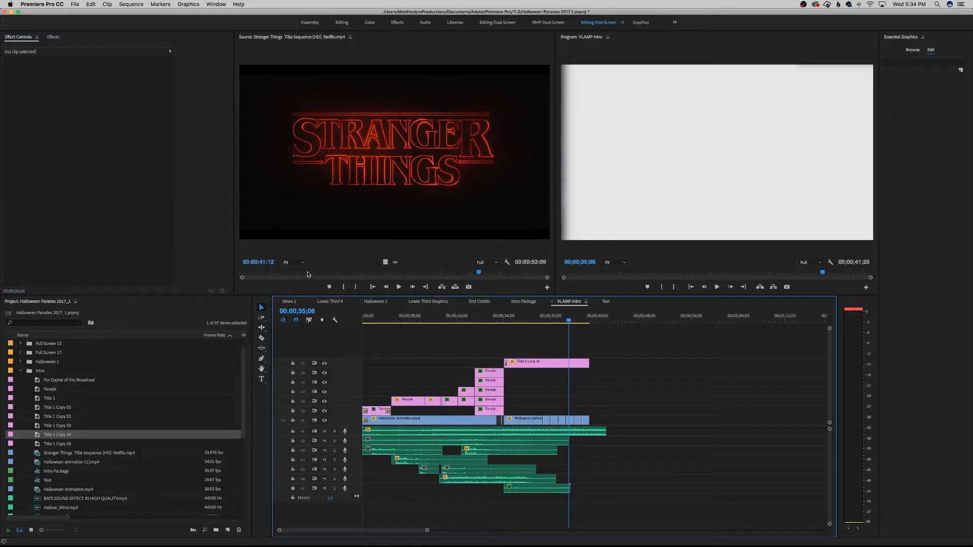
pyautogui.moveTo(307, 274); pyautogui.dragTo(348, 295)
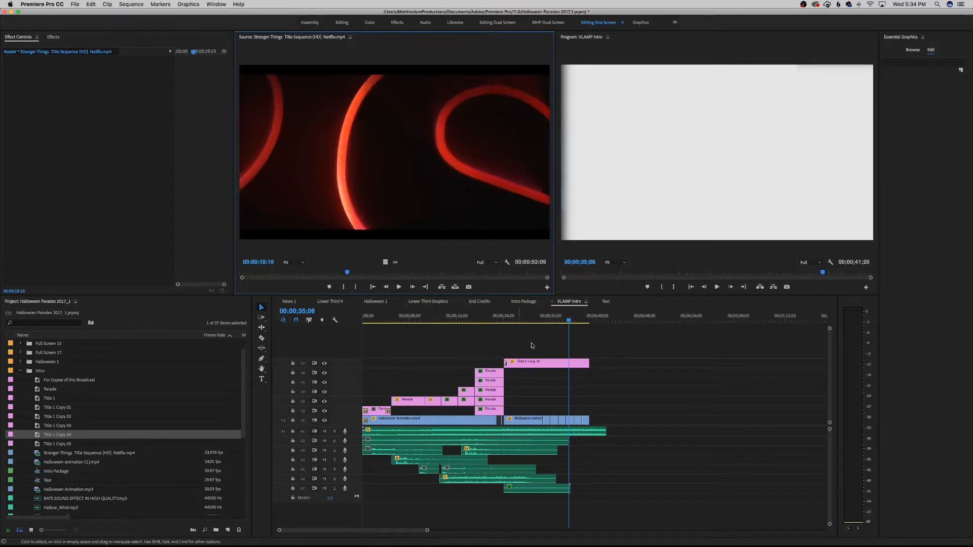
pyautogui.moveTo(562, 326); pyautogui.dragTo(546, 320)
pyautogui.click(546, 363)
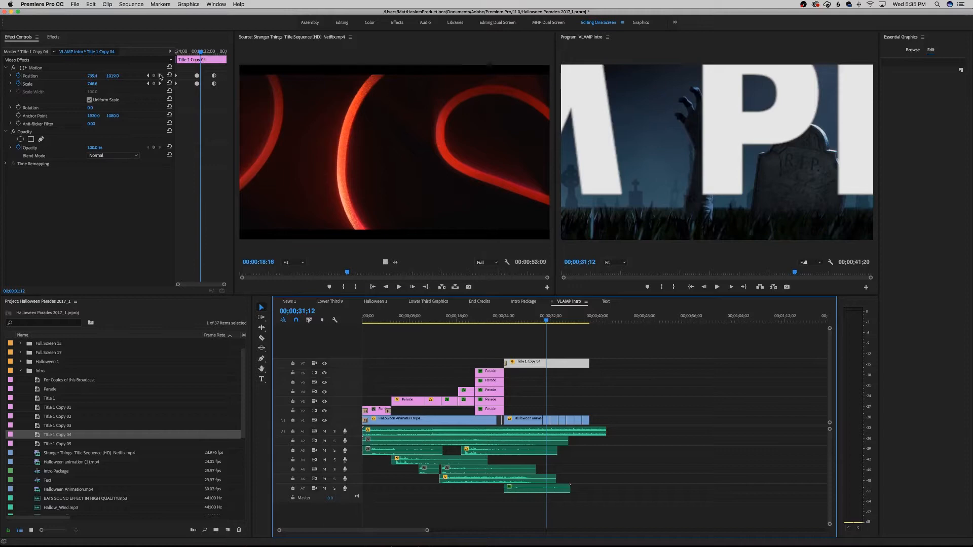
pyautogui.click(534, 321)
pyautogui.moveTo(535, 326)
pyautogui.mouseDown()
pyautogui.moveTo(569, 324)
pyautogui.moveTo(507, 327)
pyautogui.moveTo(566, 335)
pyautogui.moveTo(523, 336)
pyautogui.mouseUp()
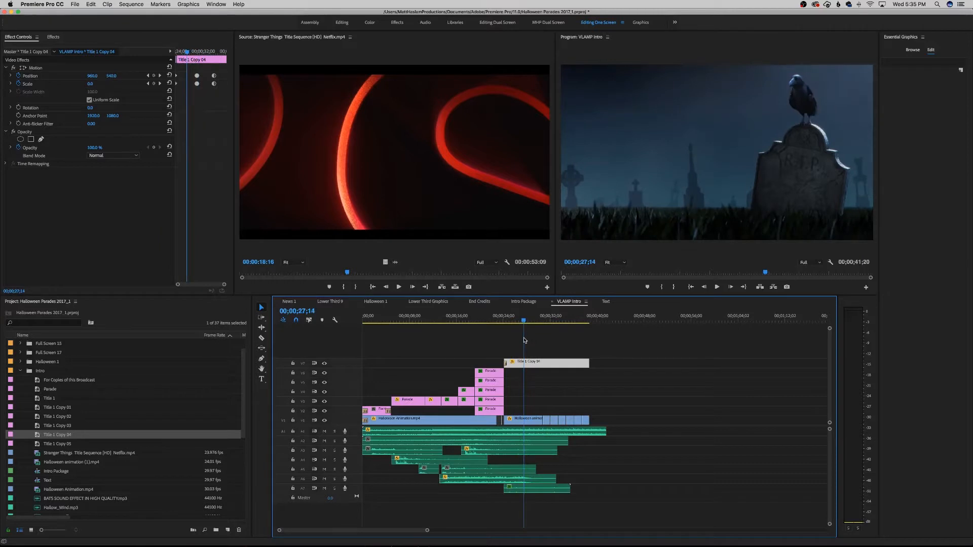
# - Change the temporal interpolation of the clip's middle Position and Scale keyframes to Bezier
pyautogui.moveTo(191, 68); pyautogui.dragTo(200, 105)
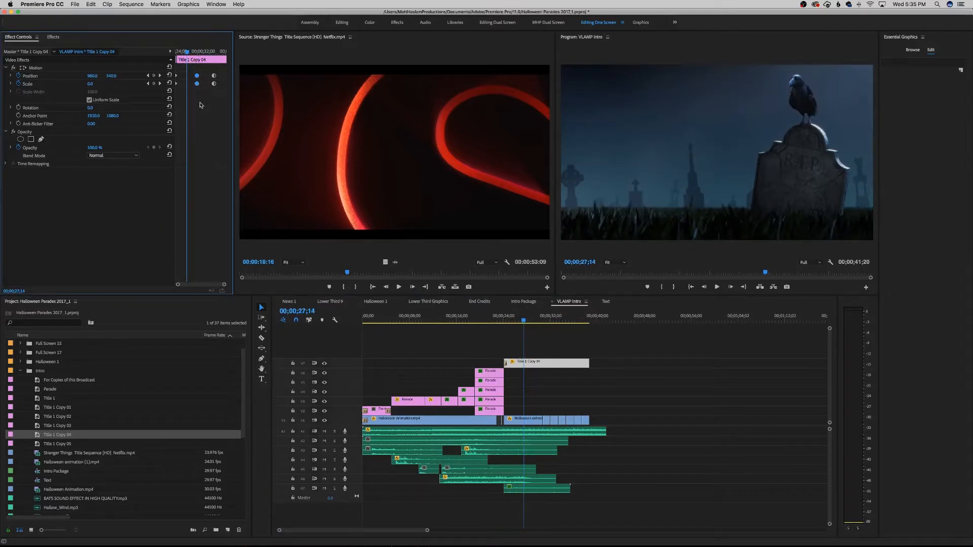
pyautogui.rightClick(198, 84)
pyautogui.moveTo(243, 146)
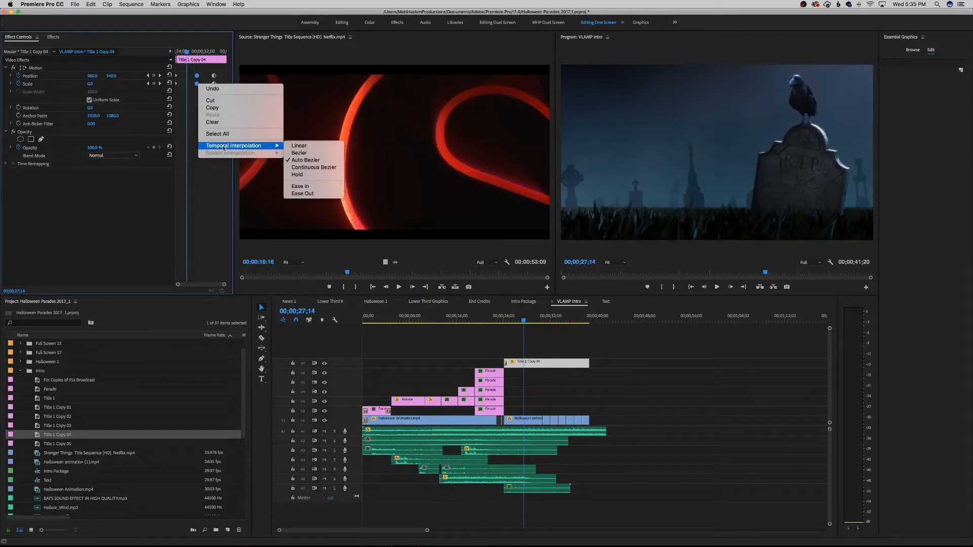
pyautogui.click(313, 151)
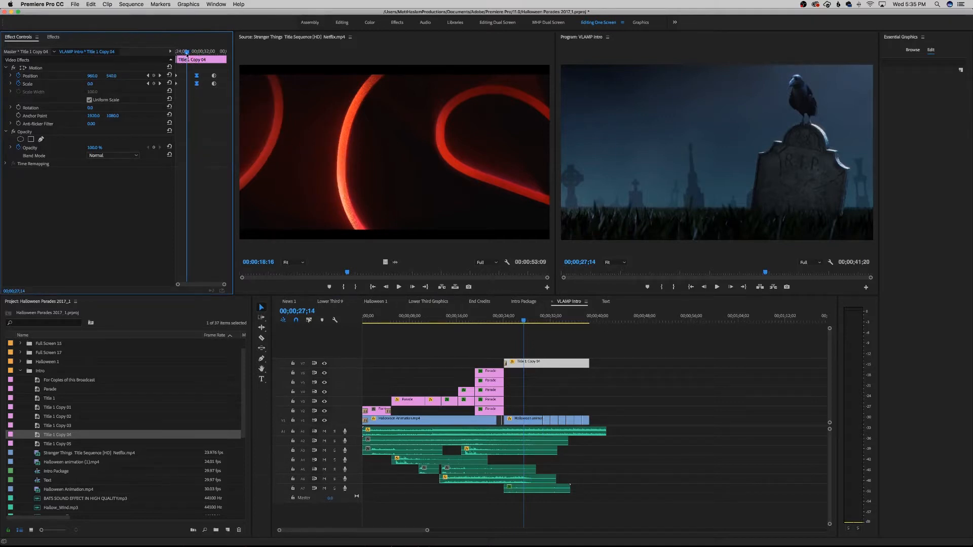
# - Examine how Title 1 Copy 04's Scale behaves between its first and middle keyframes
pyautogui.moveTo(186, 54); pyautogui.dragTo(173, 57)
pyautogui.press('space')
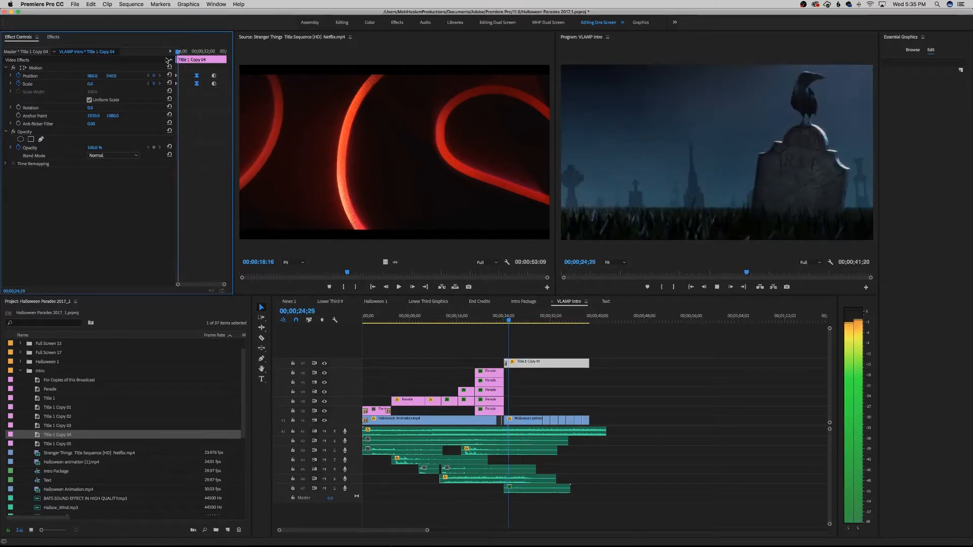
pyautogui.press('space')
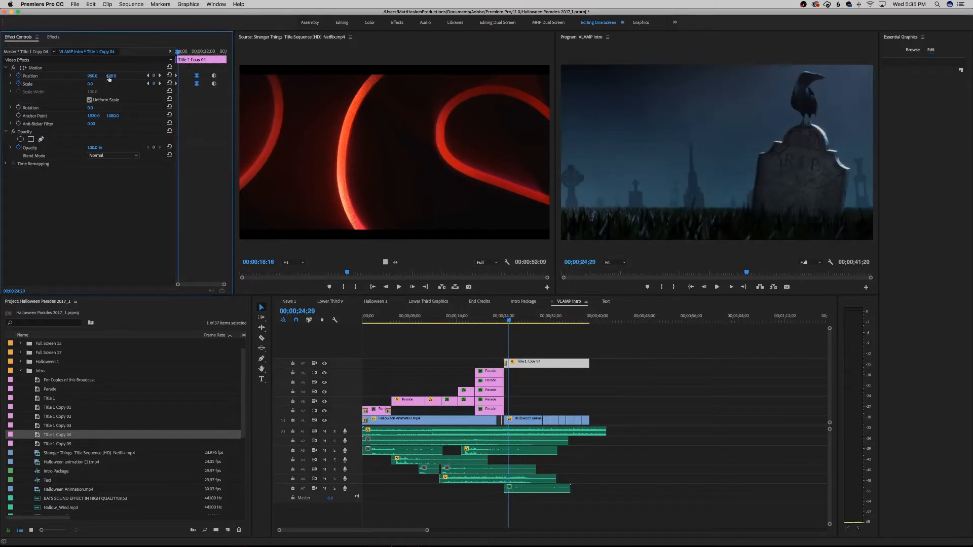
pyautogui.click(148, 84)
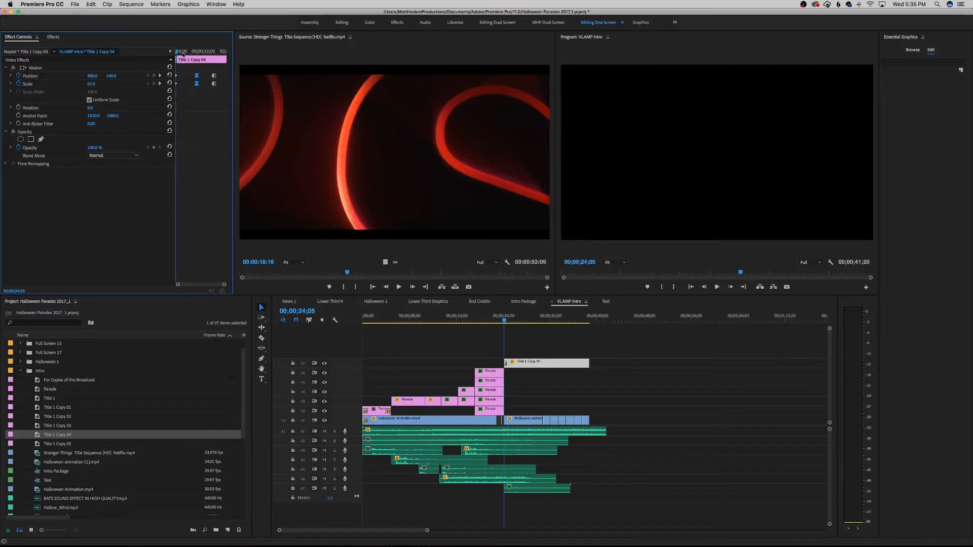
pyautogui.moveTo(182, 53); pyautogui.dragTo(189, 53)
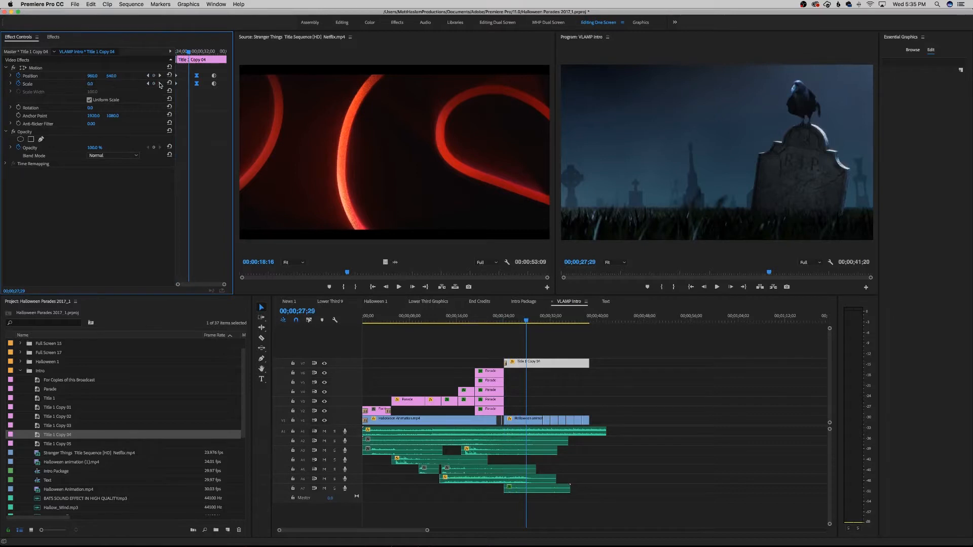
pyautogui.click(161, 84)
pyautogui.click(187, 53)
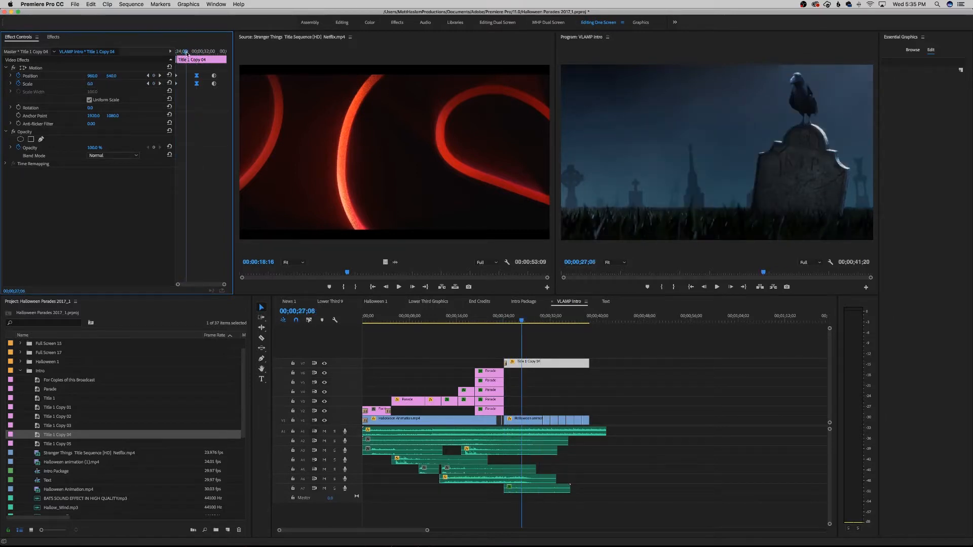
pyautogui.click(148, 84)
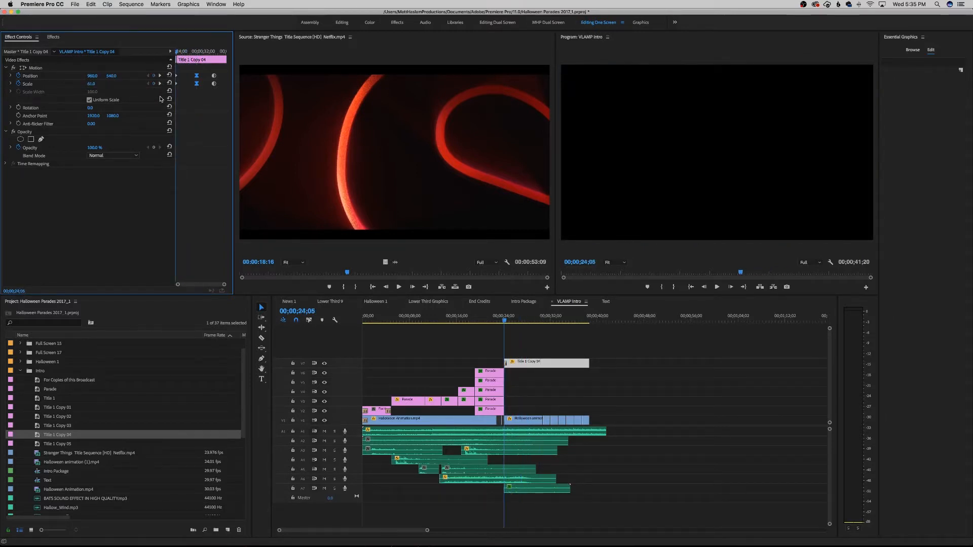
# - Set Title 1 Copy 04's Scale to 61 at 00;00;24;06 and again at 00;00;30;10, just before the middle keyframe
pyautogui.press('Right')
pyautogui.click(91, 84)
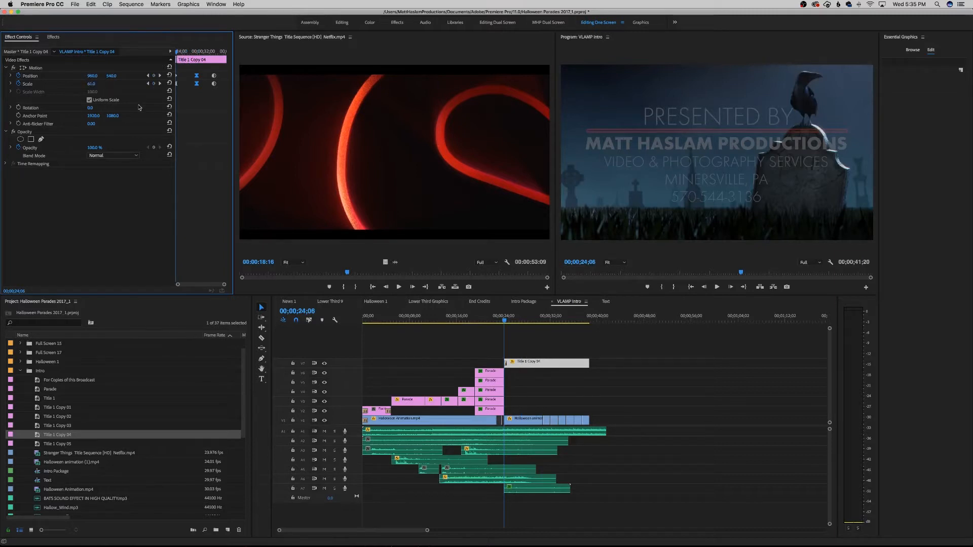
pyautogui.click(160, 83)
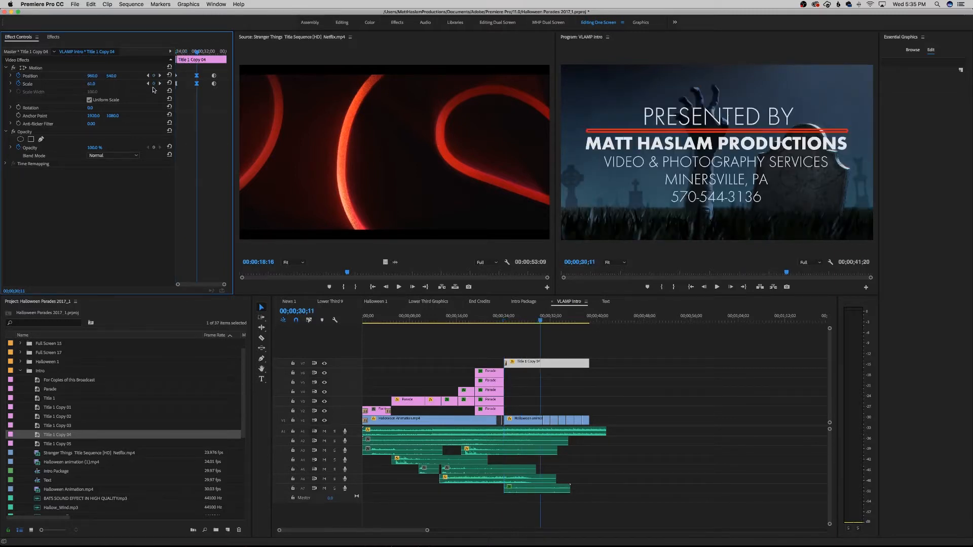
pyautogui.moveTo(92, 84); pyautogui.dragTo(106, 88)
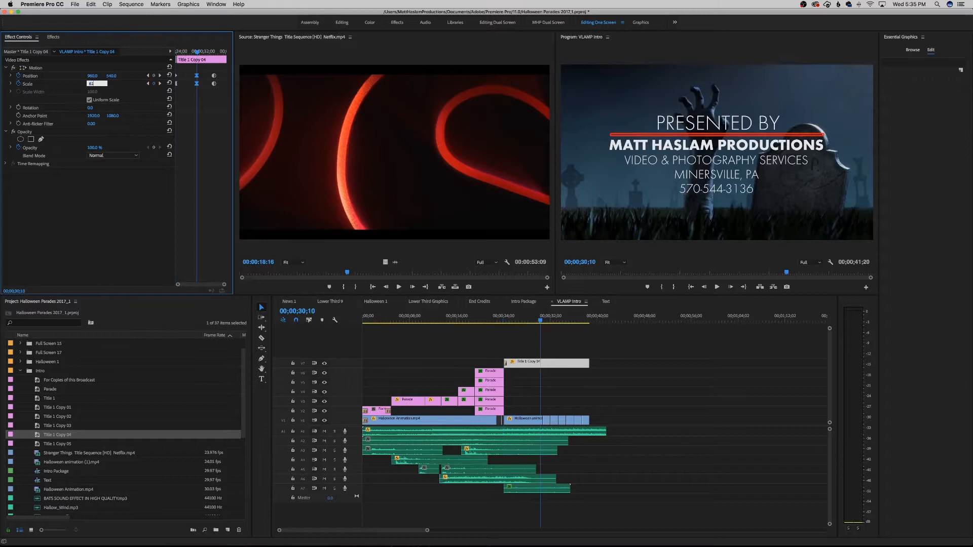
pyautogui.press('Return')
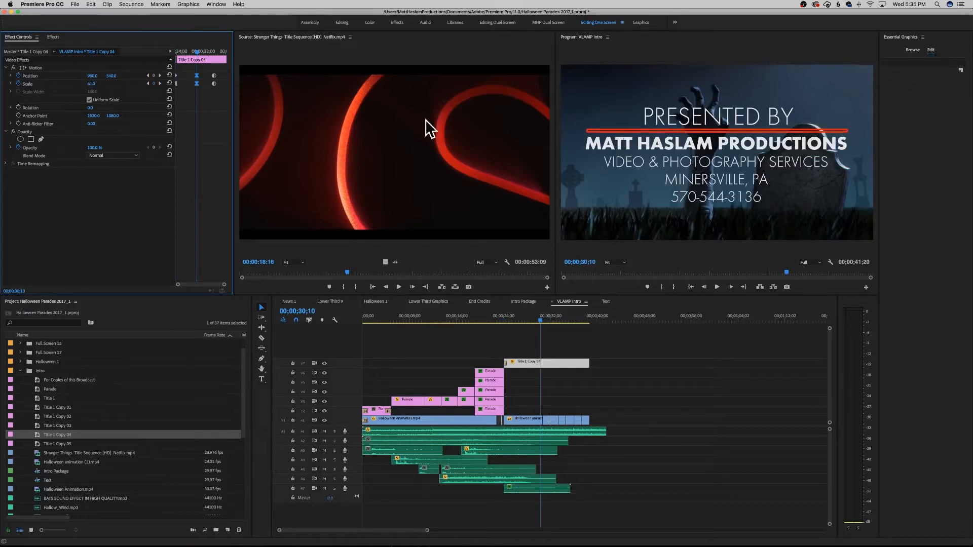
# - Play the sequence from just before Title 1 Copy 04 through its zoom and review the frames around 00;00;32;25
pyautogui.click(501, 319)
pyautogui.press('Left')
pyautogui.press('Left')
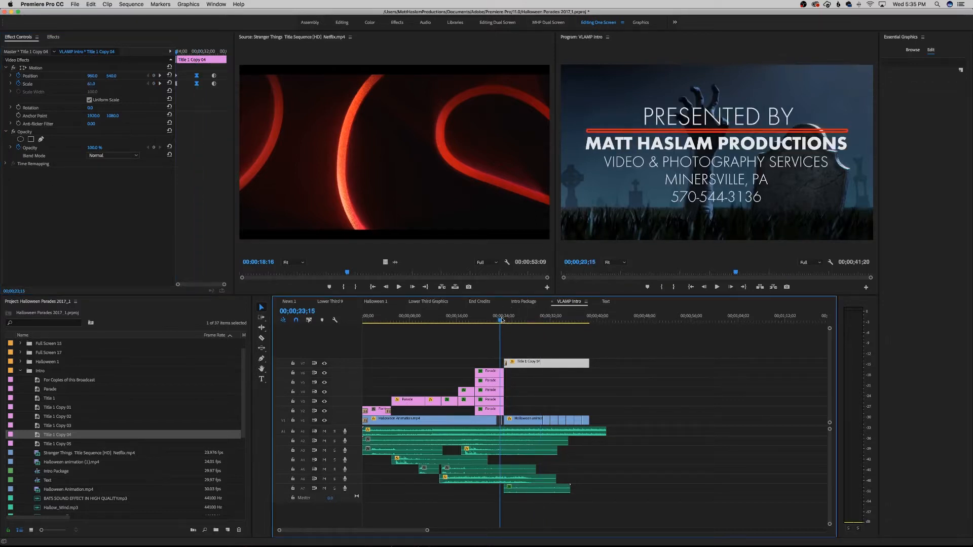
pyautogui.press('space')
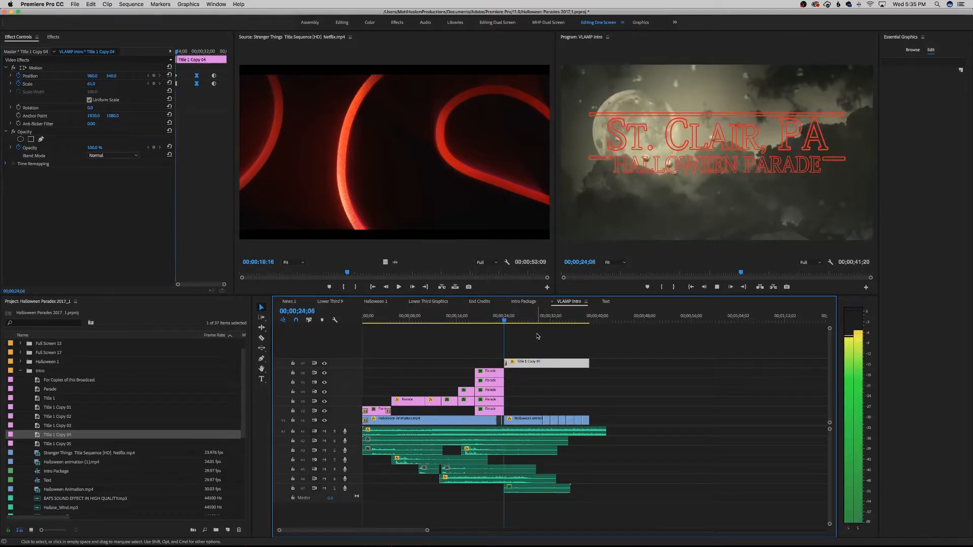
pyautogui.press('space')
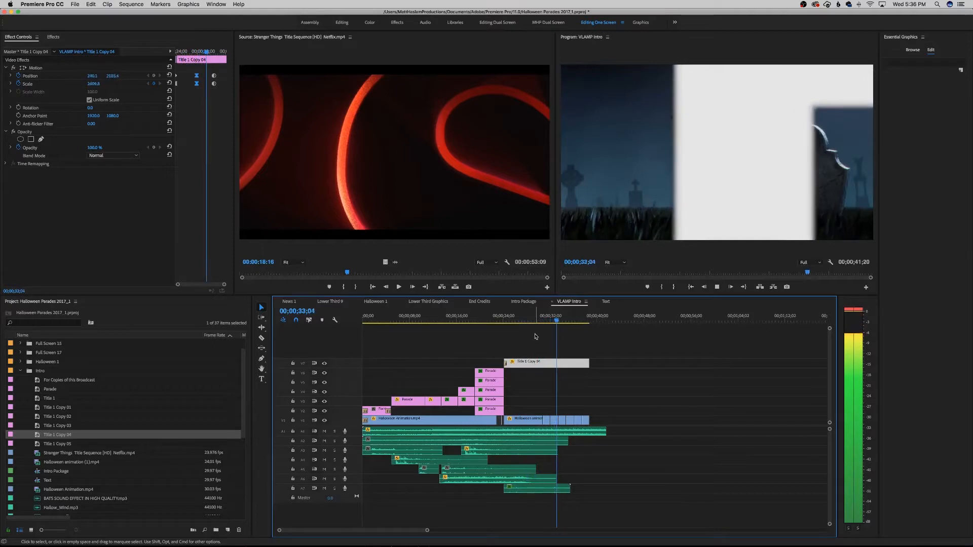
pyautogui.press('space')
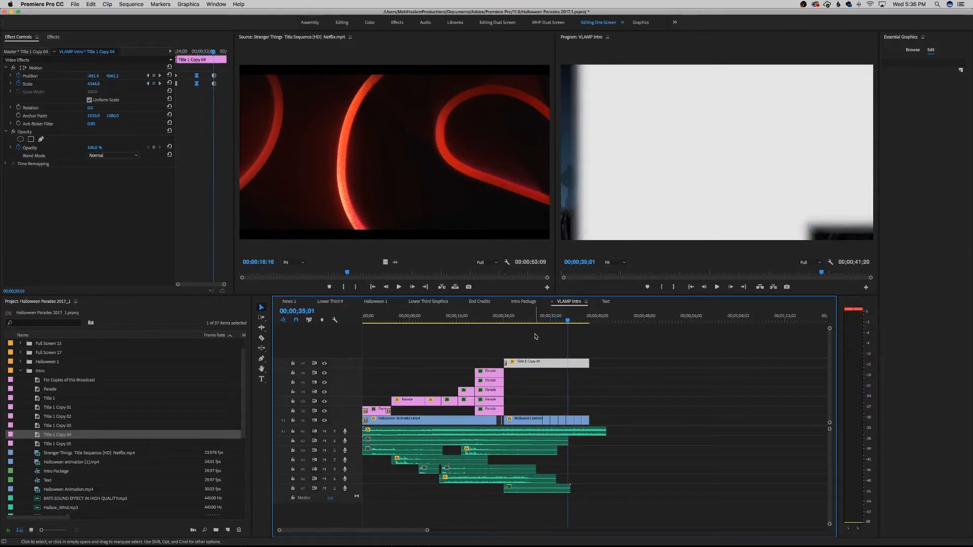
pyautogui.moveTo(209, 52); pyautogui.dragTo(207, 53)
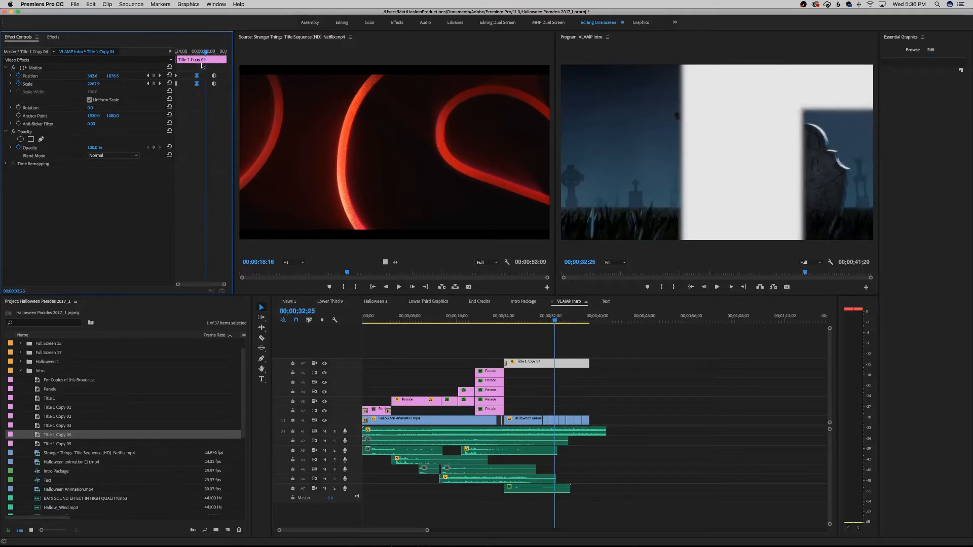
# - Set Title 1 Copy 04's Position to about -51, 2423 at 00;00;32;25, keeping the letter centred, and play back the zoom
pyautogui.moveTo(108, 76); pyautogui.dragTo(193, 76)
pyautogui.moveTo(90, 76); pyautogui.dragTo(112, 82)
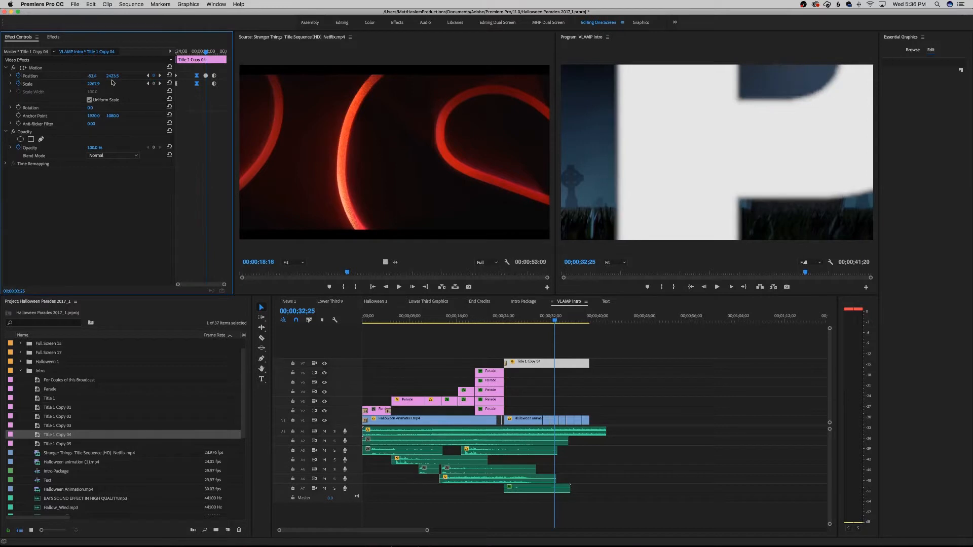
pyautogui.click(192, 50)
pyautogui.press('space')
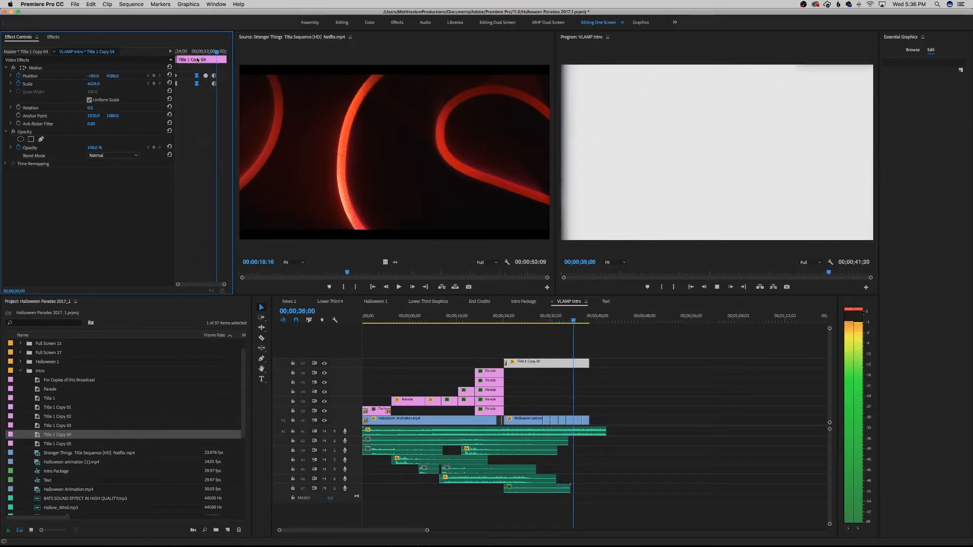
pyautogui.press('space')
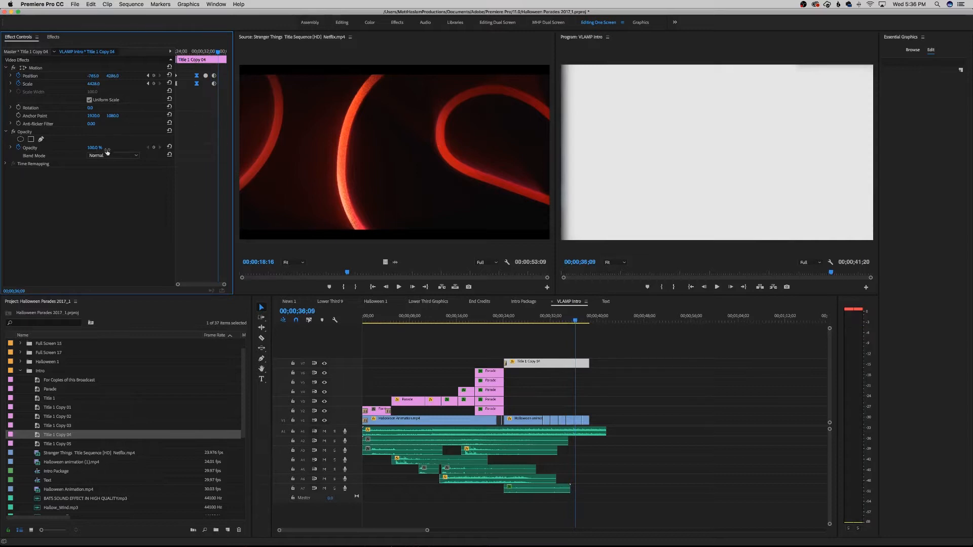
# - Keyframe Title 1 Copy 04's Opacity at 100% at 00;00;35;08 and 0% at 00;00;36;09
pyautogui.click(155, 147)
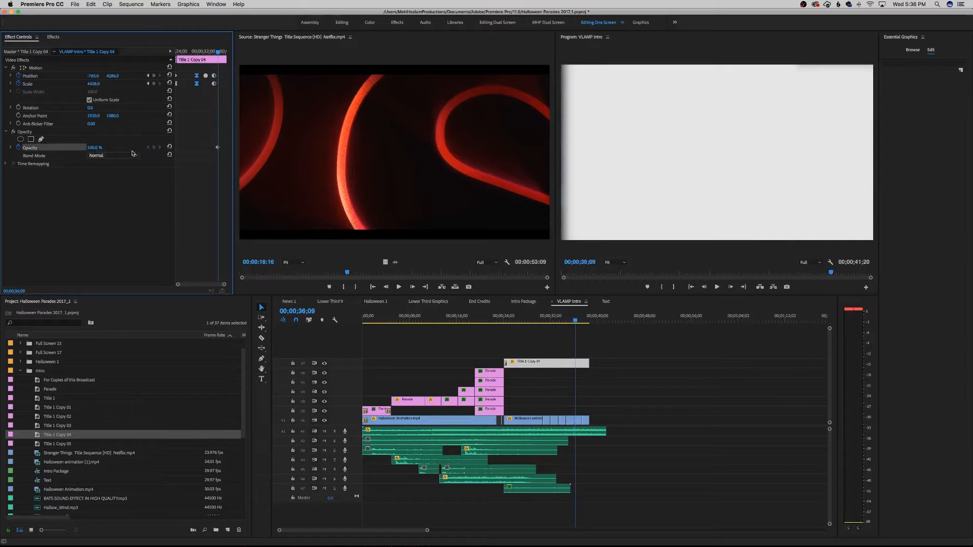
pyautogui.click(148, 84)
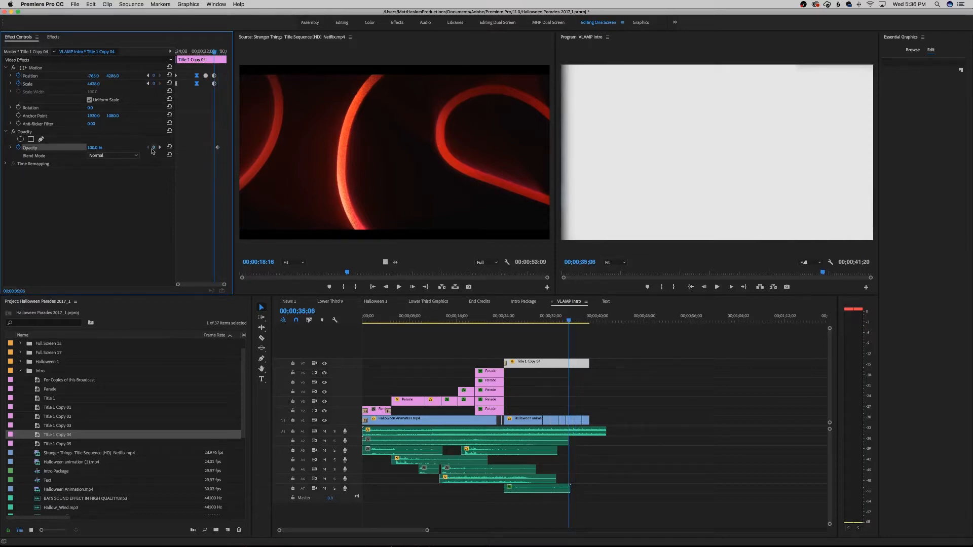
pyautogui.click(153, 148)
pyautogui.click(160, 147)
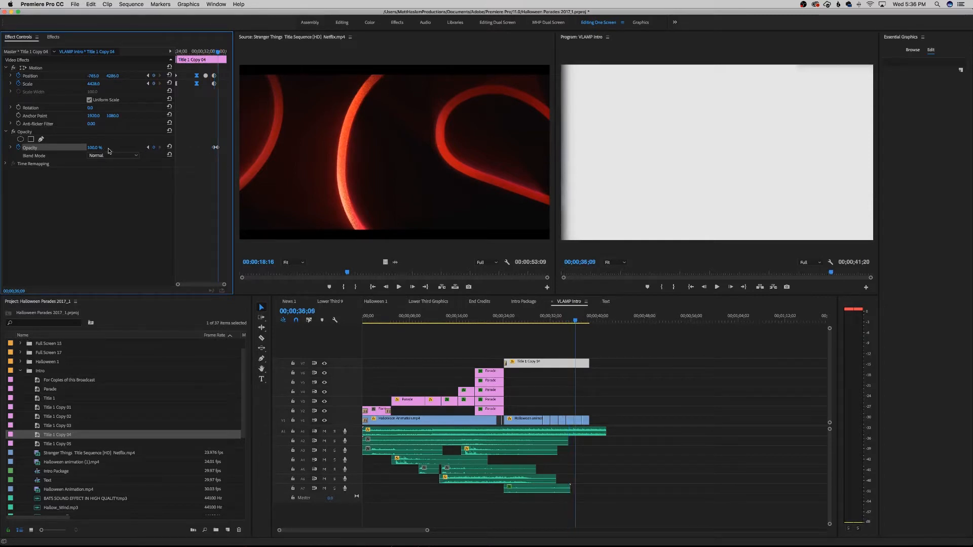
pyautogui.moveTo(97, 148); pyautogui.dragTo(46, 148)
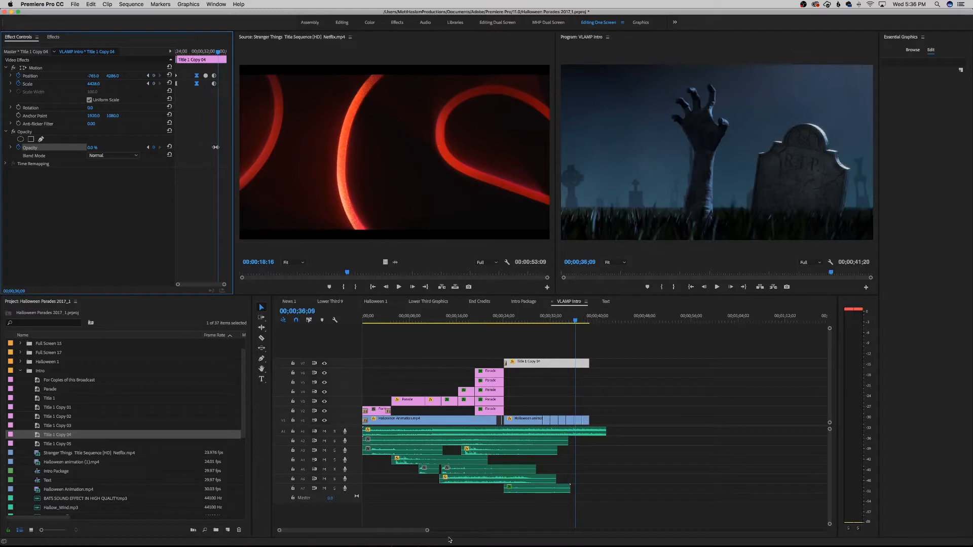
# - Move Title 1 Copy 04's 0% Opacity keyframe to 00;00;38;04, near the end of the clip
pyautogui.moveTo(426, 531); pyautogui.dragTo(393, 534)
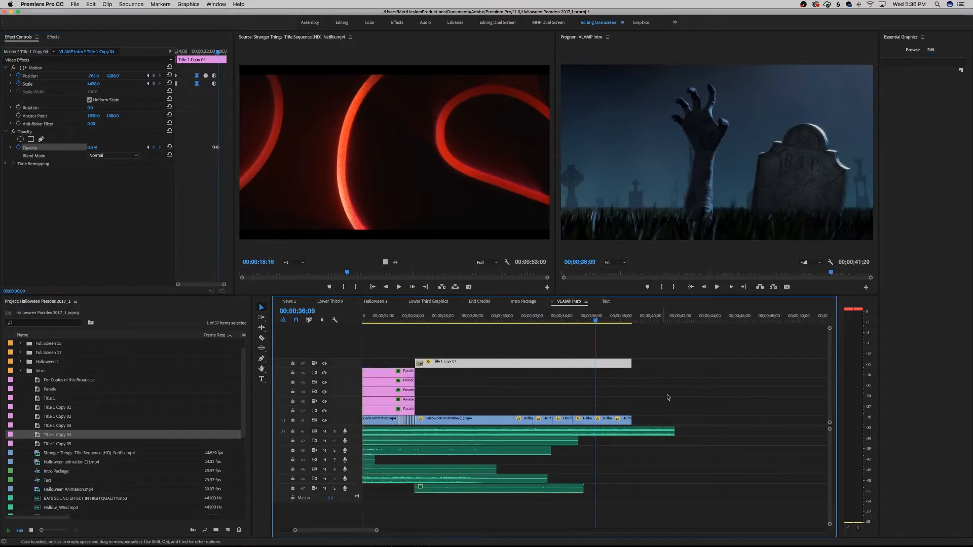
pyautogui.moveTo(595, 319); pyautogui.dragTo(625, 324)
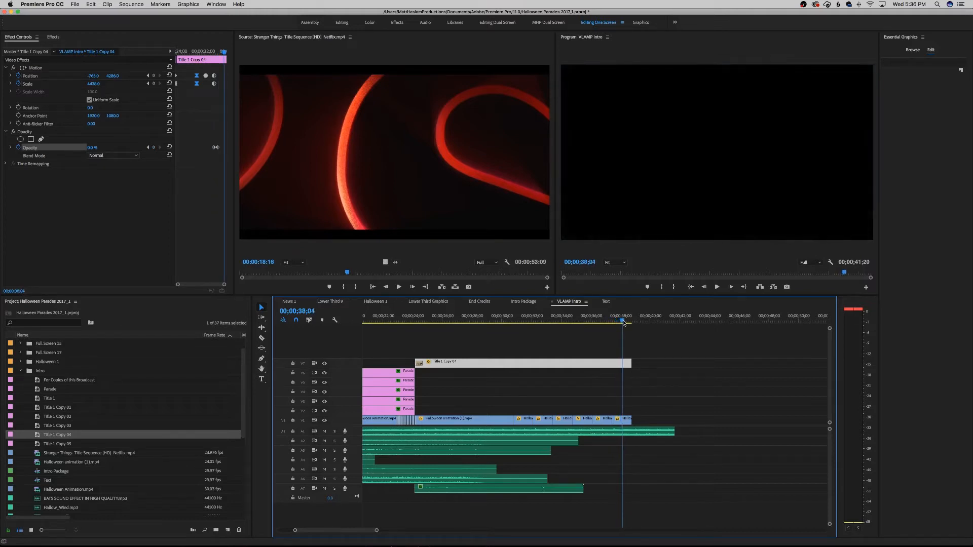
pyautogui.moveTo(217, 147); pyautogui.dragTo(223, 149)
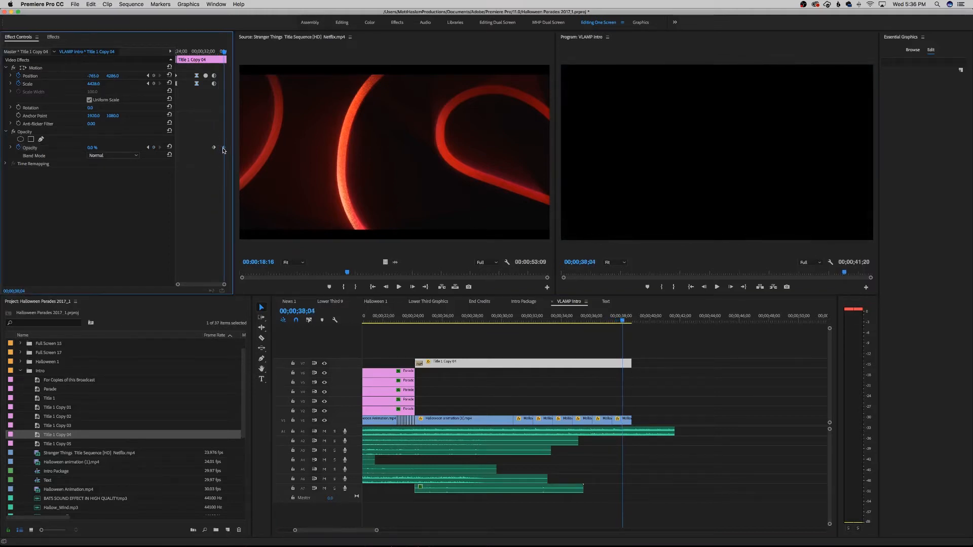
# - Play the fade, then delay its starting Opacity keyframe and the last Position and Scale keyframes to about 00;00;36;26
pyautogui.click(549, 322)
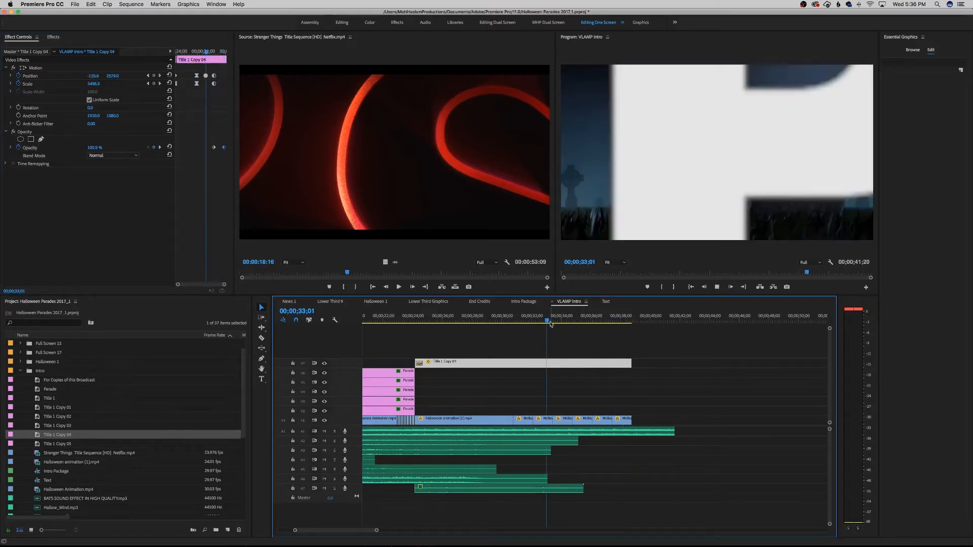
pyautogui.press('space')
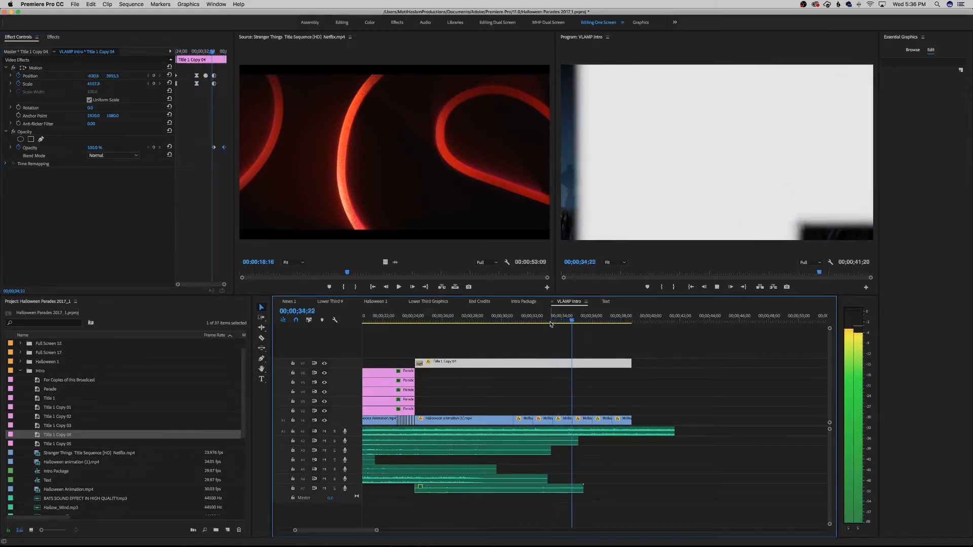
pyautogui.press('space')
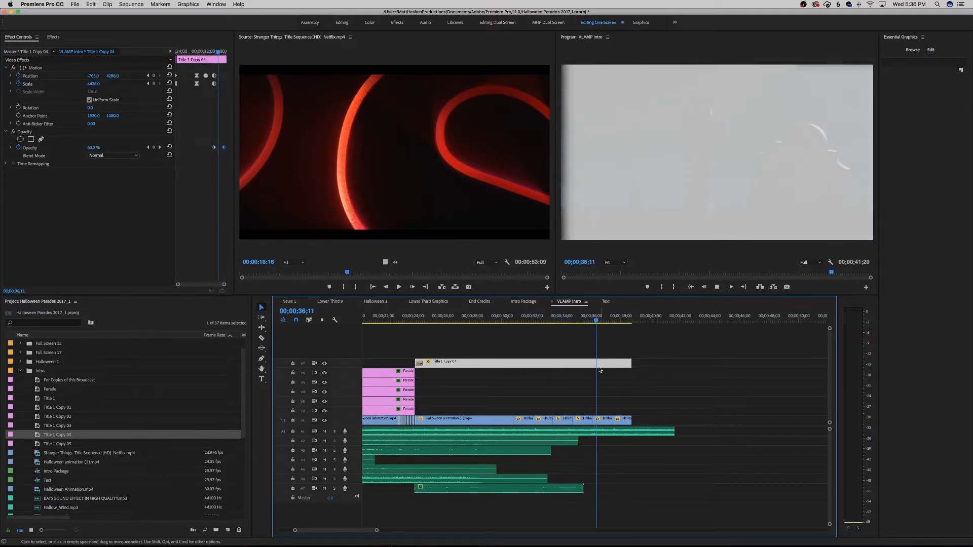
pyautogui.press('space')
pyautogui.moveTo(215, 148); pyautogui.dragTo(218, 151)
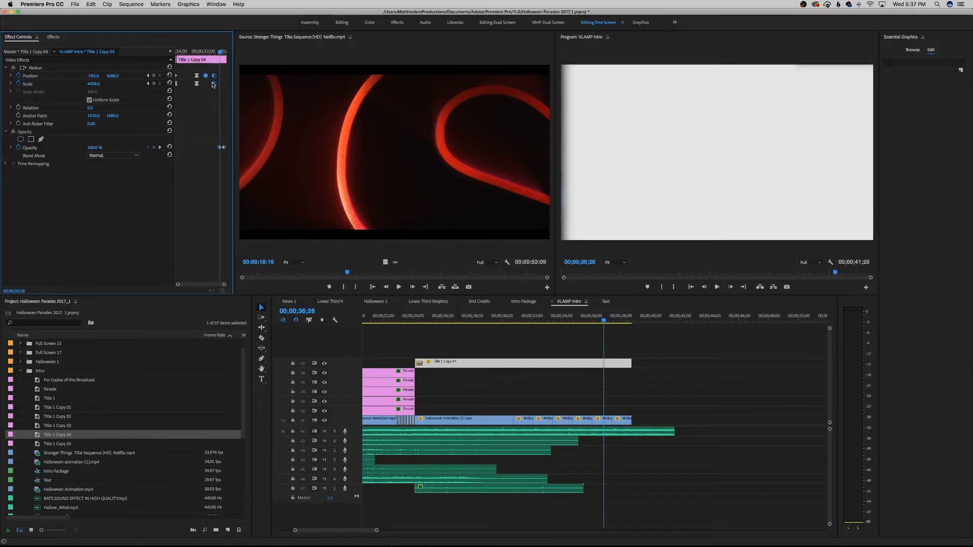
pyautogui.click(192, 52)
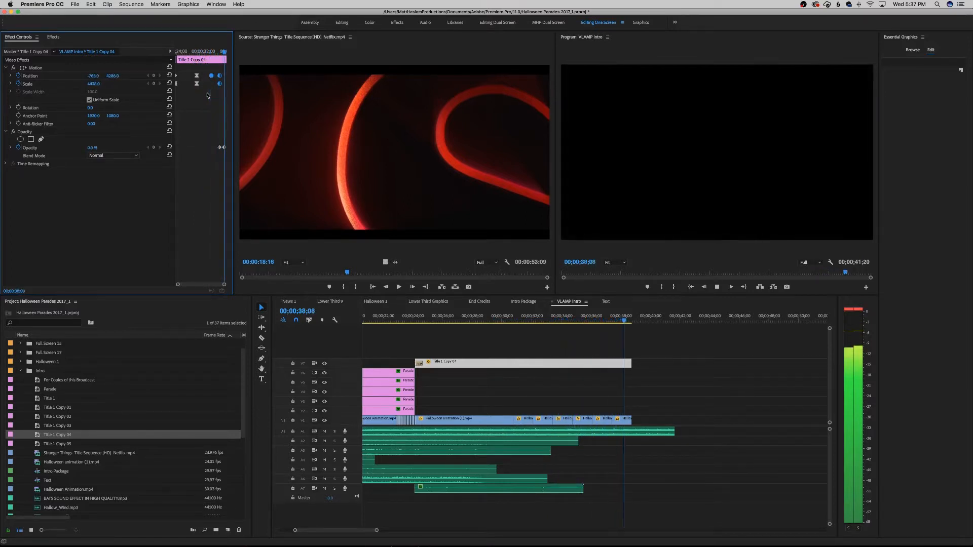
# - Play the sequence's opening and locate the Stranger Things logo at 00:00:44:10 in the source clip
pyautogui.click(524, 411)
pyautogui.press('Home')
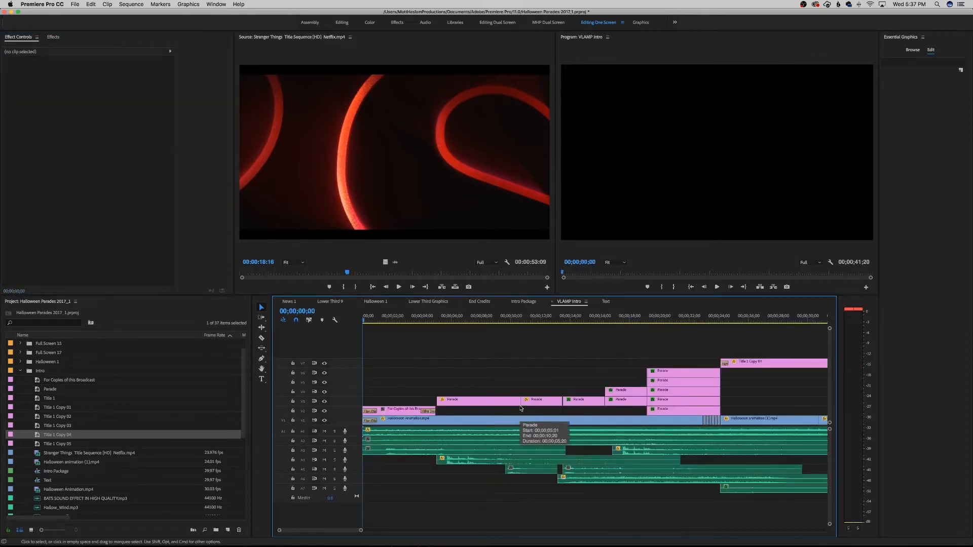
pyautogui.press('space')
pyautogui.click(487, 274)
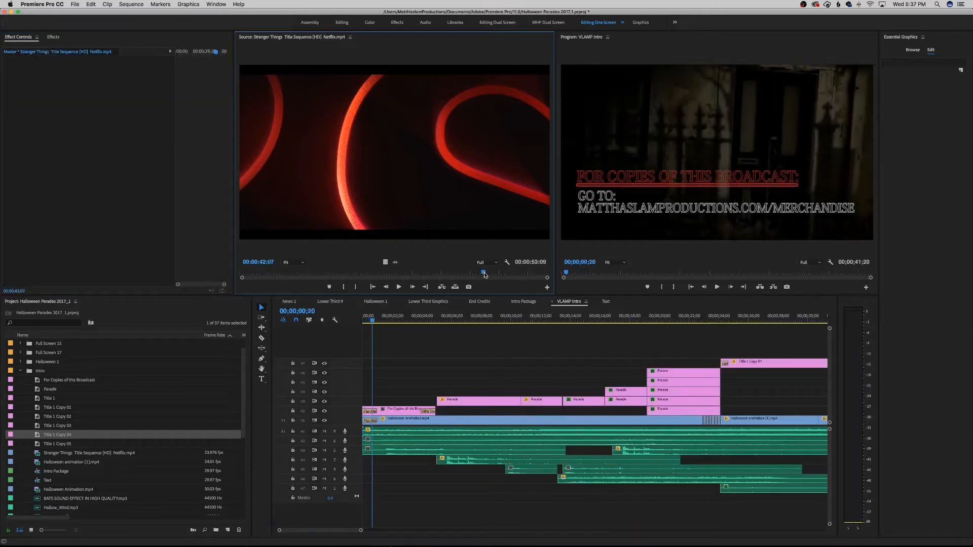
pyautogui.moveTo(489, 276); pyautogui.dragTo(497, 279)
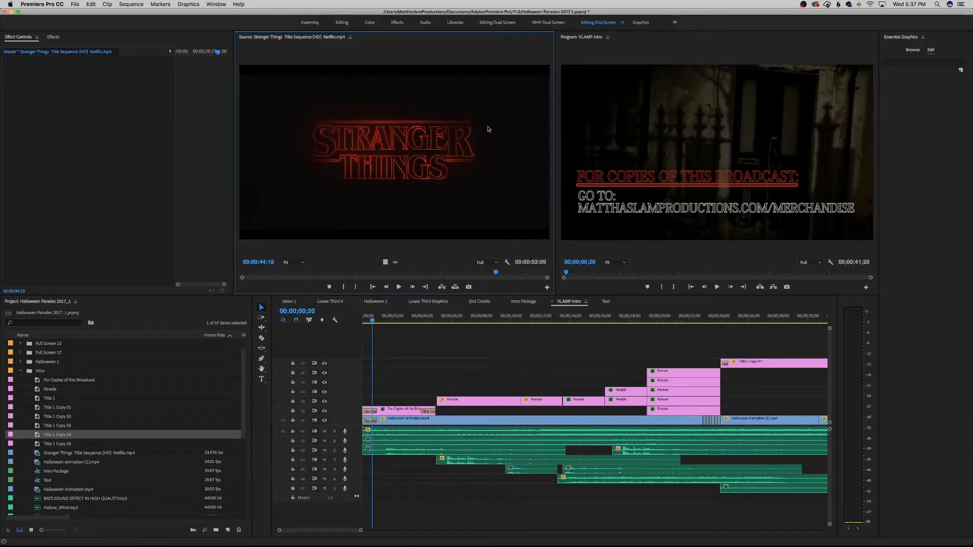
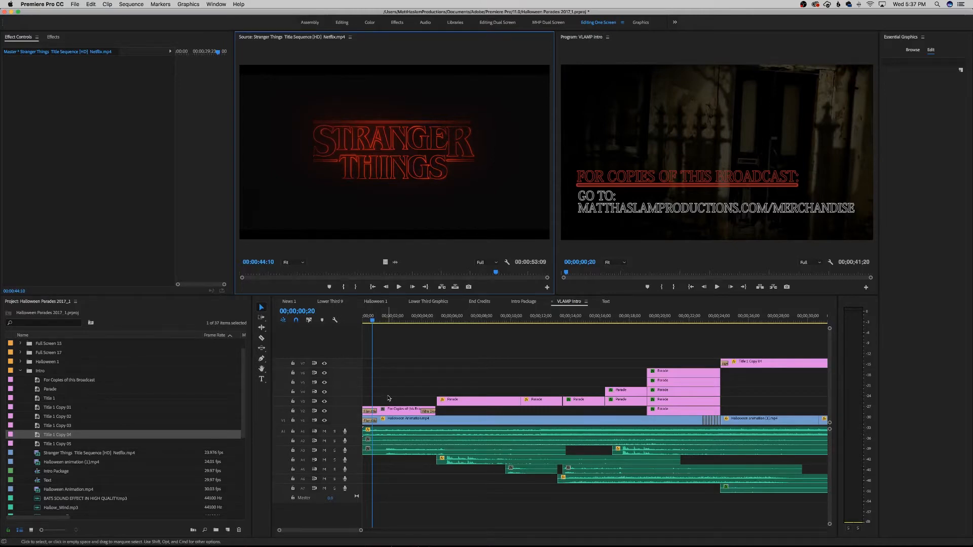
# - Create a new title named Title 04 with a wide text box reading "Episode Name"
pyautogui.press('super+t')
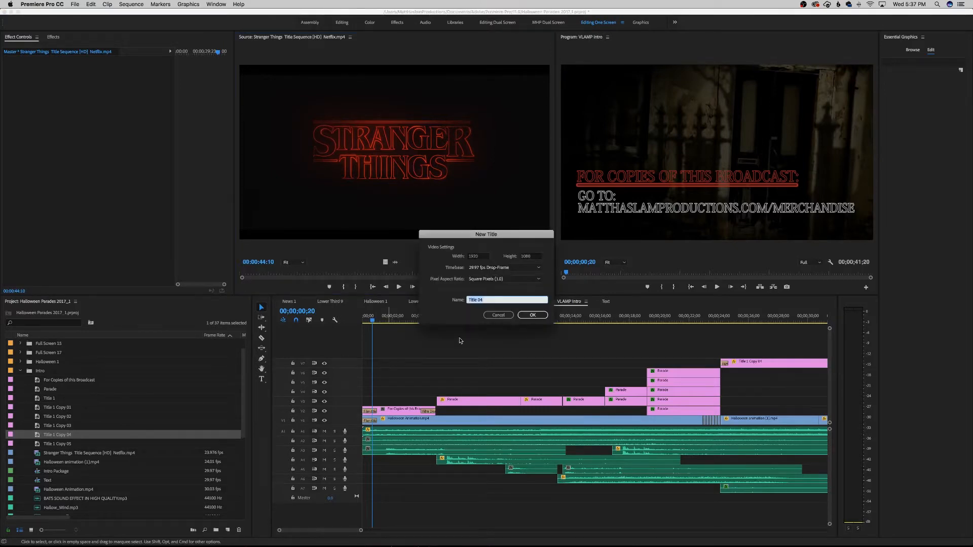
pyautogui.click(533, 315)
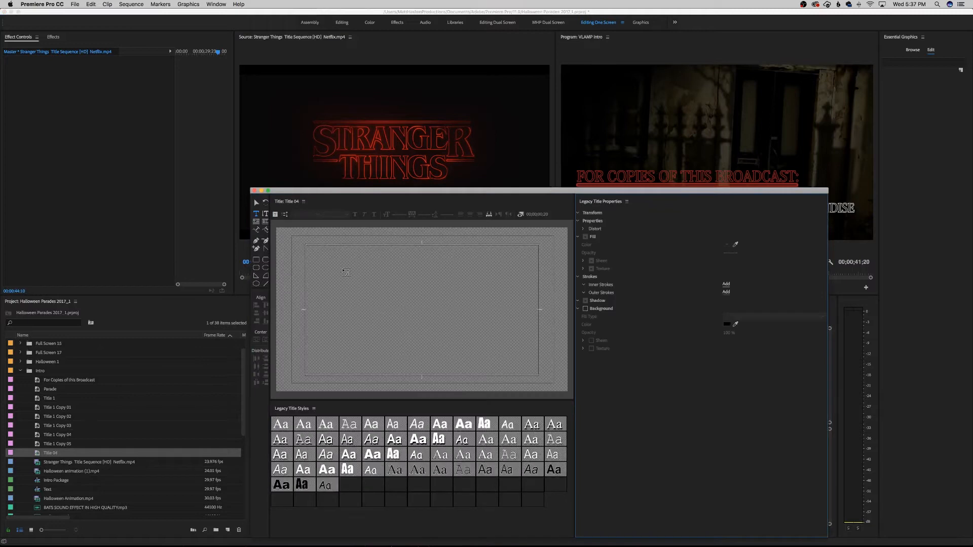
pyautogui.moveTo(309, 272); pyautogui.dragTo(545, 363)
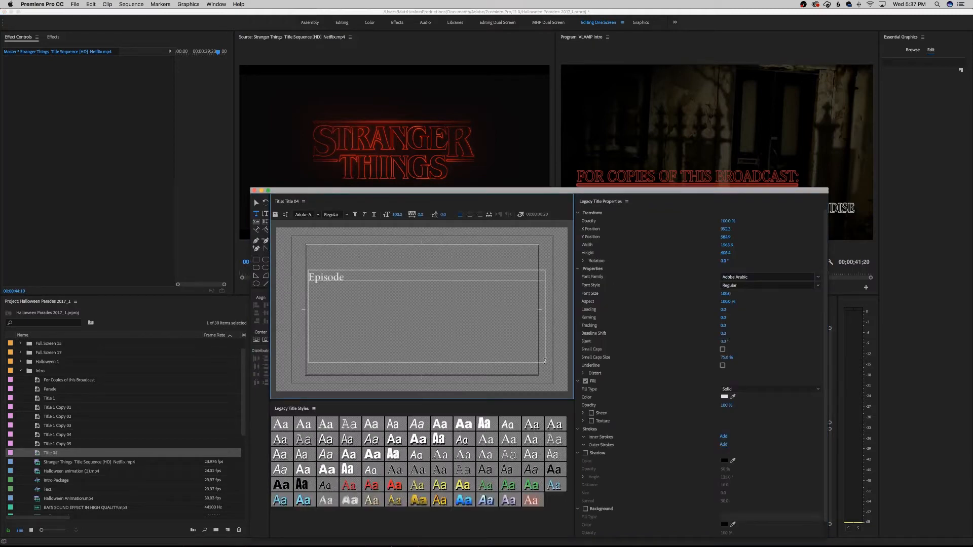
# - Change the fill colour of the whole "Episode Name" text to a saturated green
pyautogui.press('super+a')
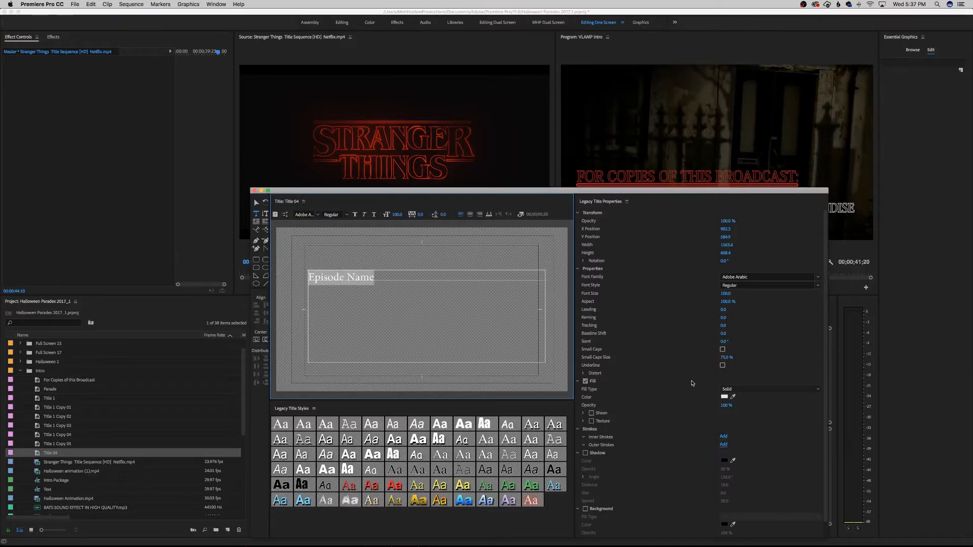
pyautogui.click(723, 397)
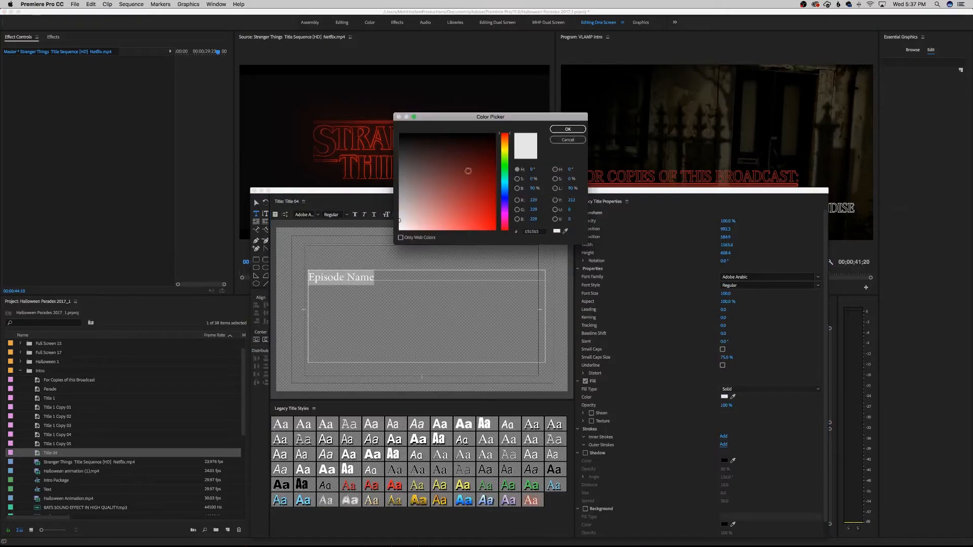
pyautogui.click(506, 163)
pyautogui.click(478, 213)
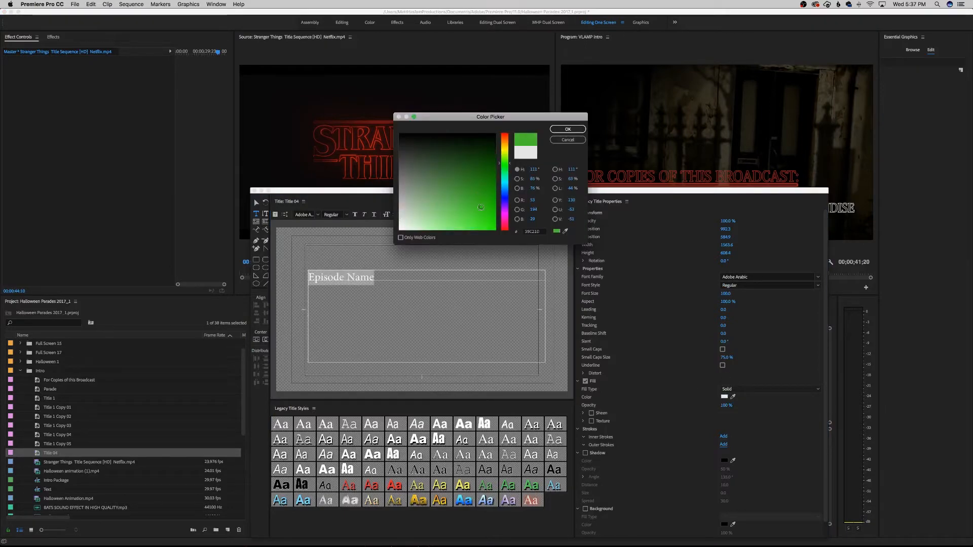
pyautogui.click(568, 129)
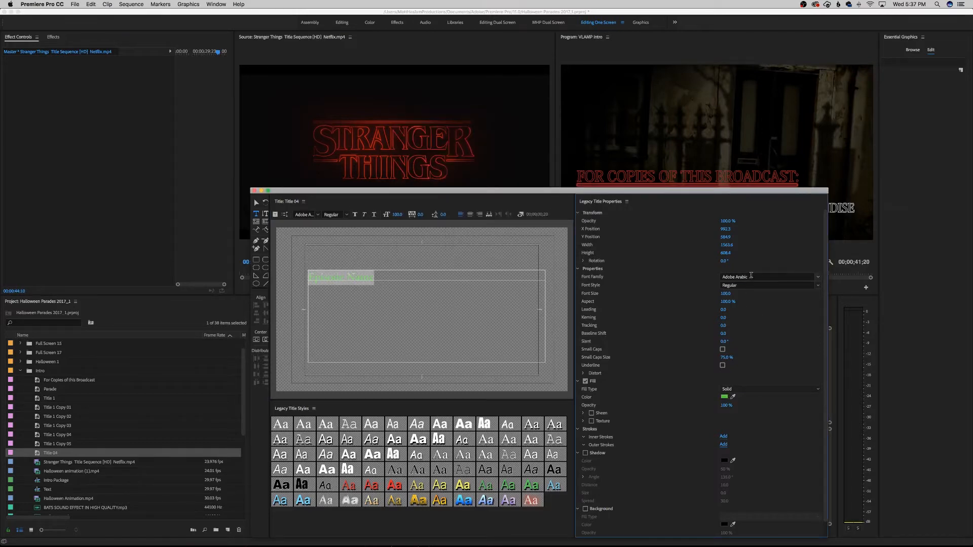
# - Try the Times font on the "Episode Name" text
pyautogui.click(743, 277)
pyautogui.write('Times')
pyautogui.press('Return')
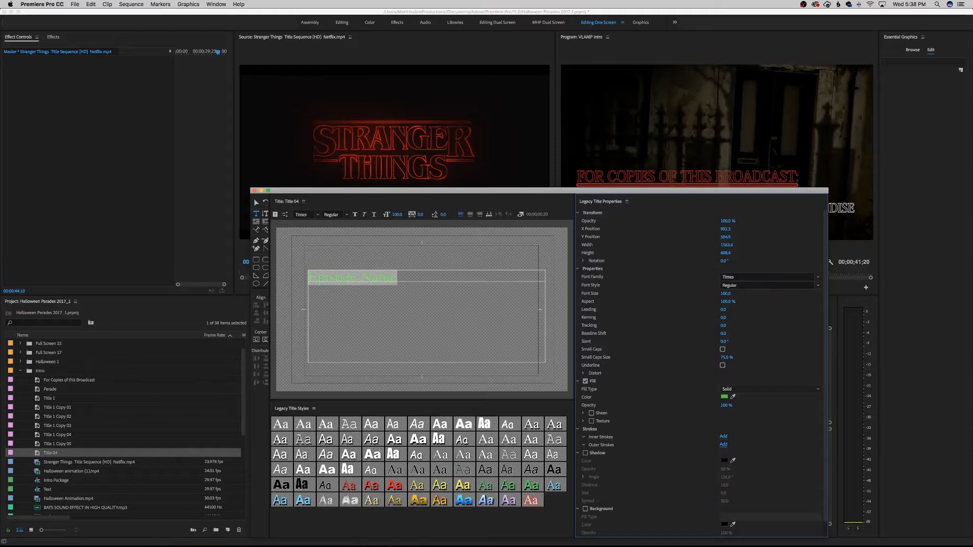
# - Format the "Episode Name" text in Arial Bold at a font size of 200
pyautogui.click(763, 277)
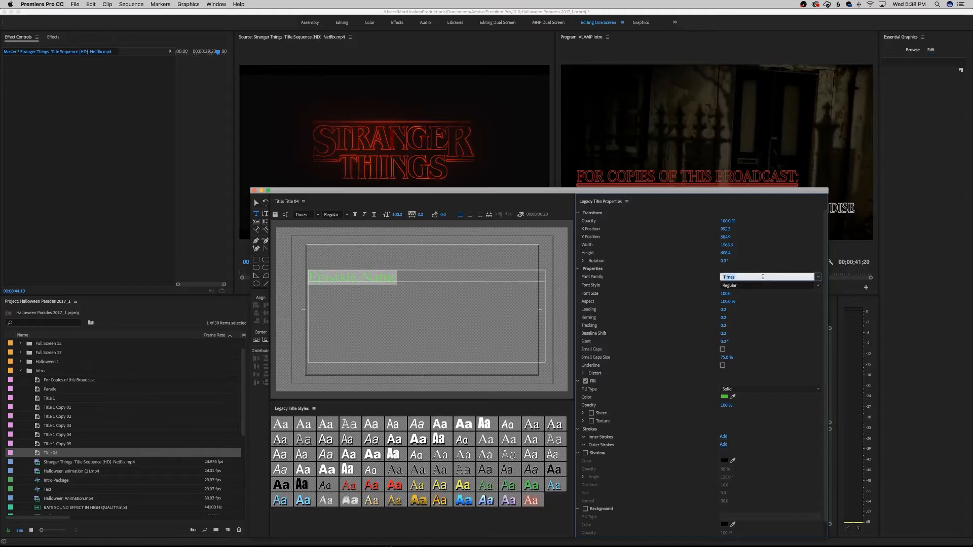
pyautogui.write('Arial')
pyautogui.press('Return')
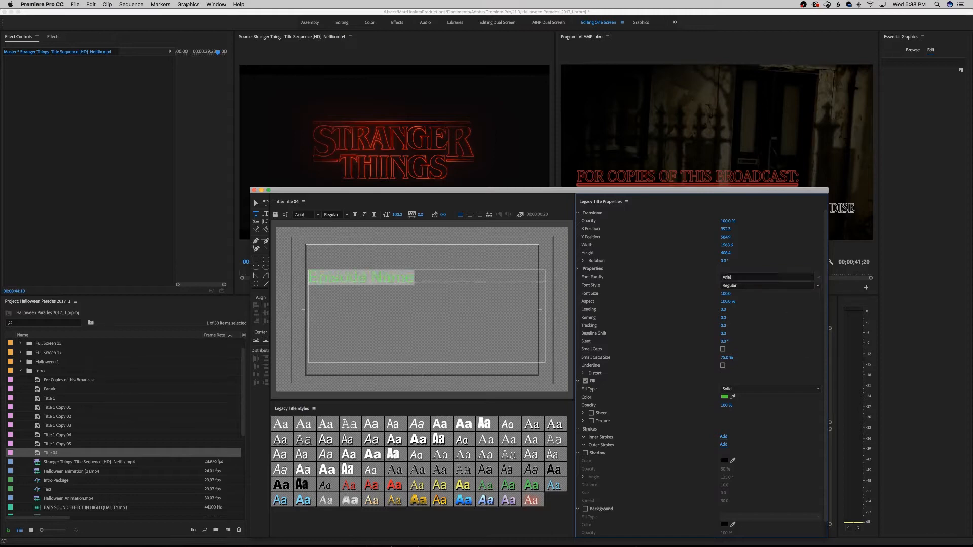
pyautogui.click(777, 286)
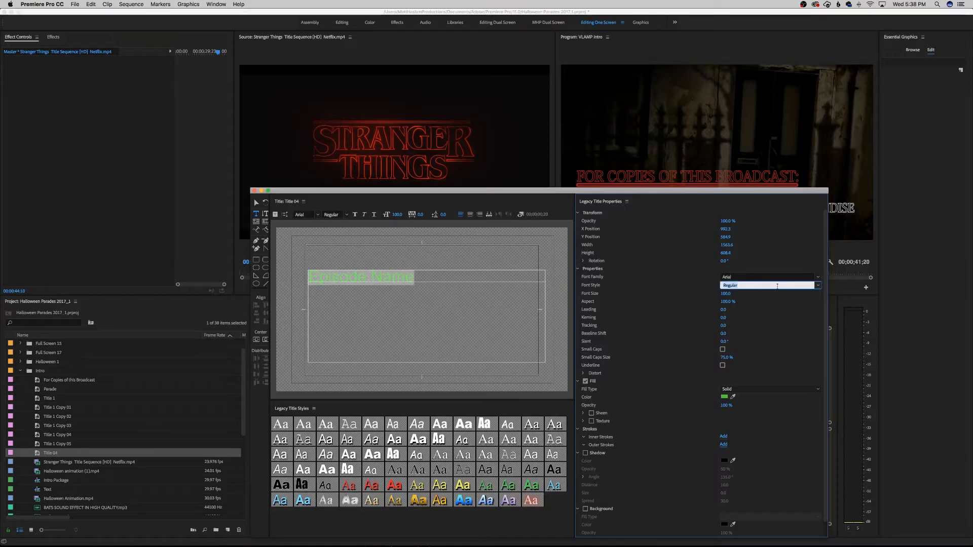
pyautogui.click(818, 286)
pyautogui.click(753, 299)
pyautogui.moveTo(726, 294); pyautogui.dragTo(776, 294)
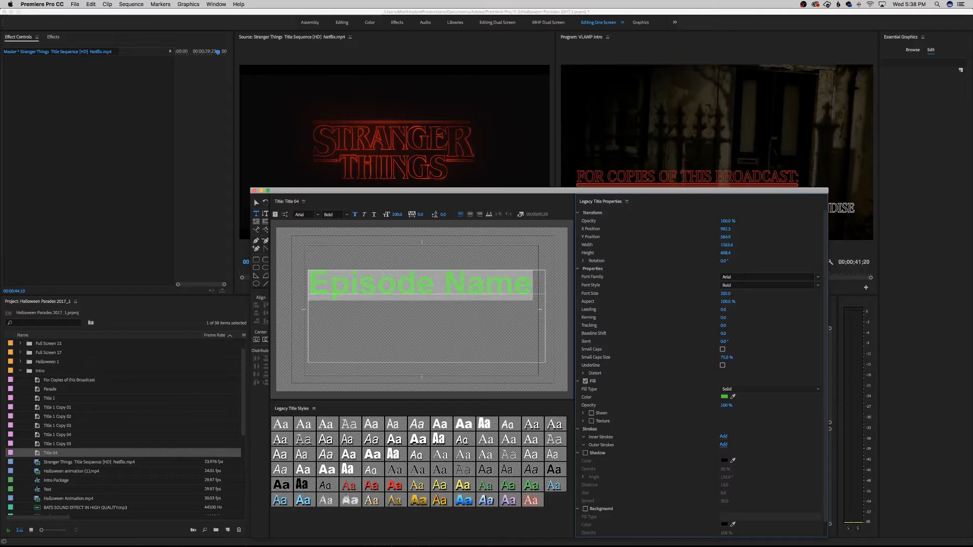
# - Place Title 04 on the track above Title 1 Copy 04 at that clip's start, preview it near 00;00;25;19, and select Title 1 Copy 04
pyautogui.click(255, 191)
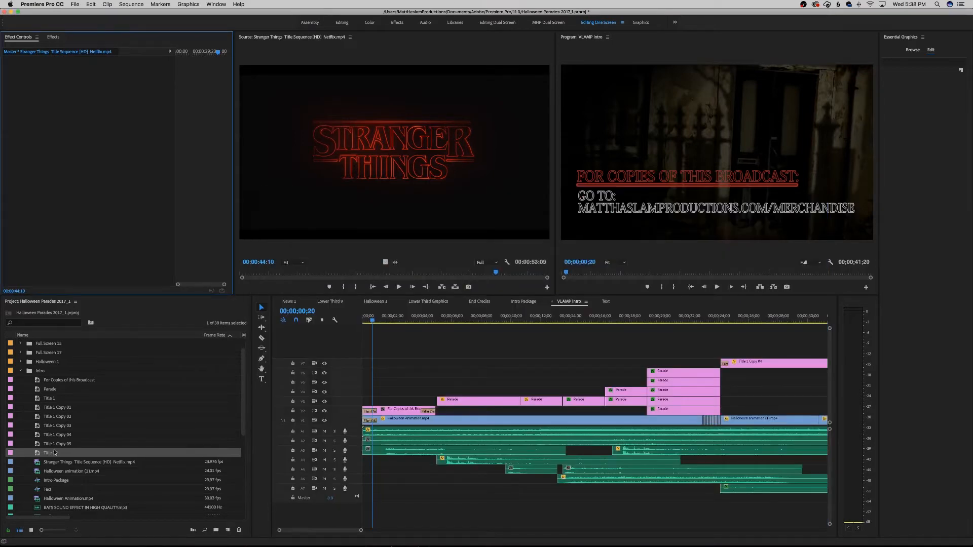
pyautogui.moveTo(54, 452); pyautogui.dragTo(724, 356)
pyautogui.click(741, 320)
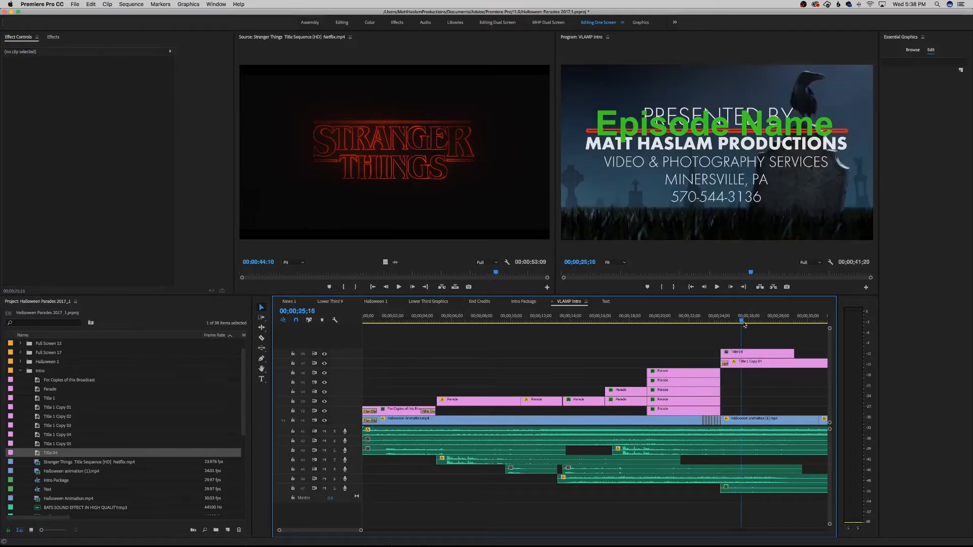
pyautogui.moveTo(743, 323); pyautogui.dragTo(745, 324)
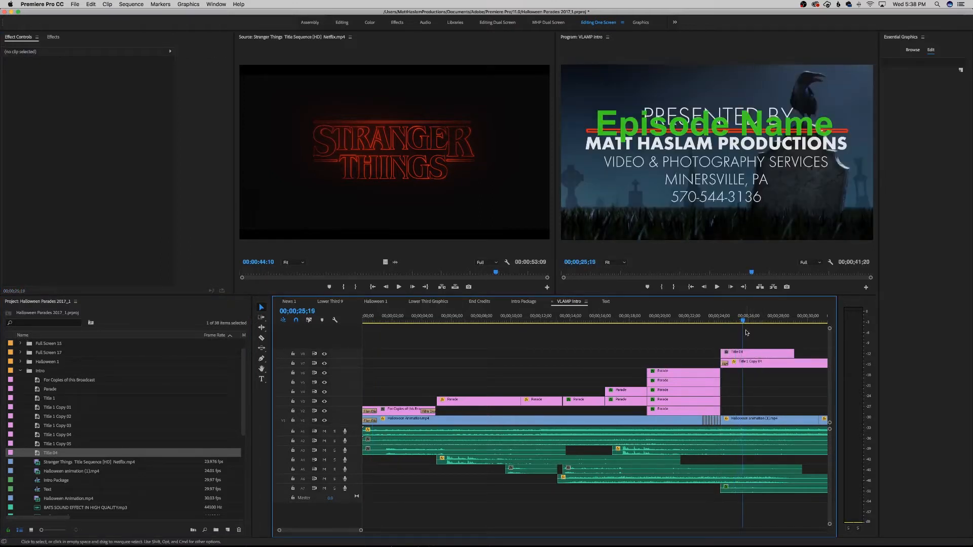
pyautogui.click(749, 364)
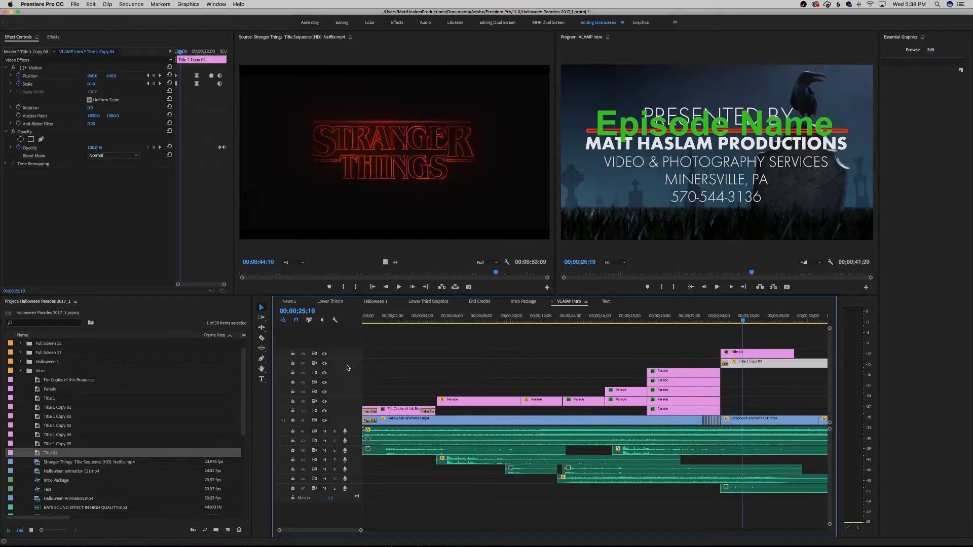
# - Hide the Title 1 Copy 04 track, return to the title's start, and lower Title 04 to a vertical position of about 680
pyautogui.click(325, 364)
pyautogui.moveTo(718, 315); pyautogui.dragTo(723, 315)
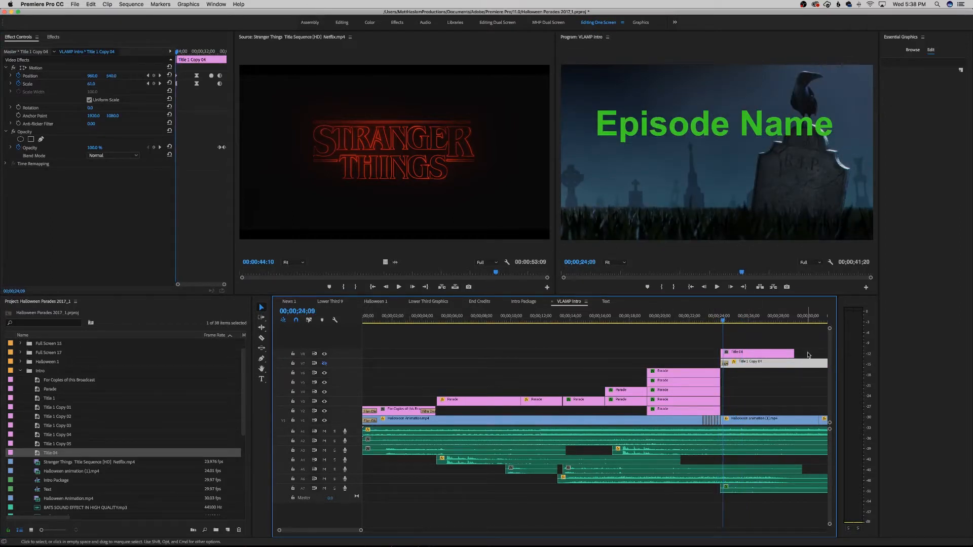
pyautogui.click(779, 353)
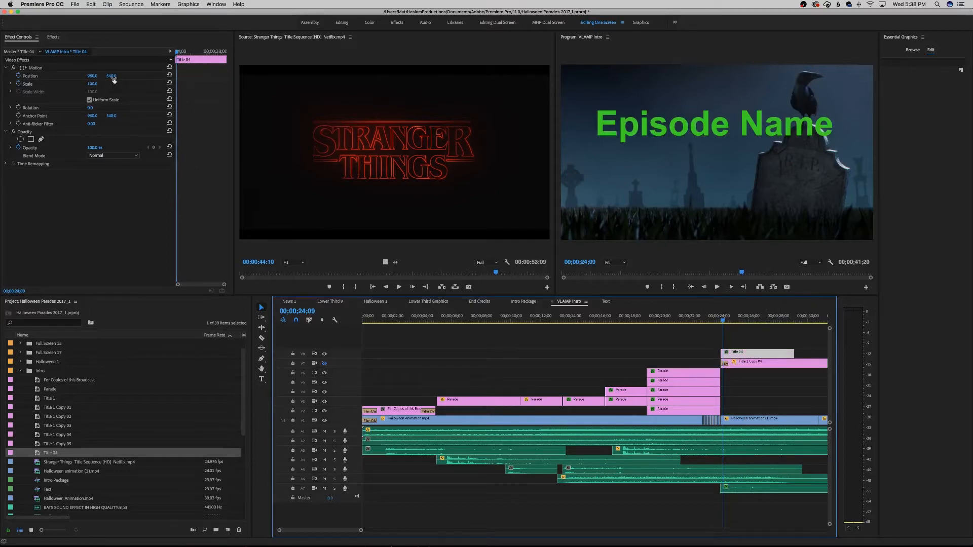
pyautogui.moveTo(114, 76); pyautogui.dragTo(185, 76)
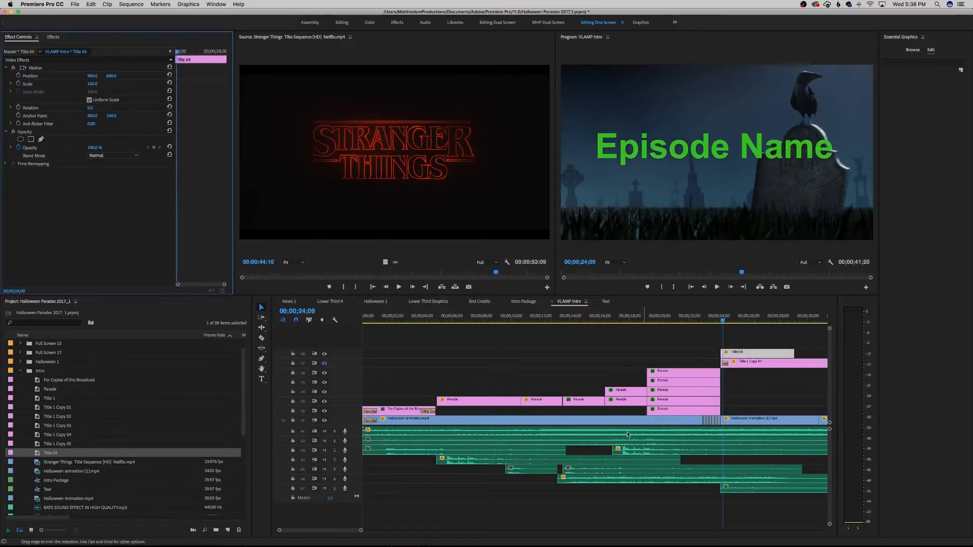
# - Extend Title 04 to the end of Title 1 Copy 04 and copy that clip's Motion keyframes onto it
pyautogui.moveTo(361, 530); pyautogui.dragTo(458, 528)
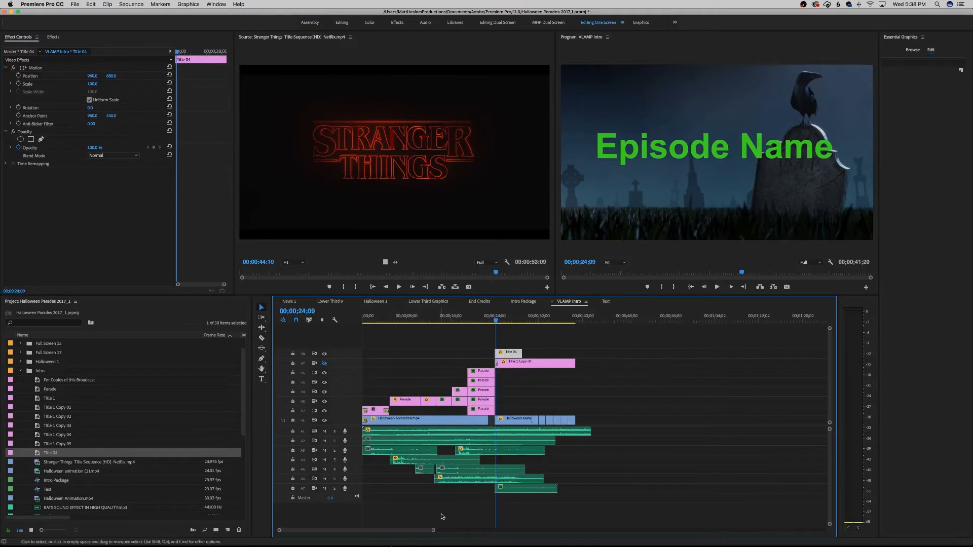
pyautogui.moveTo(522, 353); pyautogui.dragTo(574, 353)
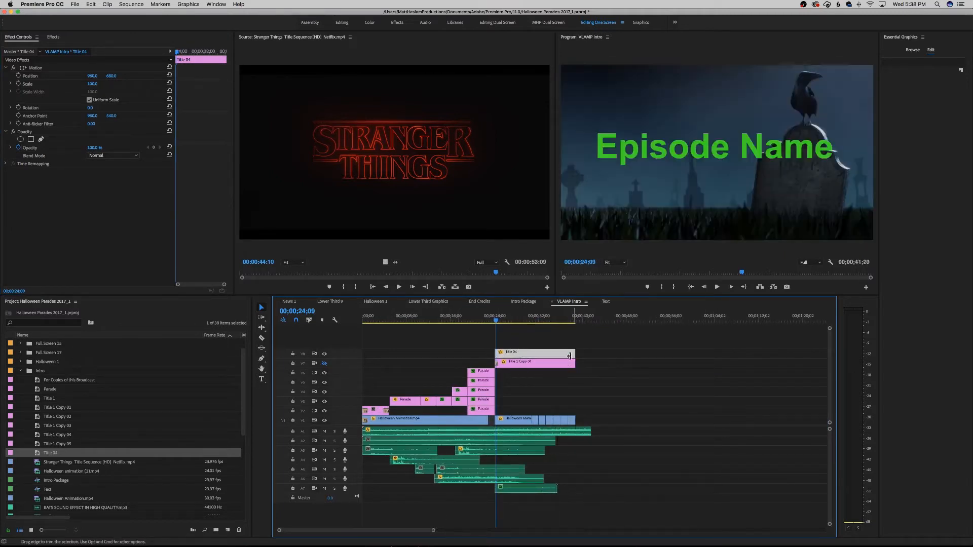
pyautogui.click(548, 363)
pyautogui.click(114, 68)
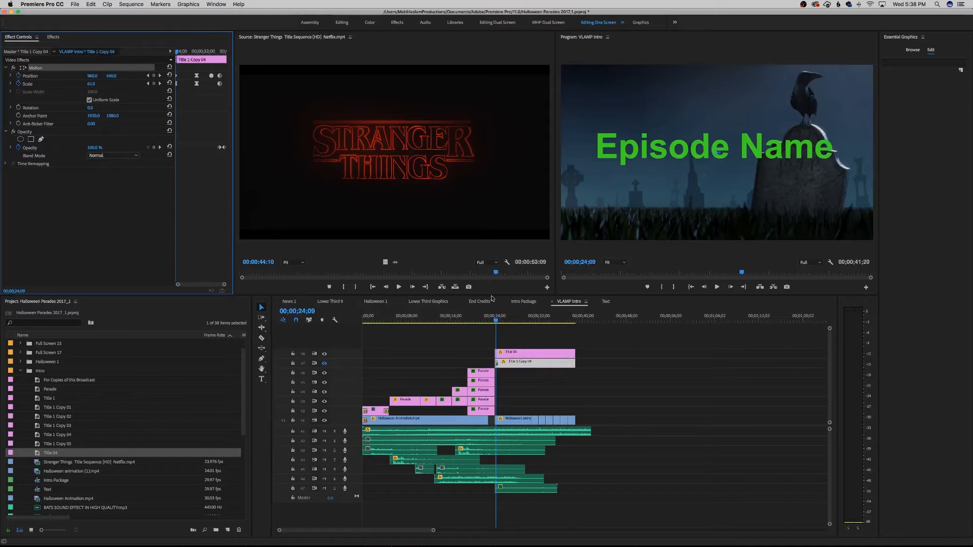
pyautogui.click(538, 353)
pyautogui.press('super+v')
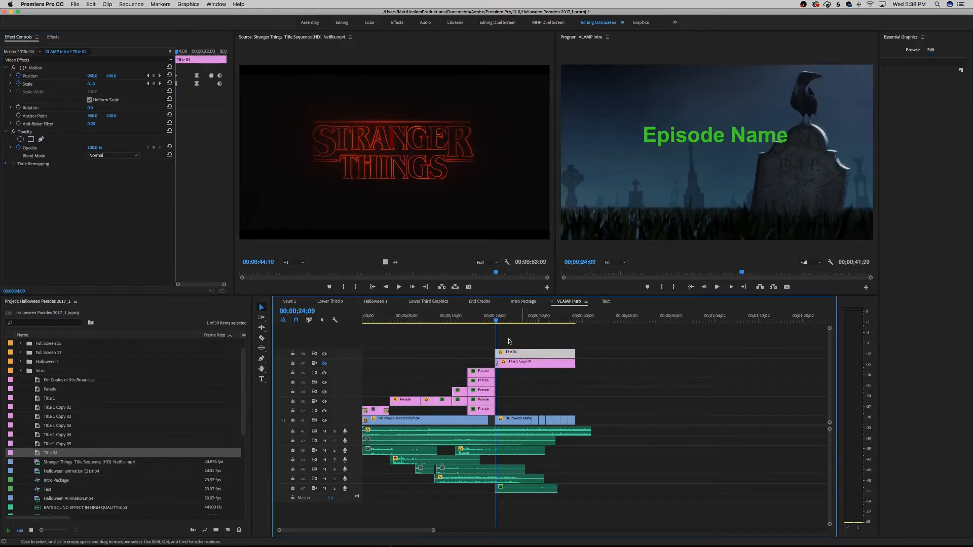
# - Apply the Ultra Key effect to Title 04 and sample the green "Episode Name" text as its key colour
pyautogui.click(53, 39)
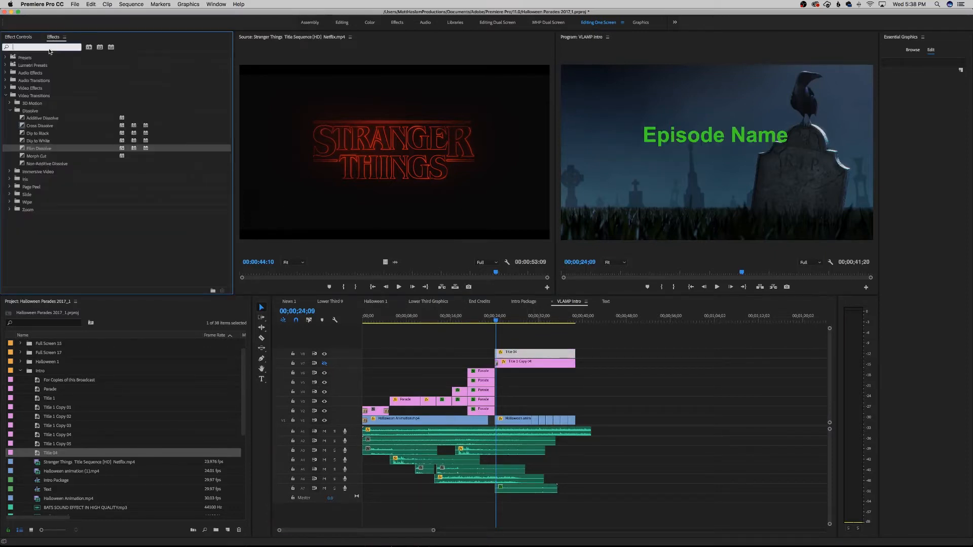
pyautogui.write('key')
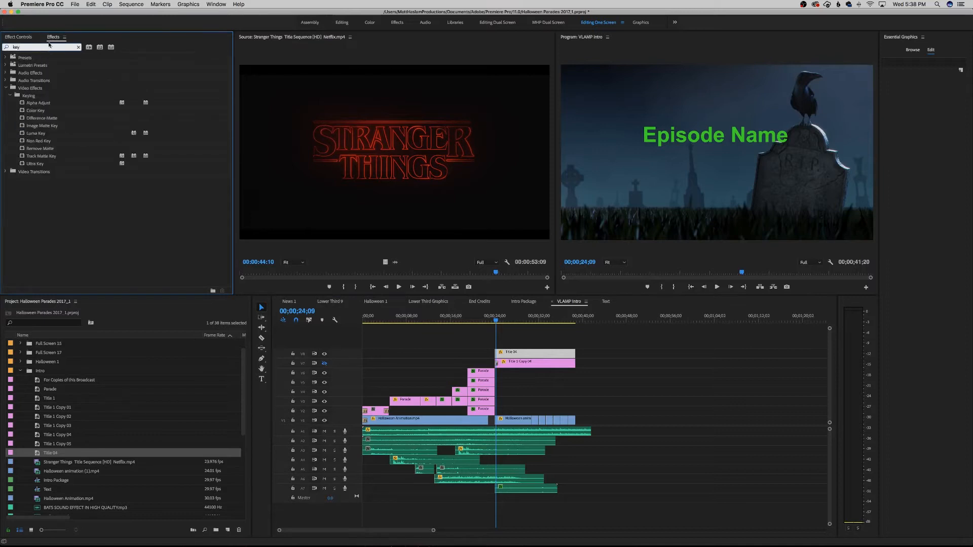
pyautogui.moveTo(36, 164); pyautogui.dragTo(514, 355)
pyautogui.click(18, 36)
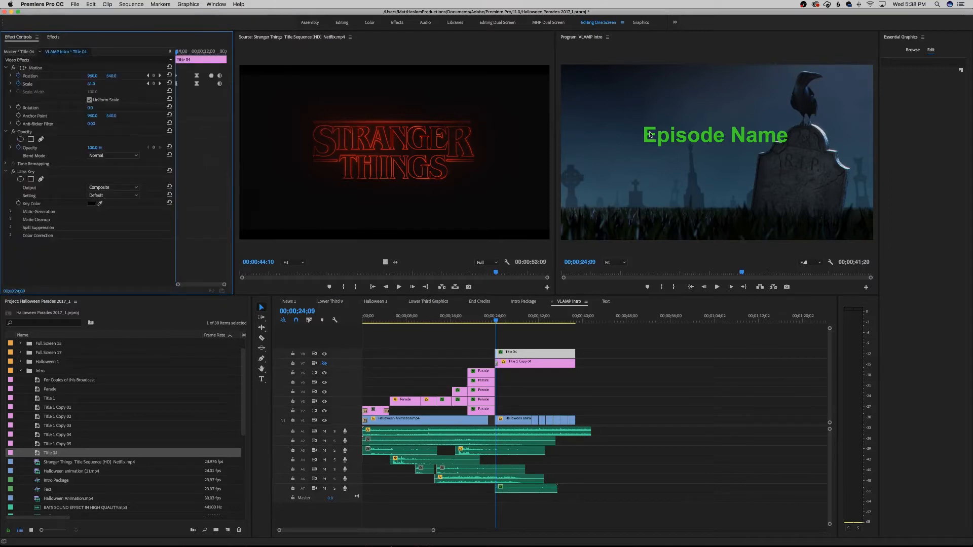
pyautogui.moveTo(100, 203); pyautogui.dragTo(645, 130)
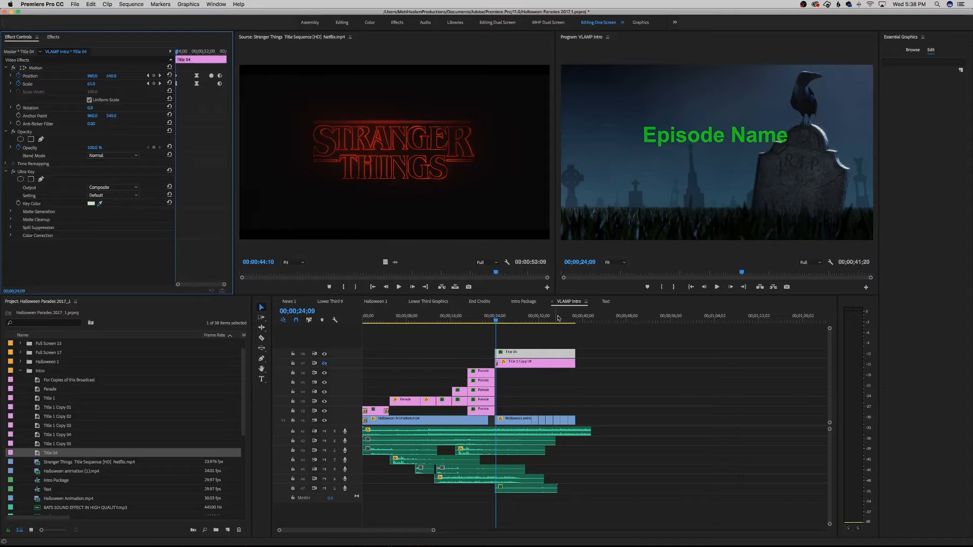
# - Change Title 04's Ultra Key colour to a medium green matching the text and preview the keyed title over the graveyard footage
pyautogui.click(532, 349)
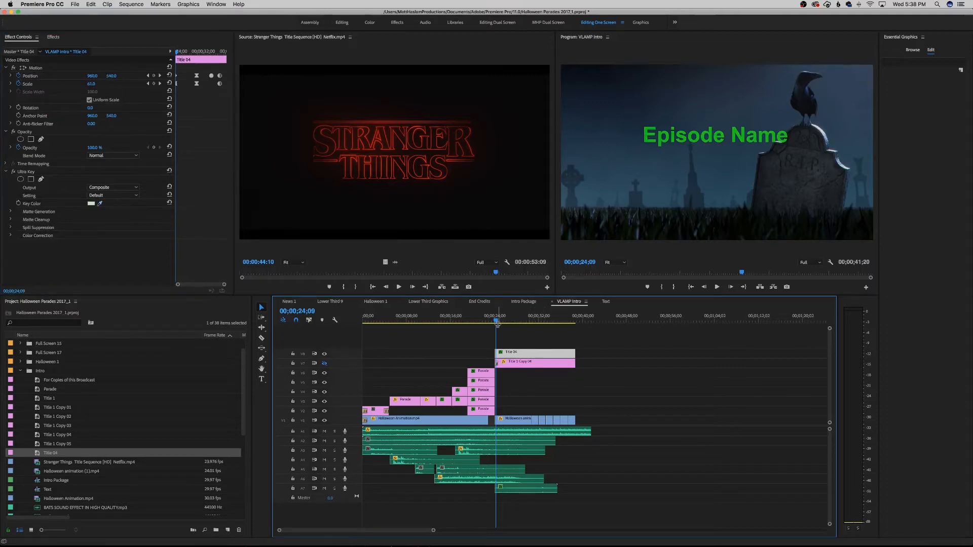
pyautogui.moveTo(497, 323); pyautogui.dragTo(511, 324)
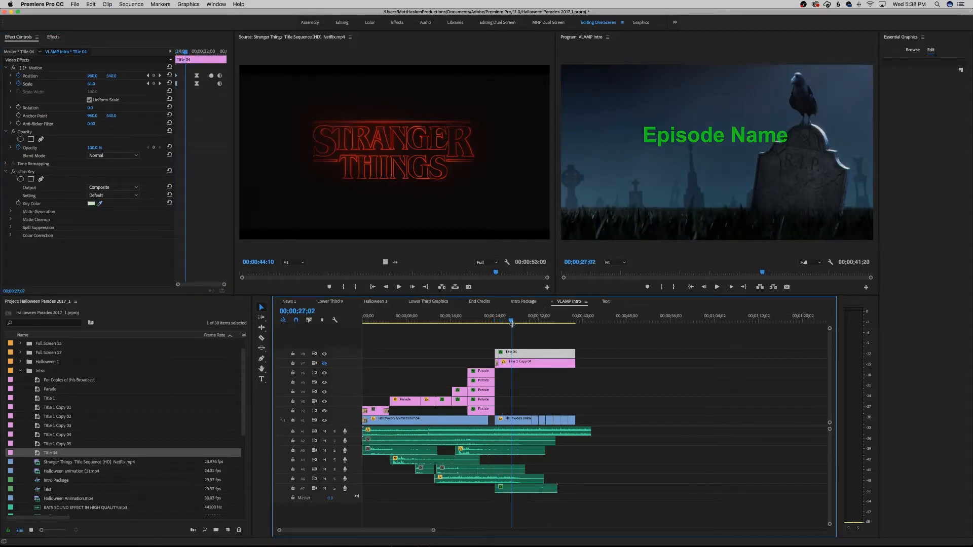
pyautogui.click(92, 205)
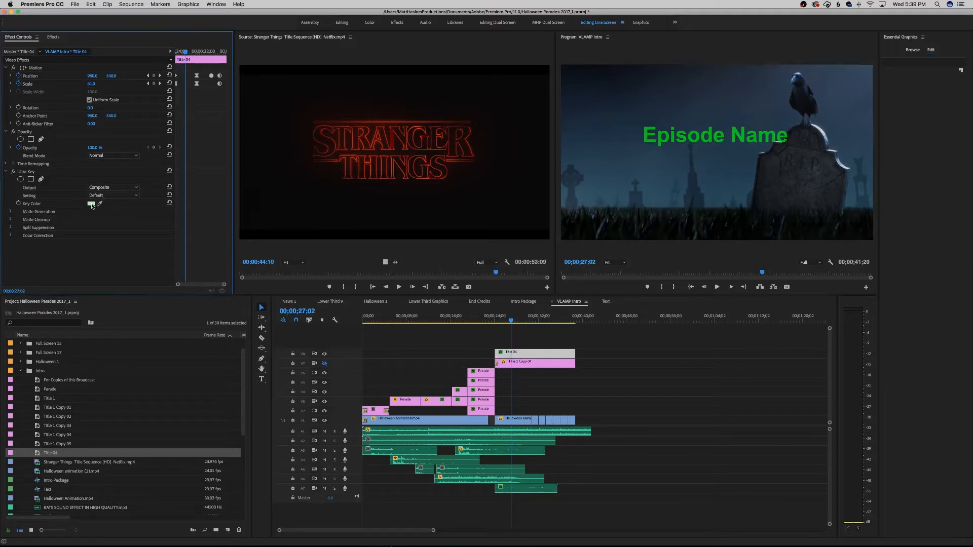
pyautogui.moveTo(488, 186); pyautogui.dragTo(472, 203)
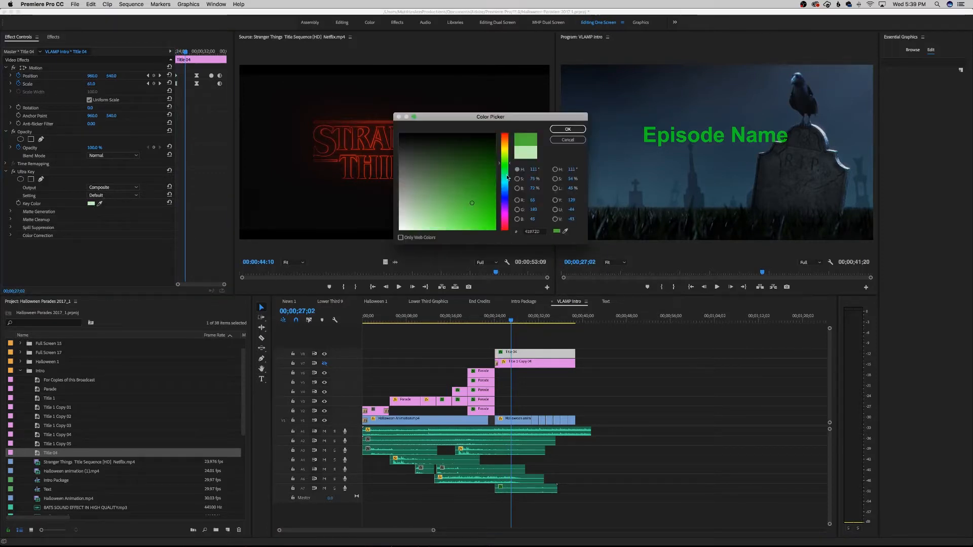
pyautogui.click(567, 129)
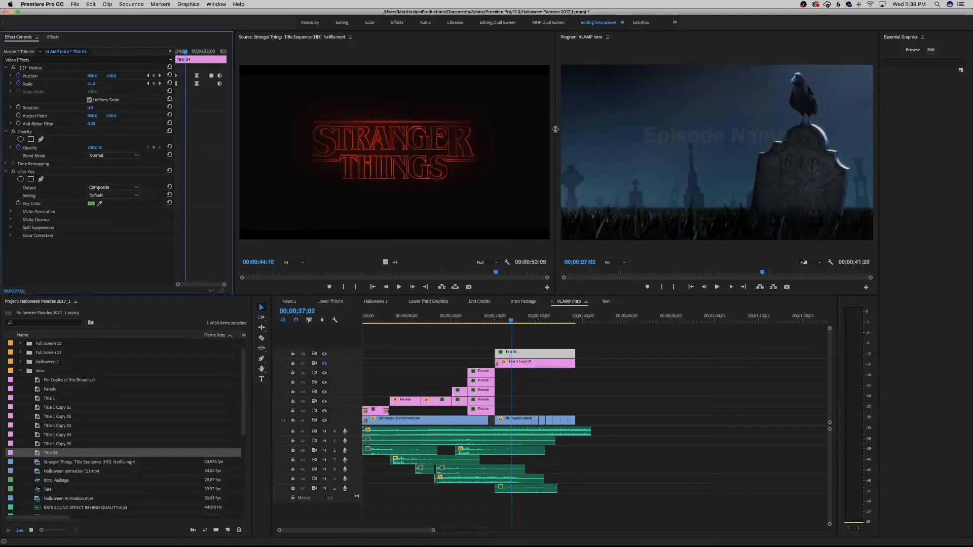
pyautogui.click(501, 320)
pyautogui.moveTo(502, 320); pyautogui.dragTo(523, 329)
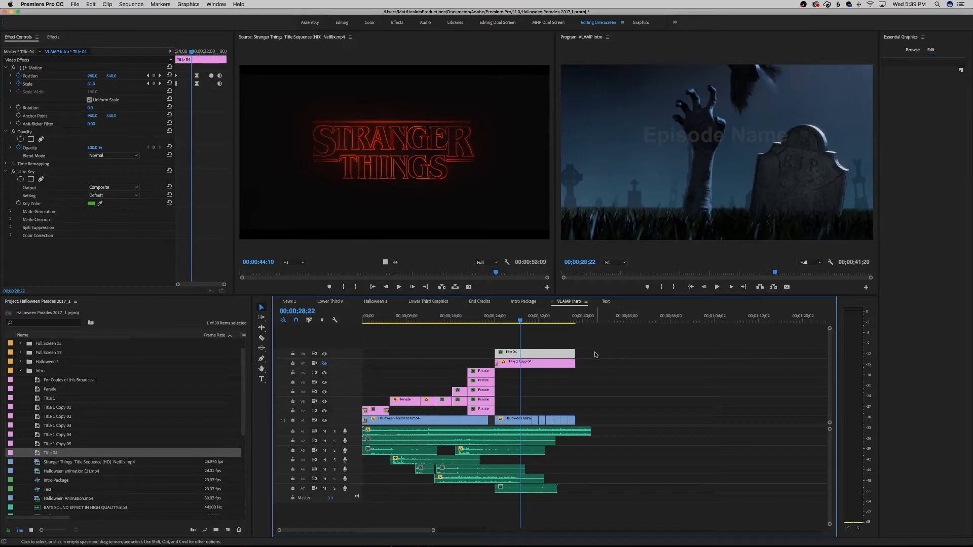
# - Delete the Title 04 clip, show the Title 1 Copy 04 track again, and play the sequence to its end
pyautogui.press('Delete')
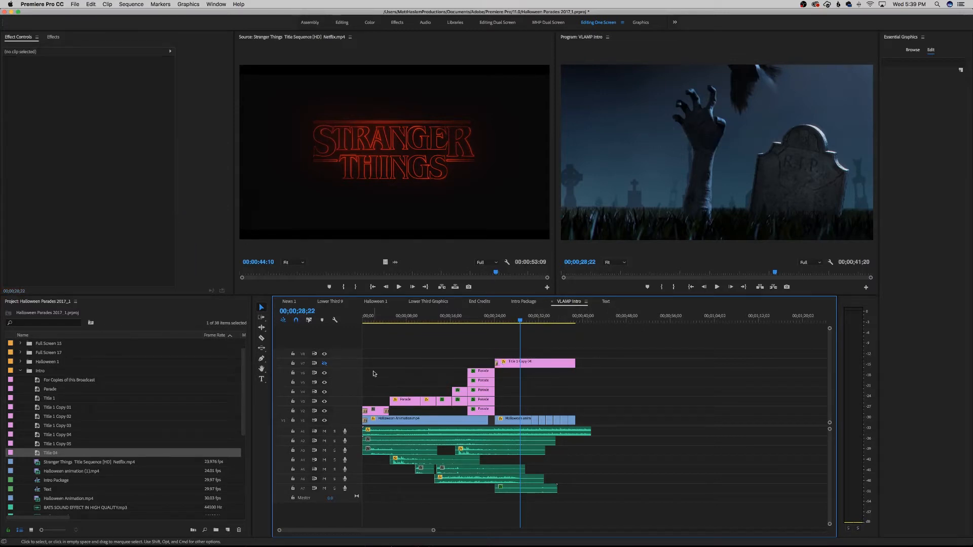
pyautogui.click(326, 364)
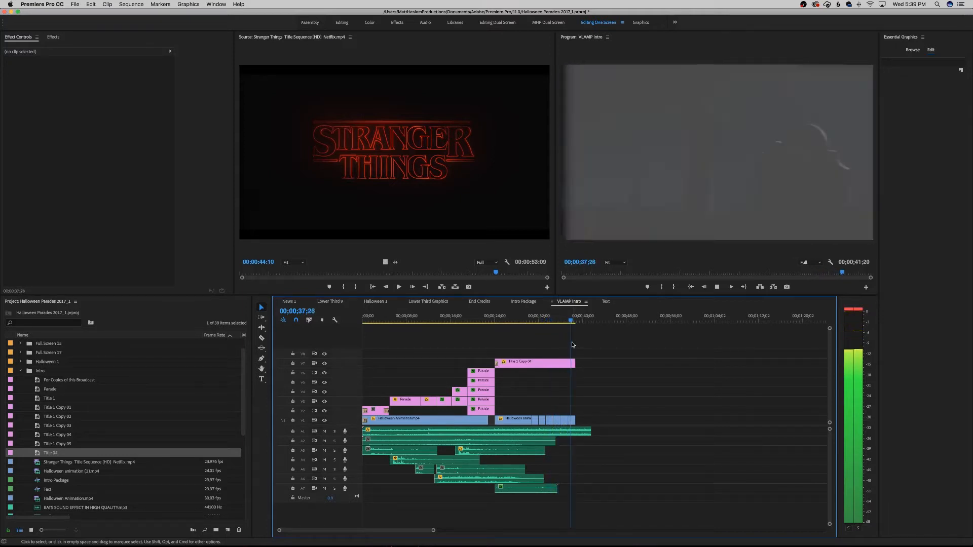
pyautogui.press('space')
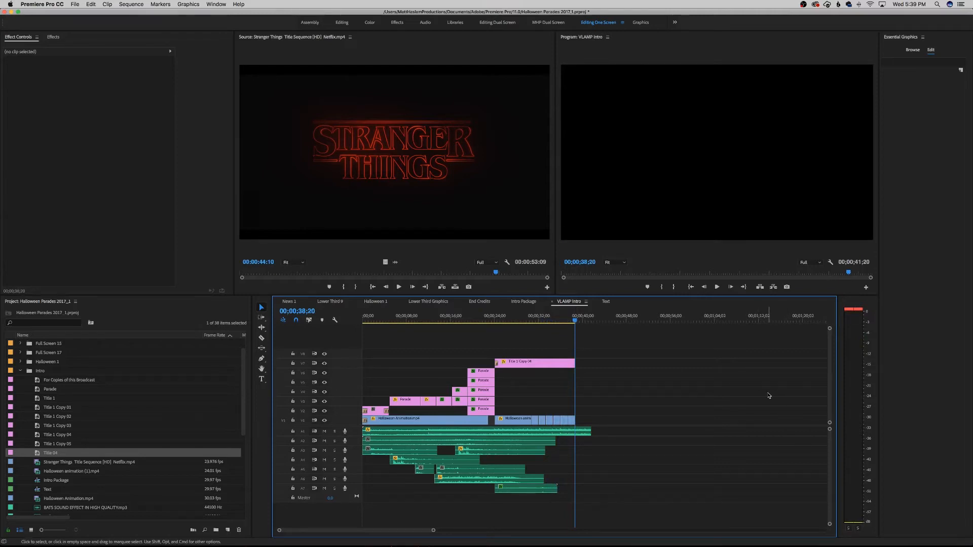
# - Review the End Credits sequence from the "For Copies of This Broadcast" title through to the copyright title
pyautogui.click(525, 303)
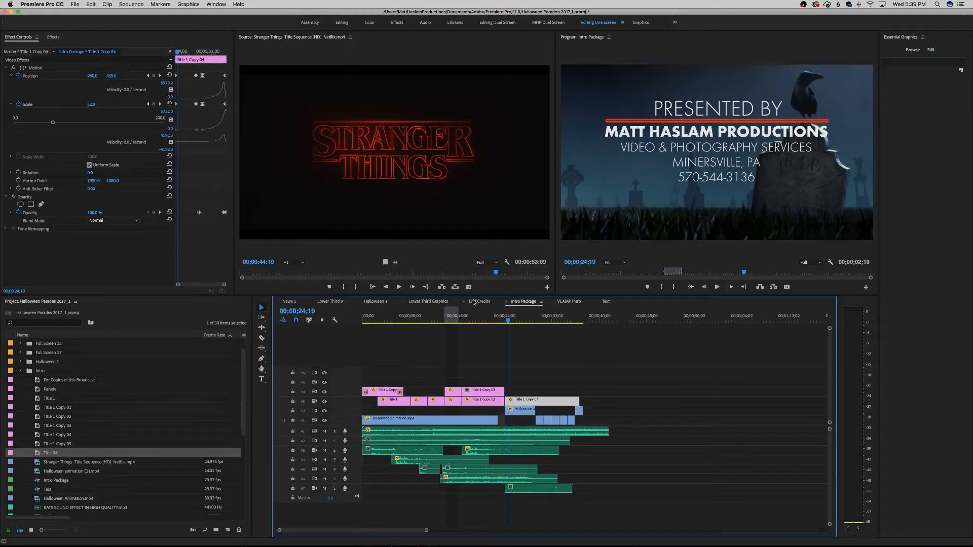
pyautogui.click(474, 302)
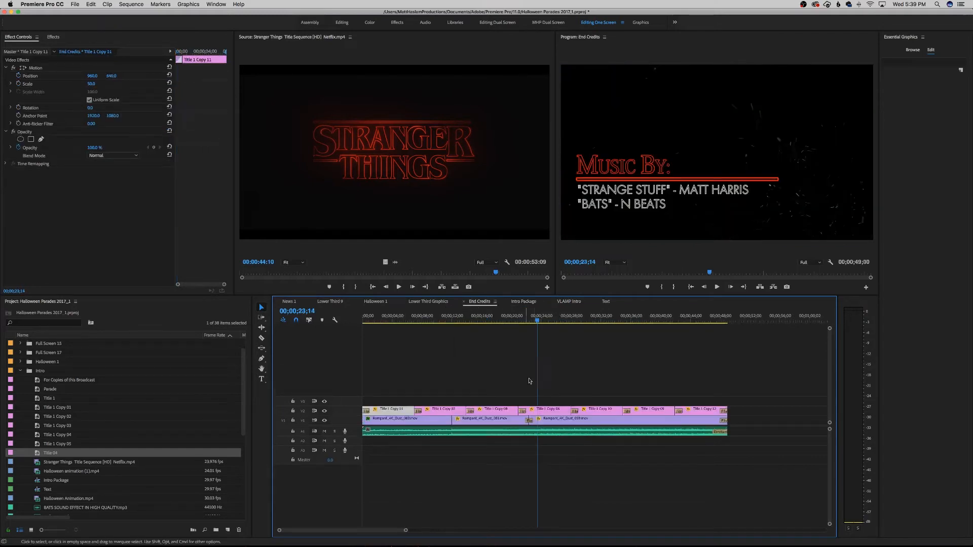
pyautogui.click(395, 320)
pyautogui.moveTo(396, 321); pyautogui.dragTo(372, 332)
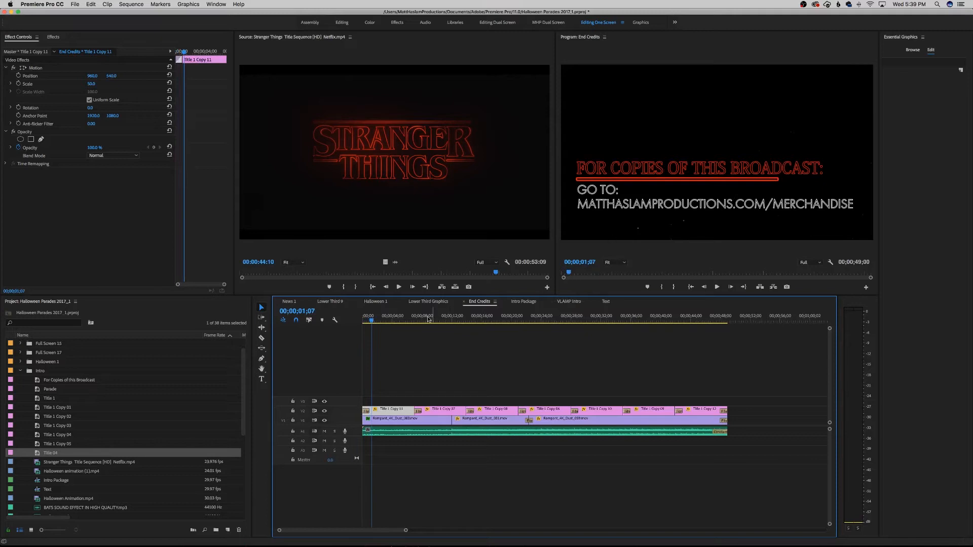
pyautogui.moveTo(396, 321); pyautogui.dragTo(702, 333)
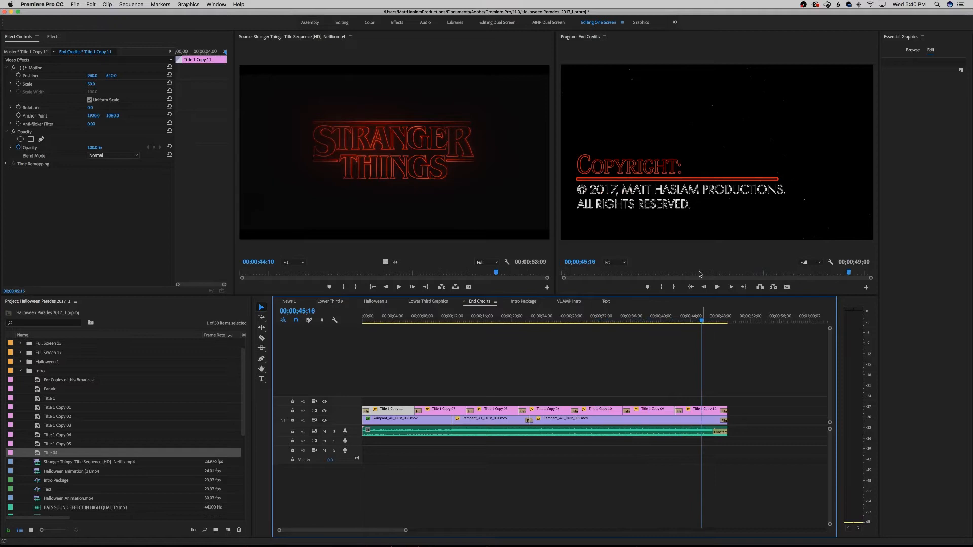
# - Compare the "For Copies of This Broadcast" title in VLAMP Intro and End Credits, and check the Strange_Stuff.mp3 clip and Intro Package
pyautogui.click(564, 302)
pyautogui.click(375, 320)
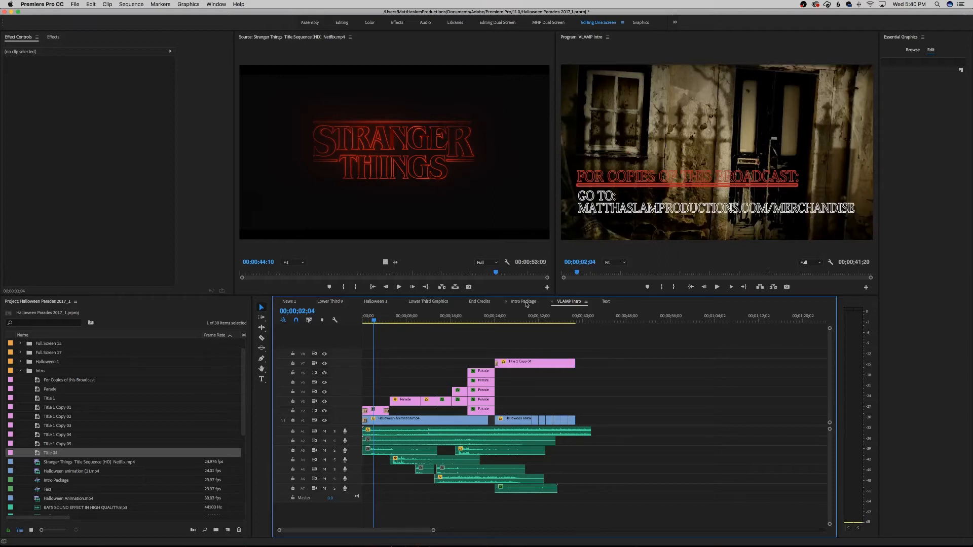
pyautogui.click(479, 301)
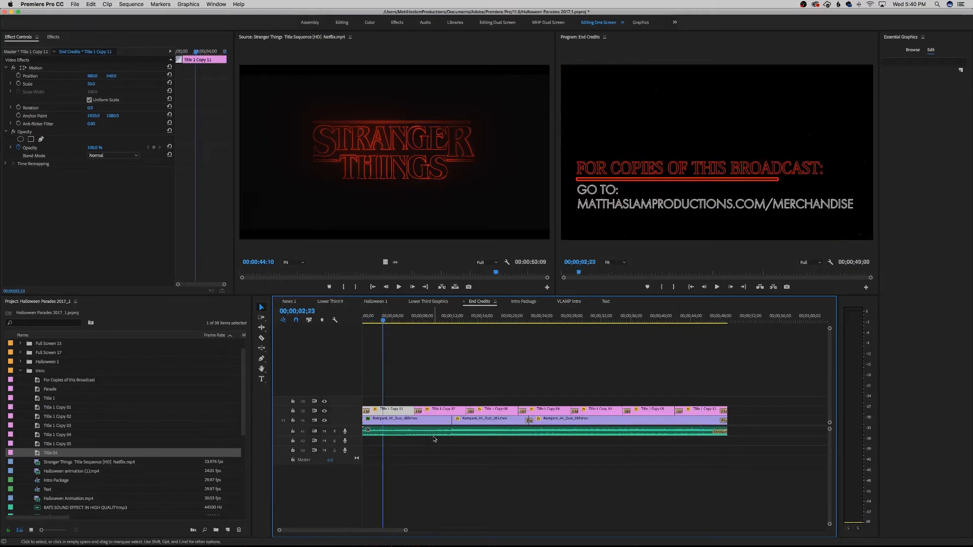
pyautogui.click(433, 436)
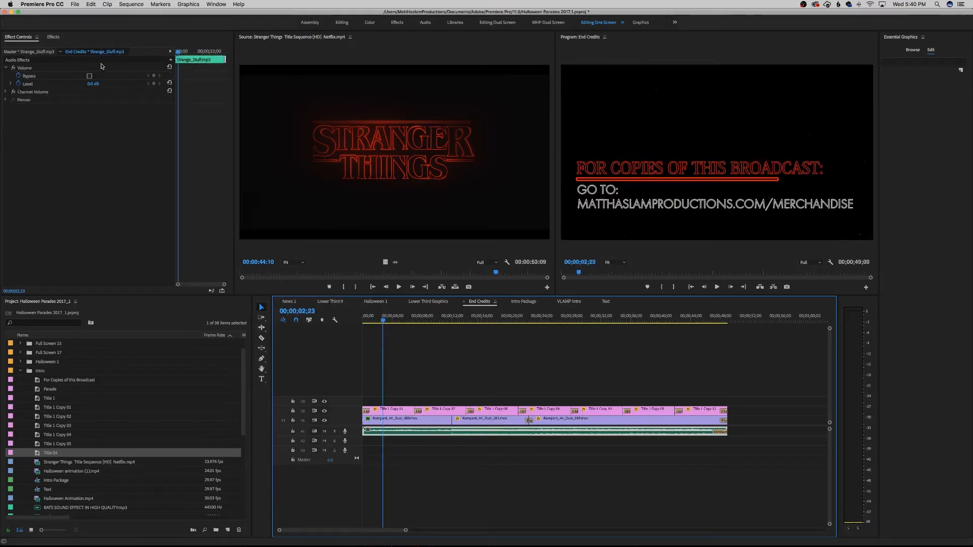
pyautogui.click(526, 302)
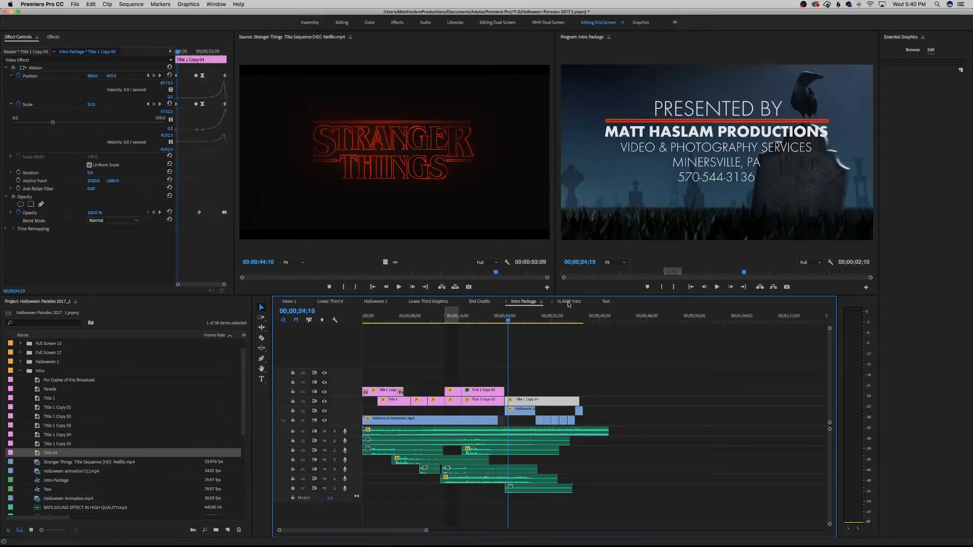
pyautogui.click(569, 303)
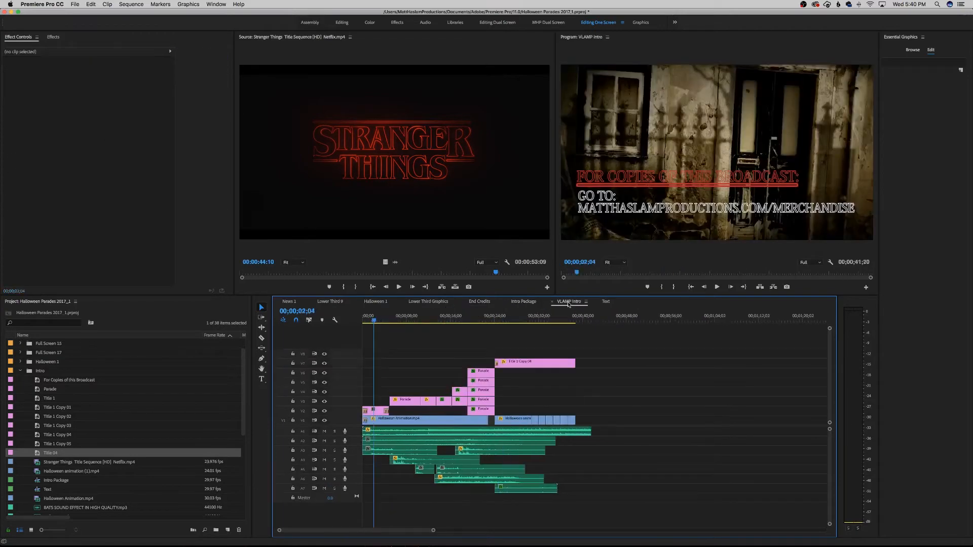
# - Examine the "Music By" credit in the End Credits sequence and return to its opening title
pyautogui.click(480, 301)
pyautogui.moveTo(470, 318); pyautogui.dragTo(559, 320)
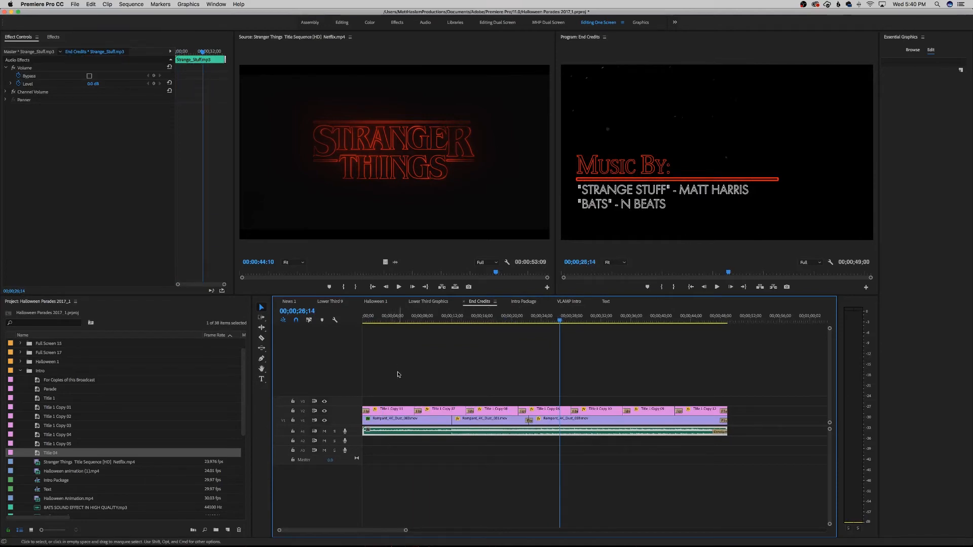
pyautogui.click(373, 322)
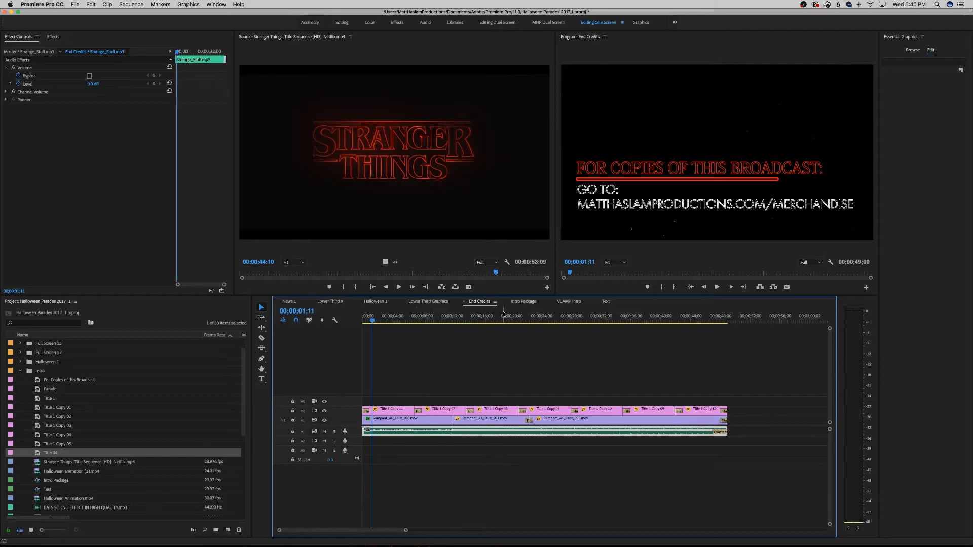
# - Inspect the first Rampant dust clip's effect settings and view the Rampant folders in Downloads without importing anything
pyautogui.click(408, 421)
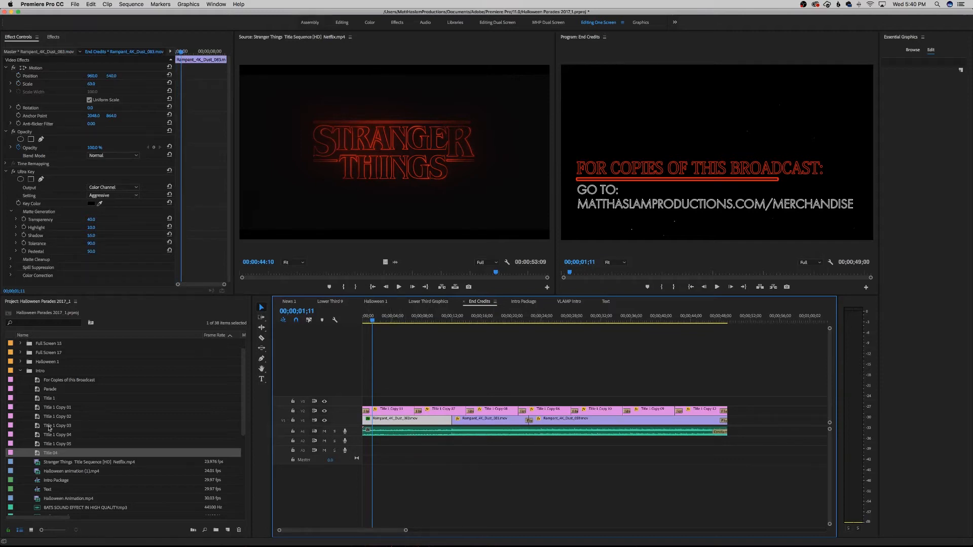
pyautogui.click(23, 431)
pyautogui.press('super+i')
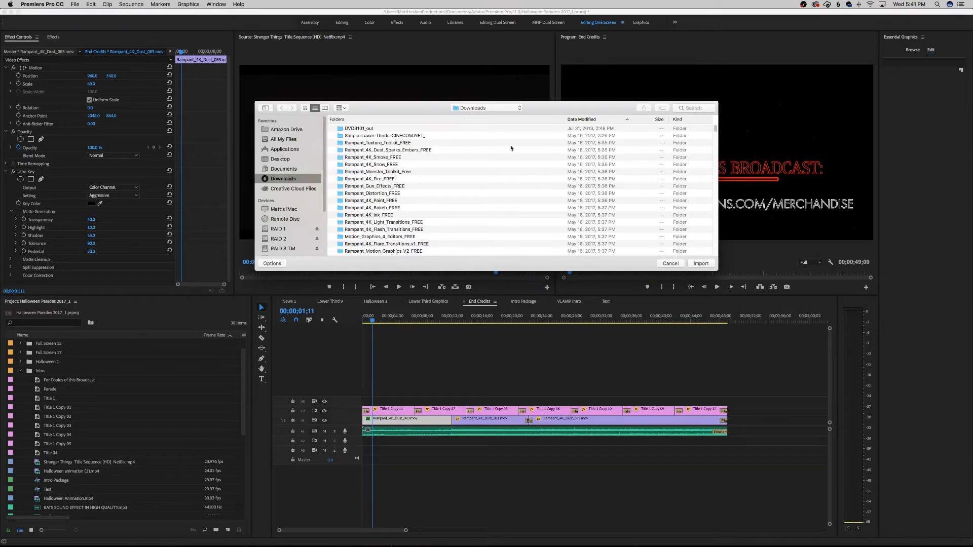
pyautogui.click(670, 263)
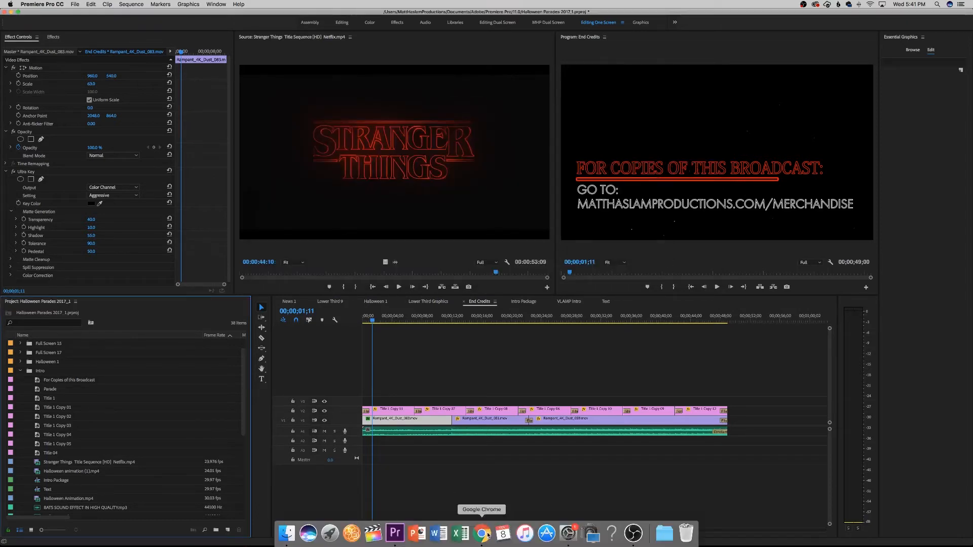
# - Switch to Chrome, open the bookmarked Rampant free download page and select its full web address
pyautogui.click(482, 534)
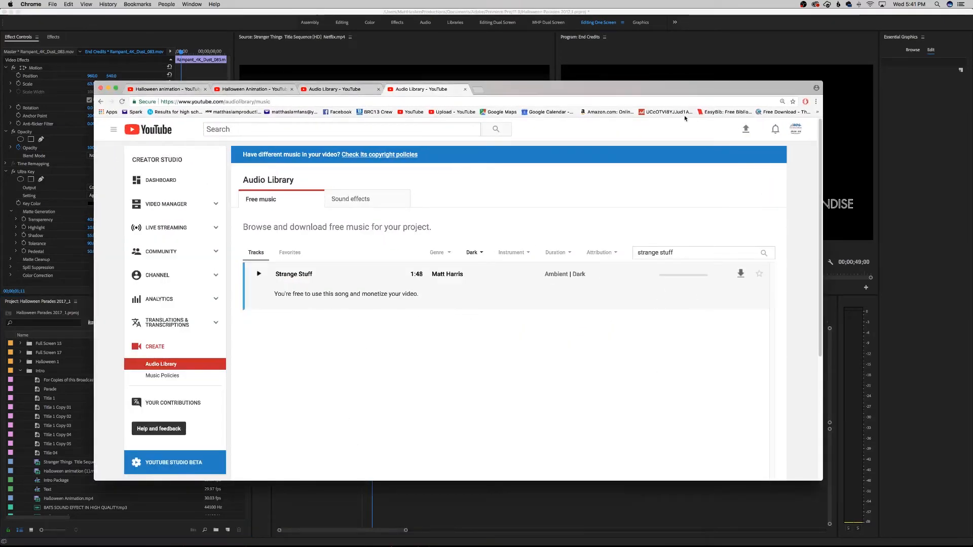
pyautogui.click(783, 112)
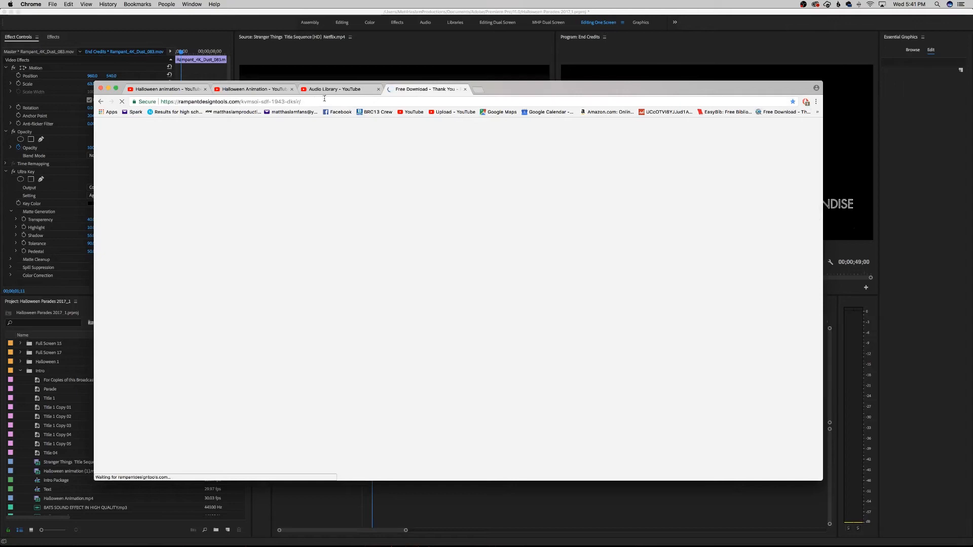
pyautogui.moveTo(316, 102); pyautogui.dragTo(160, 105)
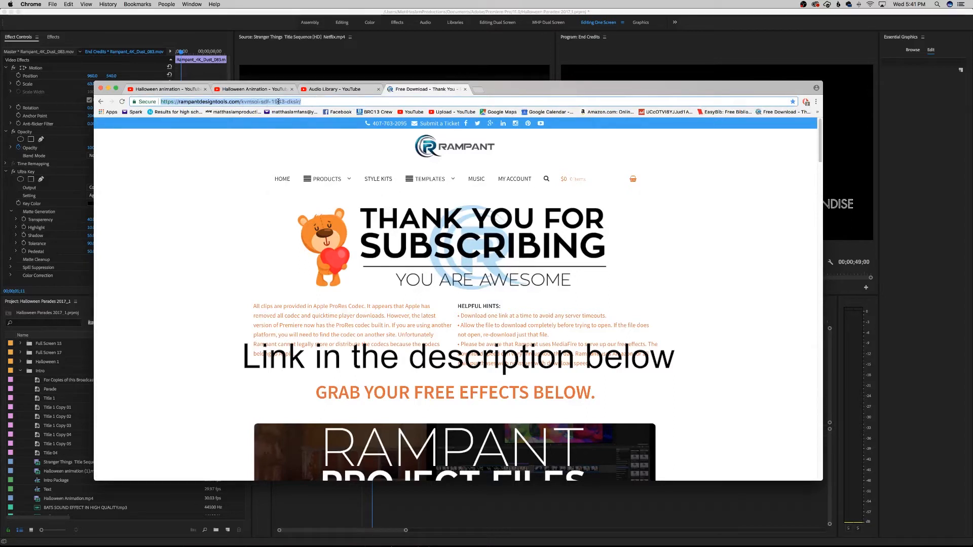
pyautogui.moveTo(621, 179)
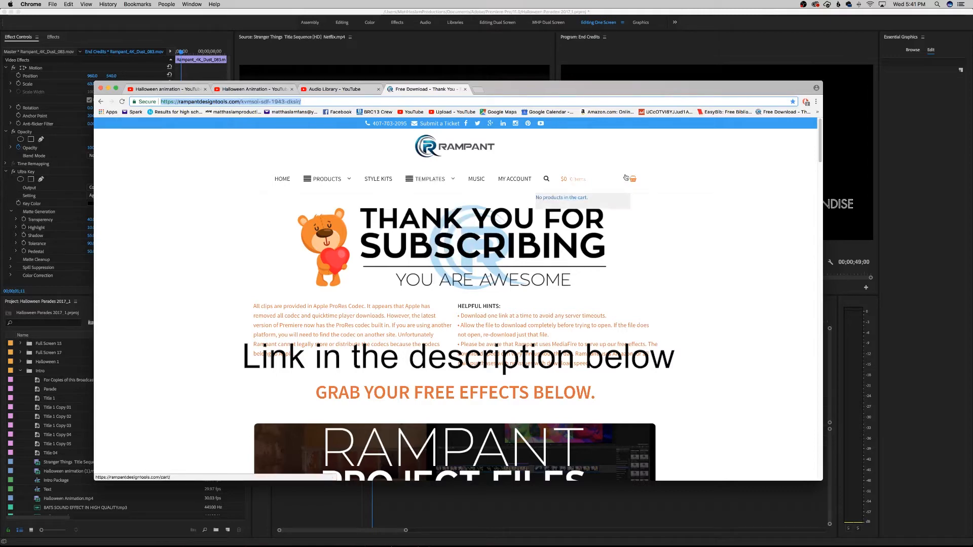
# - Browse the Rampant free effects from Project Files down to the Dust Embers Sparks pack under Visual Effects
pyautogui.scroll(-10, 603, 167)
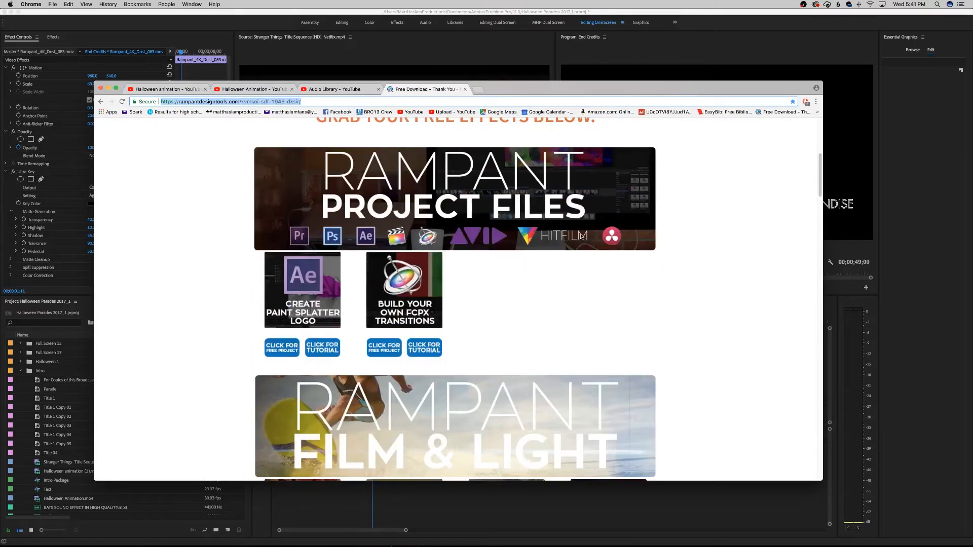
pyautogui.scroll(5, 567, 231)
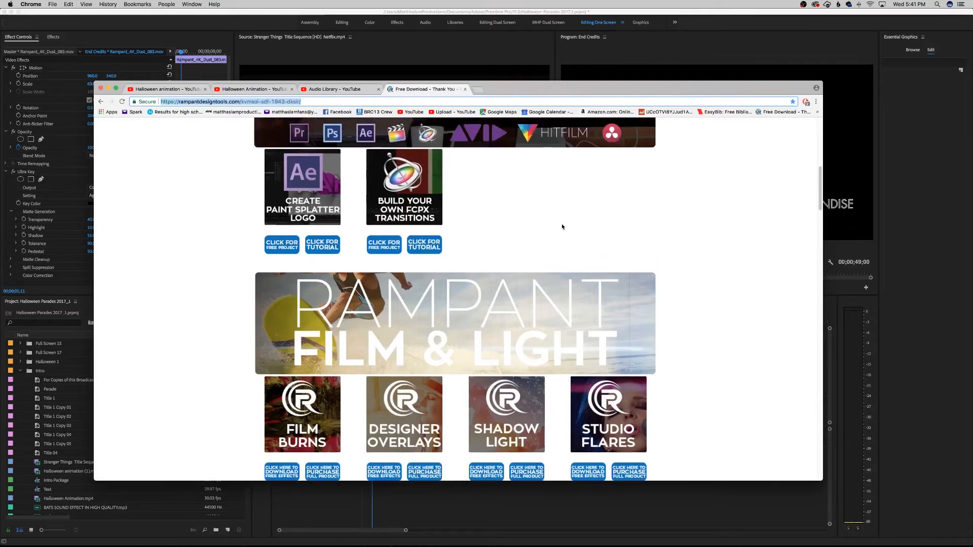
pyautogui.scroll(-7, 408, 329)
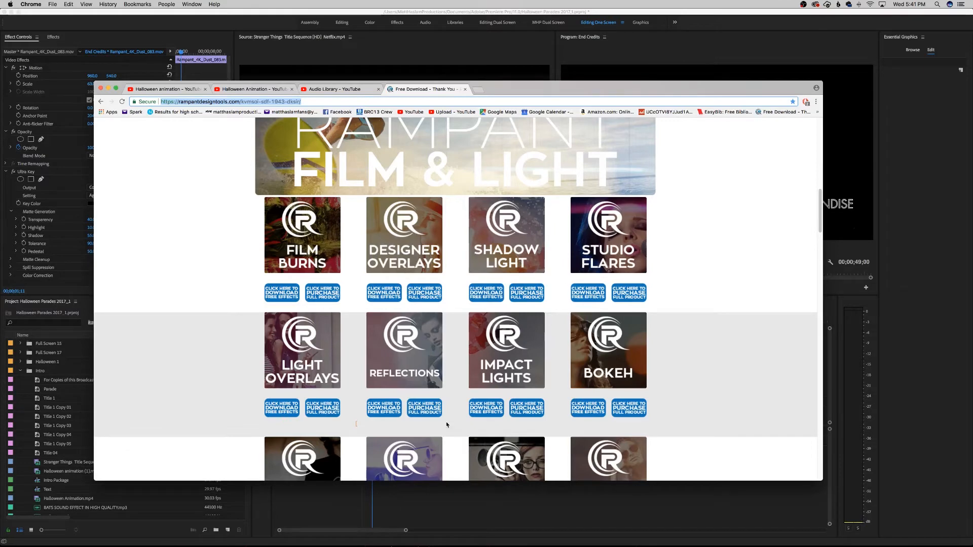
pyautogui.scroll(-5, 472, 419)
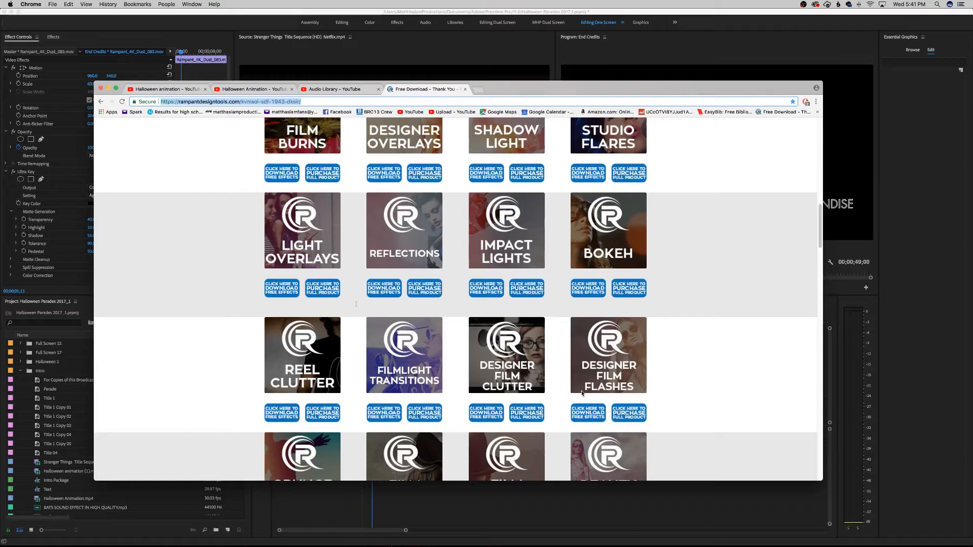
pyautogui.scroll(-1, 507, 253)
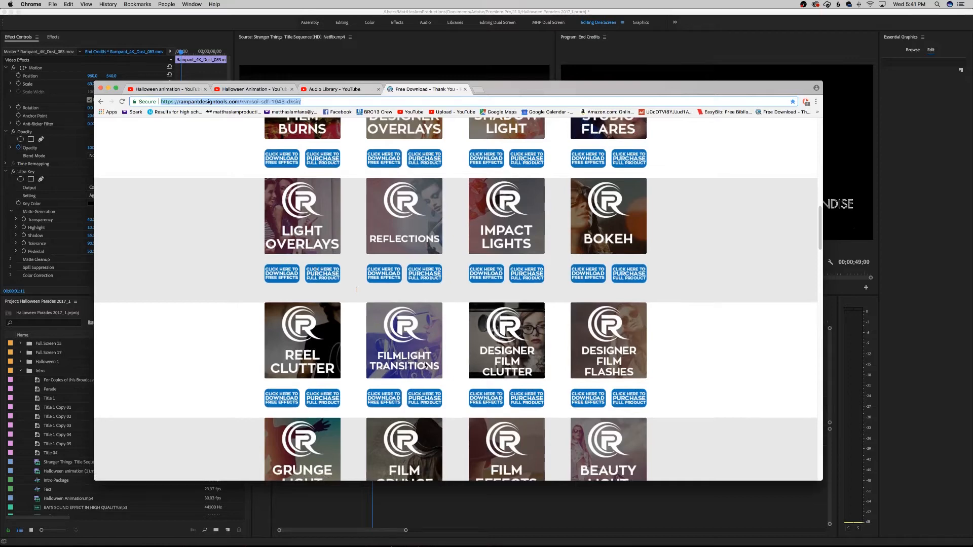
pyautogui.scroll(-5, 423, 364)
pyautogui.scroll(-3, 423, 364)
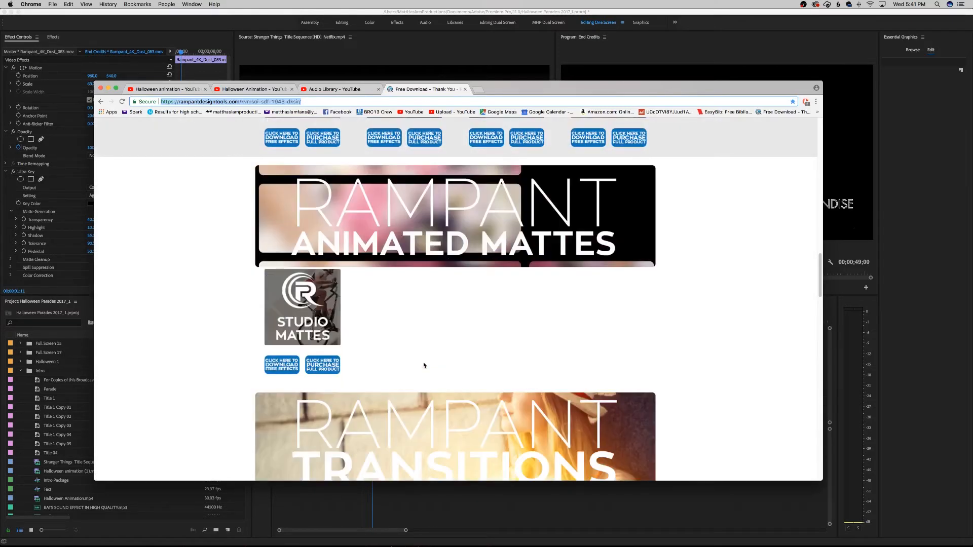
pyautogui.scroll(-15, 423, 365)
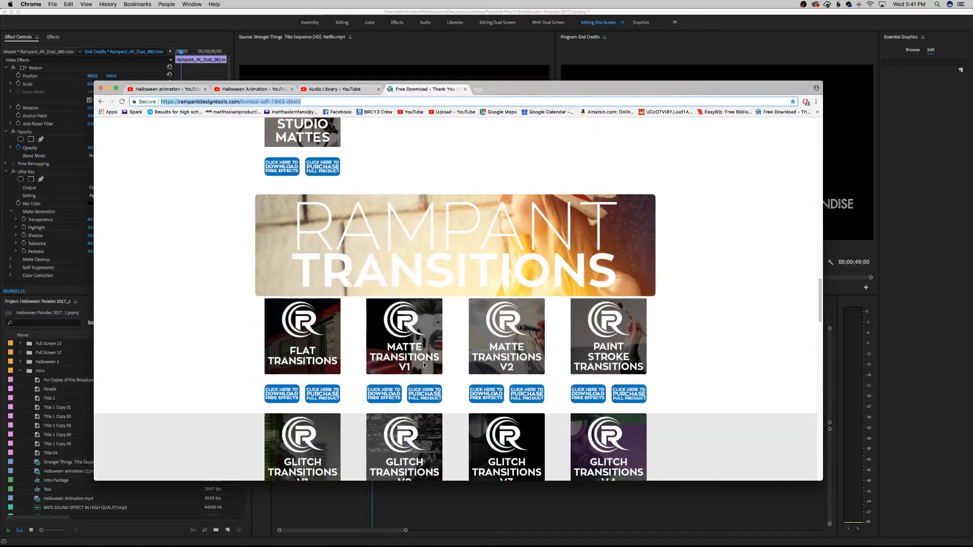
pyautogui.scroll(-9, 423, 364)
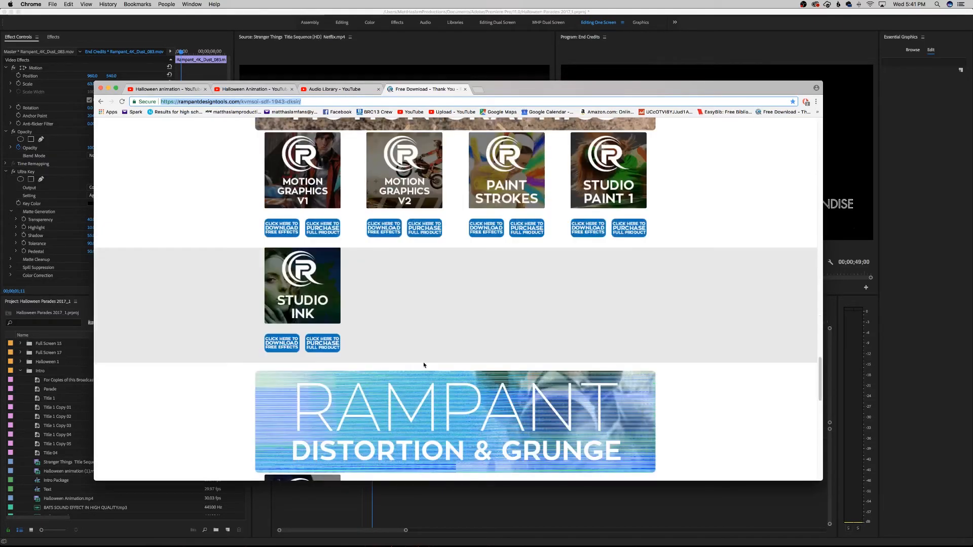
pyautogui.scroll(-2, 424, 364)
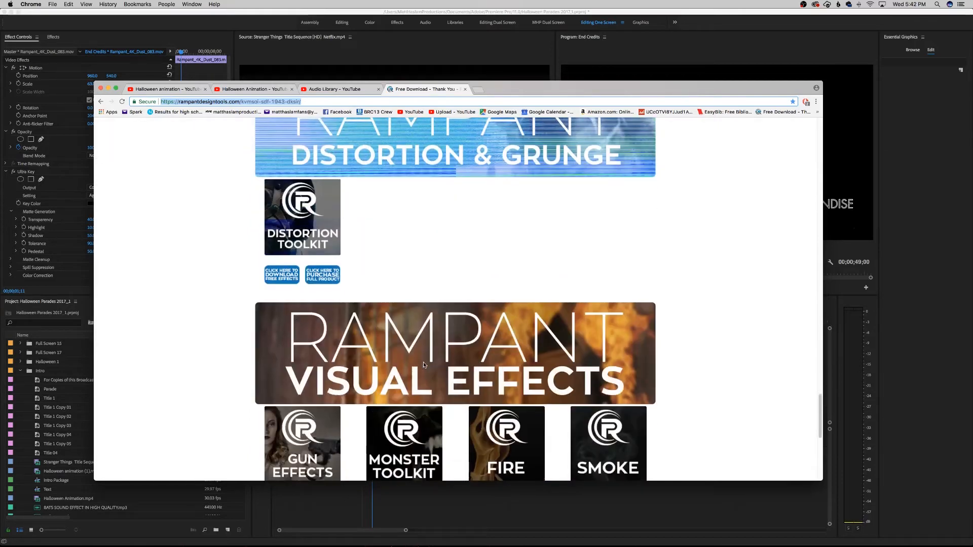
pyautogui.scroll(-5, 424, 364)
pyautogui.scroll(1, 424, 364)
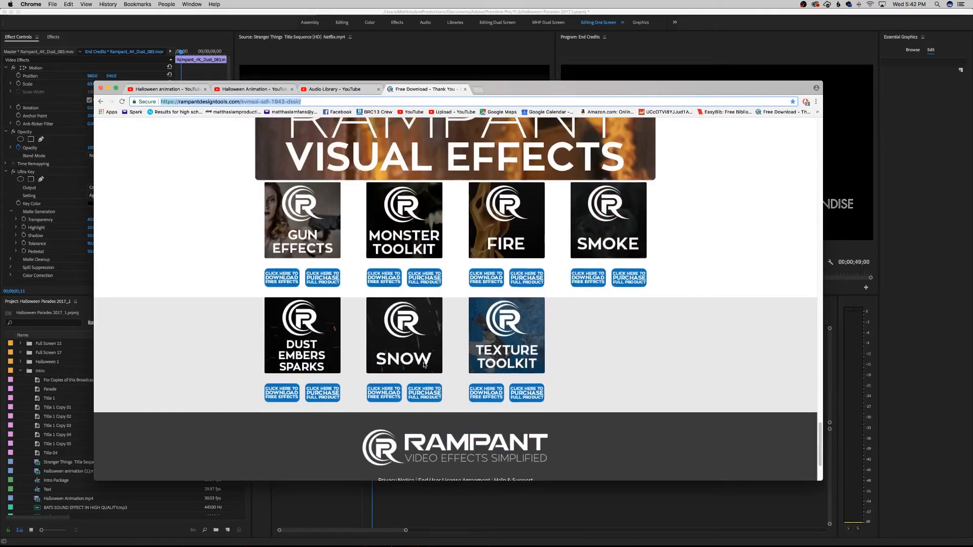
# - Return to Premiere Pro and browse for media to import in RAID 1's FOOTAGE > Stock Assets > Rampant Design > Dust Sparks Embers folder
pyautogui.click(662, 522)
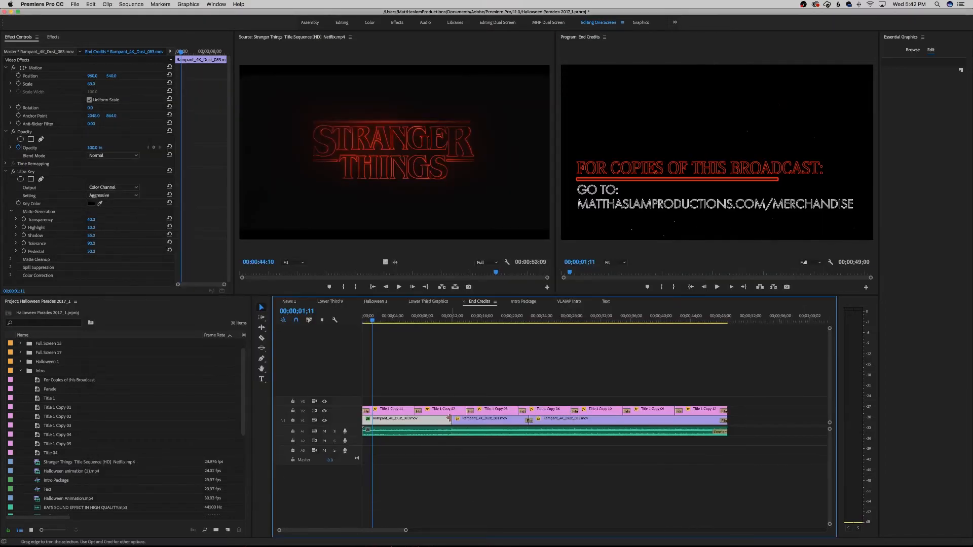
pyautogui.scroll(-1, 72, 445)
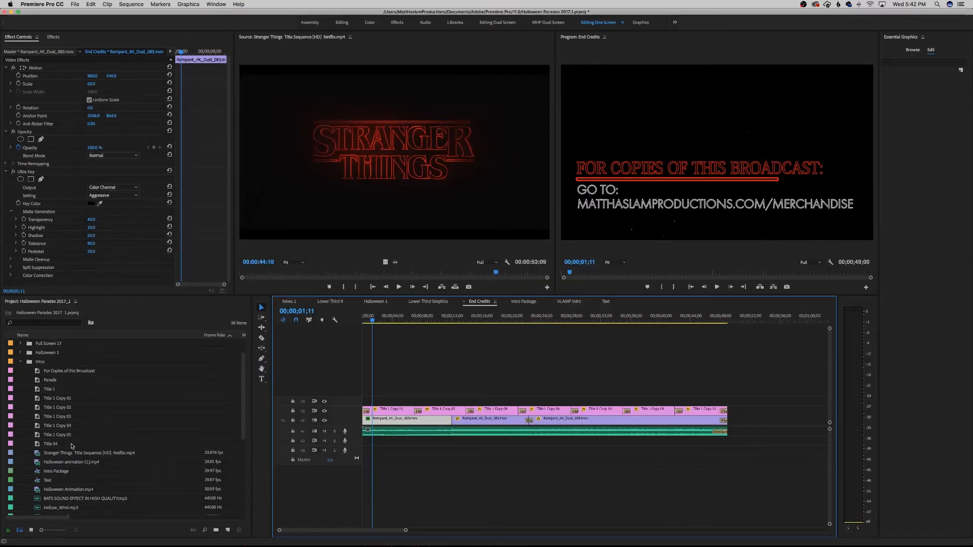
pyautogui.scroll(-3, 73, 446)
pyautogui.scroll(5, 72, 446)
pyautogui.scroll(-4, 73, 446)
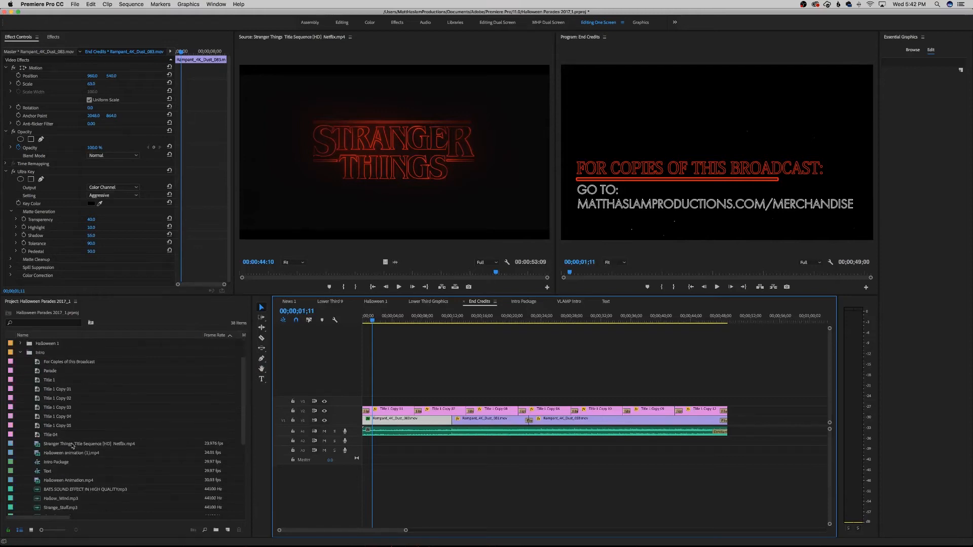
pyautogui.click(26, 453)
pyautogui.press('super+i')
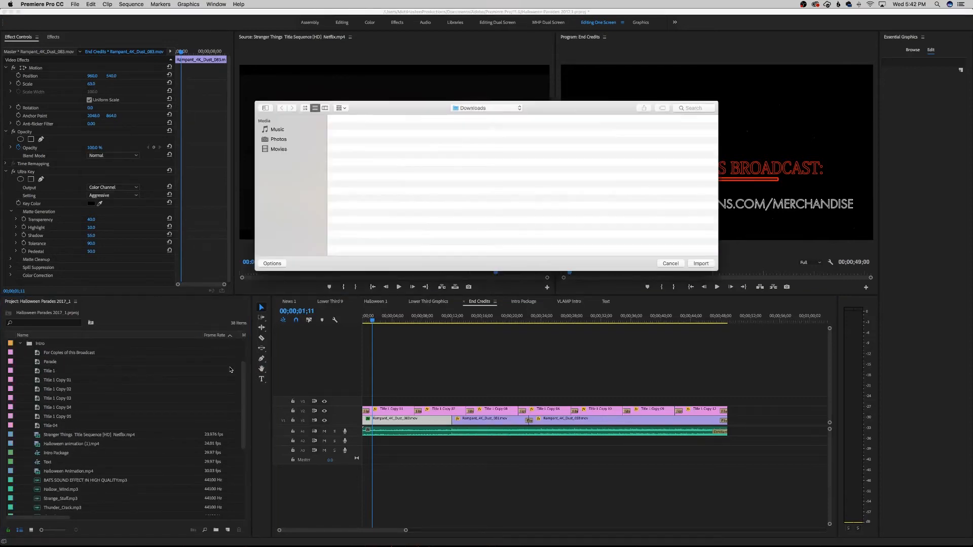
pyautogui.click(283, 229)
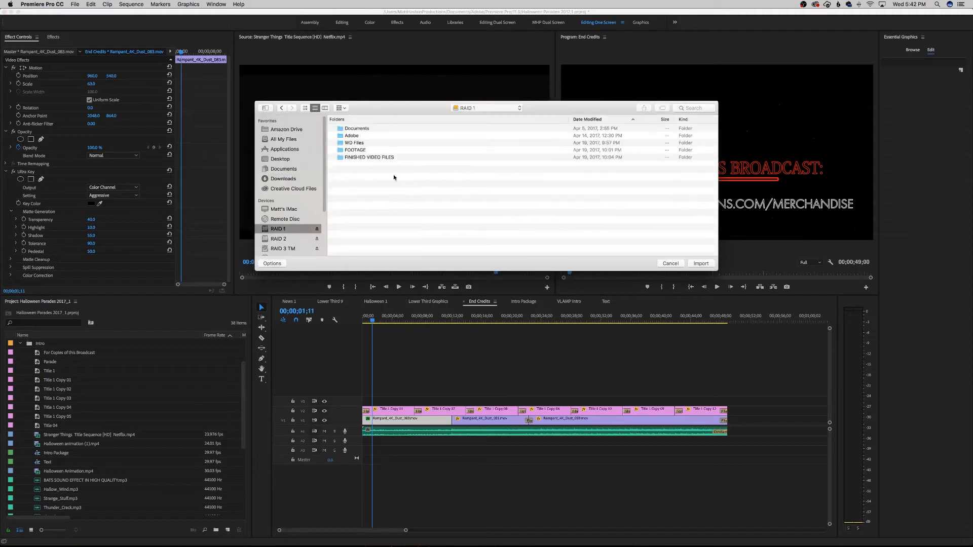
pyautogui.doubleClick(355, 150)
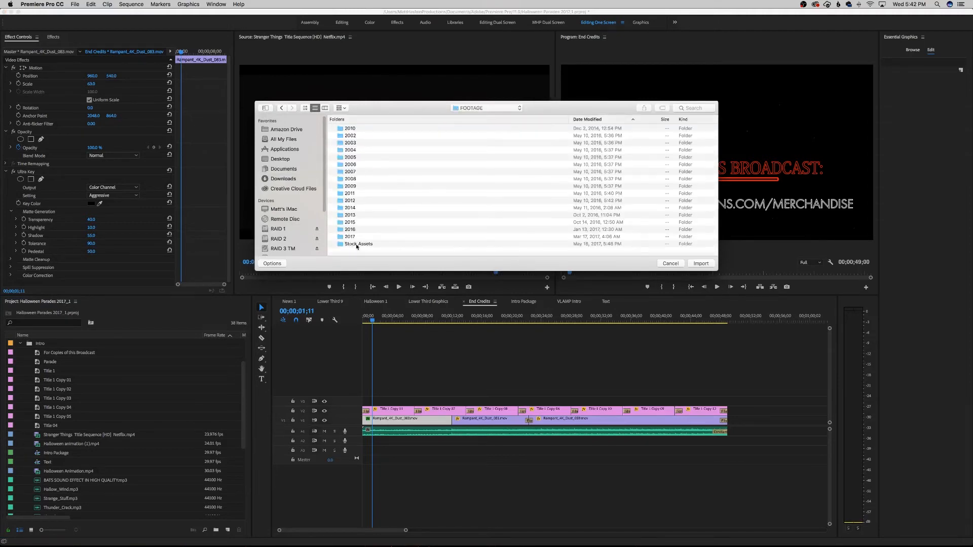
pyautogui.doubleClick(357, 244)
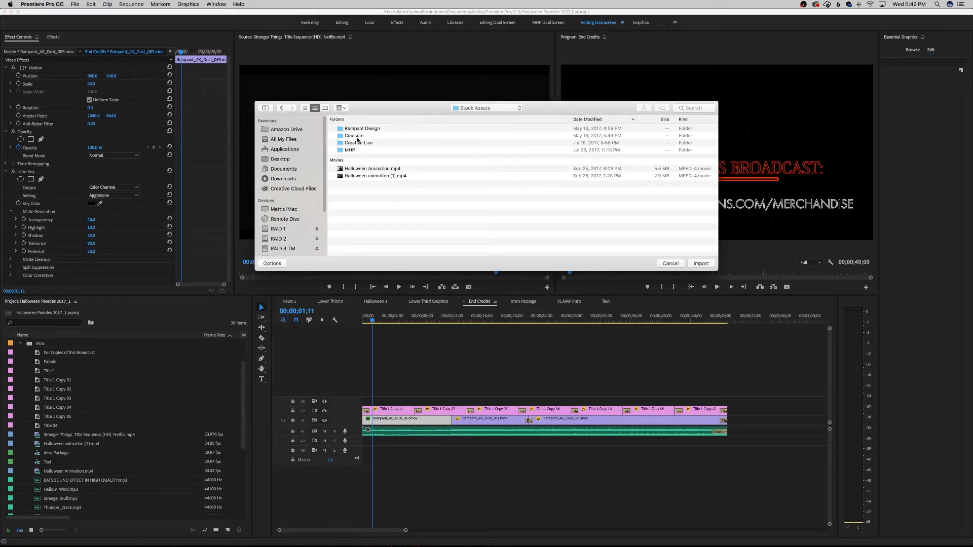
pyautogui.doubleClick(357, 130)
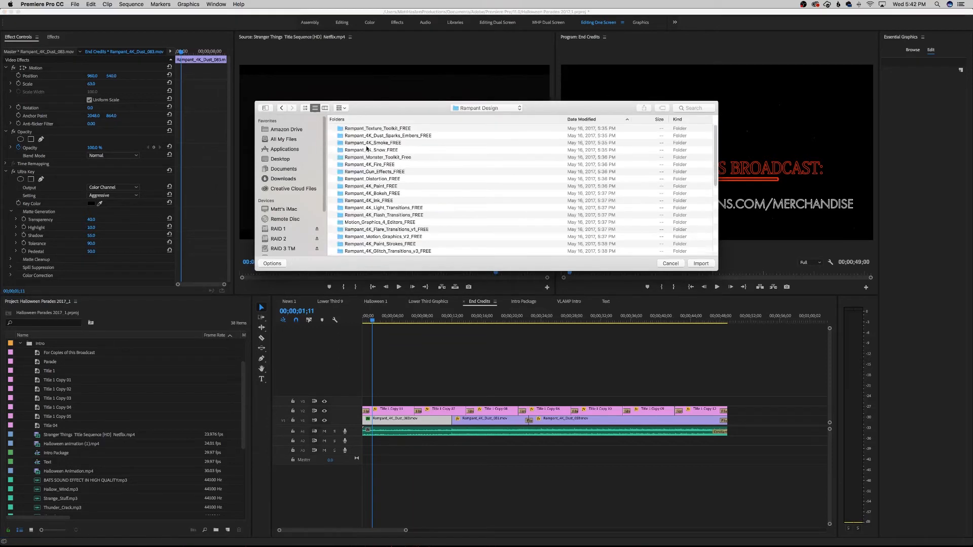
pyautogui.doubleClick(397, 138)
# - Examine the Rampant dust, embers and sparks clips, including Rampant_4K_Dust_083.mov, and close the import dialog without importing
pyautogui.moveTo(358, 194); pyautogui.dragTo(350, 129)
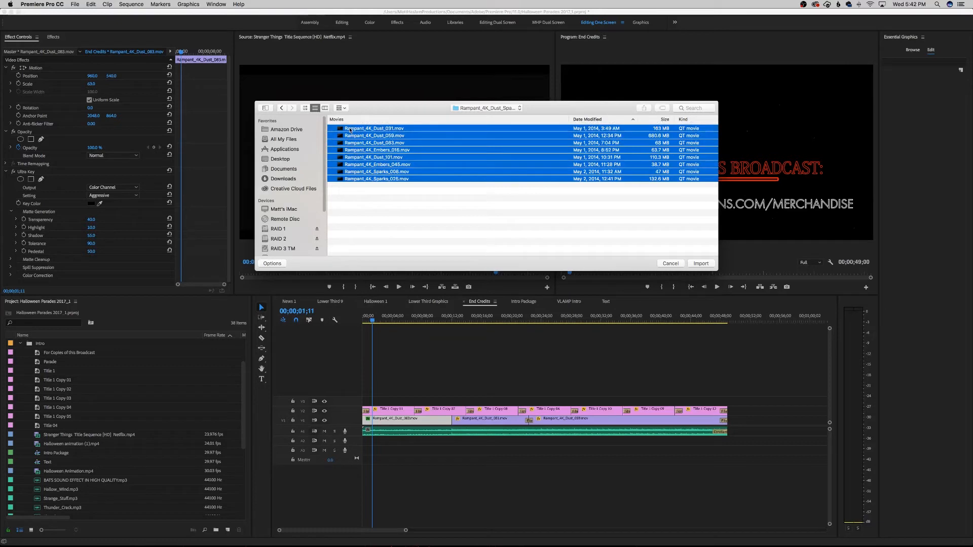
pyautogui.click(363, 130)
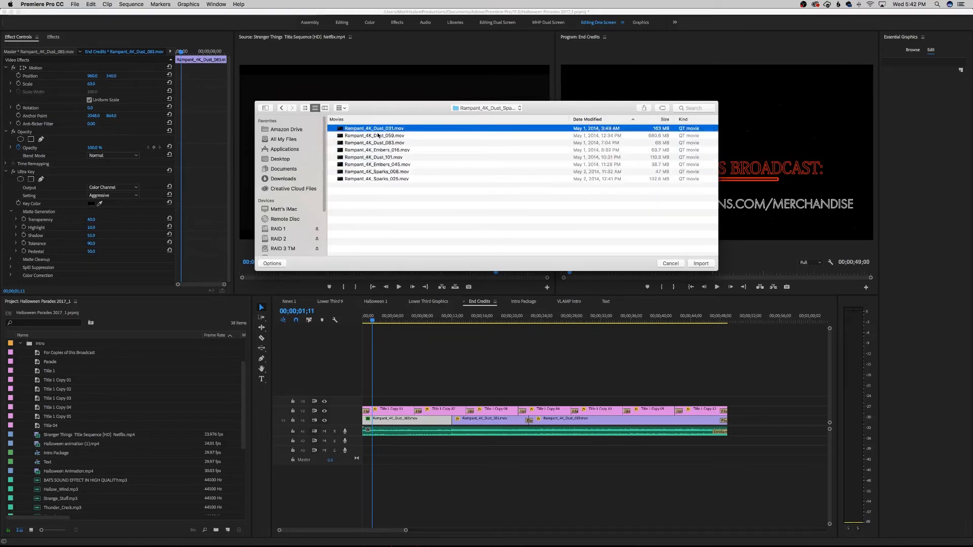
pyautogui.click(405, 136)
pyautogui.click(401, 143)
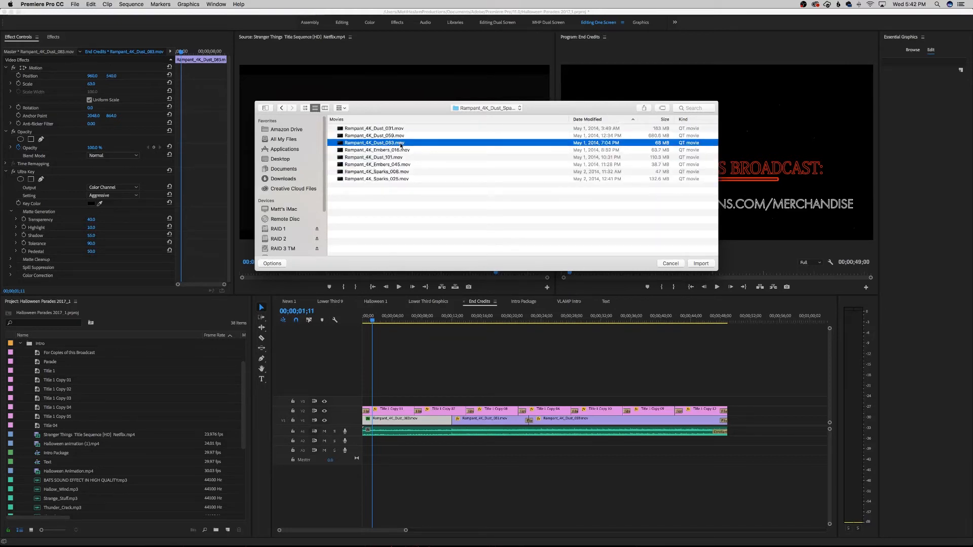
pyautogui.press('Escape')
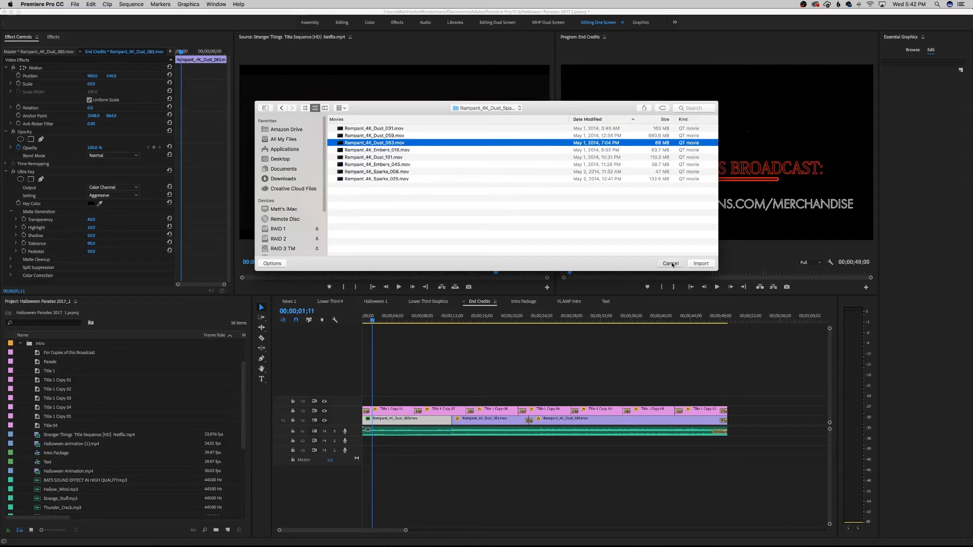
# - Play the End Credits from the "Presented By" title into "Directed & Edited By", checking the dust against the Strange_Stuff.mp3 music
pyautogui.moveTo(379, 319); pyautogui.dragTo(425, 342)
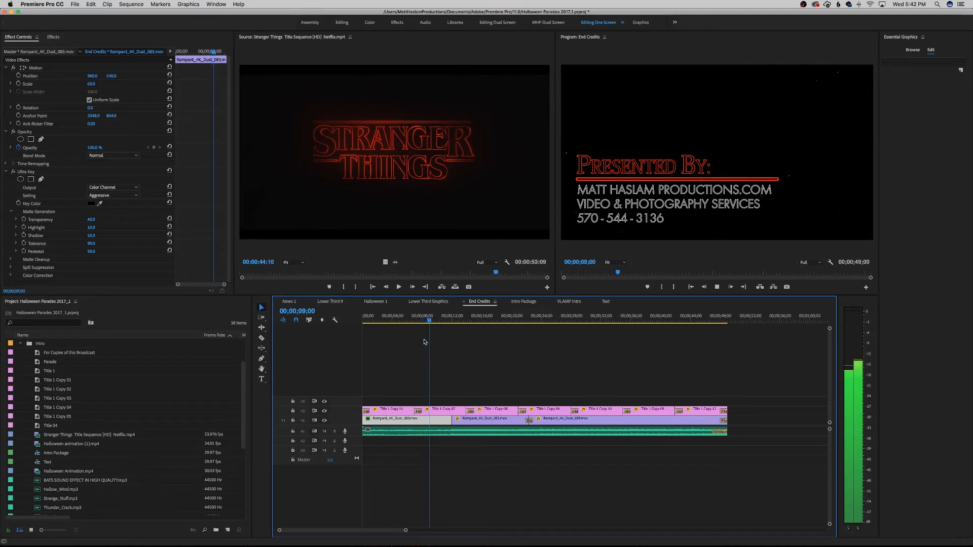
pyautogui.press('space')
pyautogui.click(452, 432)
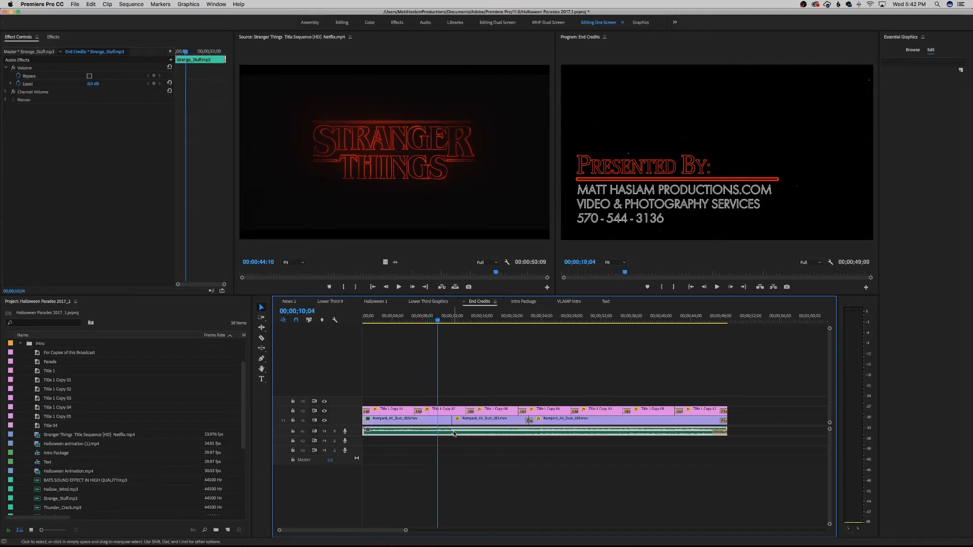
pyautogui.moveTo(450, 319)
pyautogui.mouseDown()
pyautogui.moveTo(458, 319)
pyautogui.moveTo(446, 319)
pyautogui.mouseUp()
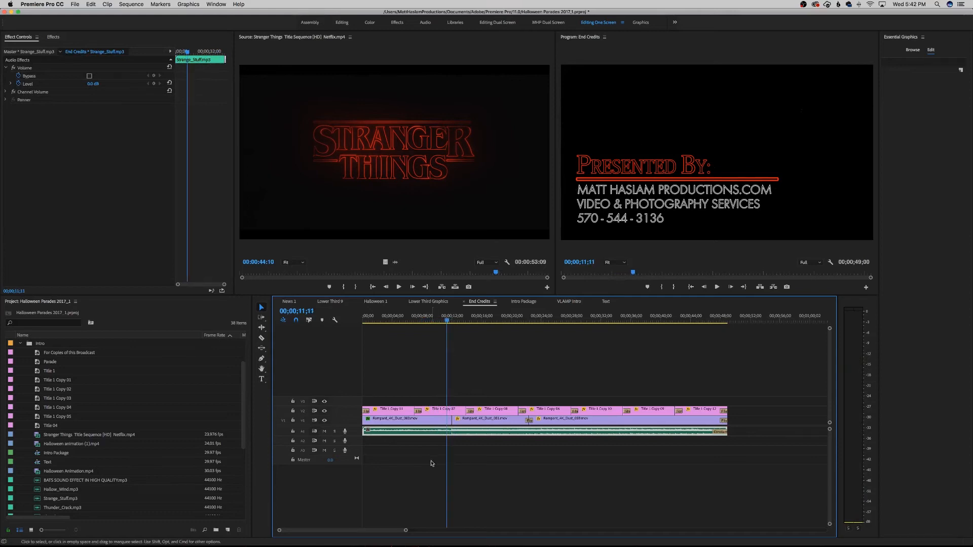
pyautogui.press('Home')
pyautogui.press('space')
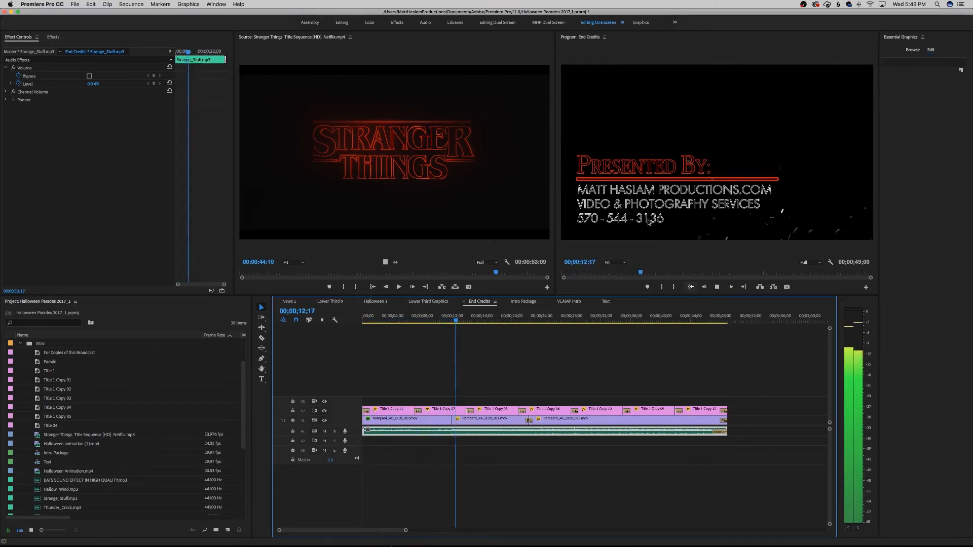
pyautogui.press('space')
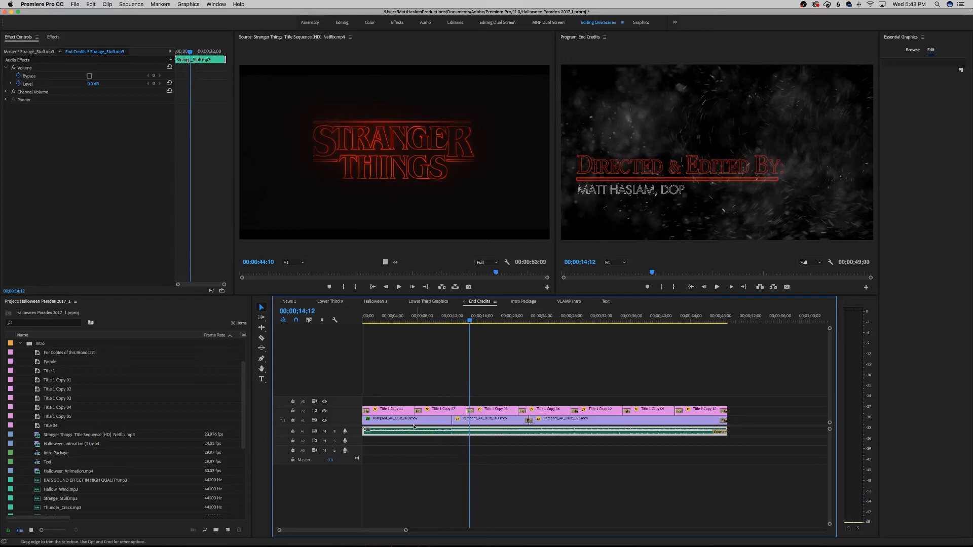
# - Inspect the second dust clip, review the End Credits through to the copyright title, and return to the "Assets By" credit
pyautogui.click(475, 423)
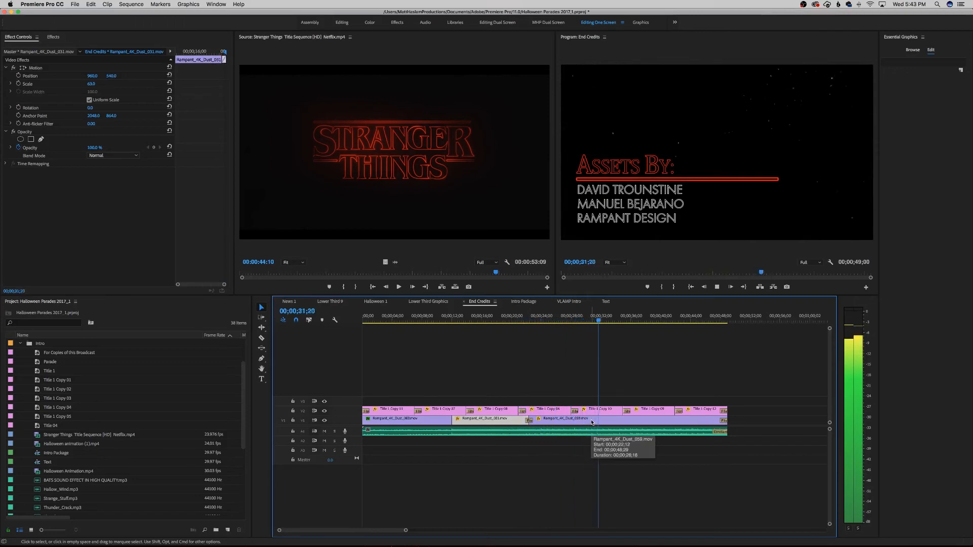
pyautogui.press('space')
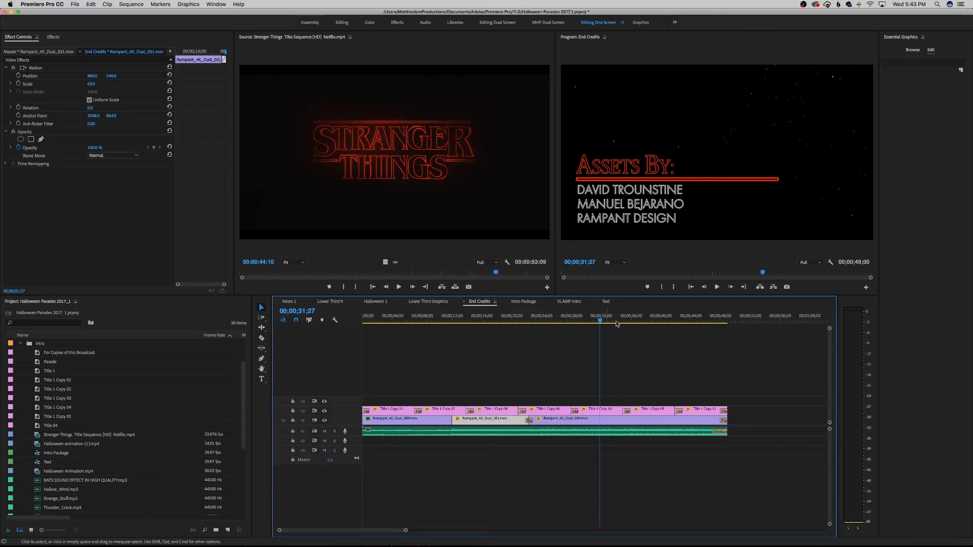
pyautogui.moveTo(600, 321); pyautogui.dragTo(708, 325)
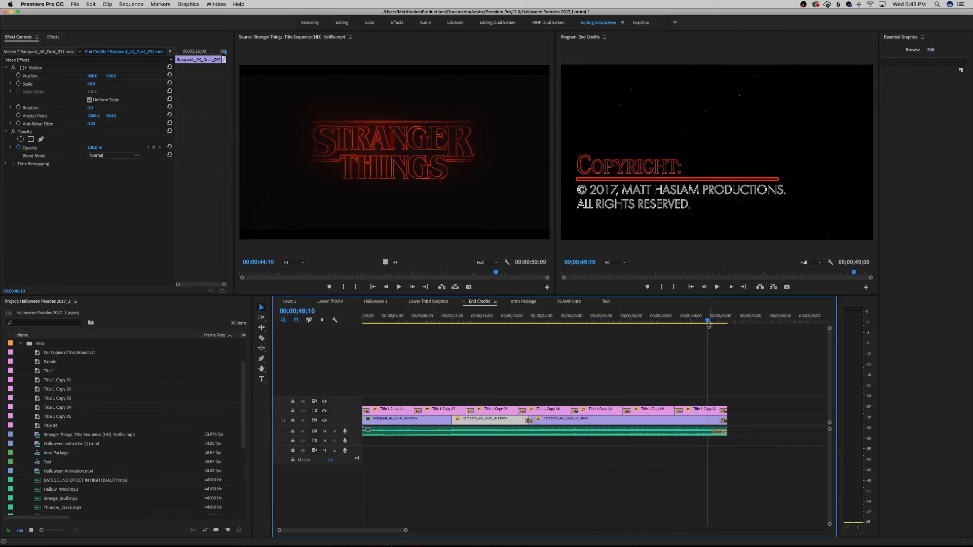
pyautogui.moveTo(708, 324); pyautogui.dragTo(605, 337)
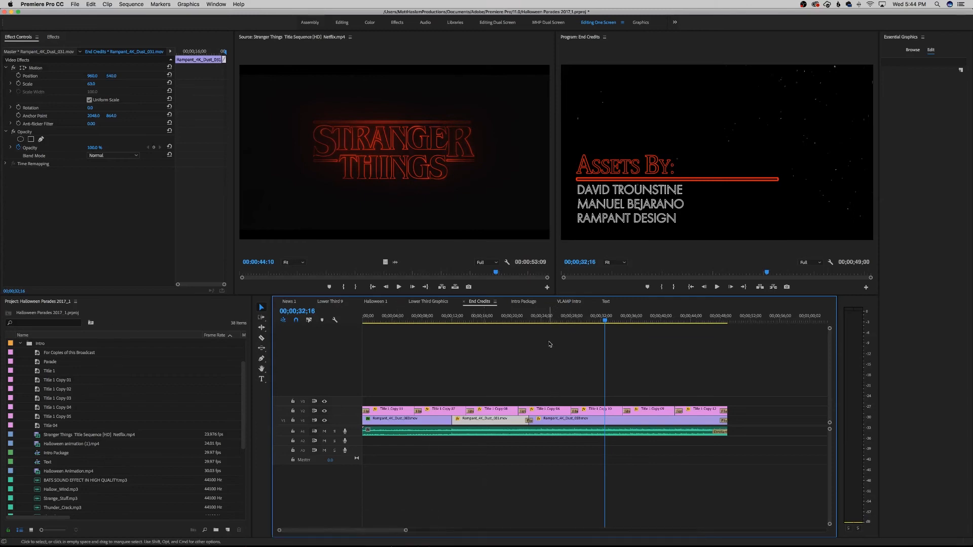
# - Look at the VLAMP Intro and Text sequences, and return to the End Credits sequence
pyautogui.click(569, 302)
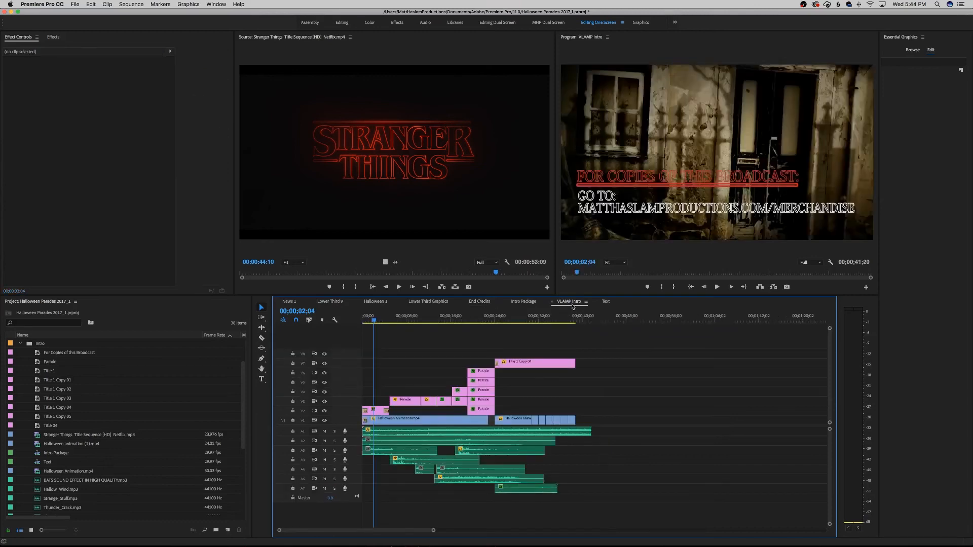
pyautogui.click(604, 302)
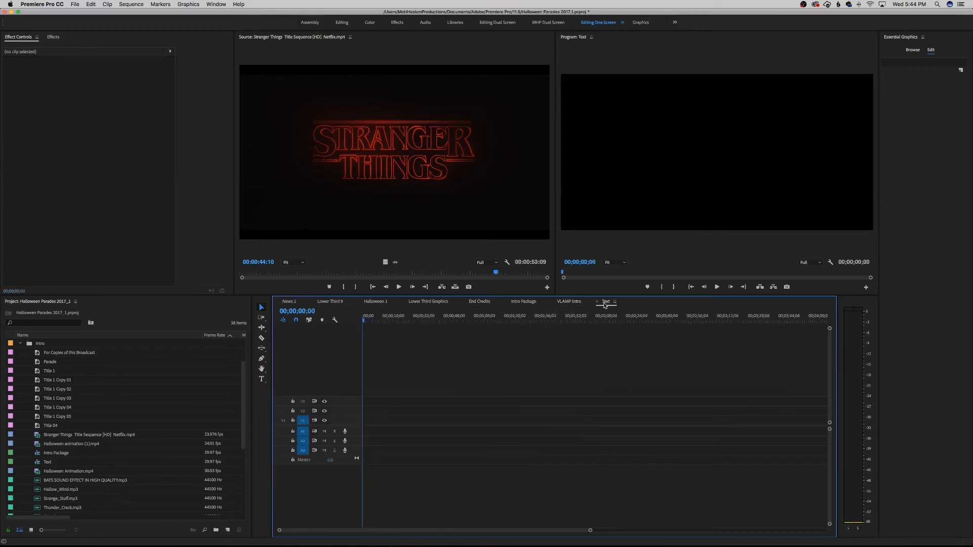
pyautogui.click(489, 303)
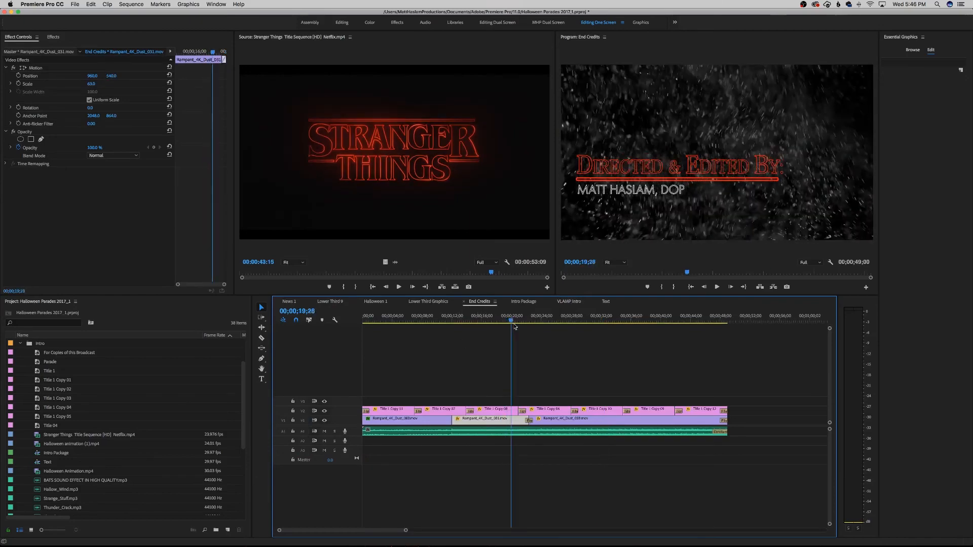
# - Compare the source Stranger Things logo with the End Credits, reviewing the "Directed & Edited By", "Music By" and "Assets By" titles over the dust
pyautogui.click(528, 324)
pyautogui.moveTo(528, 327); pyautogui.dragTo(581, 336)
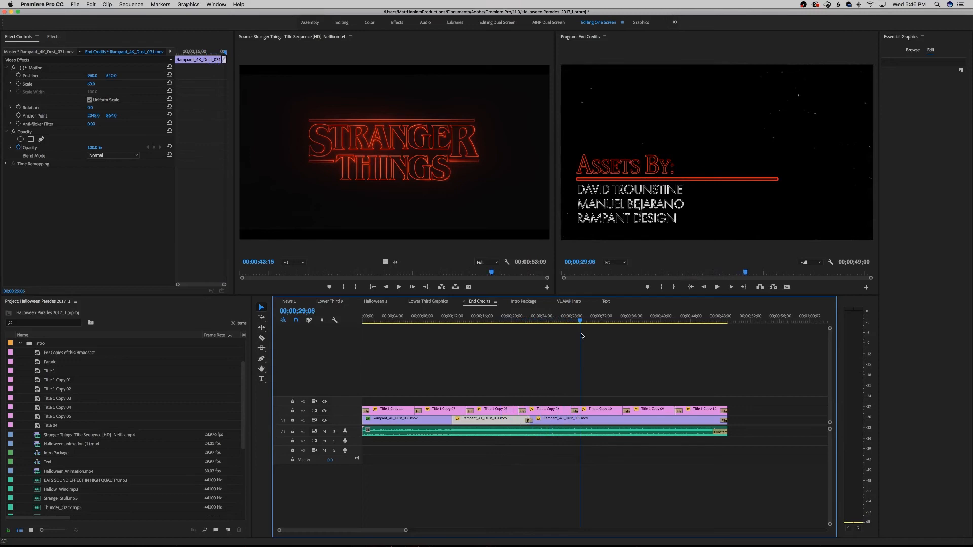
pyautogui.moveTo(420, 276); pyautogui.dragTo(491, 283)
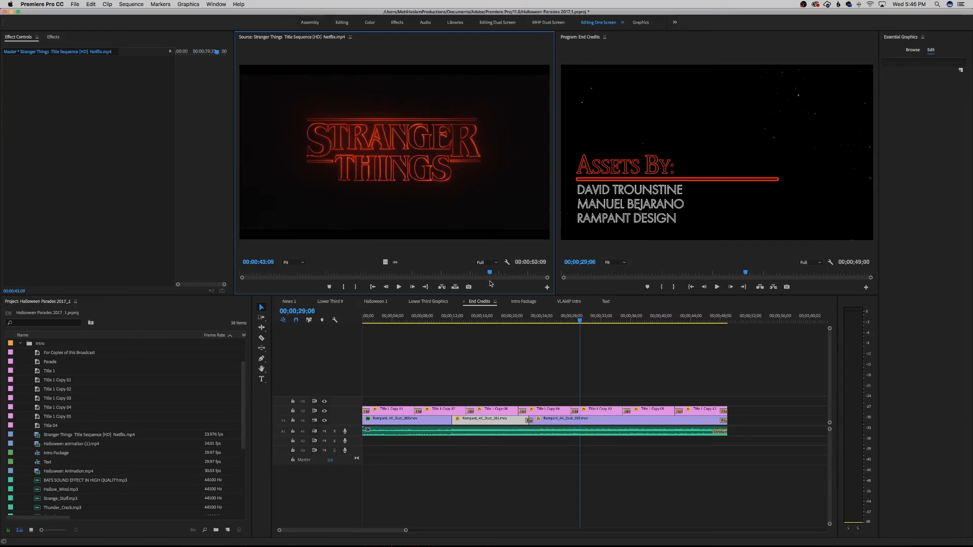
pyautogui.click(532, 320)
pyautogui.moveTo(532, 321); pyautogui.dragTo(530, 322)
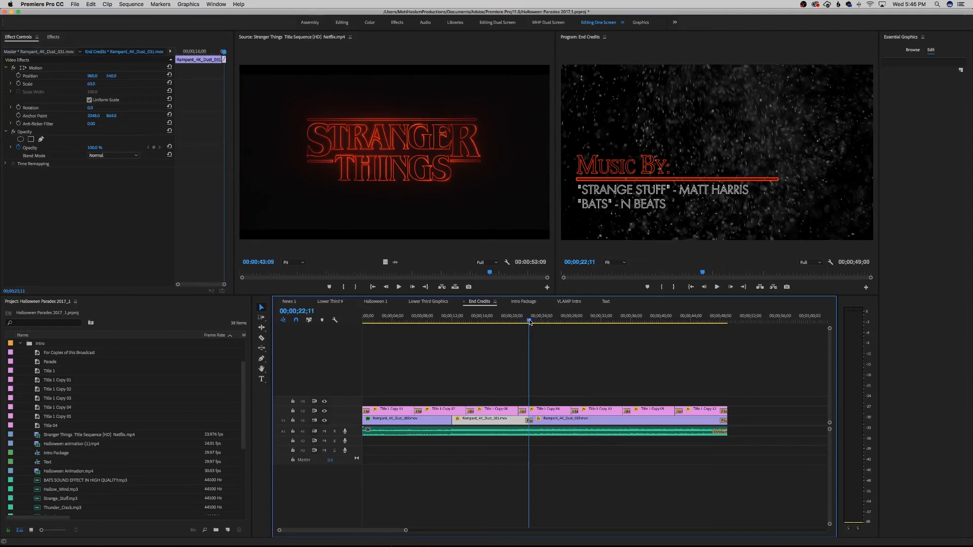
pyautogui.moveTo(530, 322); pyautogui.dragTo(488, 320)
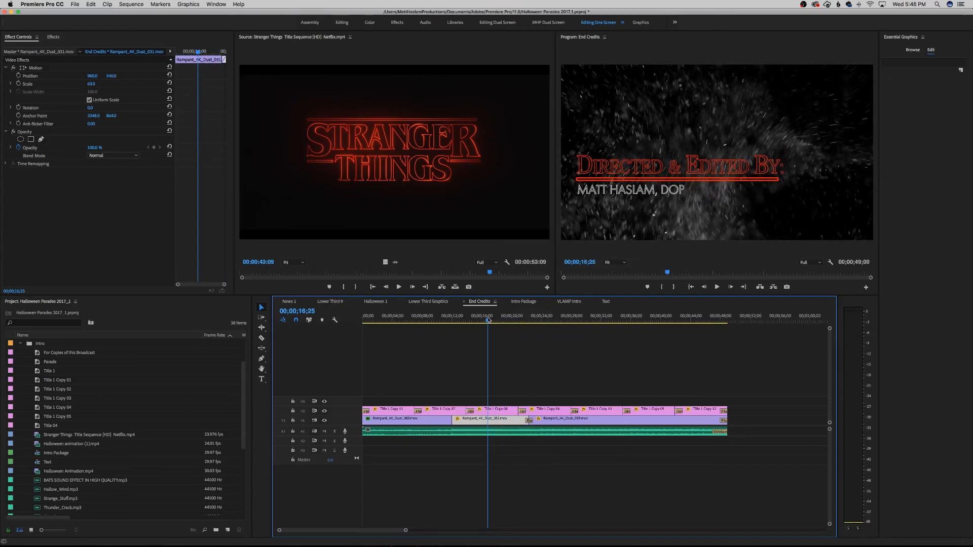
pyautogui.moveTo(489, 320); pyautogui.dragTo(597, 338)
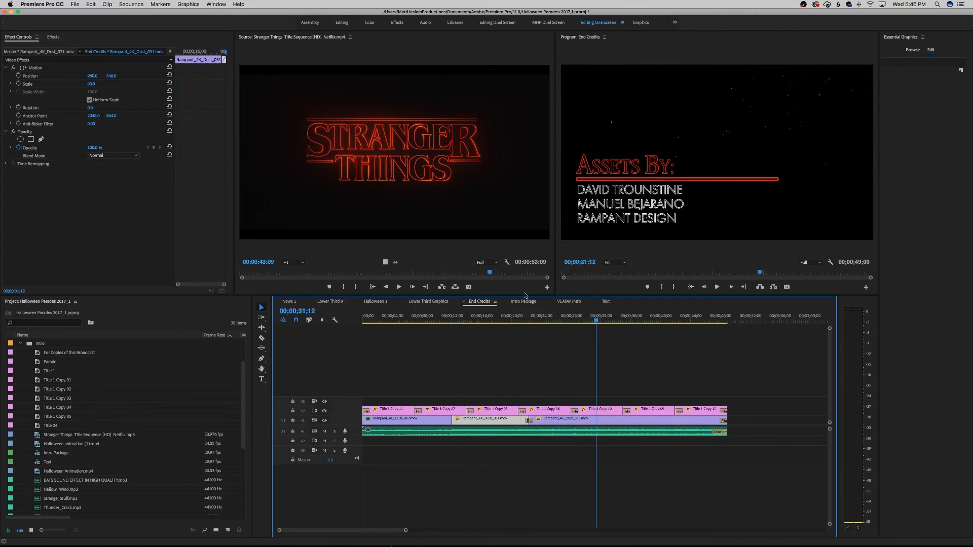